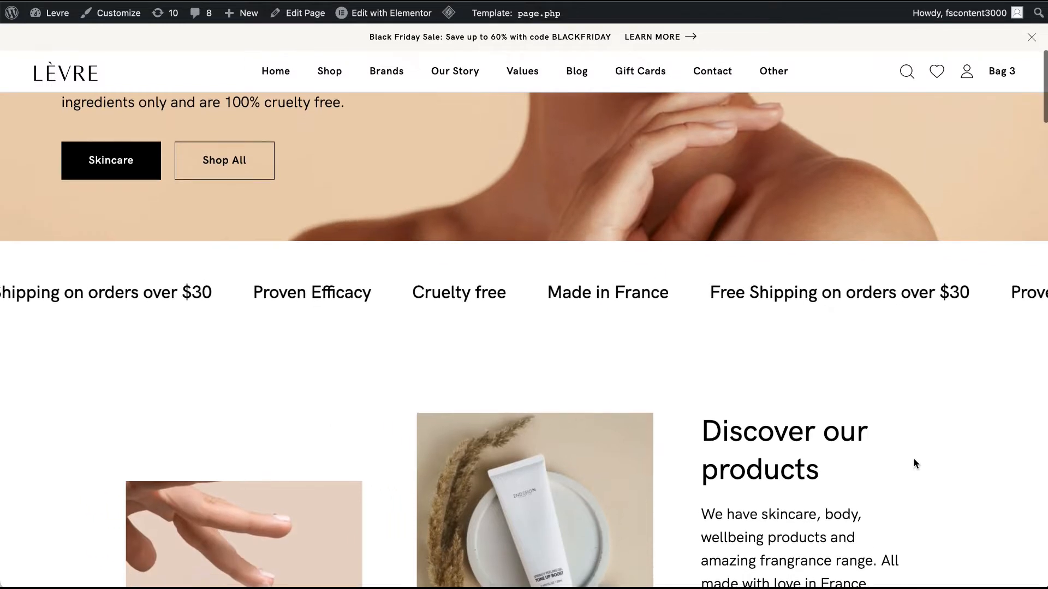
Examine the product category section on the Levre demo homepage, covering Body, Skincare, Fragrance and Wellbeing.
scroll(916, 464, "down", 3)
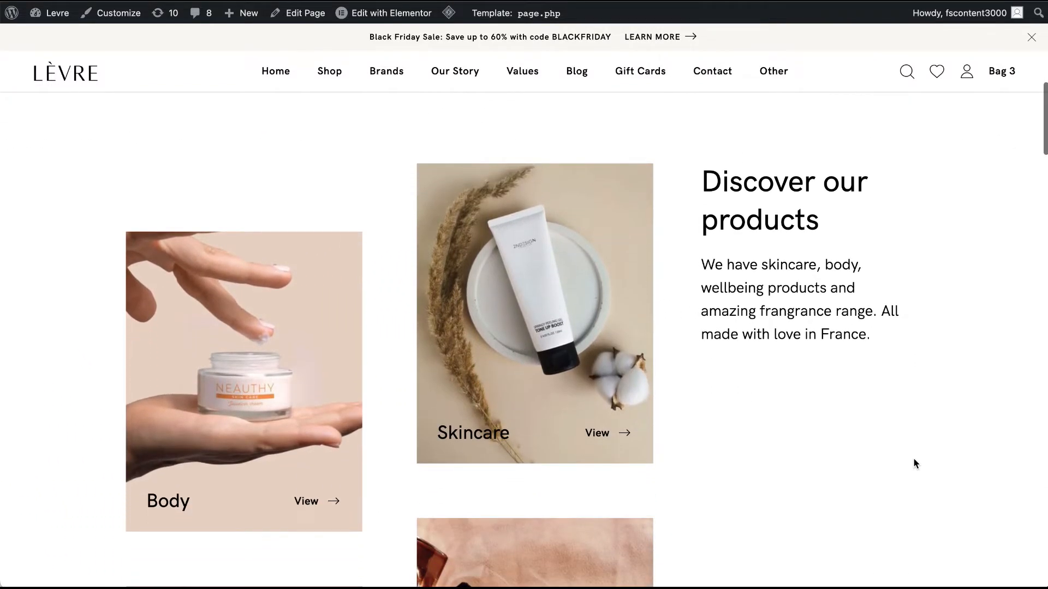
scroll(916, 464, "down", 2)
scroll(916, 464, "down", 2)
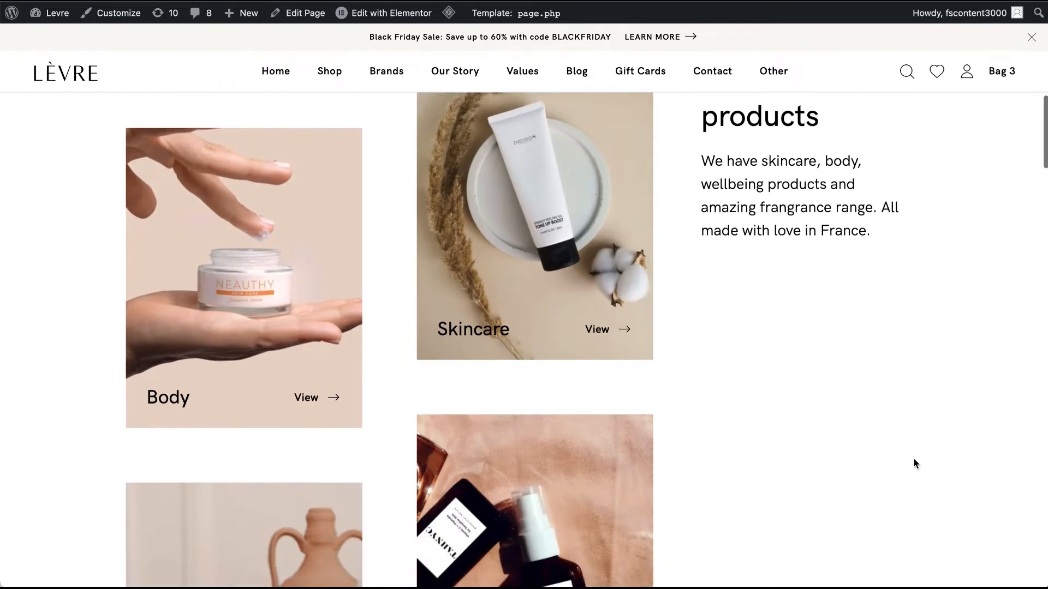
scroll(916, 464, "down", 2)
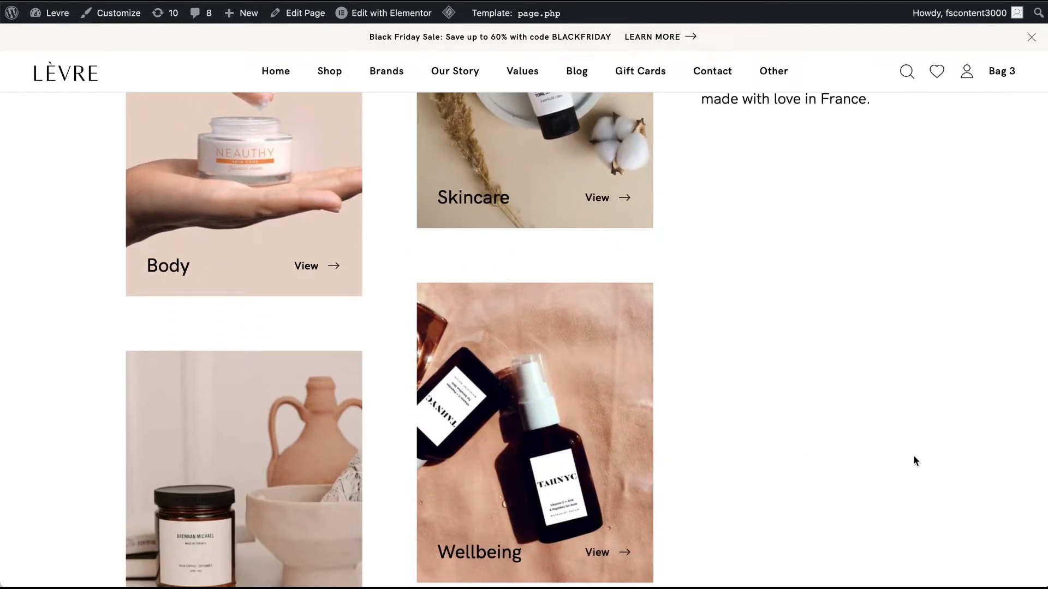
scroll(916, 461, "down", 2)
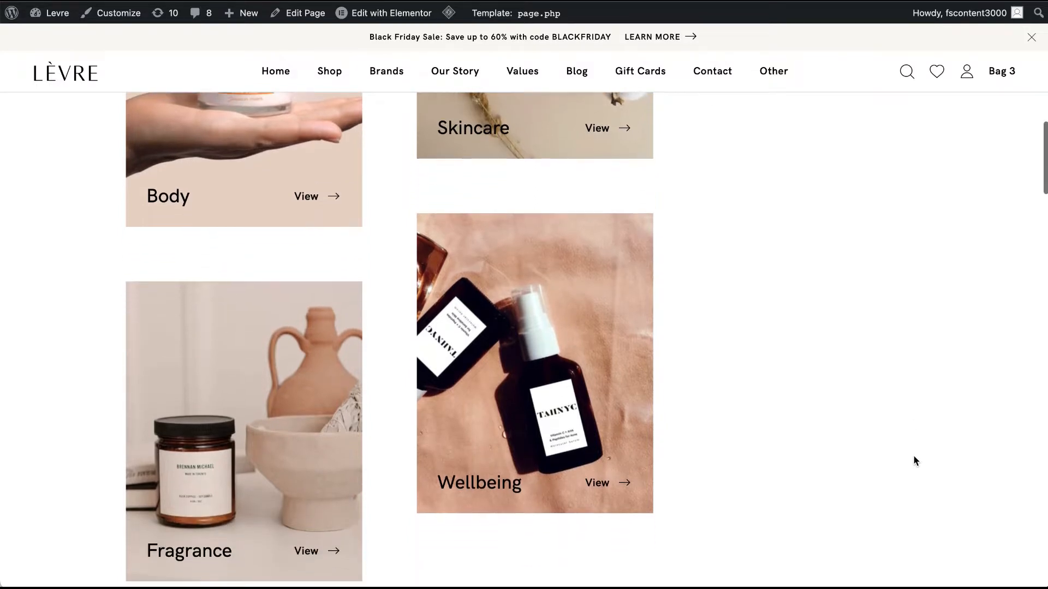
scroll(914, 453, "down", 2)
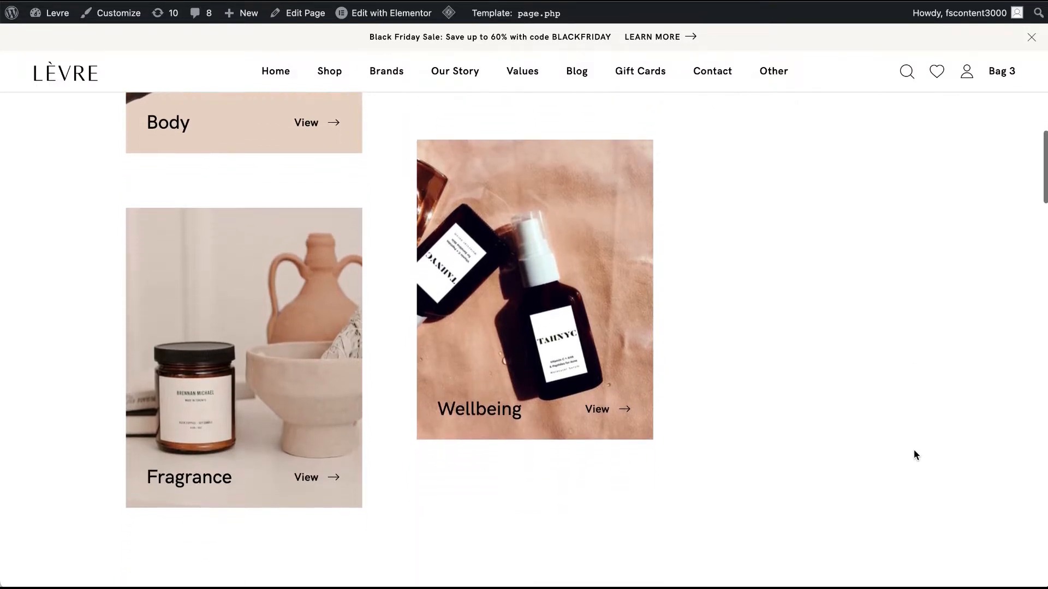
scroll(914, 453, "down", 1)
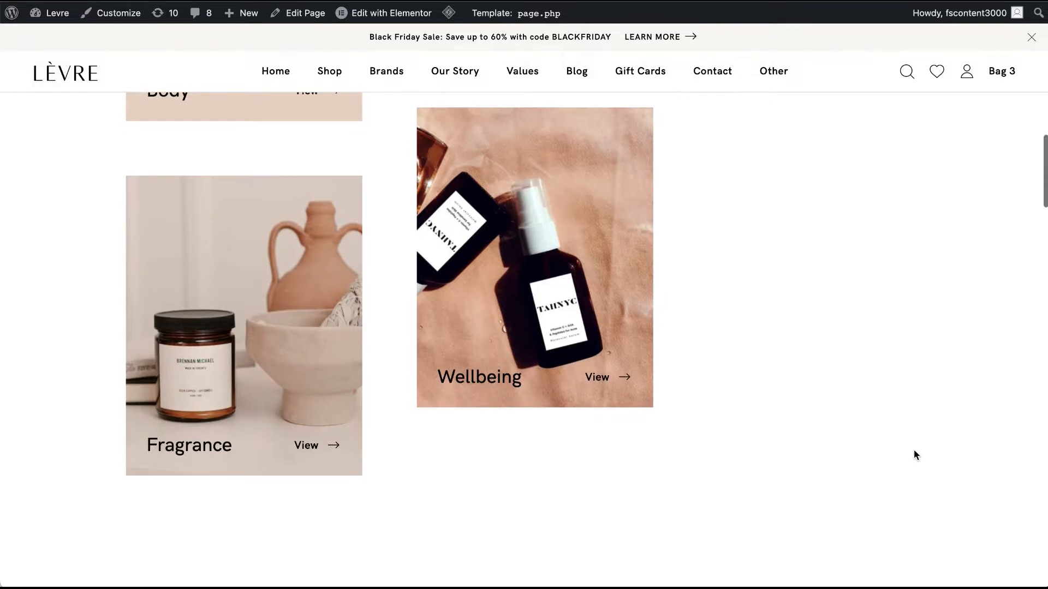
scroll(914, 452, "down", 1)
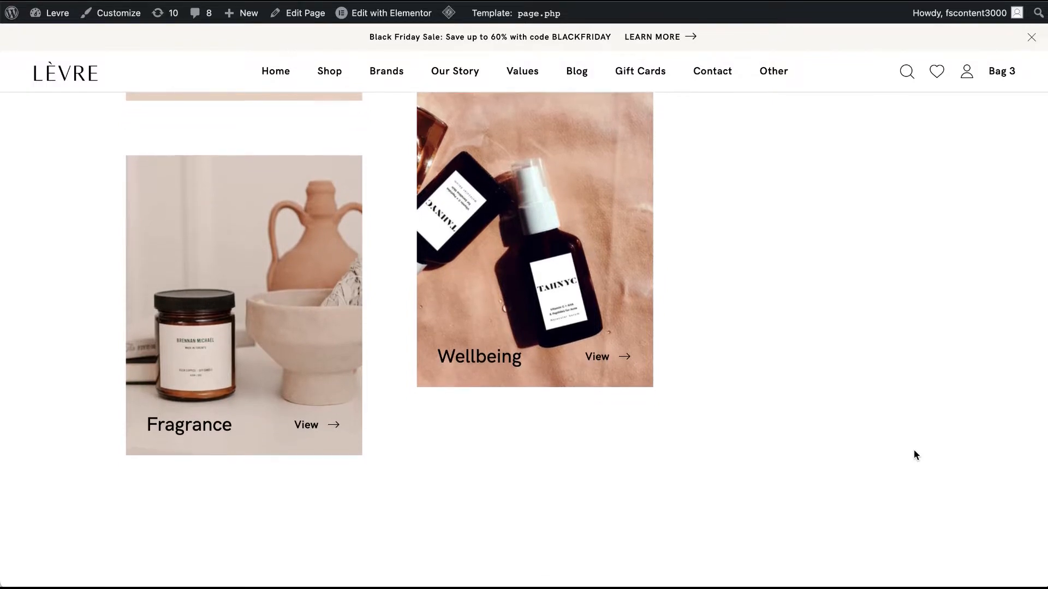
scroll(915, 454, "down", 2)
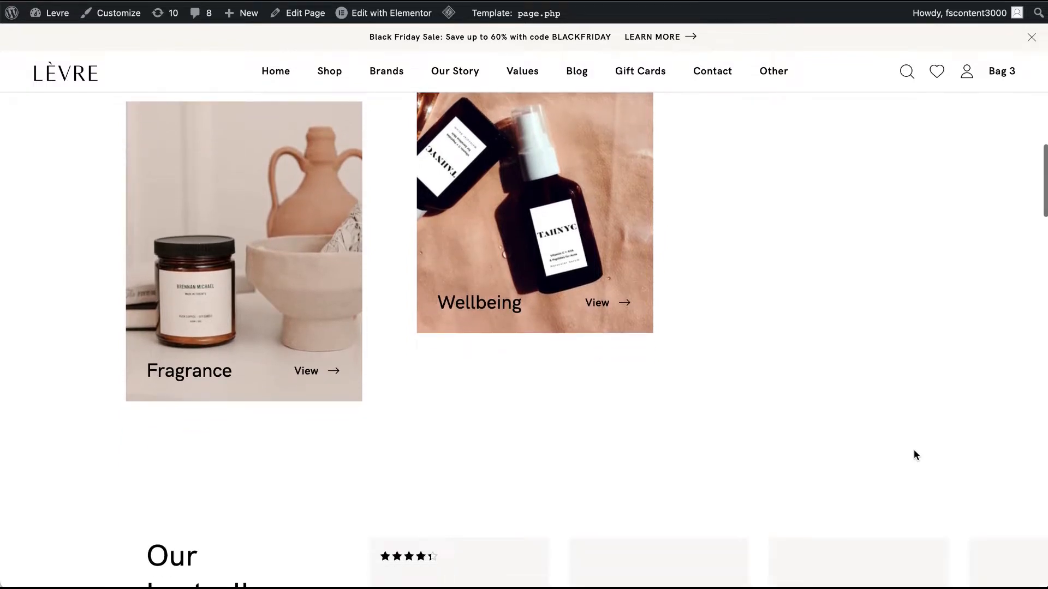
scroll(915, 455, "down", 1)
Review the bestsellers product carousel on the Levre demo homepage.
scroll(915, 453, "down", 3)
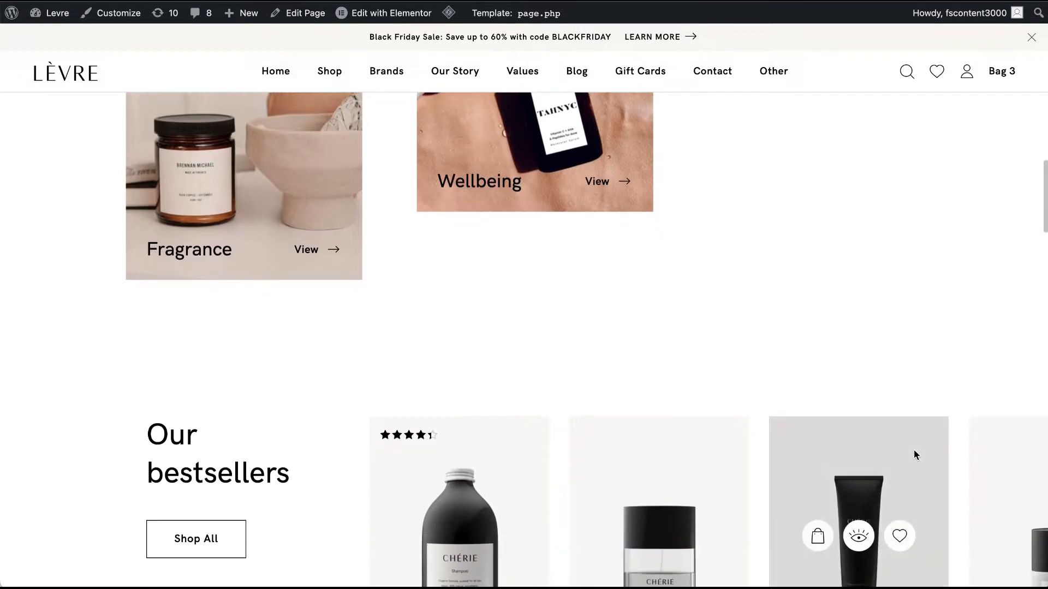
scroll(914, 451, "down", 3)
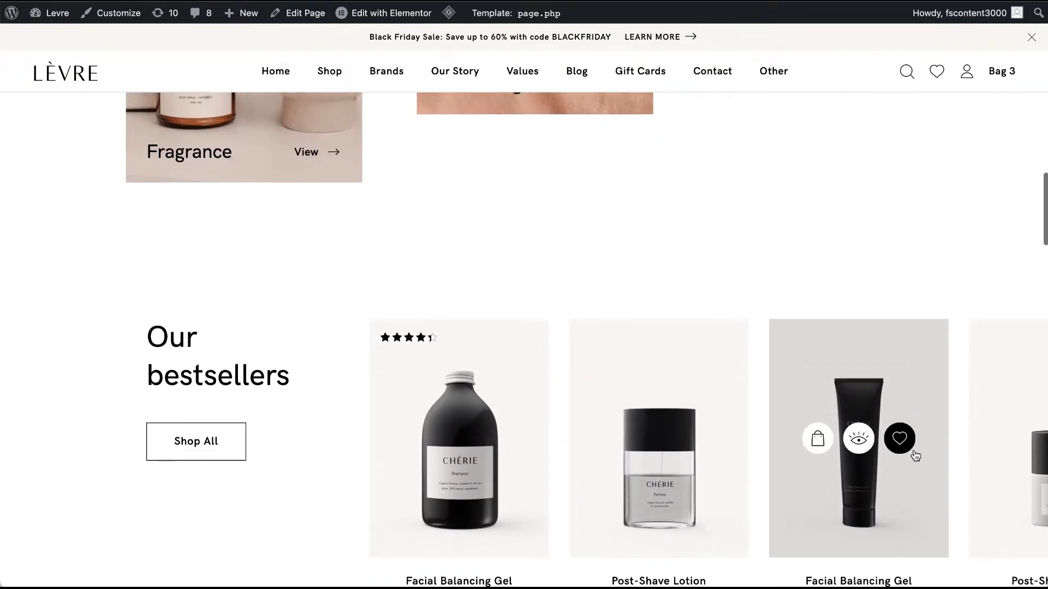
scroll(915, 456, "down", 2)
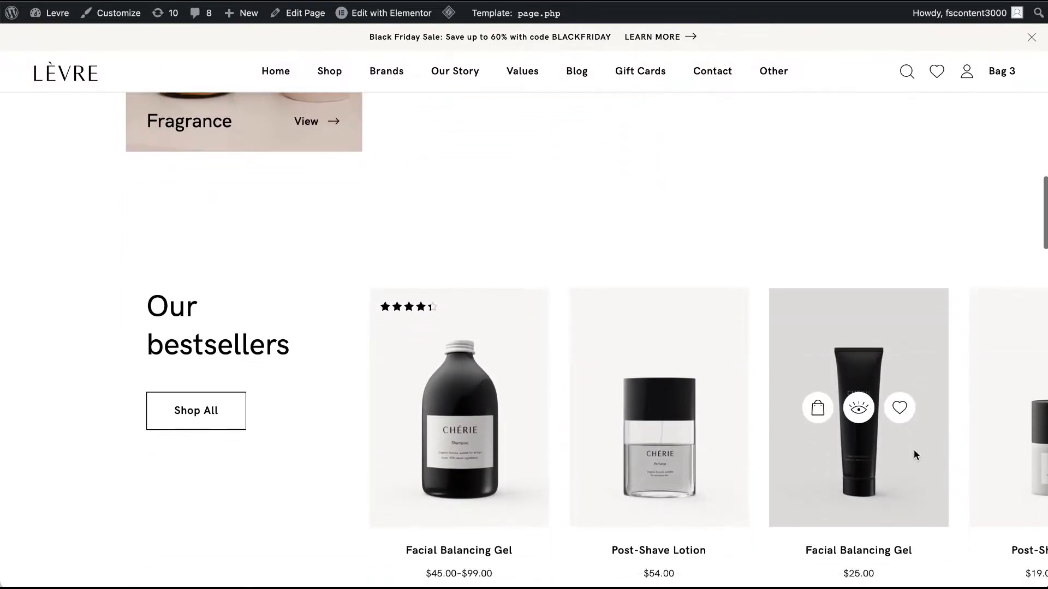
scroll(914, 451, "down", 2)
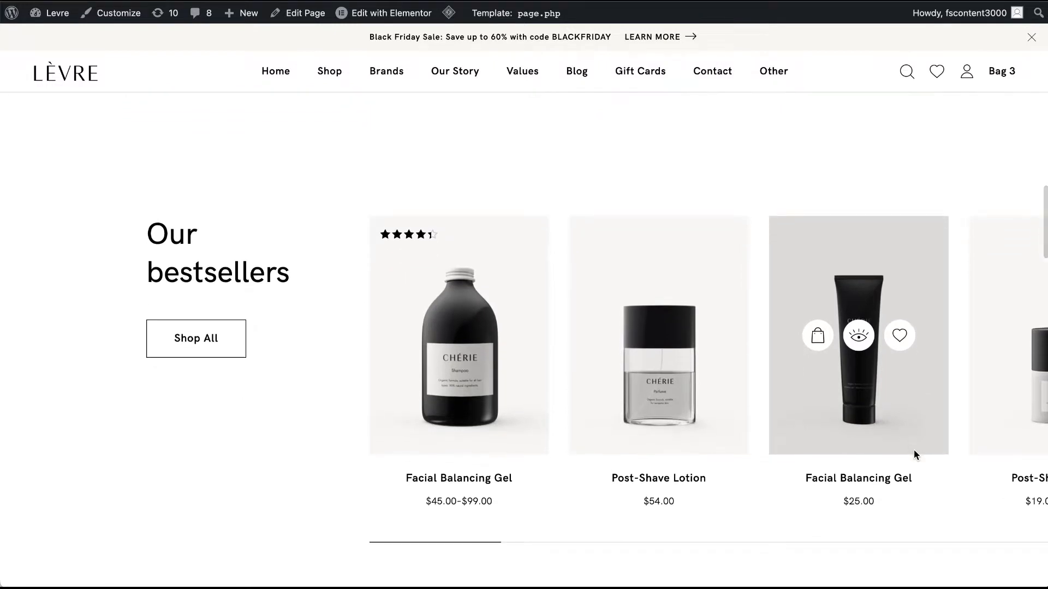
scroll(914, 450, "down", 2)
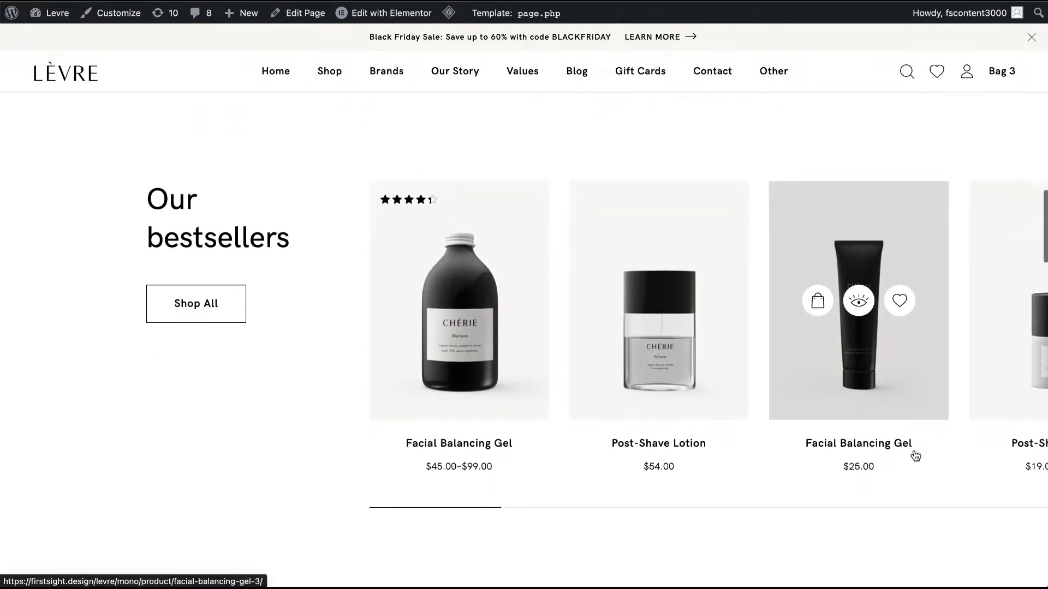
scroll(914, 450, "down", 5)
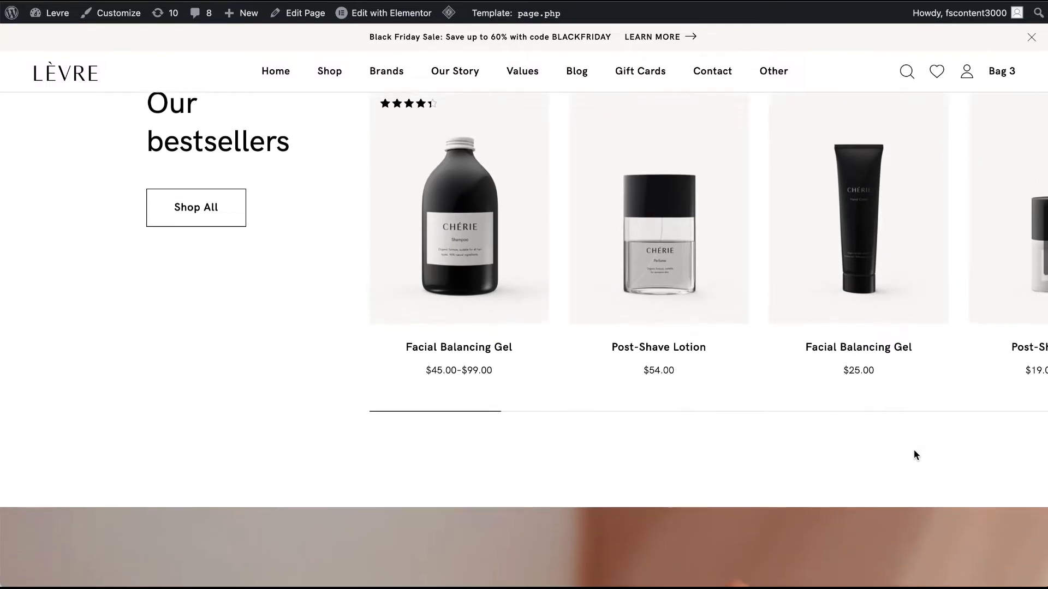
Look through the philosophy banner, the press quotes and the blog section of the Levre demo homepage.
scroll(914, 450, "down", 6)
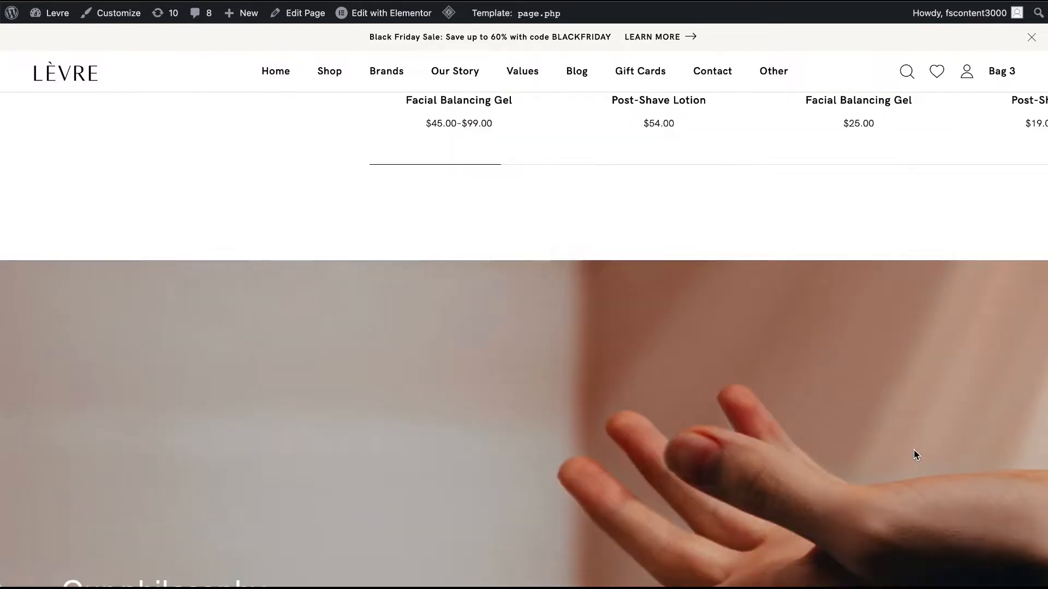
scroll(913, 451, "down", 4)
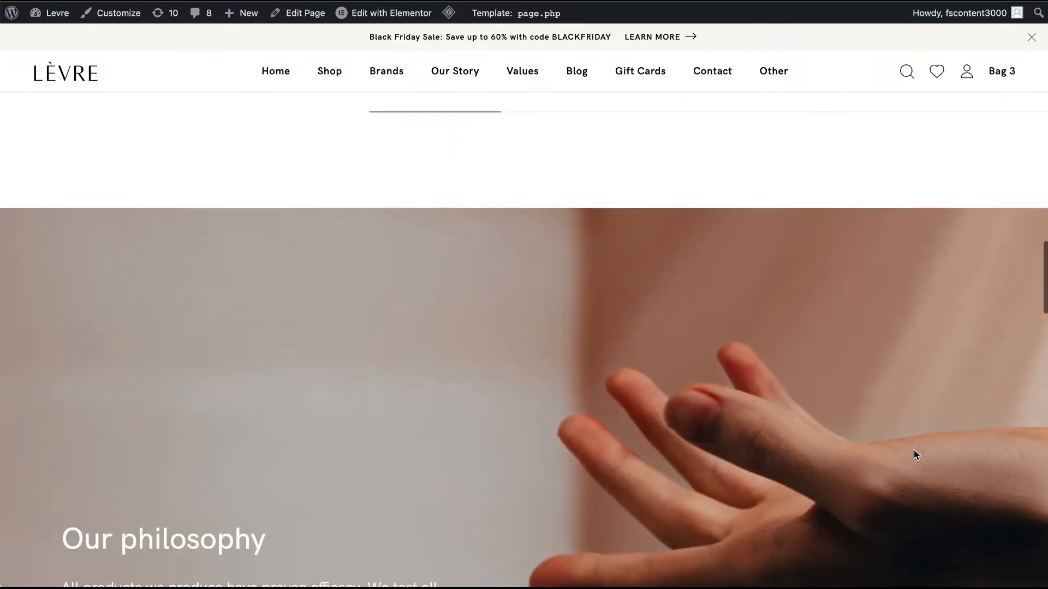
scroll(916, 455, "down", 3)
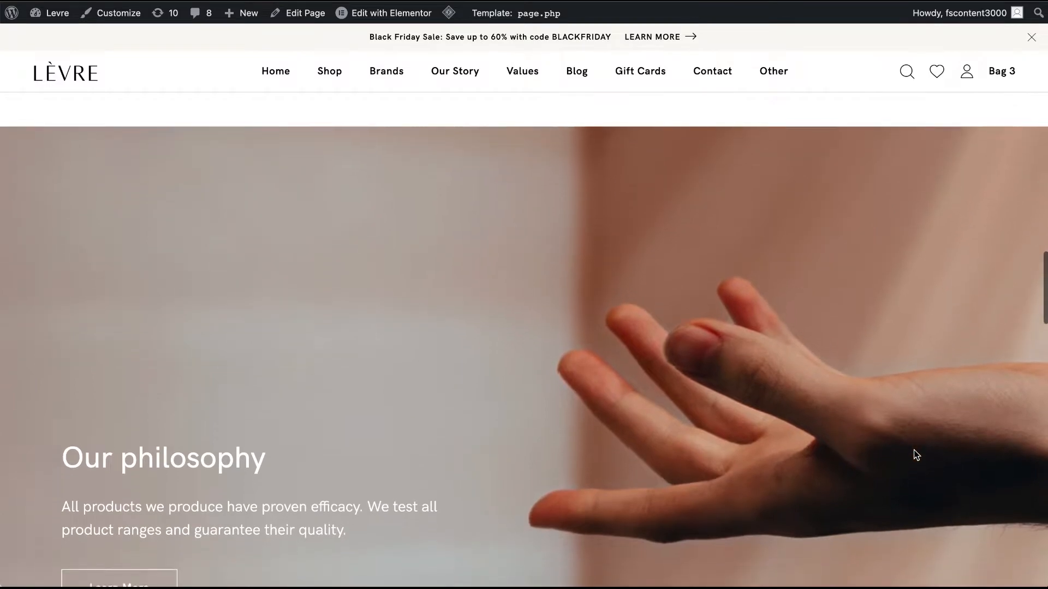
scroll(916, 454, "down", 5)
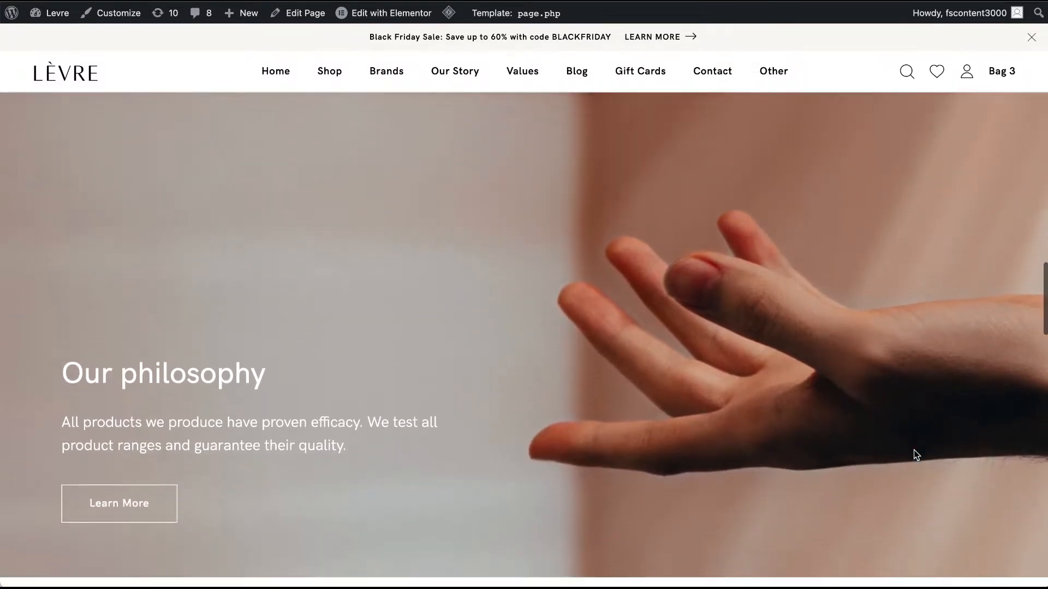
scroll(917, 454, "down", 1)
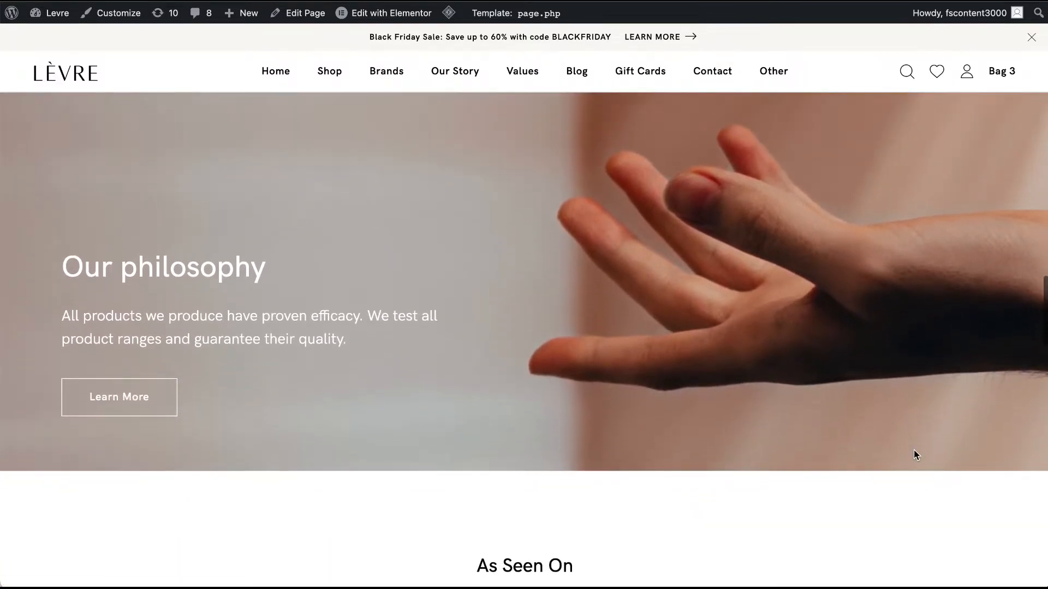
scroll(915, 455, "down", 6)
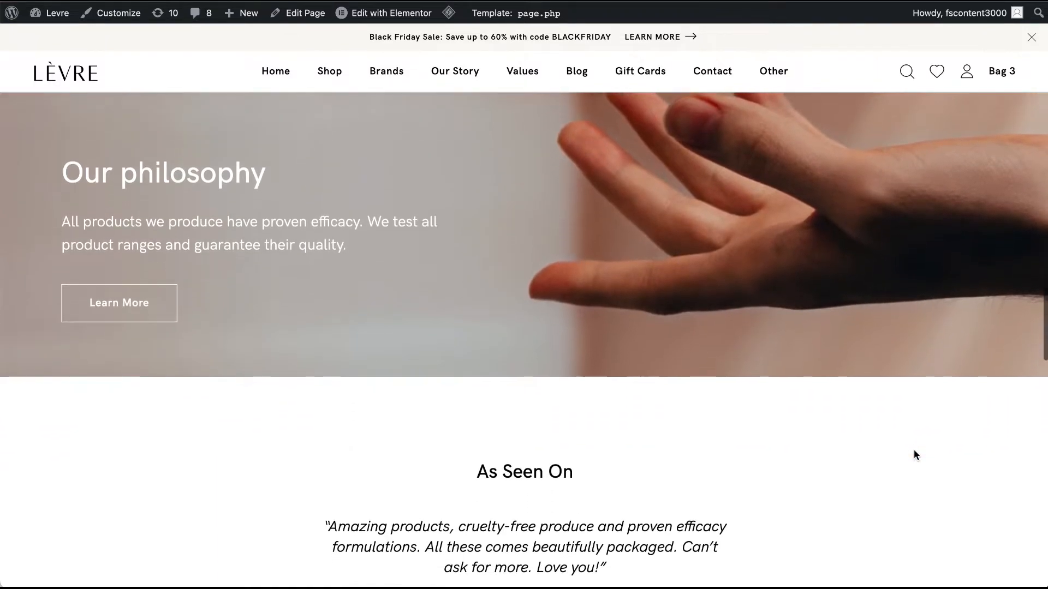
scroll(914, 455, "down", 5)
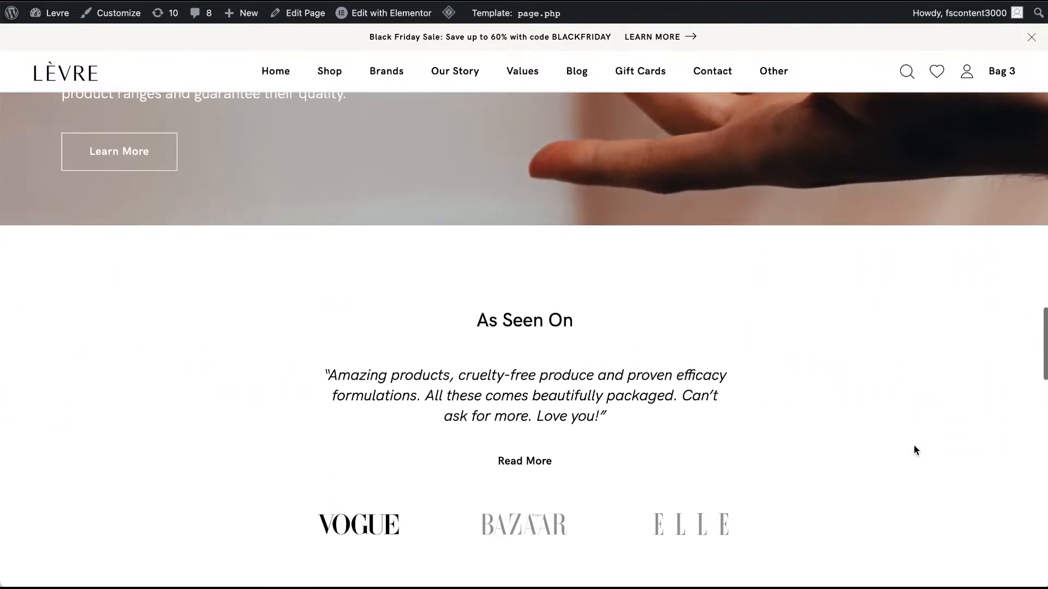
scroll(915, 450, "down", 6)
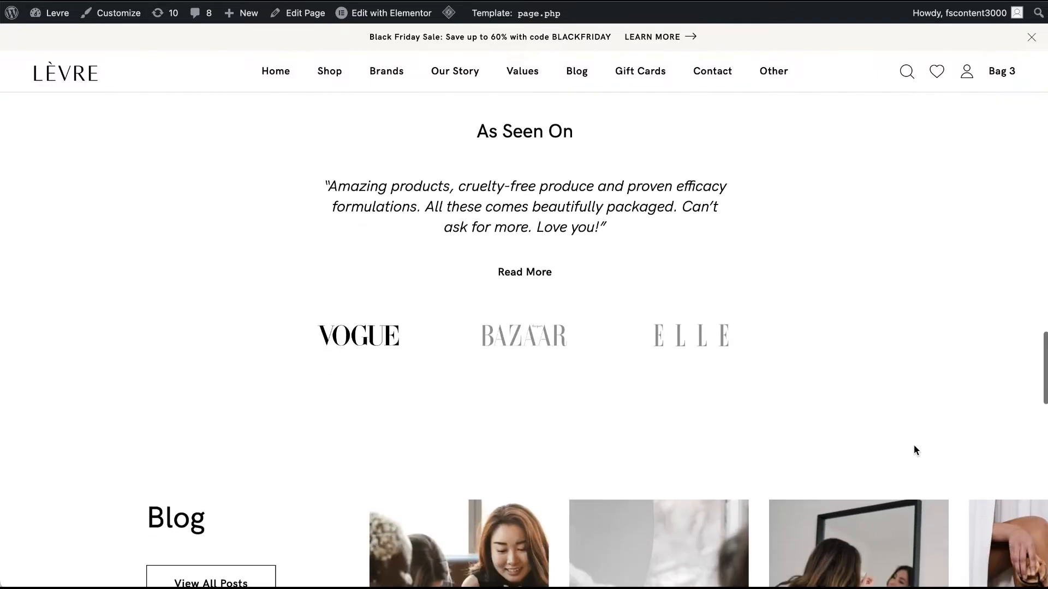
scroll(915, 451, "down", 8)
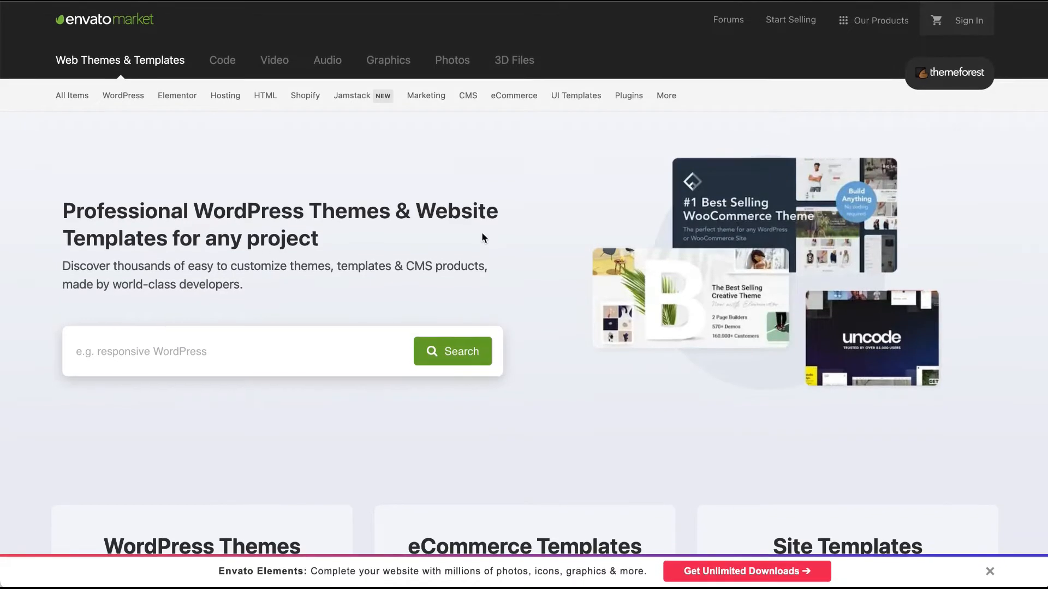
Browse the template categories on the ThemeForest homepage, from WordPress Themes to Blogging.
scroll(482, 234, "down", 3)
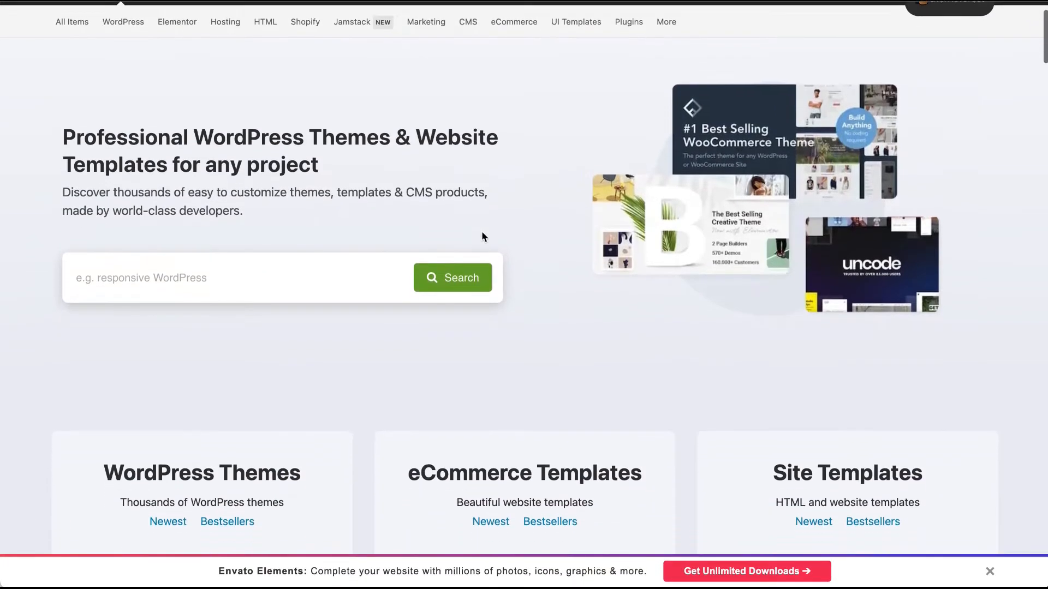
scroll(482, 236, "down", 2)
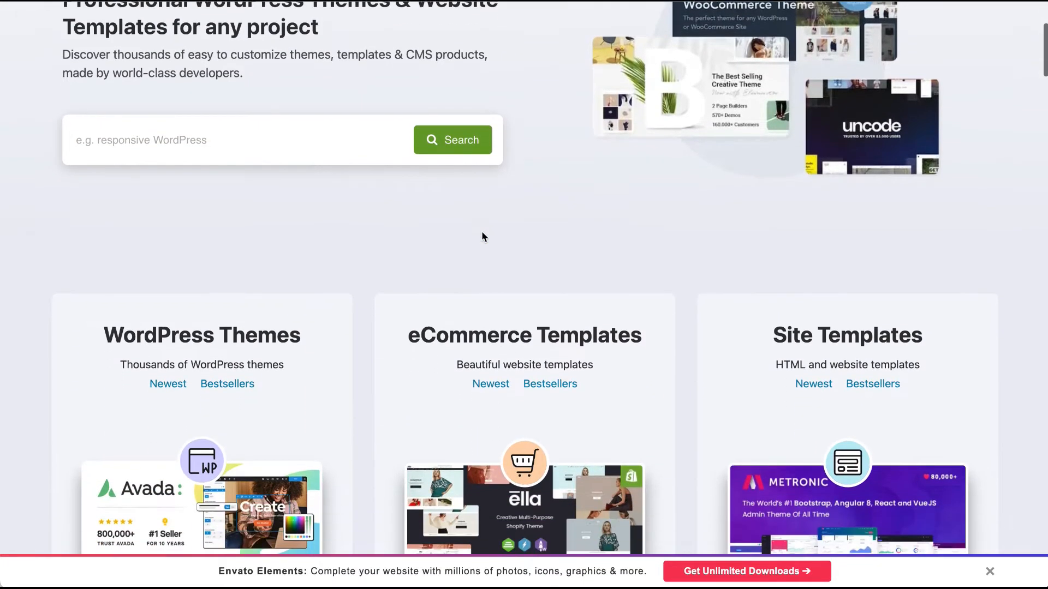
scroll(482, 236, "down", 3)
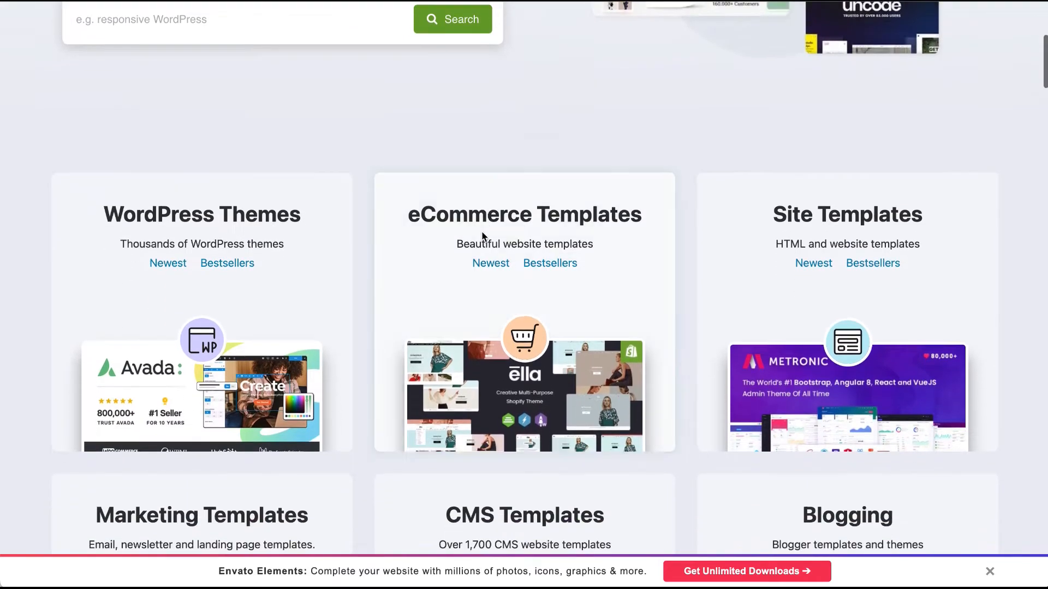
scroll(482, 236, "down", 2)
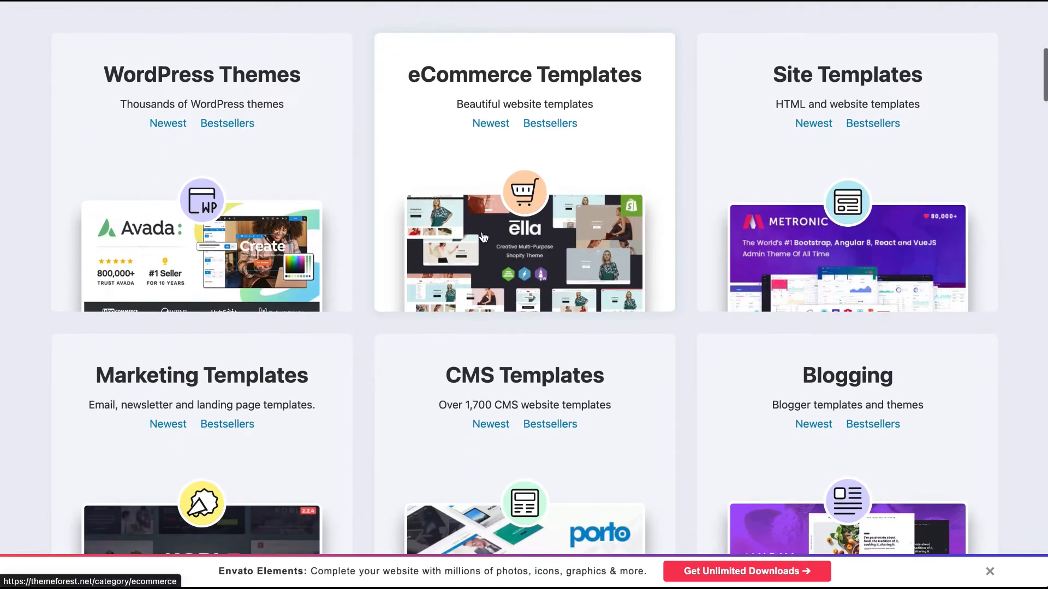
scroll(483, 231, "down", 2)
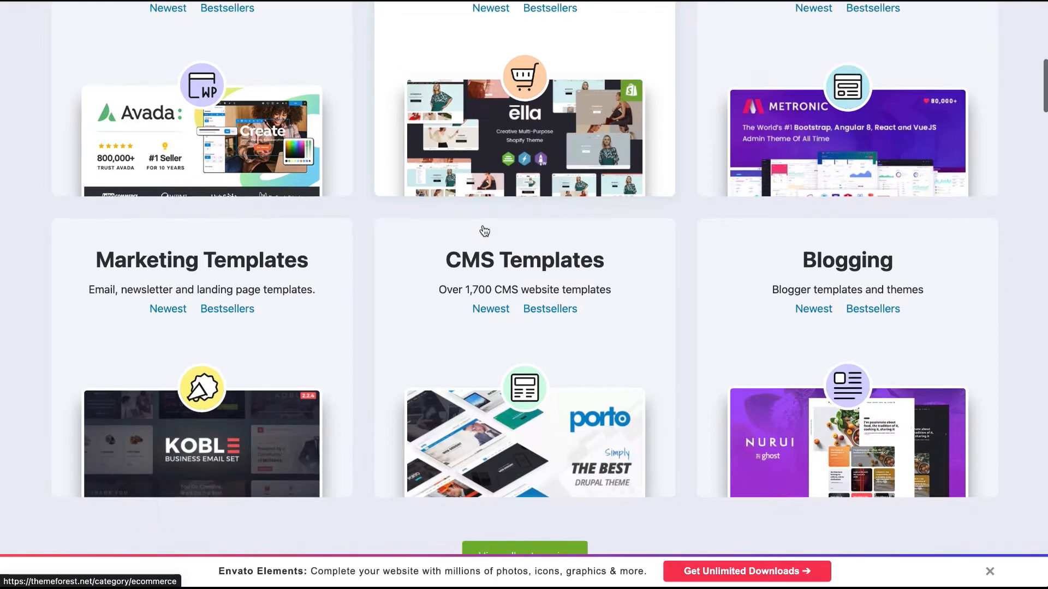
scroll(483, 230, "down", 3)
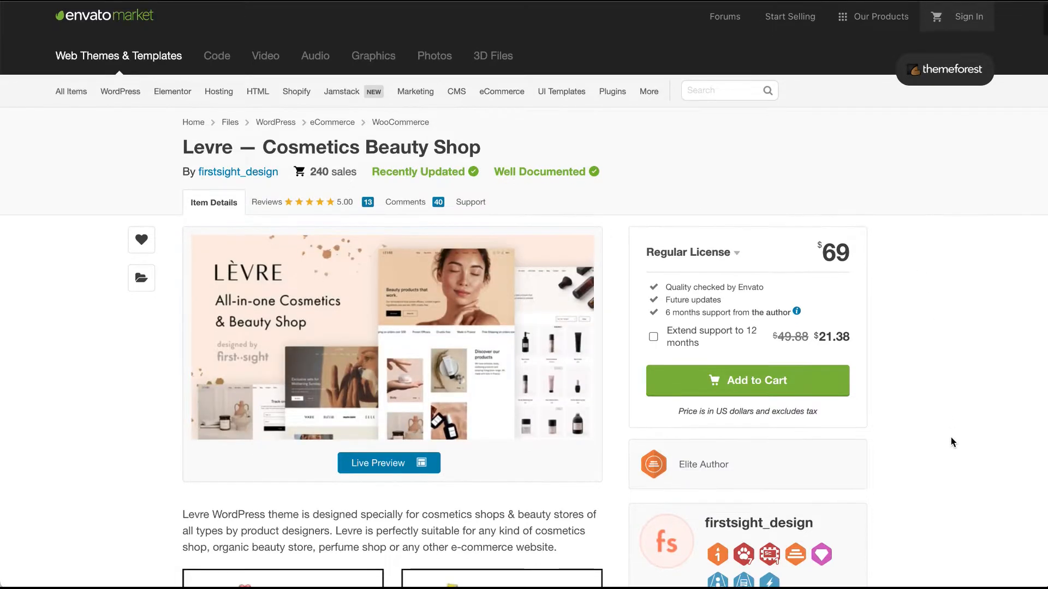
Look over the Levre — Cosmetics Beauty Shop item details and read the theme's customer reviews.
scroll(951, 443, "down", 6)
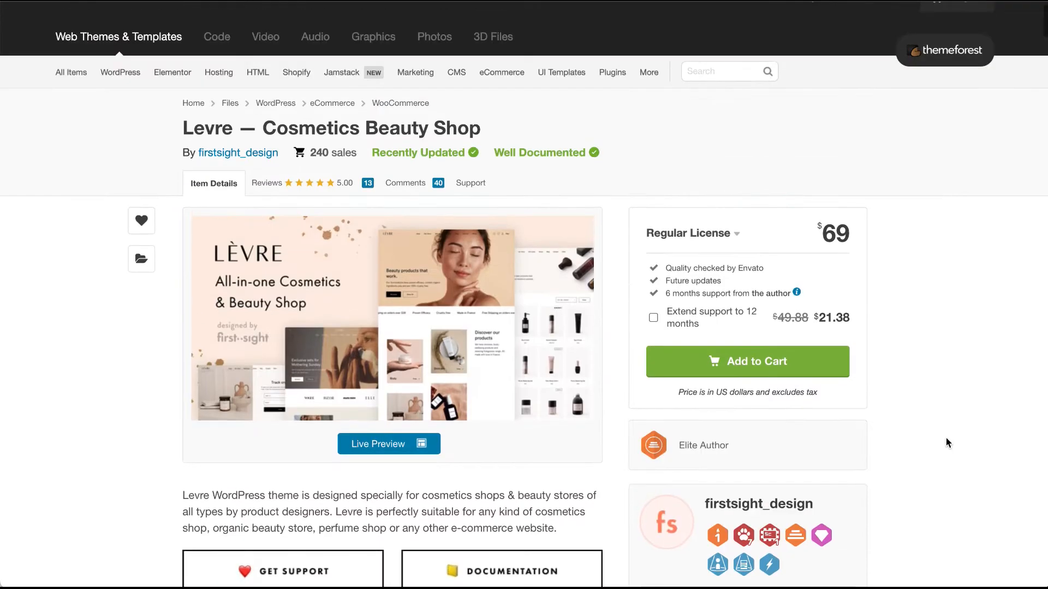
left_click(346, 193)
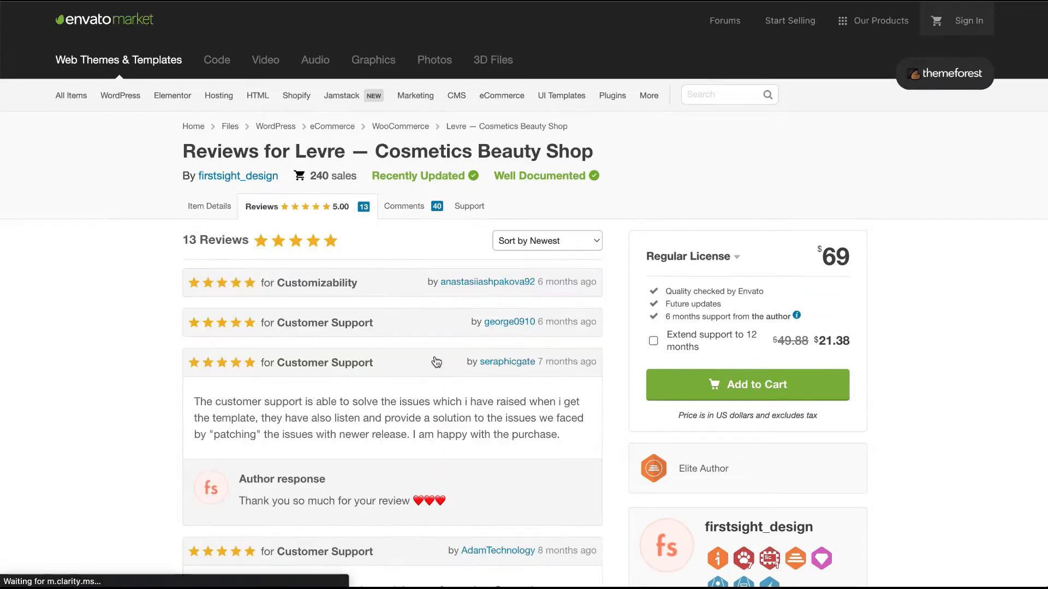
scroll(437, 362, "down", 4)
scroll(437, 363, "up", 5)
Read the comments on the Levre theme and open the profile of its author, firstsight_design.
left_click(429, 212)
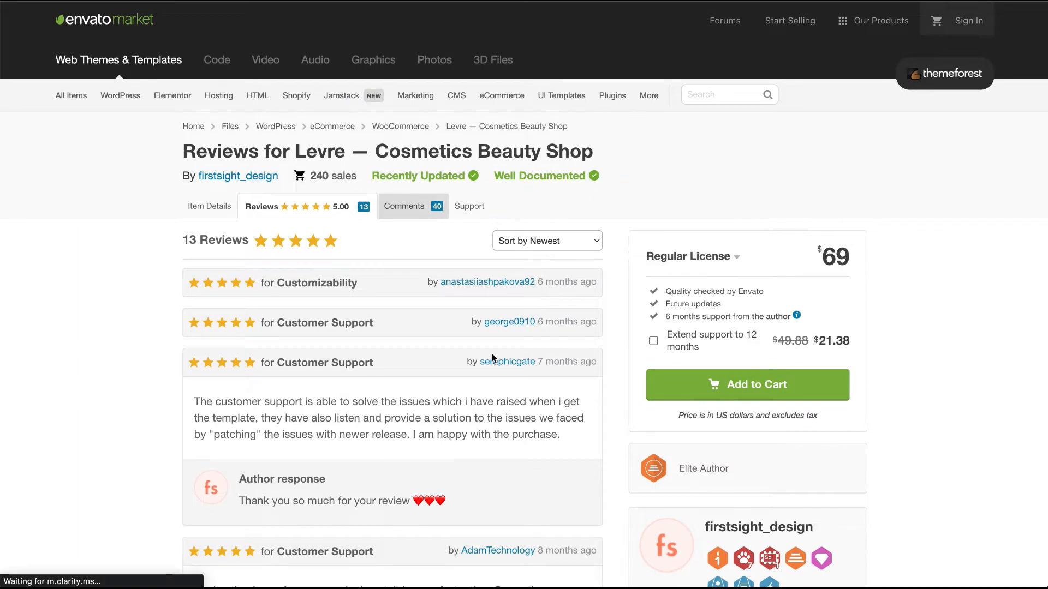
scroll(493, 359, "down", 3)
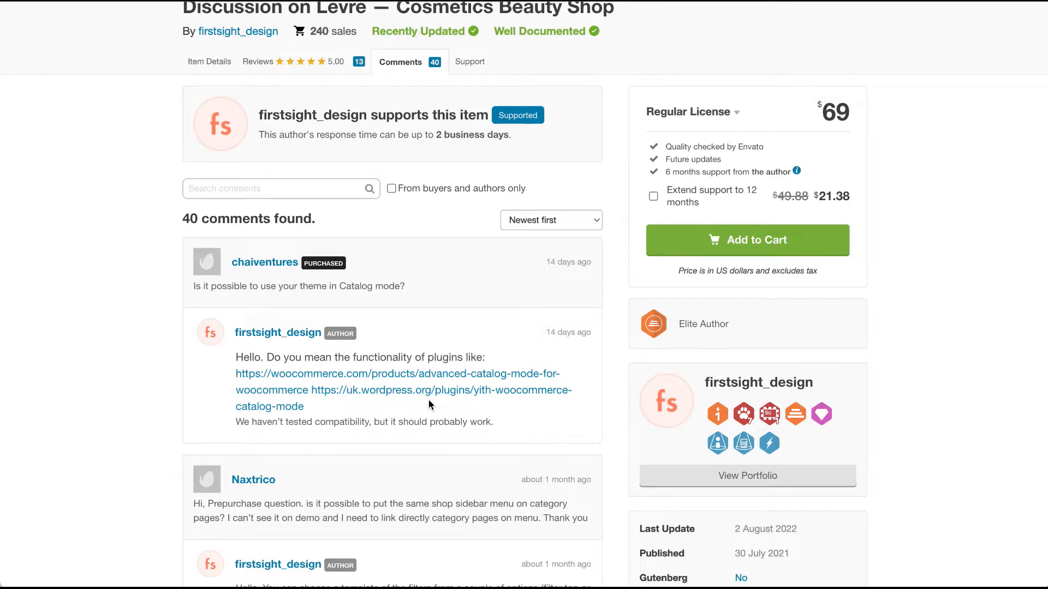
scroll(429, 405, "up", 3)
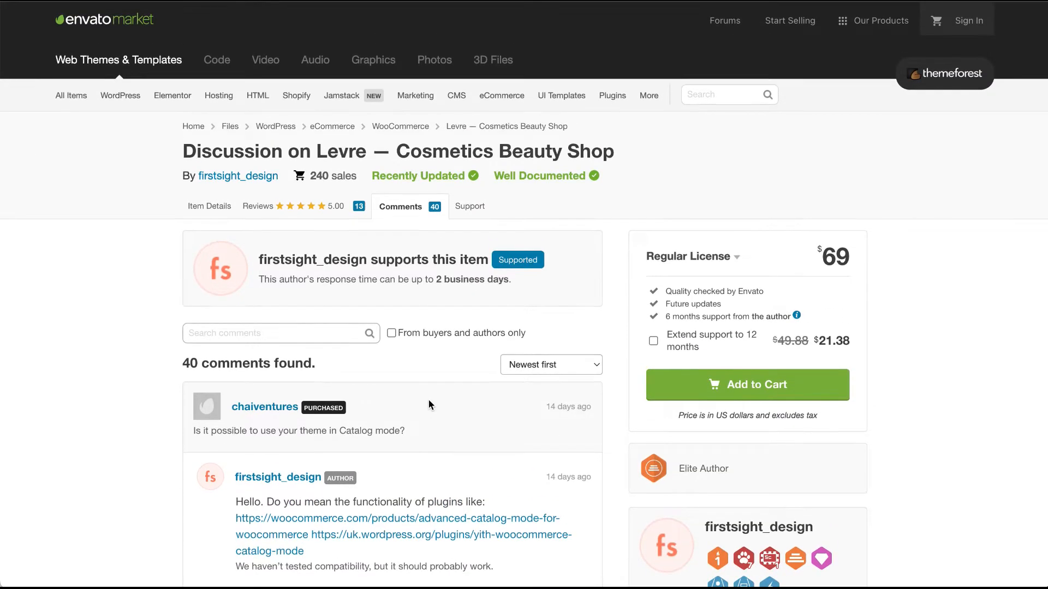
left_click(250, 181)
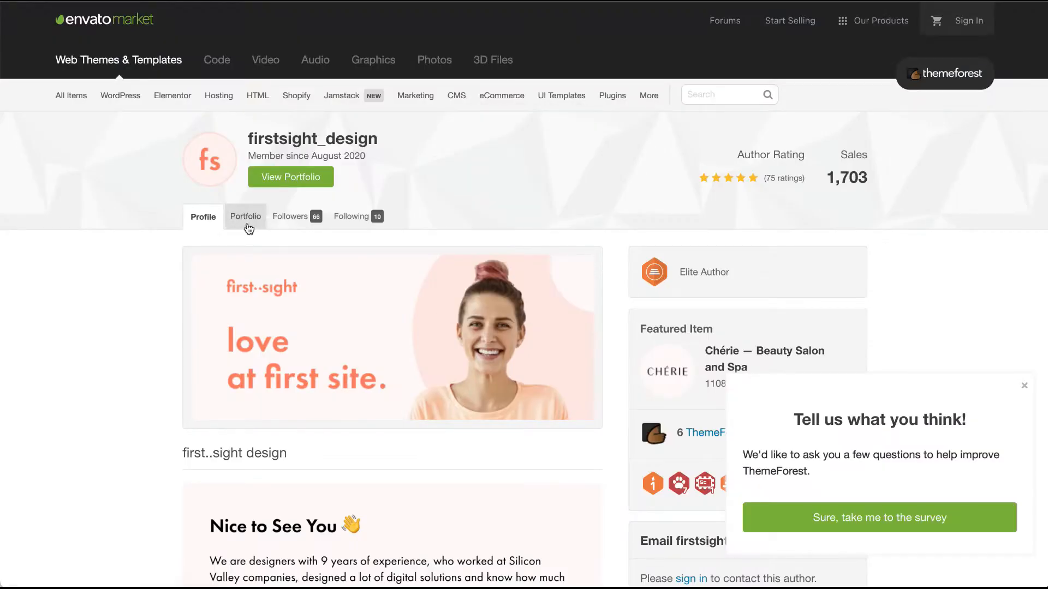
Browse the firstsight_design portfolio and open the Levre theme's item page from it.
left_click(249, 229)
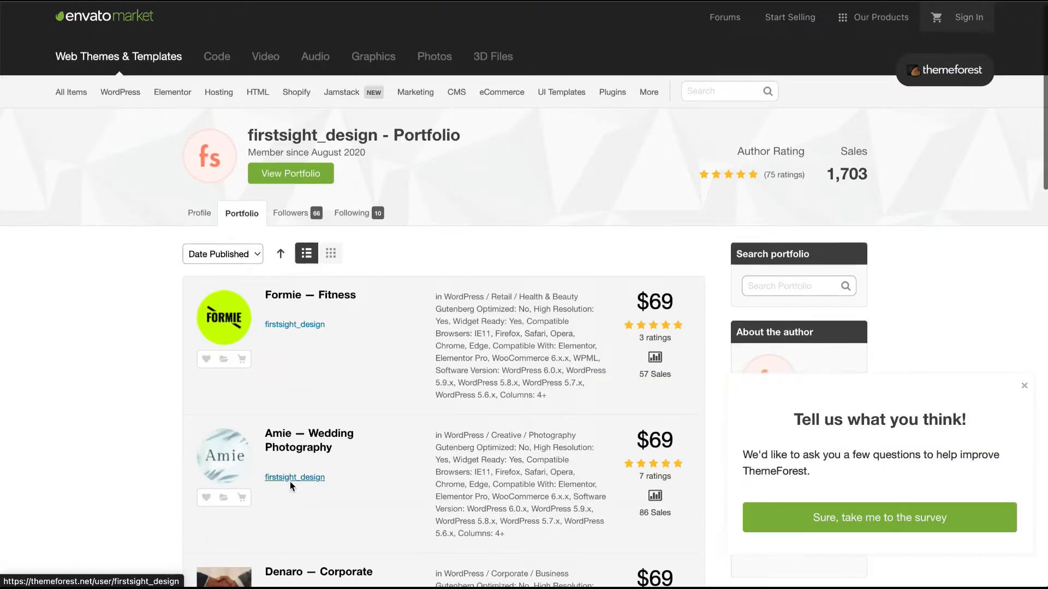
scroll(290, 481, "down", 8)
left_click(292, 270)
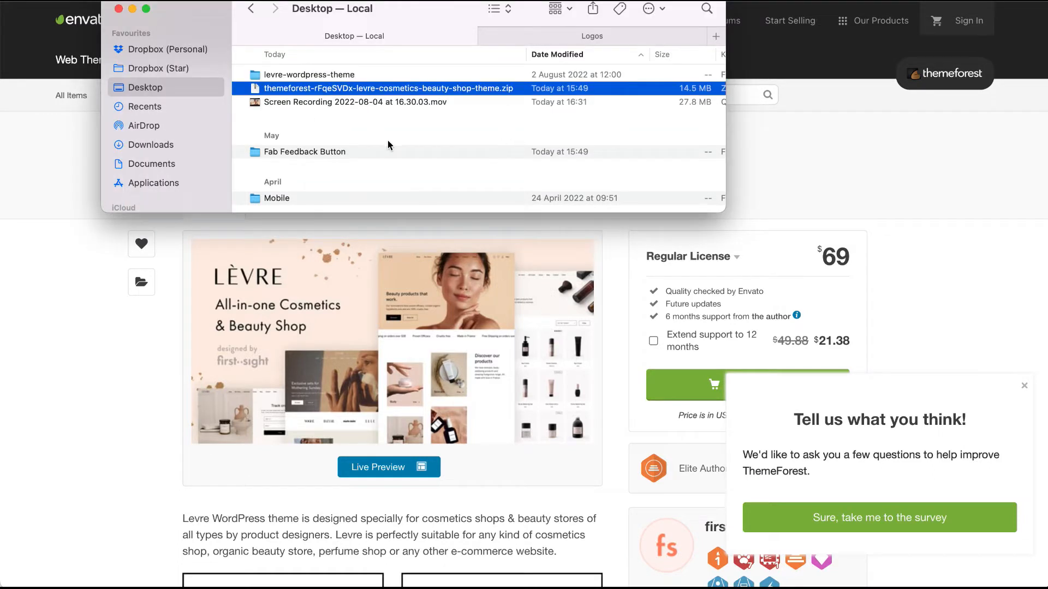
Switch to Finder and inspect the contents of the levre-wordpress-theme folder, including its demo-install subfolder.
double_click(314, 75)
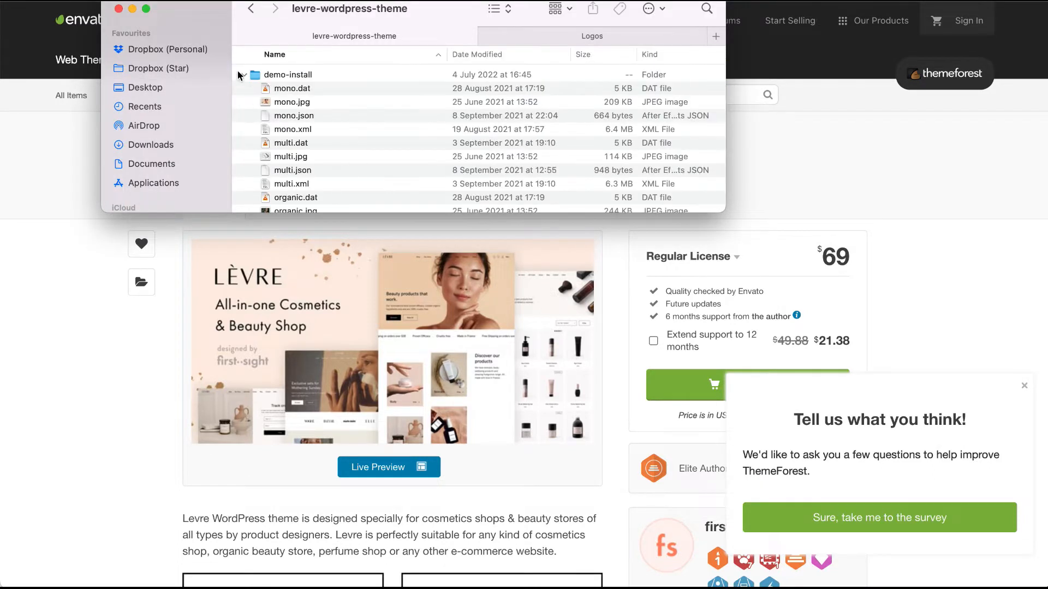
left_click(239, 76)
left_click(283, 103)
left_click(148, 283)
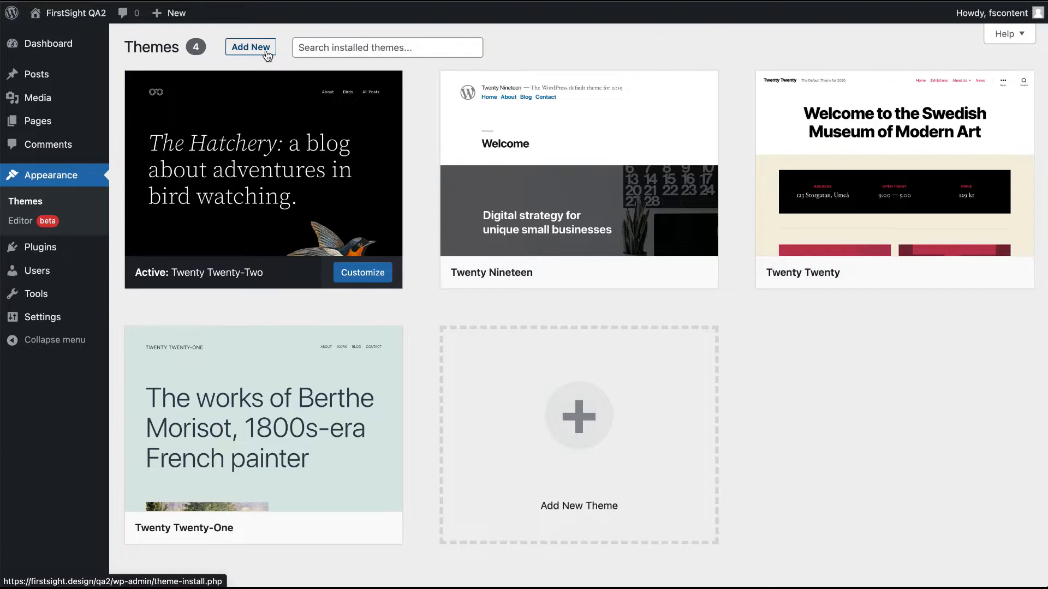
Upload levre.zip from the levre-wordpress-theme folder as a new WordPress theme and install it.
left_click(266, 52)
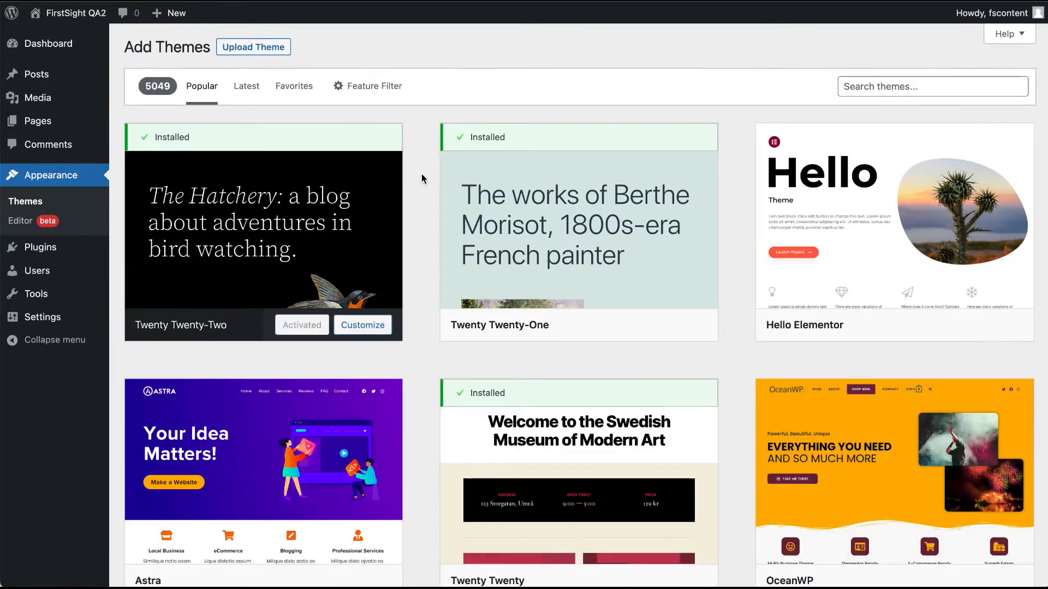
left_click(275, 49)
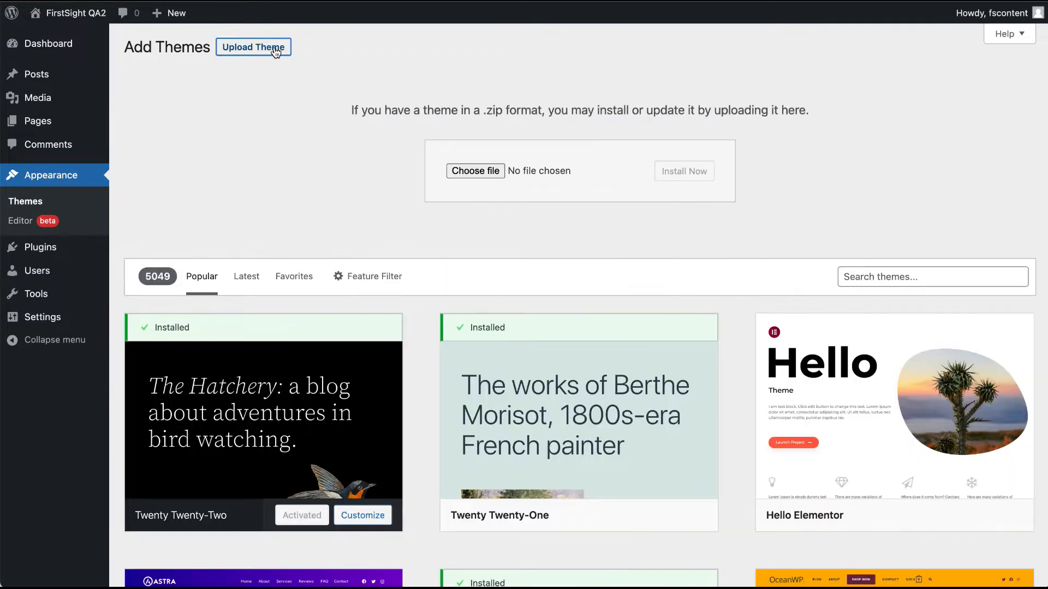
left_click(483, 172)
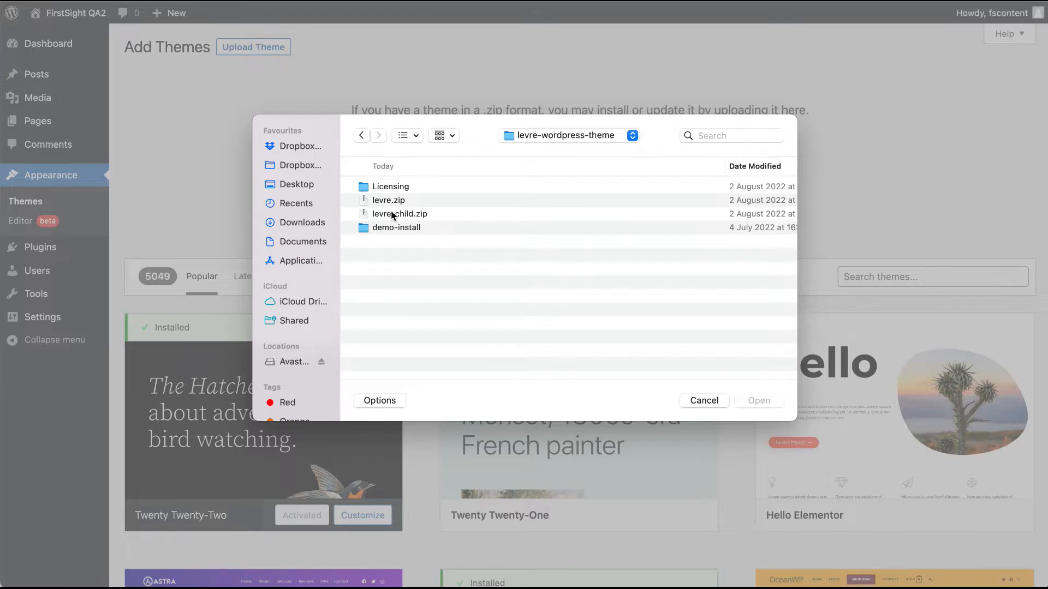
left_click(387, 206)
left_click(760, 400)
left_click(694, 181)
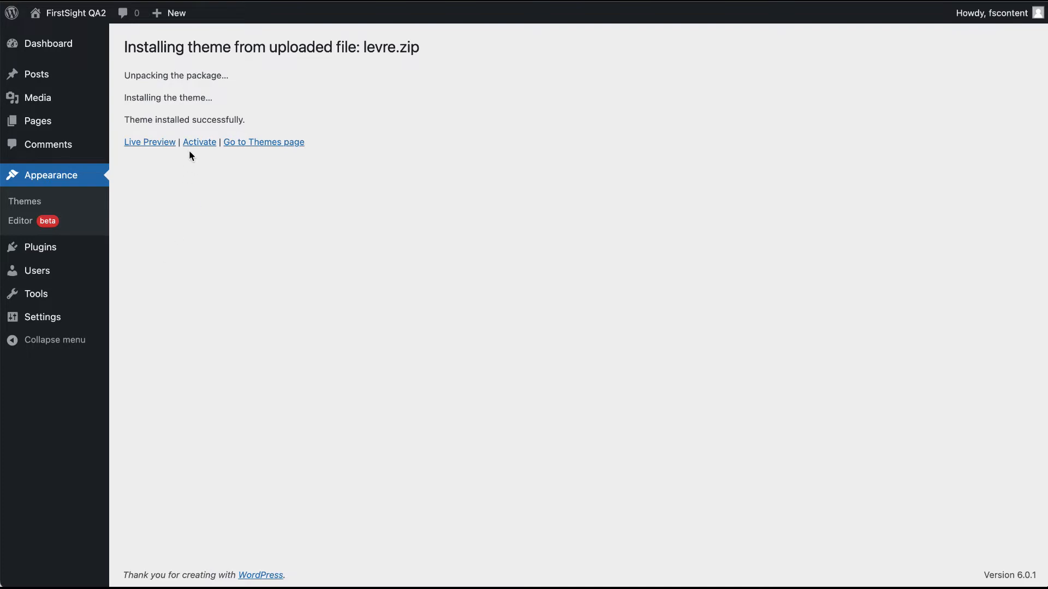
Upload and install the child theme levre-child.zip, and activate it.
left_click(60, 185)
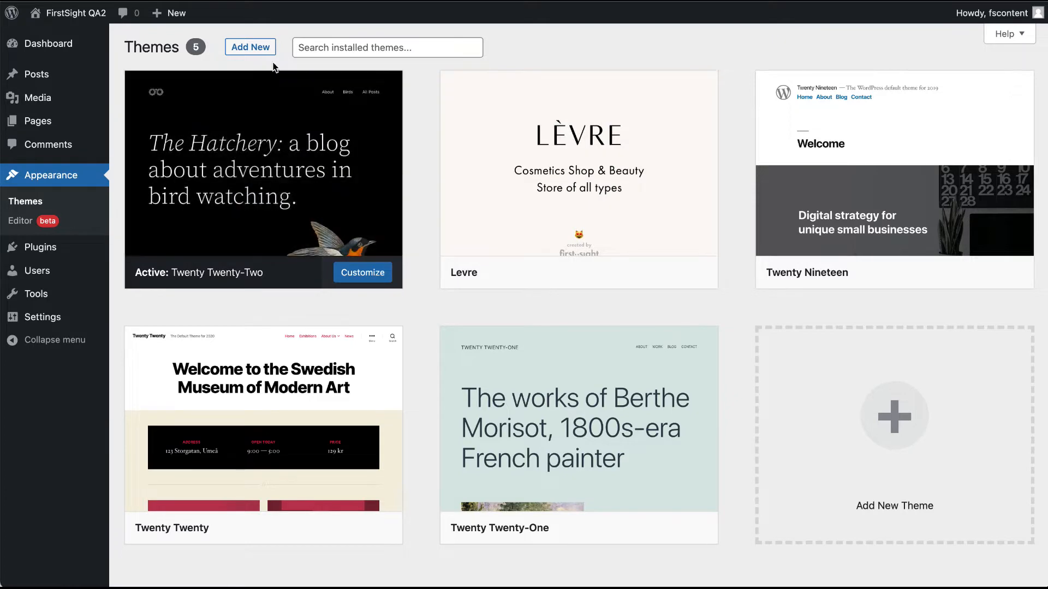
left_click(251, 47)
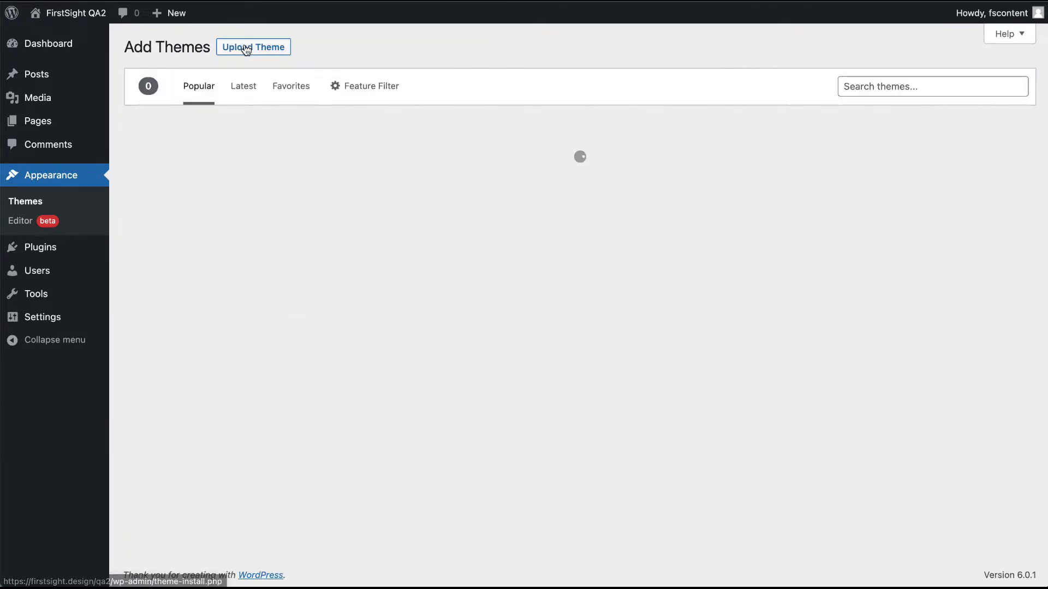
left_click(253, 48)
left_click(450, 179)
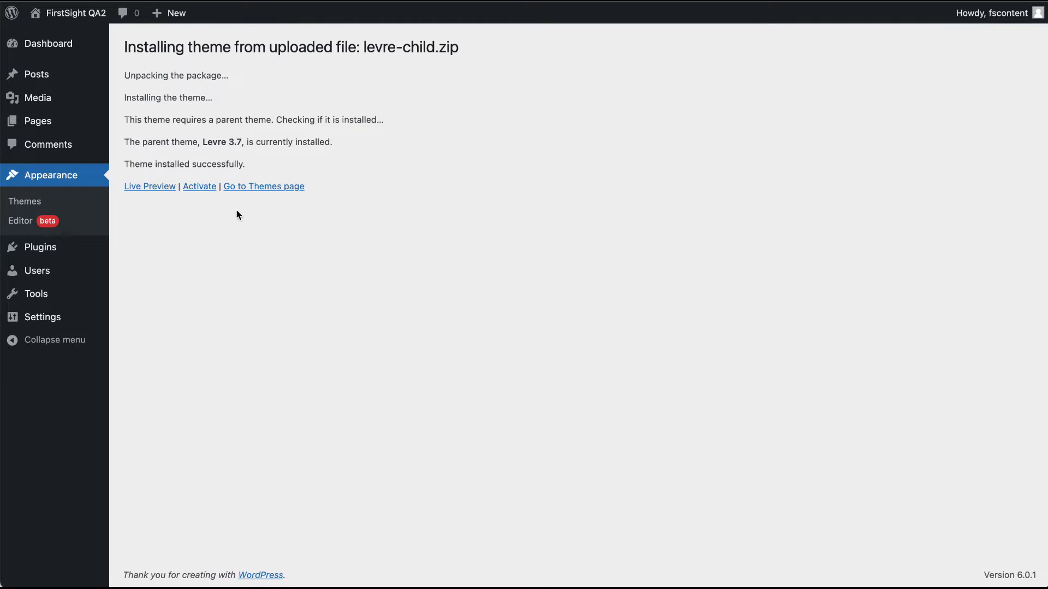
left_click(191, 188)
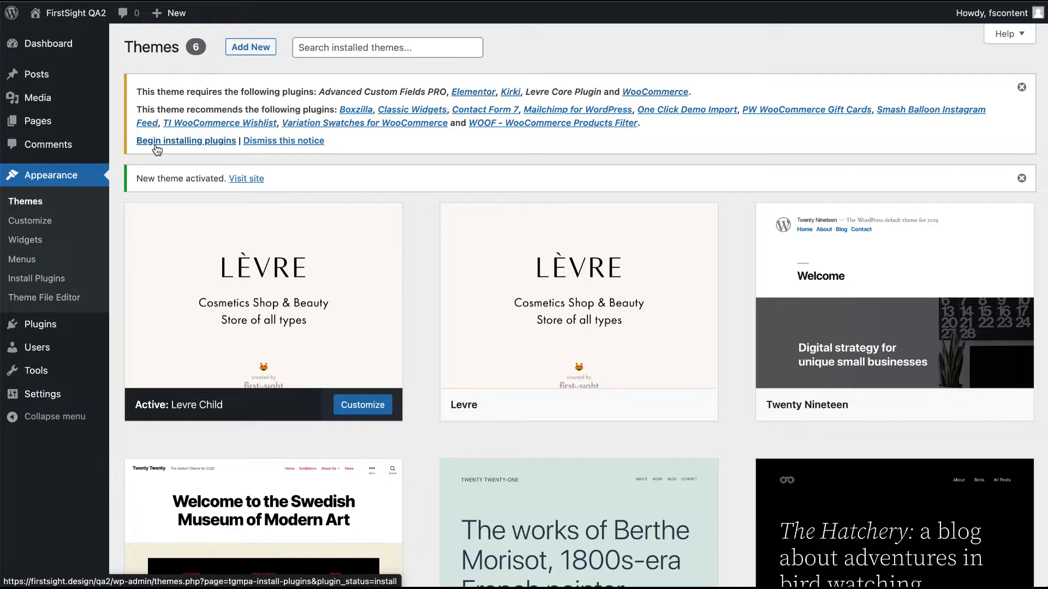
Bulk-install all the required and recommended plugins listed for the Levre Child theme.
left_click(192, 143)
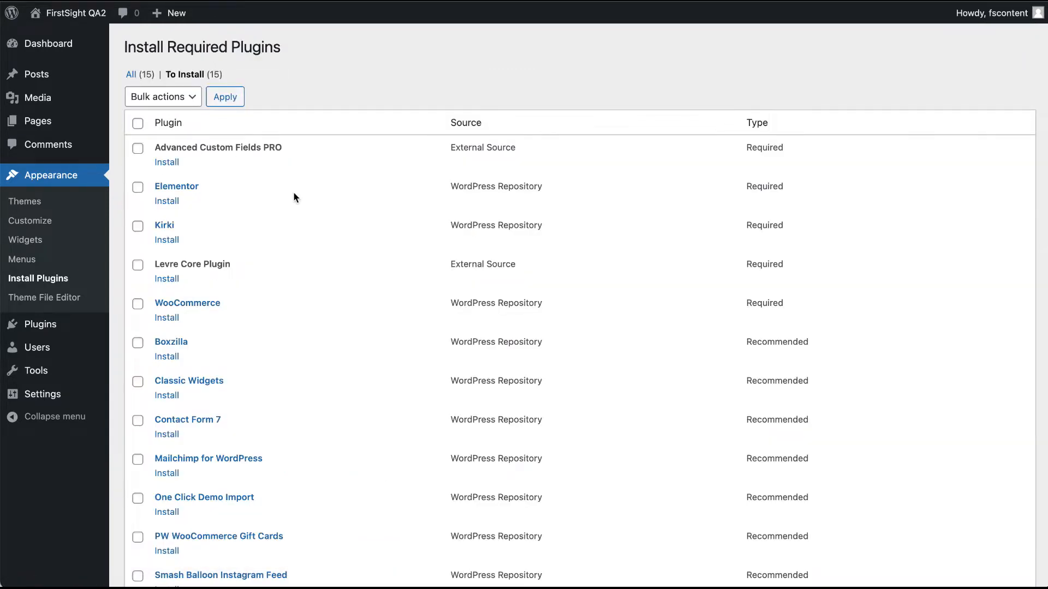
scroll(292, 197, "down", 5)
scroll(294, 198, "up", 5)
scroll(294, 197, "down", 3)
scroll(294, 198, "up", 3)
left_click(138, 125)
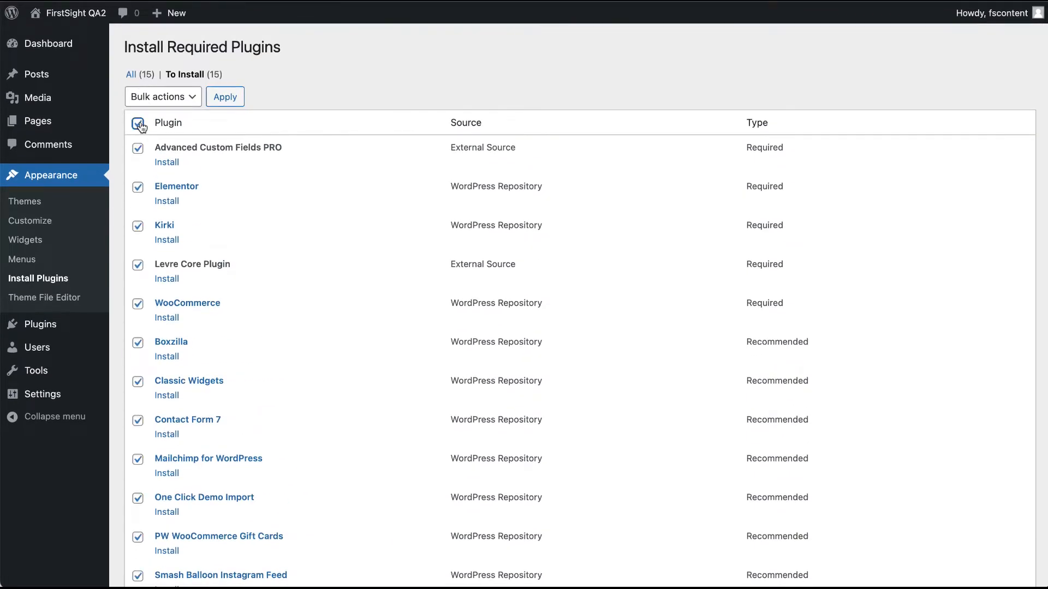
scroll(277, 199, "down", 5)
scroll(277, 200, "up", 10)
left_click(167, 98)
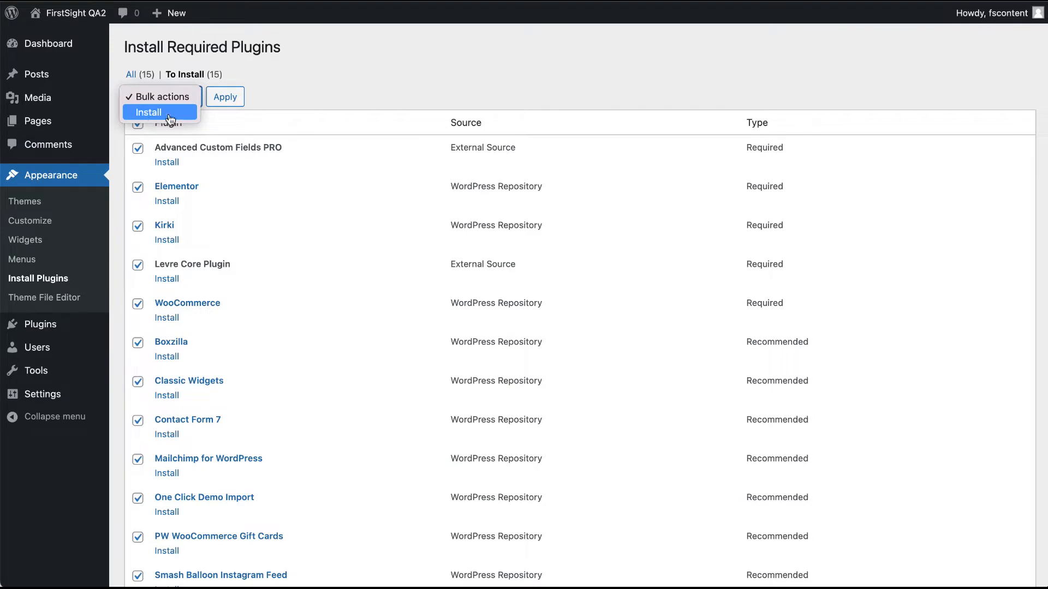
left_click(164, 113)
left_click(231, 102)
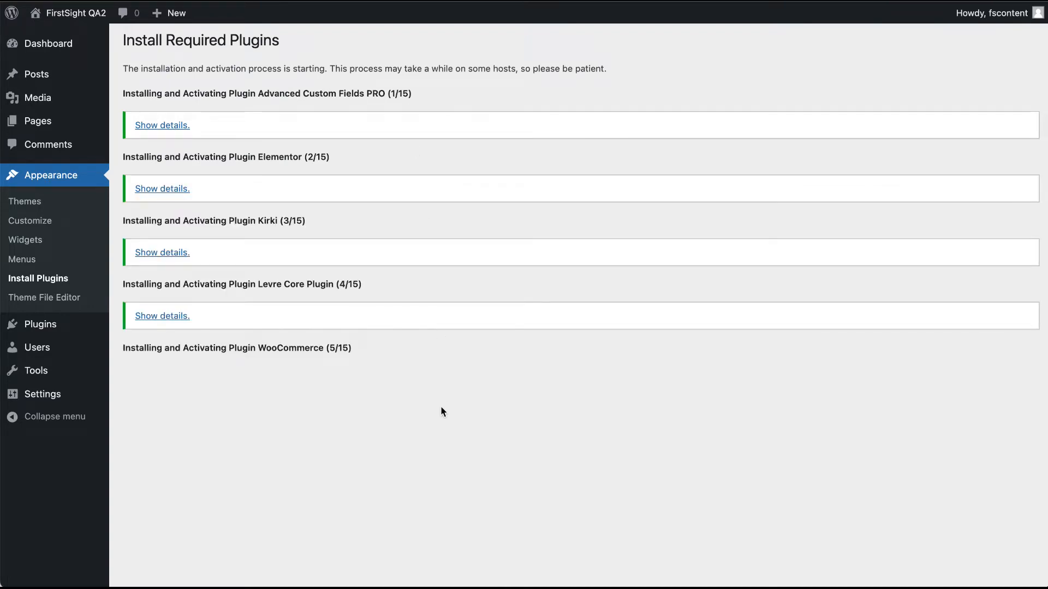
scroll(441, 406, "down", 2)
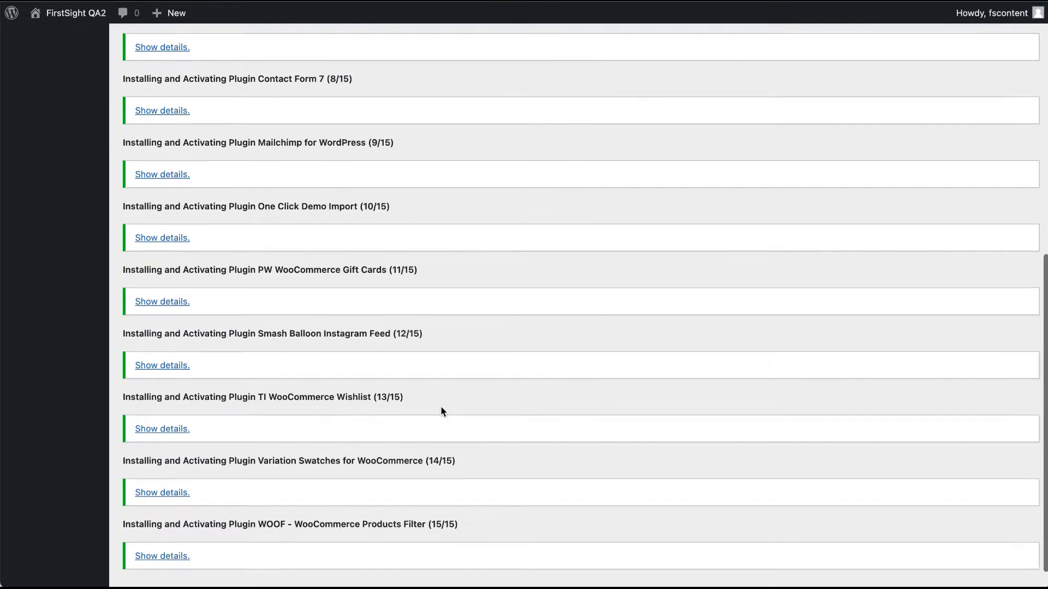
scroll(441, 406, "down", 4)
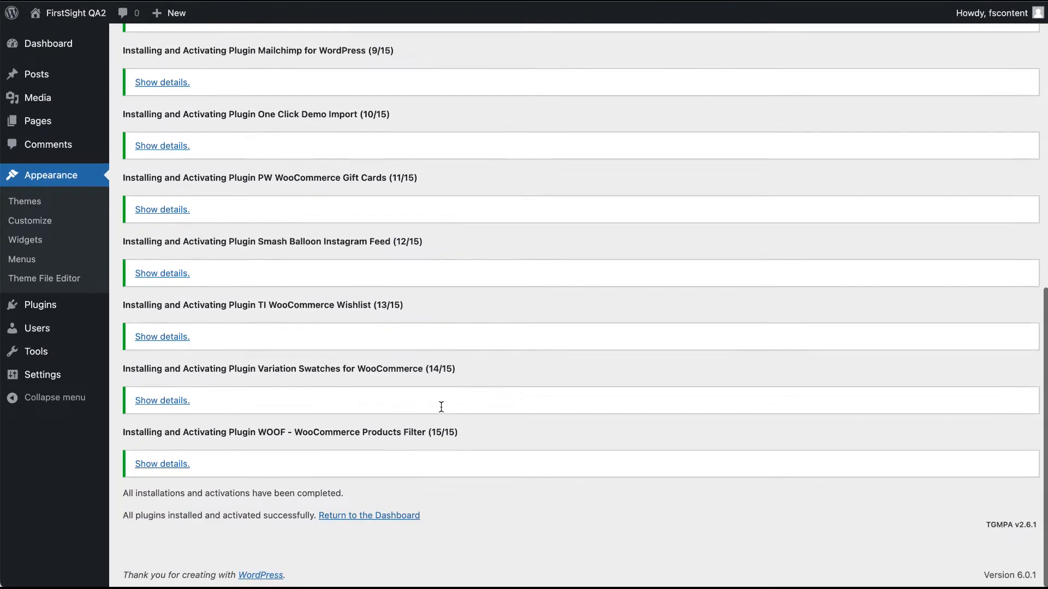
Return to the dashboard, dismissing the Elementor account setup, and open the Import Demo Data page.
left_click(358, 518)
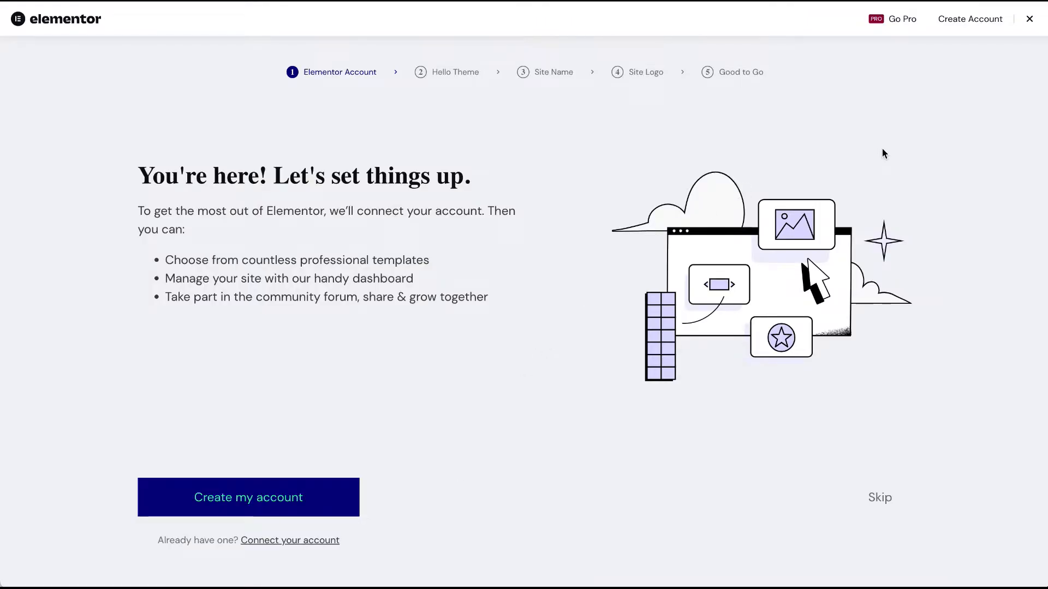
left_click(1030, 19)
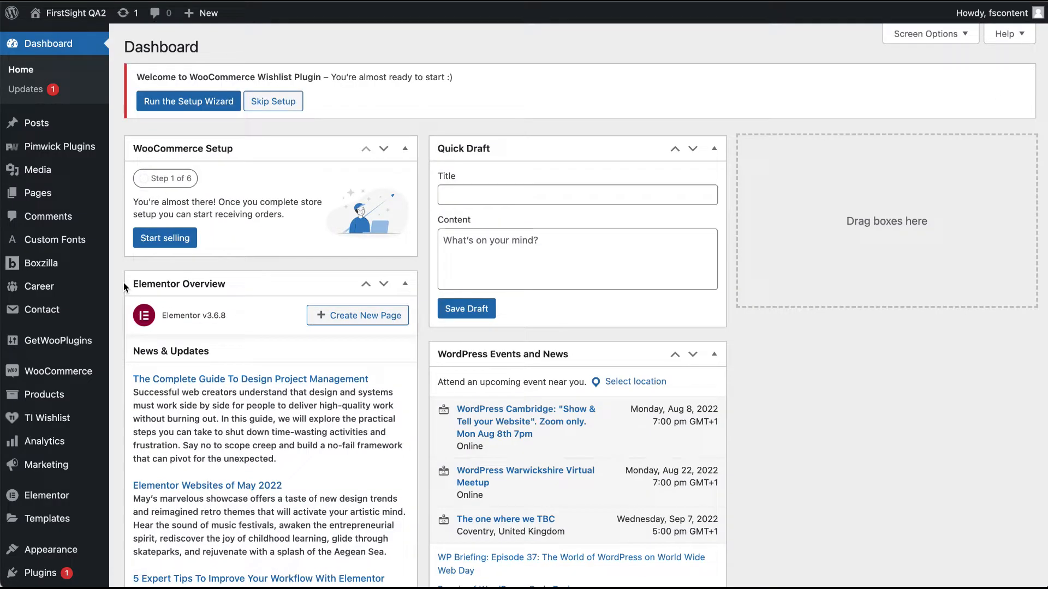
mouse_move(68, 412)
scroll(68, 412, "down", 1)
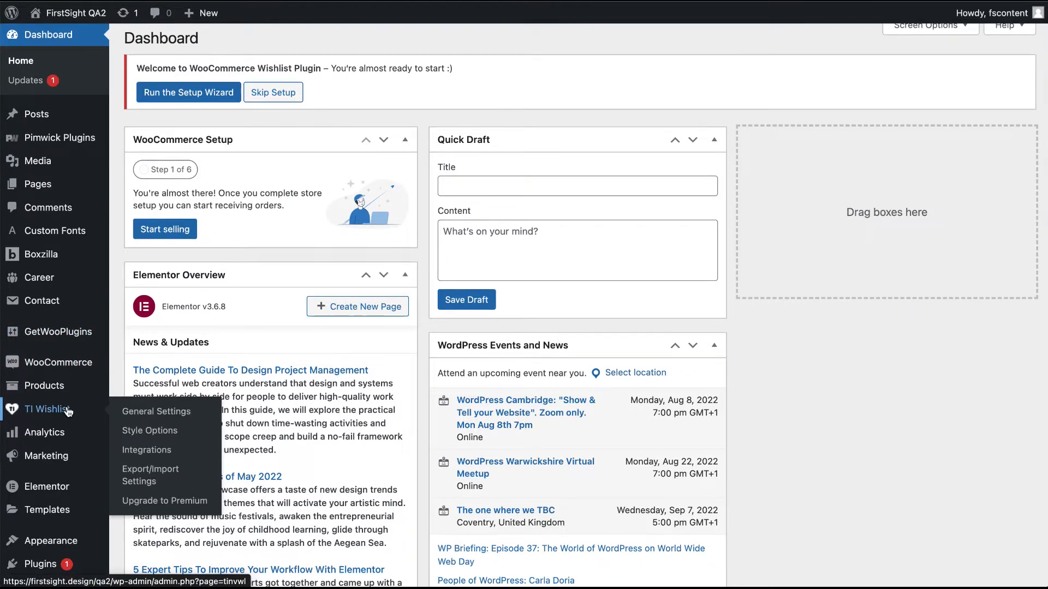
scroll(68, 412, "down", 2)
mouse_move(82, 491)
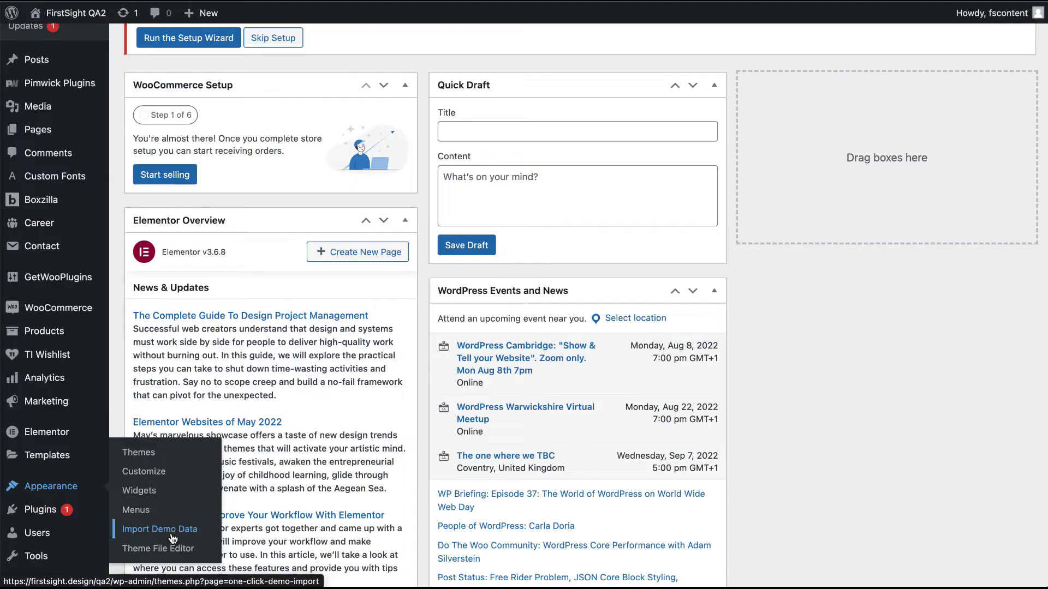
left_click(172, 539)
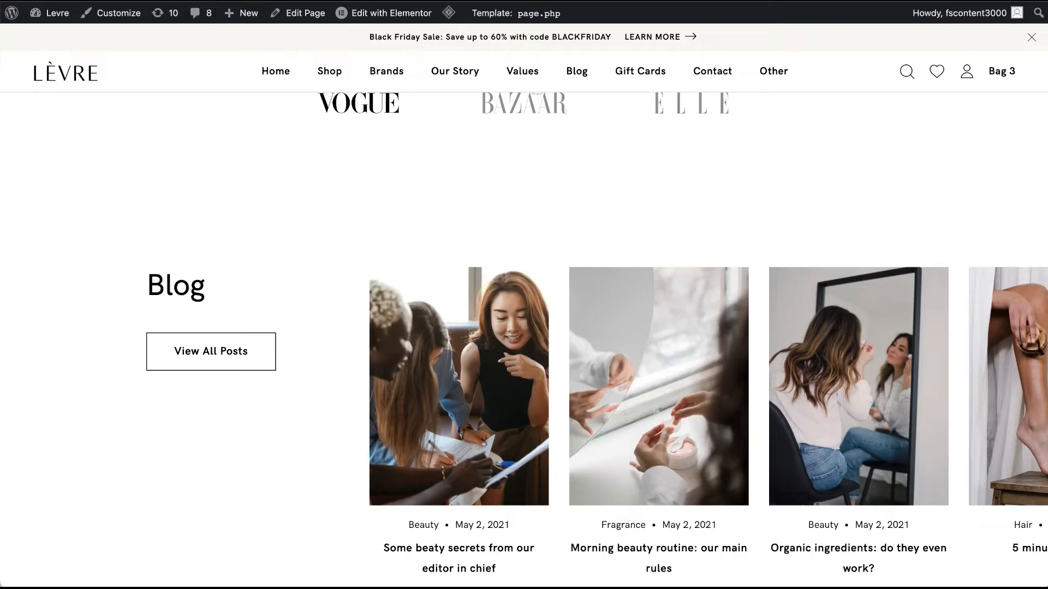
Switch to the live Levre Mono demo and look through its homepage from the hero banner to the philosophy section.
mouse_move(697, 169)
scroll(698, 170, "up", 10)
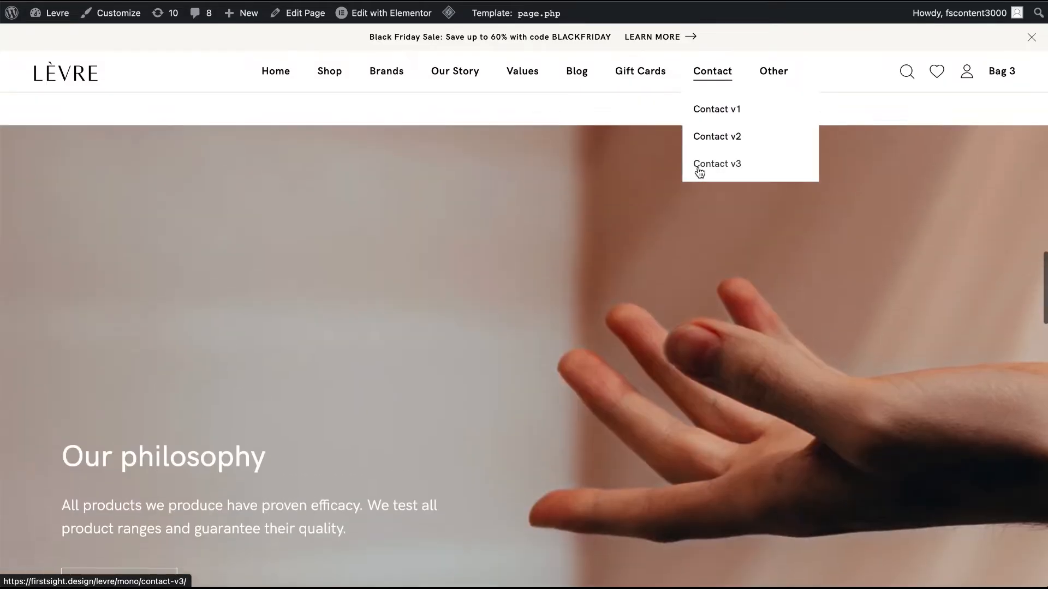
scroll(493, 363, "up", 15)
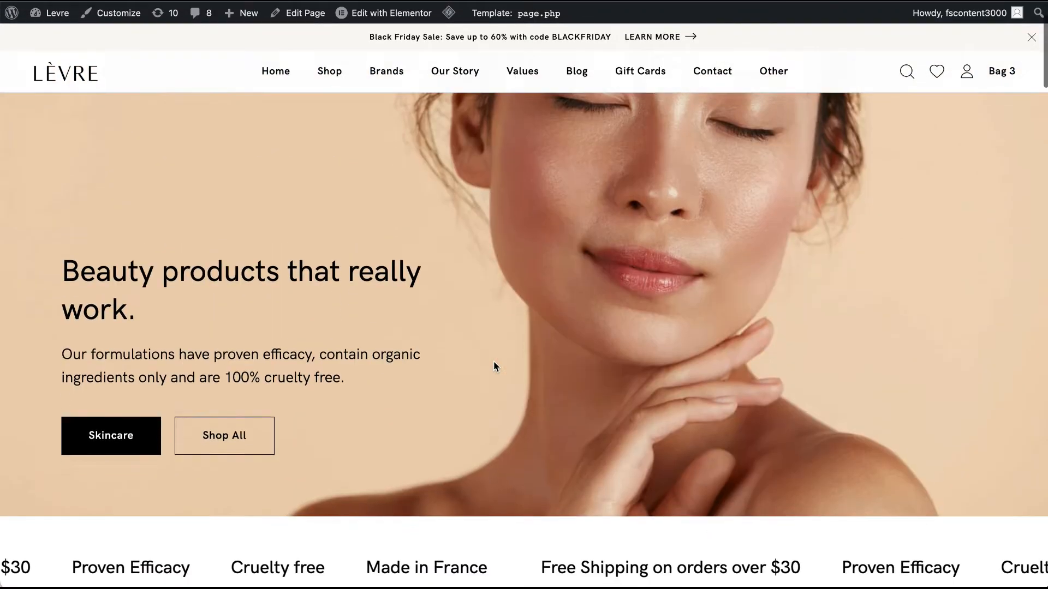
scroll(495, 365, "down", 15)
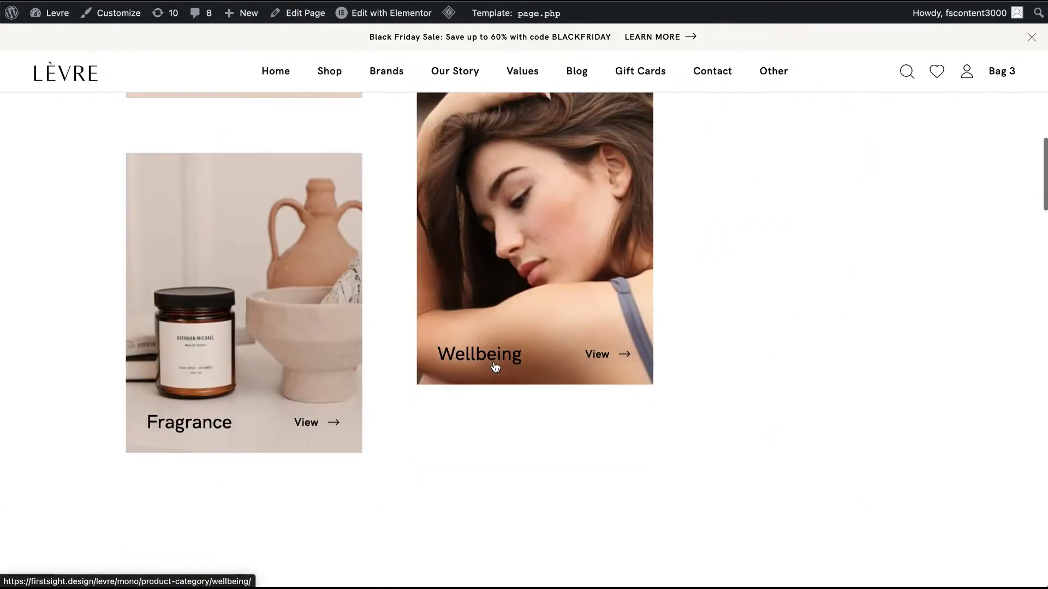
scroll(495, 366, "down", 10)
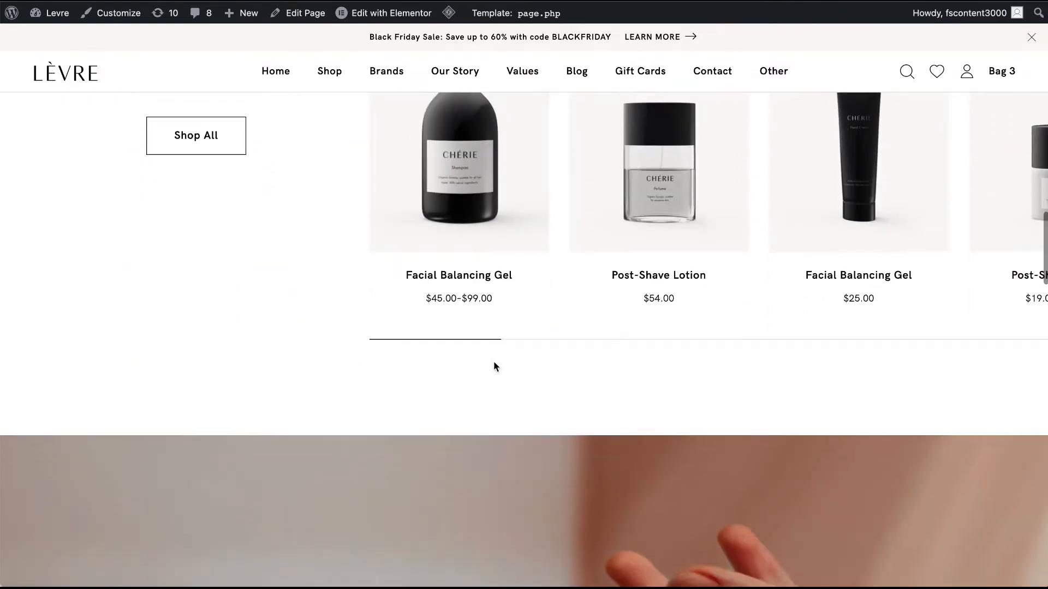
scroll(495, 365, "down", 5)
scroll(224, 173, "down", 2)
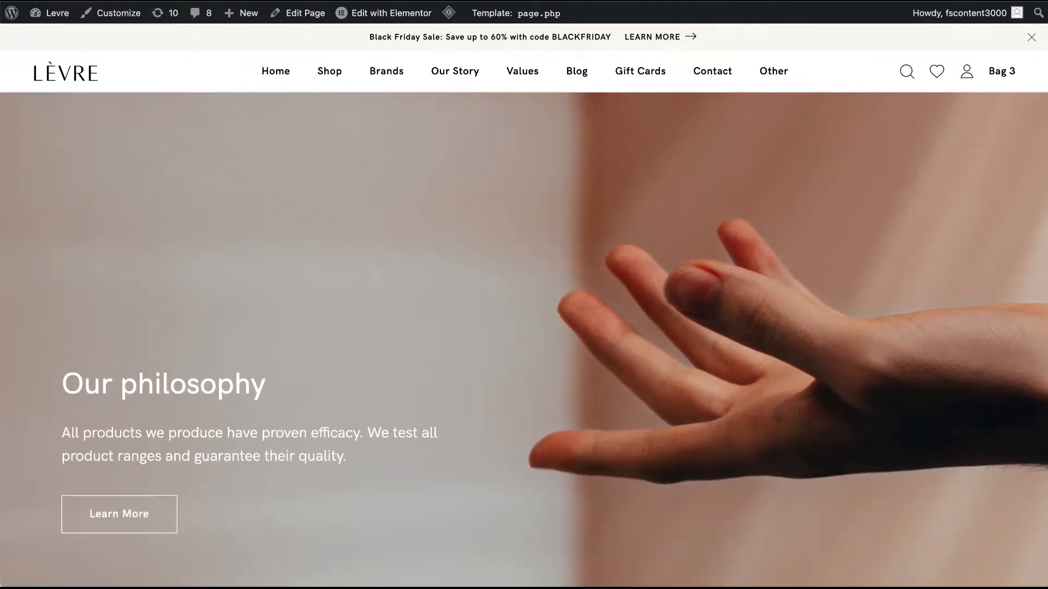
Return to the demo import page and examine the Levre Child details and the Mono, Organic, Multi and Video demos.
left_click(146, 0)
scroll(736, 496, "down", 10)
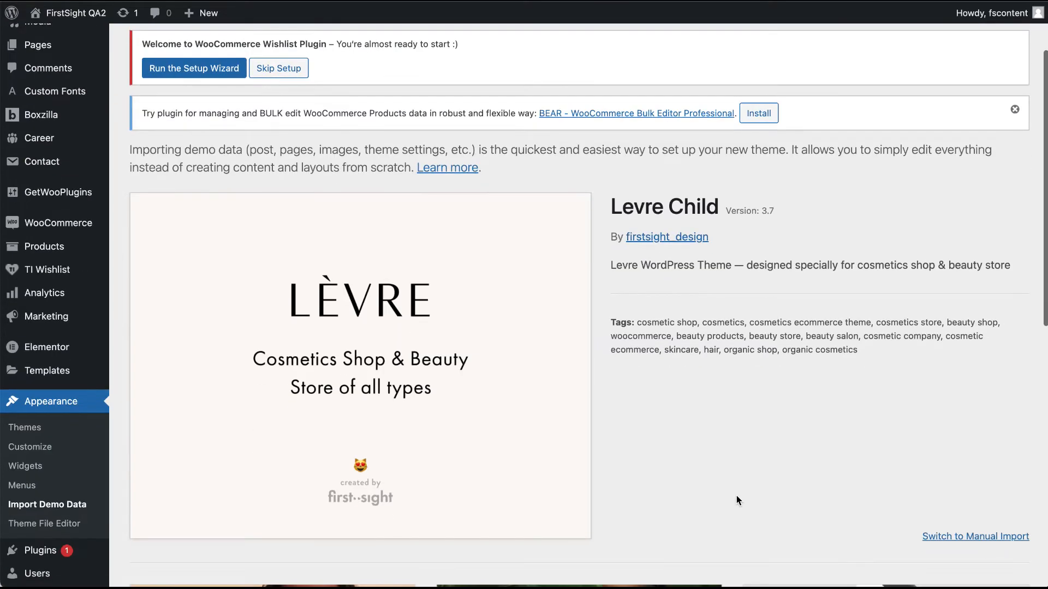
scroll(595, 476, "up", 4)
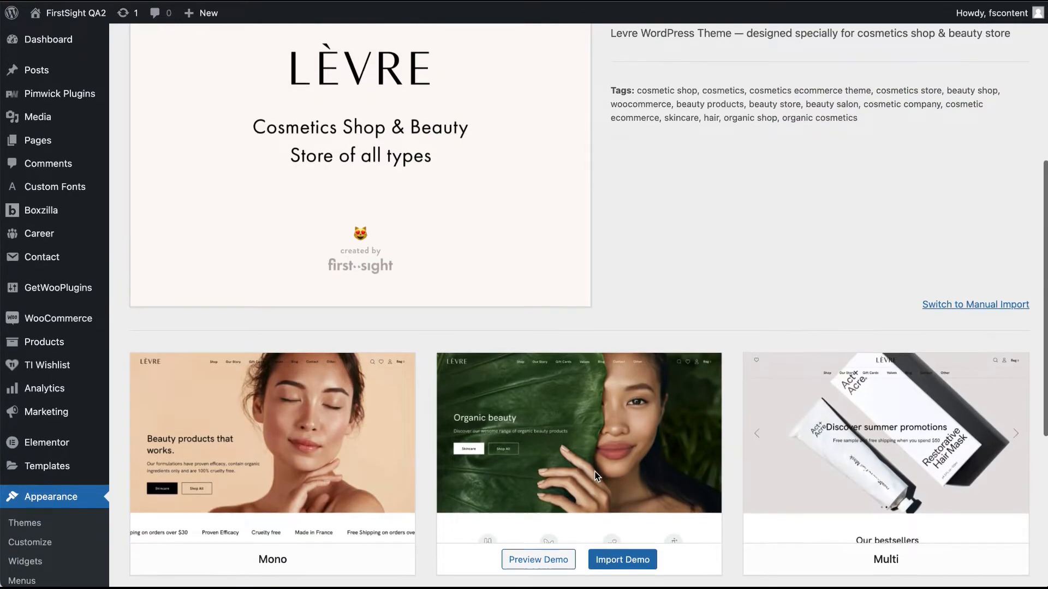
scroll(595, 476, "up", 5)
scroll(595, 477, "down", 3)
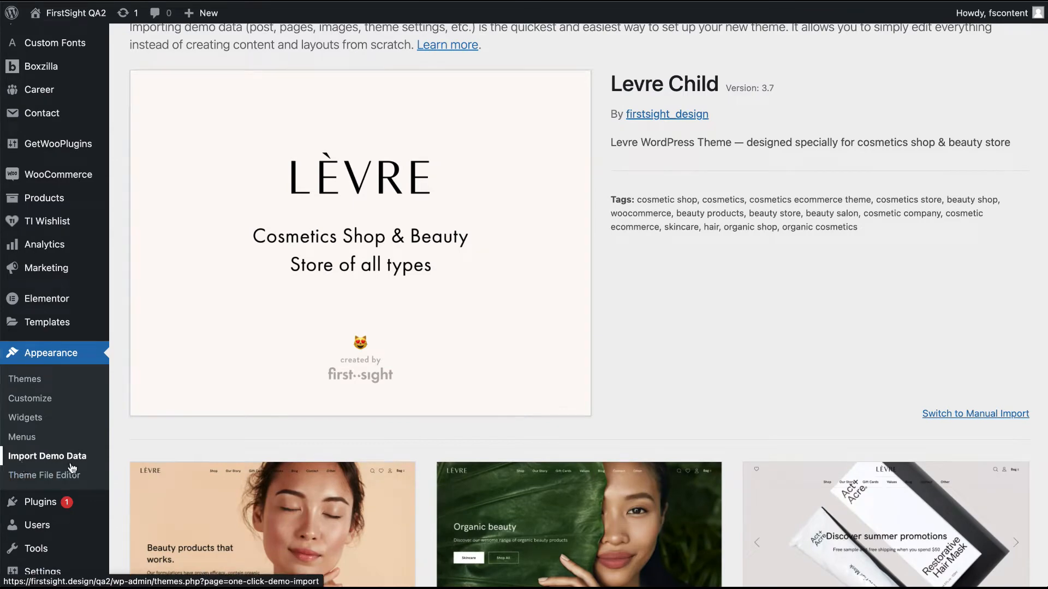
scroll(690, 381, "down", 2)
scroll(690, 384, "down", 6)
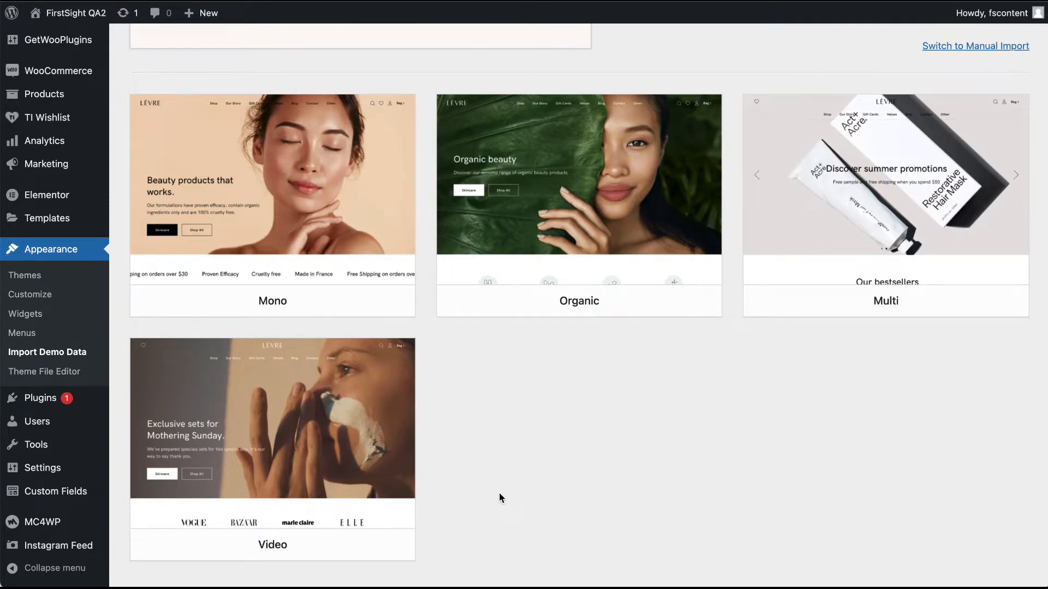
Import the Mono demo, continuing without any of the additional recommended plugins.
mouse_move(355, 280)
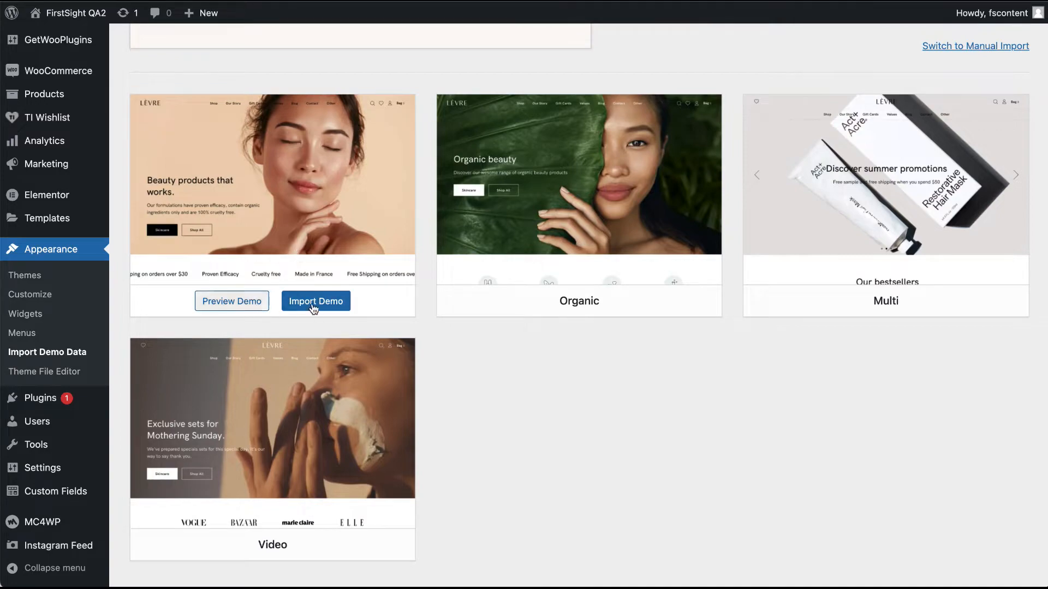
left_click(321, 304)
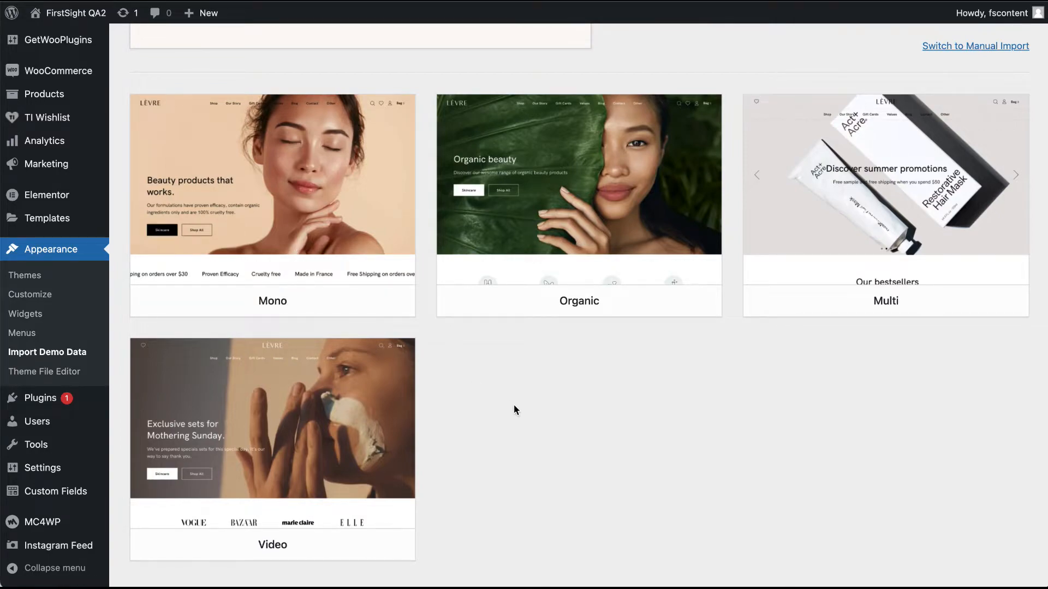
scroll(514, 408, "down", 5)
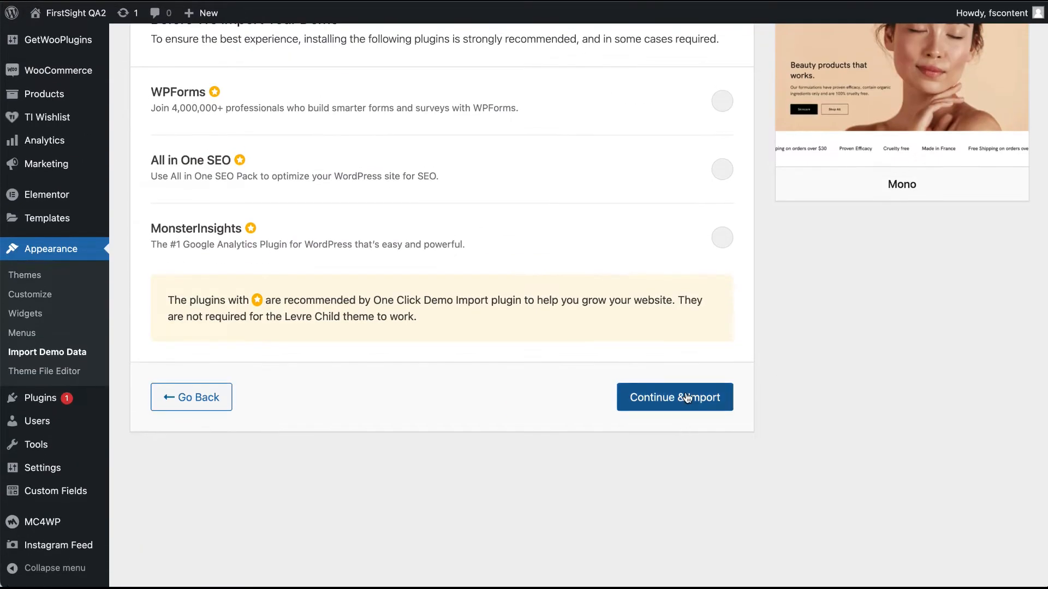
left_click(713, 401)
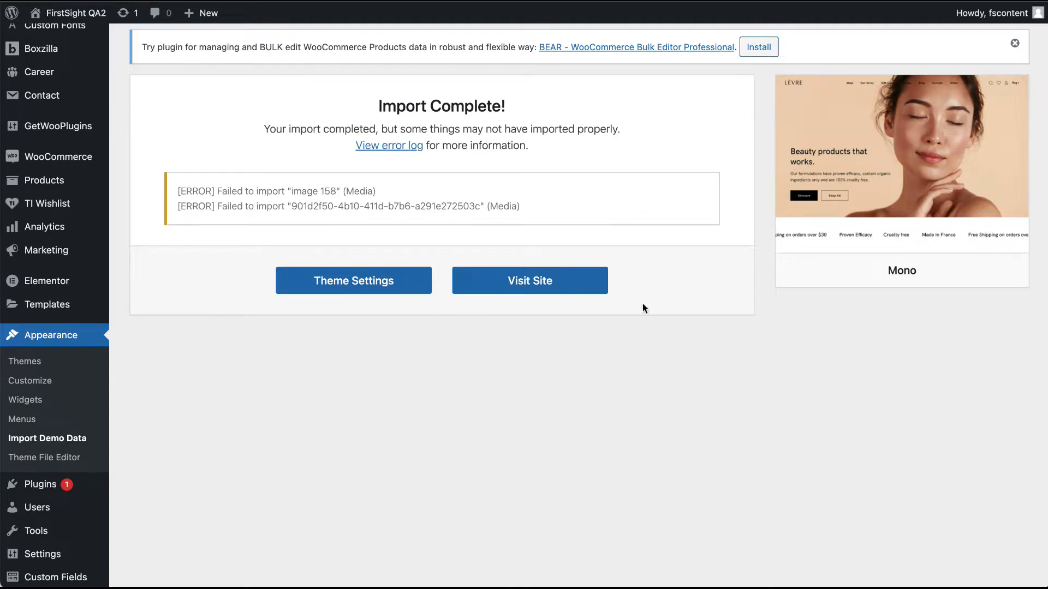
Visit the imported site, reload it, and look over the homepage hero banner and the start of the product categories.
left_click(542, 286)
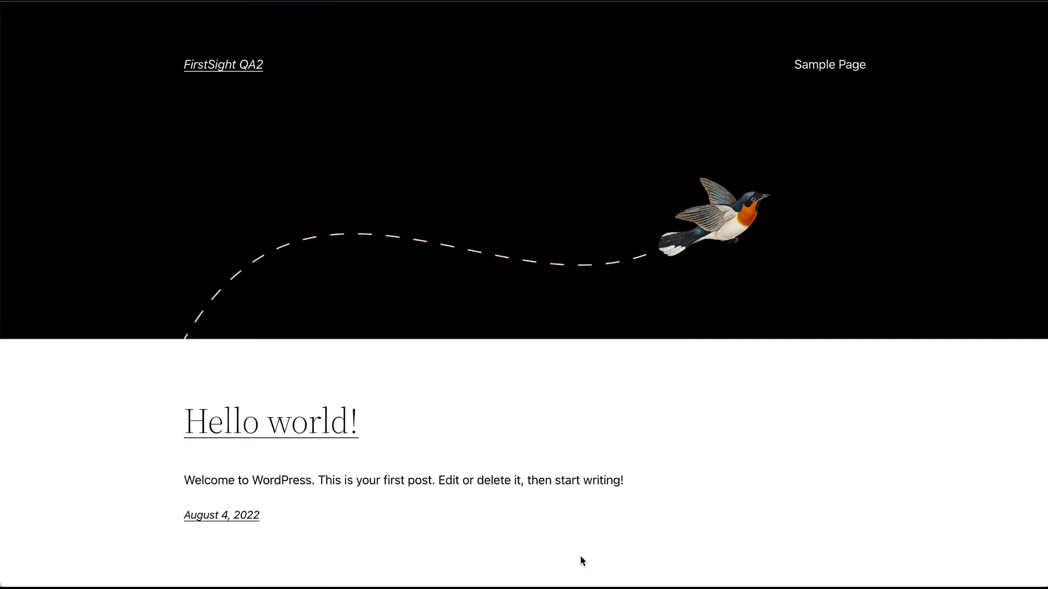
key("super+r")
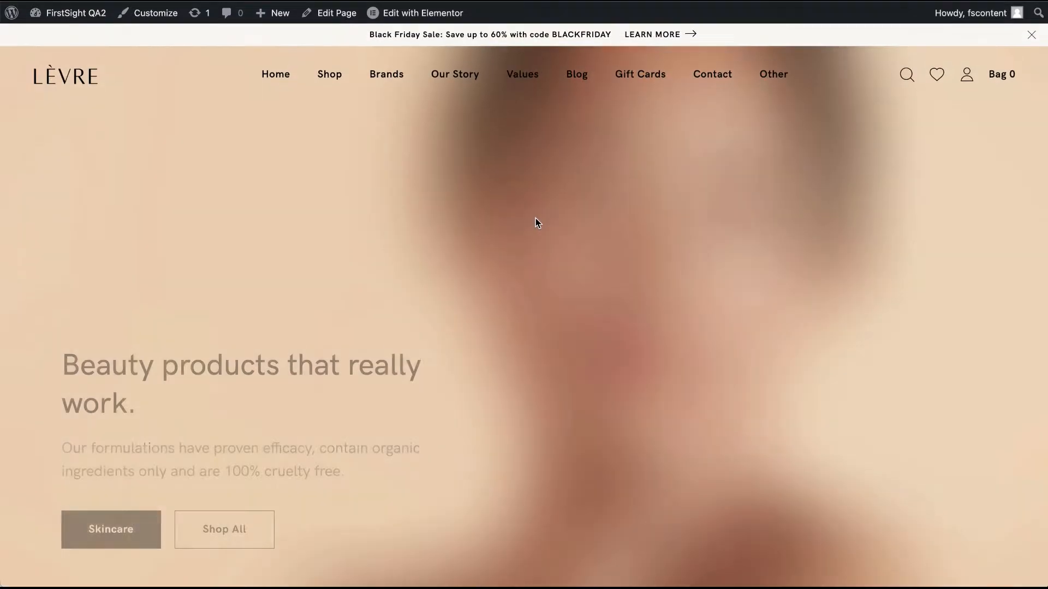
scroll(684, 353, "down", 1)
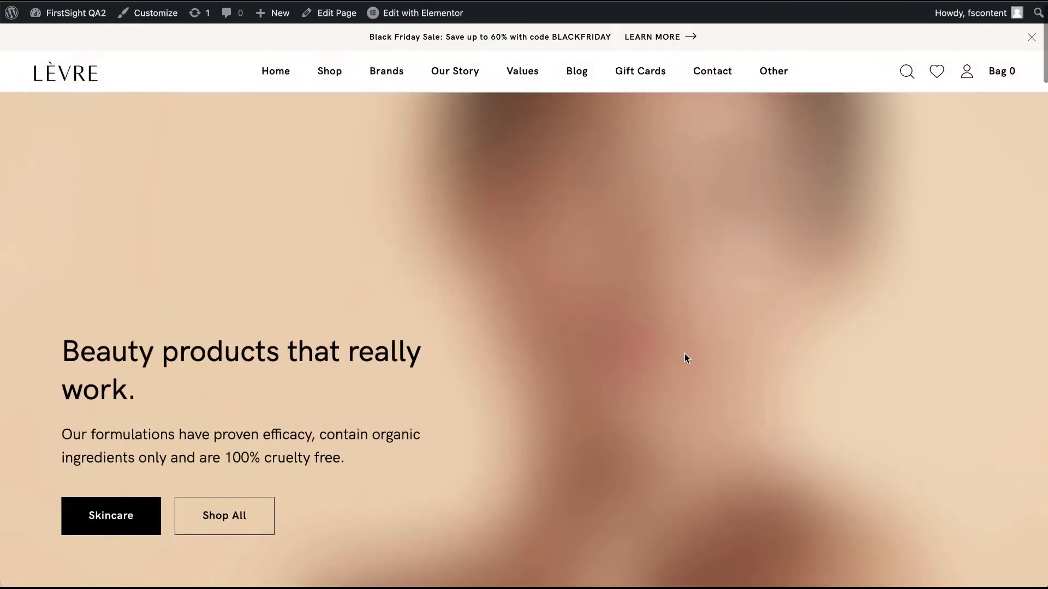
scroll(685, 353, "up", 1)
scroll(684, 354, "down", 1)
scroll(685, 359, "down", 20)
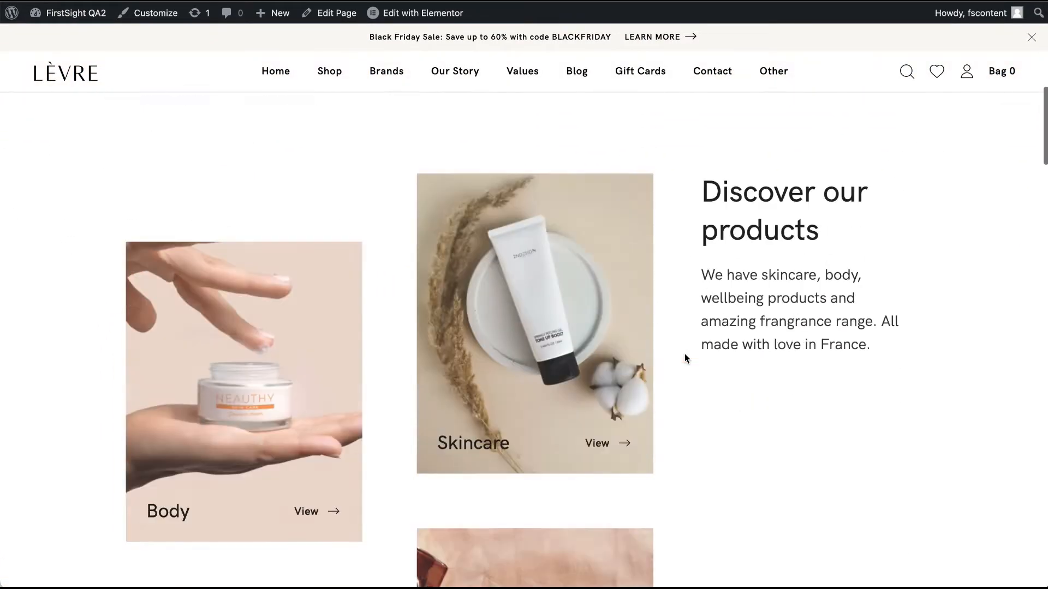
scroll(685, 358, "up", 20)
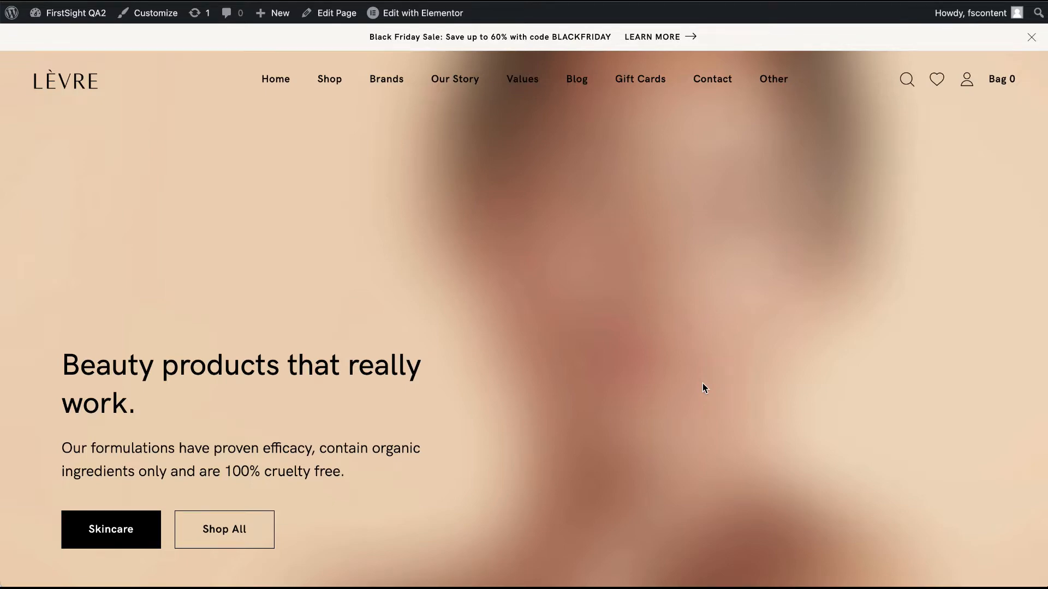
Examine the rest of the imported homepage, from product categories and bestsellers through the blog and Instagram sections to the footer.
scroll(703, 383, "down", 10)
scroll(703, 383, "down", 3)
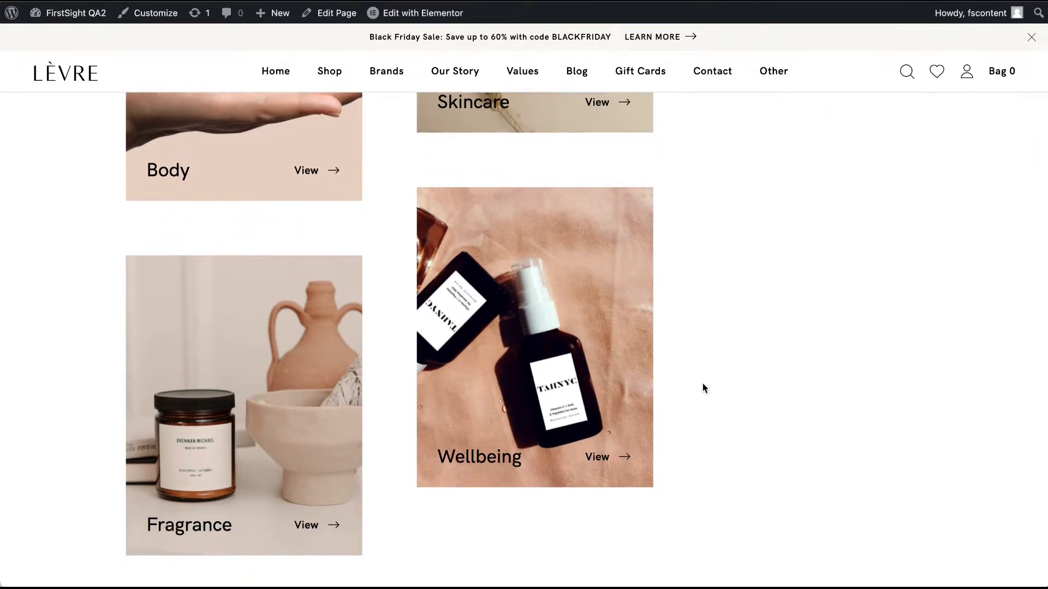
scroll(703, 383, "up", 3)
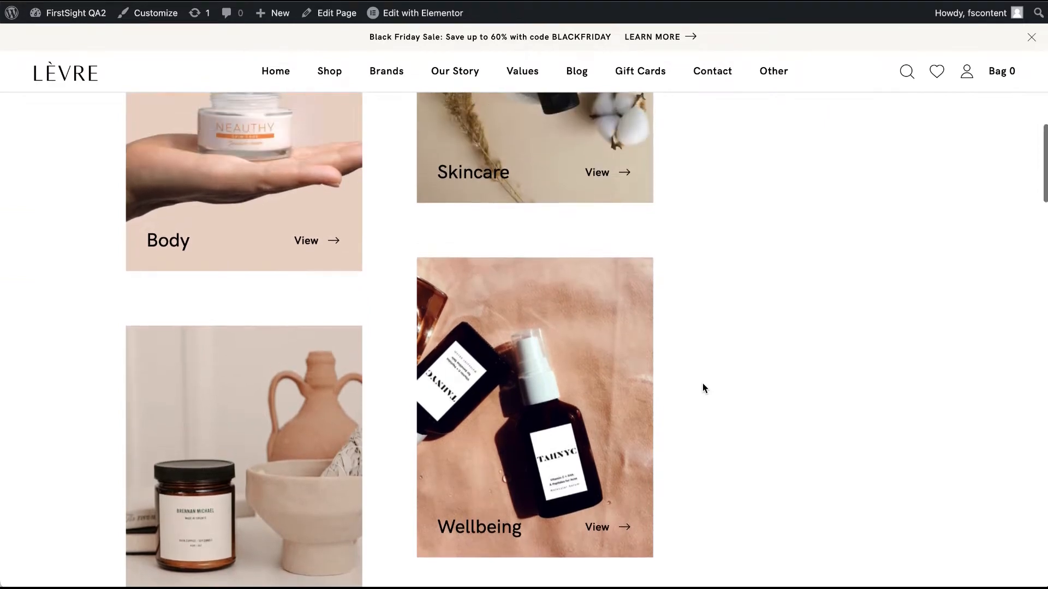
scroll(703, 384, "down", 2)
scroll(703, 387, "down", 12)
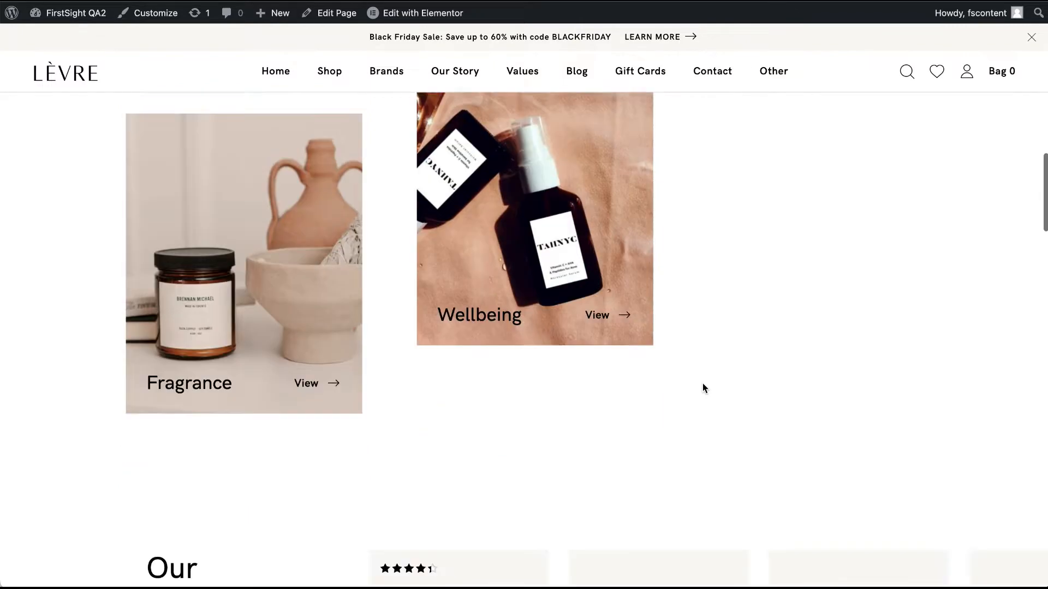
scroll(702, 388, "down", 3)
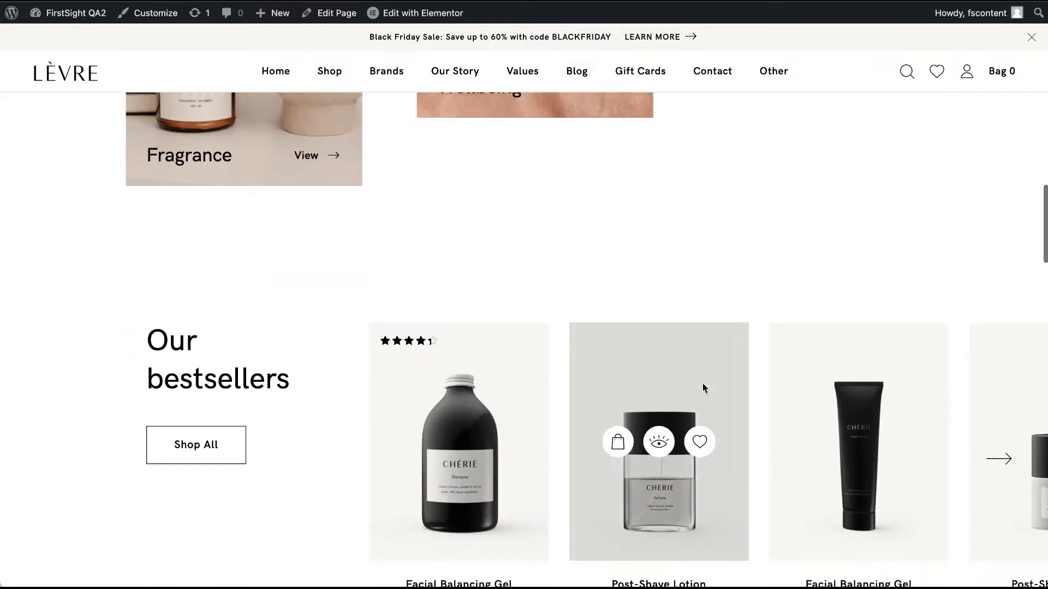
scroll(330, 459, "down", 20)
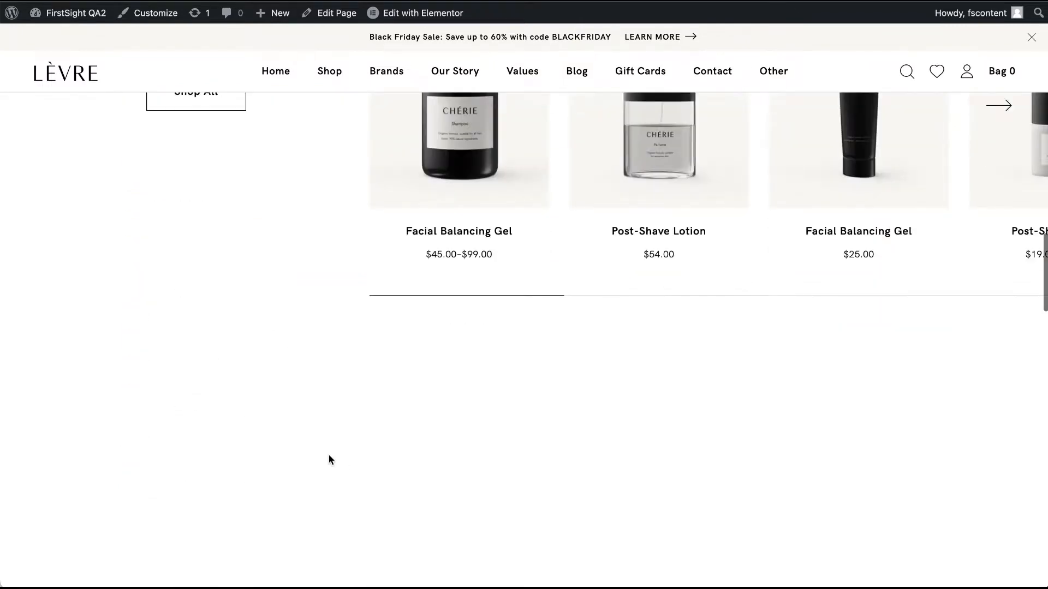
scroll(329, 460, "down", 20)
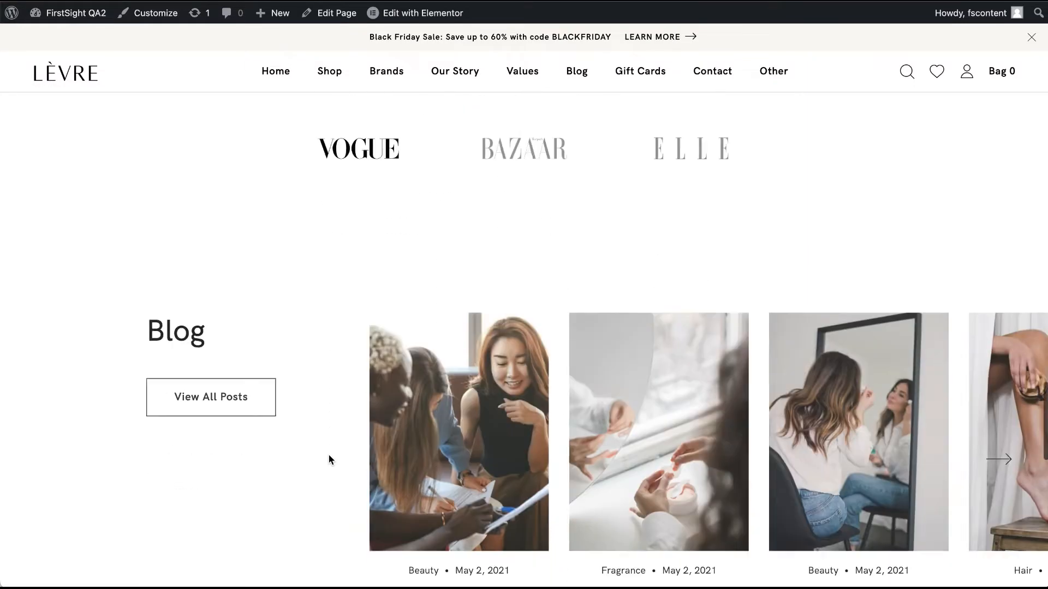
scroll(329, 460, "down", 1)
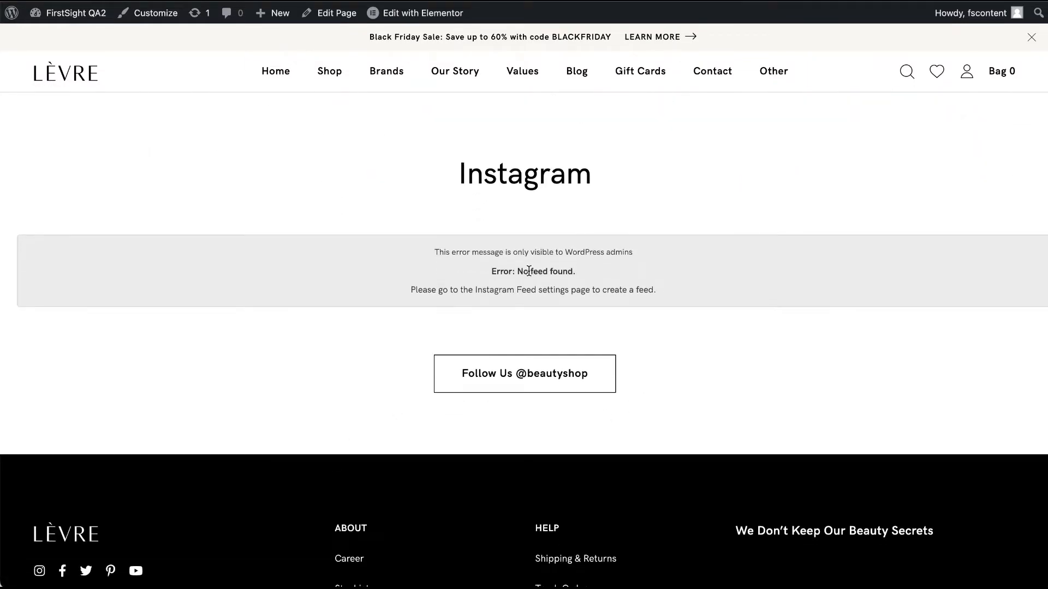
scroll(651, 421, "down", 5)
scroll(651, 421, "up", 15)
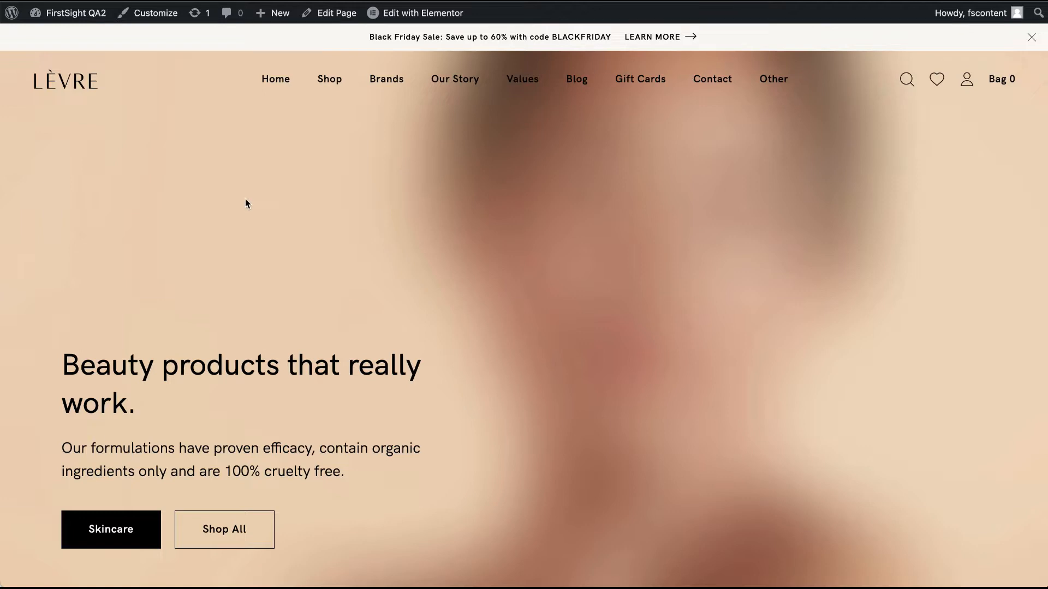
Open the Branding theme options in the site customizer and replace the logotype with Logo Black.svg from the Logos folder.
left_click(160, 16)
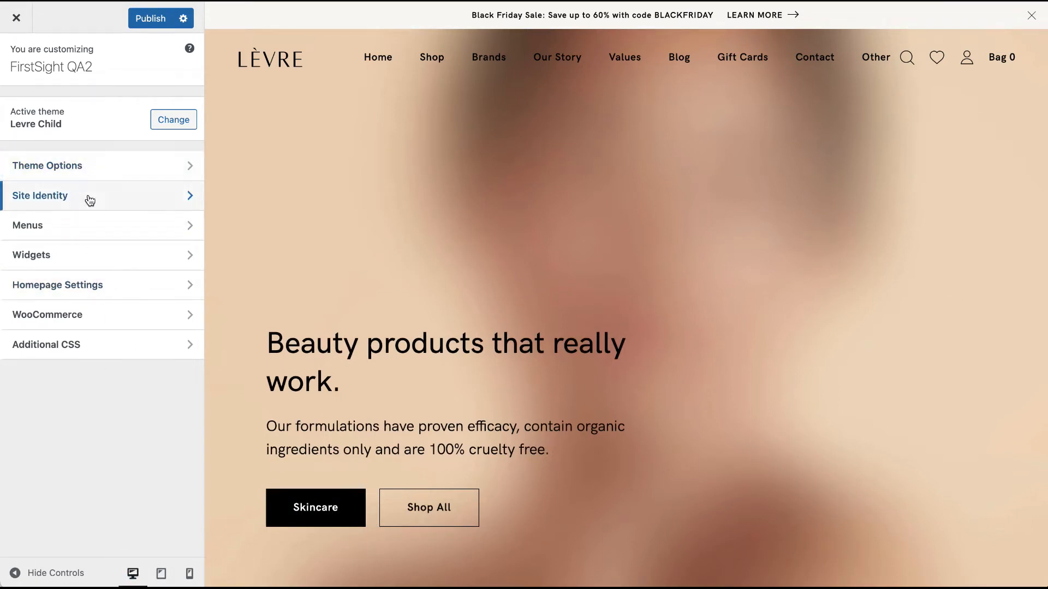
left_click(102, 174)
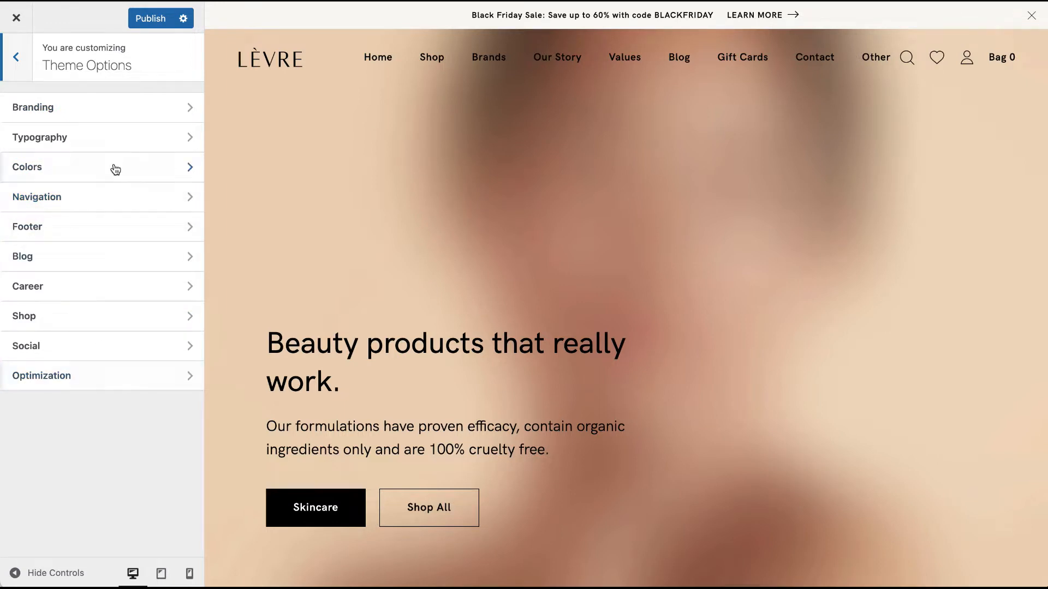
left_click(117, 107)
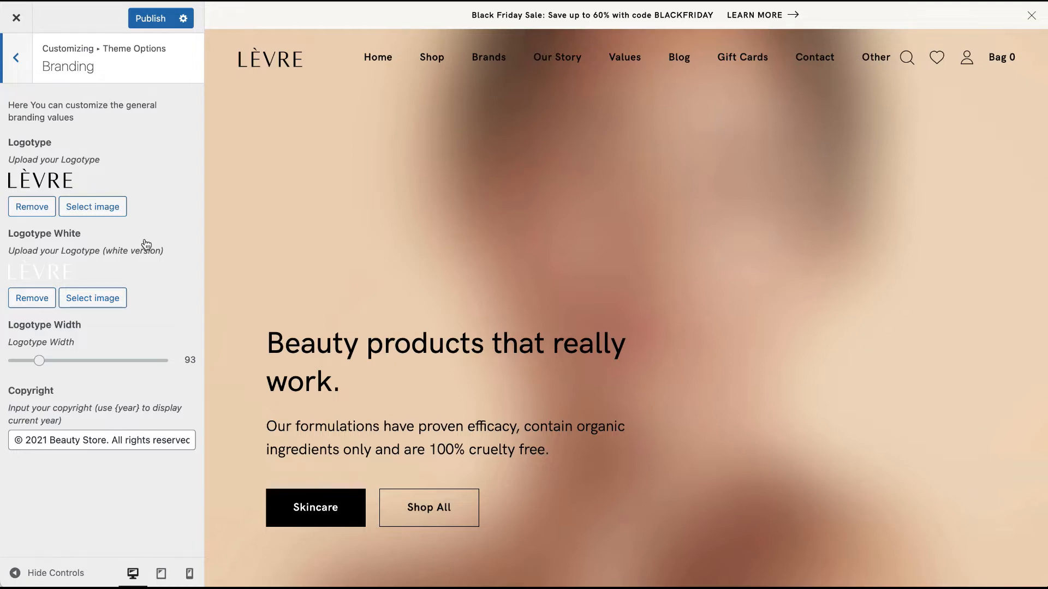
left_click(101, 213)
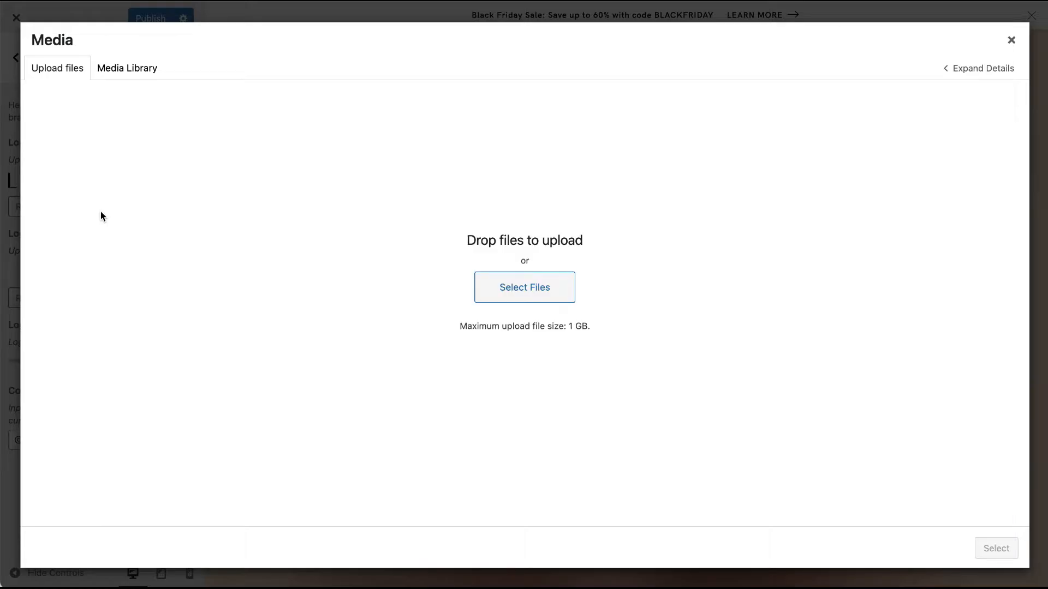
left_click(536, 293)
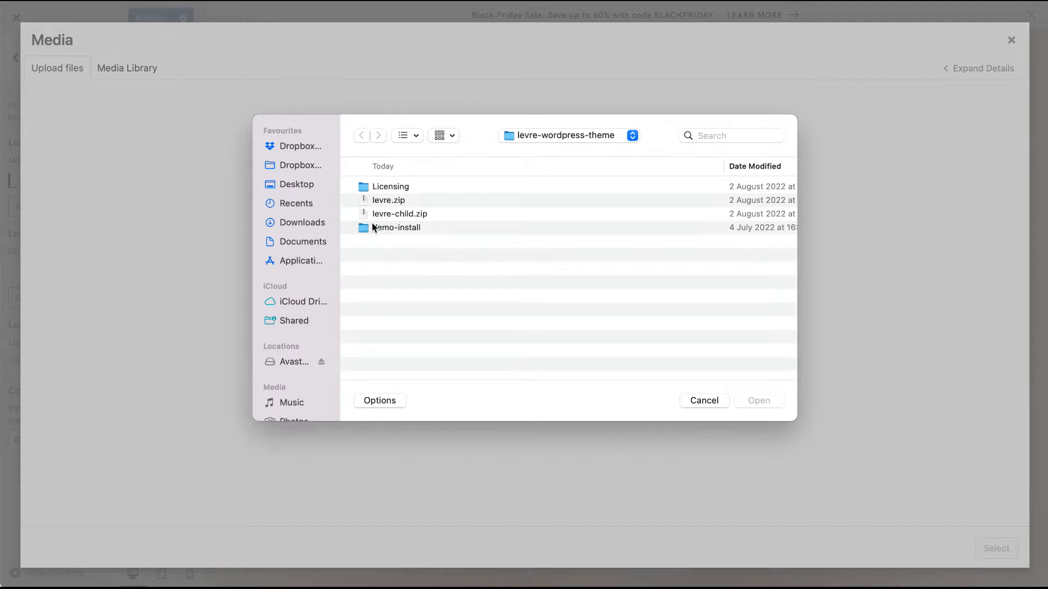
left_click(314, 186)
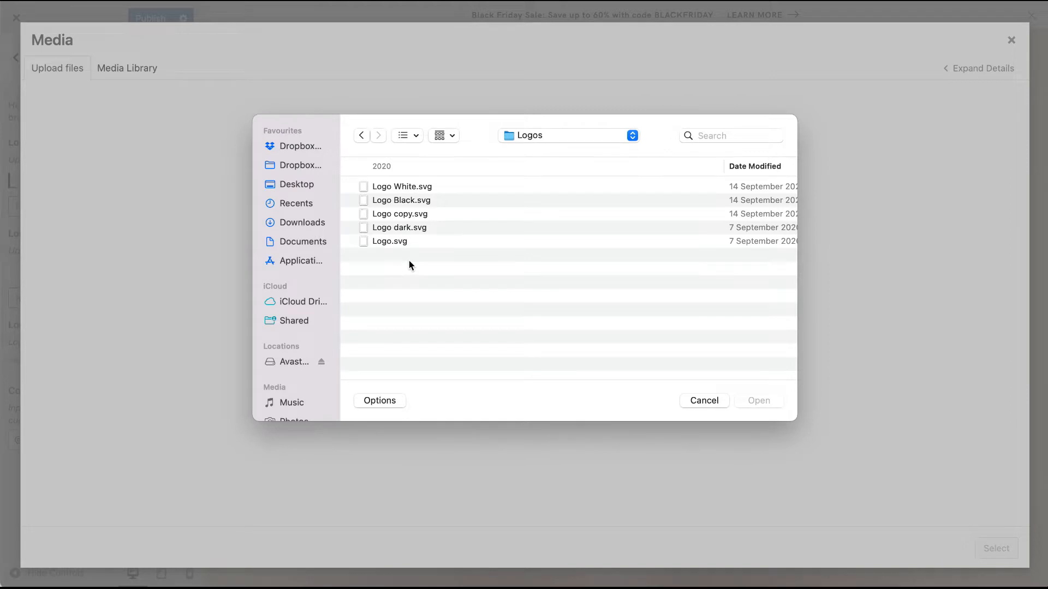
left_click(422, 203)
left_click(758, 401)
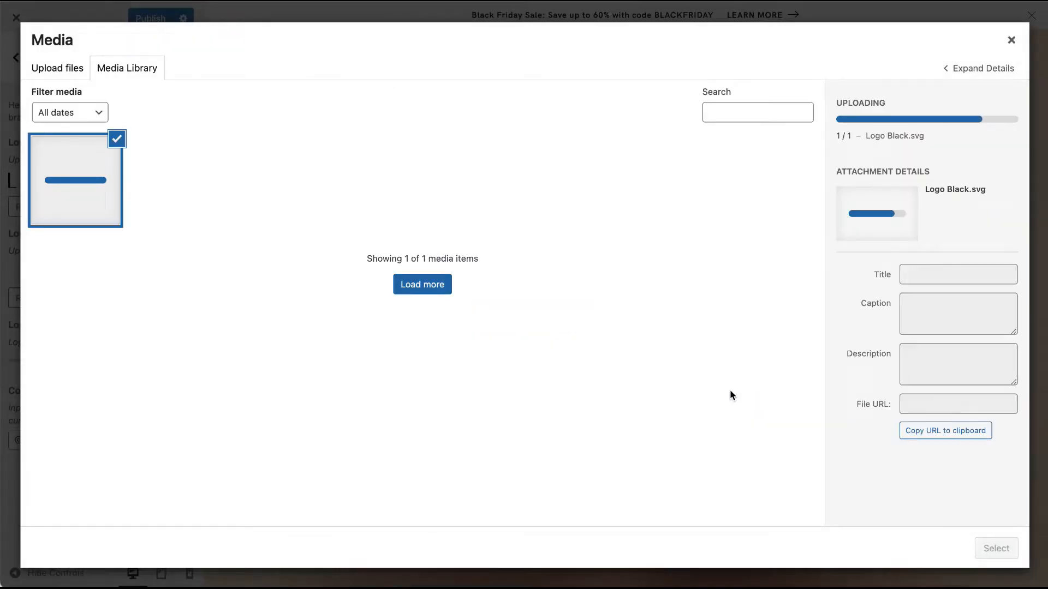
left_click(996, 548)
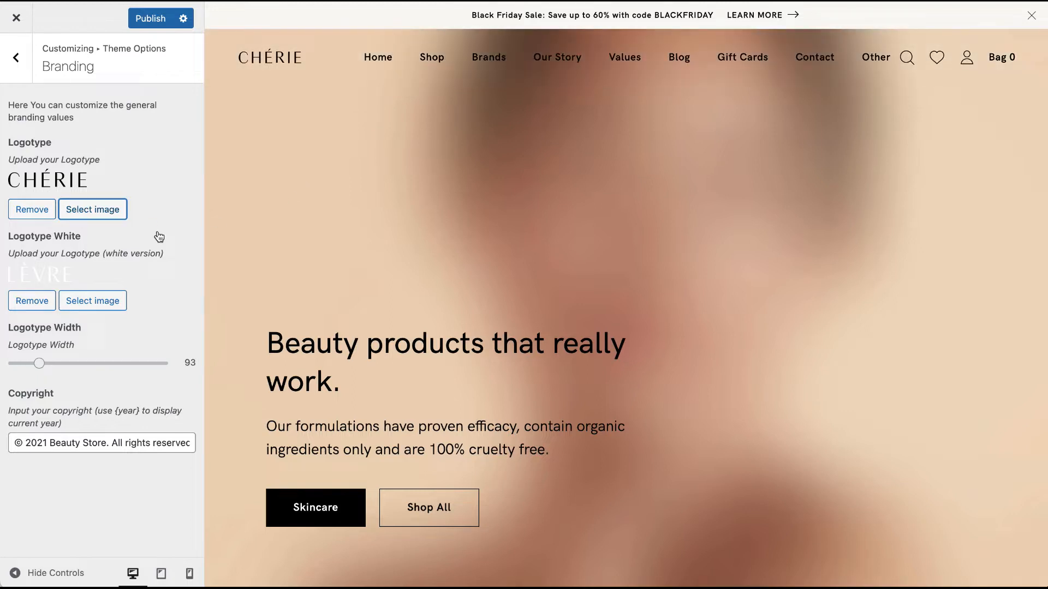
Replace the white logotype with Logo White.svg from the Logos folder and set the logotype width to 109.
left_click(93, 301)
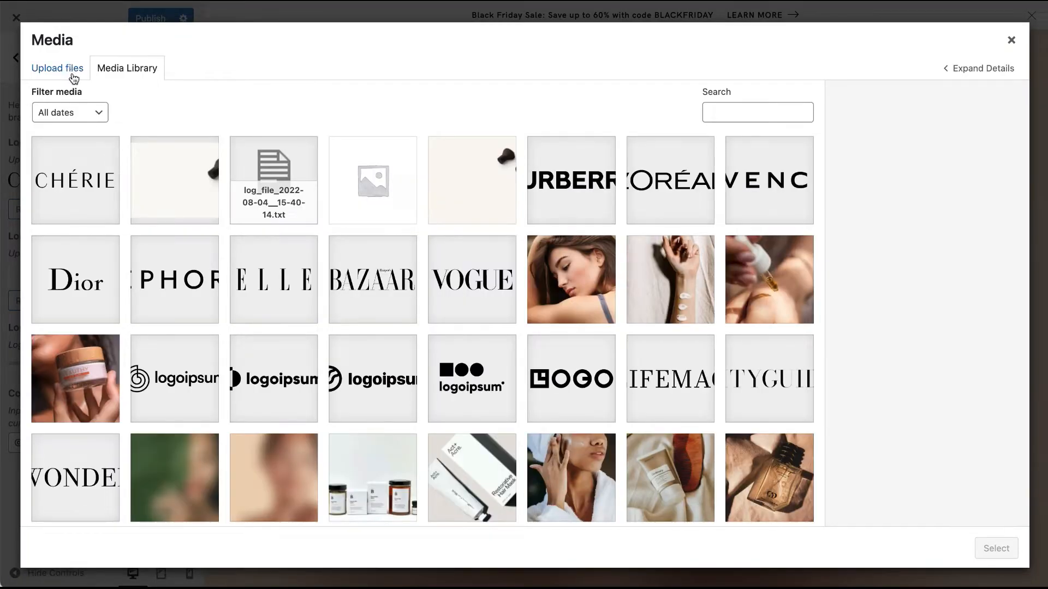
left_click(79, 78)
left_click(498, 280)
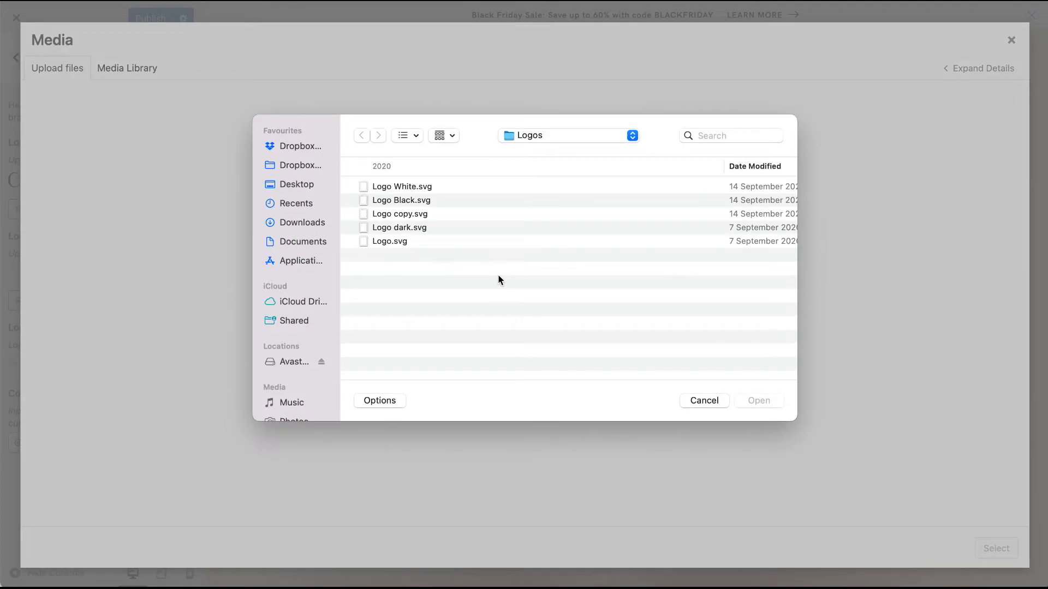
left_click(426, 191)
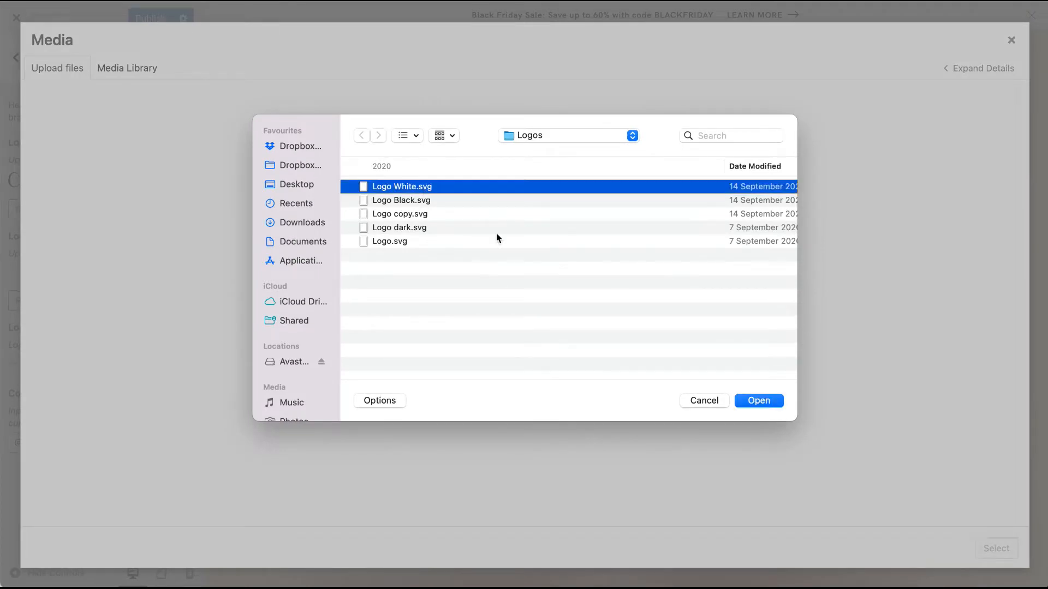
left_click(766, 402)
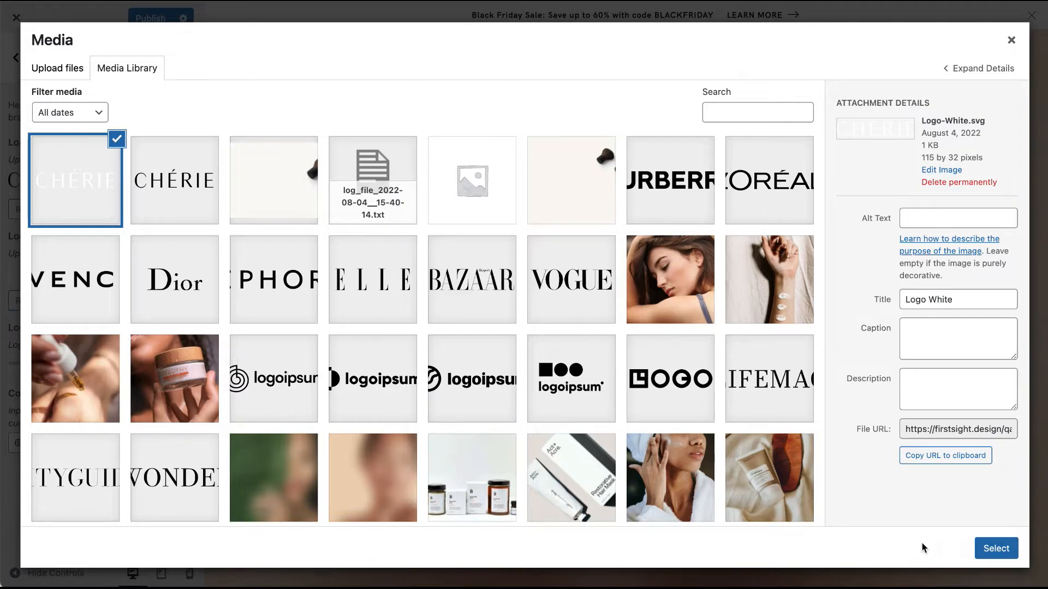
left_click(998, 550)
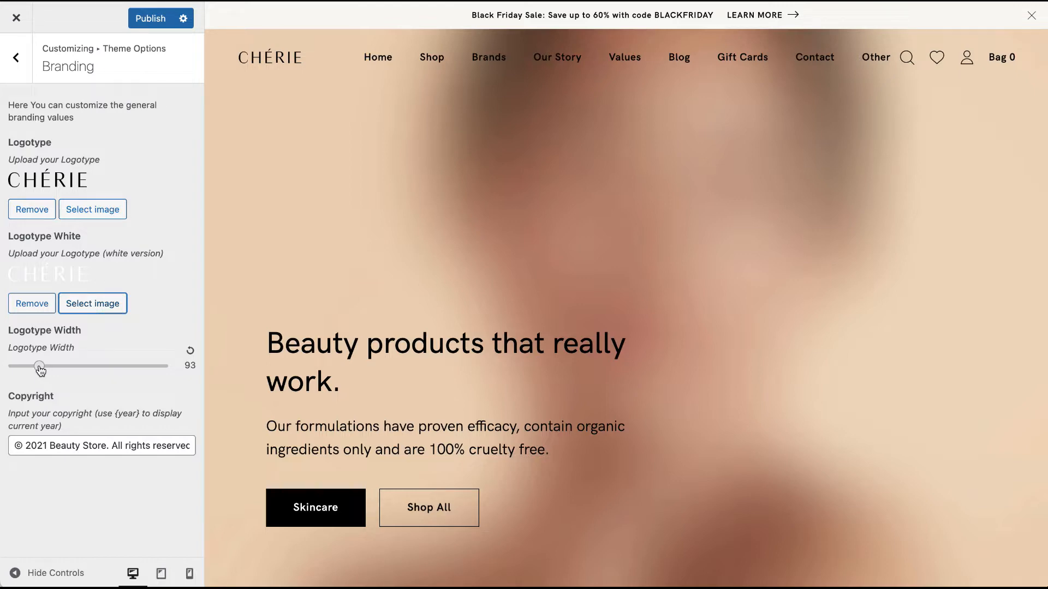
left_click_drag(41, 369, 65, 371)
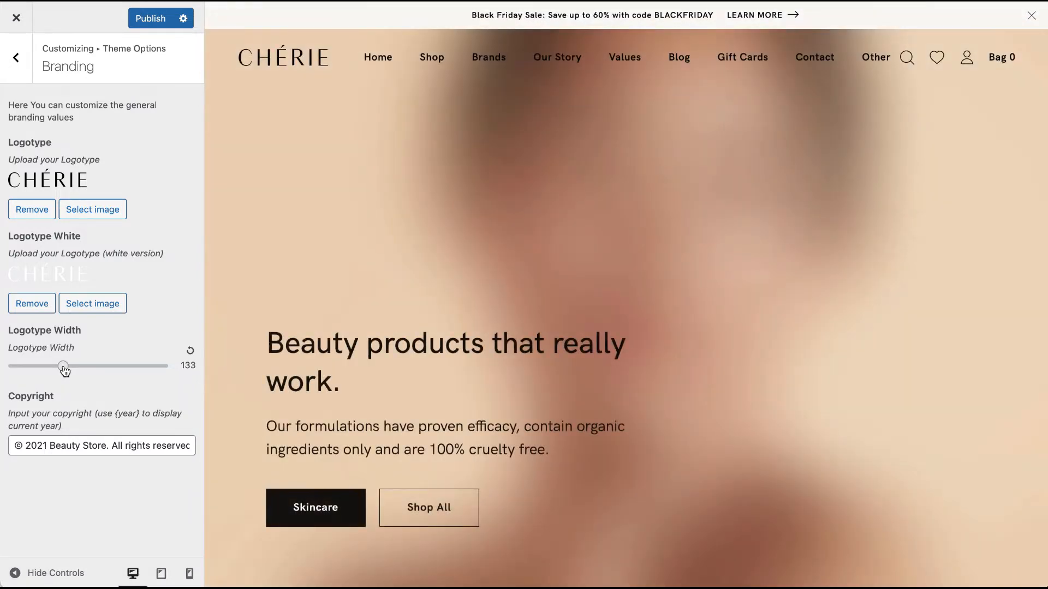
left_click_drag(64, 370, 49, 373)
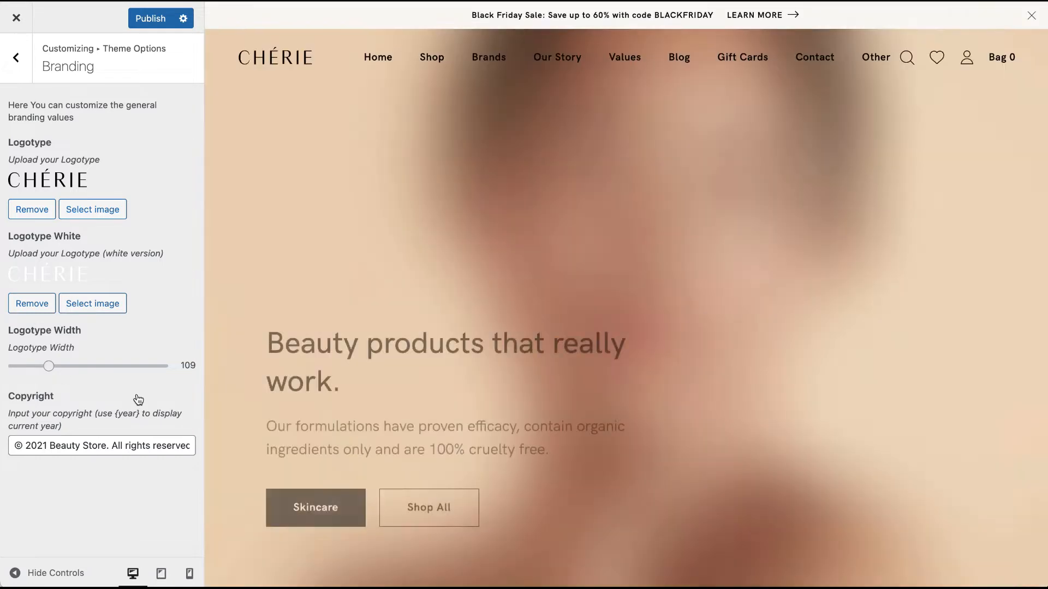
Check the Copyright text in the branding options and find the matching line in the previewed site's footer.
left_click(31, 443)
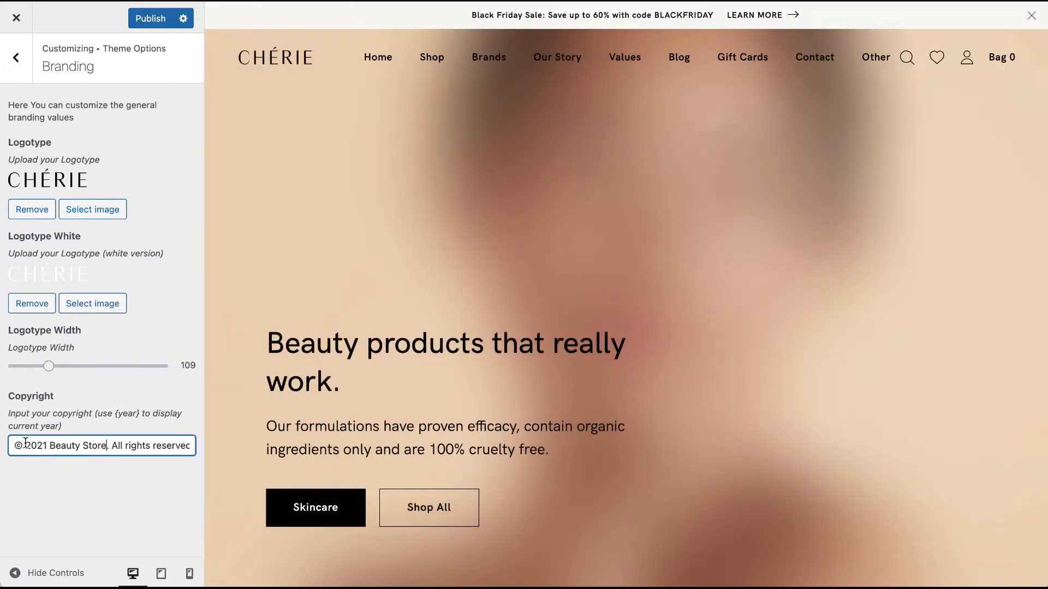
key("ctrl+a")
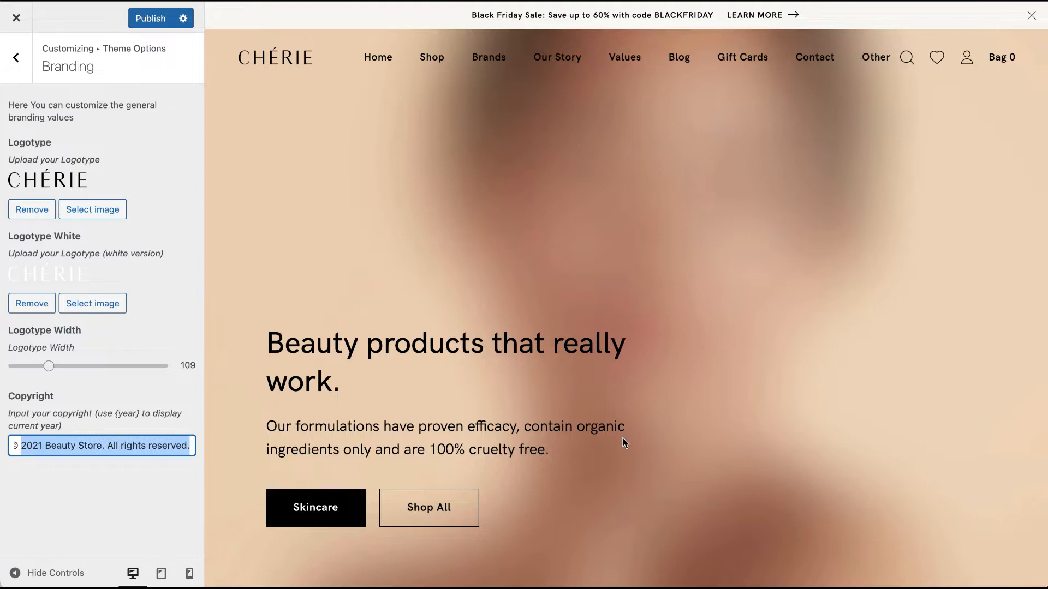
scroll(623, 438, "down", 20)
left_click_drag(553, 556, 722, 564)
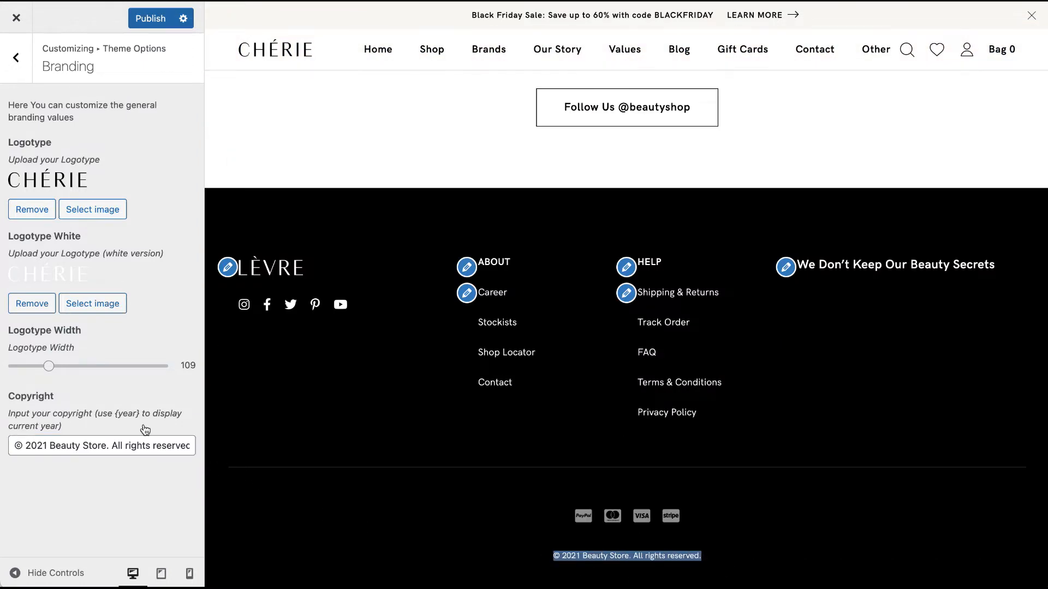
Change the copyright text to "© 2022 Cherie Beauty Salon. All rights reserved." and publish the branding changes.
left_click(132, 446)
key("BackSpace")
type("2")
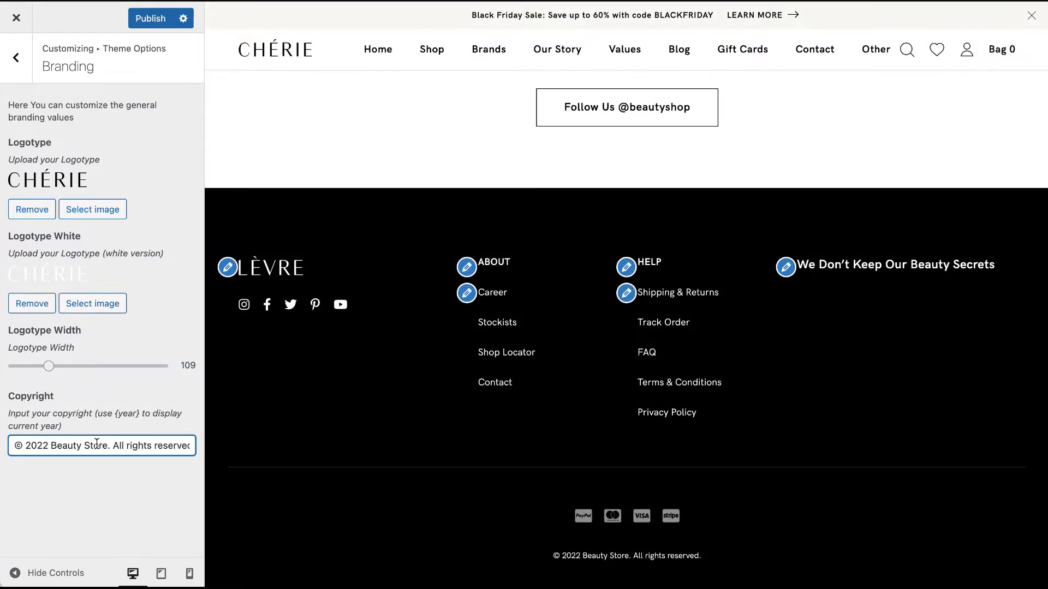
left_click_drag(50, 447, 108, 446)
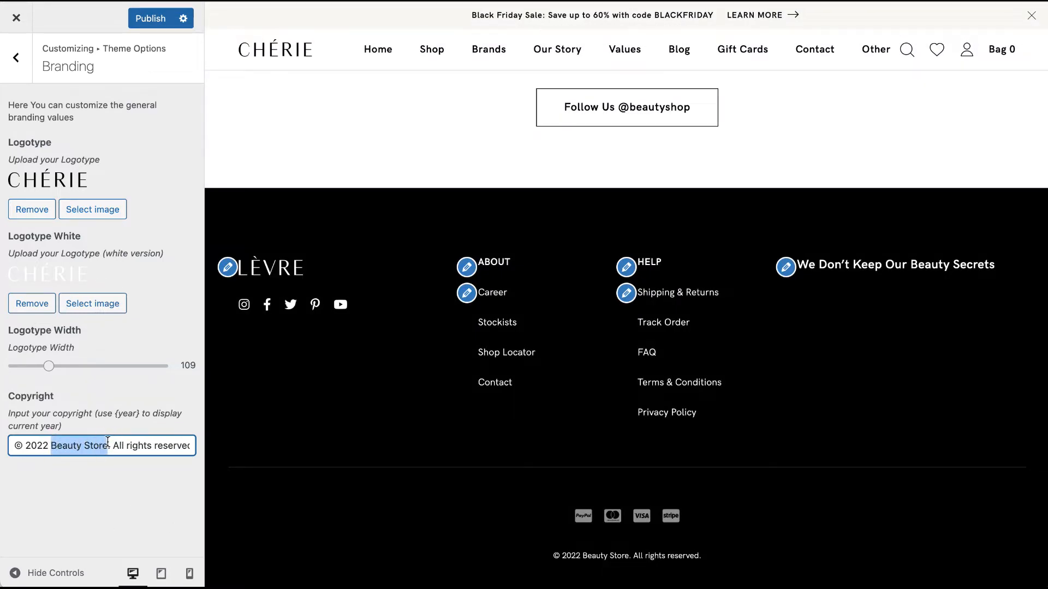
type("Cherie ")
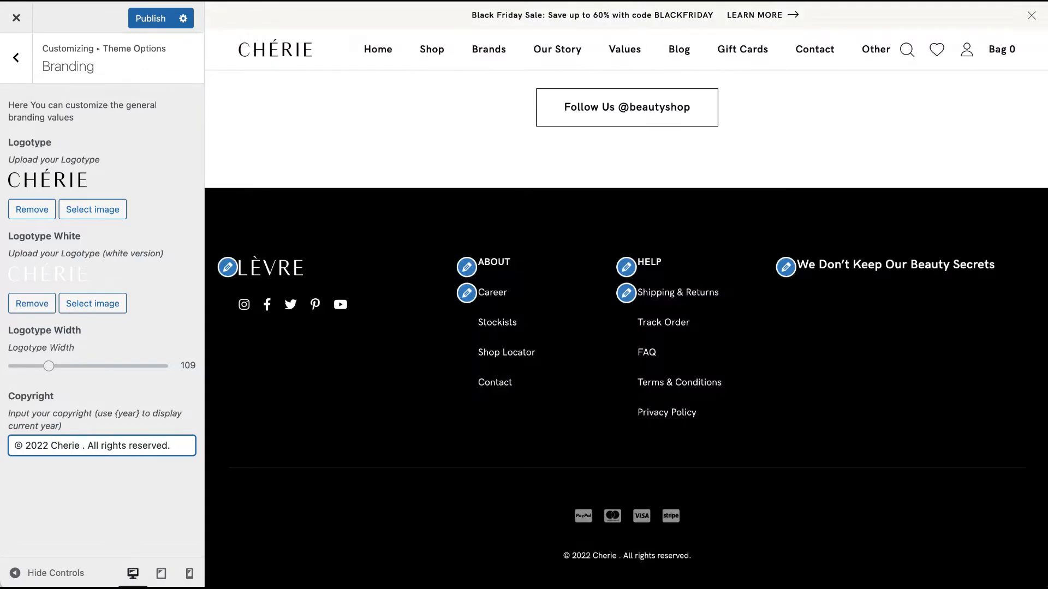
type("Beauty Sal")
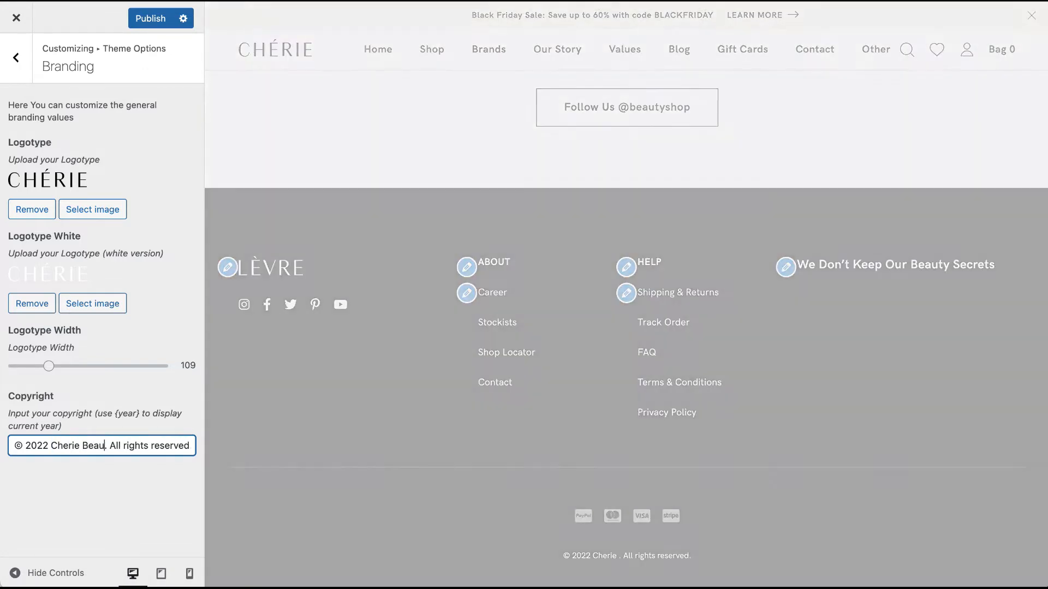
type("on")
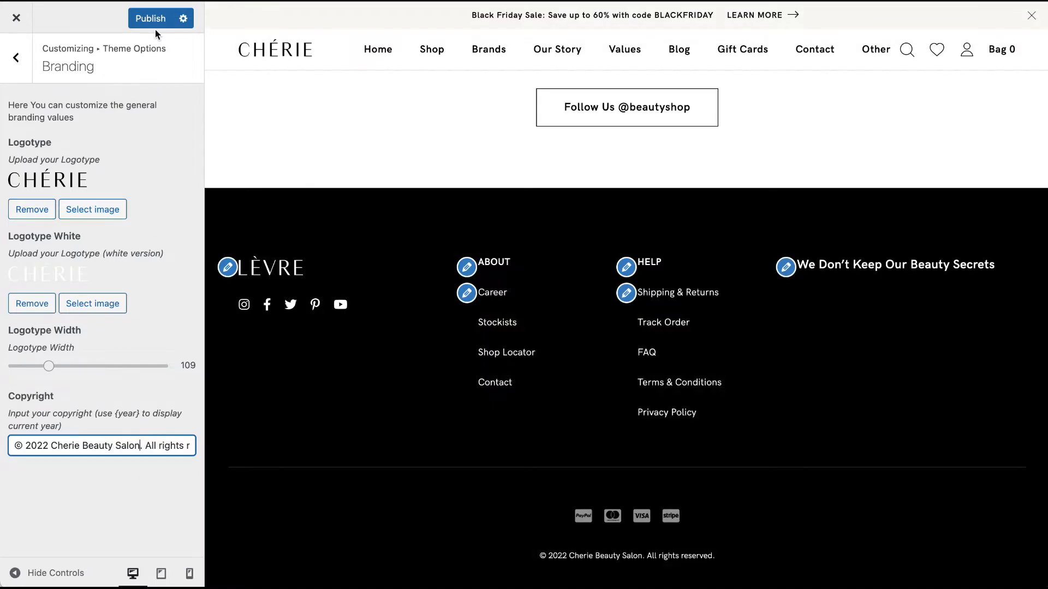
left_click(150, 21)
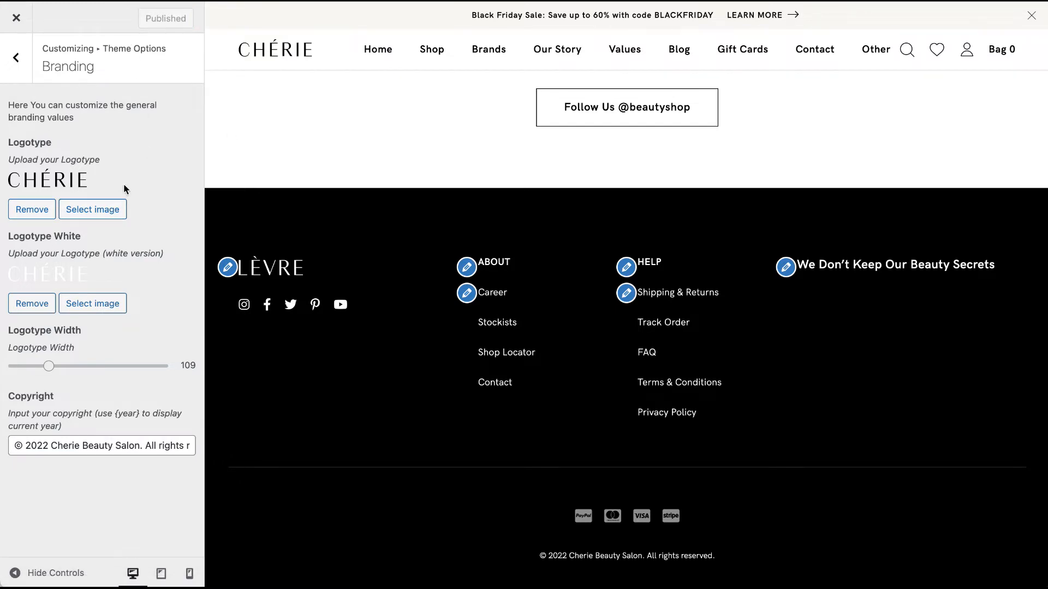
scroll(411, 277, "up", 15)
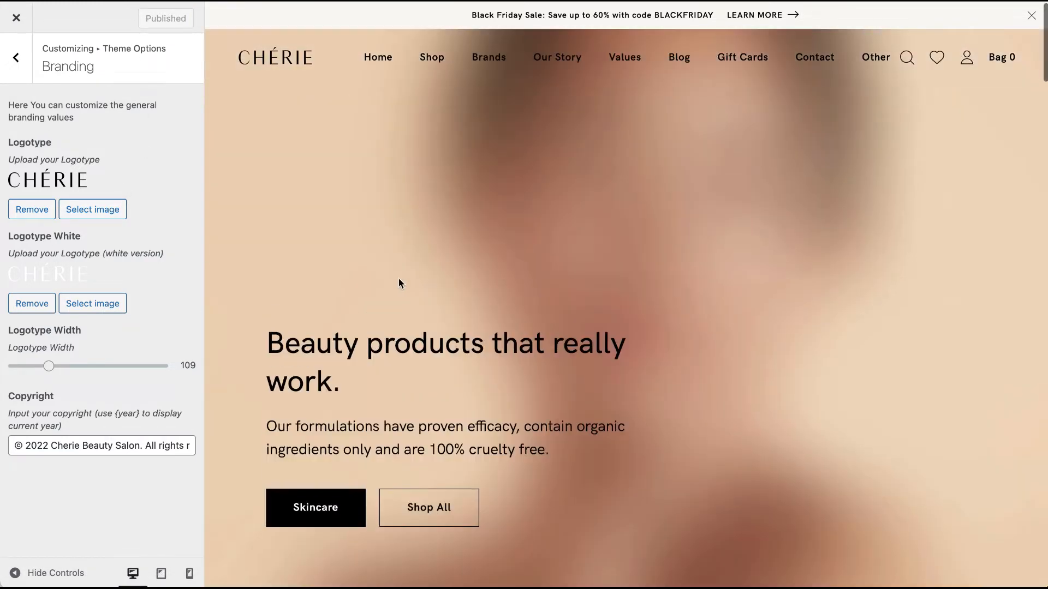
left_click(24, 72)
Examine the Typography options, including the primary font's available font families, and compare them with the homepage text.
left_click(62, 136)
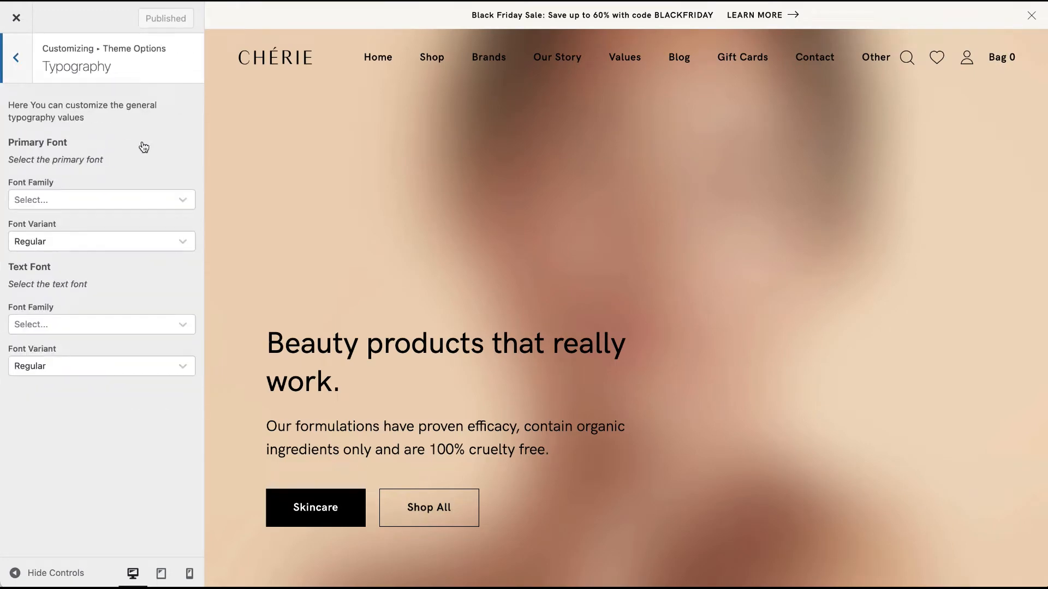
left_click(119, 200)
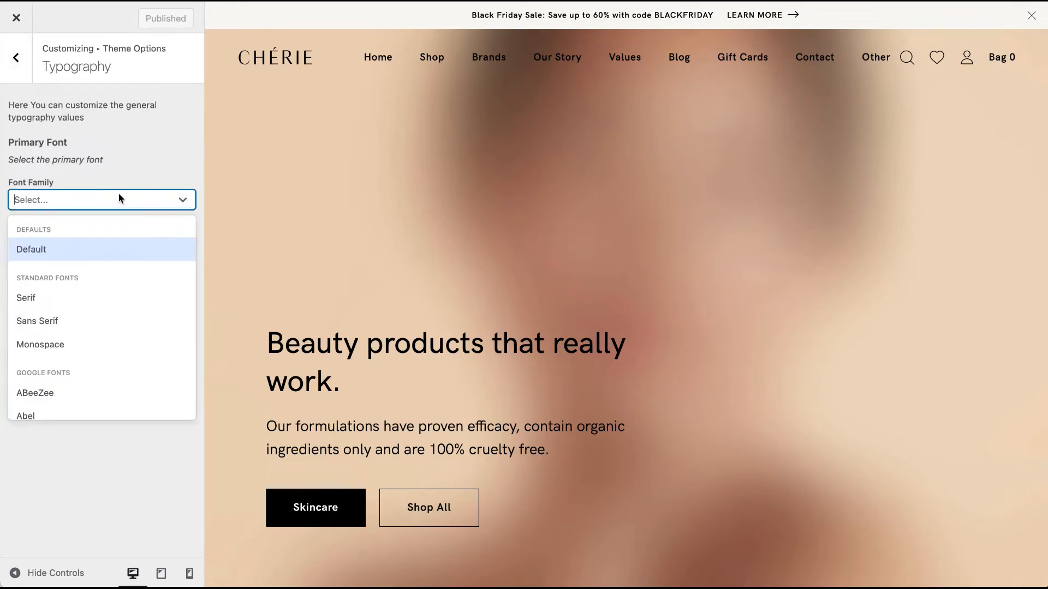
left_click(184, 143)
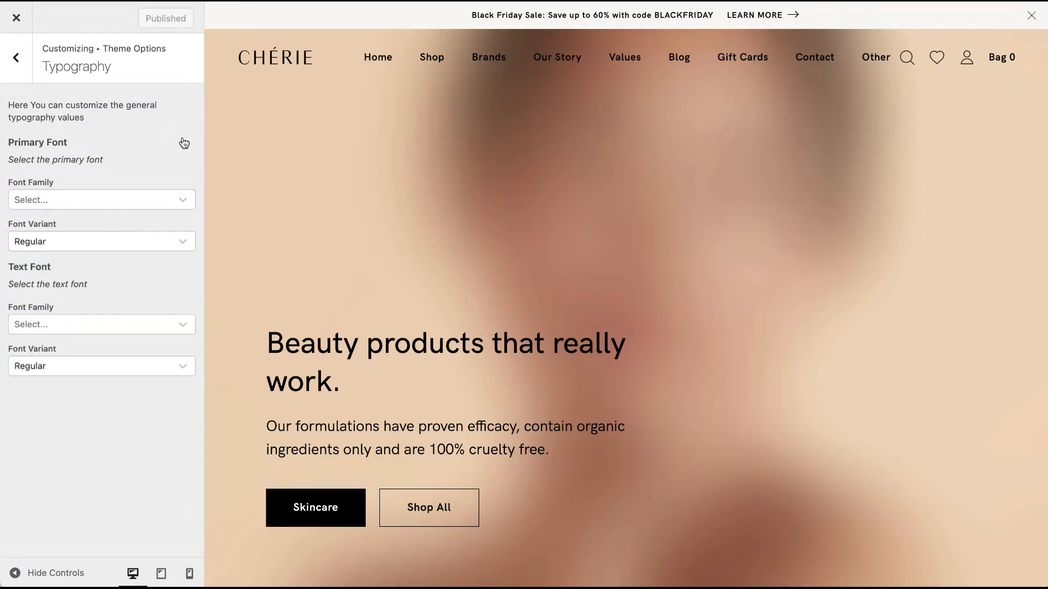
scroll(435, 418, "down", 5)
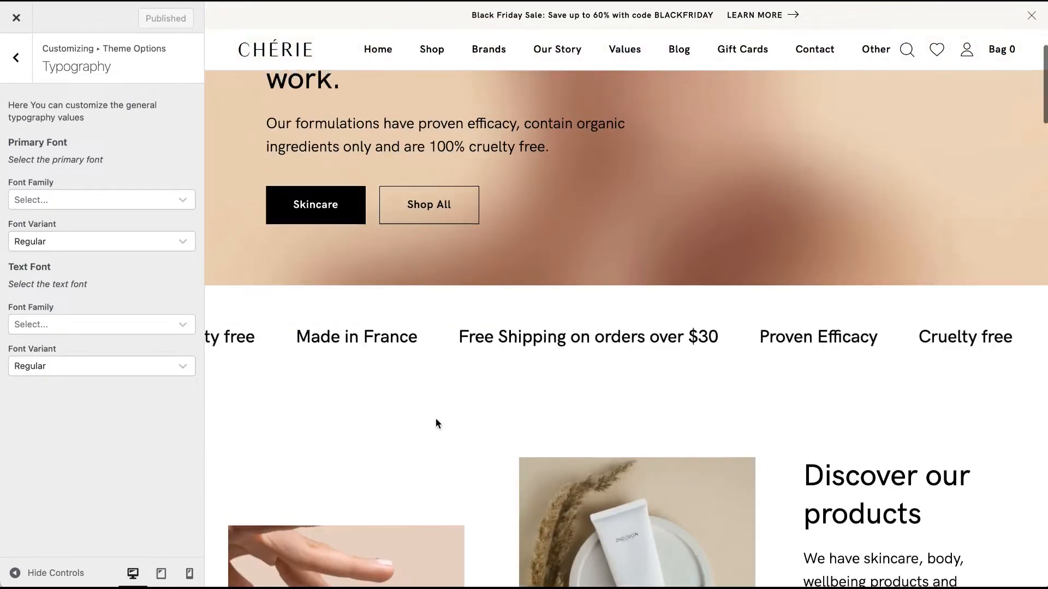
scroll(436, 418, "up", 4)
key("Escape")
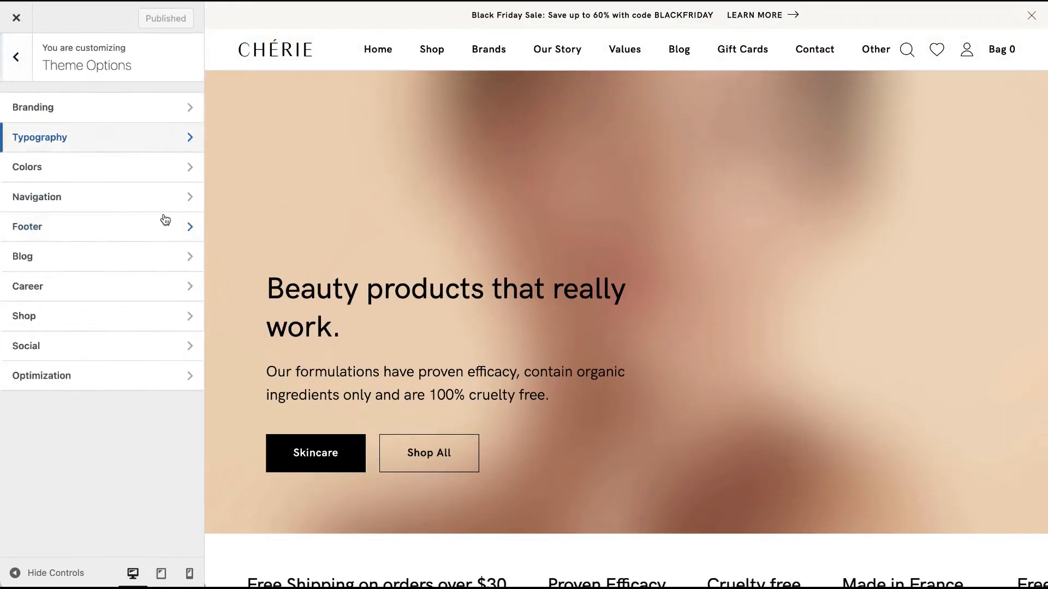
Examine the dark, white, border and primary color settings in the Colors options alongside the homepage preview.
left_click(110, 167)
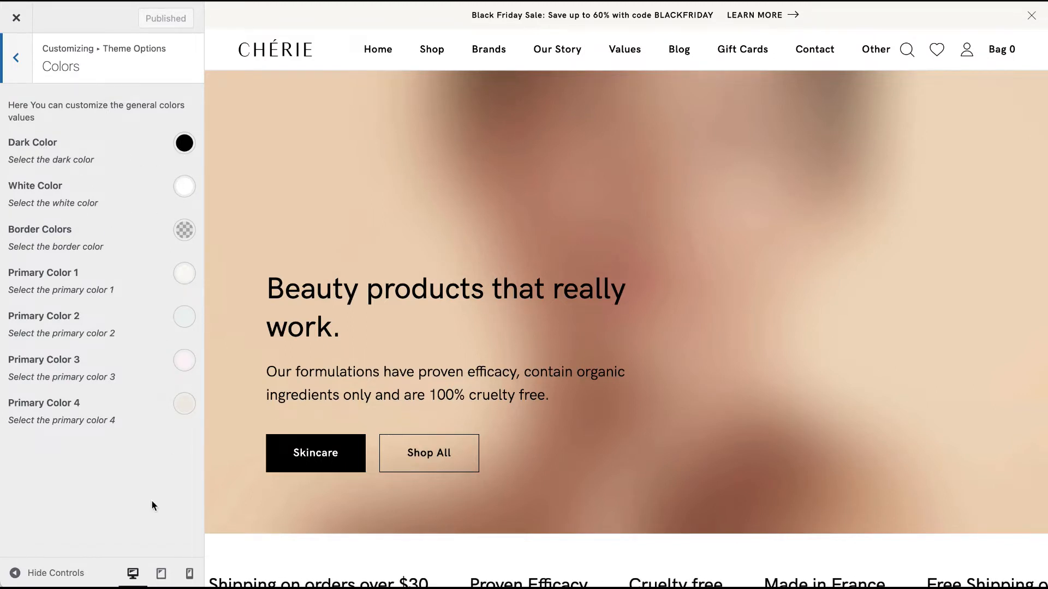
scroll(365, 319, "down", 15)
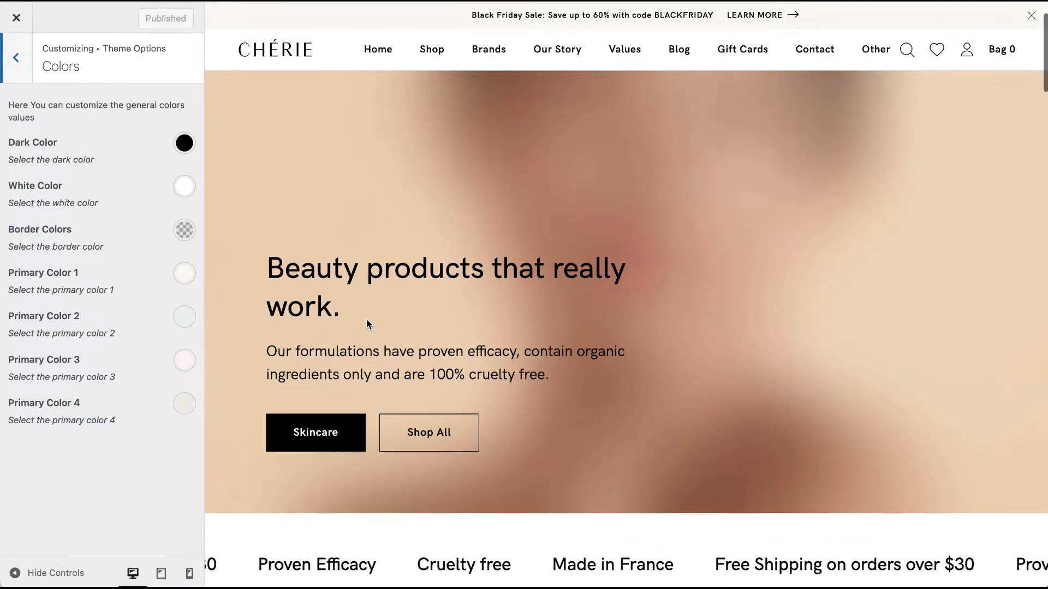
scroll(367, 325, "down", 10)
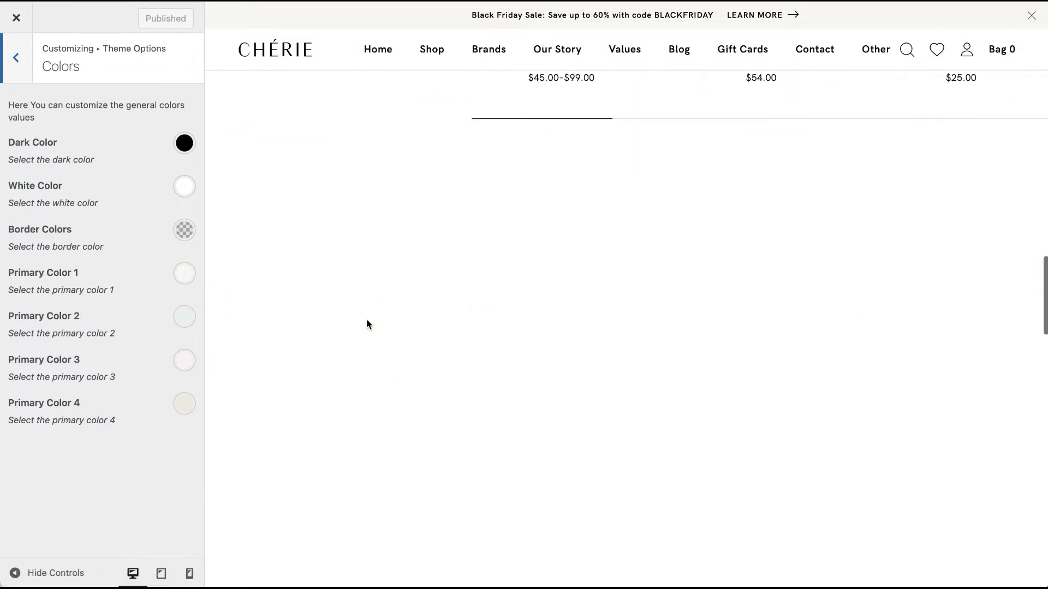
scroll(368, 324, "up", 15)
scroll(368, 325, "up", 10)
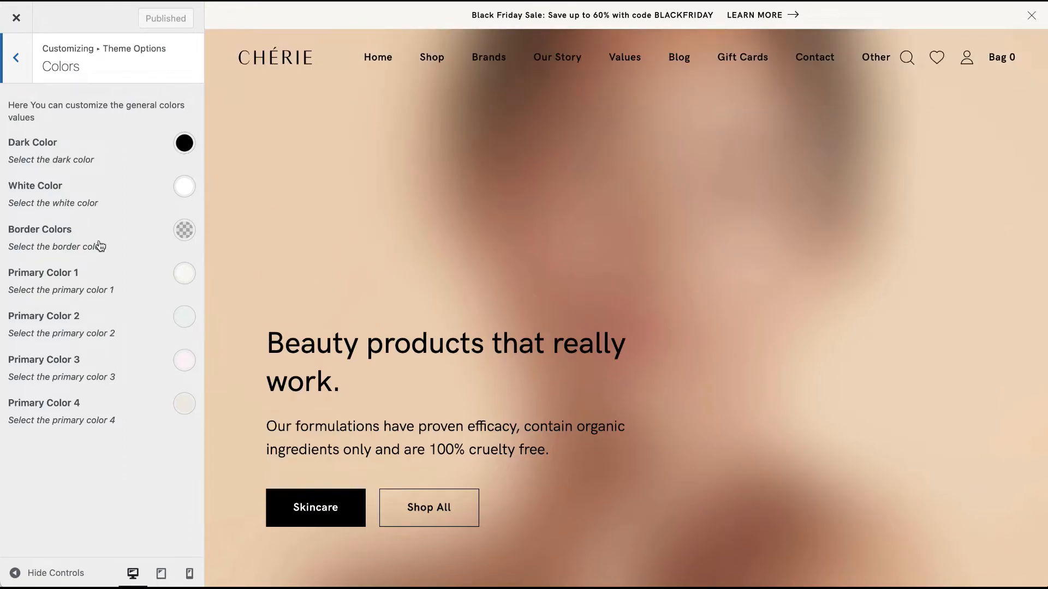
left_click(19, 69)
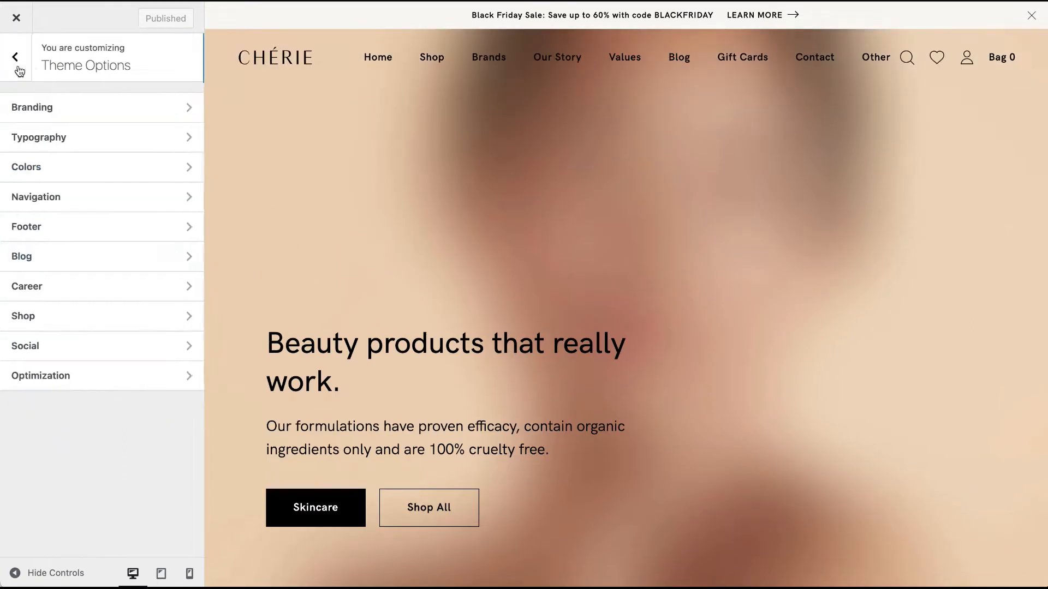
Open the Navigation theme options and review the available navigation types, styles, states and scroll animations.
left_click(24, 198)
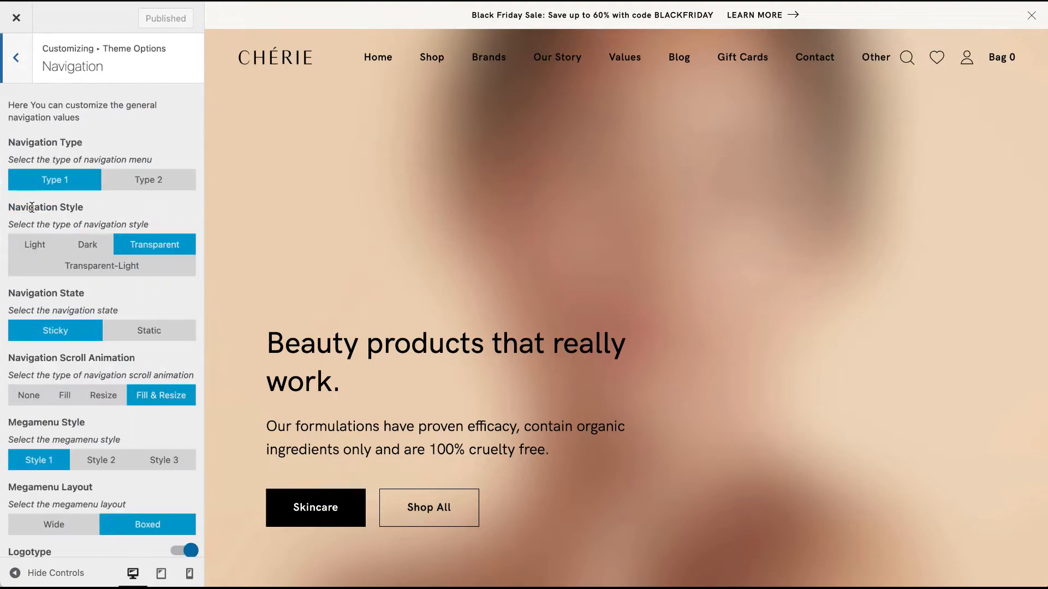
scroll(146, 290, "down", 10)
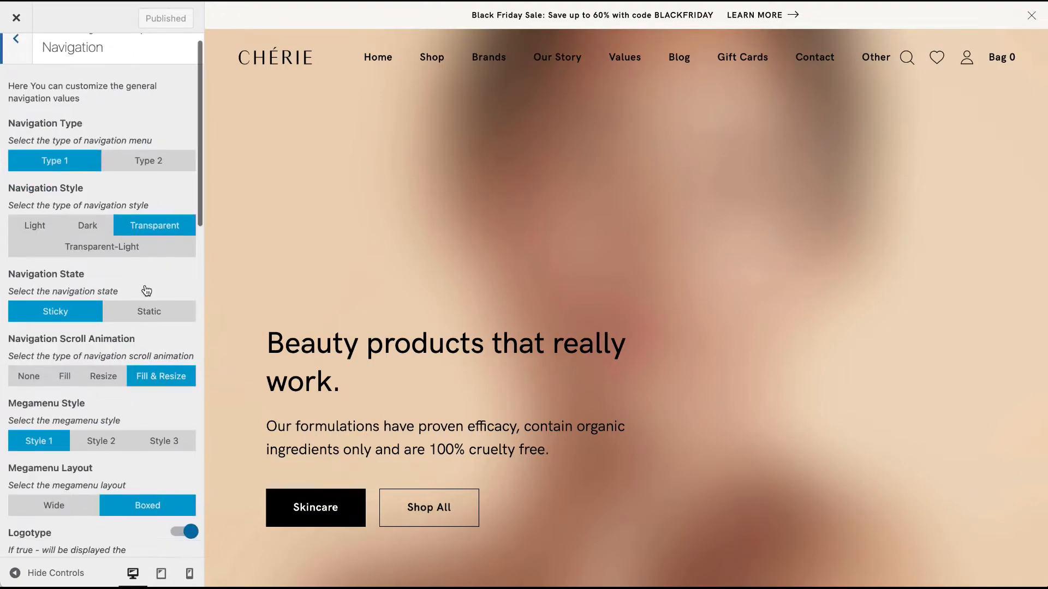
scroll(145, 290, "up", 10)
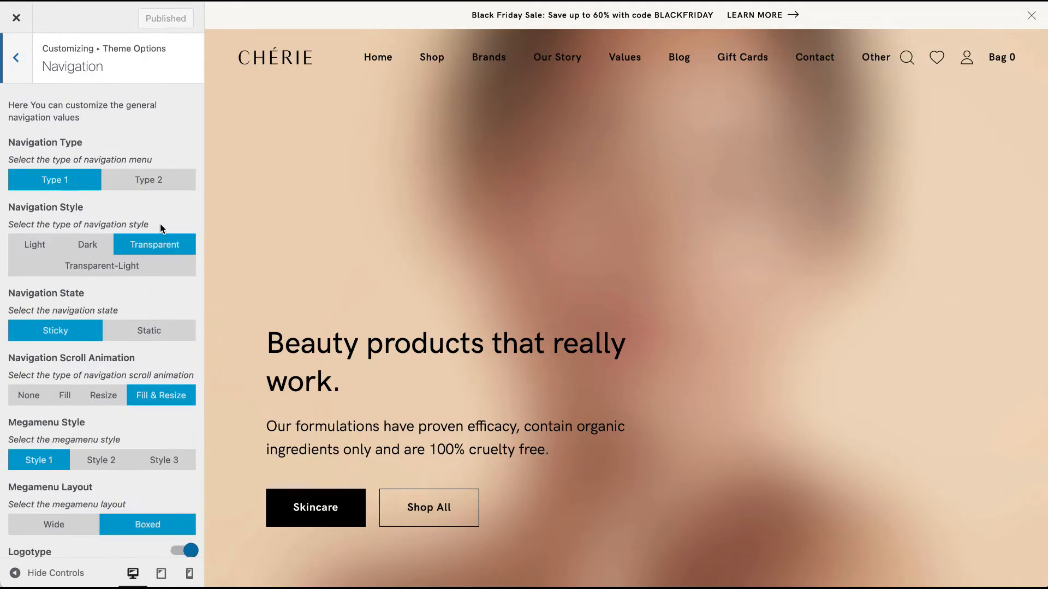
scroll(147, 222, "down", 2)
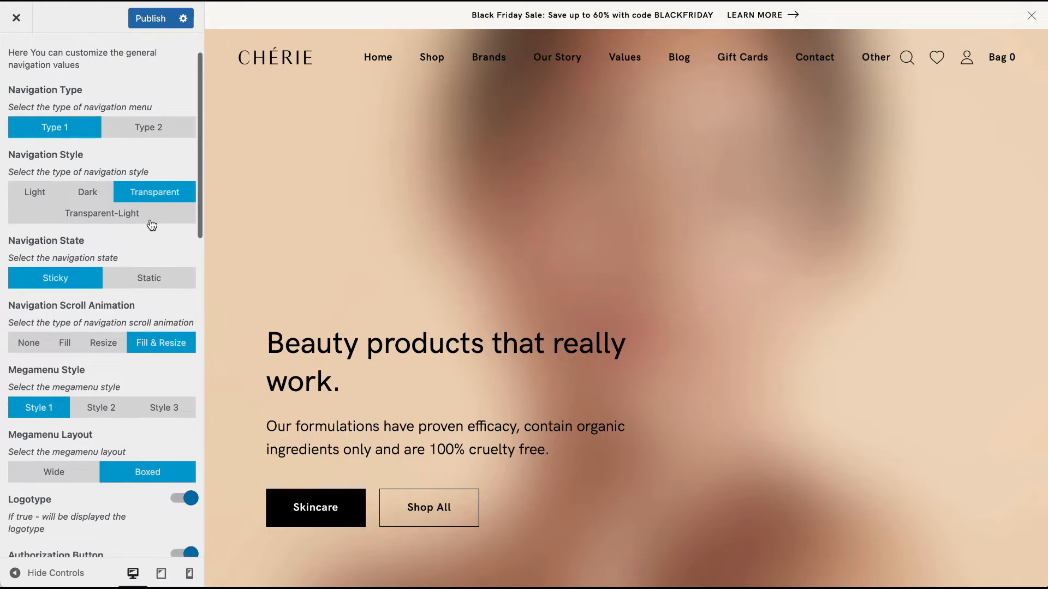
Check how the header with the Sticky navigation state behaves while moving through the previewed homepage.
scroll(248, 289, "down", 8)
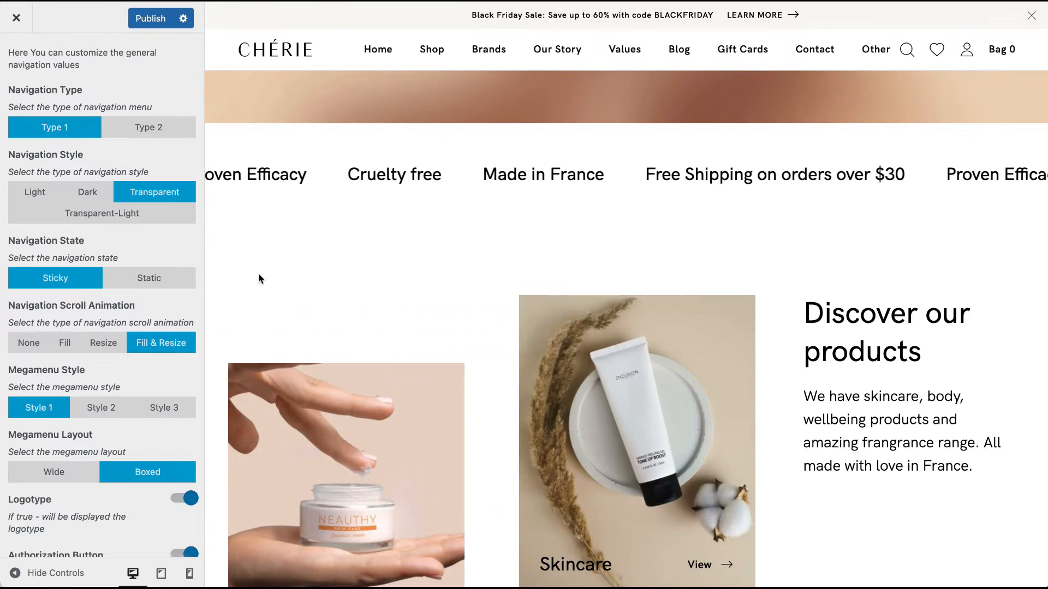
scroll(273, 278, "up", 2)
scroll(309, 289, "down", 4)
scroll(309, 286, "up", 4)
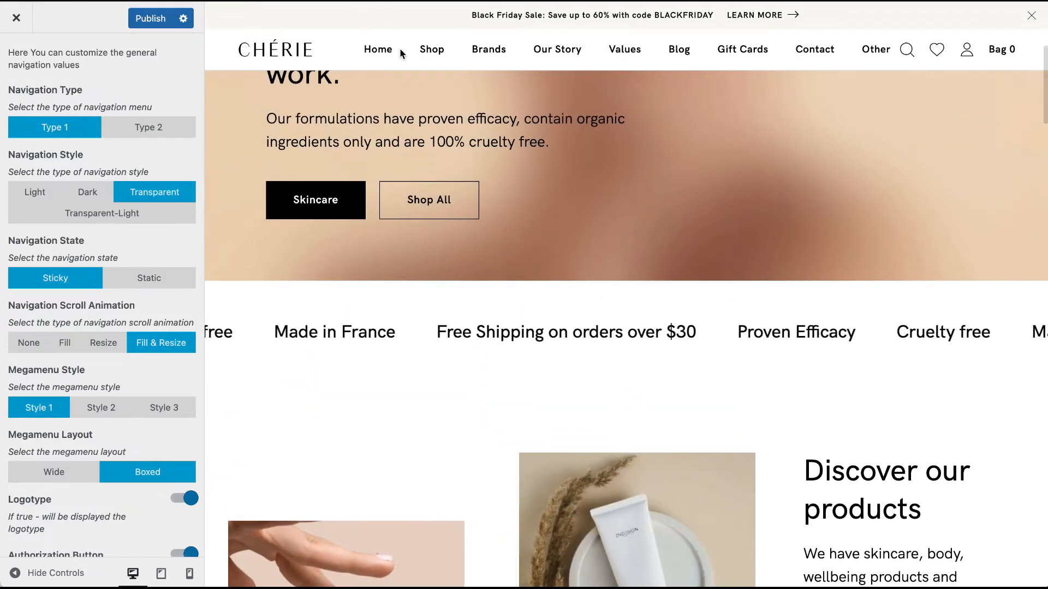
scroll(458, 402, "down", 3)
scroll(257, 358, "up", 2)
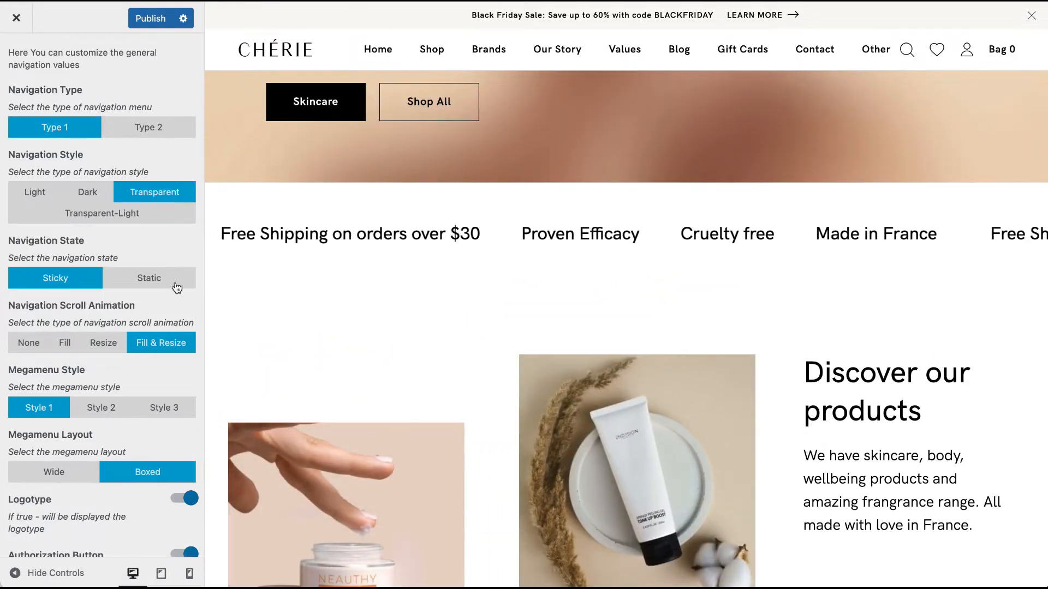
Try the Static navigation state, check the header's behaviour in the homepage preview, and restore Sticky.
left_click(150, 278)
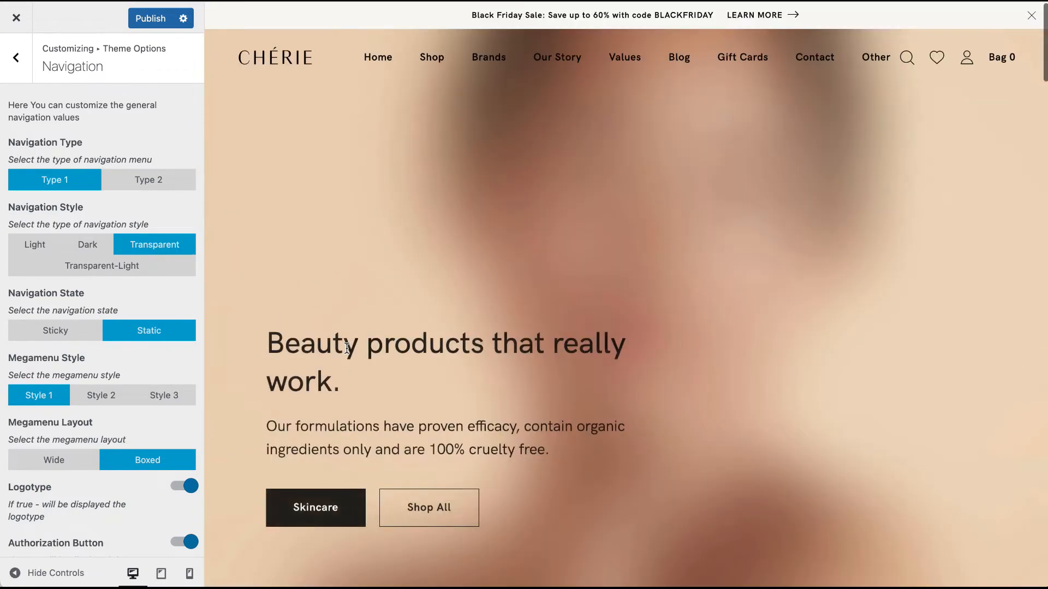
scroll(349, 354, "up", 7)
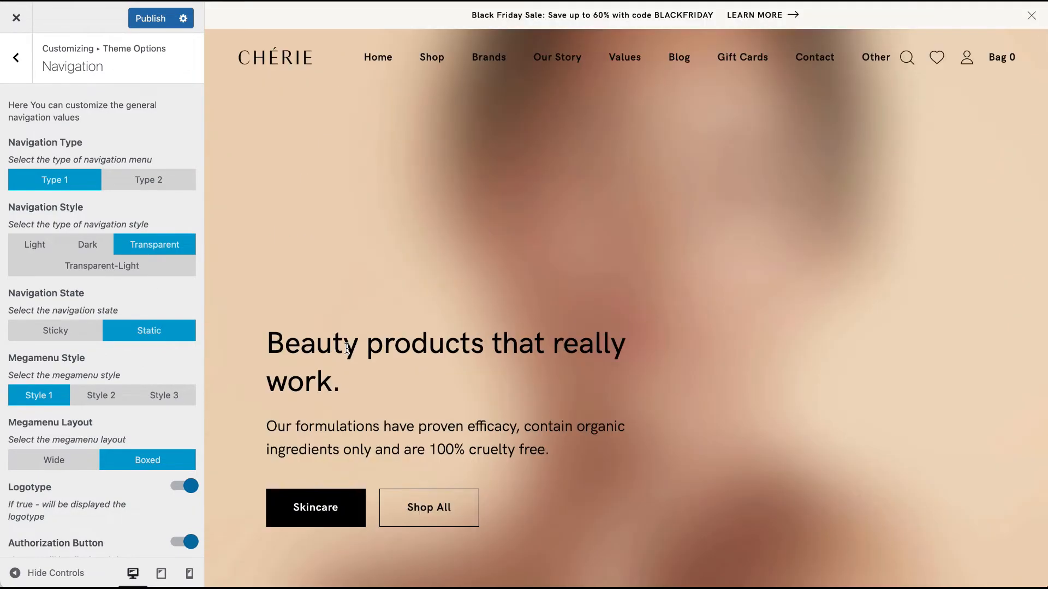
scroll(354, 328, "down", 5)
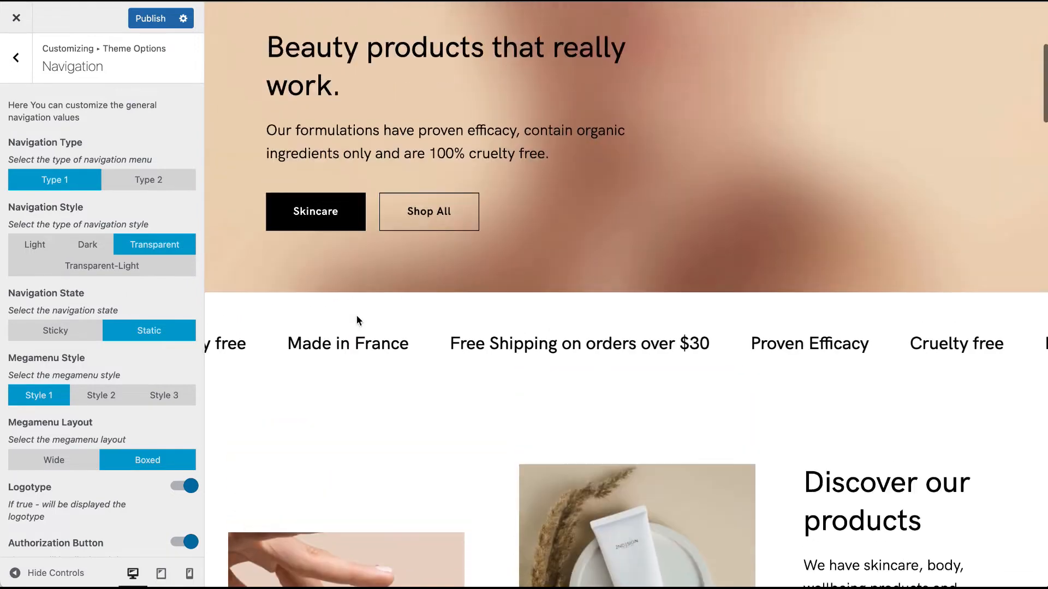
scroll(356, 316, "up", 5)
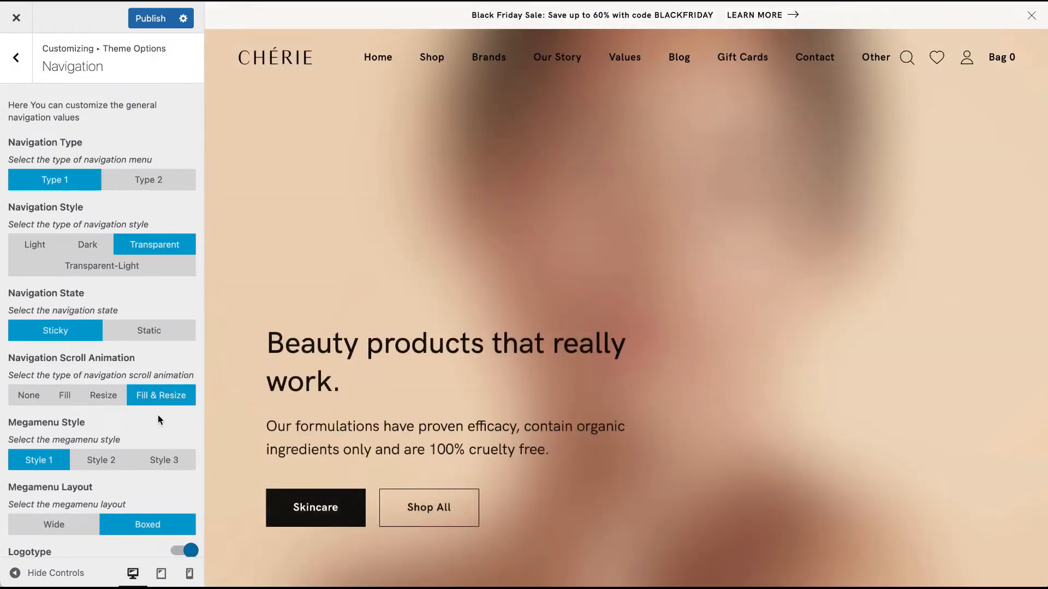
Check the Shop megamenu in the site preview against the Megamenu Style and Megamenu Layout options.
scroll(158, 414, "down", 2)
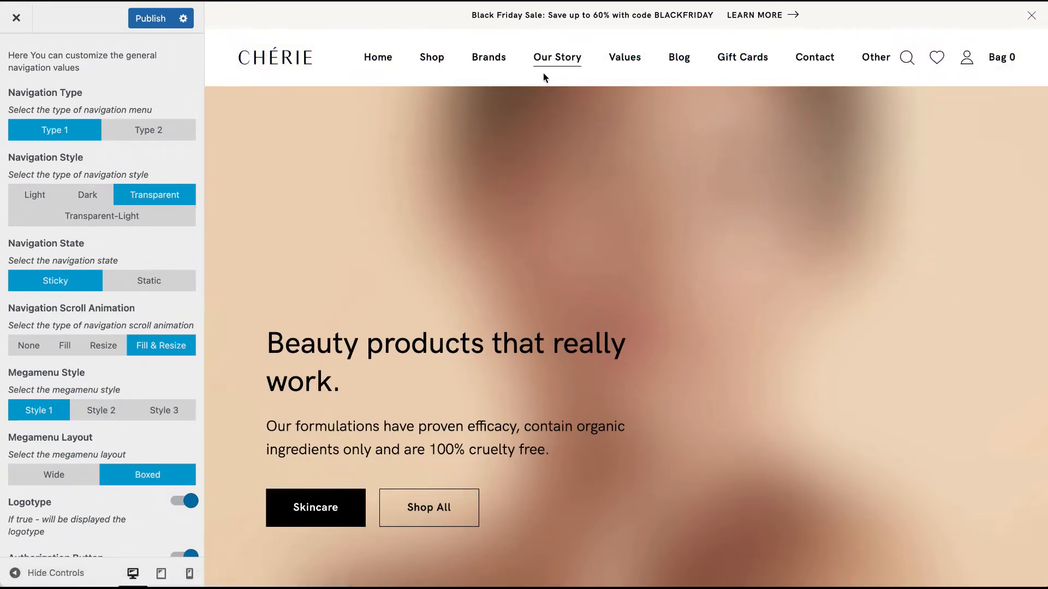
mouse_move(433, 64)
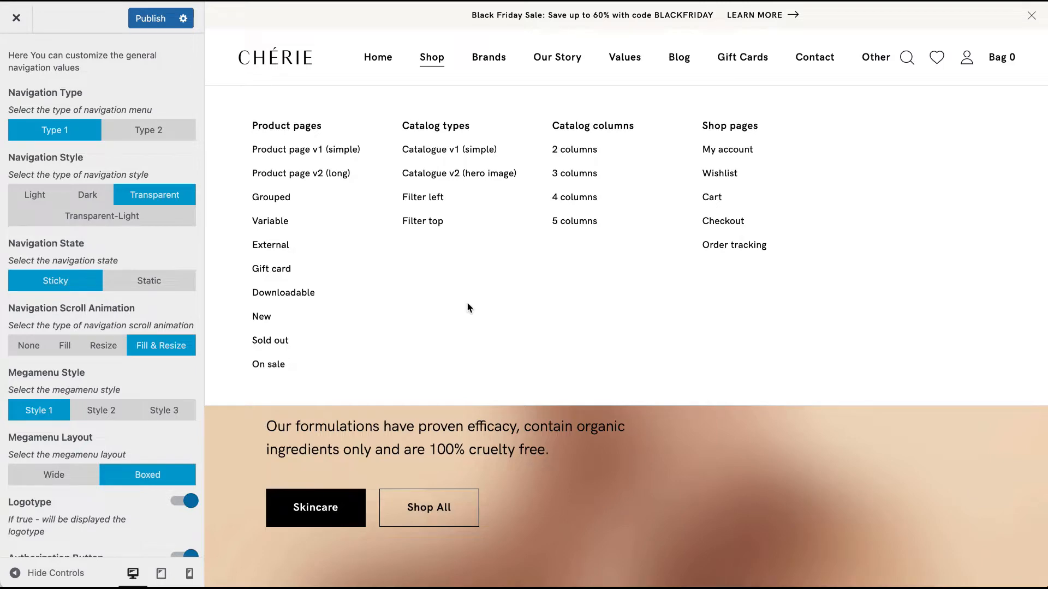
scroll(133, 416, "down", 3)
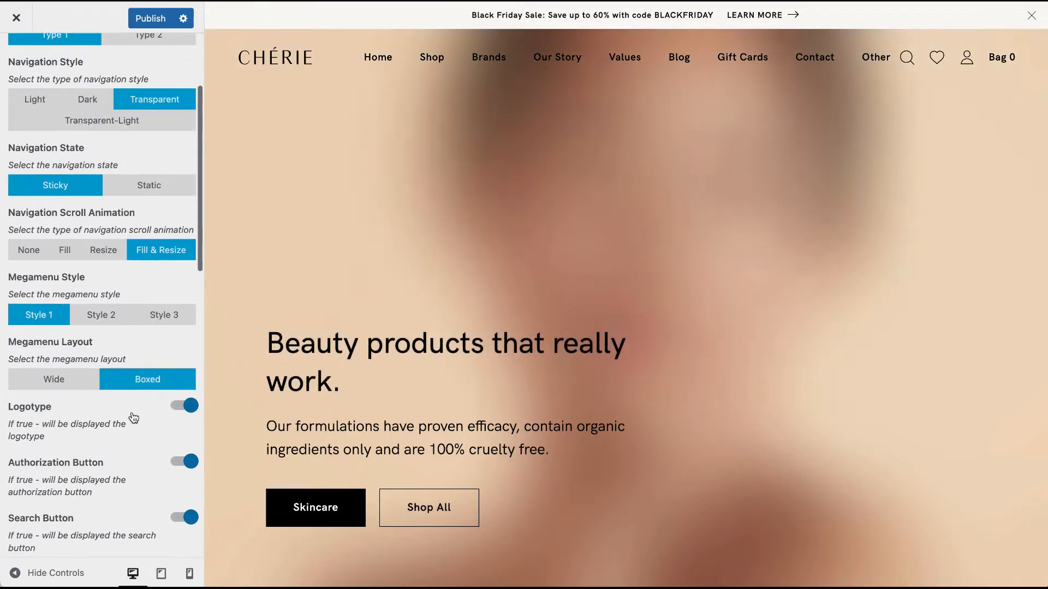
Try hiding the logotype from the site's navigation, and turn its display back on.
scroll(133, 418, "down", 3)
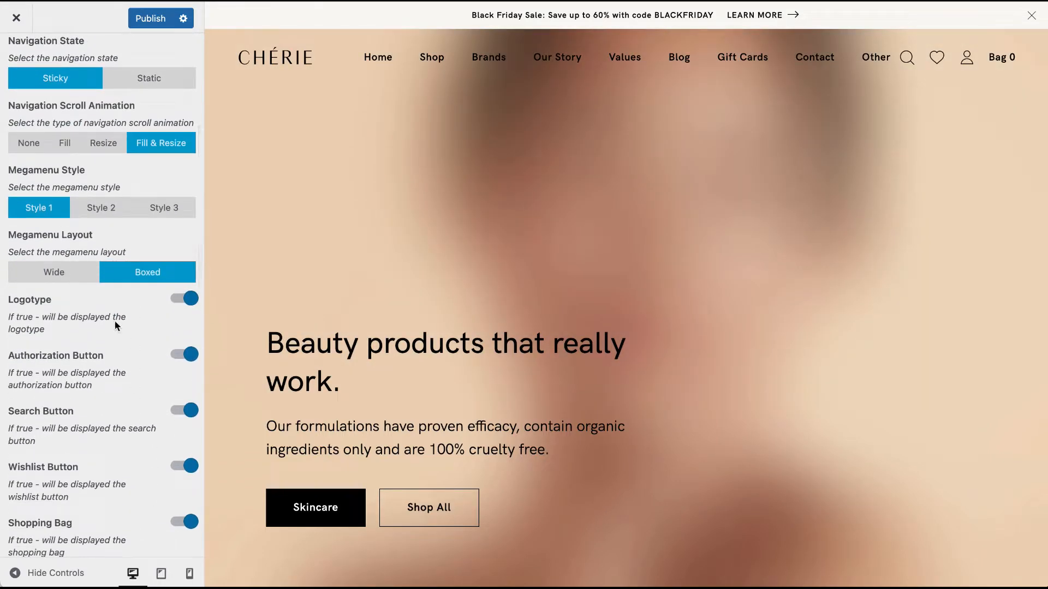
left_click(180, 300)
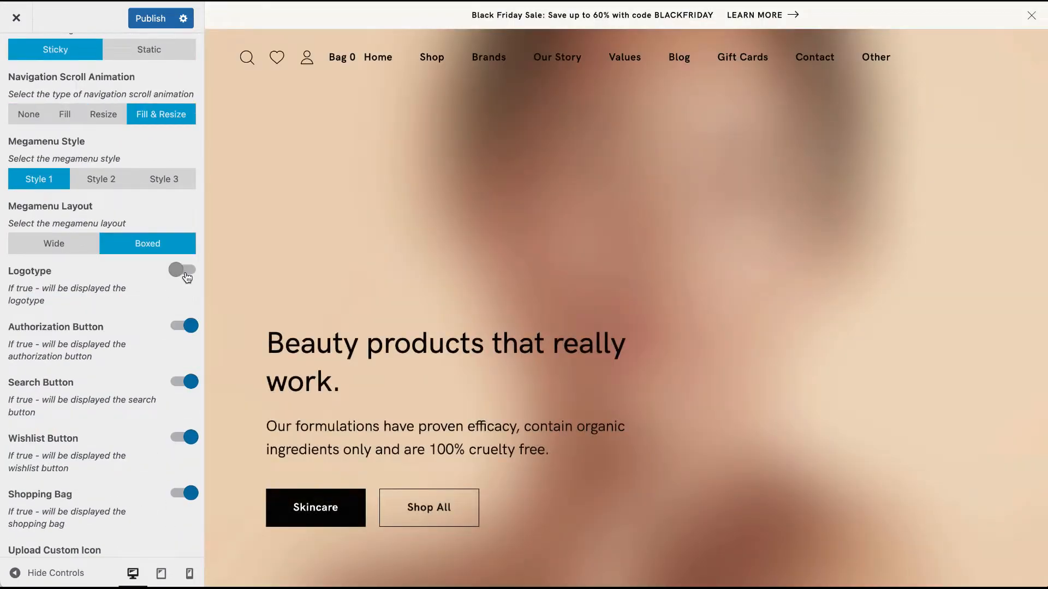
left_click(187, 275)
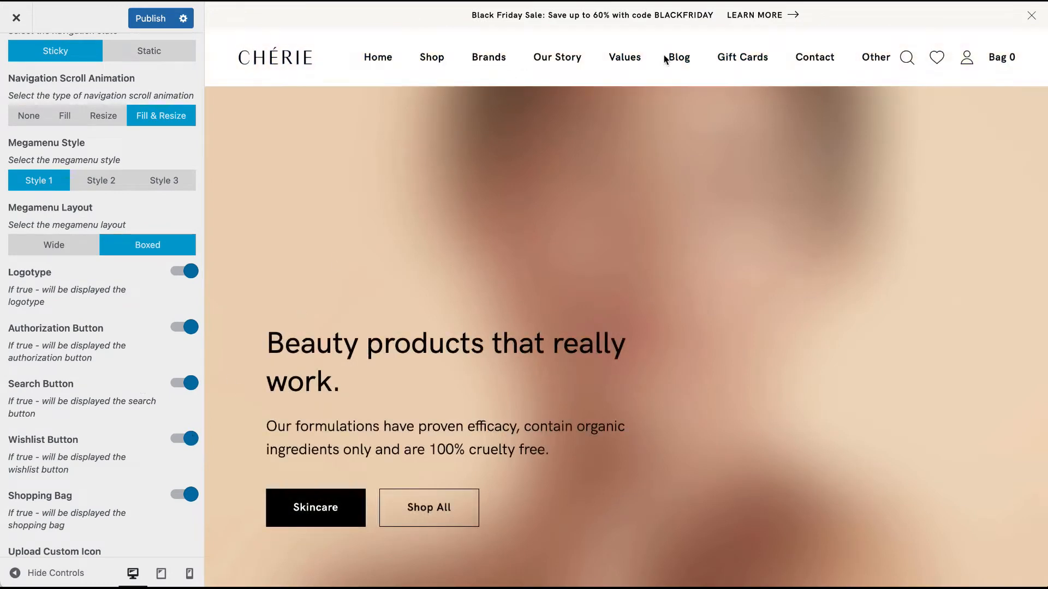
scroll(152, 489, "down", 1)
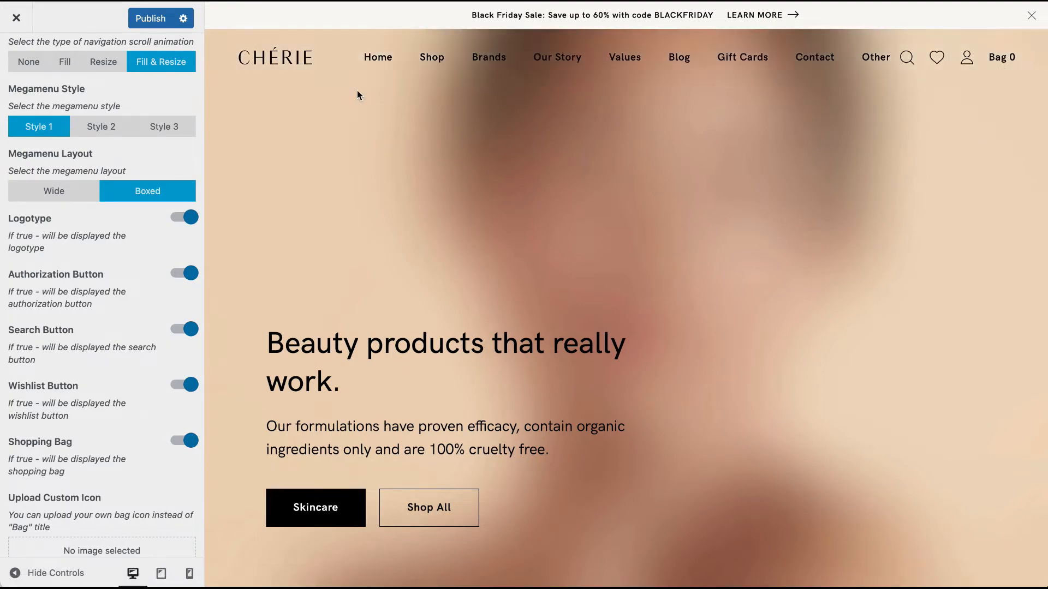
Replace the top banner text with "Subscribe and get 10% off with code NEW10".
scroll(111, 442, "down", 3)
scroll(111, 442, "down", 1)
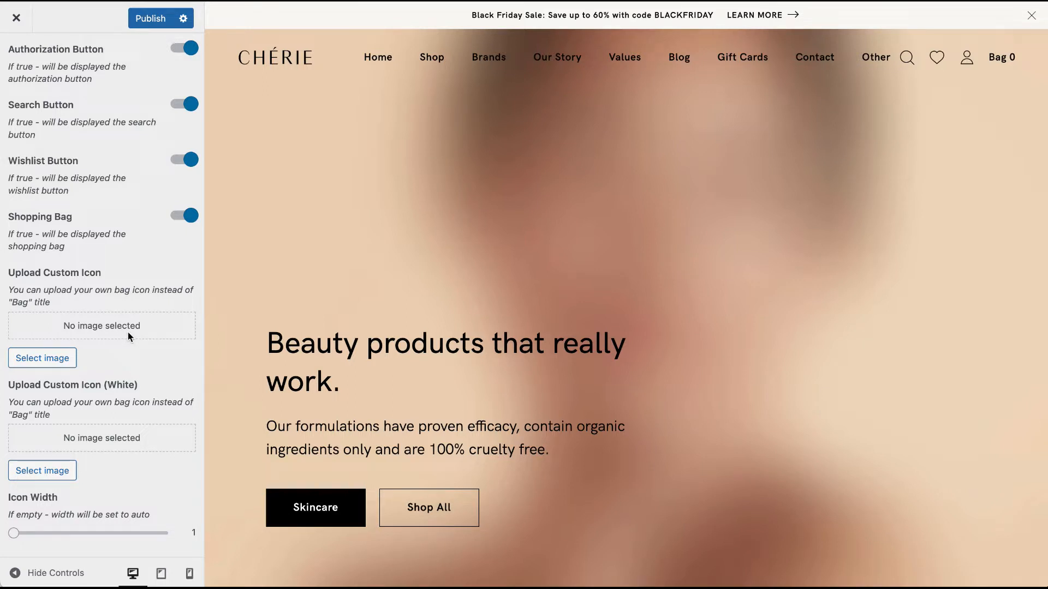
scroll(110, 352, "down", 2)
scroll(112, 356, "down", 3)
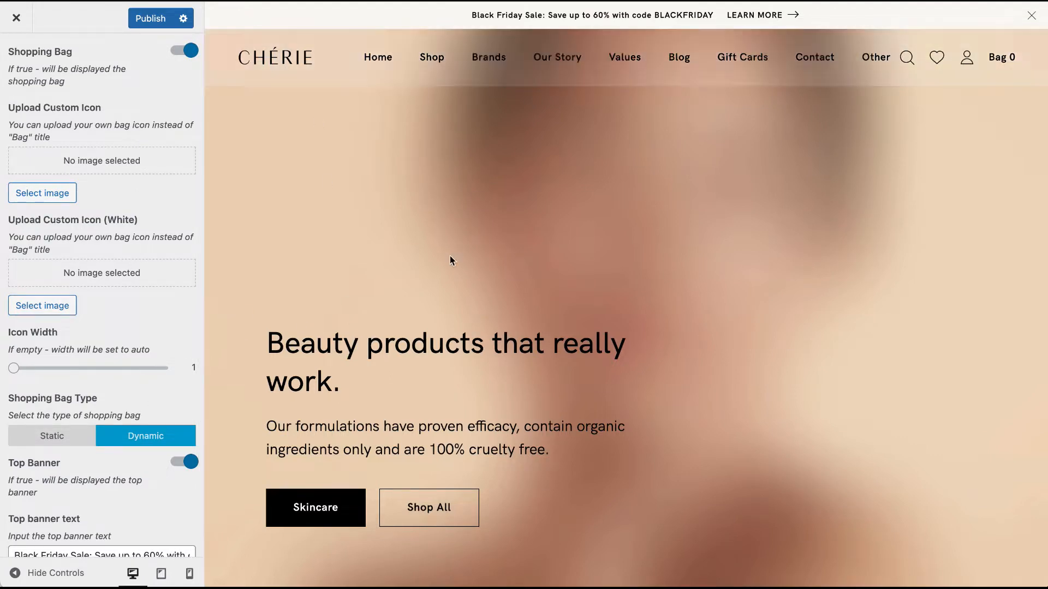
scroll(178, 356, "down", 4)
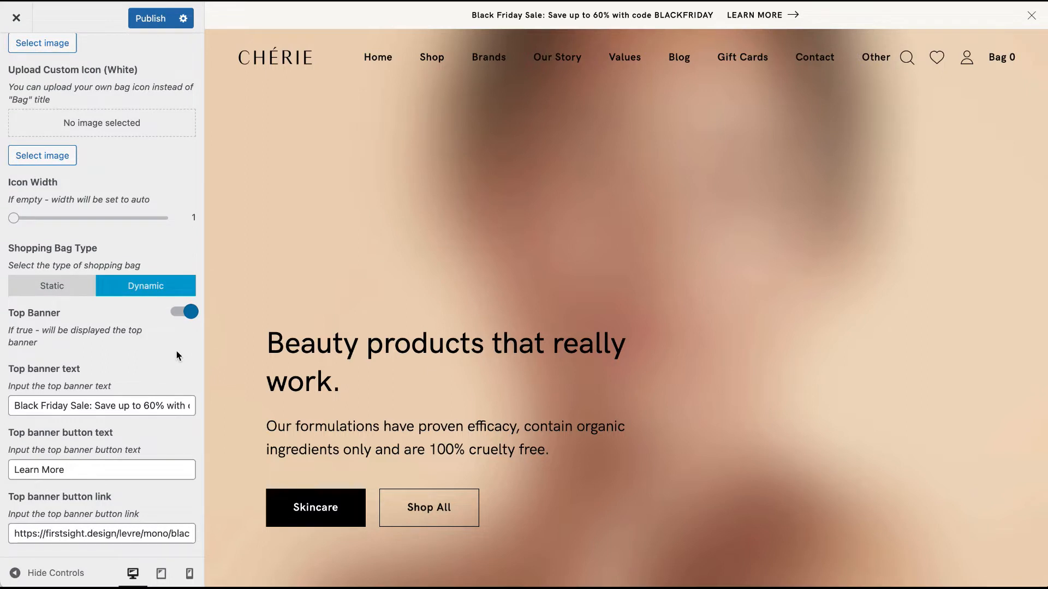
scroll(177, 355, "down", 1)
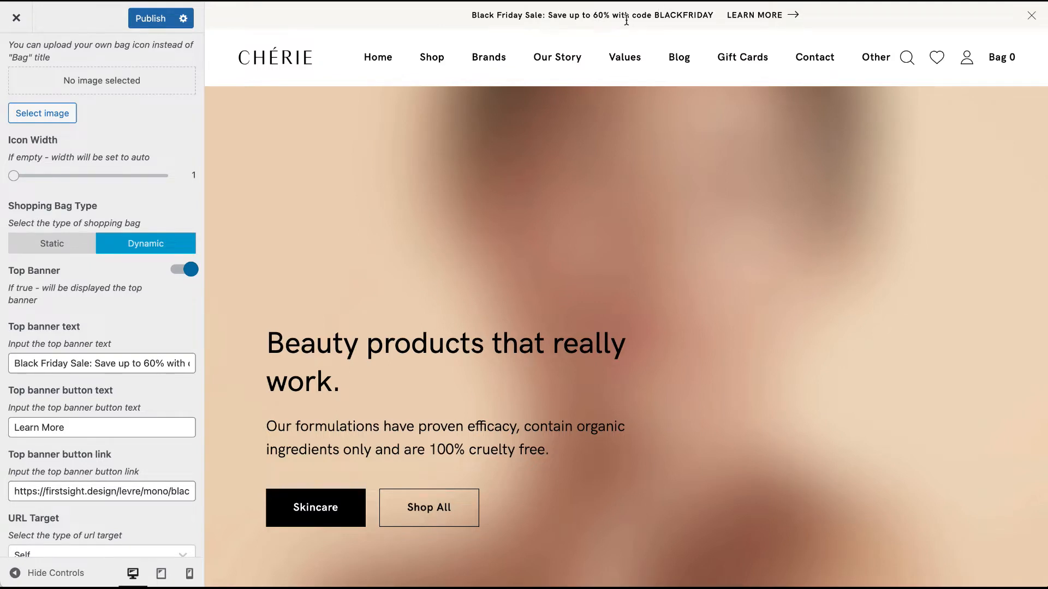
triple_click(127, 363)
left_click(127, 363)
left_click_drag(192, 367, 2, 363)
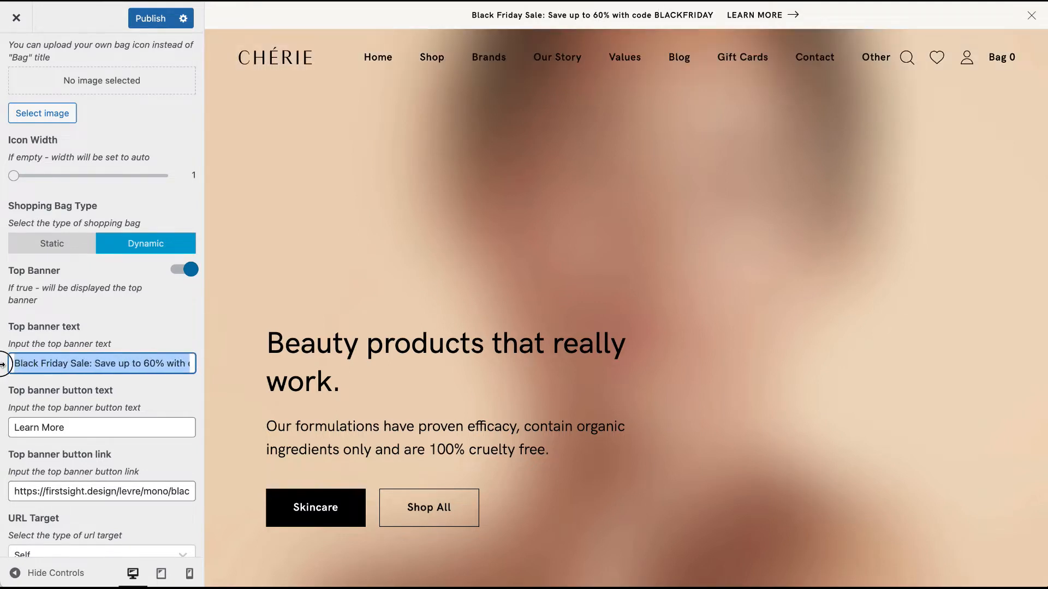
type("Subscribe a")
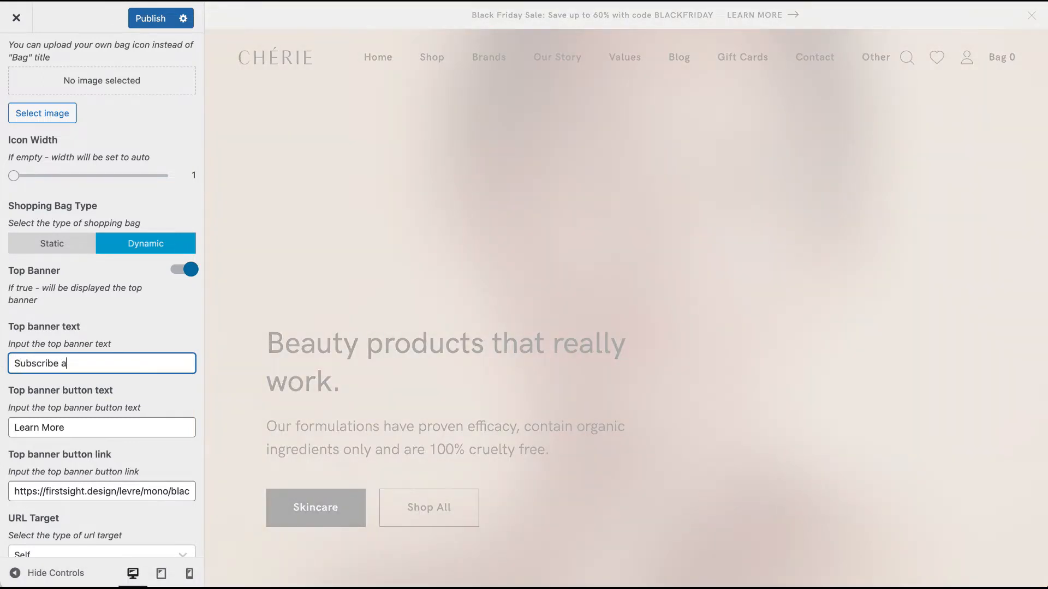
type("nd get 100")
type(" off wi")
type("th code NEW")
type("10")
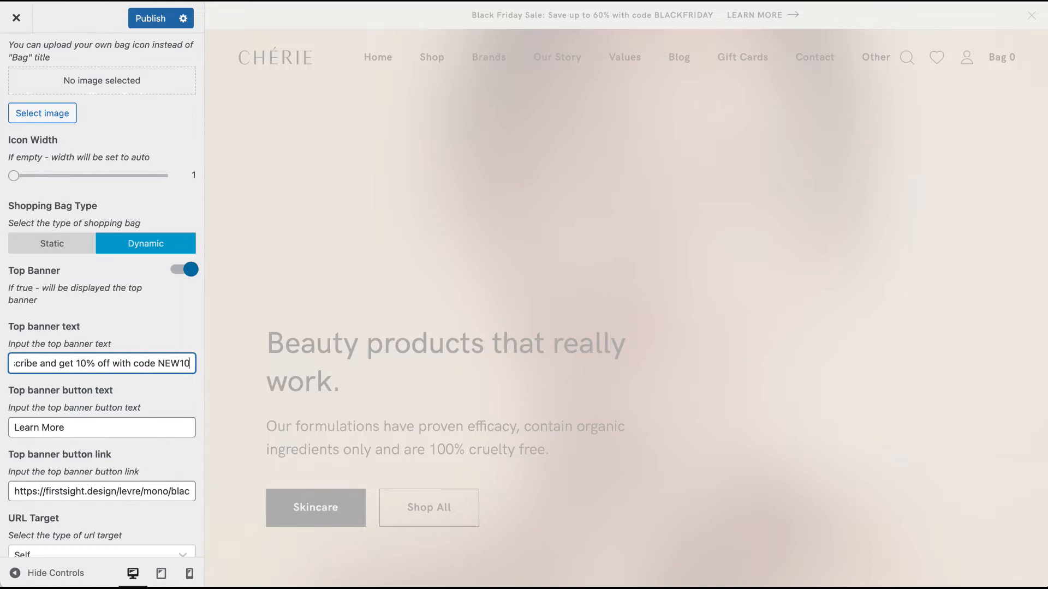
left_click(76, 430)
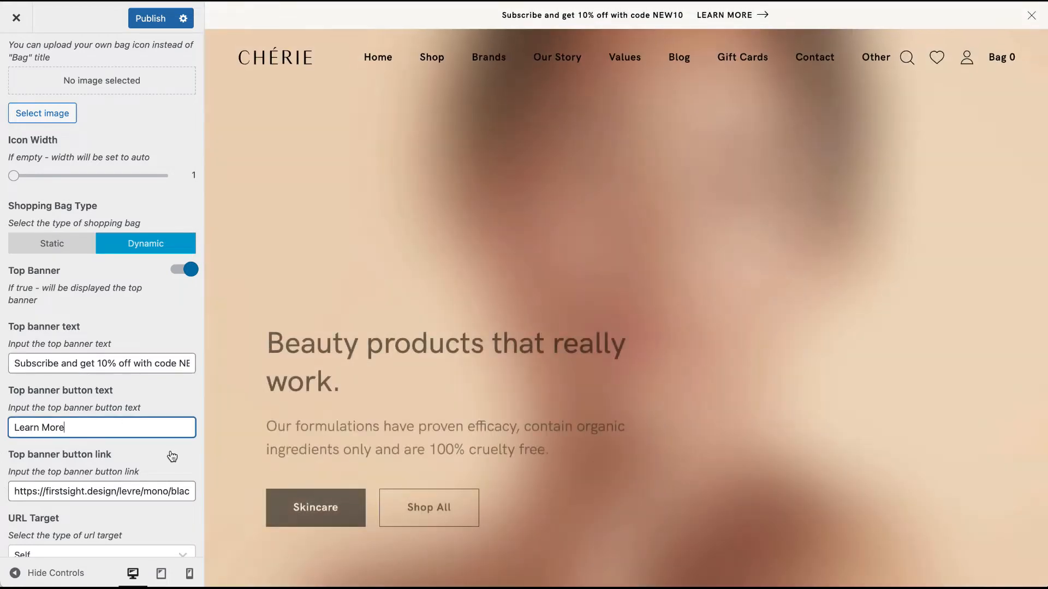
Review the top banner's button link and URL target options, and publish the navigation changes.
scroll(172, 458, "down", 1)
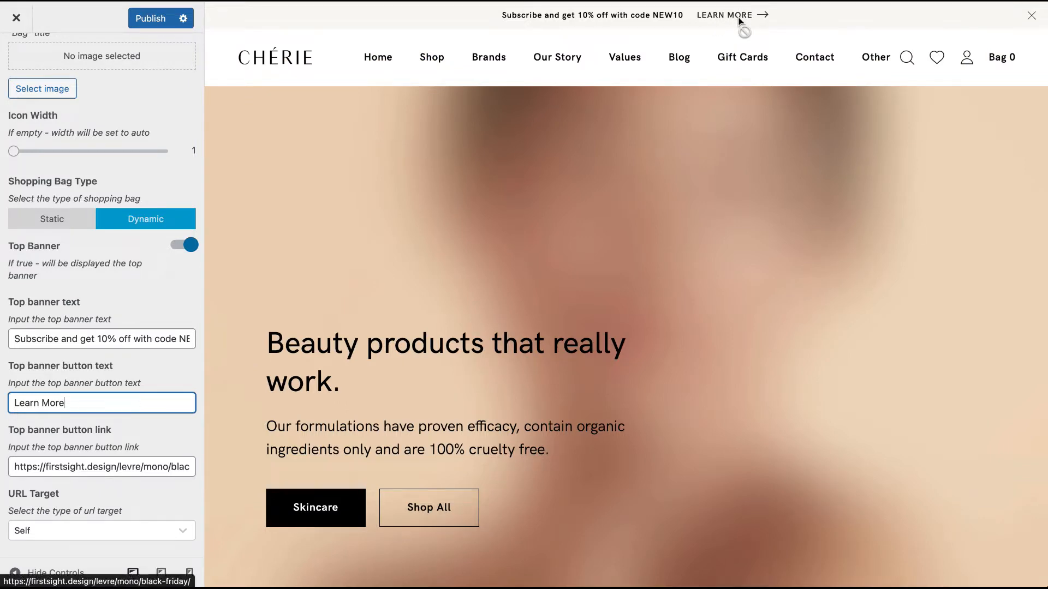
scroll(112, 218, "up", 15)
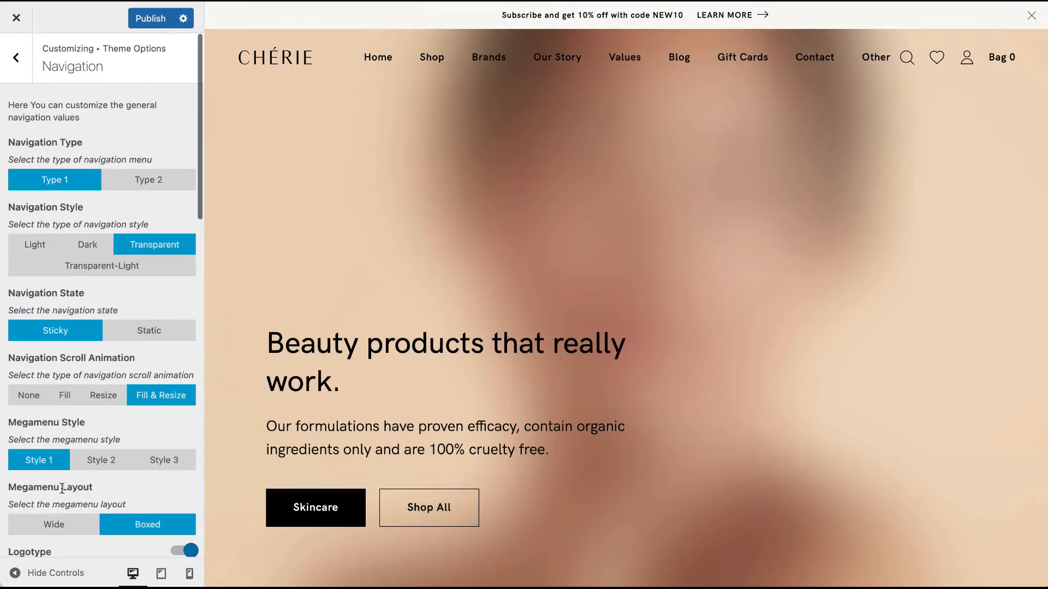
left_click(149, 19)
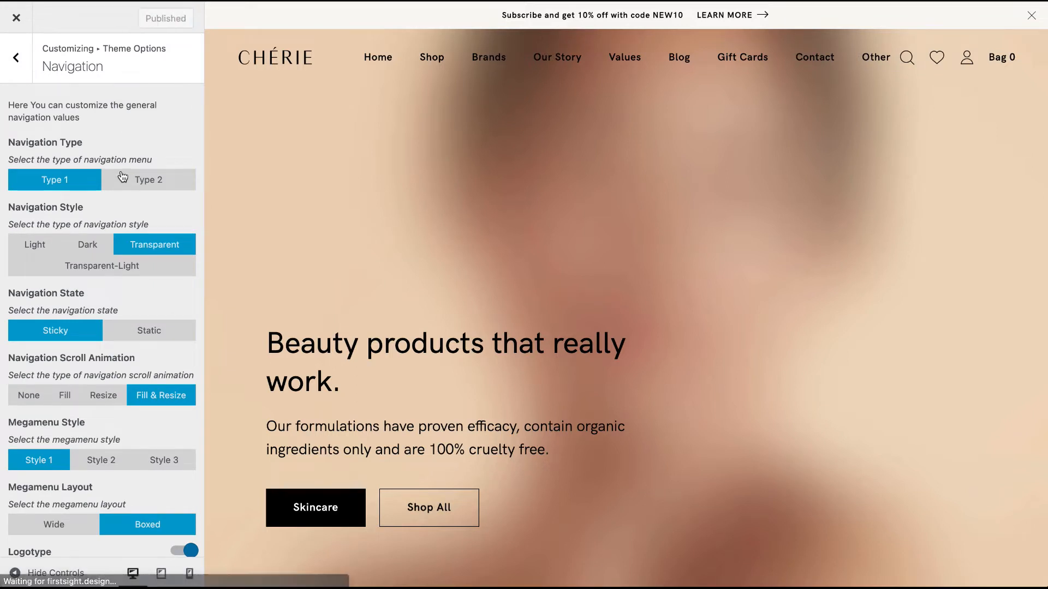
Open the Footer theme options and open the footer widget holding the logo and social icons for editing.
left_click(32, 71)
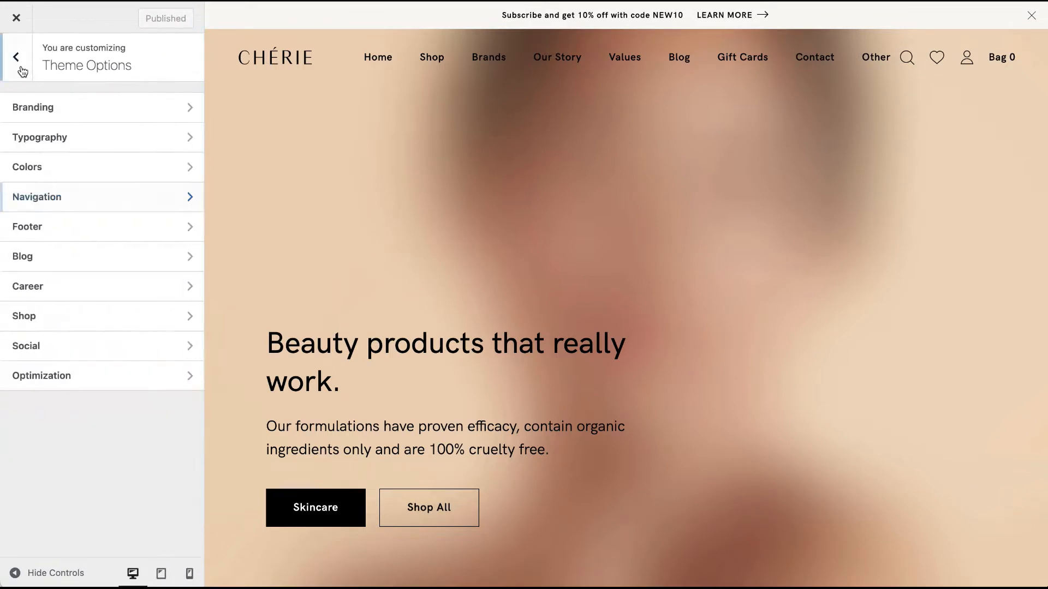
left_click(106, 227)
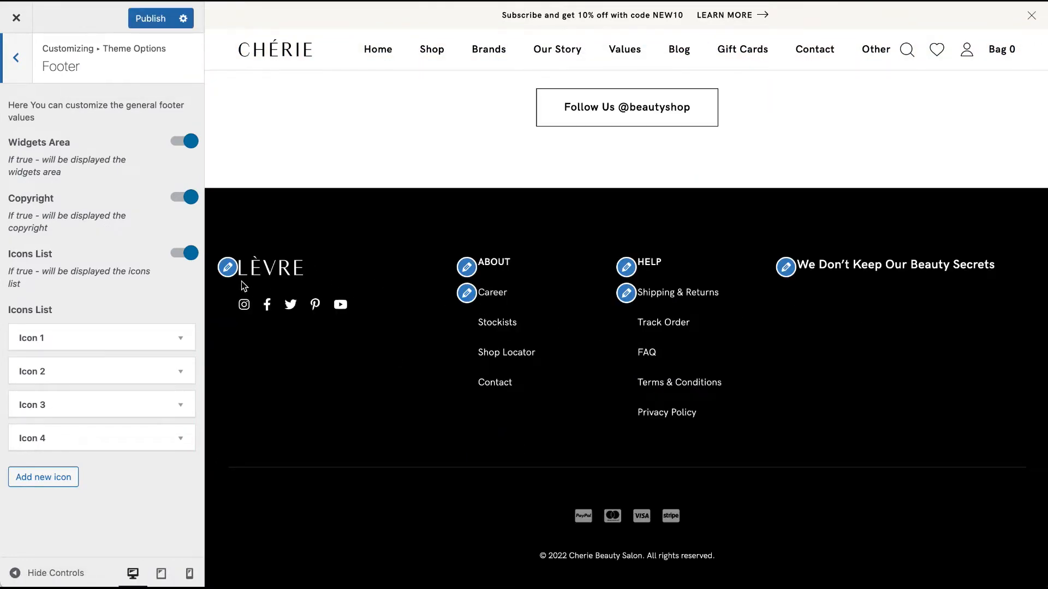
left_click(229, 269)
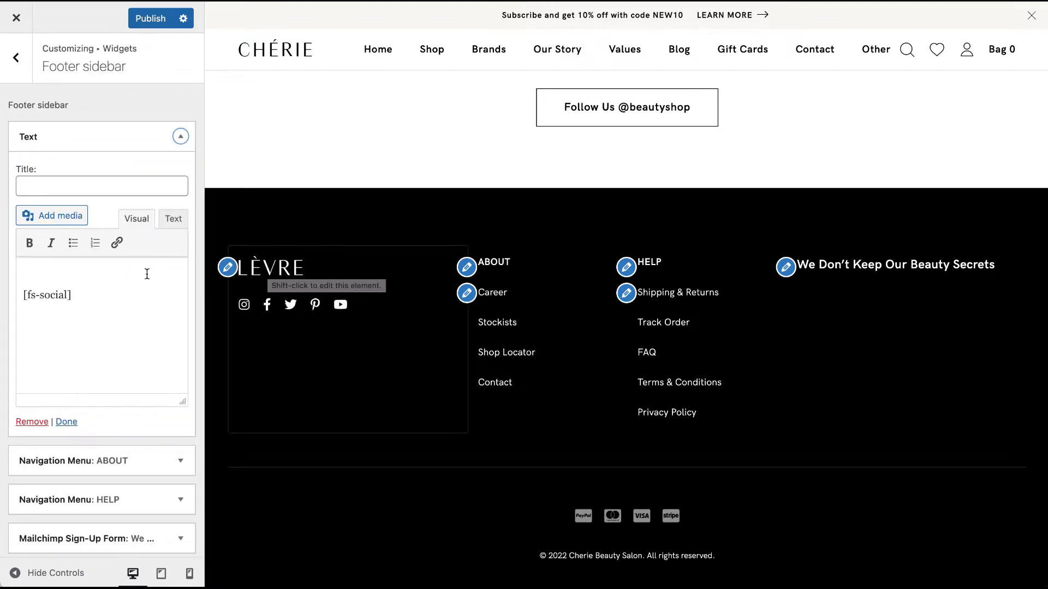
scroll(109, 332, "down", 1)
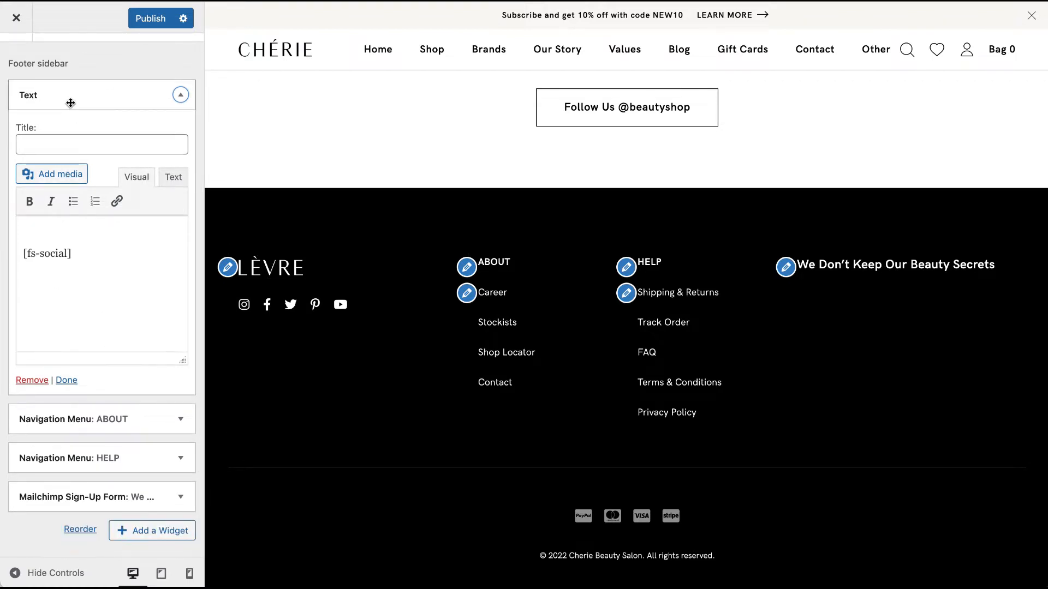
scroll(70, 101, "up", 1)
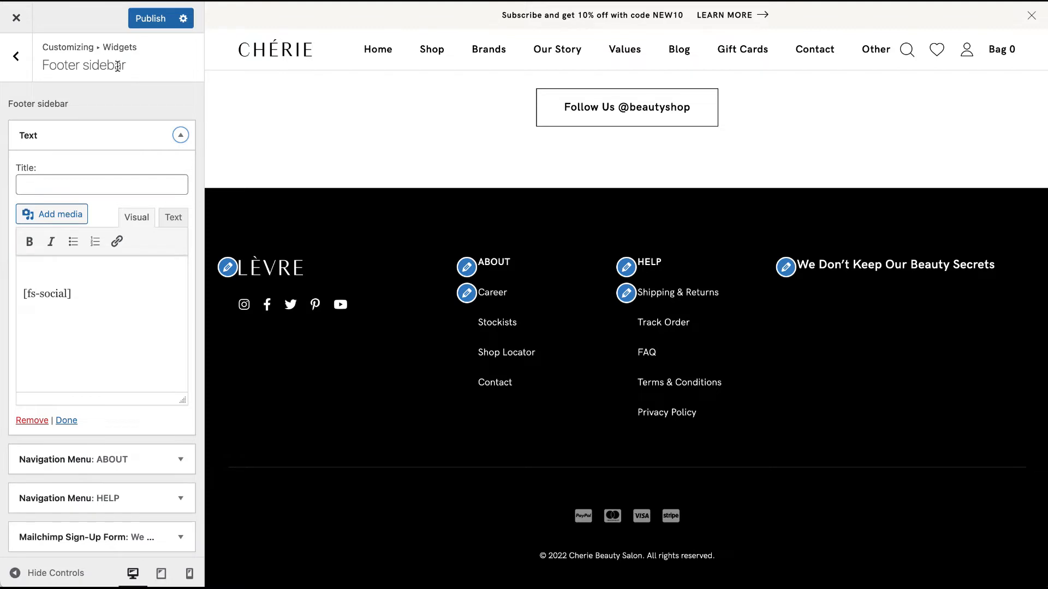
left_click_drag(11, 77, 106, 82)
scroll(136, 257, "down", 1)
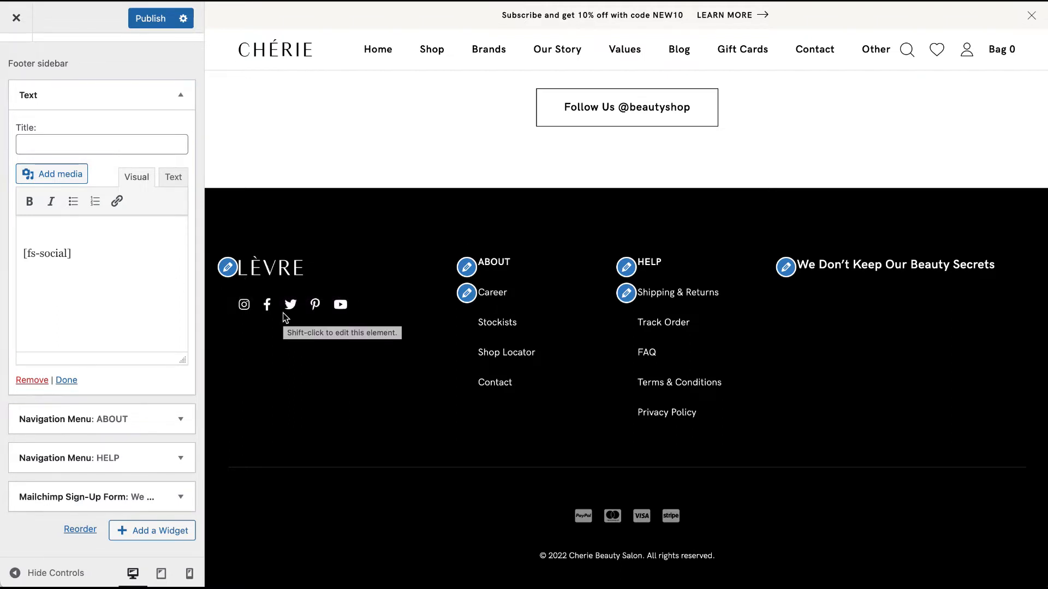
Show the footer text widget's HTML source and locate the image address of the logo.
left_click(123, 269)
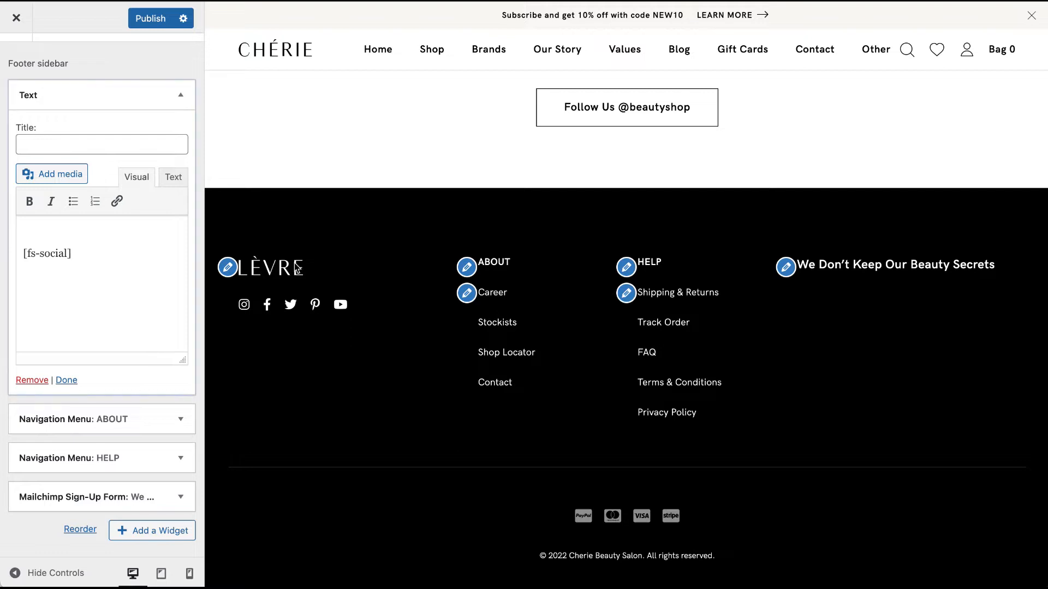
left_click(175, 184)
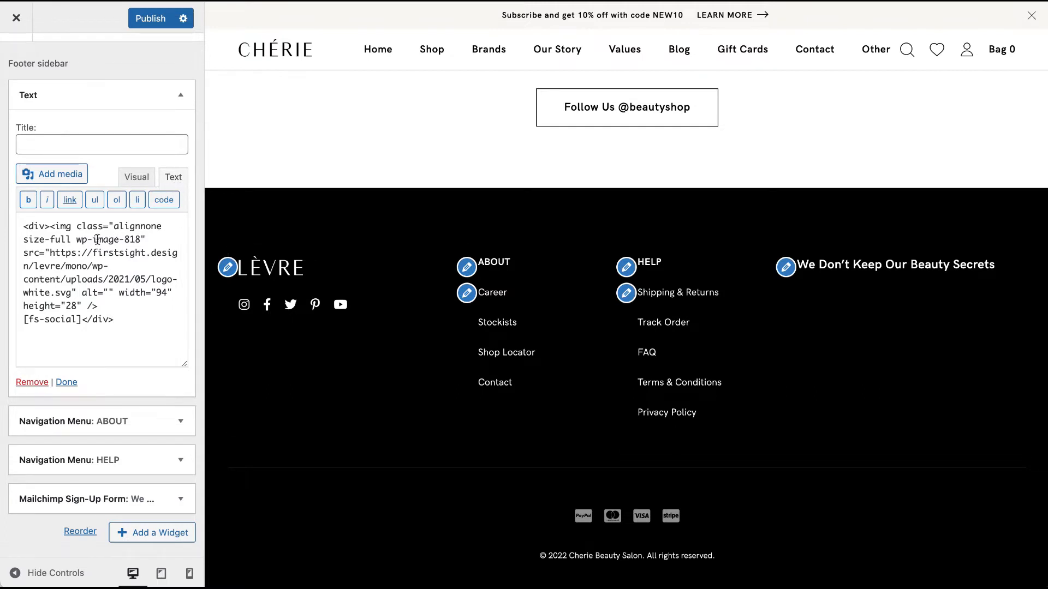
left_click_drag(51, 254, 71, 290)
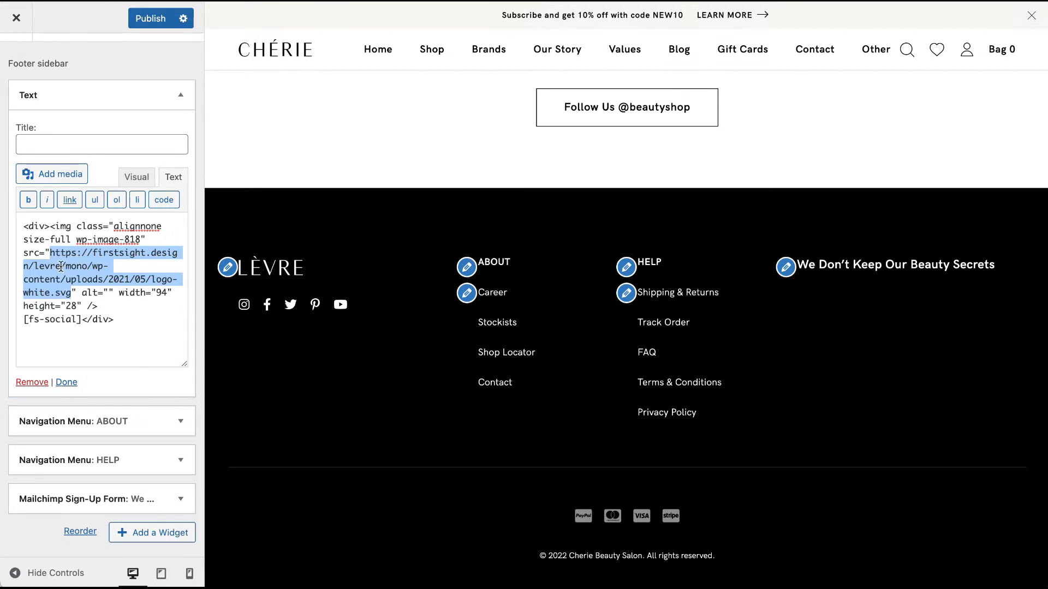
Insert Logo-White.svg from the media library below the existing code of the footer text widget.
left_click(131, 327)
key("Return")
key("Return")
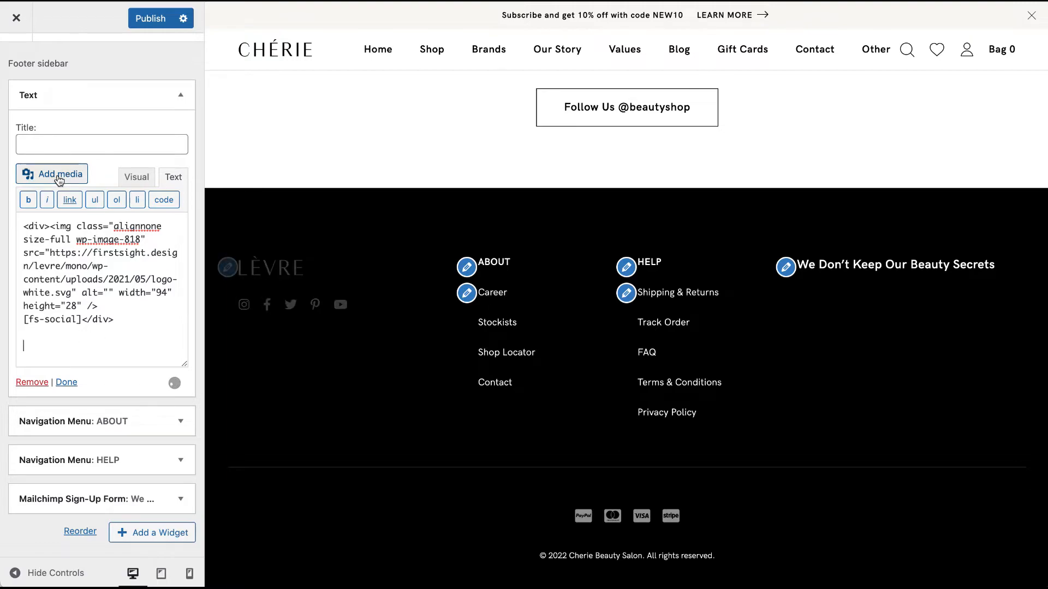
left_click(58, 177)
left_click(229, 215)
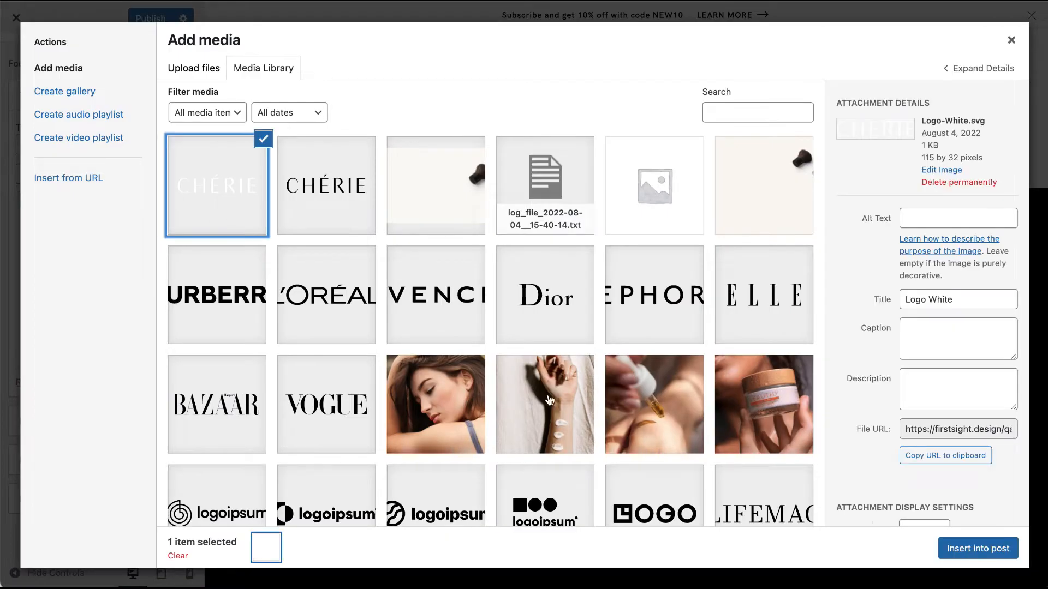
left_click(977, 552)
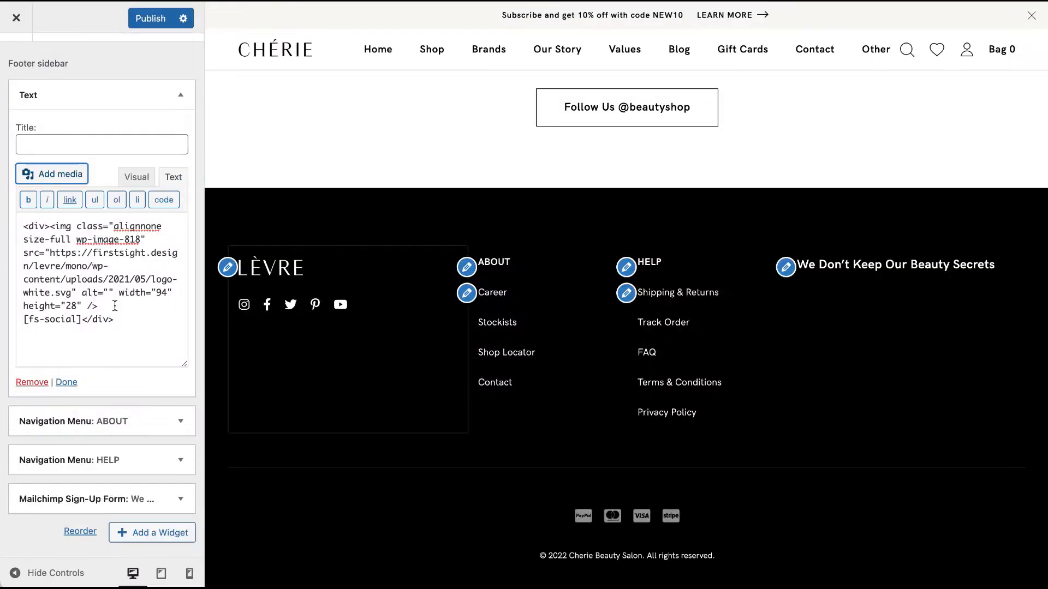
Copy the Logo-White.svg address from the newly inserted code in the footer text widget.
scroll(95, 322, "up", 2)
scroll(95, 322, "down", 3)
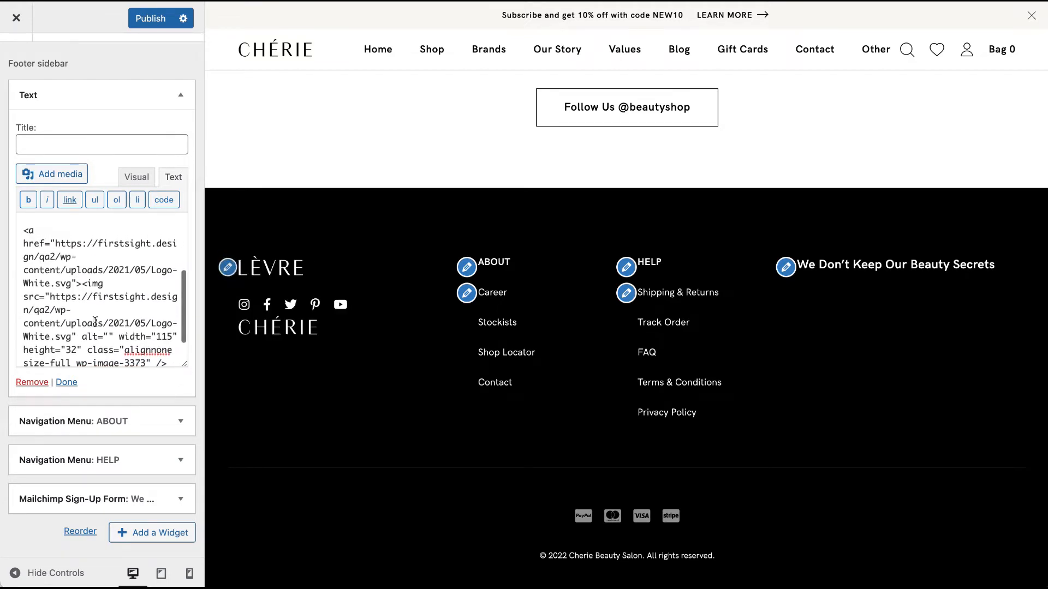
scroll(64, 265, "up", 2)
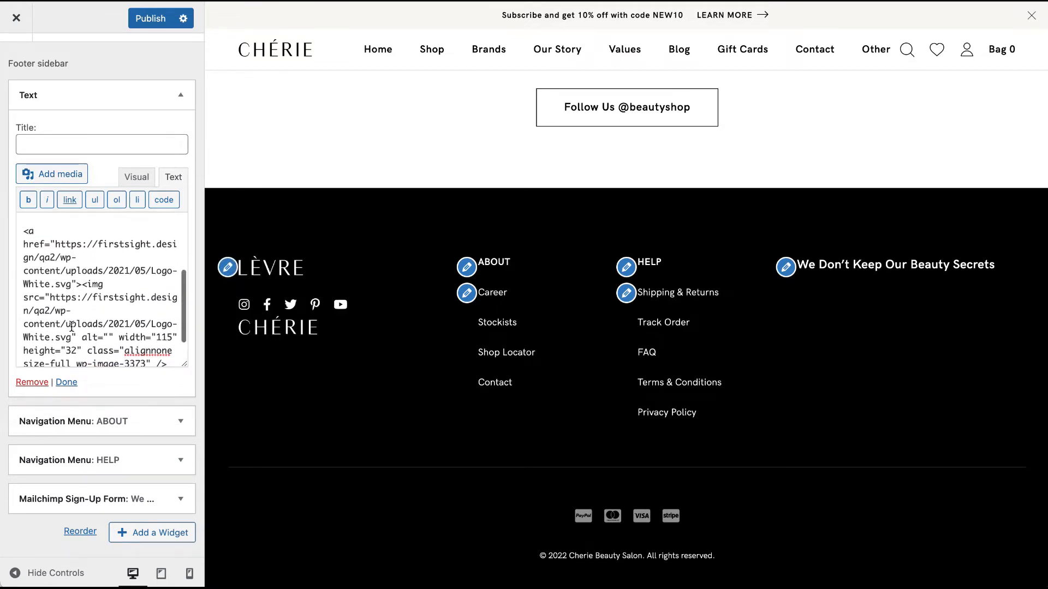
left_click_drag(58, 274, 71, 310)
key("ctrl+c")
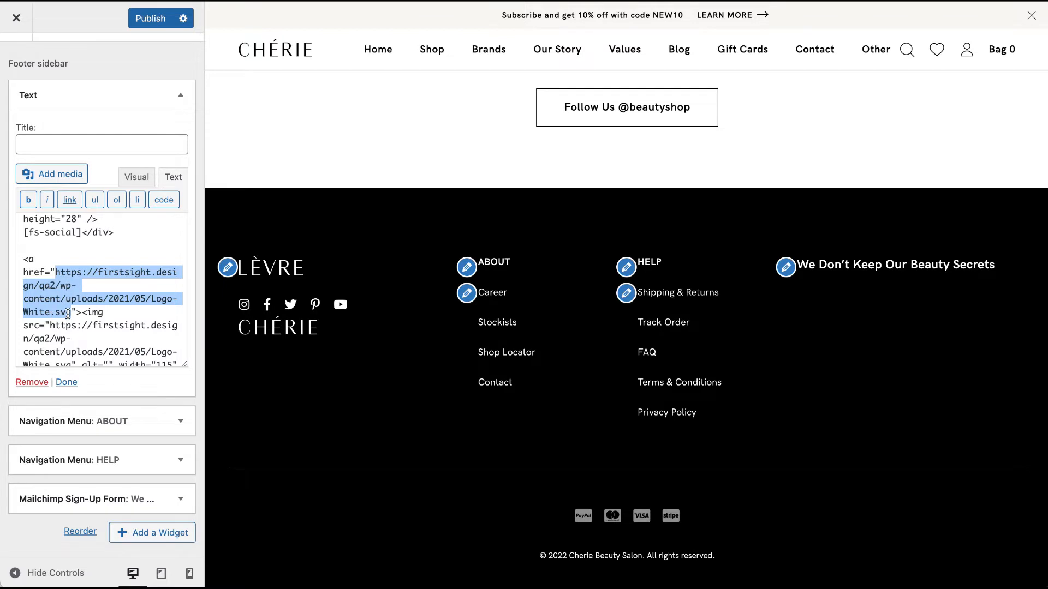
Delete the newly inserted logo code and replace the original logo's image source with the copied Logo-White.svg address.
left_click_drag(24, 262, 134, 374)
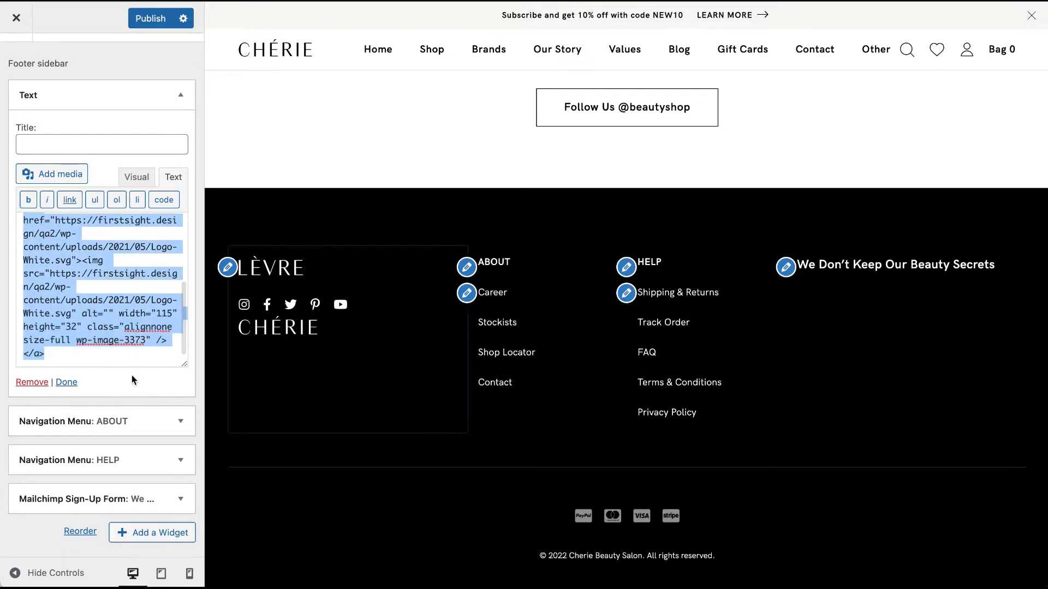
key("BackSpace")
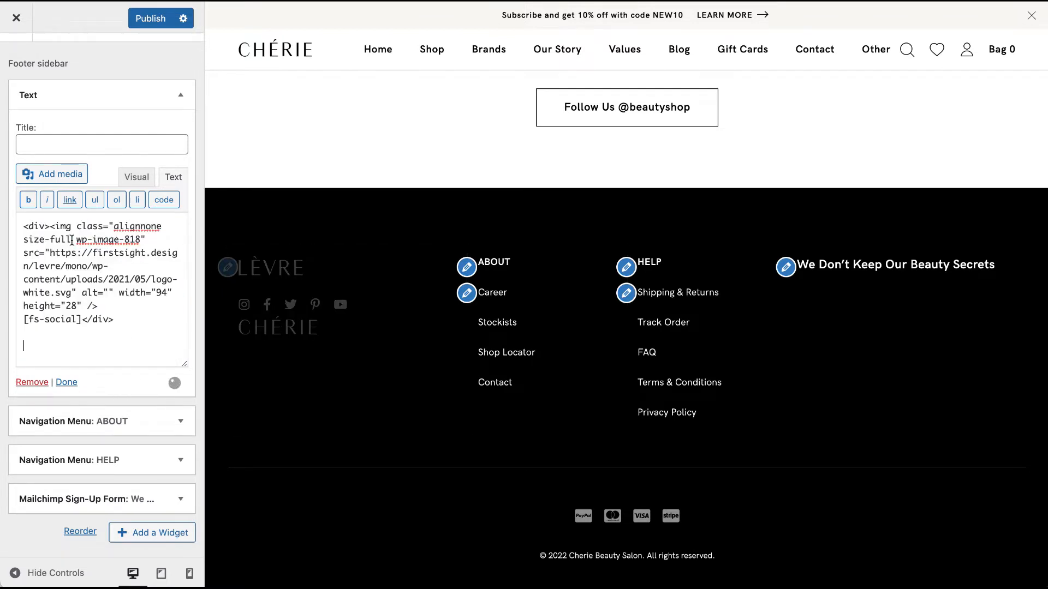
left_click_drag(51, 253, 77, 290)
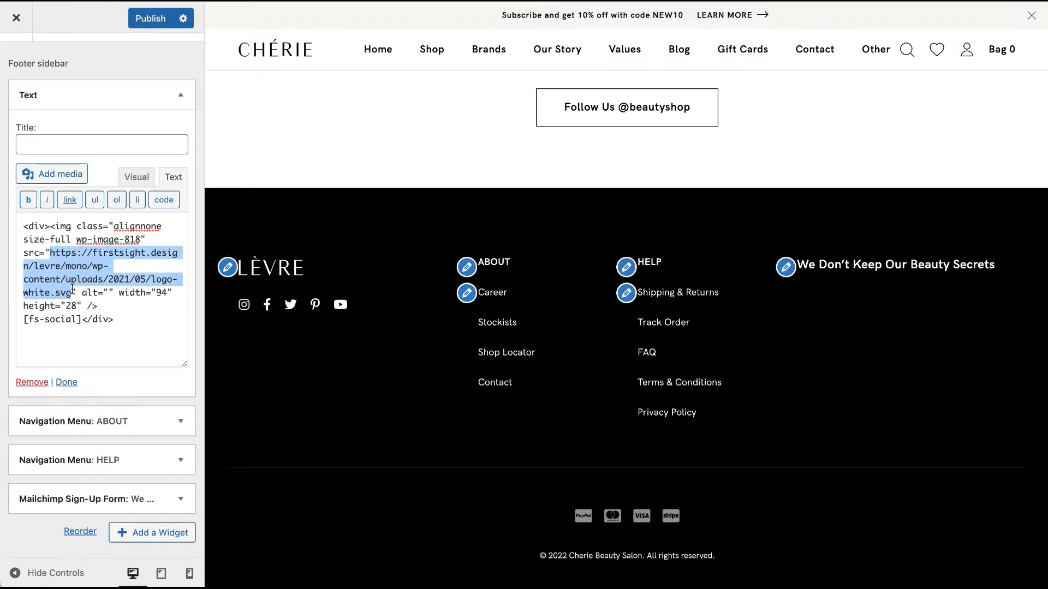
key("ctrl+v")
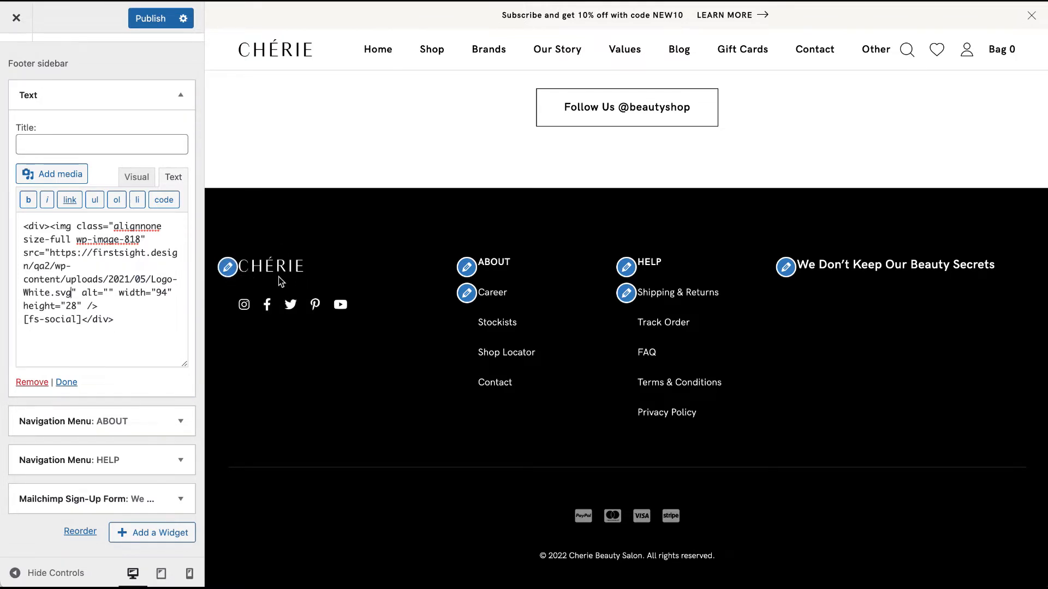
Examine the width and height attributes of the logo image in the footer text widget's code.
left_click(165, 302)
double_click(119, 291)
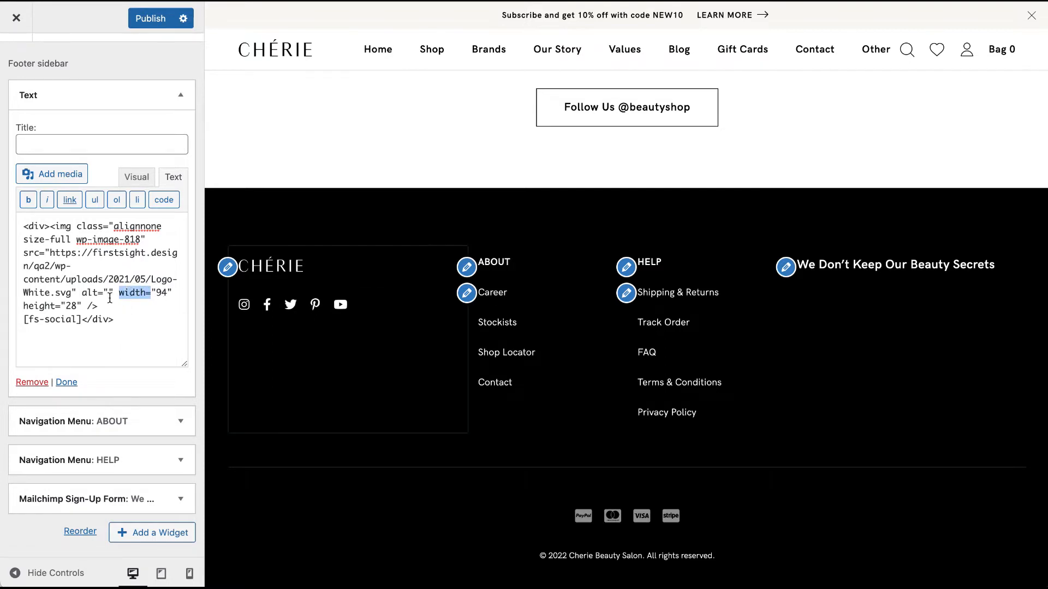
left_click(44, 306)
left_click_drag(44, 306, 84, 306)
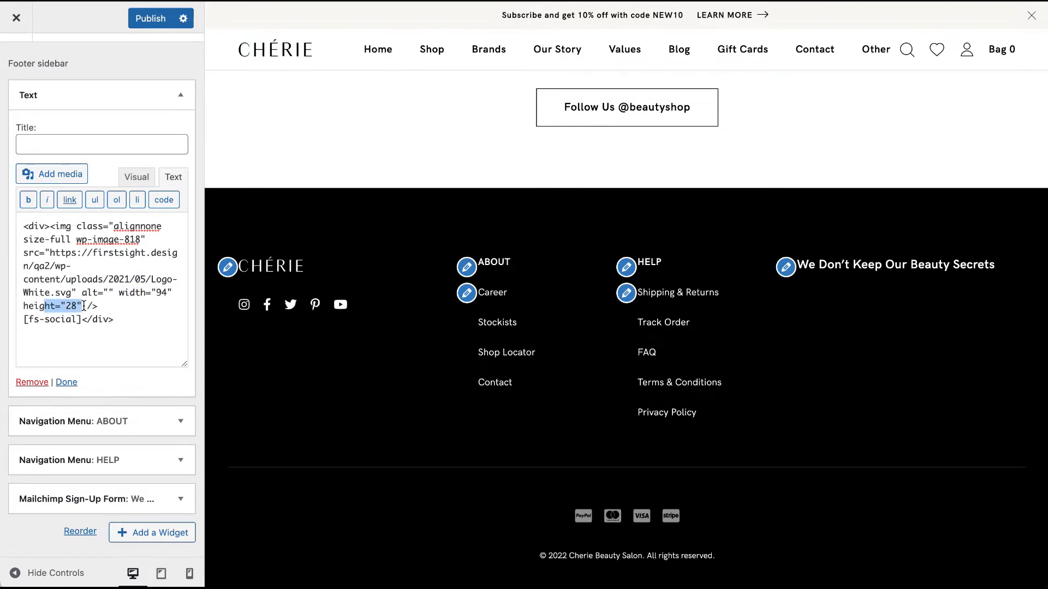
left_click(165, 294)
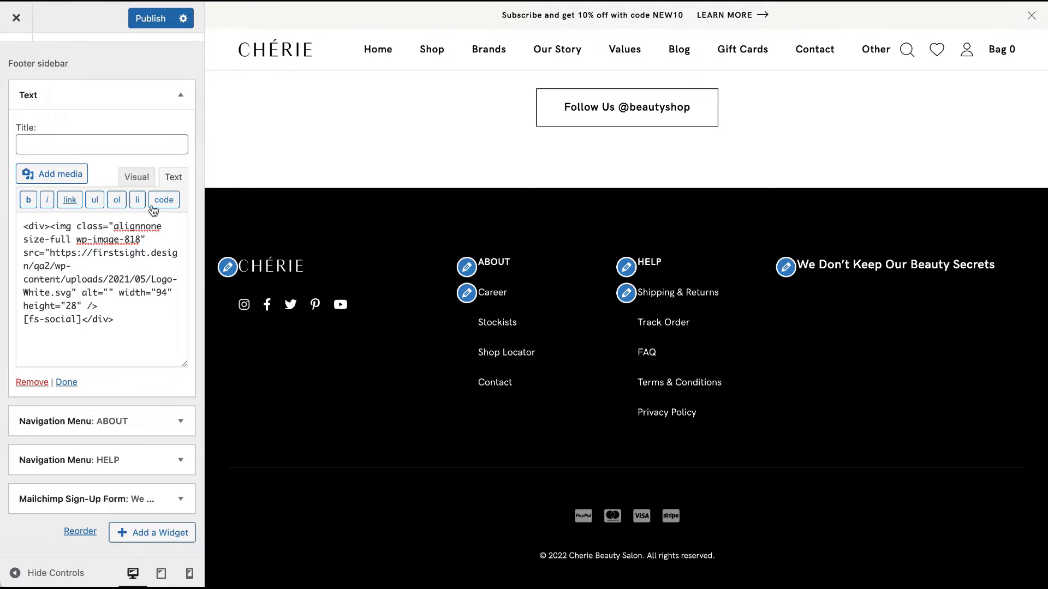
Collapse the footer text widget and open the settings of the ABOUT navigation menu widget.
left_click(125, 101)
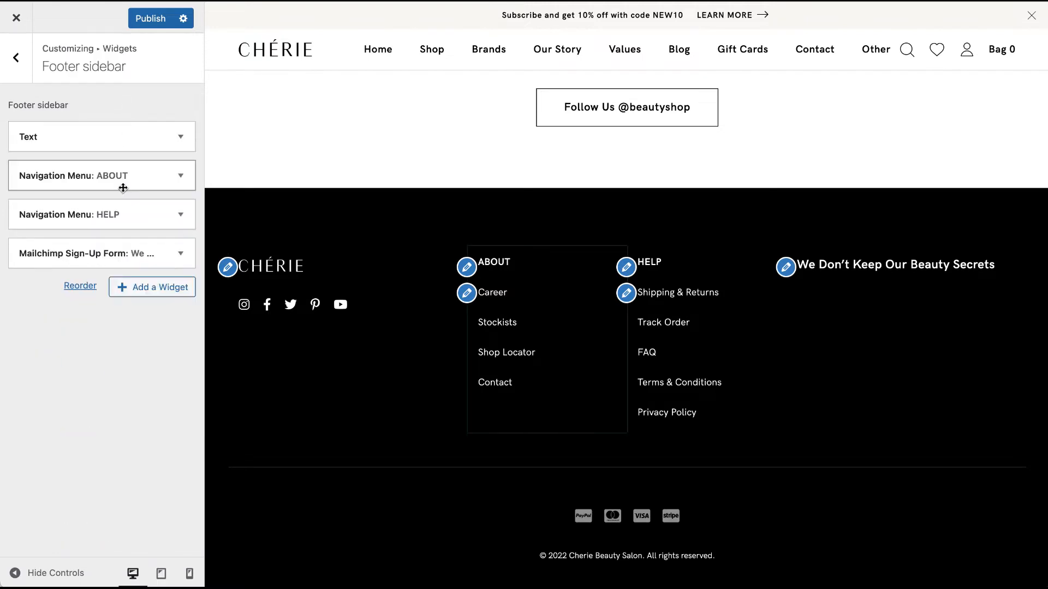
left_click(144, 176)
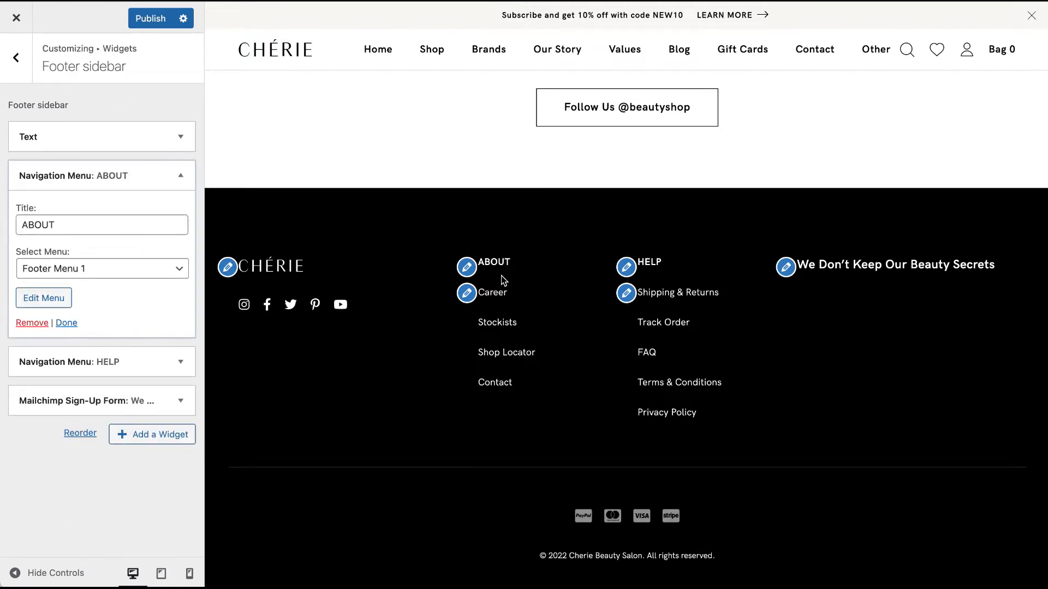
Examine the title and assigned menu of the ABOUT navigation menu widget, then collapse the widget.
left_click(101, 223)
left_click_drag(100, 223, 3, 222)
left_click(93, 276)
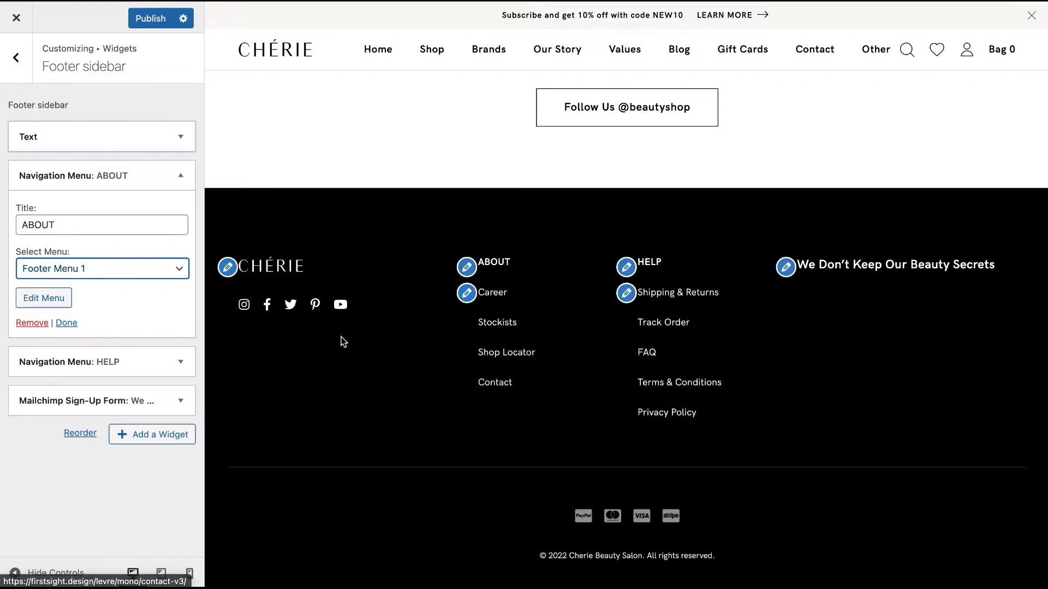
left_click(47, 225)
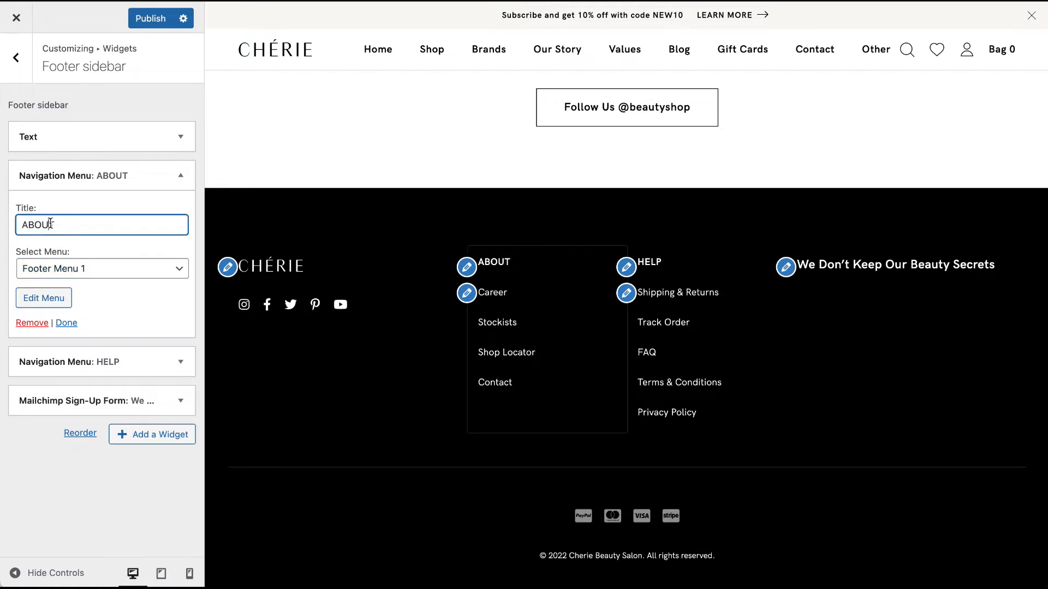
left_click_drag(87, 226, 9, 226)
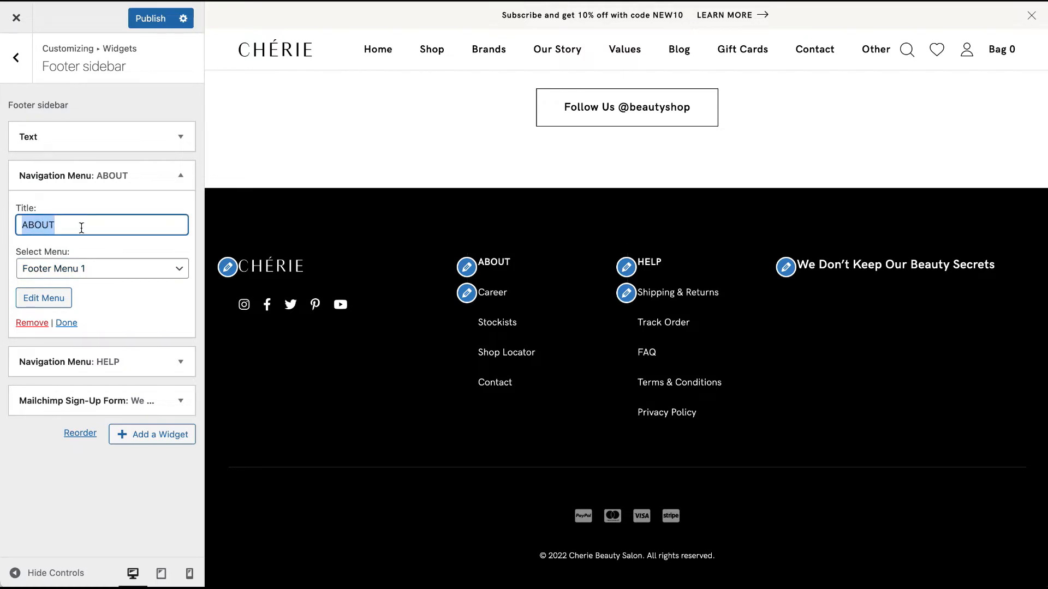
left_click(107, 174)
Open the HELP navigation menu widget, examine its title field, and collapse it again.
left_click(108, 214)
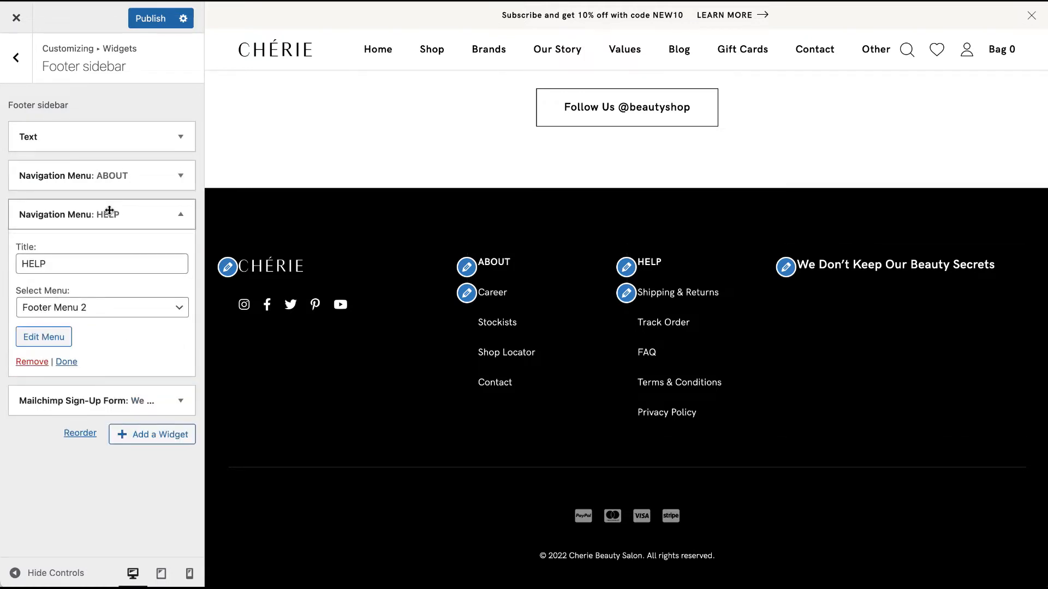
left_click(73, 257)
left_click_drag(56, 262, 11, 263)
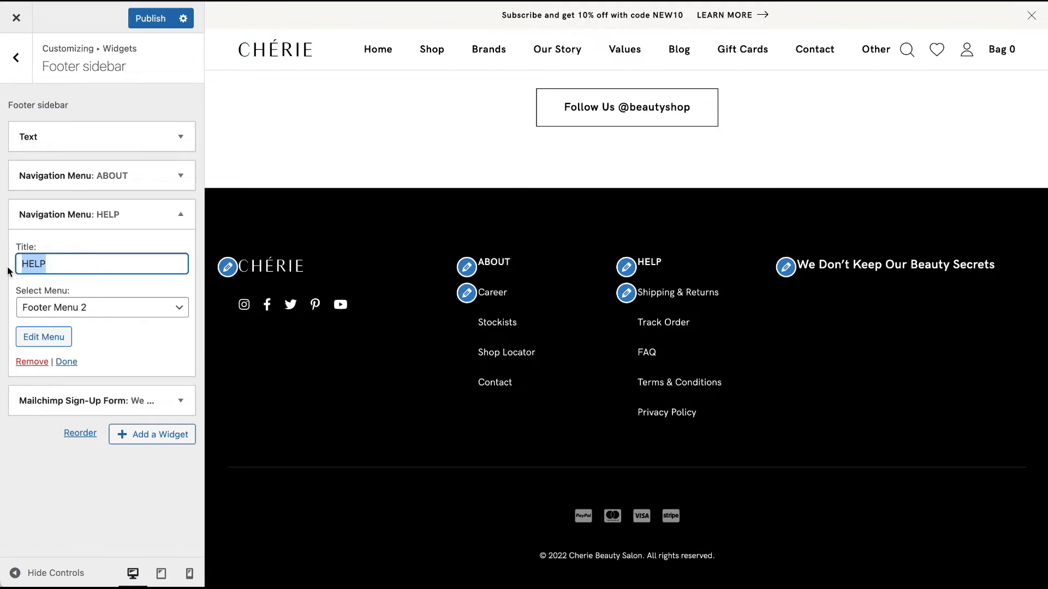
left_click(101, 219)
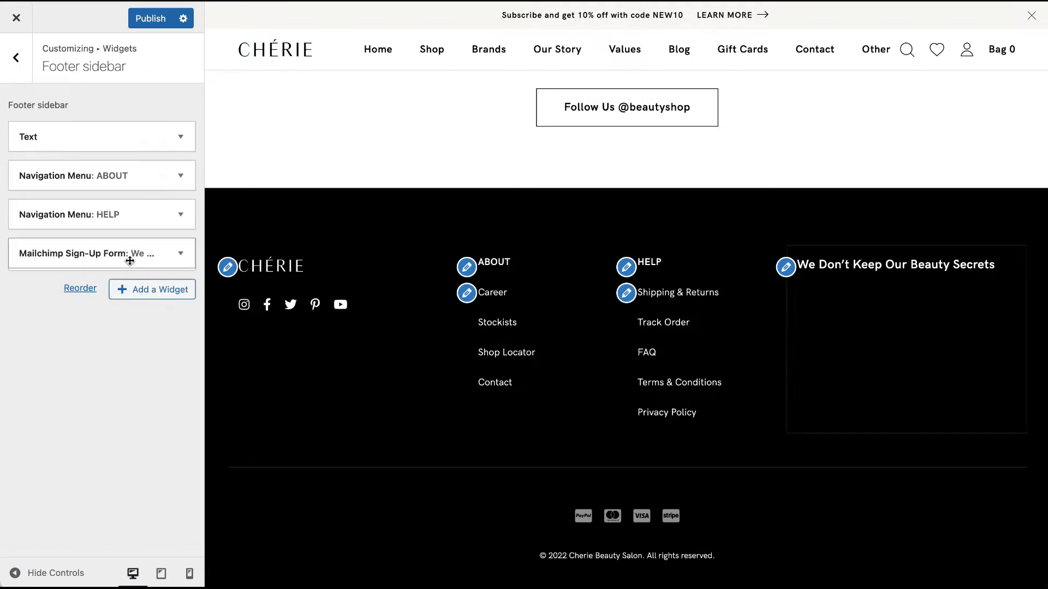
Open the Mailchimp Sign-Up Form widget, examine its title and form settings link, and collapse it again.
left_click(129, 259)
left_click(129, 303)
left_click_drag(21, 303, 139, 306)
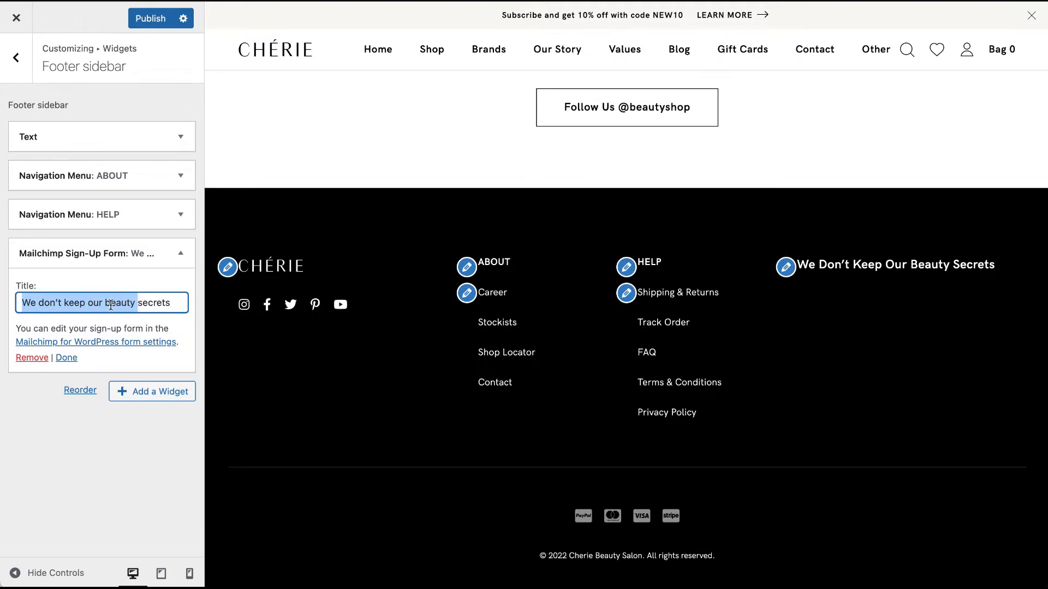
left_click(160, 307)
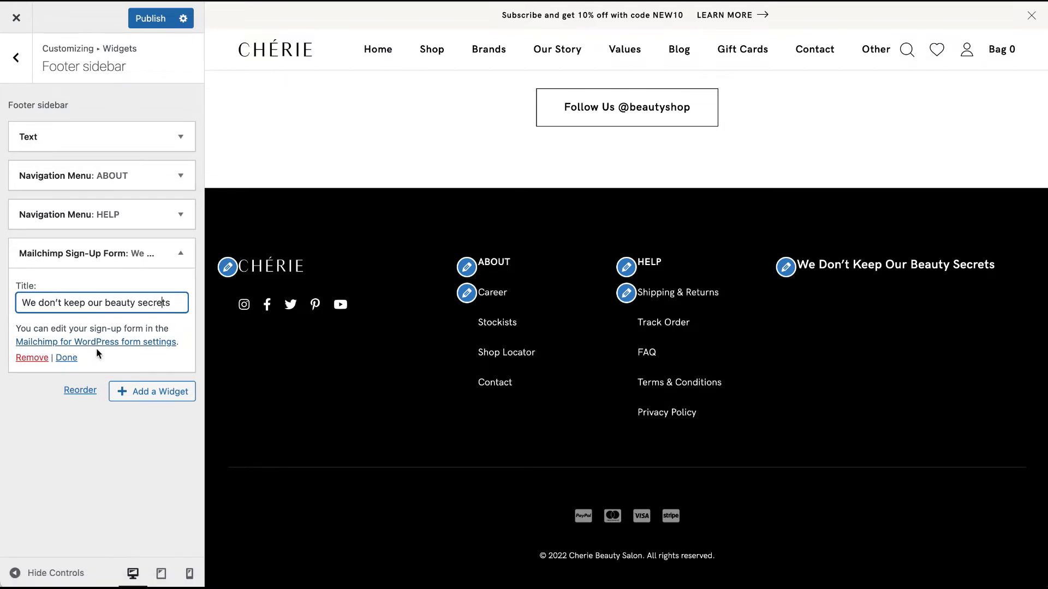
left_click(129, 266)
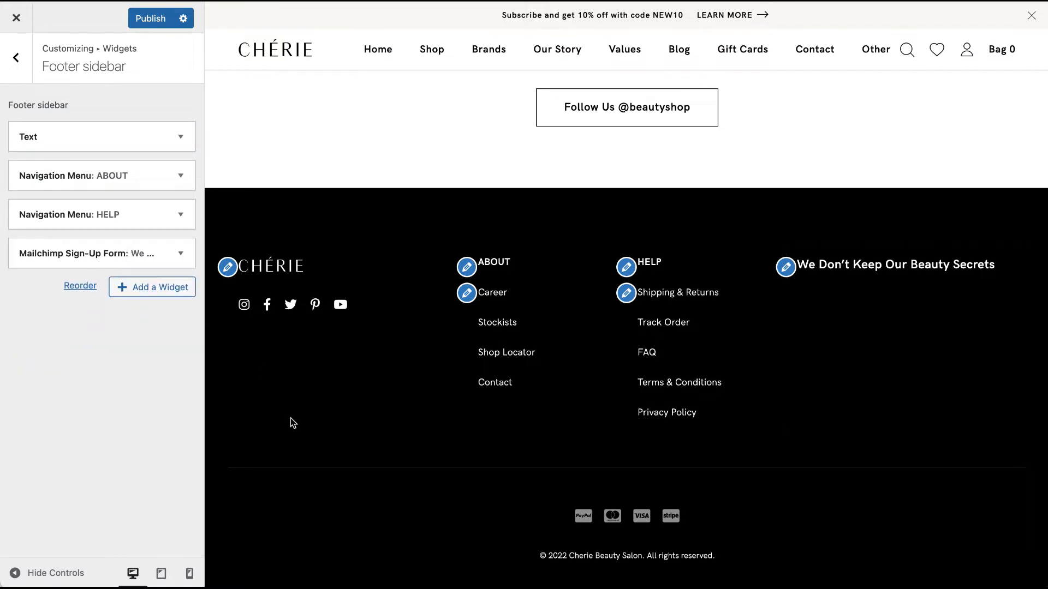
Leave the footer widgets, open the Blog settings in Theme Options, and load the Blog page in the preview.
left_click(16, 58)
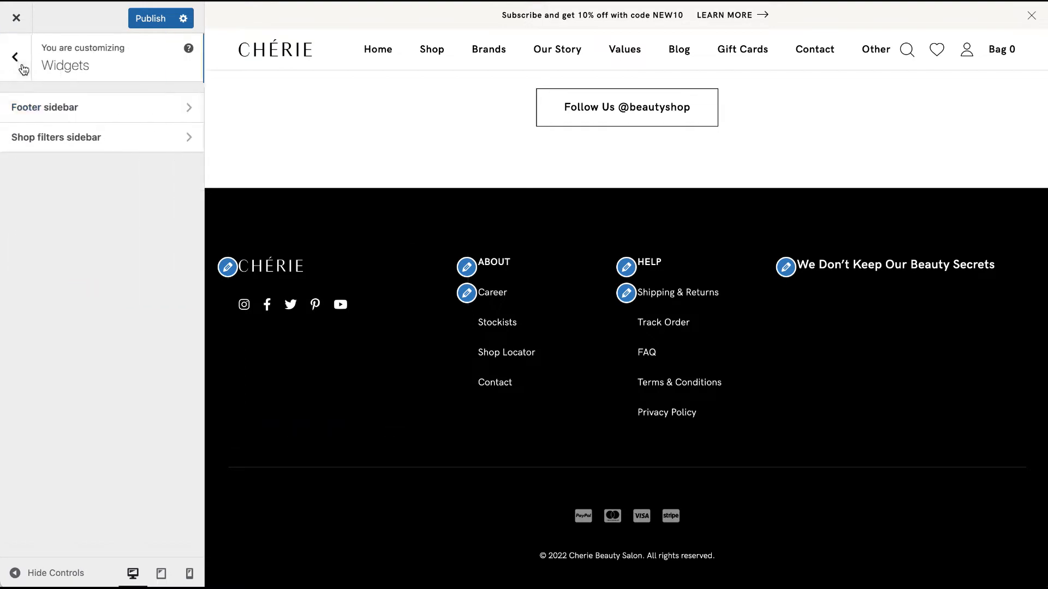
left_click(16, 59)
left_click(55, 165)
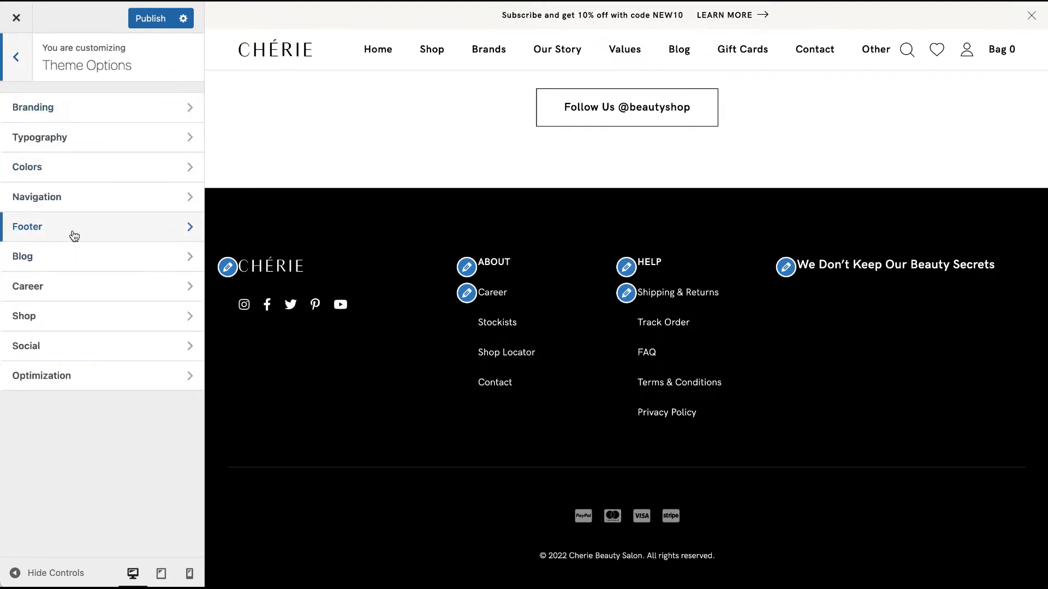
left_click(76, 264)
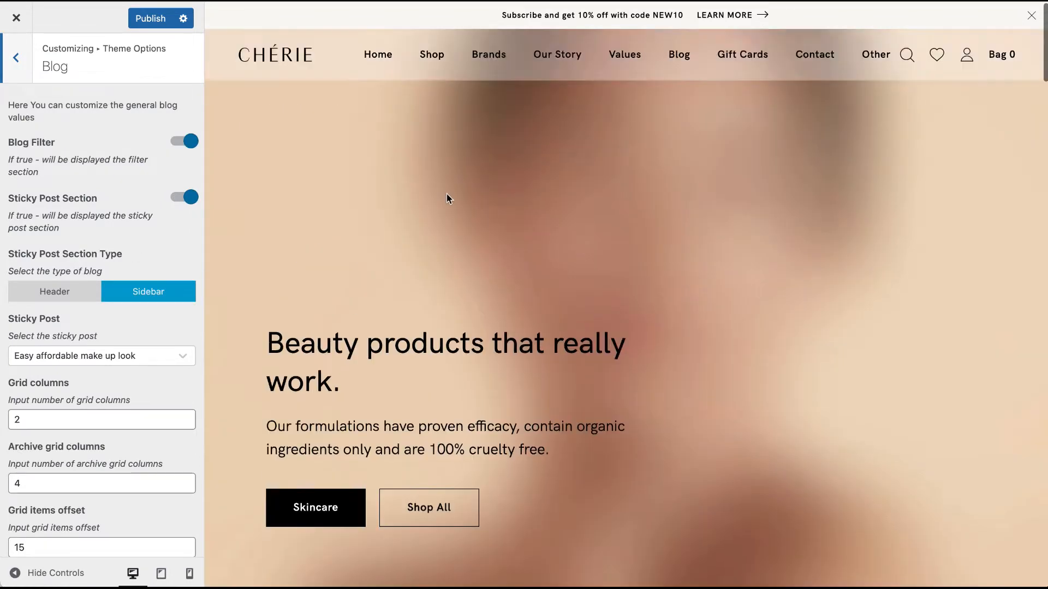
mouse_move(679, 54)
left_click(682, 103)
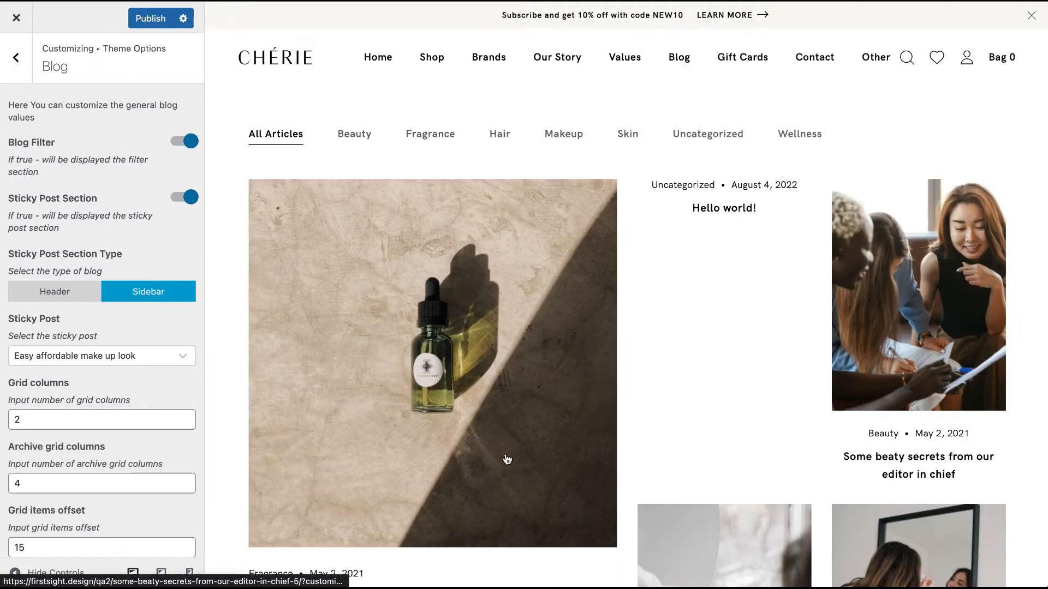
scroll(507, 460, "down", 9)
scroll(507, 459, "down", 4)
scroll(507, 459, "up", 13)
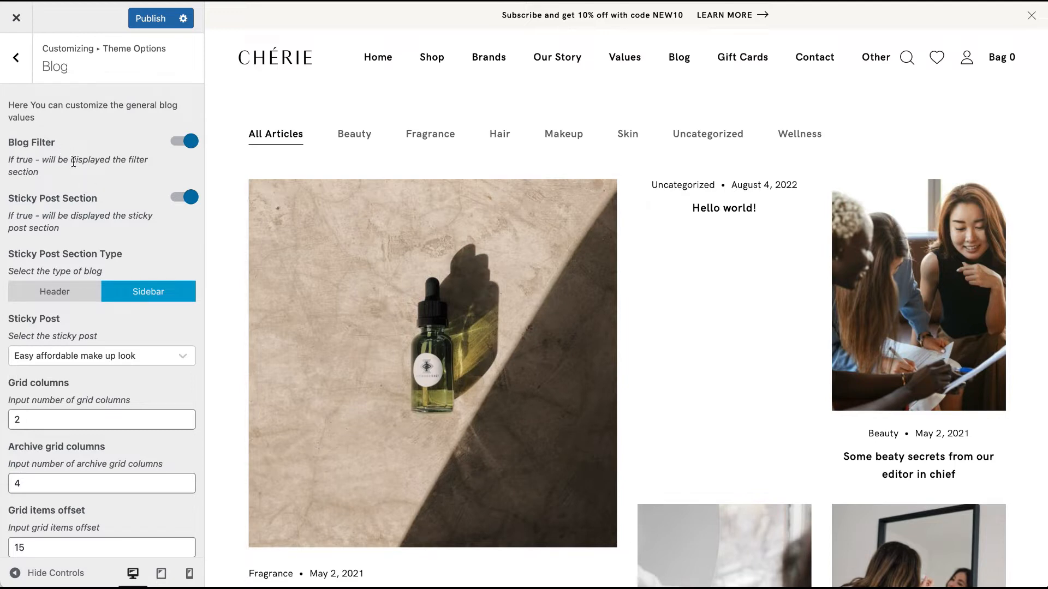
Switch the Blog Filter and the Sticky Post Section off and back on to compare their effect on the blog page.
left_click(178, 145)
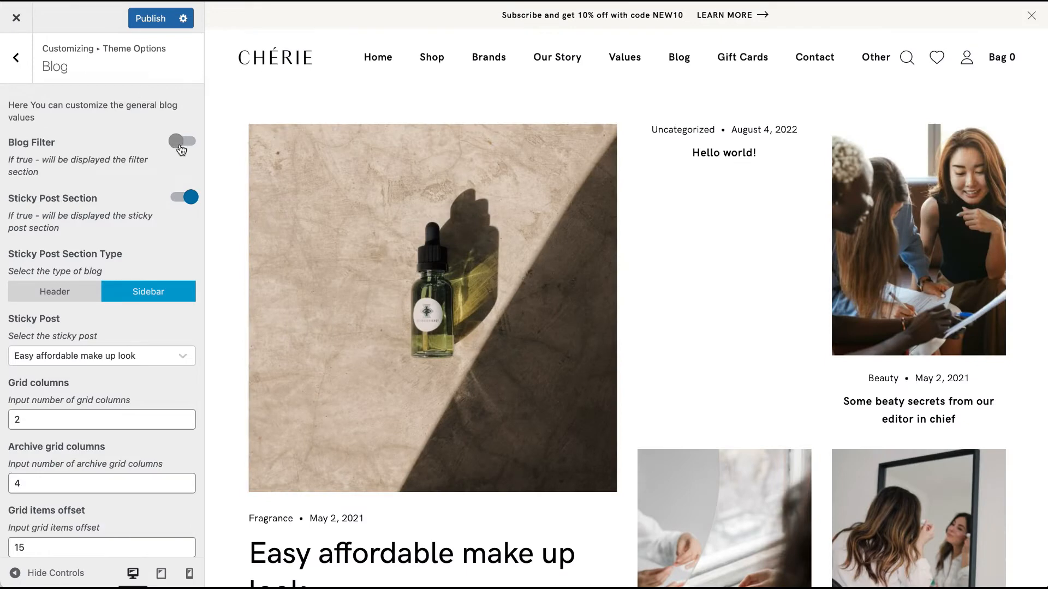
left_click(181, 148)
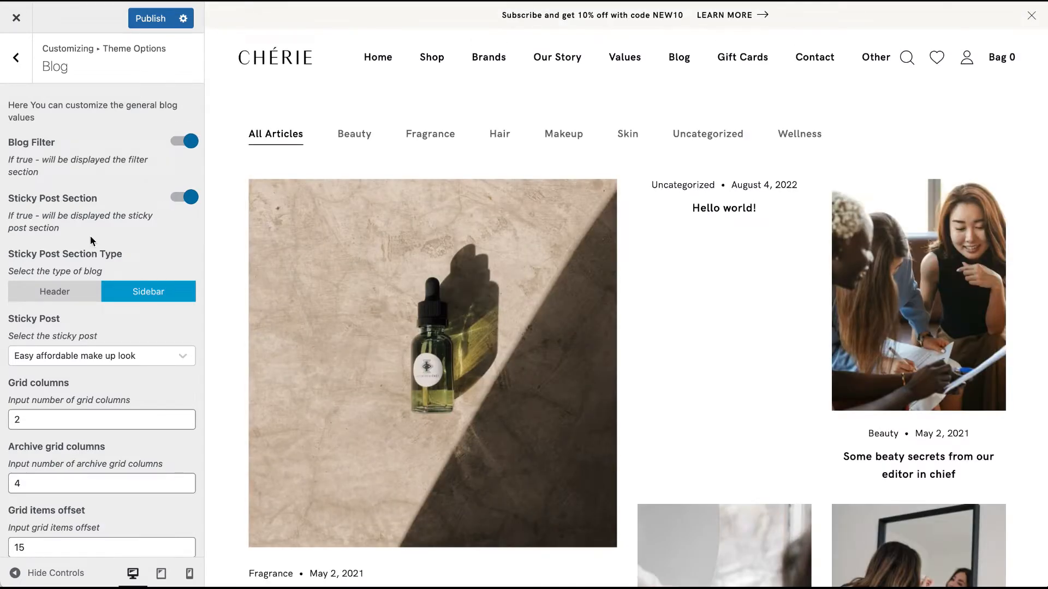
left_click(182, 200)
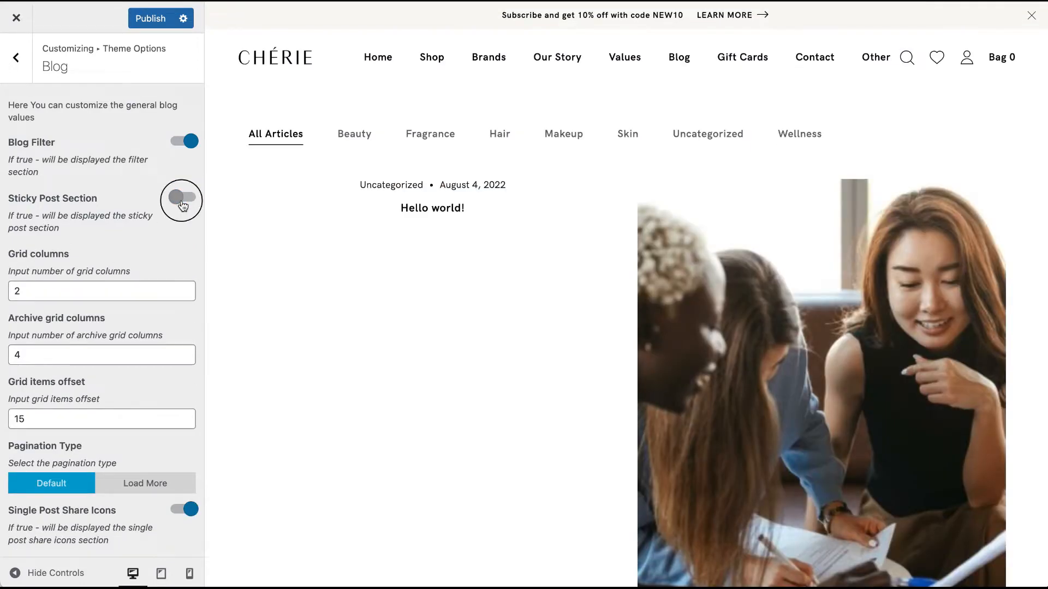
left_click(183, 203)
scroll(423, 187, "down", 2)
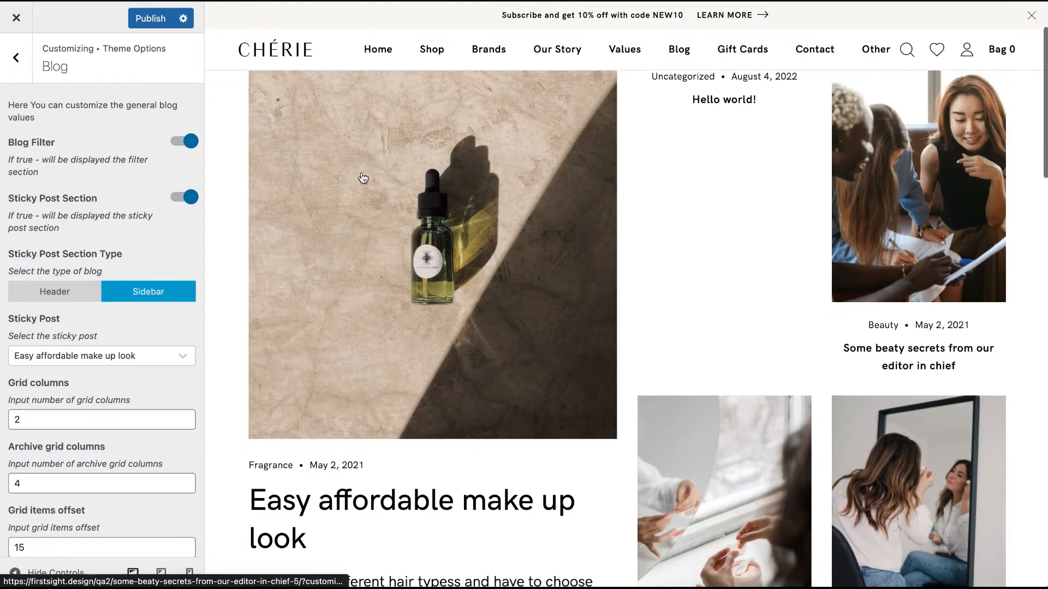
scroll(339, 428, "down", 3)
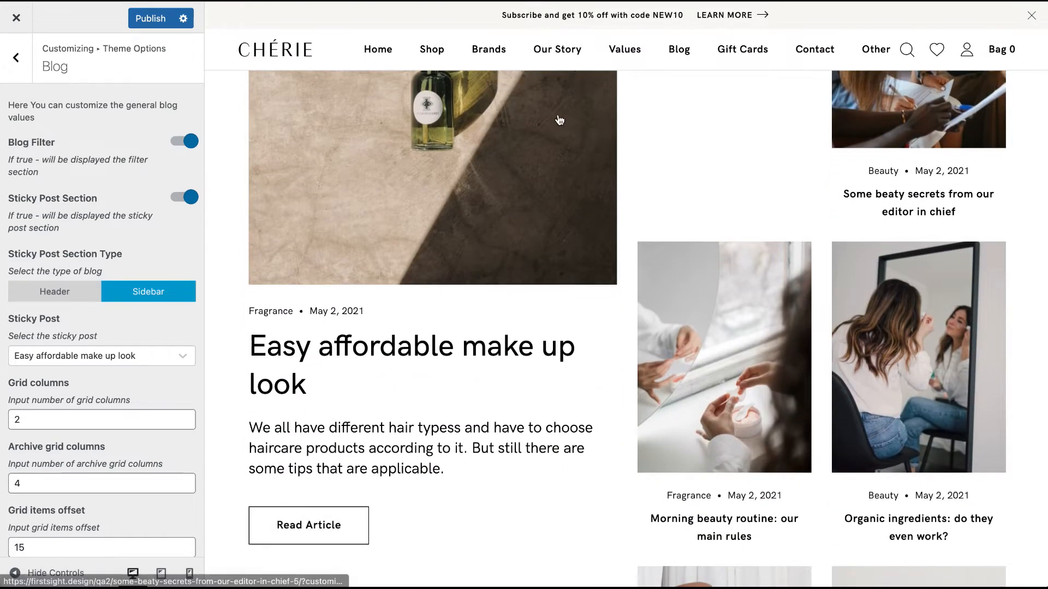
scroll(535, 293, "up", 4)
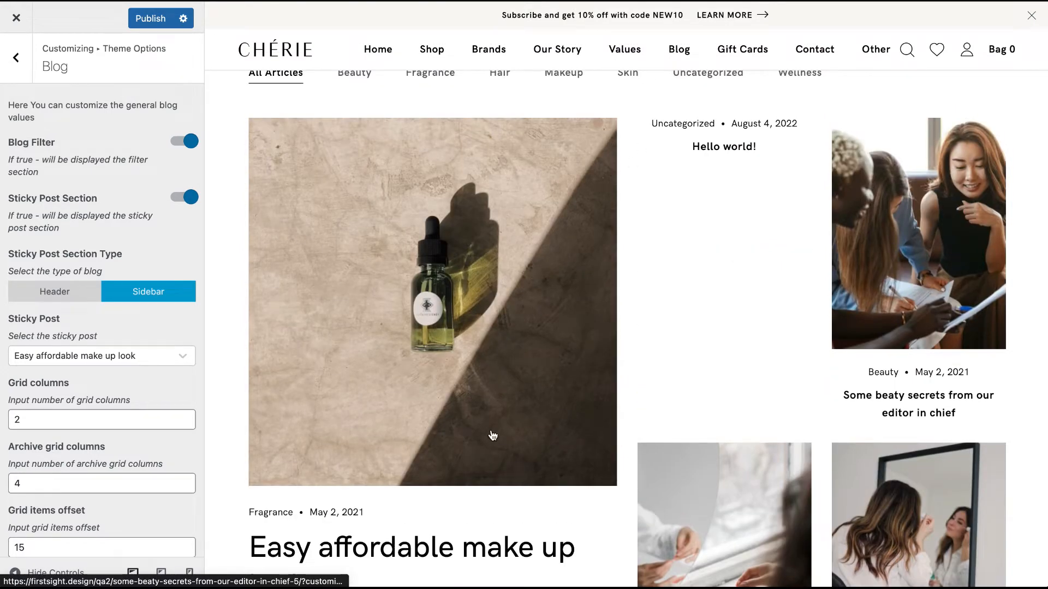
Try the Header type for the sticky post section, check the blog preview, and return it to Sidebar.
scroll(66, 206, "down", 2)
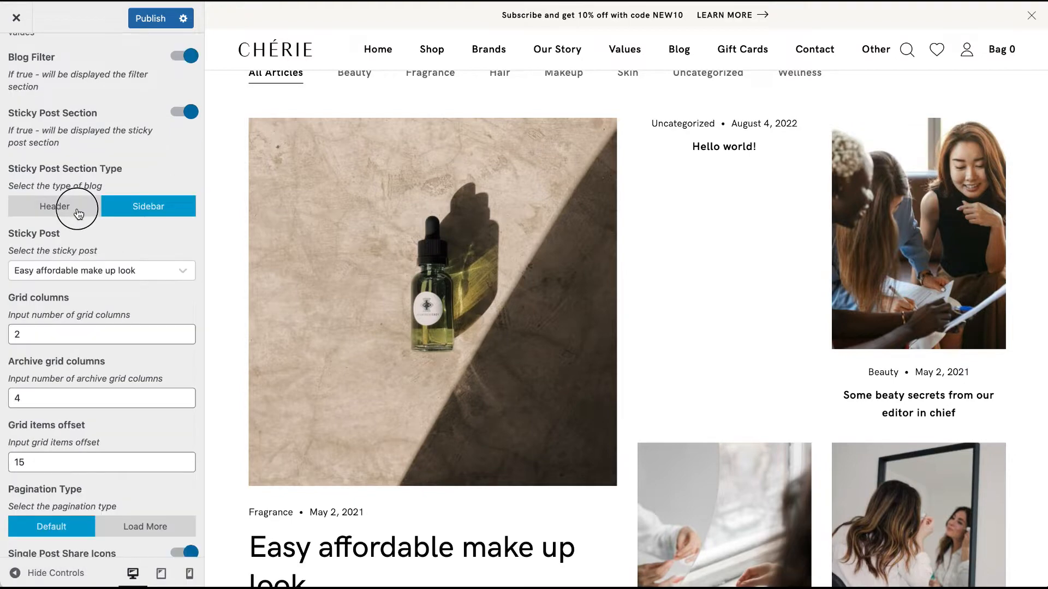
left_click(65, 206)
scroll(77, 208, "up", 2)
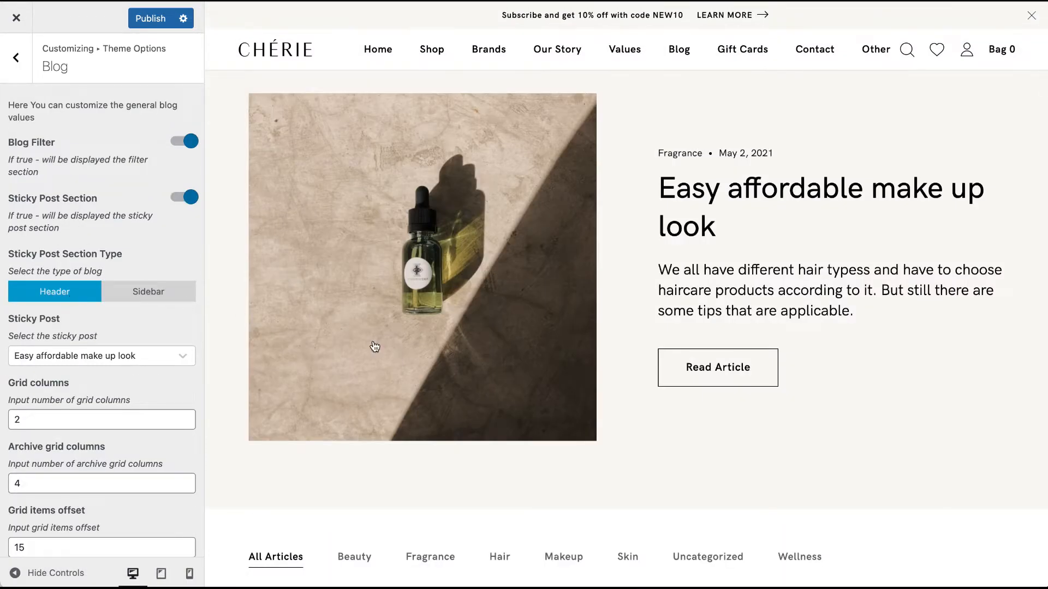
scroll(391, 229, "down", 15)
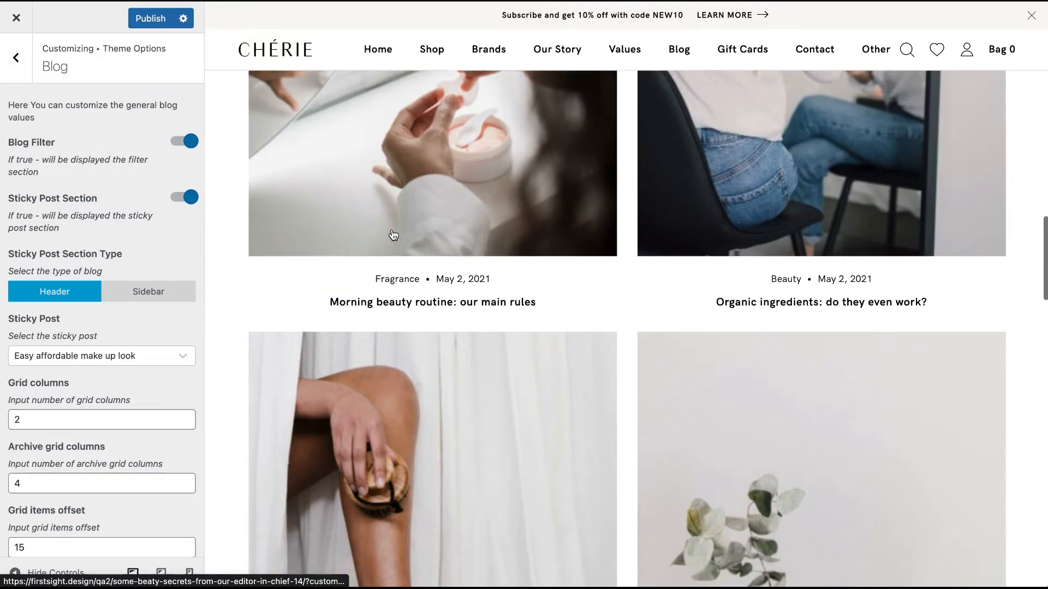
scroll(393, 234, "up", 15)
left_click(169, 293)
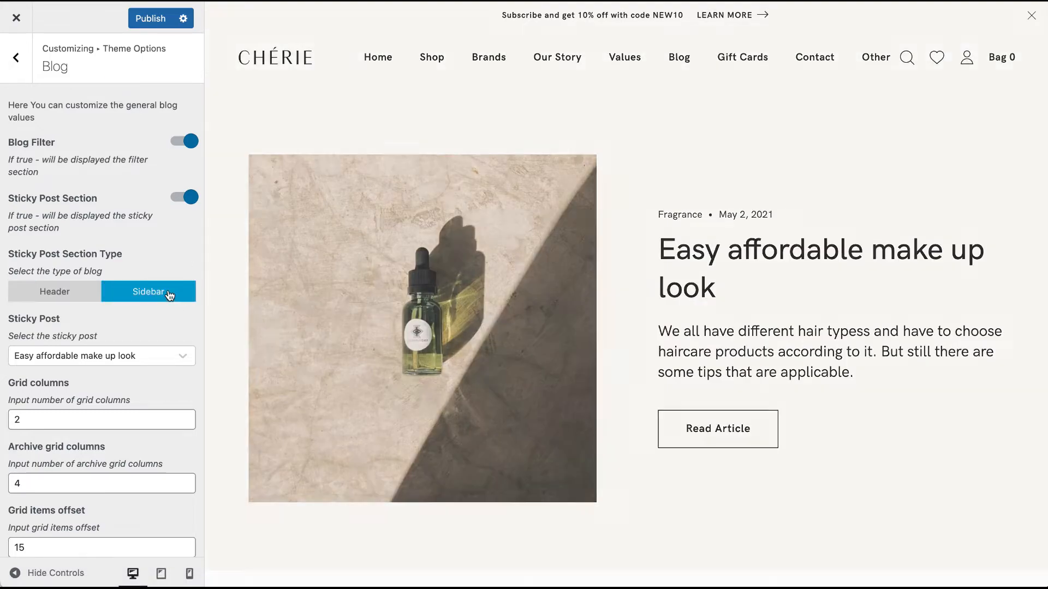
scroll(313, 330, "down", 6)
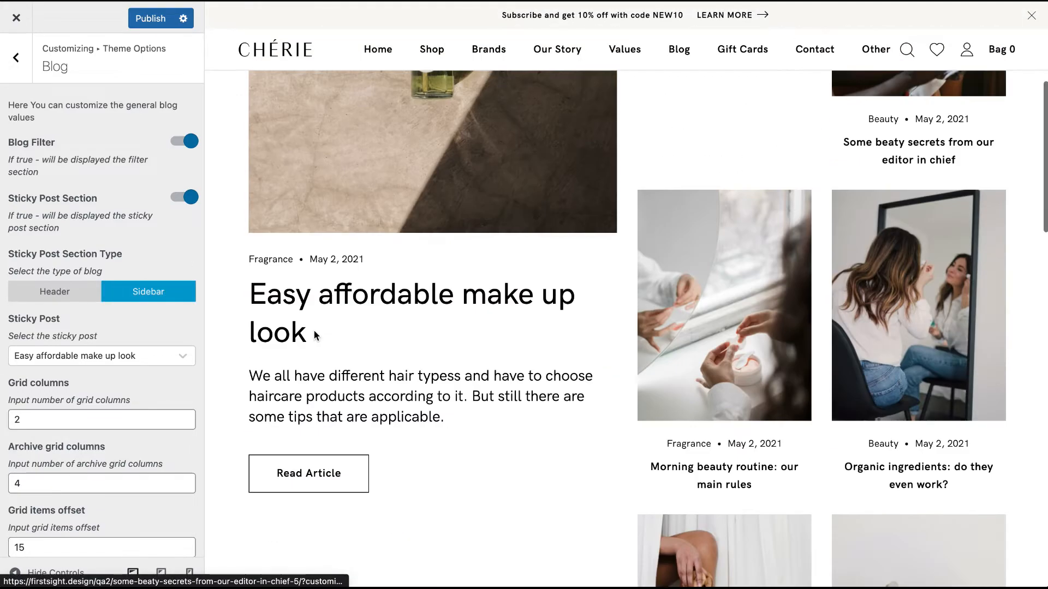
Review the posts offered for Sticky Post without changing the selection, and examine the sidebar layout in the blog preview.
scroll(115, 412, "down", 1)
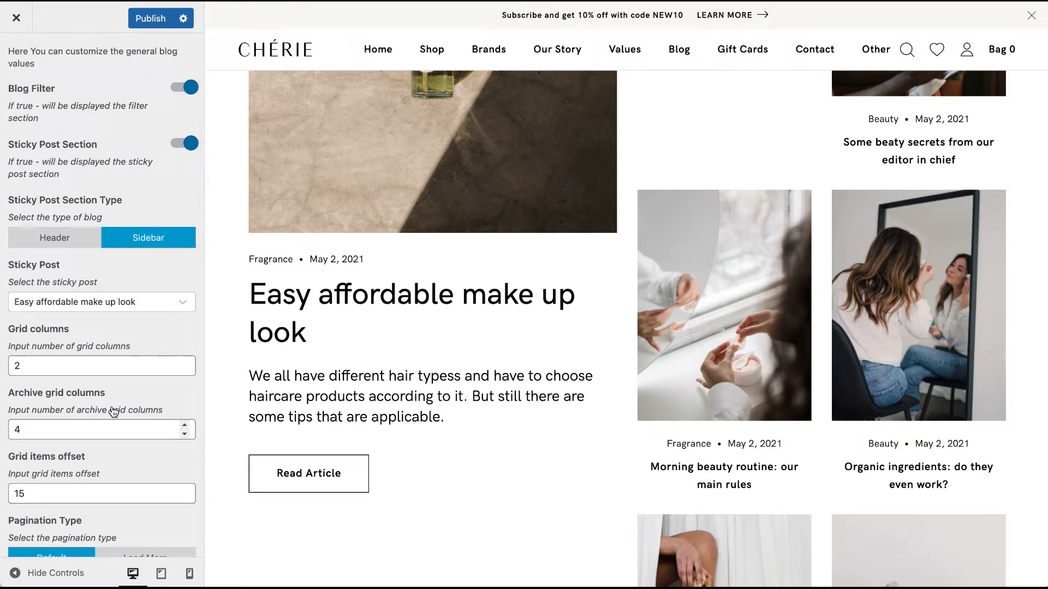
left_click(53, 305)
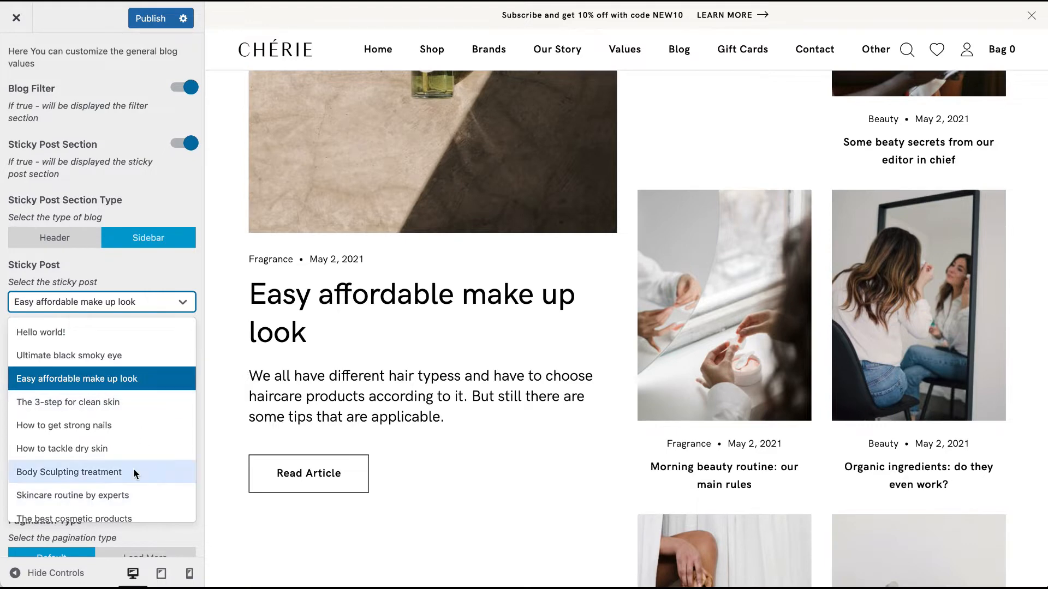
left_click(144, 300)
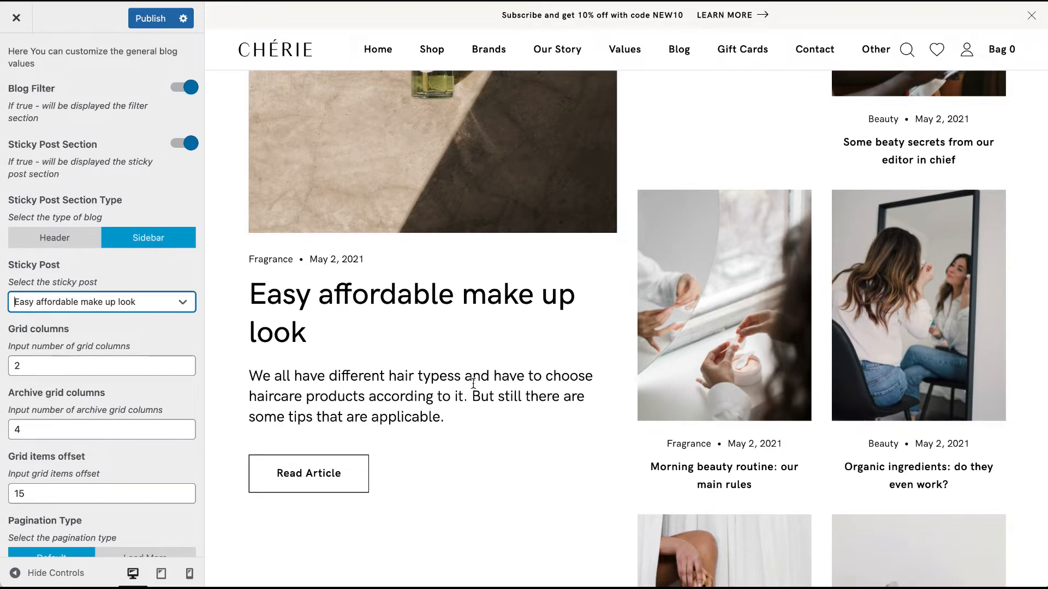
scroll(473, 387, "down", 5)
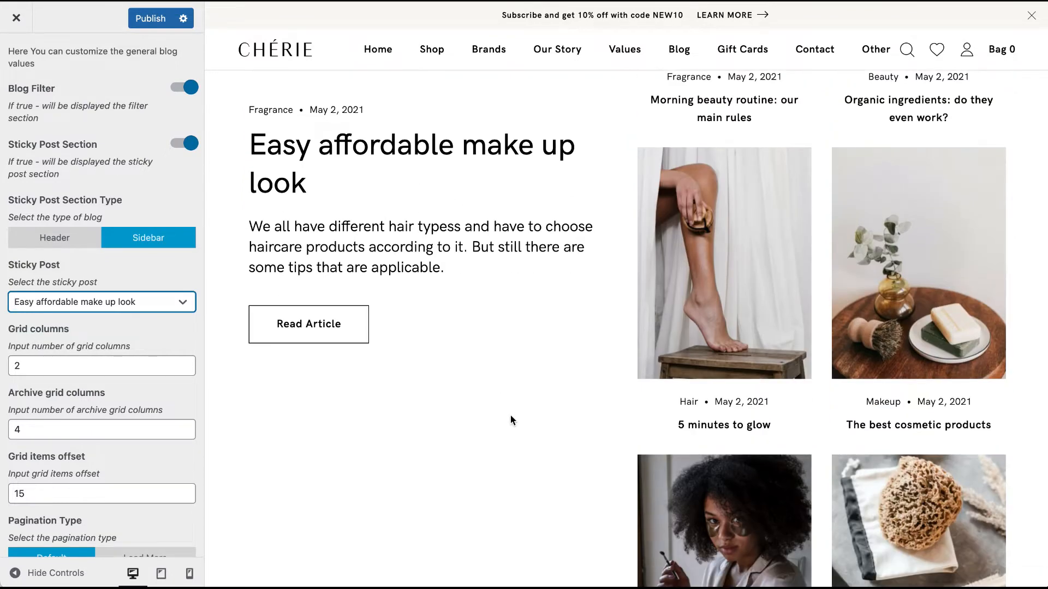
scroll(840, 393, "down", 4)
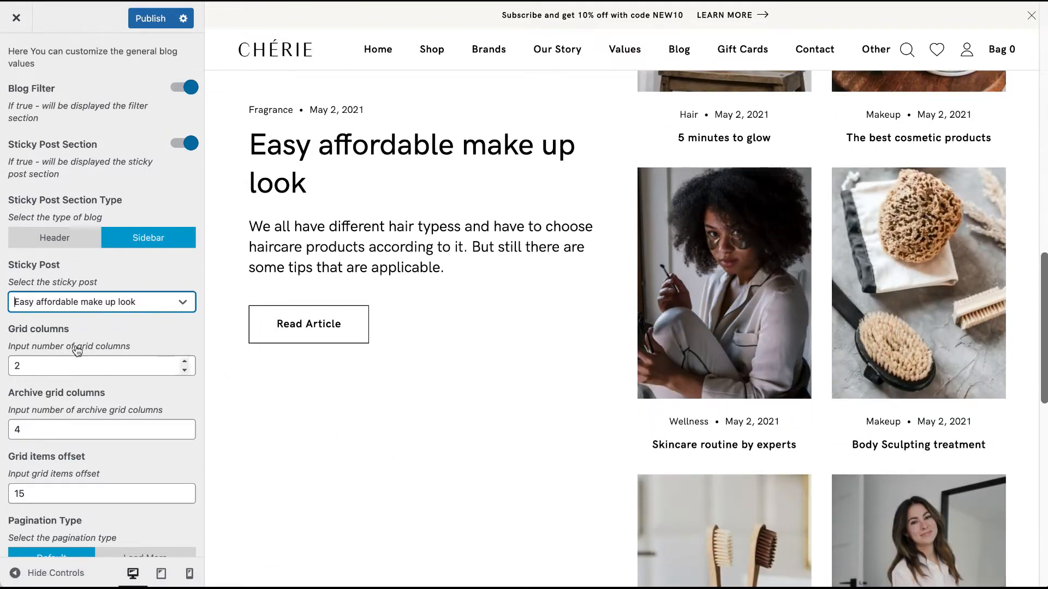
Set the Sticky Post Section Type to Header and check the article grid in the preview.
left_click(71, 244)
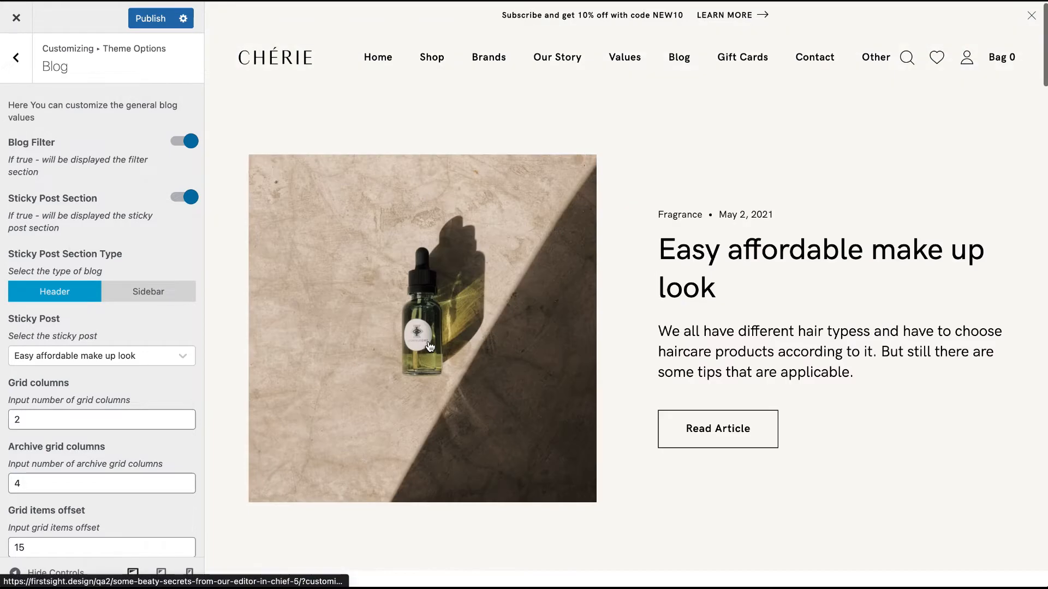
scroll(456, 435, "down", 10)
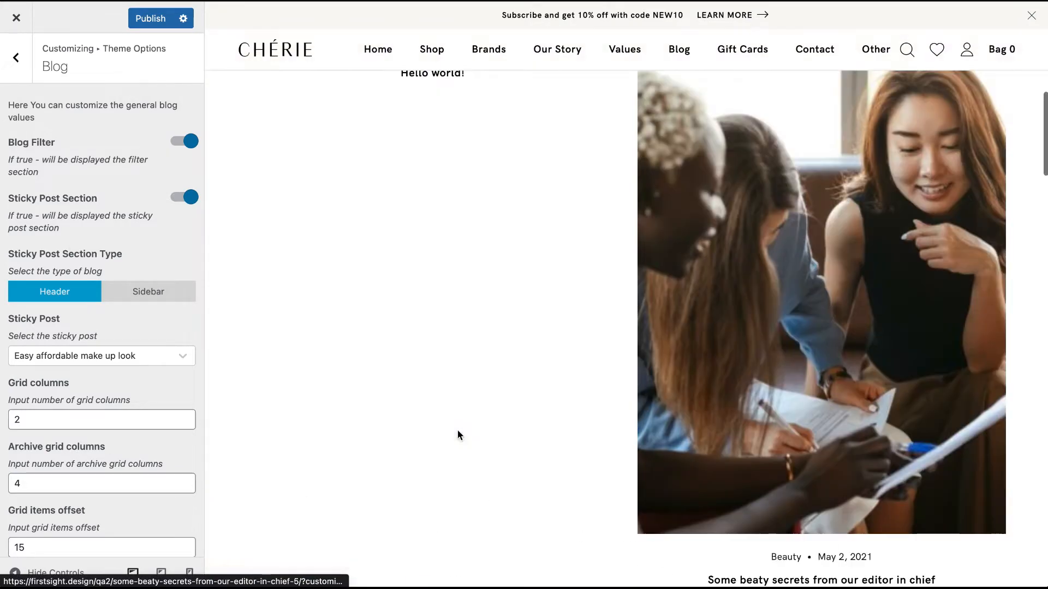
scroll(414, 375, "up", 3)
Set the blog's Grid columns to 4 and check the article grid in the preview.
left_click_drag(54, 419, 3, 420)
type("4")
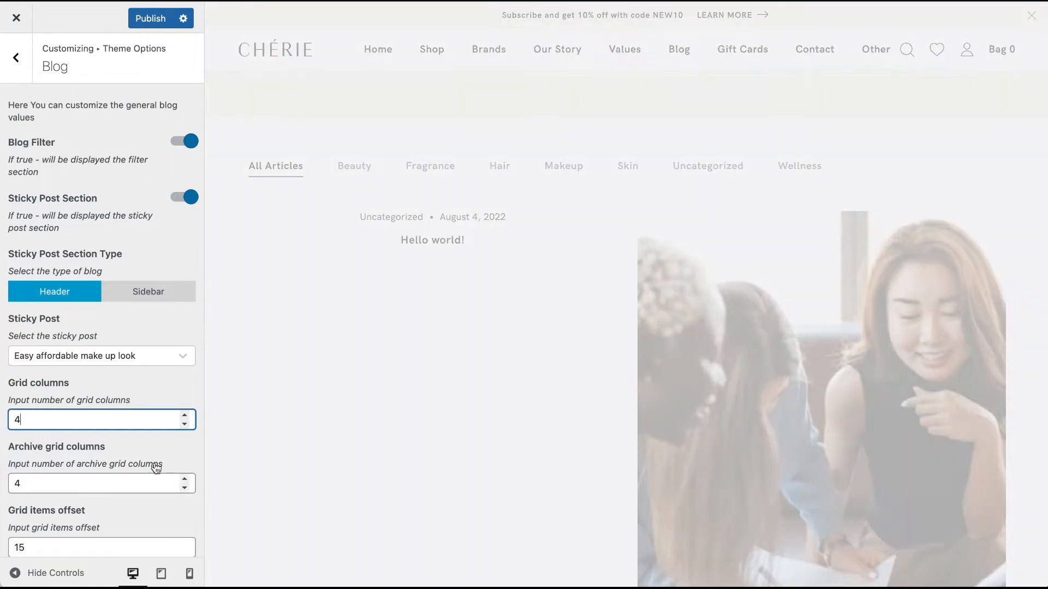
scroll(423, 410, "down", 5)
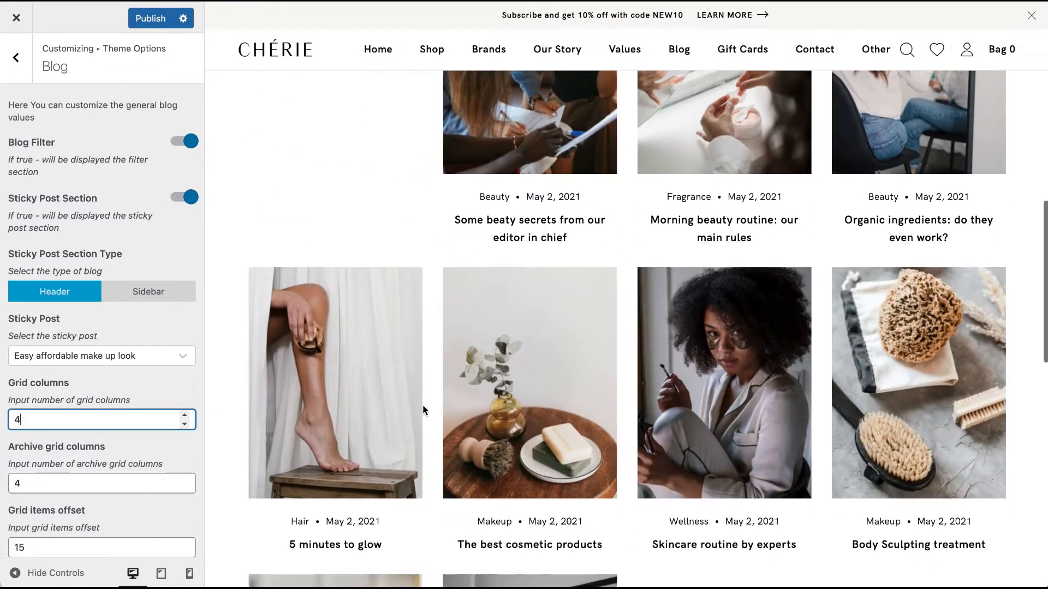
scroll(100, 425, "down", 3)
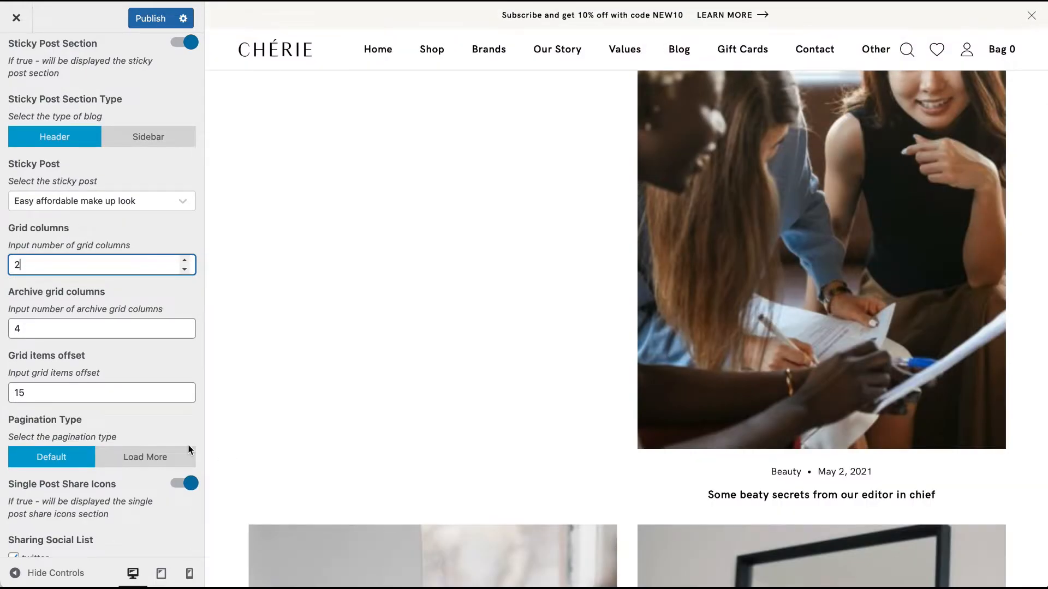
Try the Load More pagination type for the blog, check it below the article grid, and return it to Default.
scroll(185, 437, "down", 2)
scroll(397, 411, "down", 10)
scroll(397, 410, "down", 4)
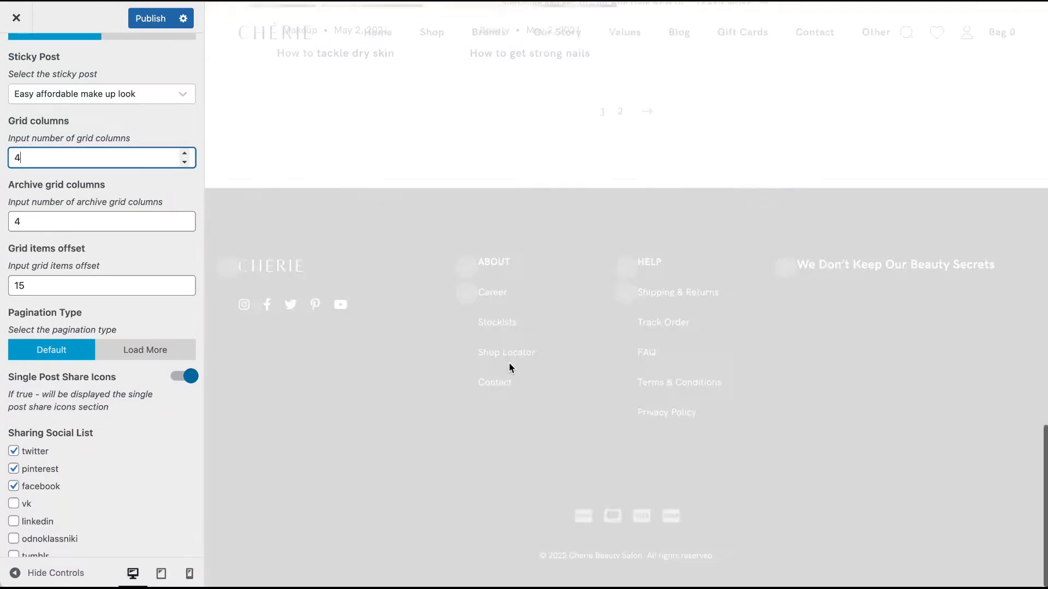
scroll(511, 368, "up", 8)
scroll(512, 369, "down", 4)
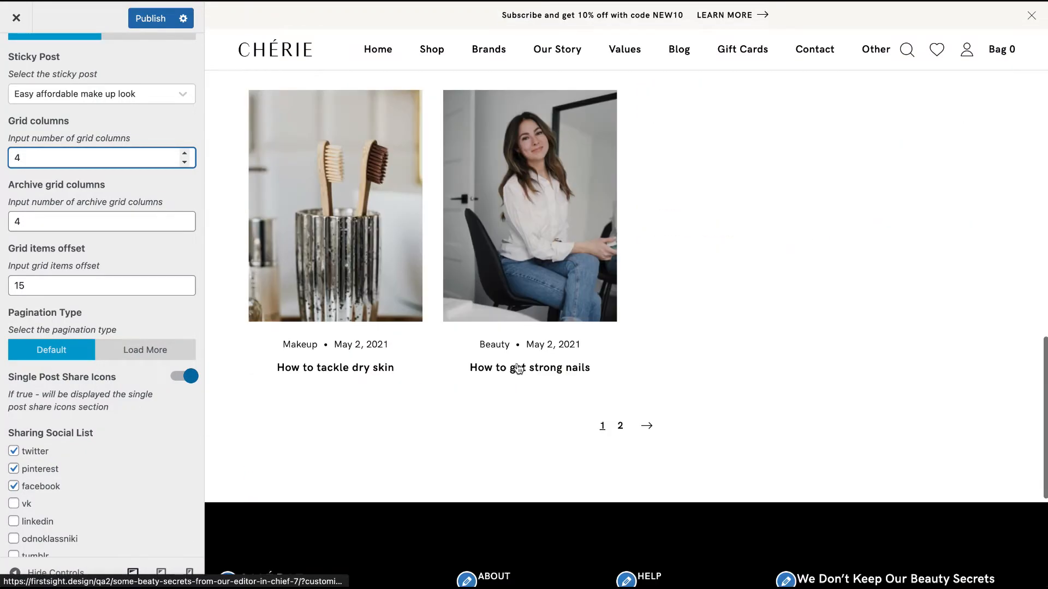
left_click(158, 349)
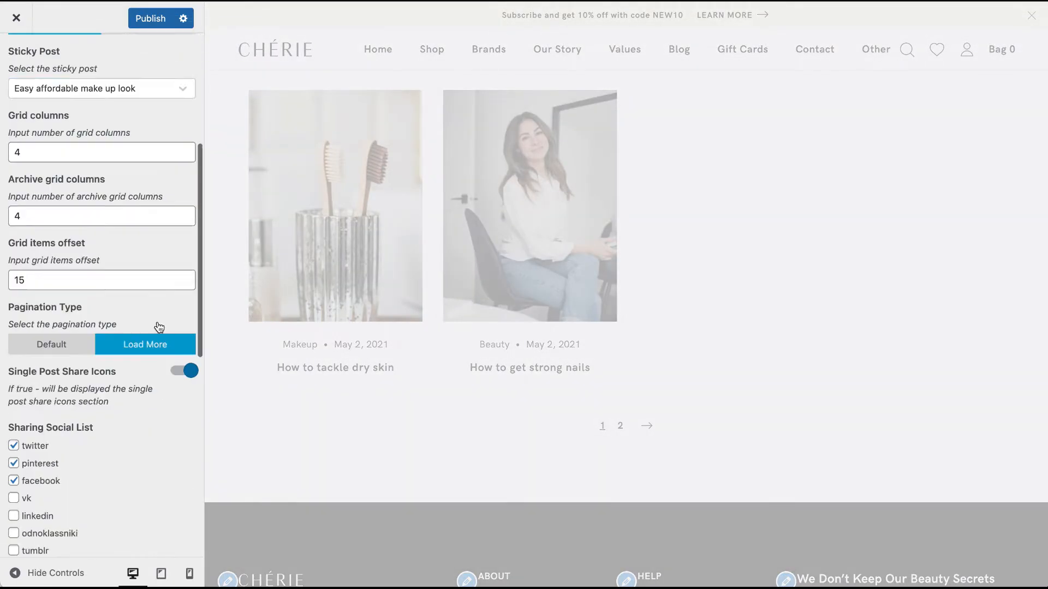
scroll(158, 322, "down", 3)
scroll(72, 164, "up", 8)
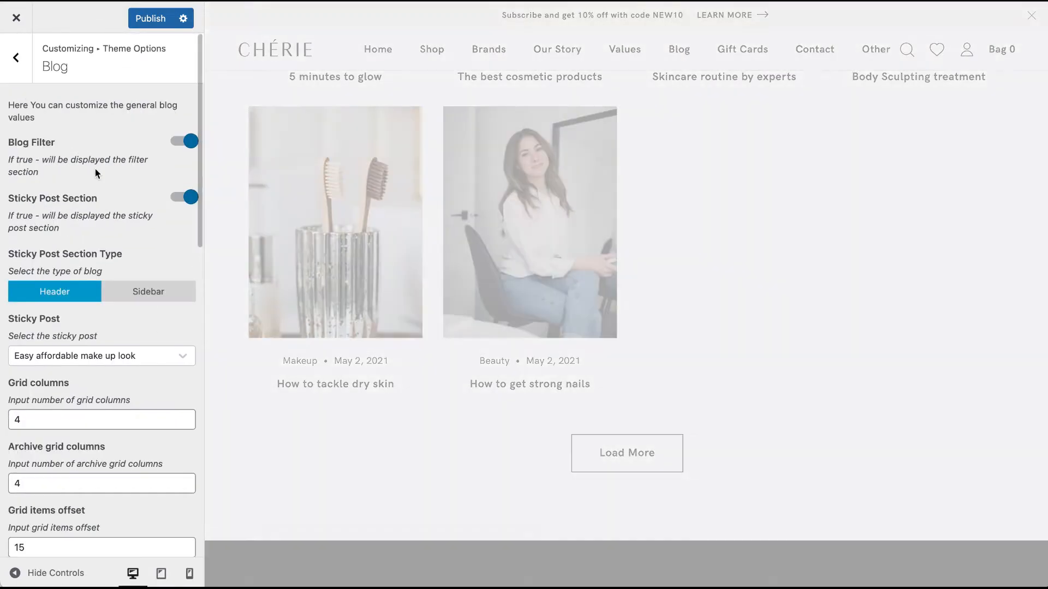
scroll(146, 538, "down", 7)
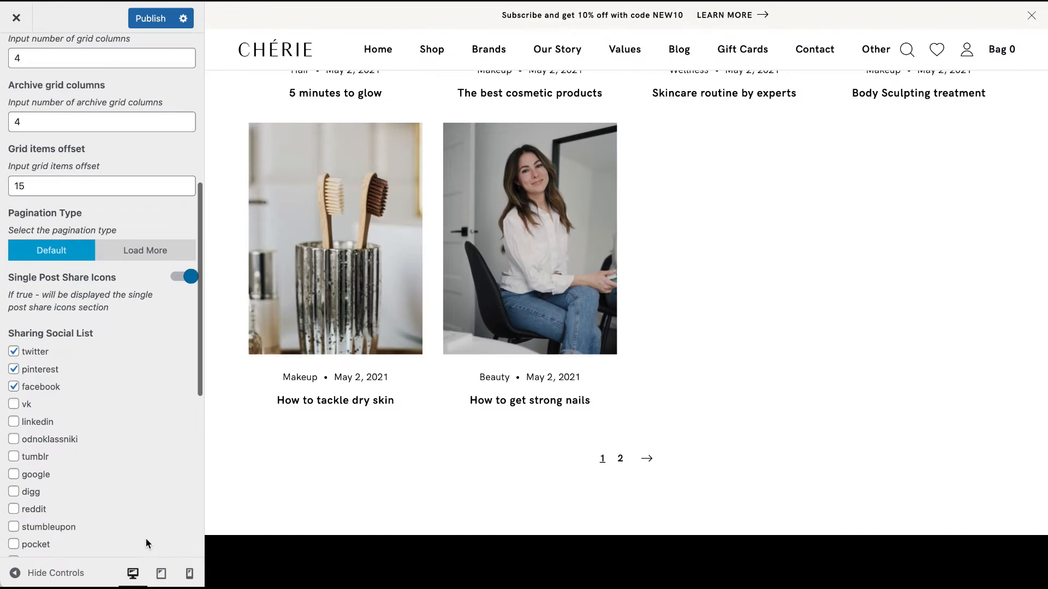
Publish the blog settings and check the sticky post header, category filter and article grid in the preview.
scroll(352, 370, "up", 10)
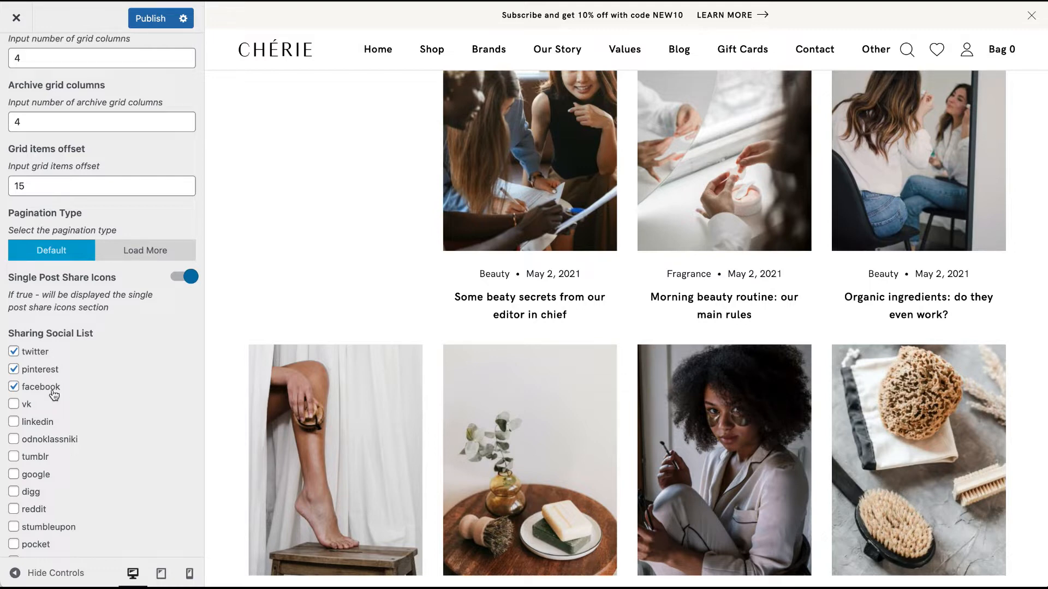
scroll(163, 269, "up", 7)
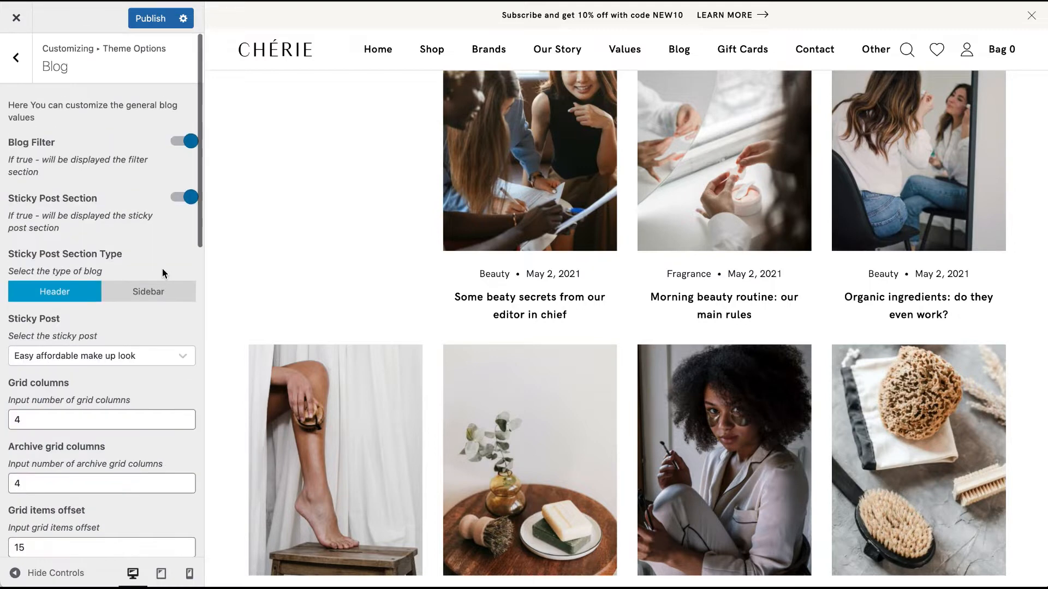
left_click(153, 24)
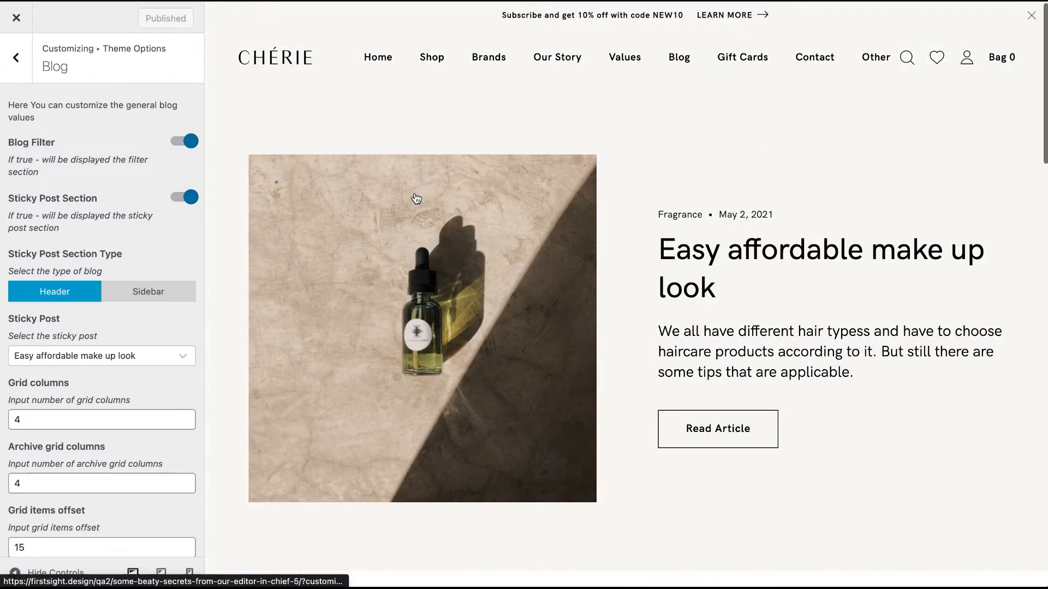
scroll(415, 194, "down", 8)
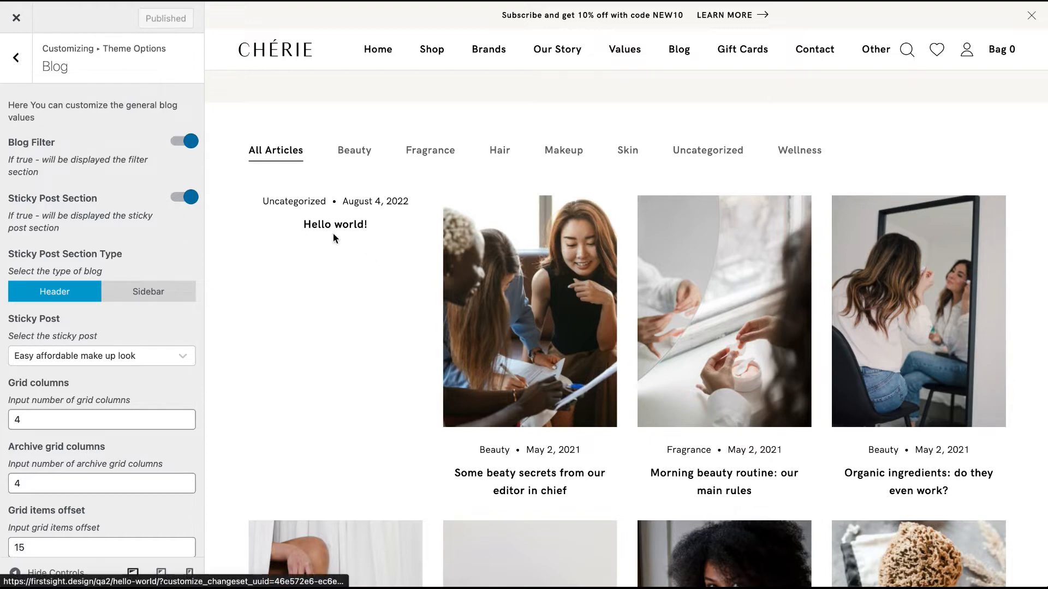
Review the Career theme options and return to the Theme Options list.
left_click(29, 71)
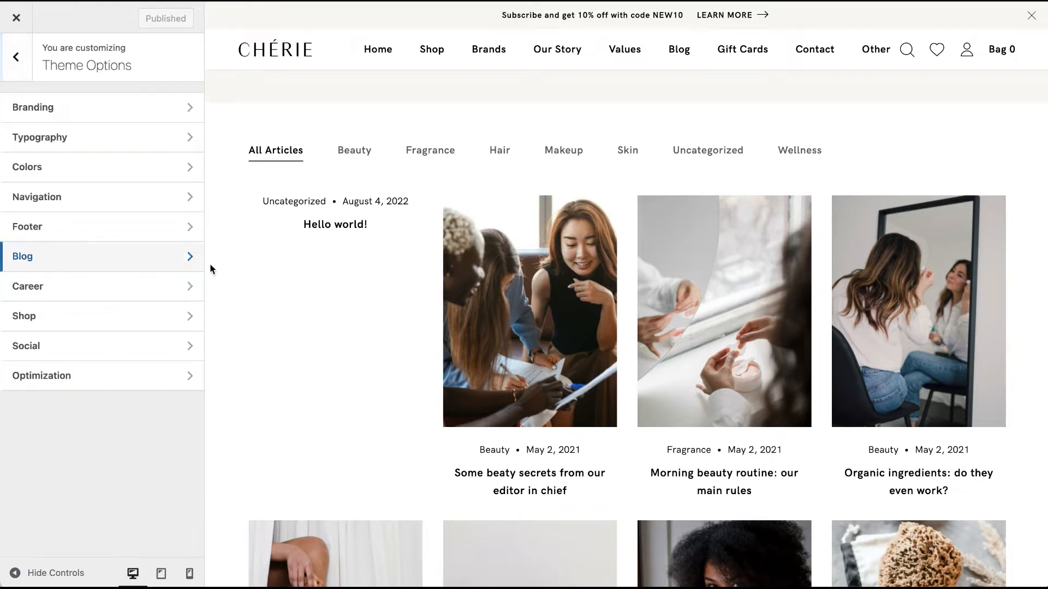
left_click(141, 284)
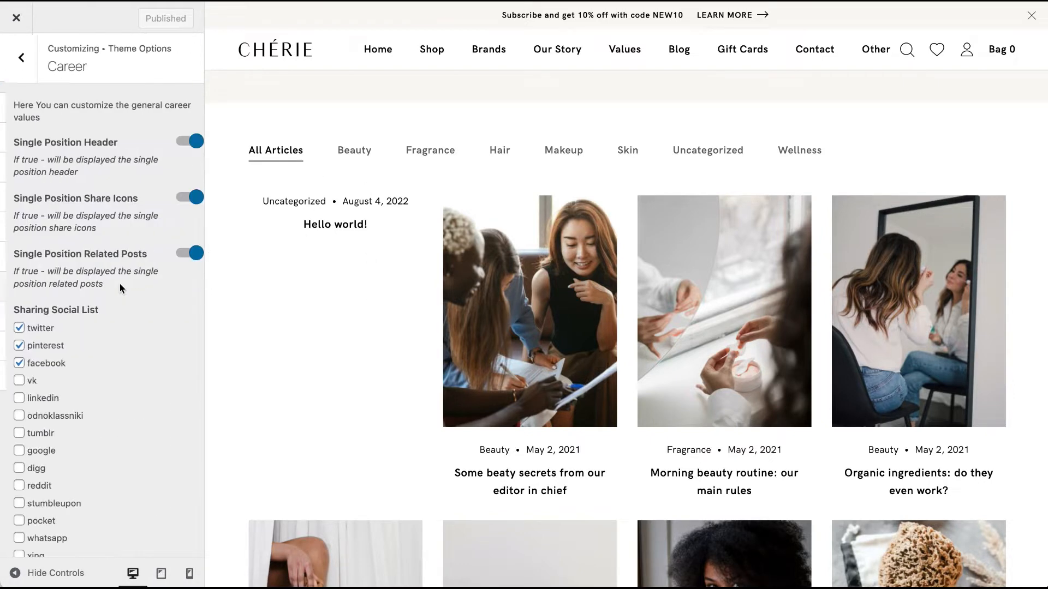
left_click(22, 69)
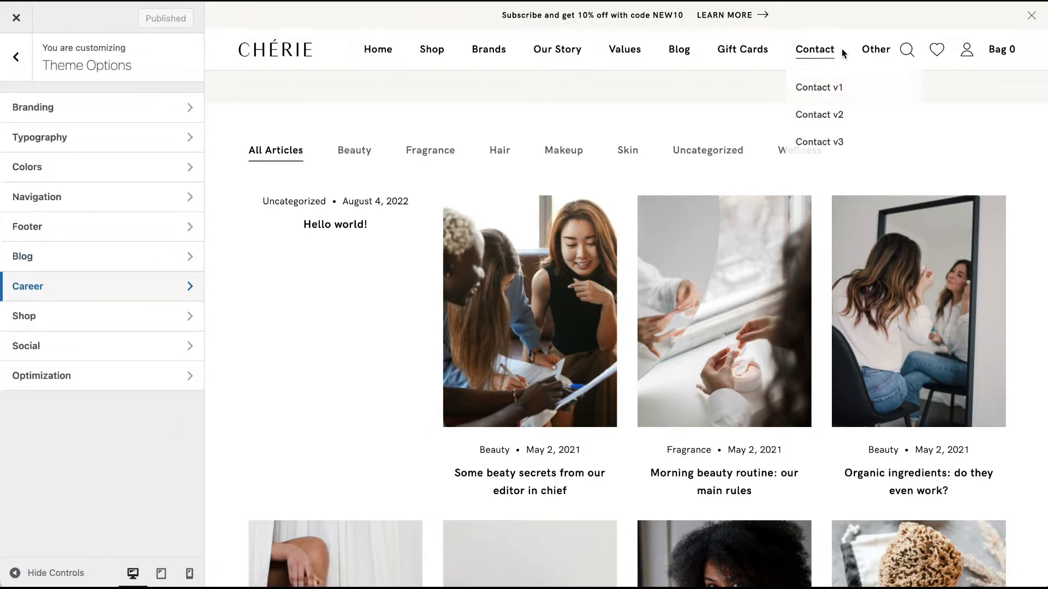
Open the site's Career page listed under Other and bring up its Career theme options in the customizer.
mouse_move(874, 53)
left_click(875, 92)
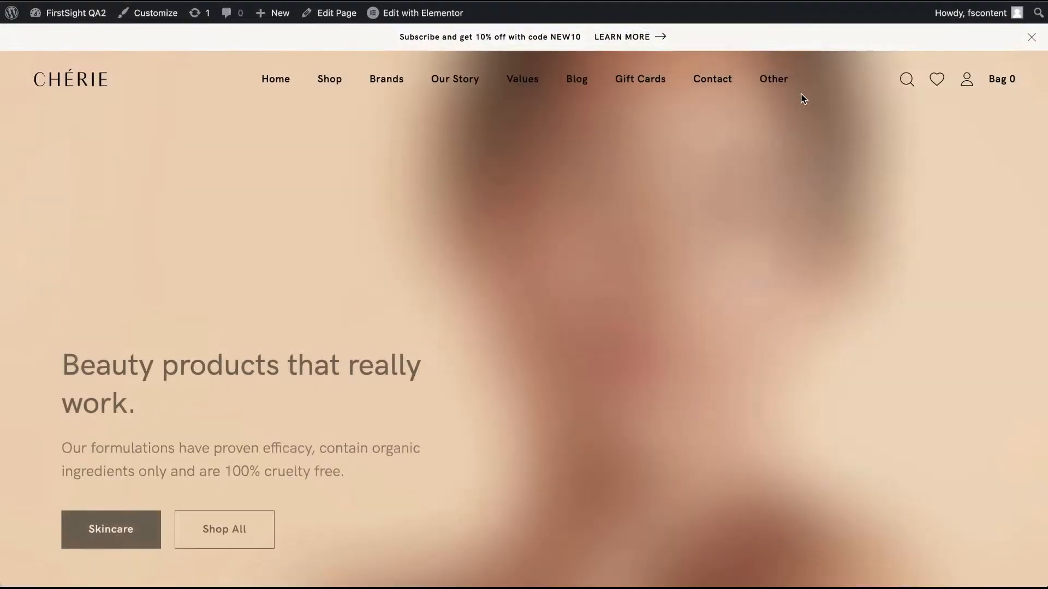
mouse_move(781, 82)
left_click(777, 125)
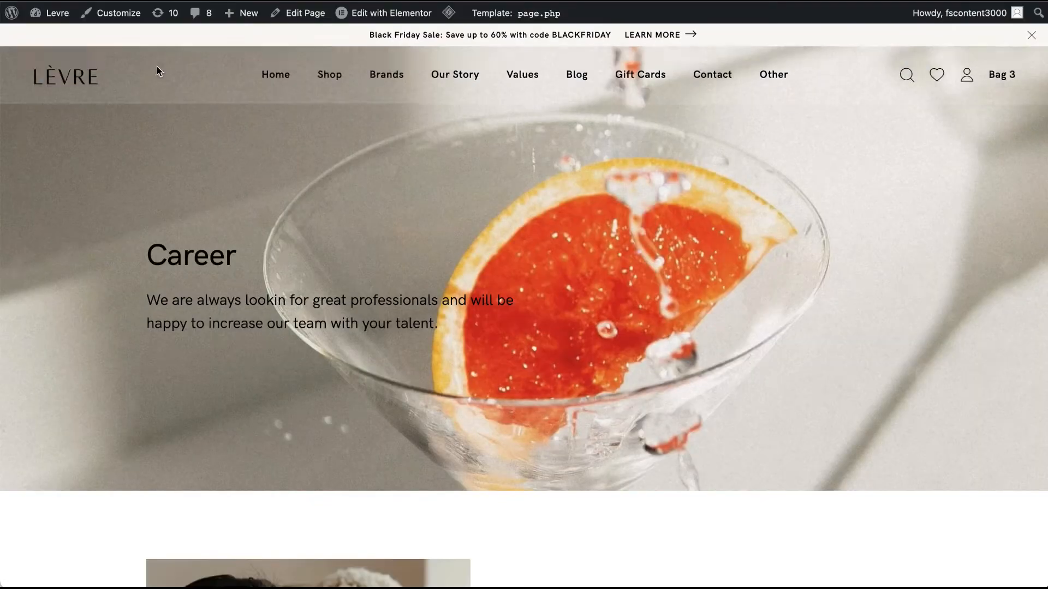
left_click(134, 18)
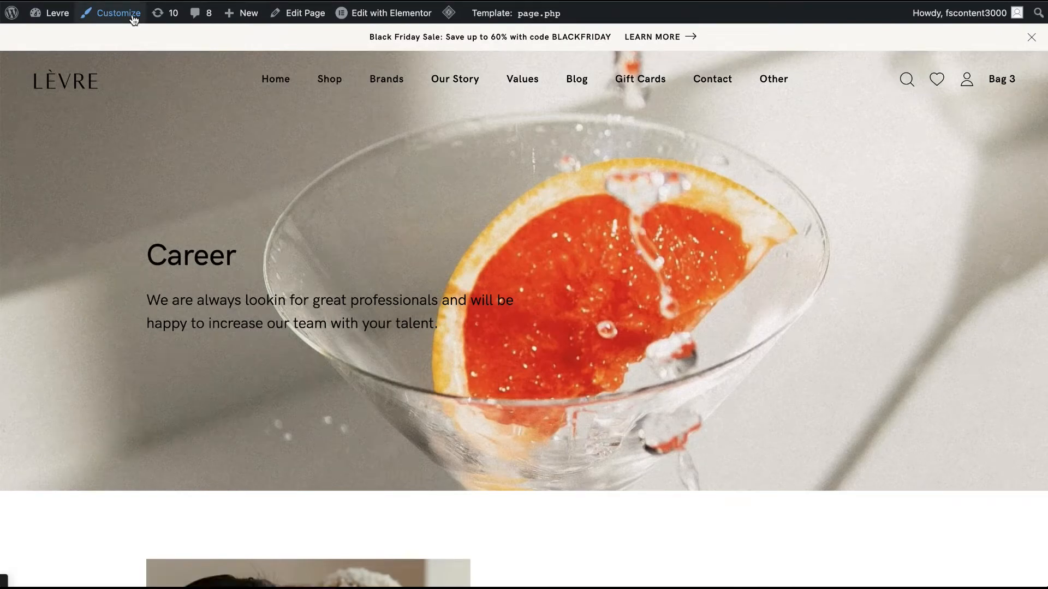
left_click(114, 172)
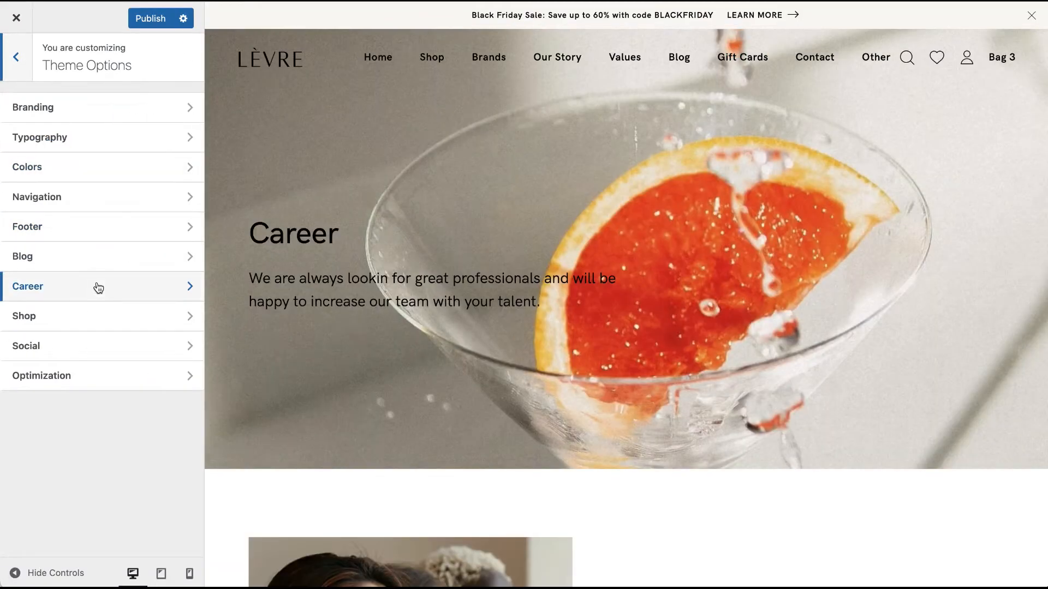
left_click(96, 286)
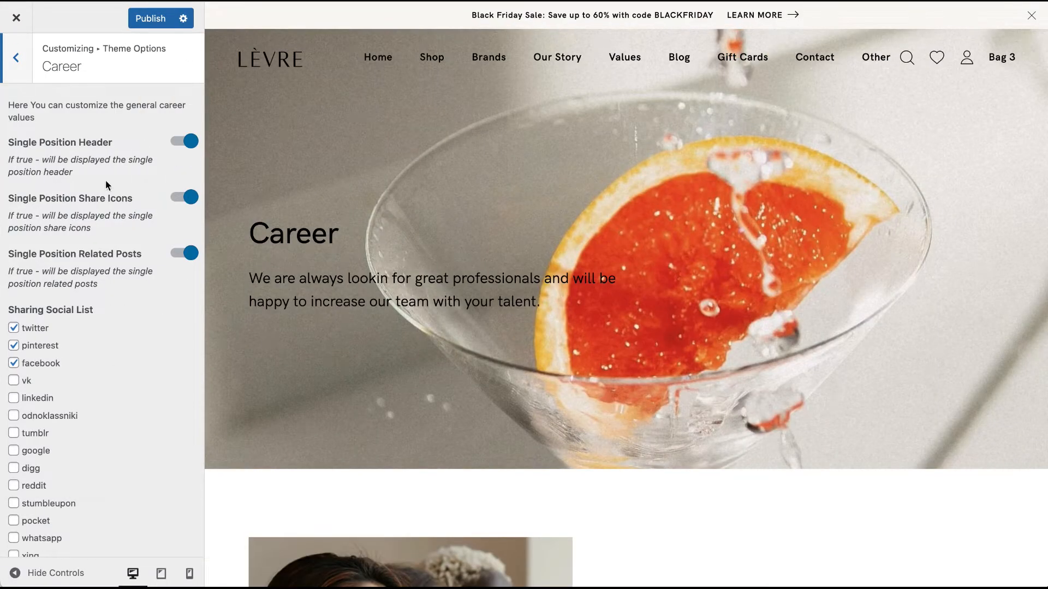
Examine the Career page preview, including its hero header, Notes on culture section and Position List.
scroll(451, 381, "down", 15)
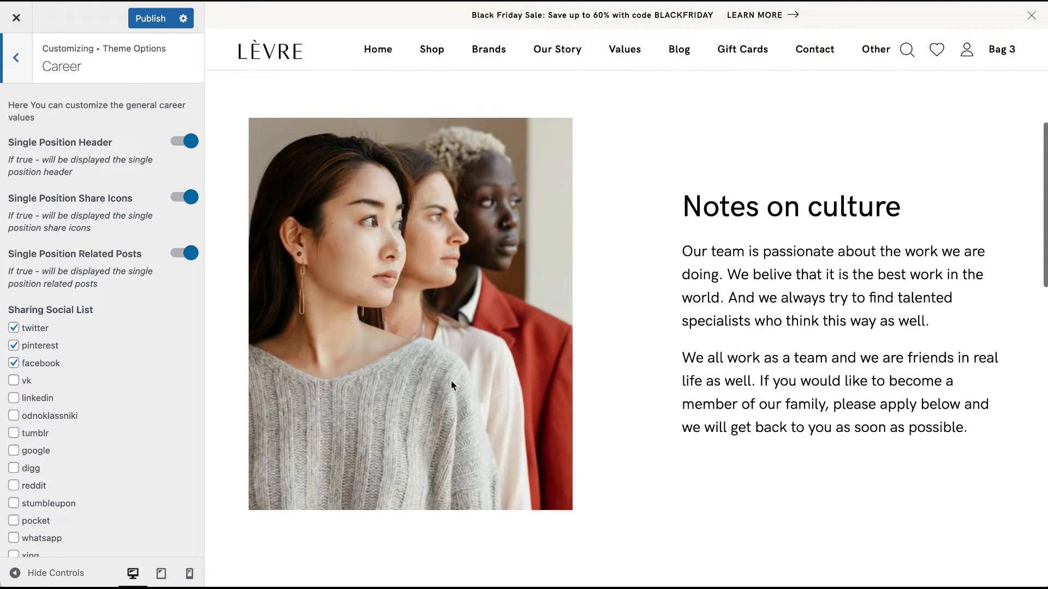
scroll(451, 381, "up", 2)
scroll(450, 381, "down", 4)
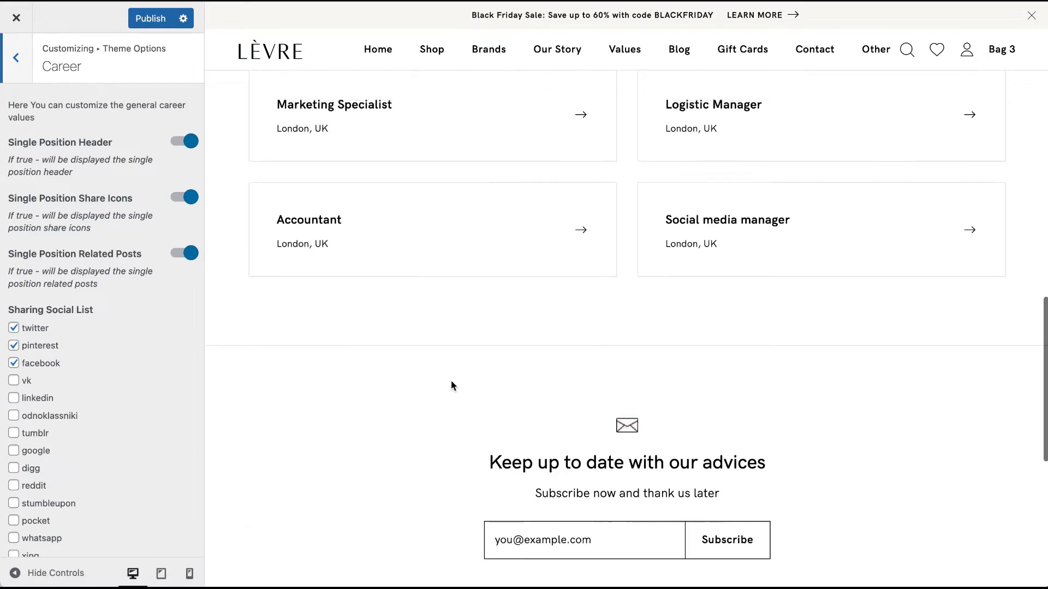
scroll(450, 381, "up", 10)
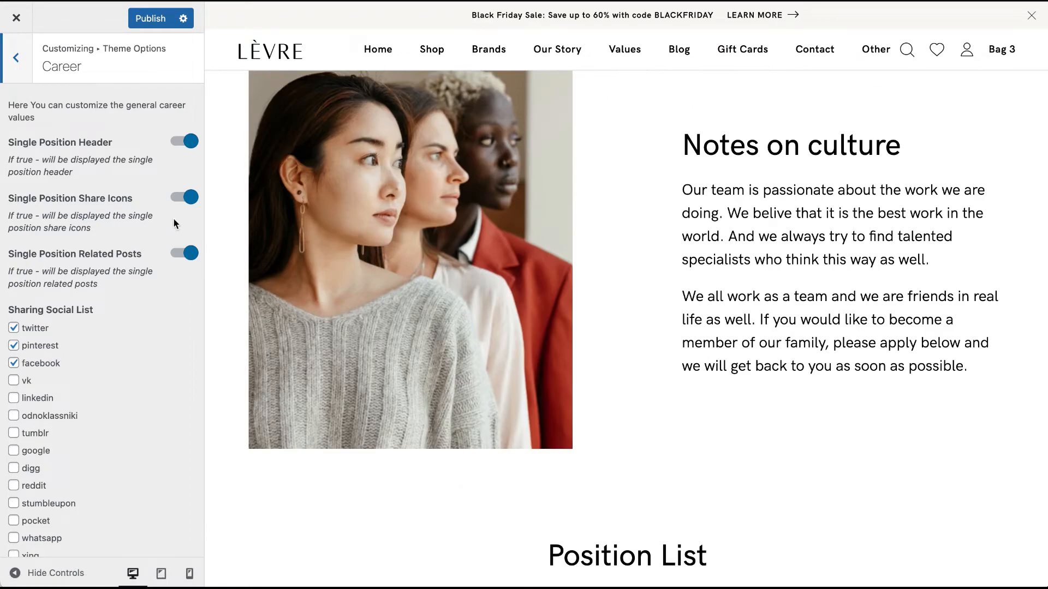
scroll(440, 288, "up", 10)
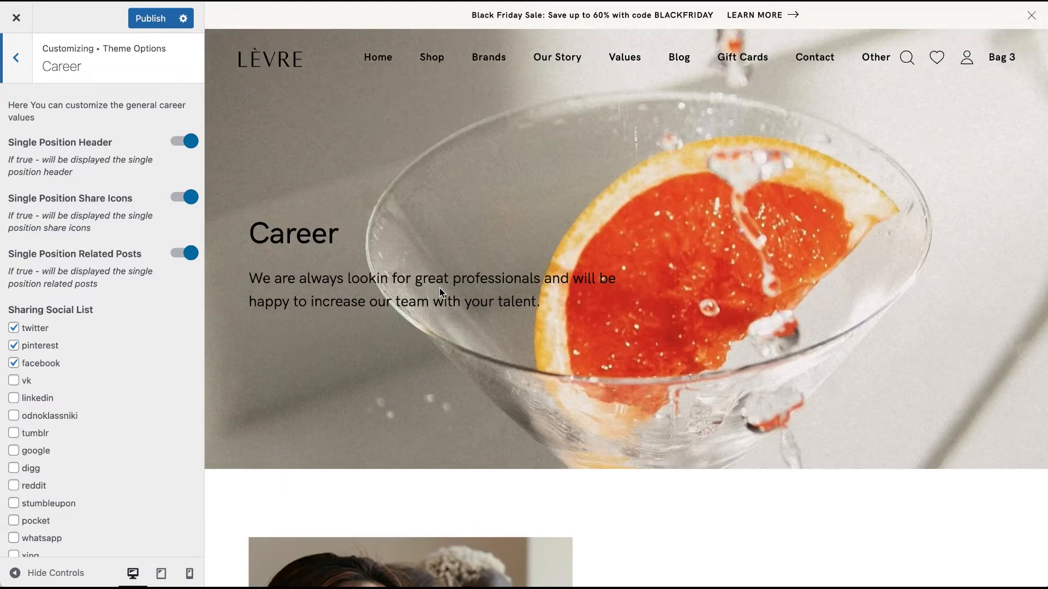
scroll(440, 289, "down", 15)
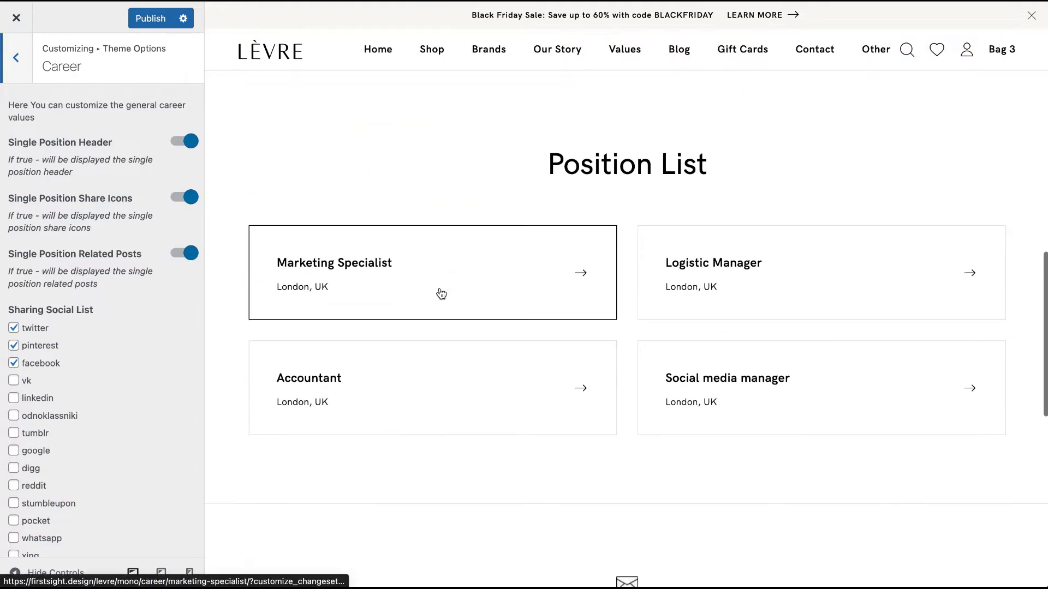
scroll(444, 491, "up", 10)
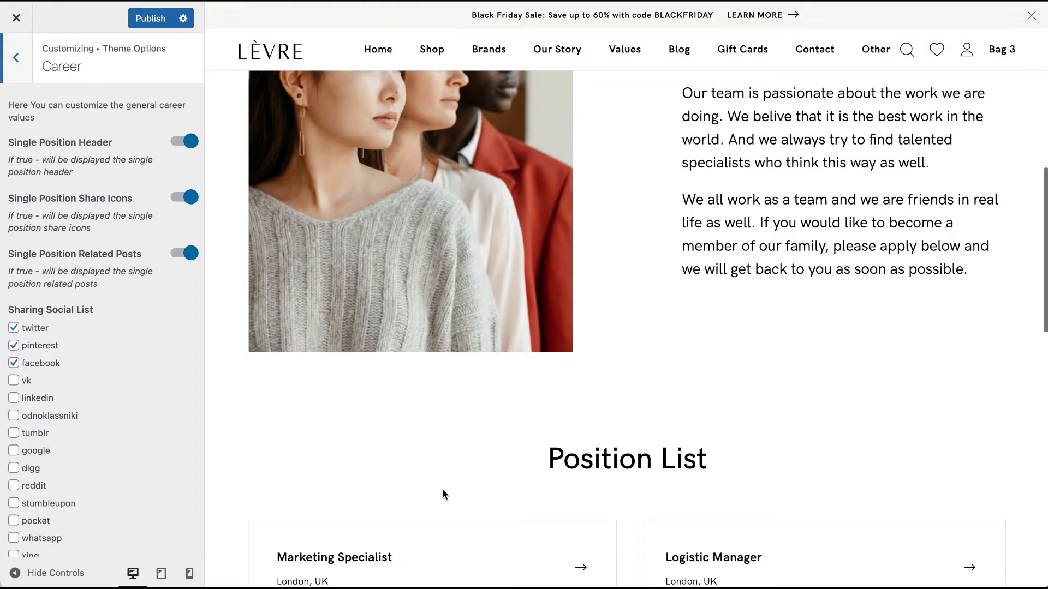
scroll(443, 489, "up", 1)
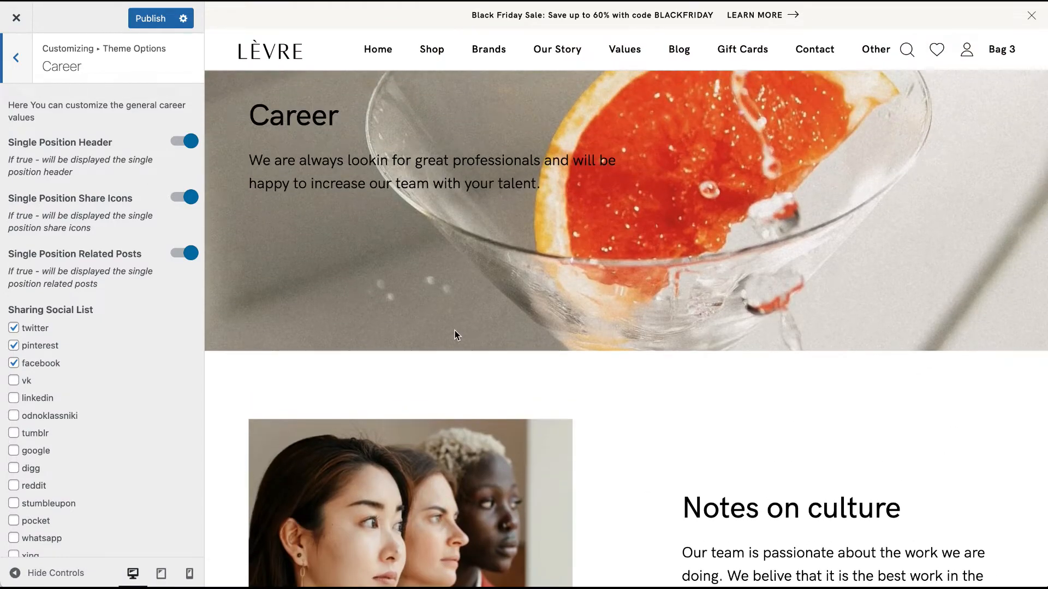
Open the Shop theme options with the Shop page in the preview and look through the available shop settings.
left_click(17, 59)
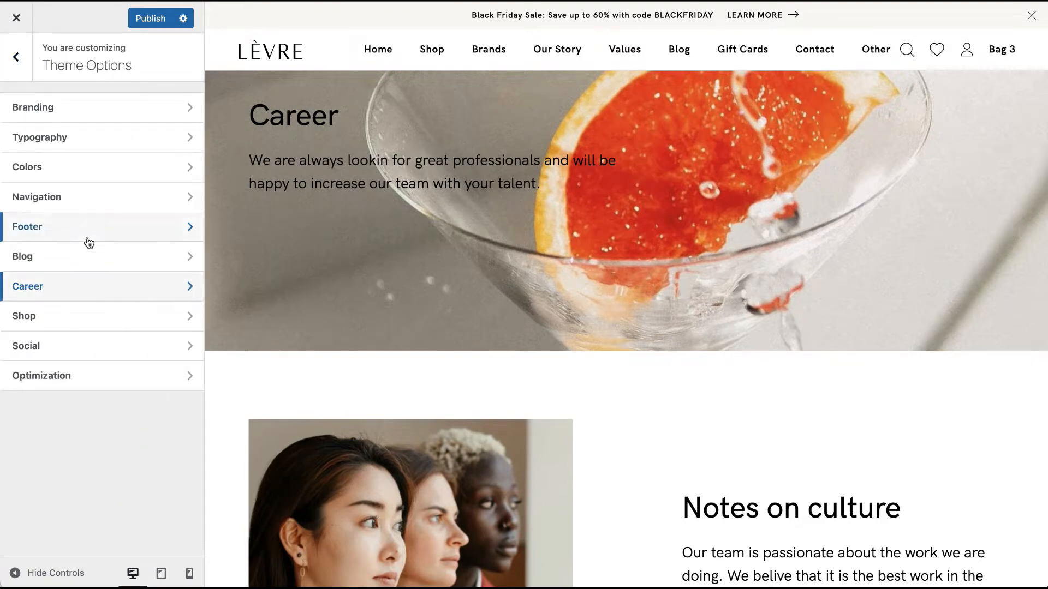
left_click(92, 322)
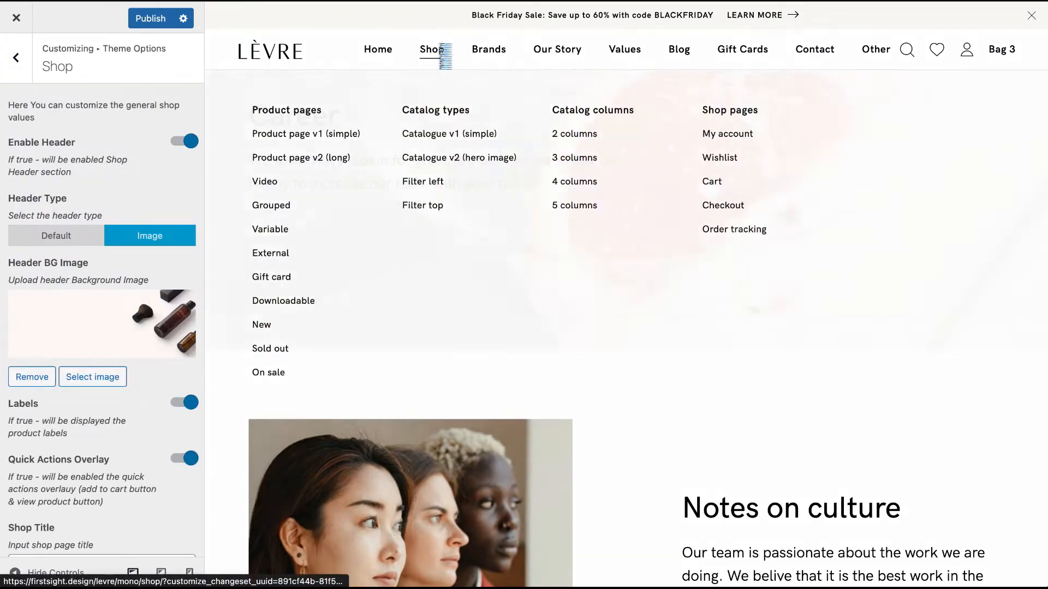
left_click(443, 50)
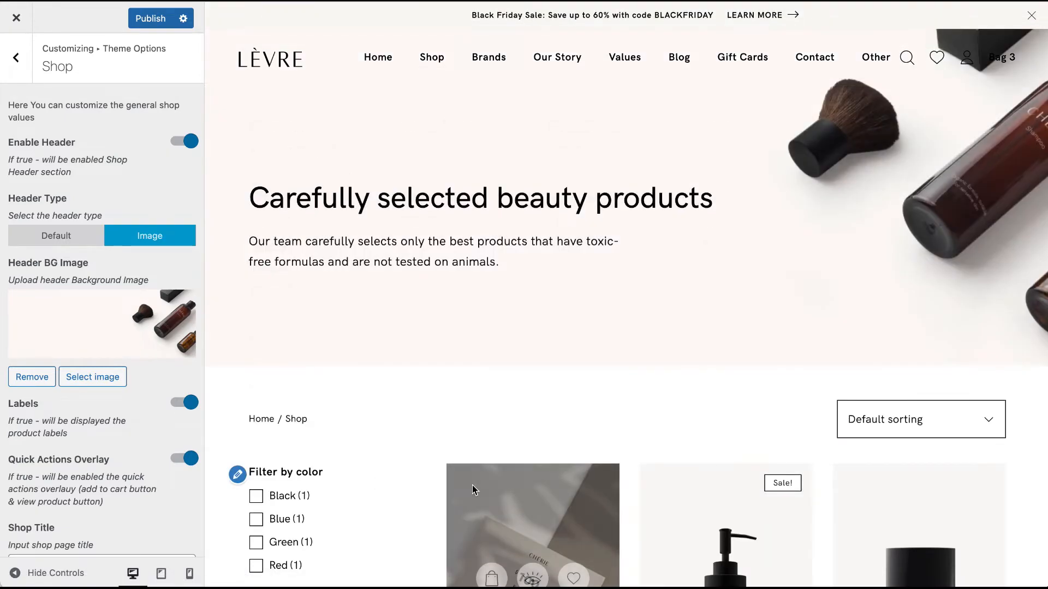
scroll(473, 489, "down", 3)
scroll(125, 248, "down", 10)
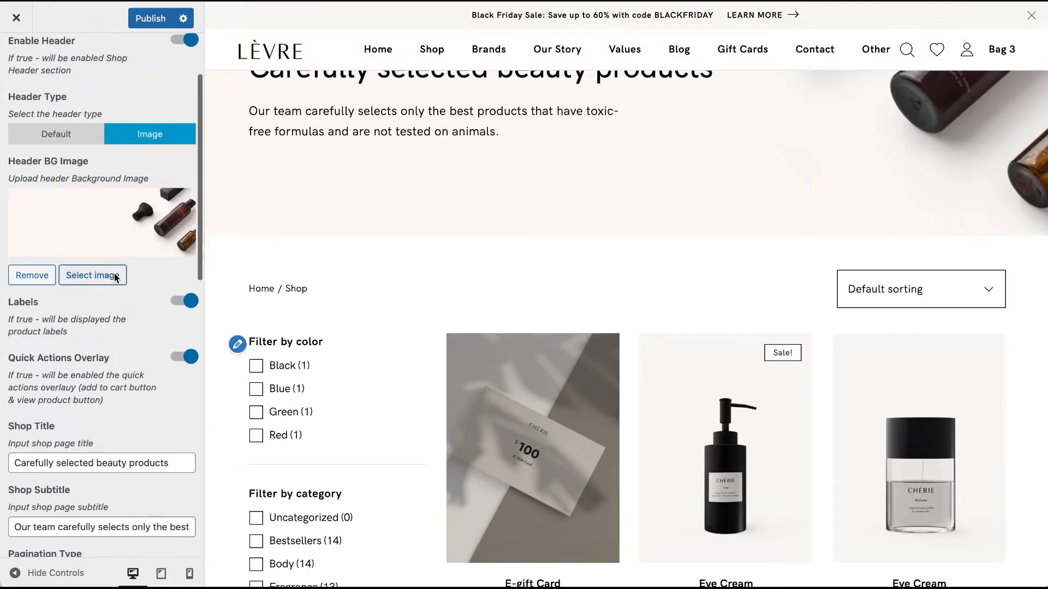
scroll(116, 278, "down", 5)
scroll(115, 277, "up", 15)
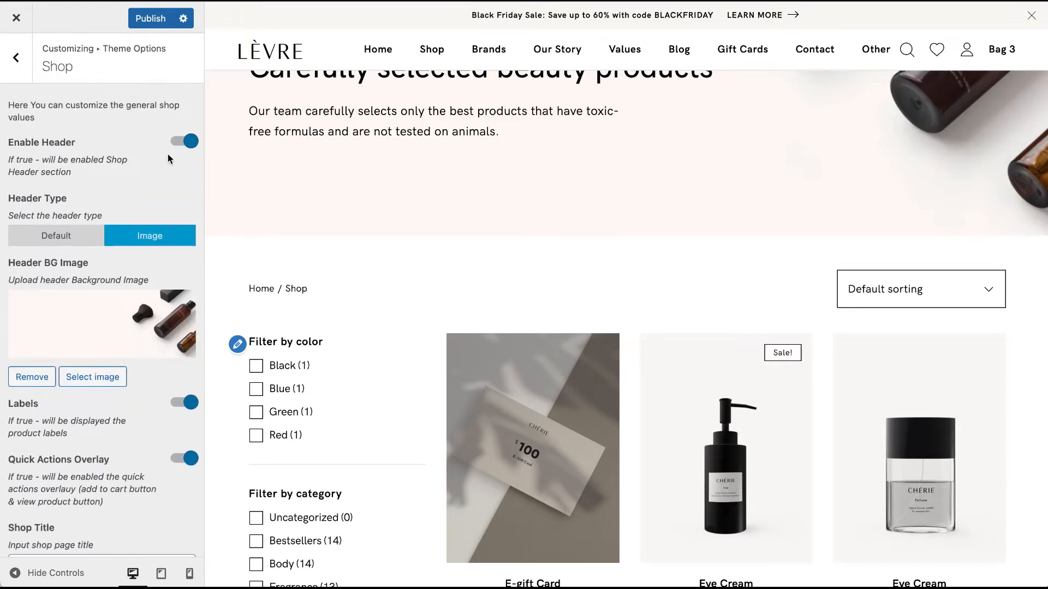
Try the shop page with its header disabled and with the Default header type, and restore the enabled Image header.
left_click(183, 142)
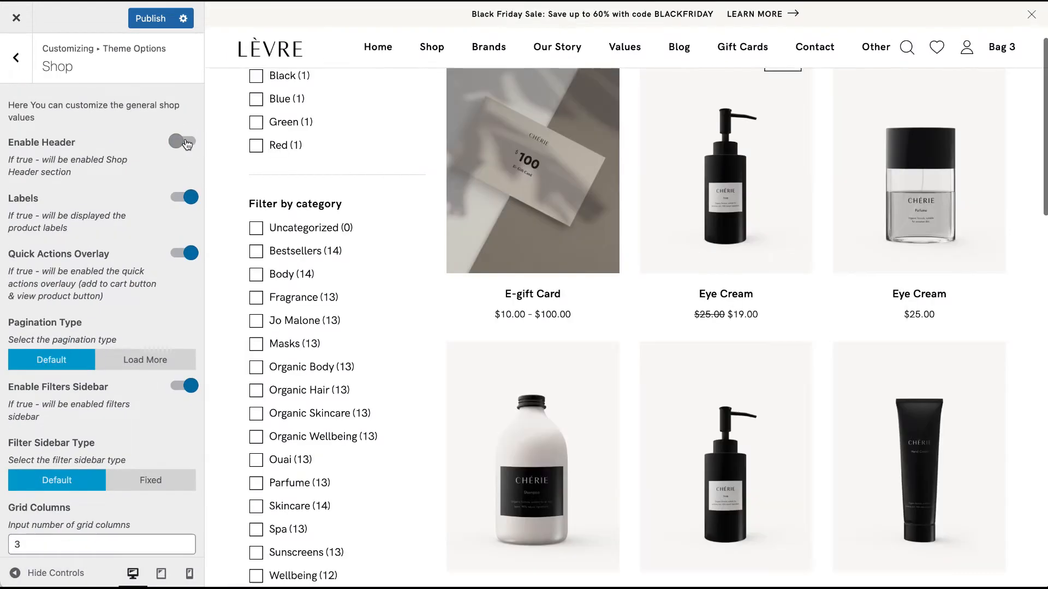
left_click(184, 141)
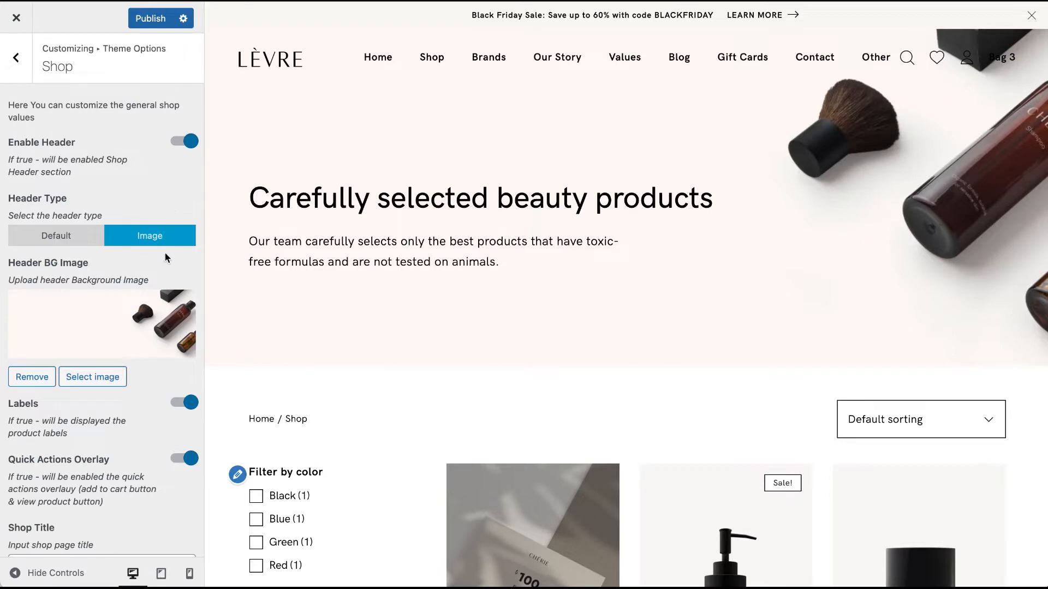
left_click(67, 242)
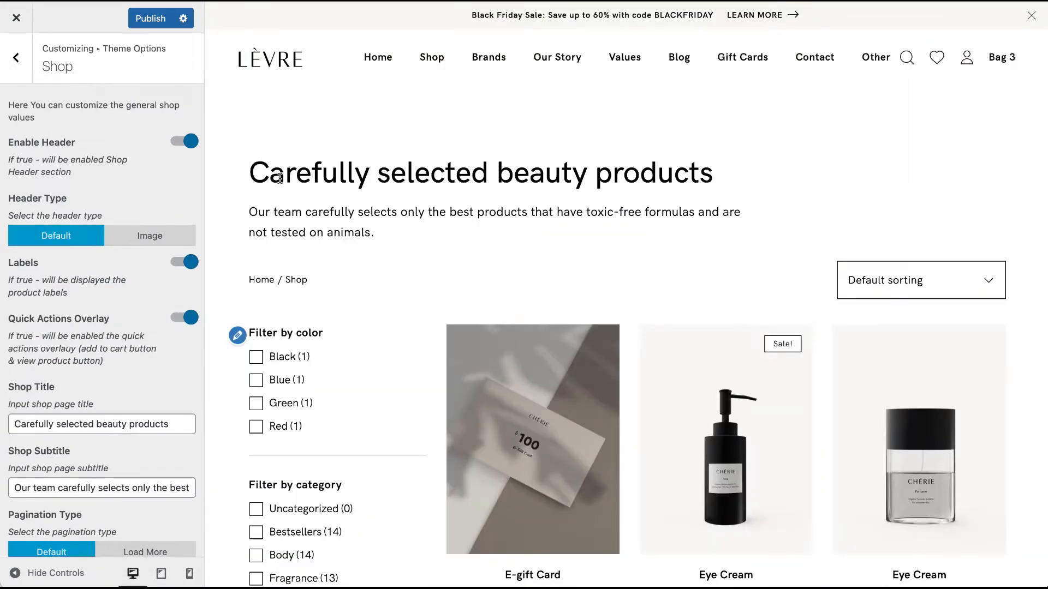
left_click_drag(251, 172, 371, 241)
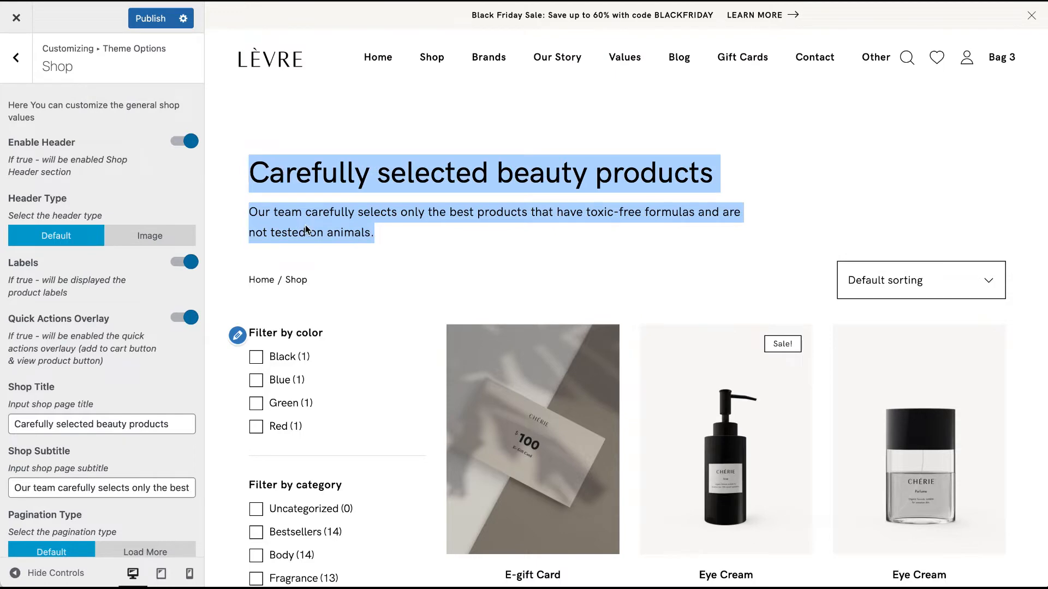
left_click(152, 240)
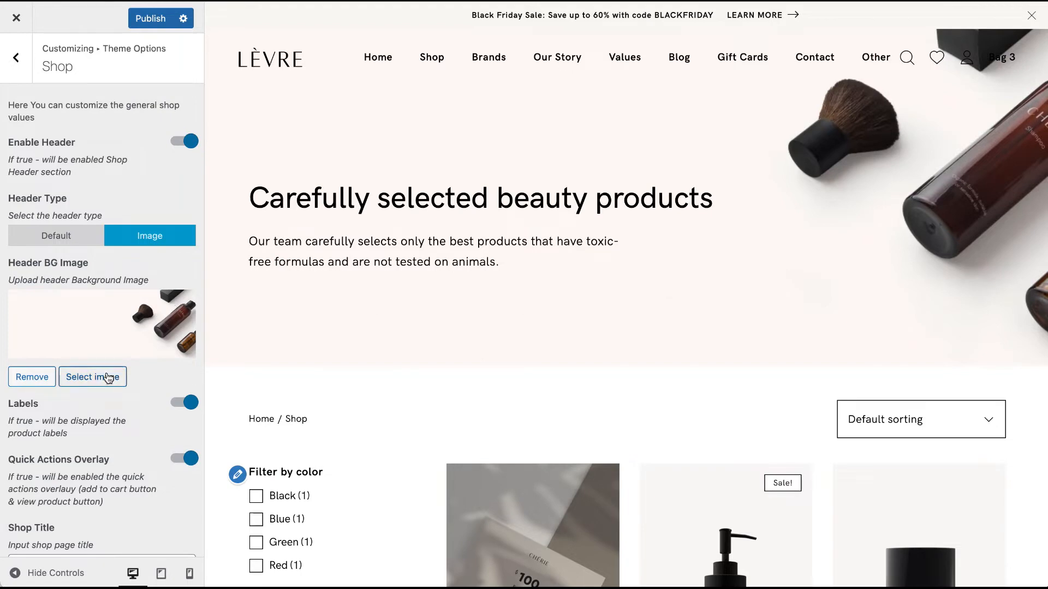
Browse the media library and the file upload area offered for the shop header background image, and close them without a selection.
left_click(88, 382)
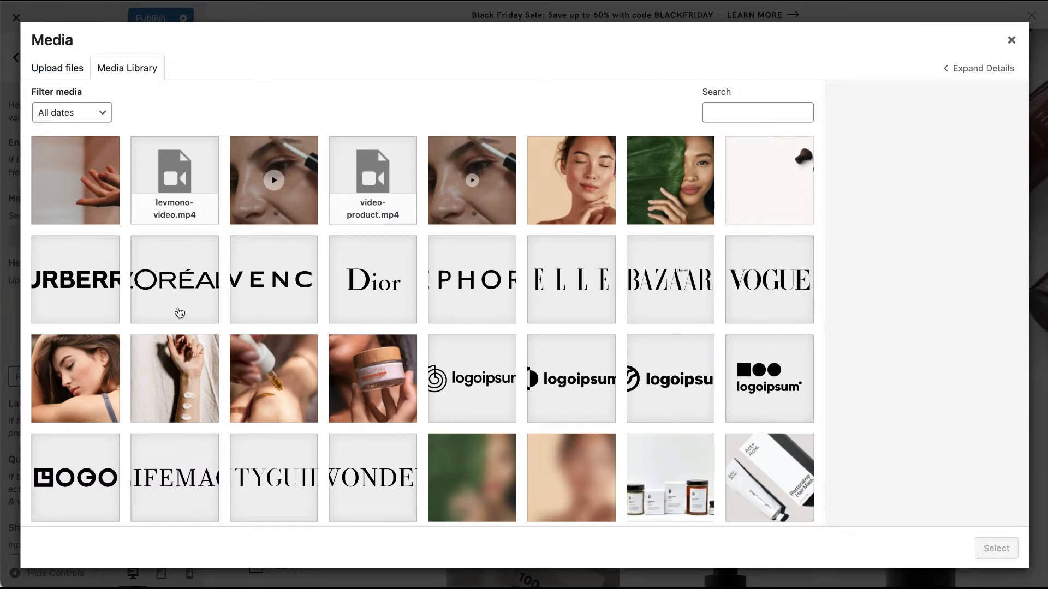
scroll(178, 285, "down", 4)
scroll(178, 306, "down", 5)
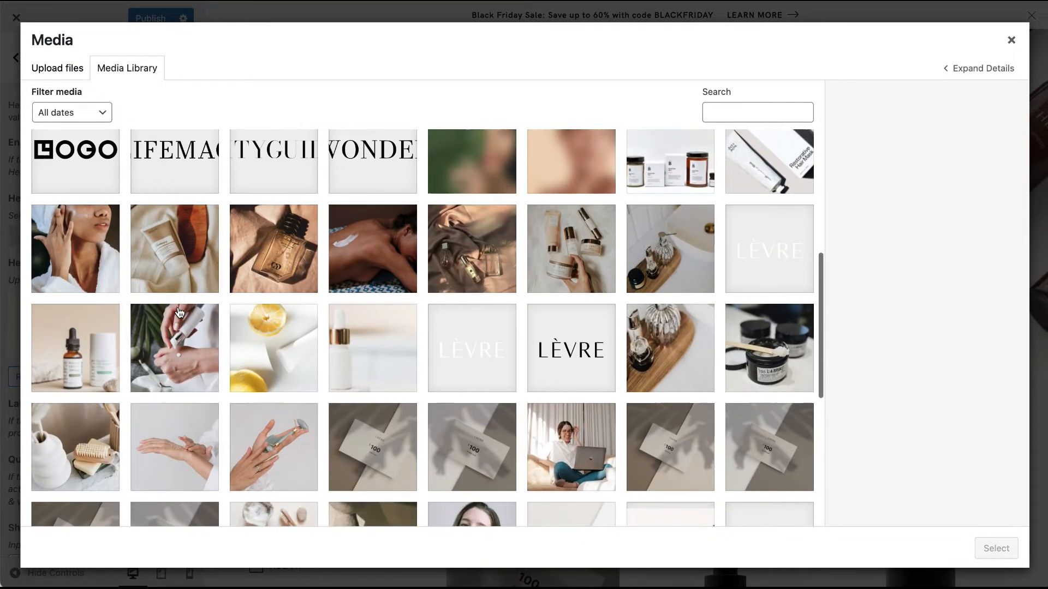
scroll(178, 307, "up", 8)
left_click(39, 70)
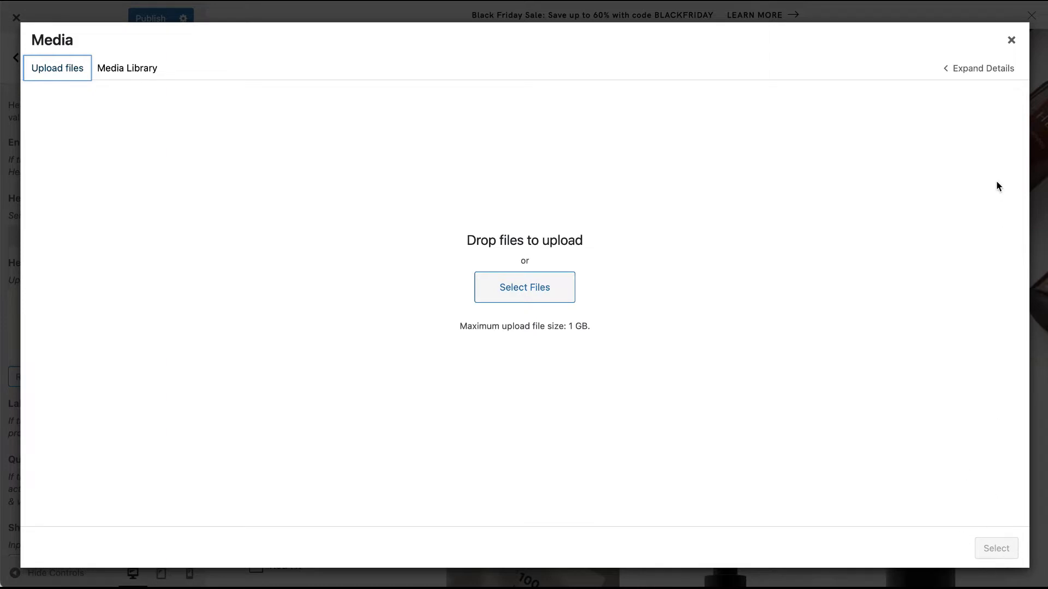
left_click(1011, 40)
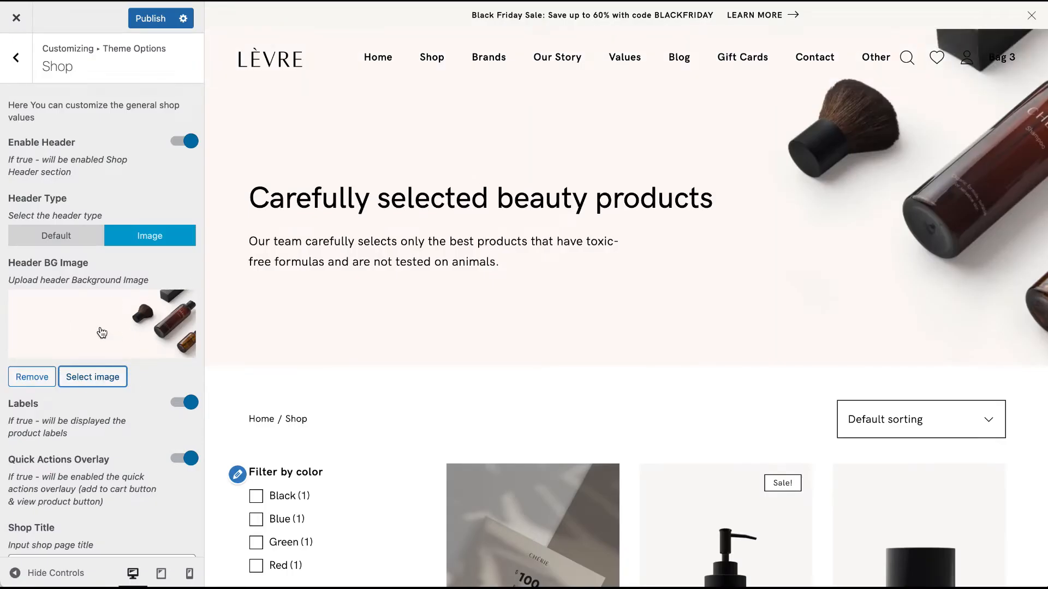
Examine the Shop page's product grid, including the product labels and the quick action icons over the product images.
scroll(188, 328, "down", 3)
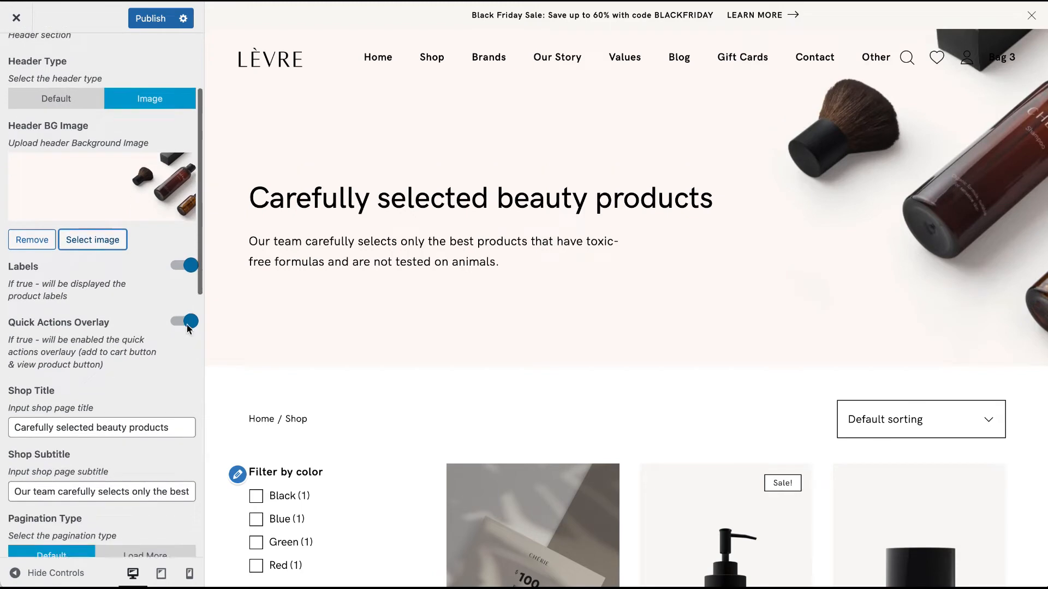
scroll(189, 327, "down", 2)
scroll(401, 430, "down", 5)
mouse_move(538, 292)
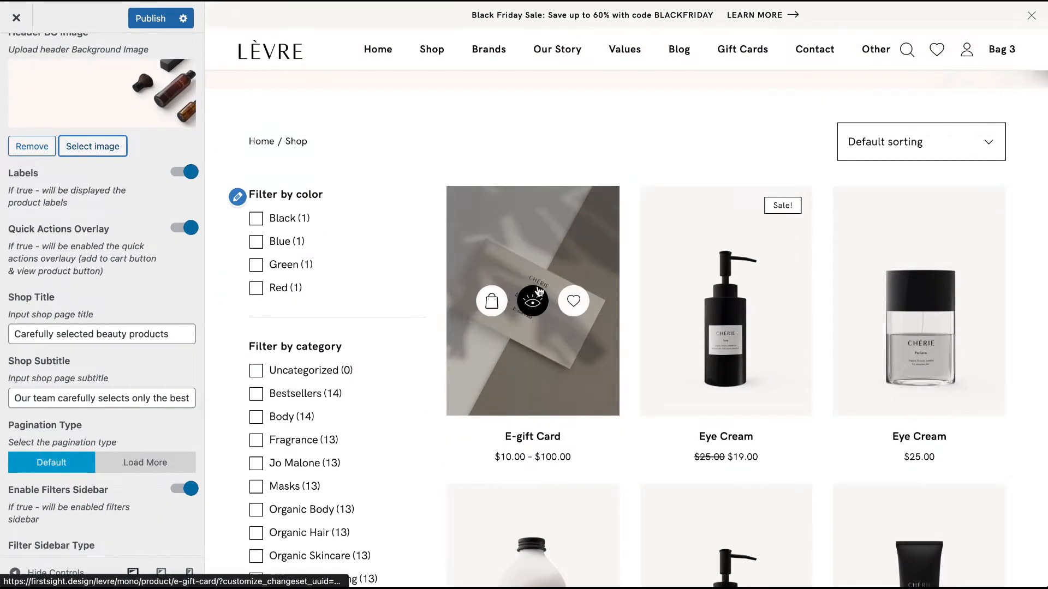
scroll(539, 291, "down", 1)
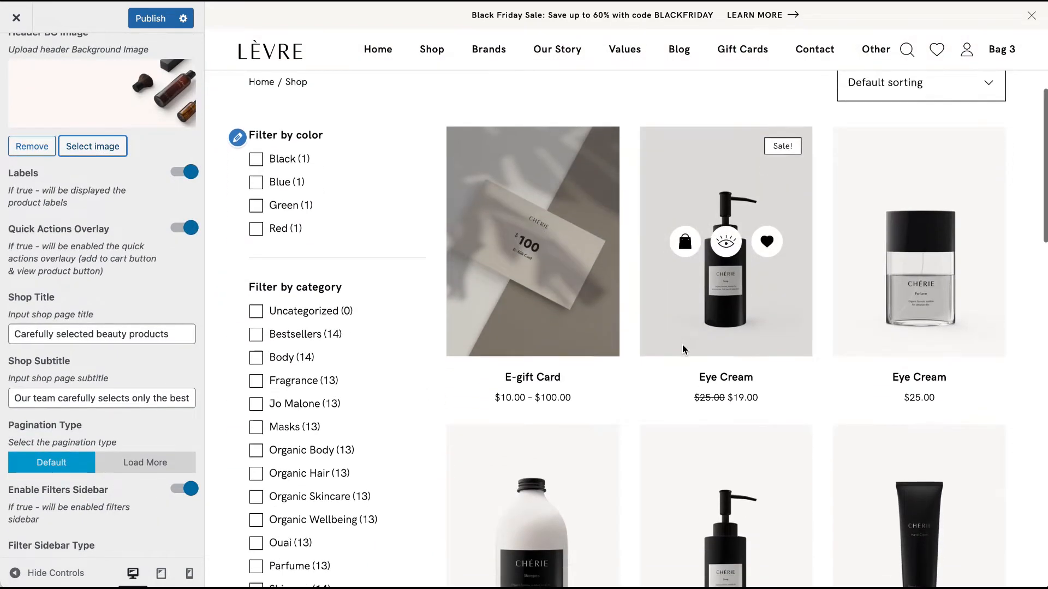
scroll(906, 319, "down", 9)
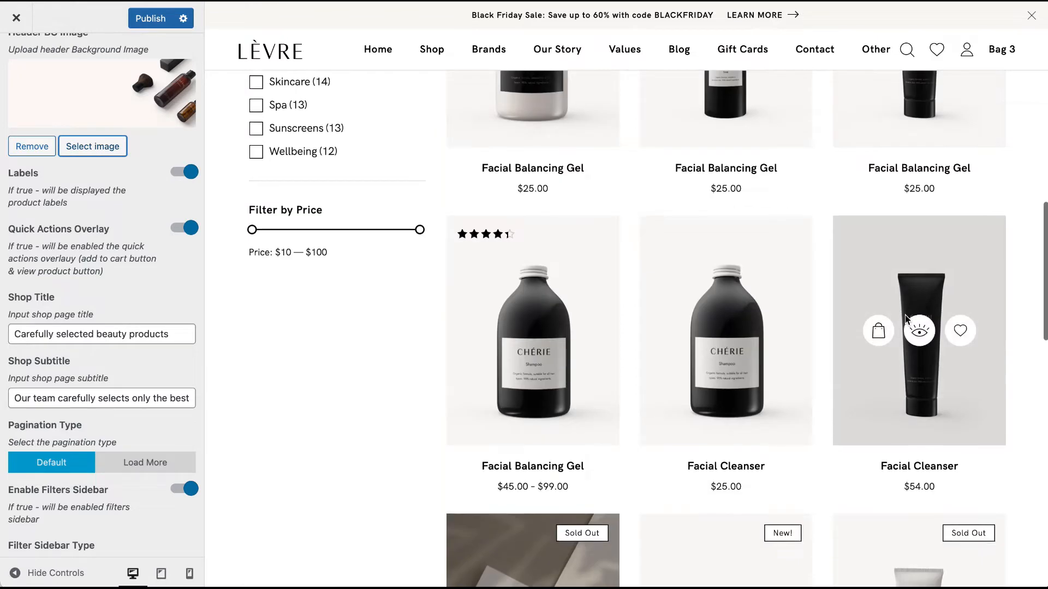
scroll(906, 320, "down", 5)
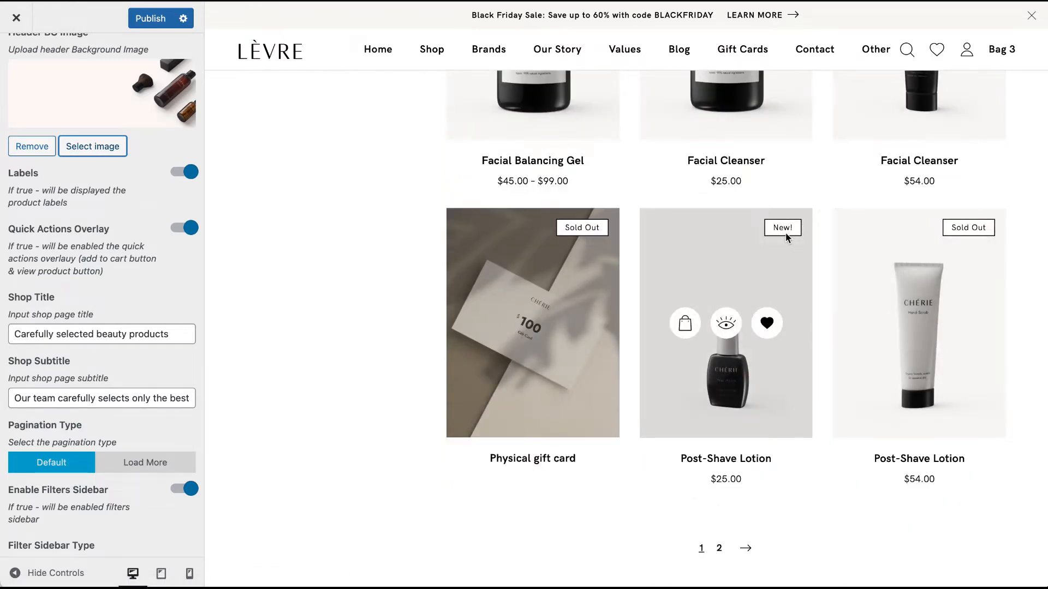
scroll(605, 251, "up", 10)
scroll(605, 251, "up", 4)
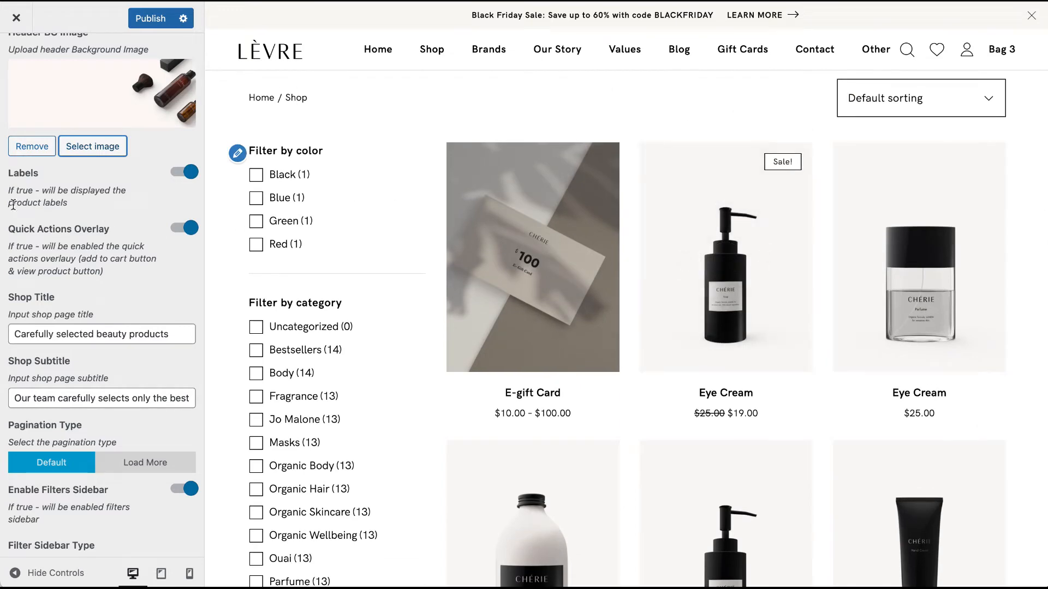
Disable the product labels on the shop page and enable them again.
left_click(184, 171)
scroll(174, 181, "up", 5)
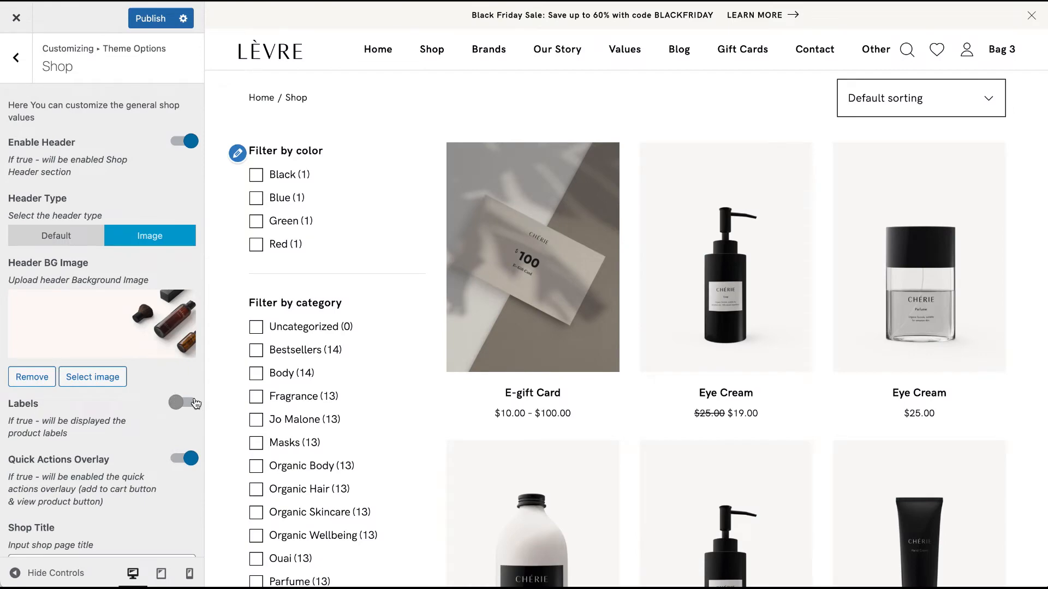
left_click(192, 403)
Remove the white-bottle Facial Balancing Gel from the wishlist through its quick actions overlay in the preview.
scroll(573, 502, "down", 2)
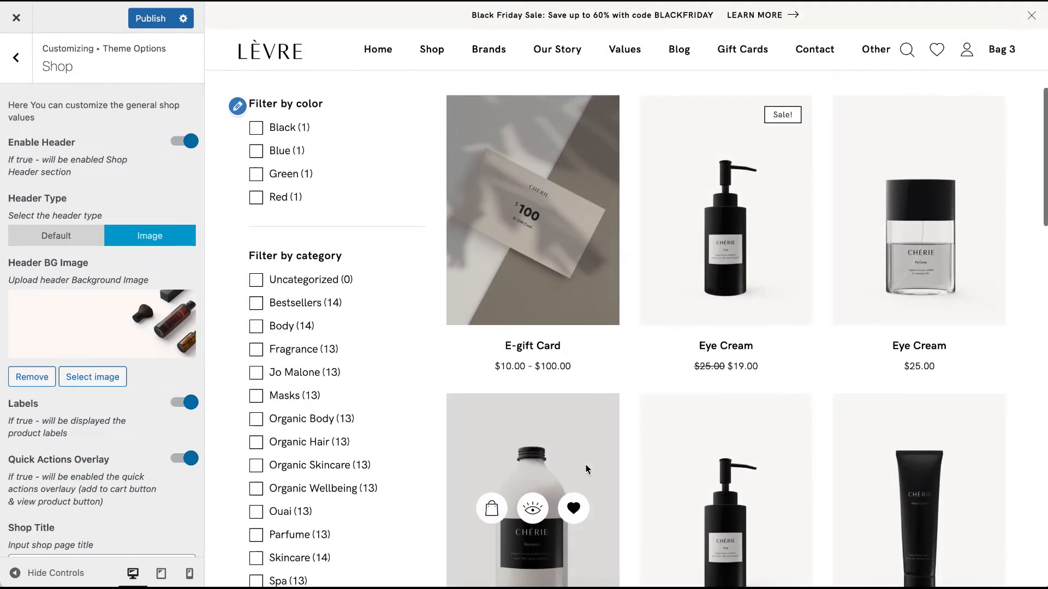
scroll(586, 470, "down", 2)
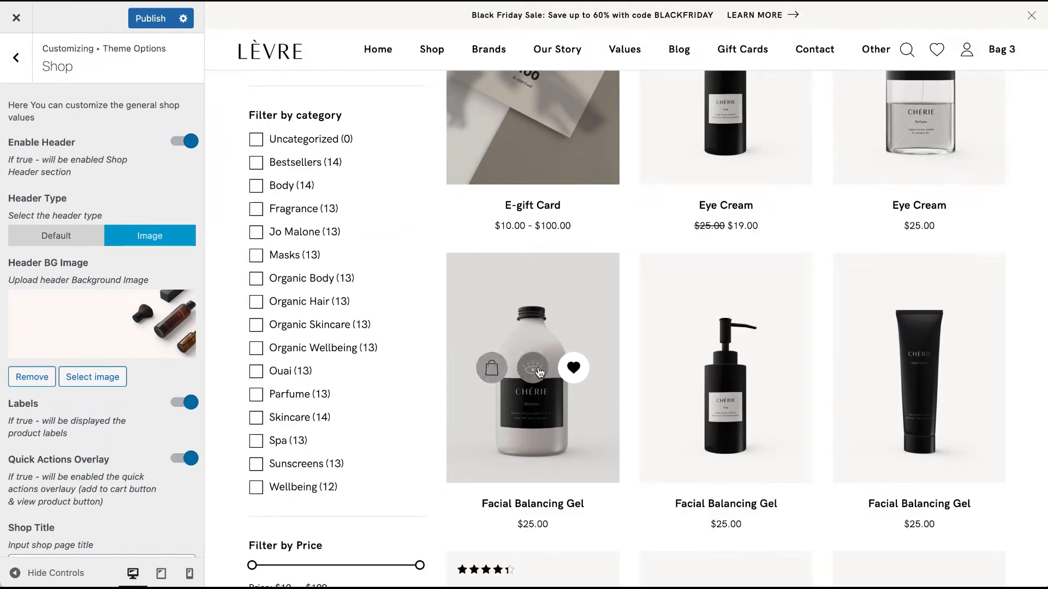
left_click(579, 371)
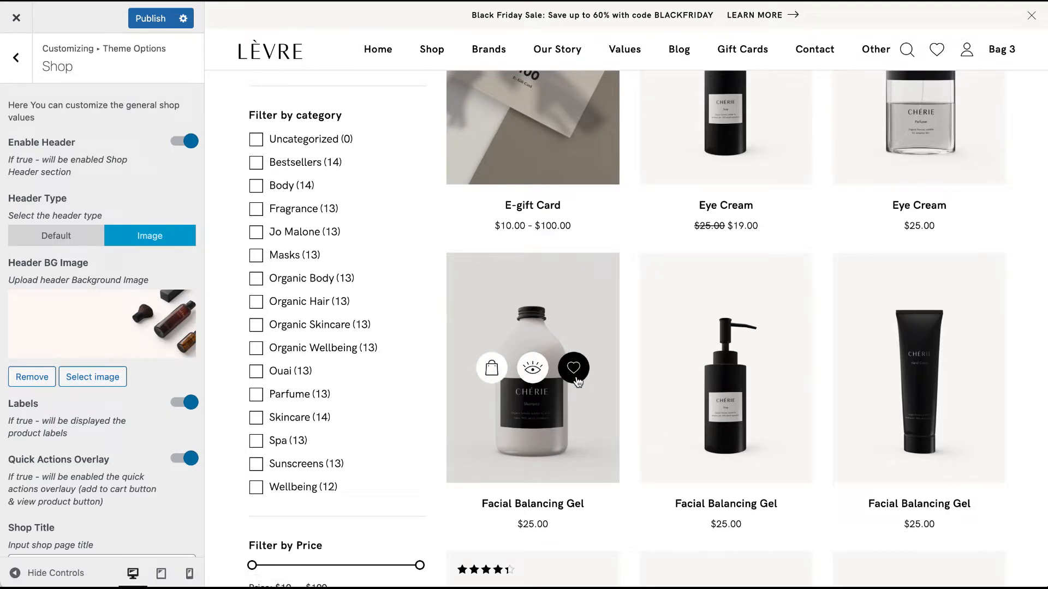
Try the product grid with the Quick Actions Overlay disabled, and enable the overlay again.
scroll(79, 460, "down", 1)
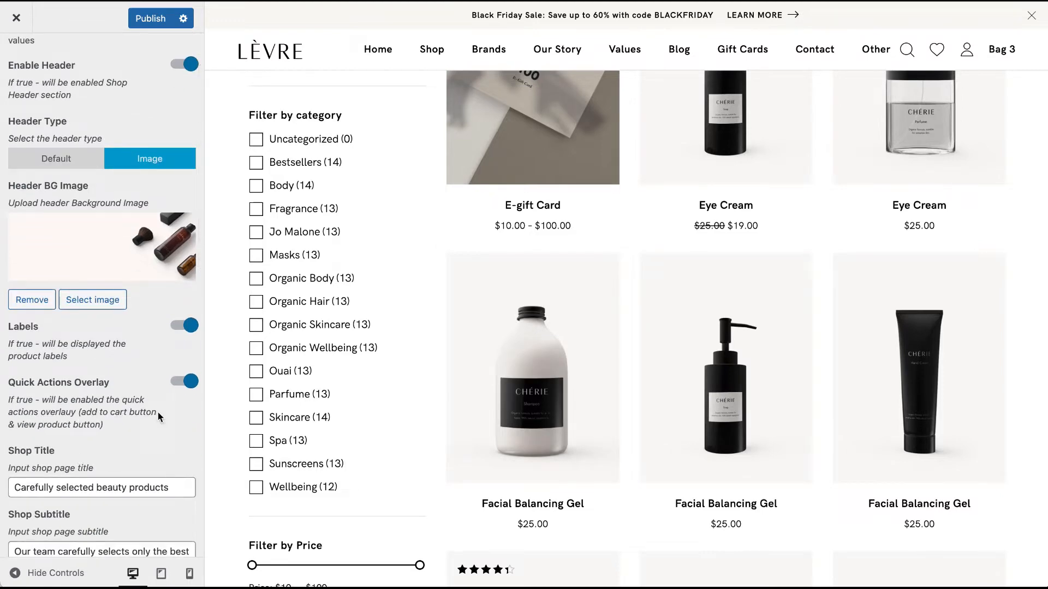
left_click(183, 381)
scroll(183, 382, "up", 1)
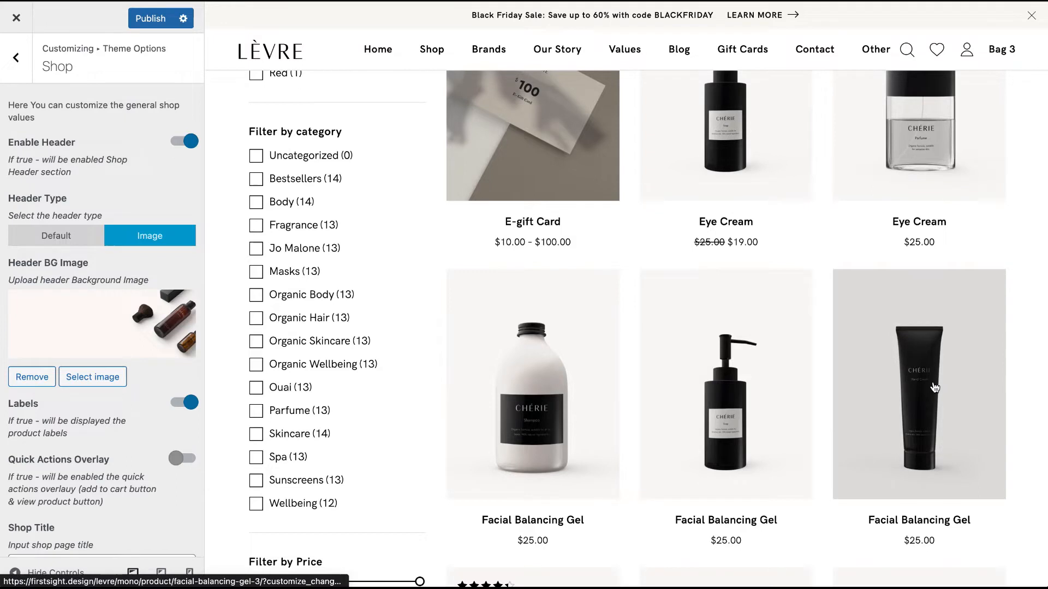
scroll(554, 423, "down", 2)
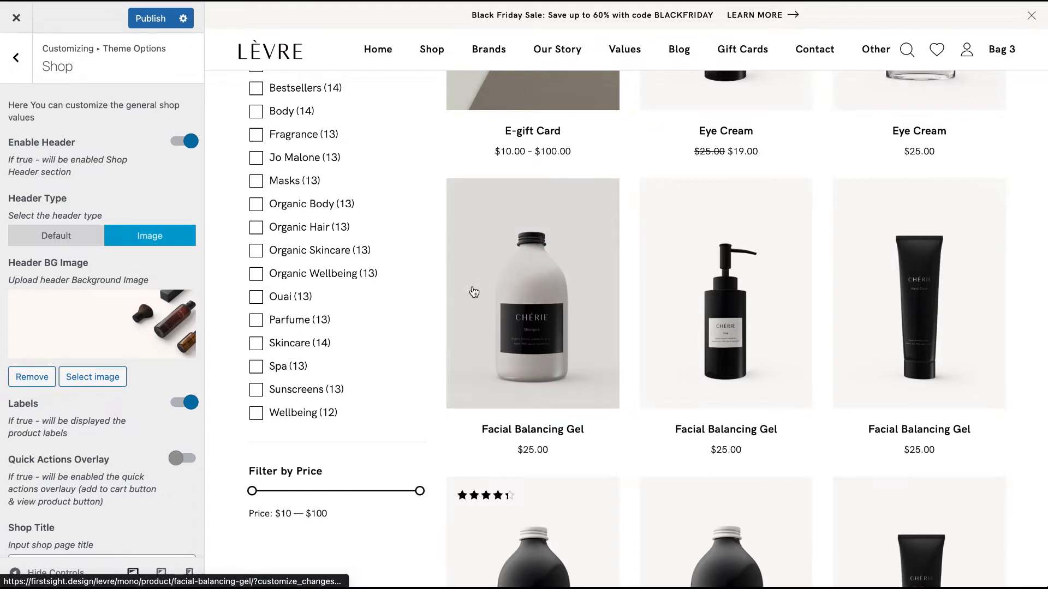
left_click(178, 460)
Check the Shop Title and Shop Subtitle options against the heading and description in the page header.
scroll(179, 460, "down", 3)
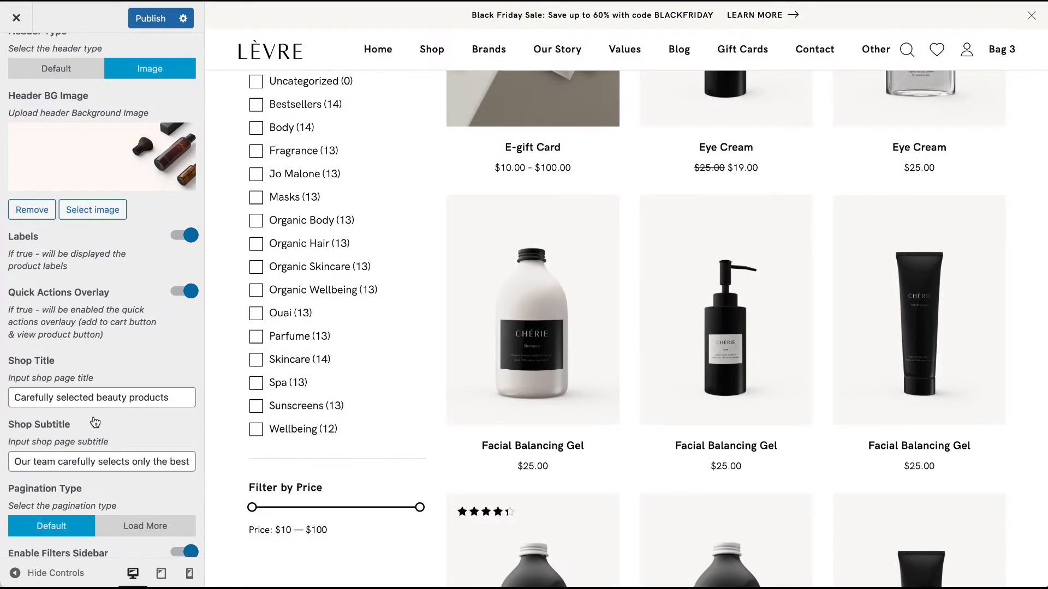
left_click(161, 397)
left_click_drag(252, 190, 849, 222)
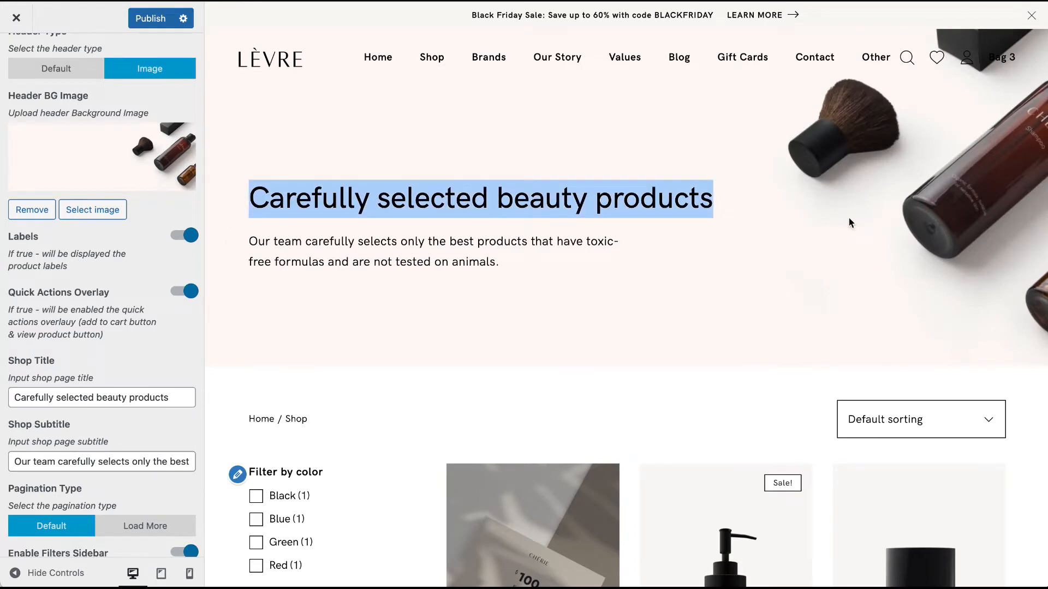
left_click_drag(258, 241, 597, 297)
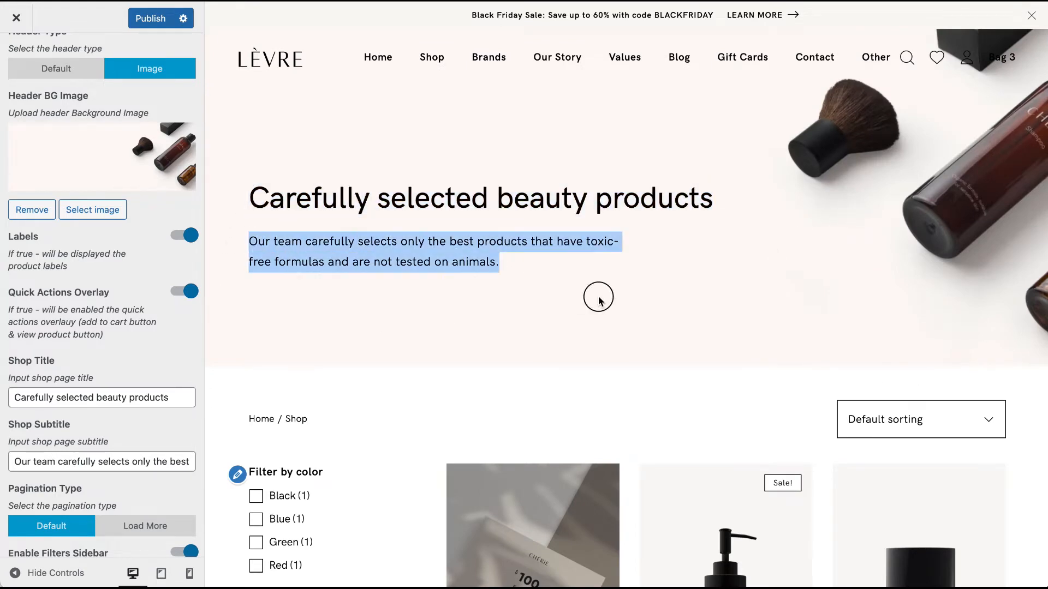
Examine the shop page's pagination and filters sidebar alongside the matching pagination and sidebar options.
scroll(84, 444, "down", 3)
scroll(478, 420, "down", 8)
scroll(479, 420, "down", 10)
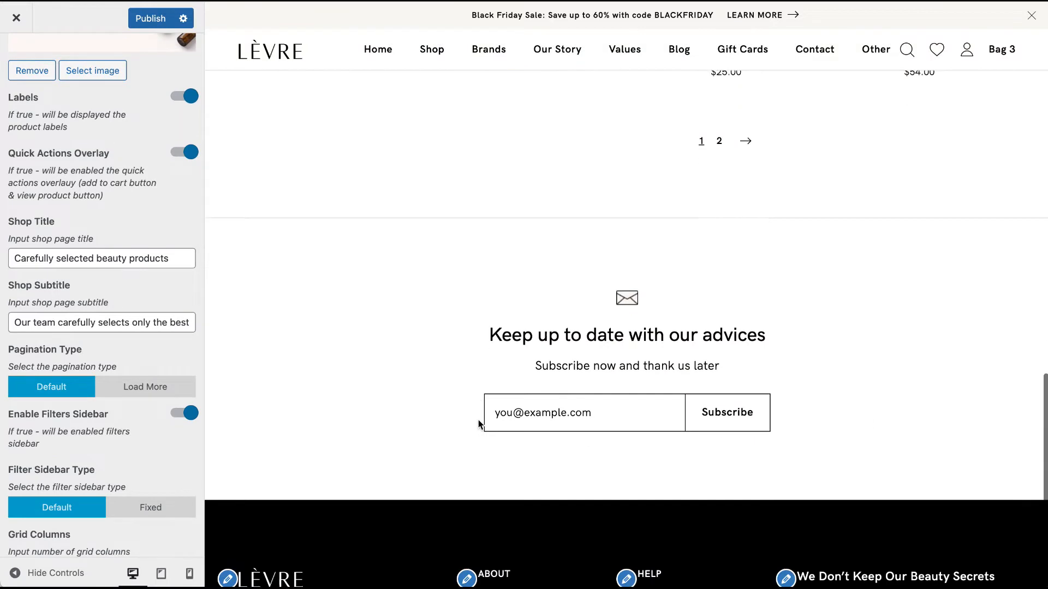
scroll(478, 421, "up", 4)
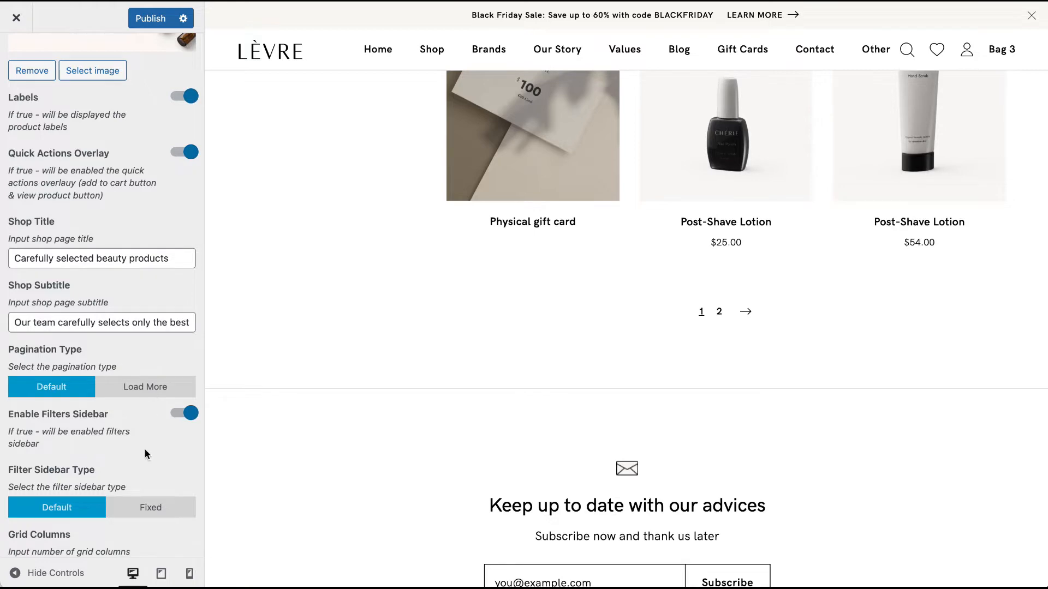
scroll(440, 254, "up", 15)
scroll(440, 254, "down", 6)
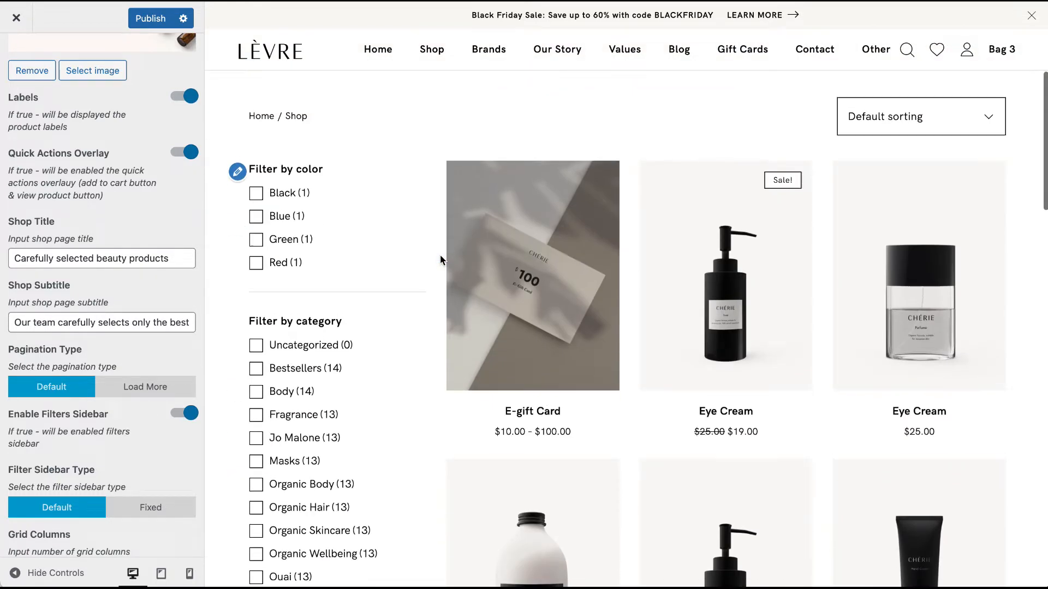
scroll(441, 259, "up", 2)
scroll(441, 258, "down", 2)
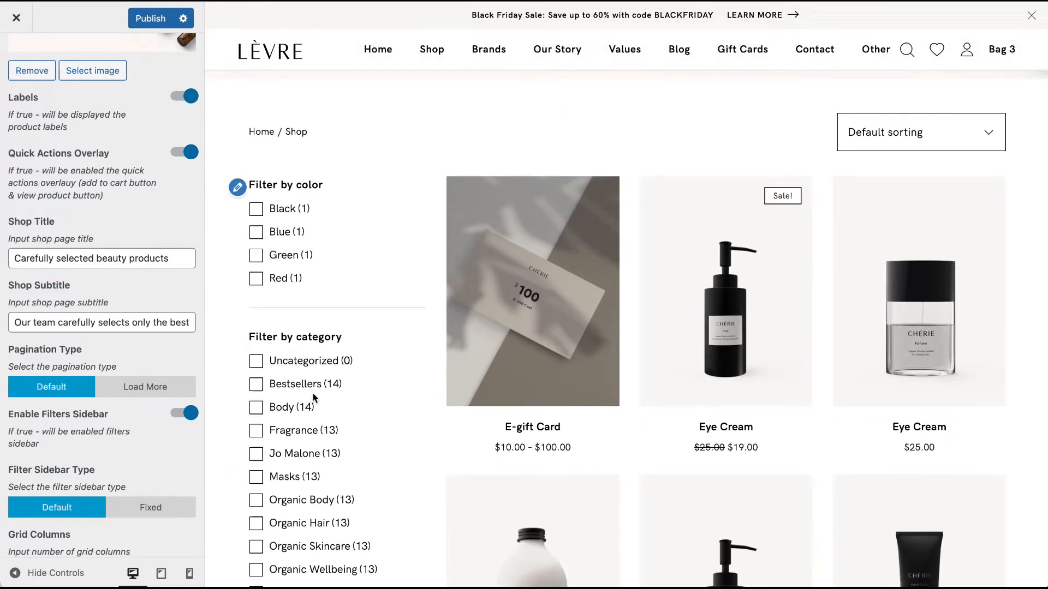
Disable the filters sidebar on the shop page.
left_click(190, 416)
scroll(190, 418, "up", 5)
scroll(189, 415, "down", 8)
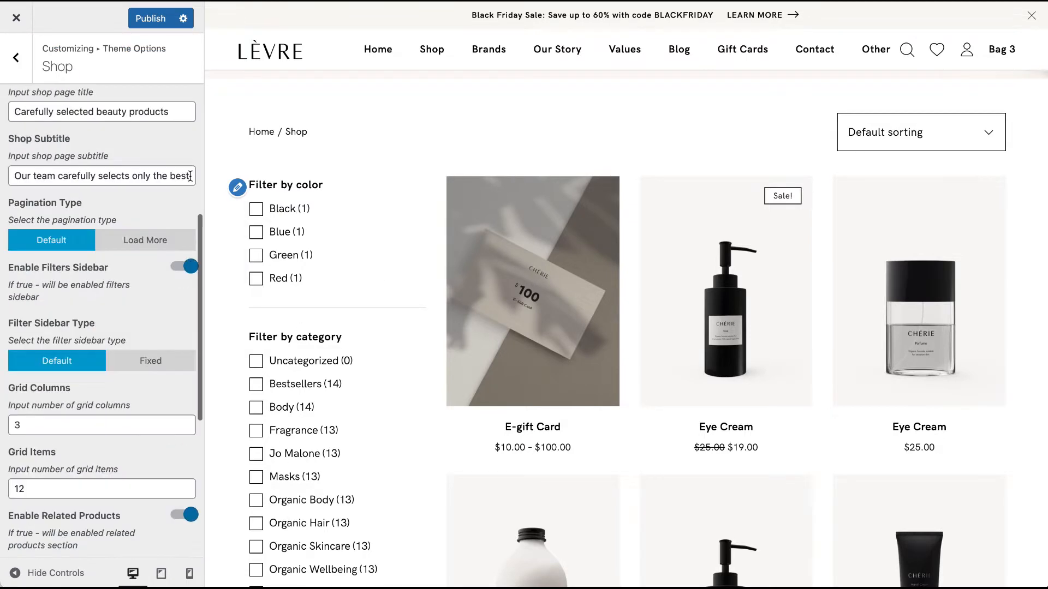
left_click(188, 268)
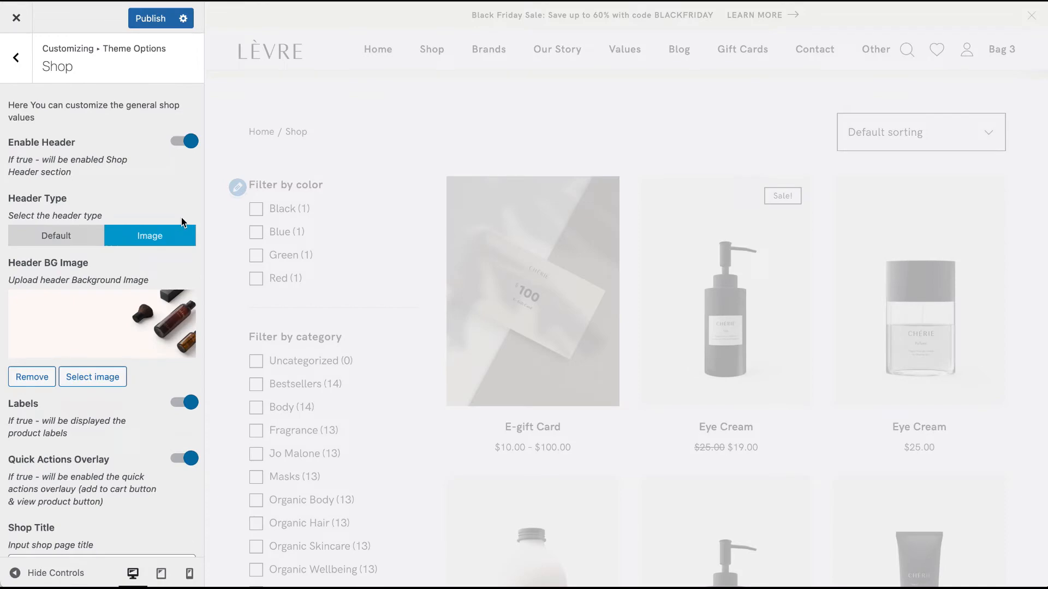
scroll(184, 246, "down", 6)
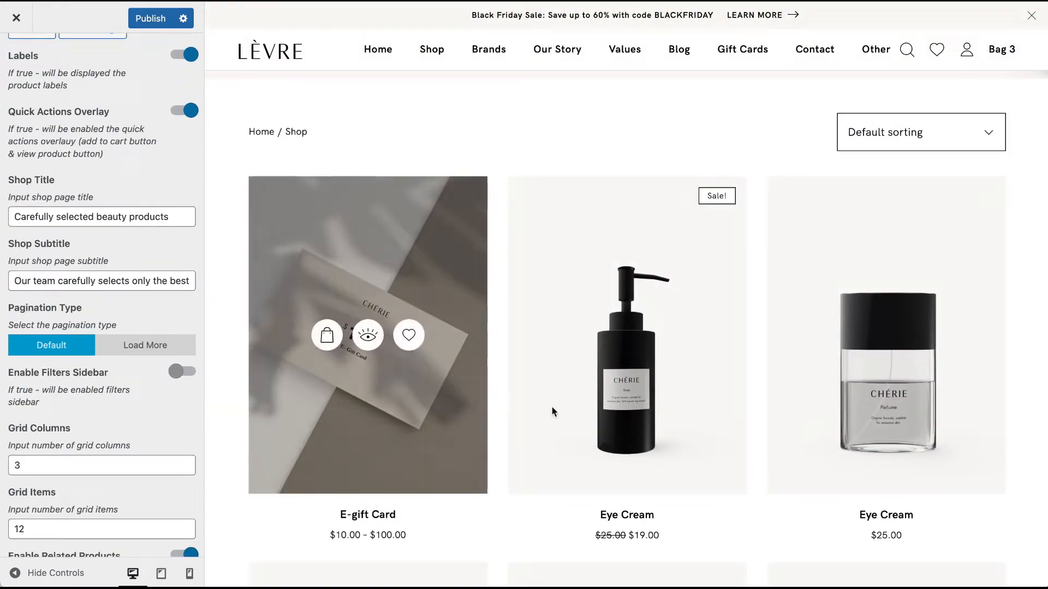
Try the product grid with 4 columns, set it back to 3 columns and re-enable the filters sidebar.
scroll(566, 413, "down", 2)
left_click(138, 470)
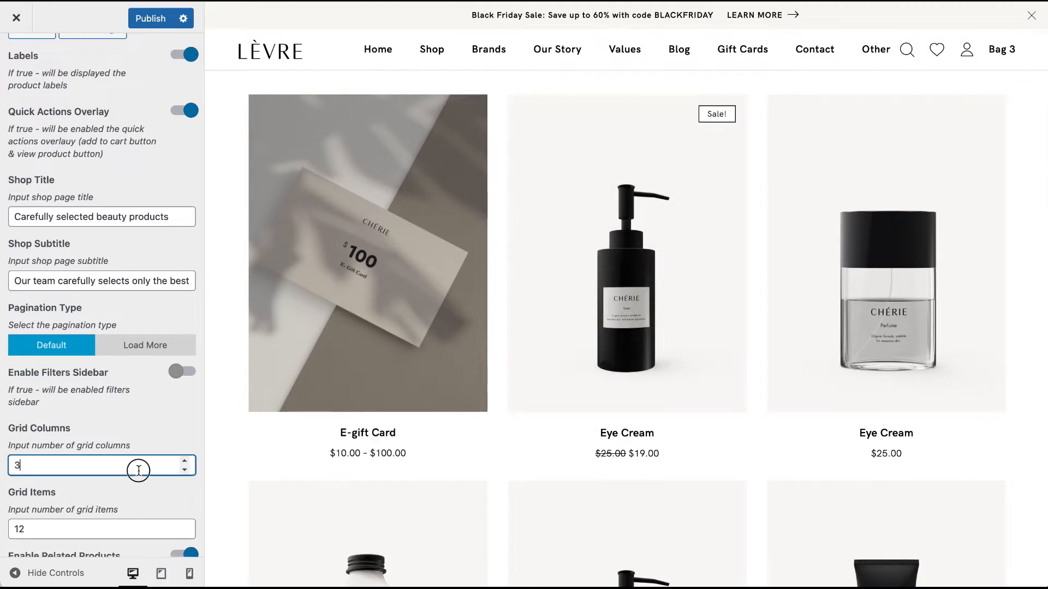
left_click_drag(45, 460, 7, 459)
type("4")
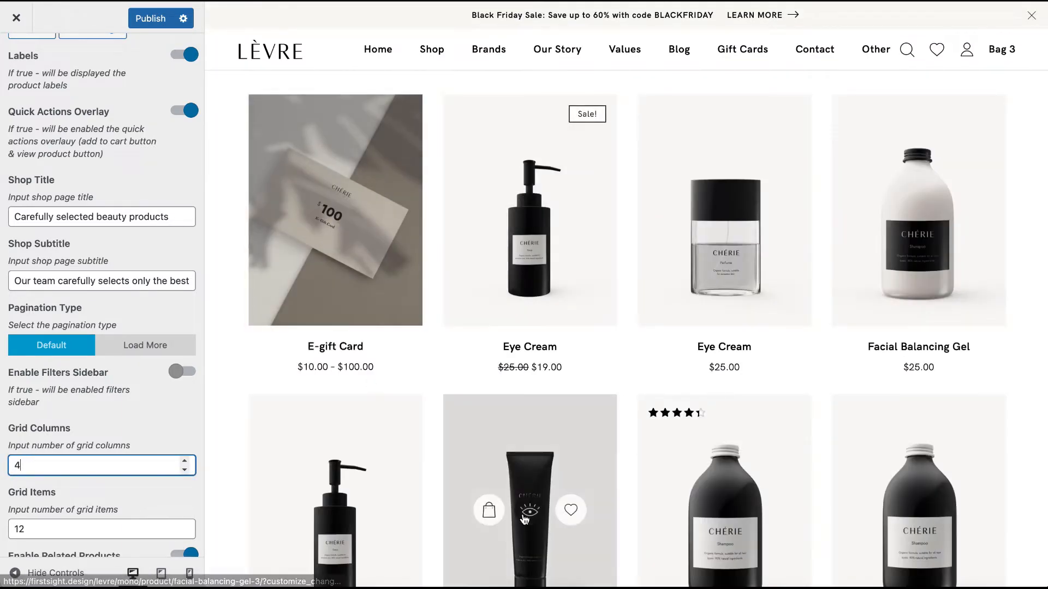
left_click_drag(106, 470, 7, 465)
type("3")
left_click(197, 372)
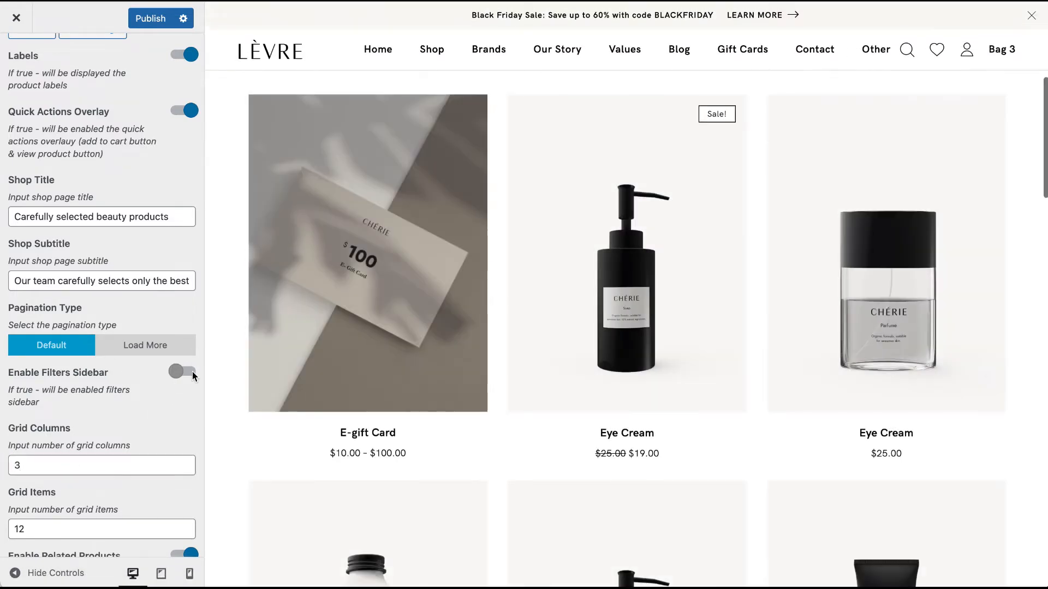
Review the remaining shop options down to the Brands Page setting and publish the customizer changes.
scroll(197, 486, "down", 5)
scroll(116, 453, "down", 10)
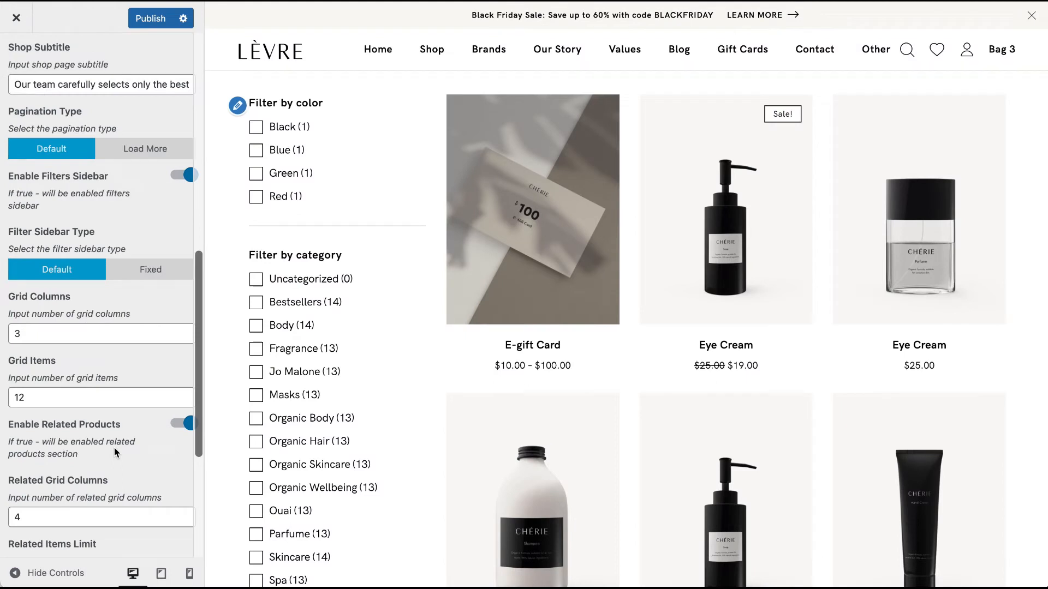
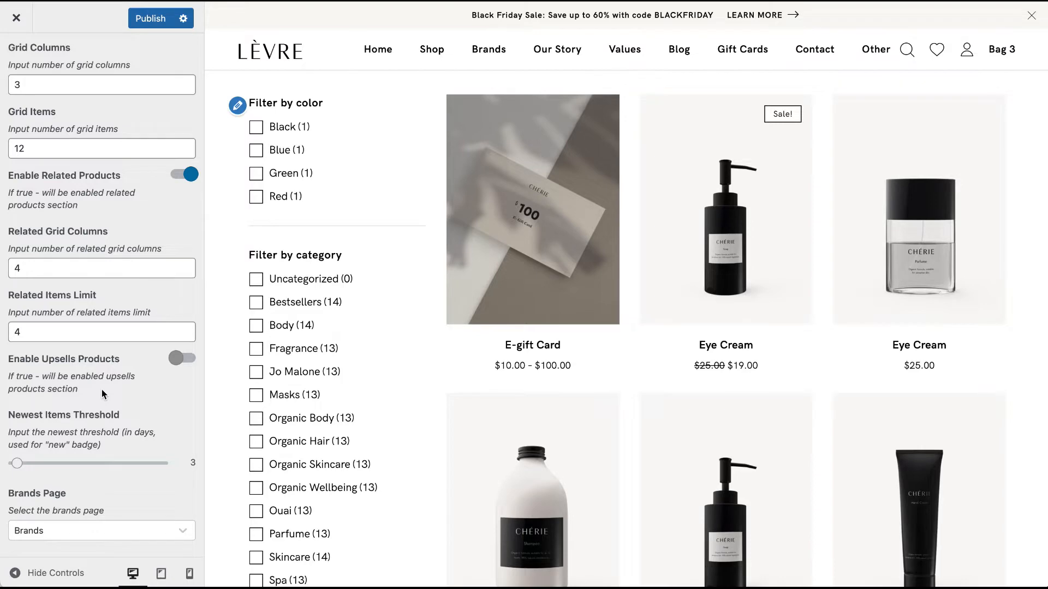
scroll(356, 473, "up", 7)
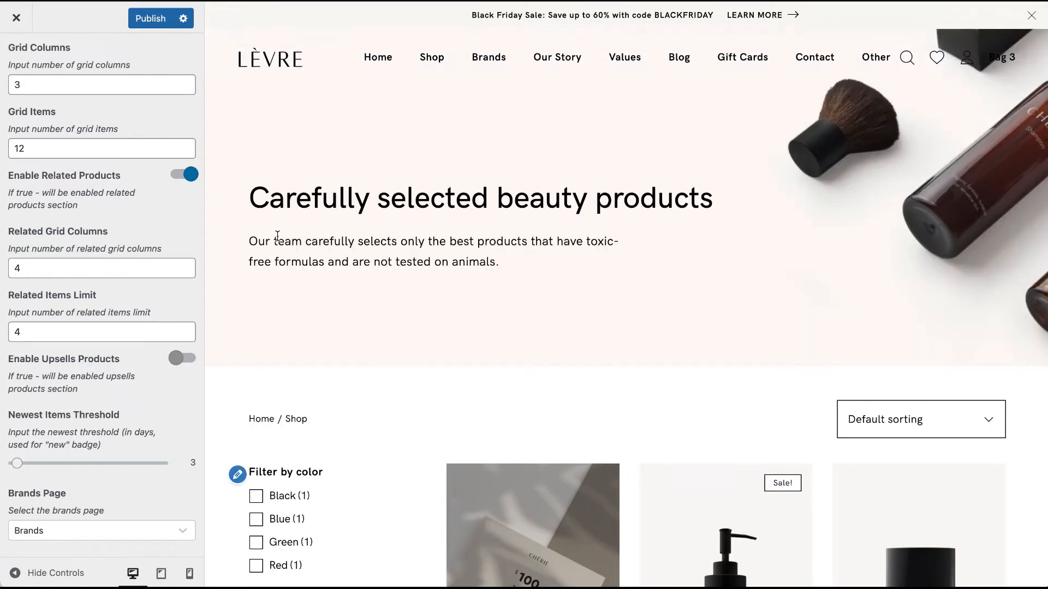
left_click(148, 19)
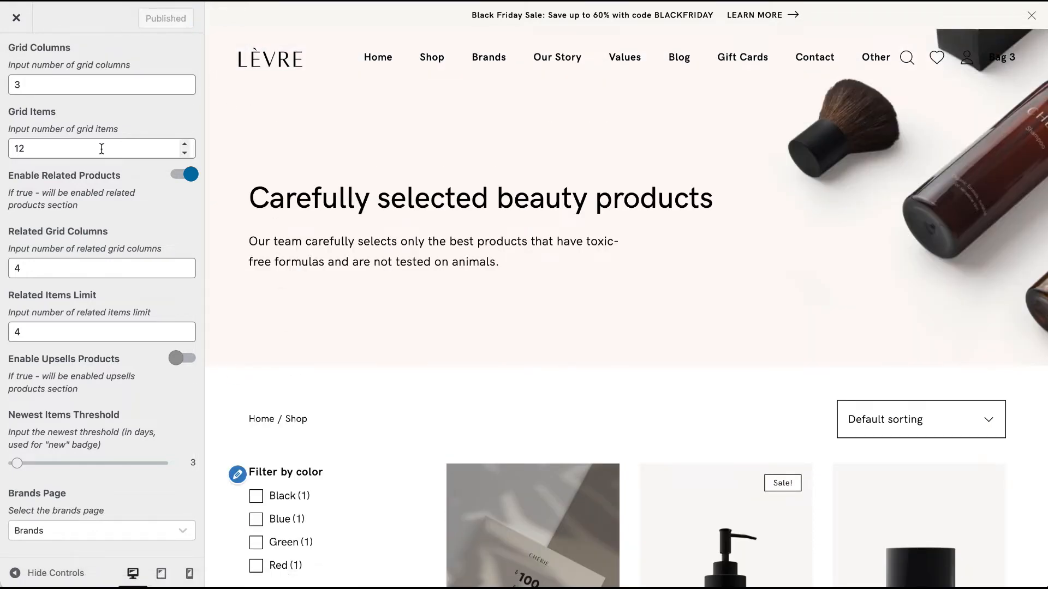
scroll(27, 75, "up", 10)
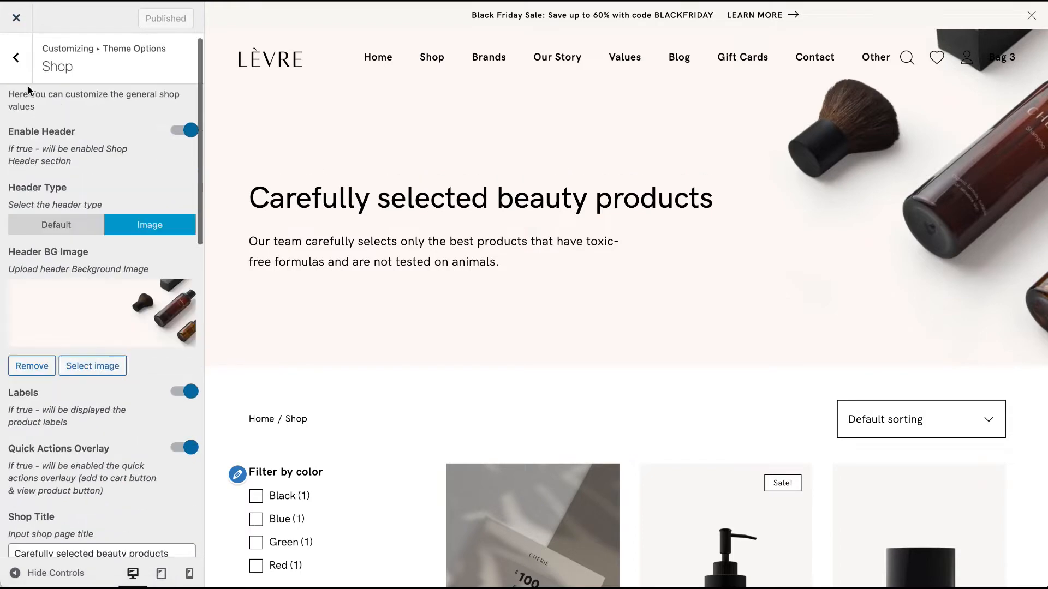
Open the Social theme options and review the first social entry's Instagram icon and URL alongside the footer's social icons.
left_click(27, 75)
left_click(96, 346)
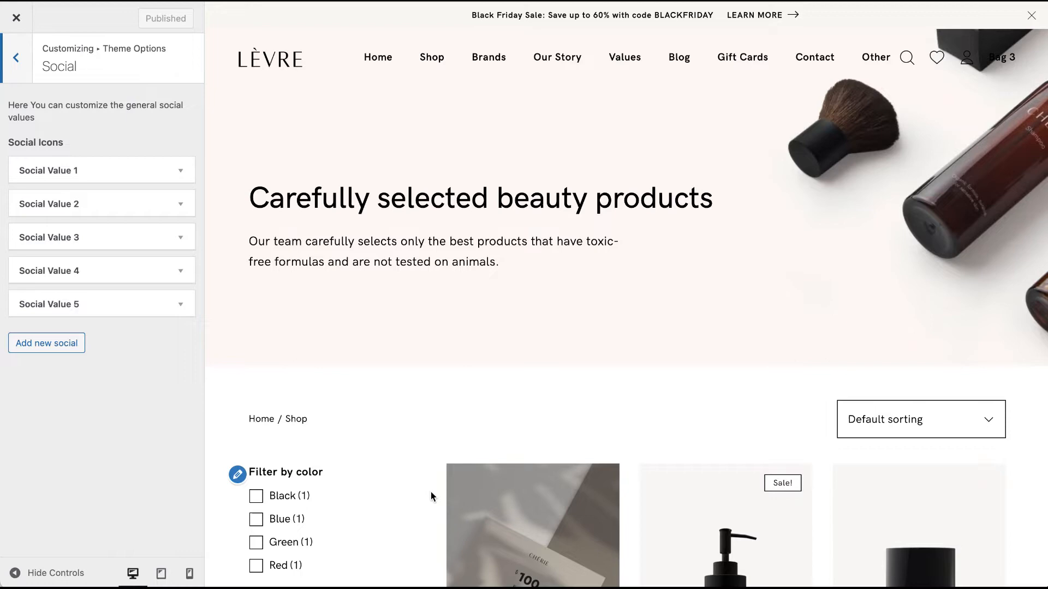
scroll(432, 496, "down", 20)
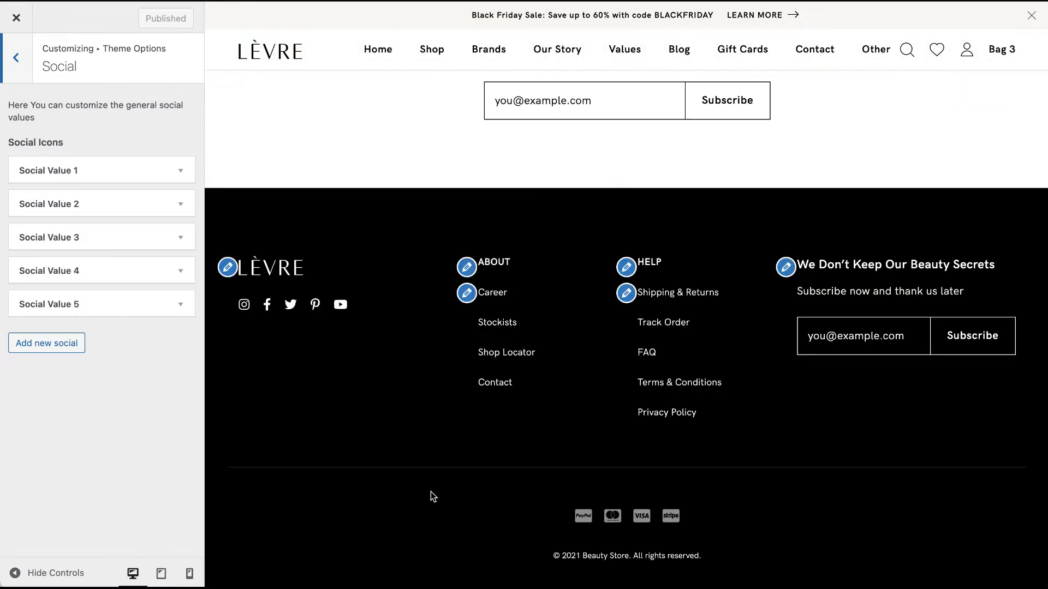
left_click(98, 175)
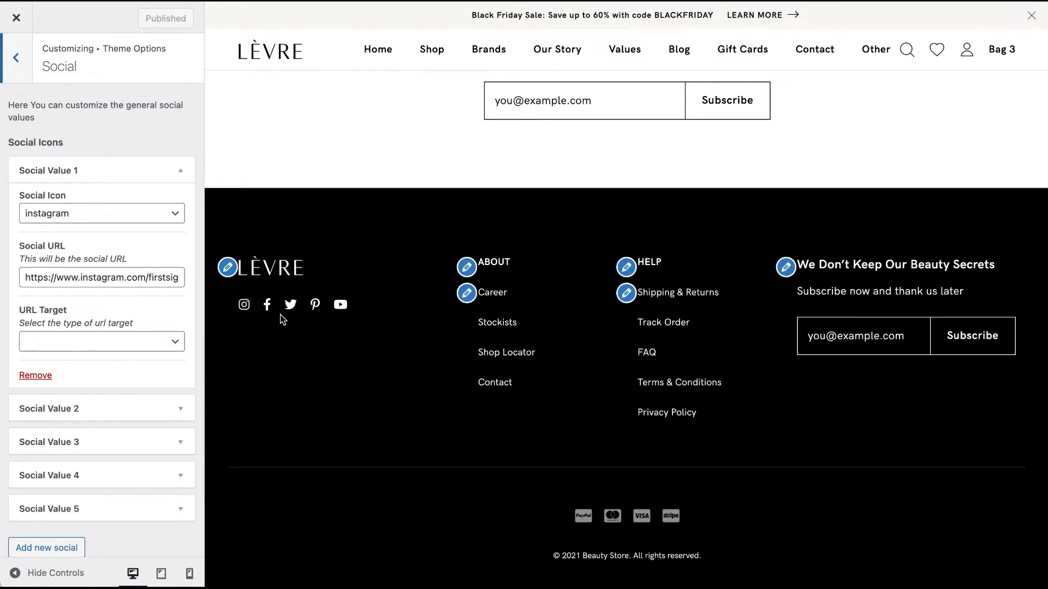
left_click(110, 280)
left_click_drag(48, 279, 240, 282)
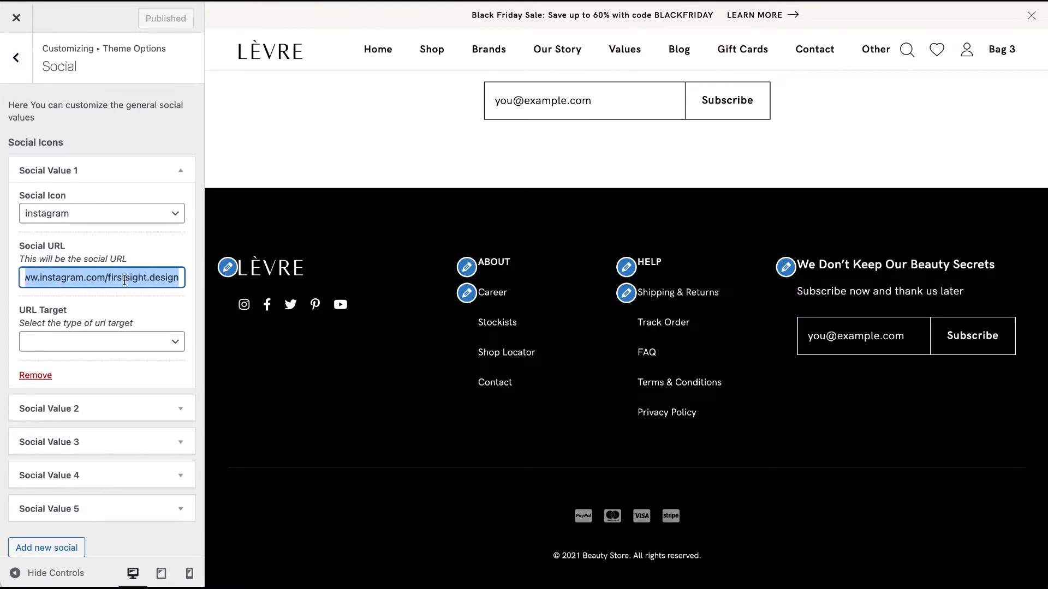
left_click(128, 170)
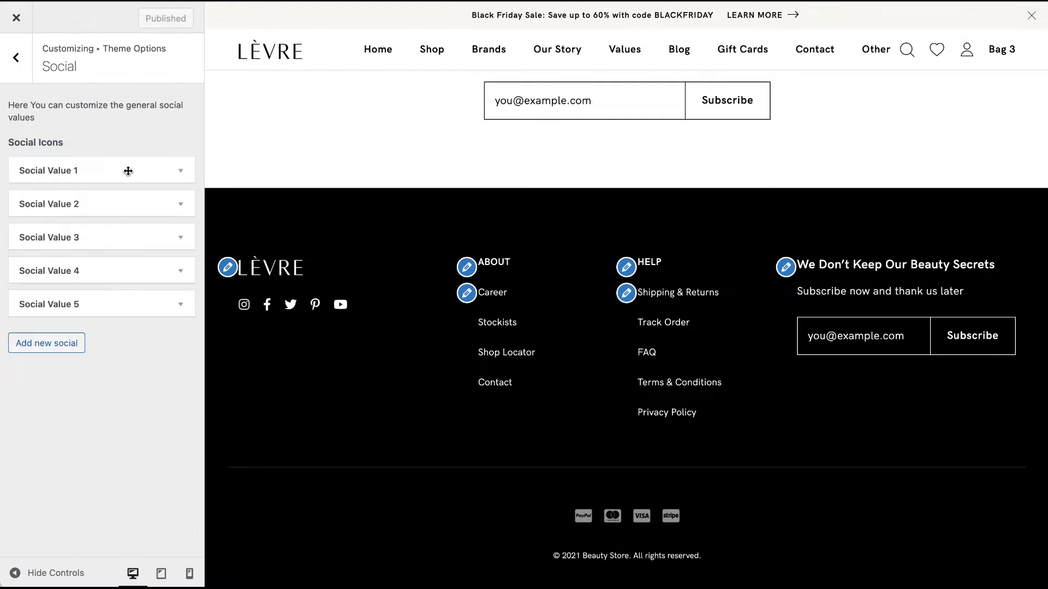
Examine the second social entry's Facebook settings and its available icon choices.
left_click(115, 216)
left_click(99, 249)
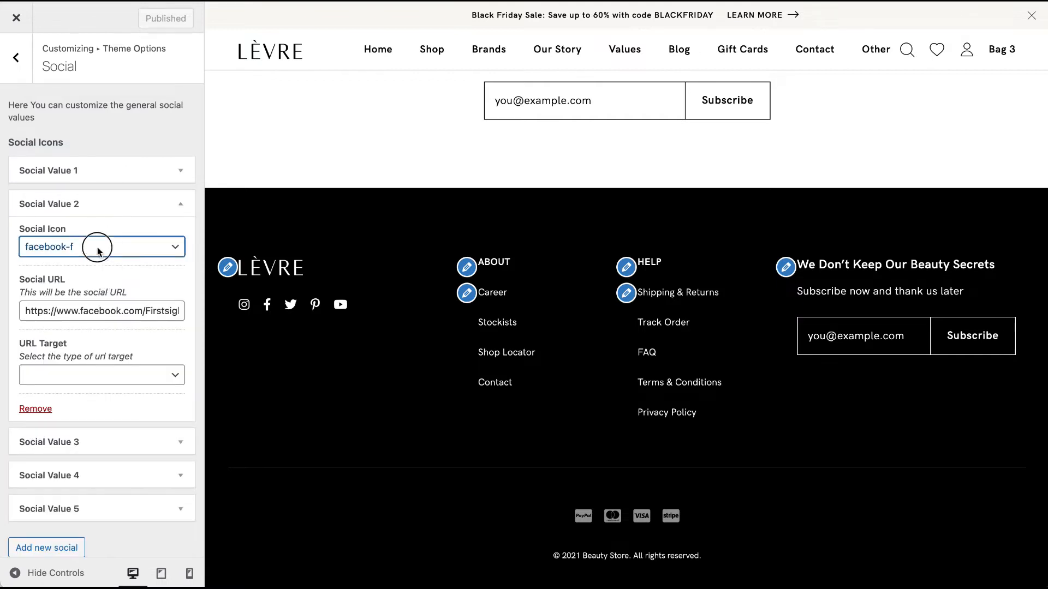
left_click(99, 246)
Add a new social entry with the default 500px icon and an empty URL, and publish the customizer changes.
scroll(112, 457, "down", 1)
left_click(52, 535)
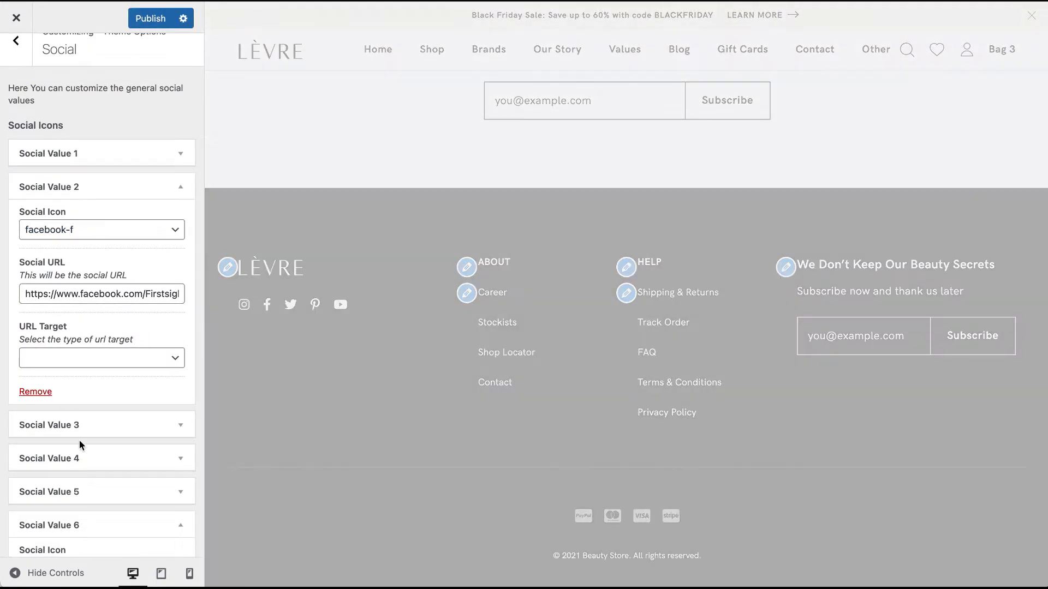
scroll(80, 440, "down", 5)
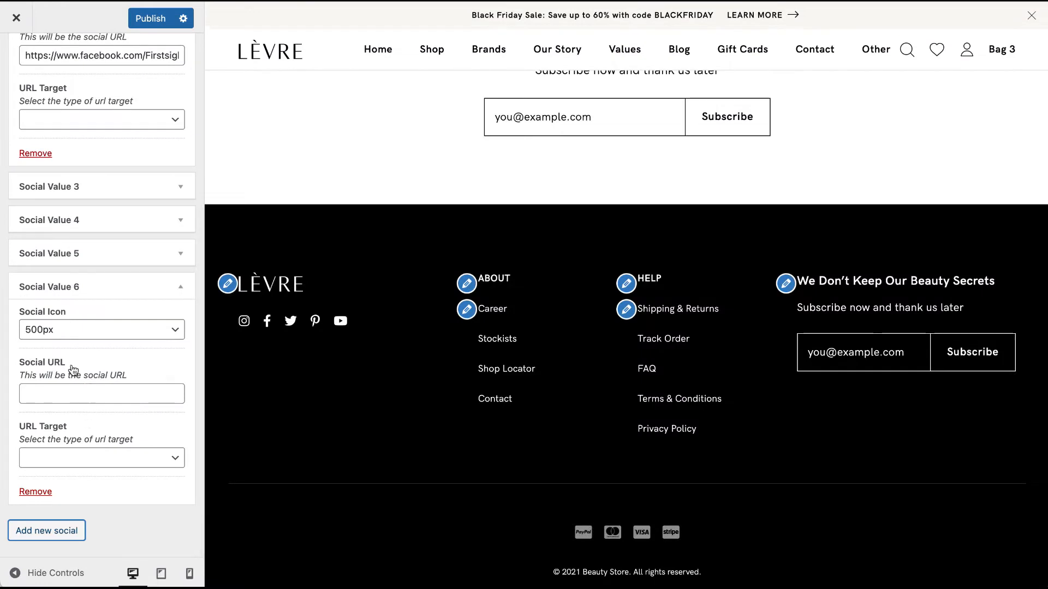
left_click(88, 337)
left_click(129, 330)
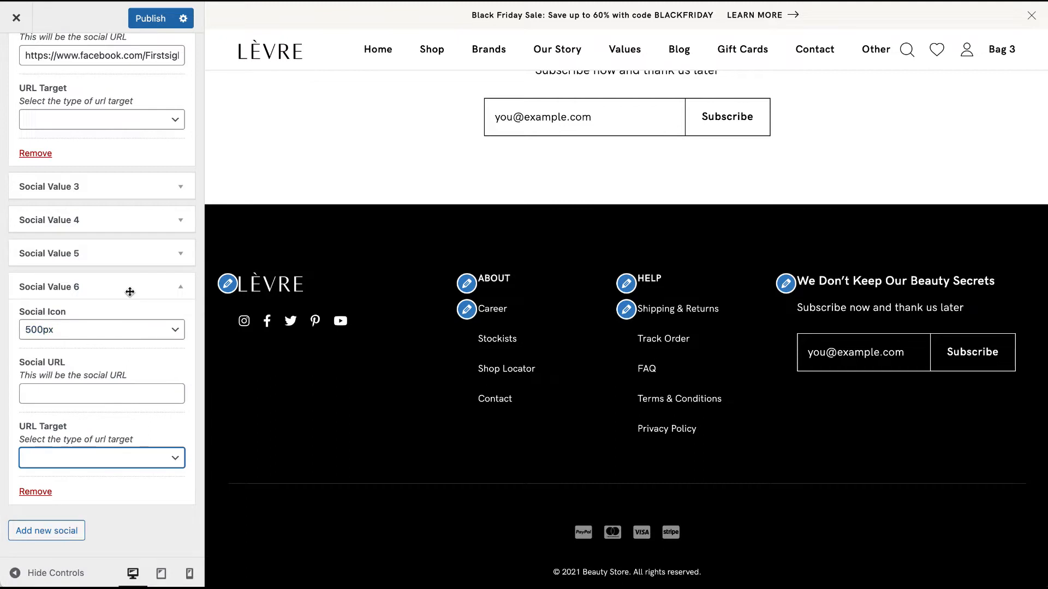
left_click(125, 397)
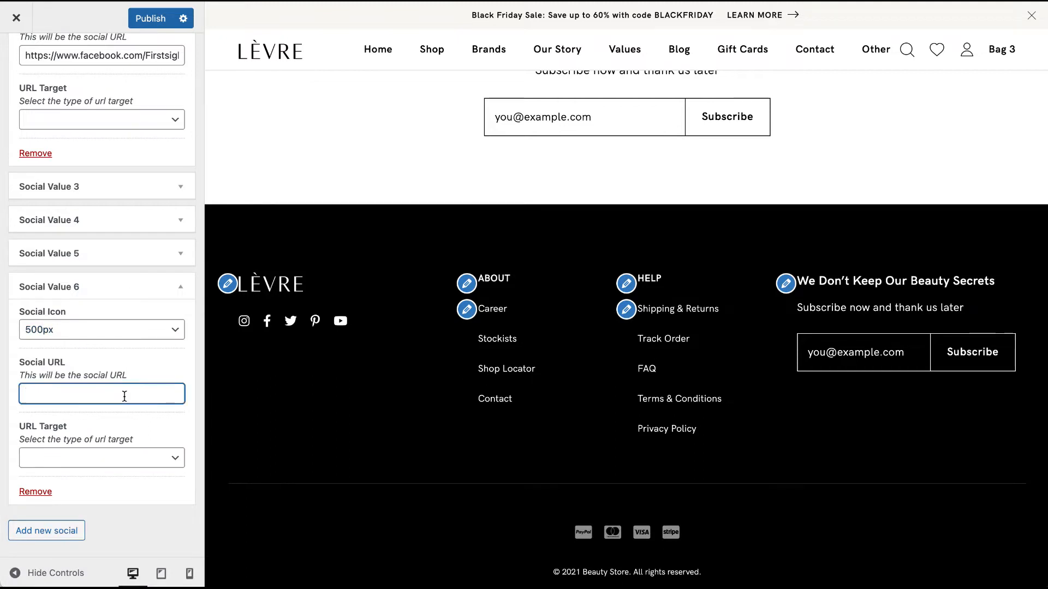
left_click(126, 283)
left_click(147, 23)
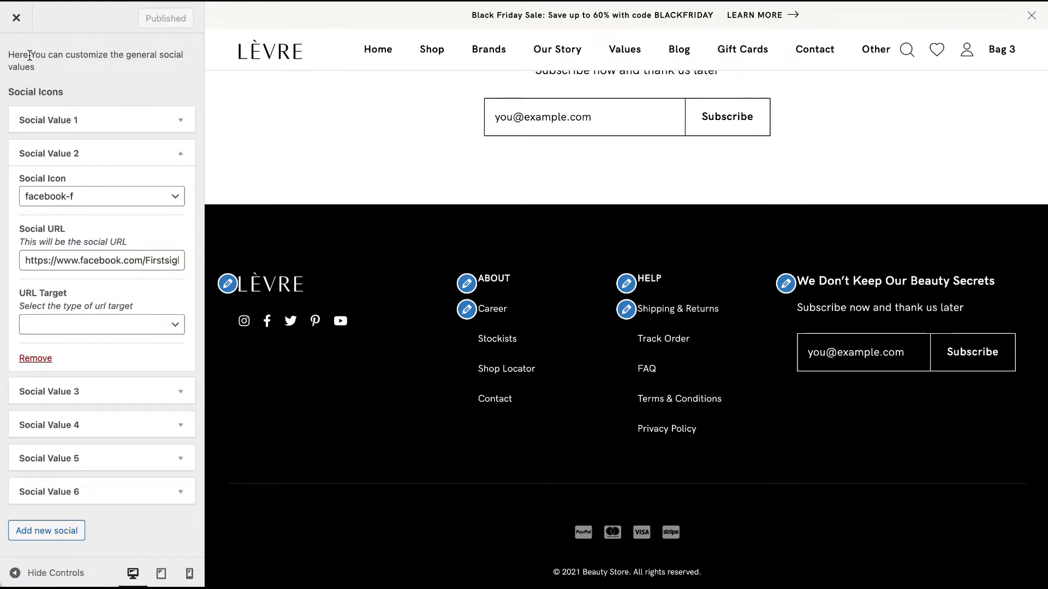
Review the Optimization theme options and return to the main customizer sections.
scroll(27, 56, "up", 1)
left_click(25, 60)
left_click(123, 376)
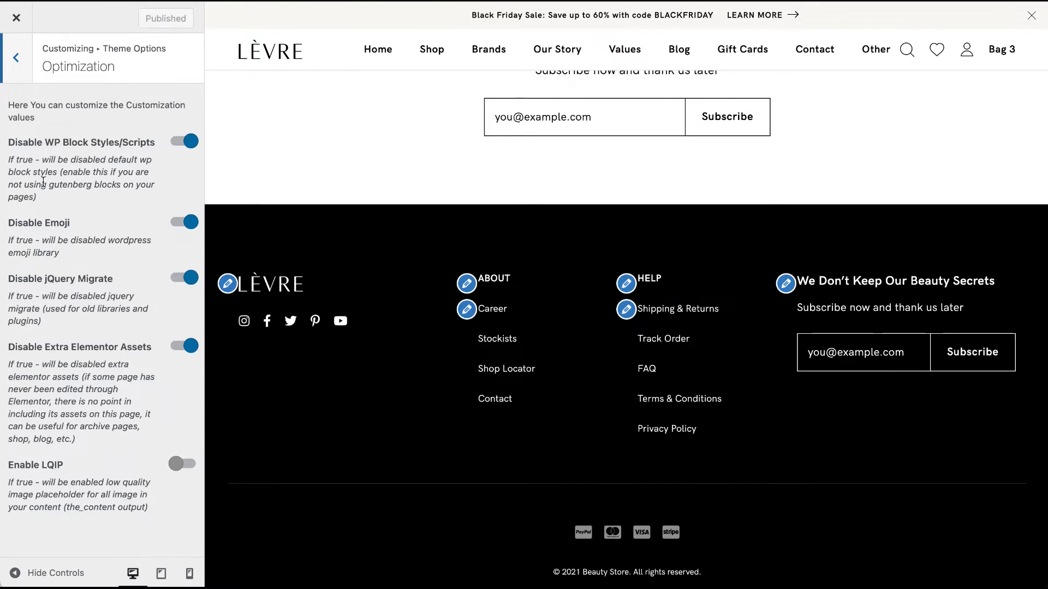
left_click(16, 70)
left_click(22, 67)
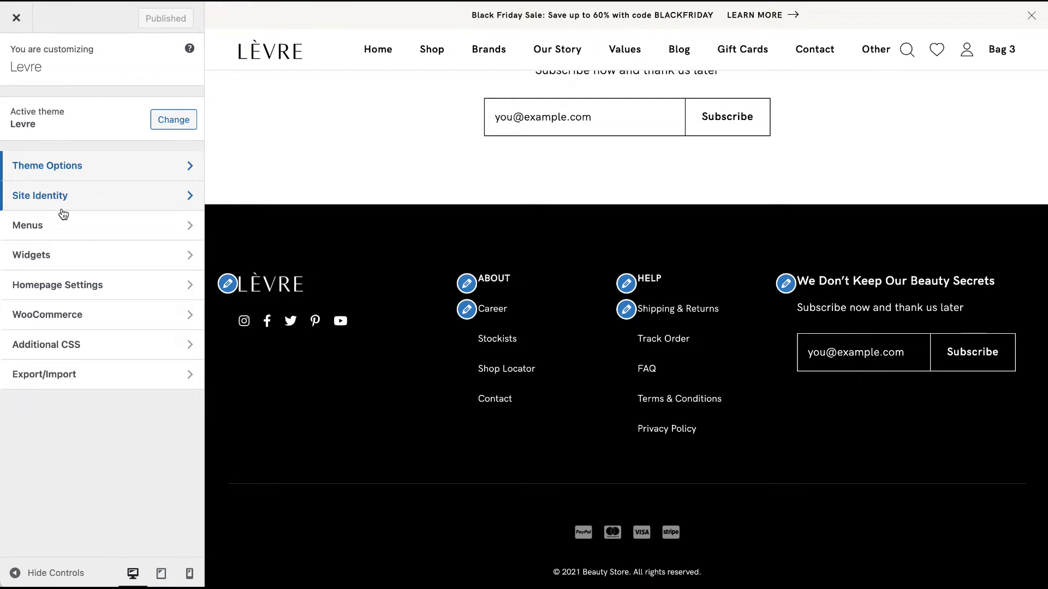
Set the site title to Cherie in Site Identity and view the media library for the site icon without choosing an image.
left_click(71, 196)
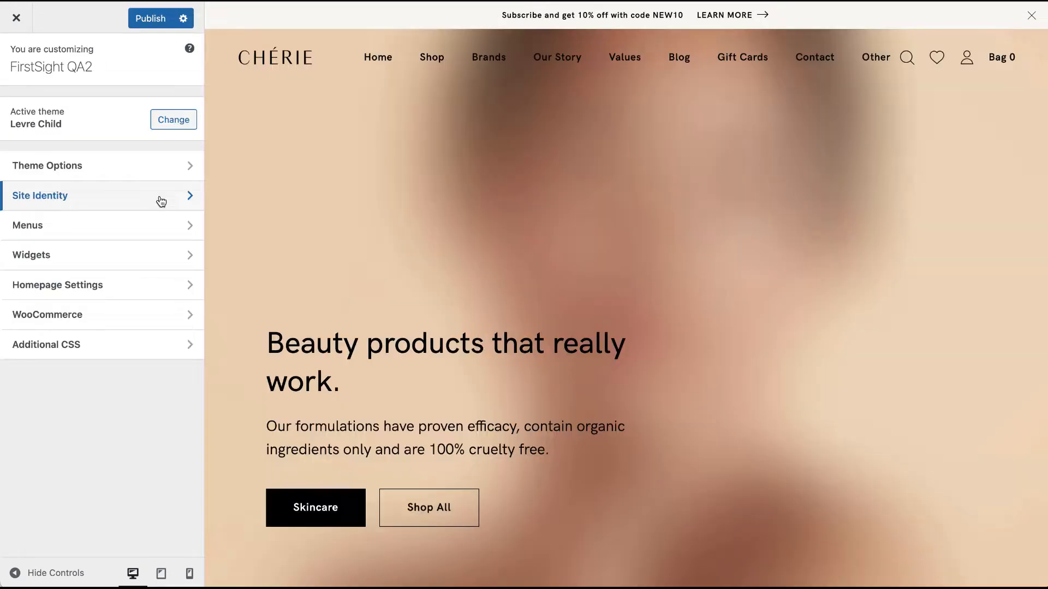
left_click(77, 202)
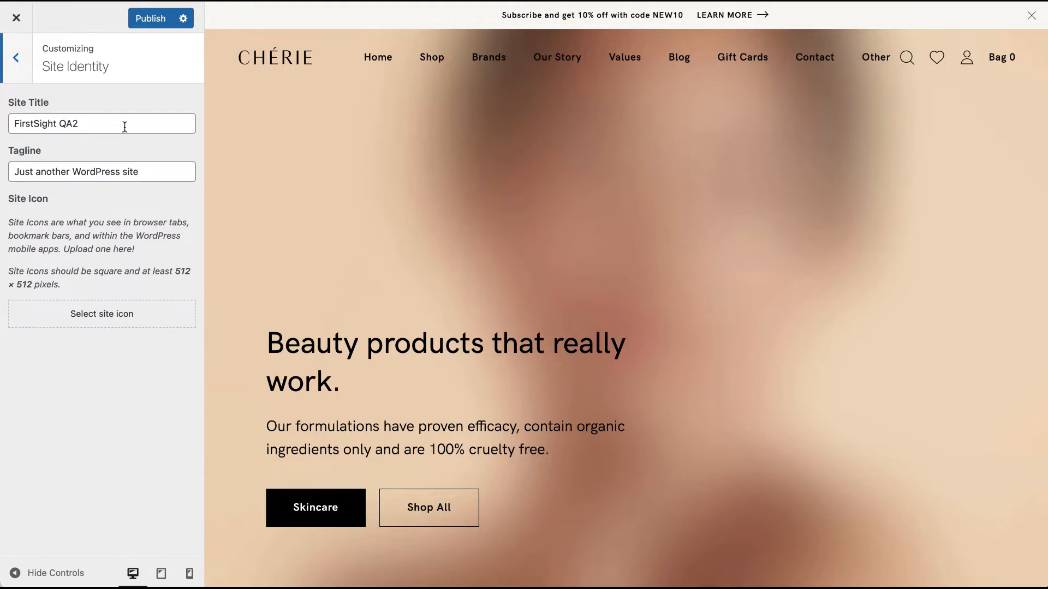
left_click_drag(125, 127, 4, 105)
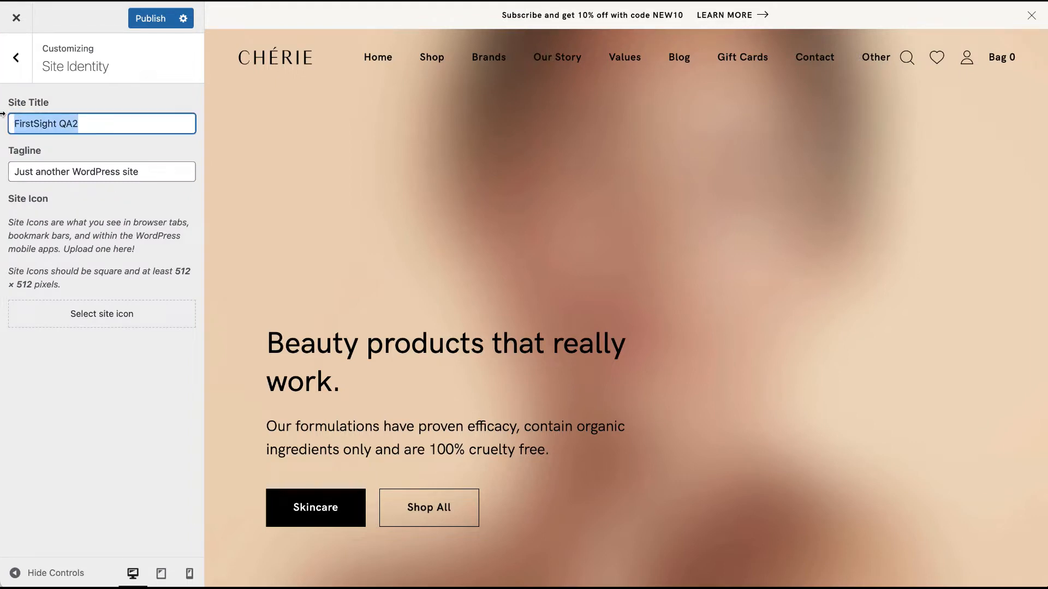
type("Ch")
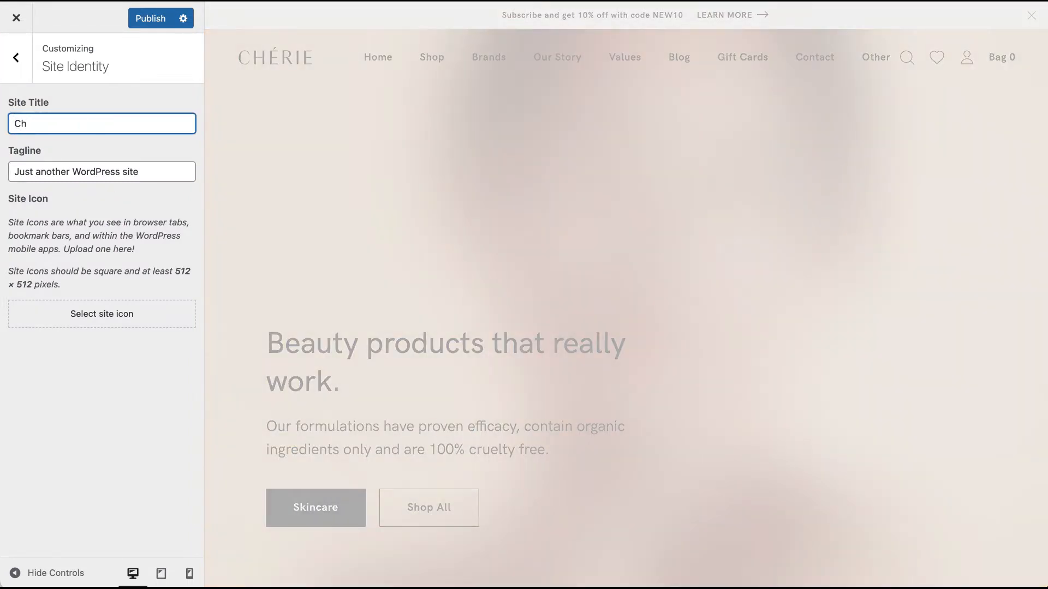
type("irie")
key("Tab")
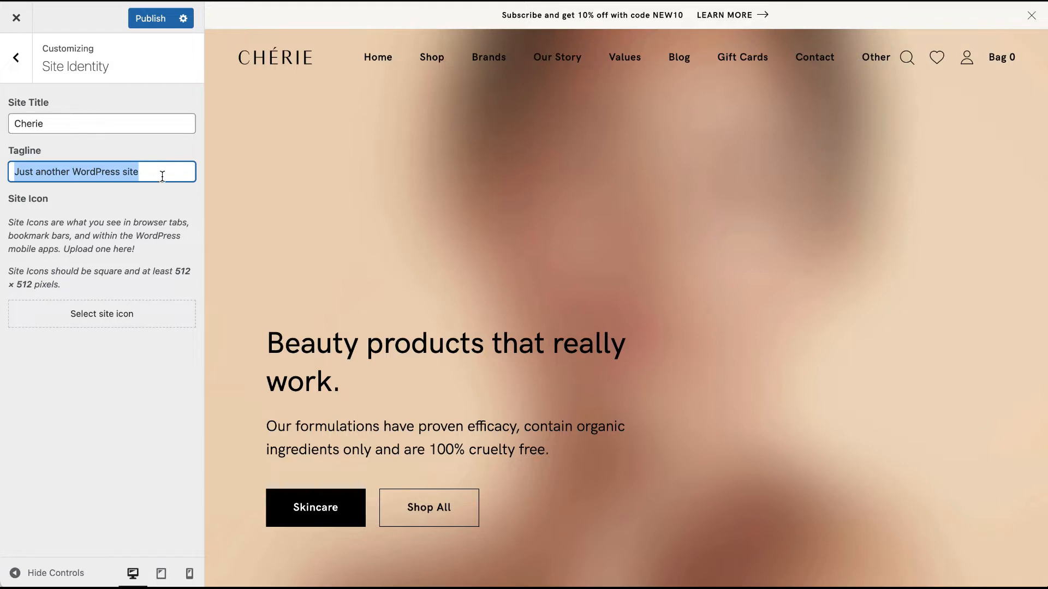
left_click(102, 314)
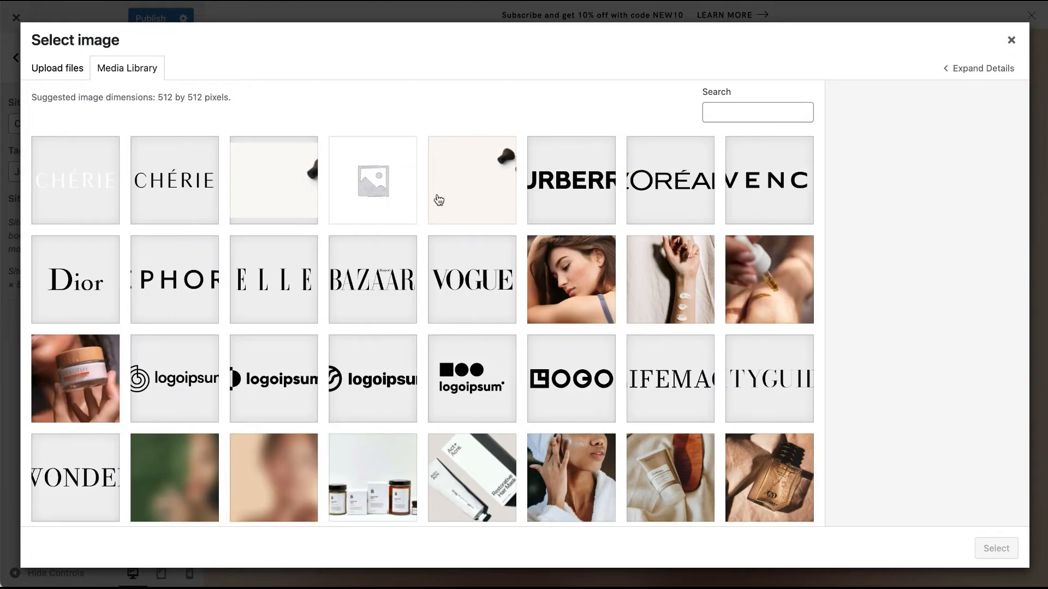
left_click(1010, 40)
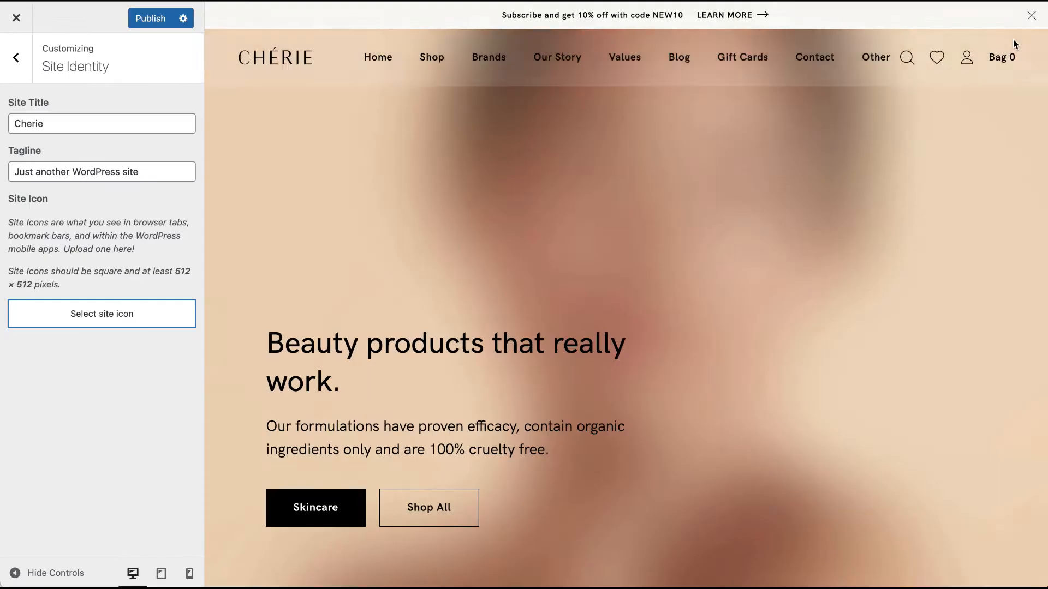
Open Menu 1, the menu assigned to the site navigation, and review its hierarchy of items.
left_click(12, 70)
left_click(77, 224)
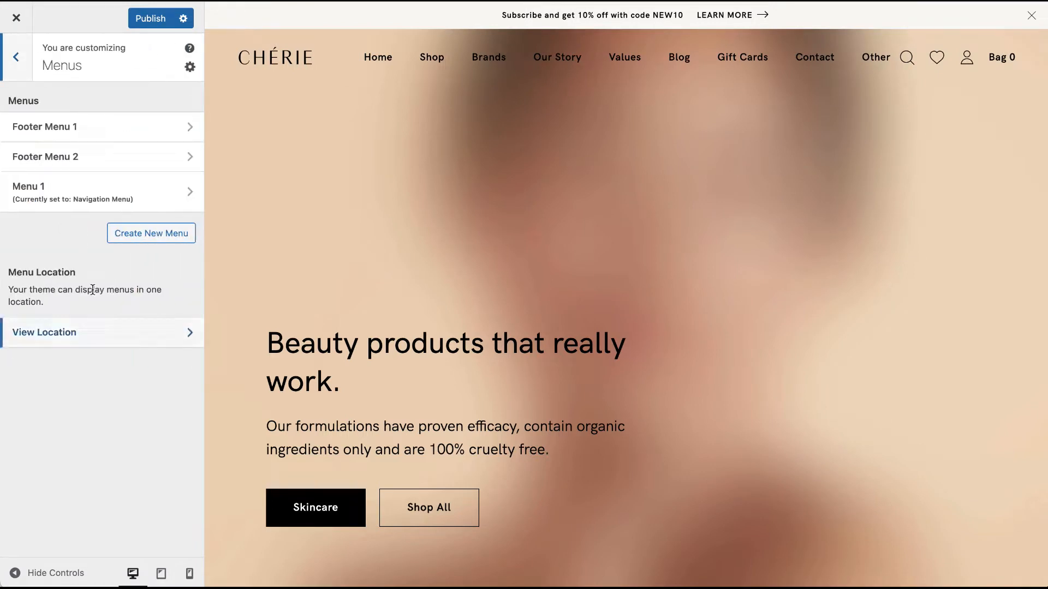
left_click(90, 192)
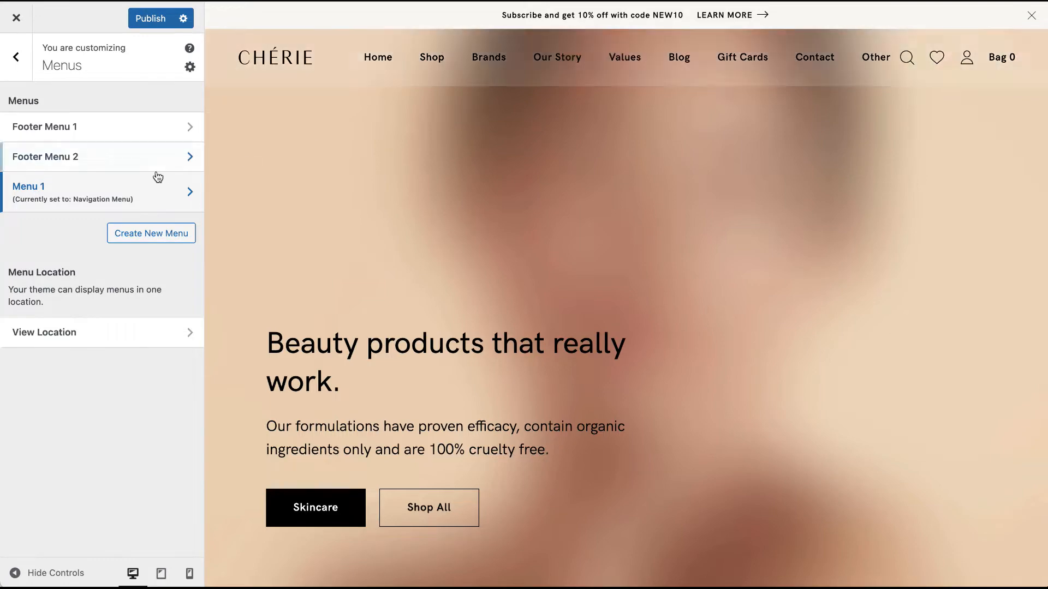
left_click(148, 198)
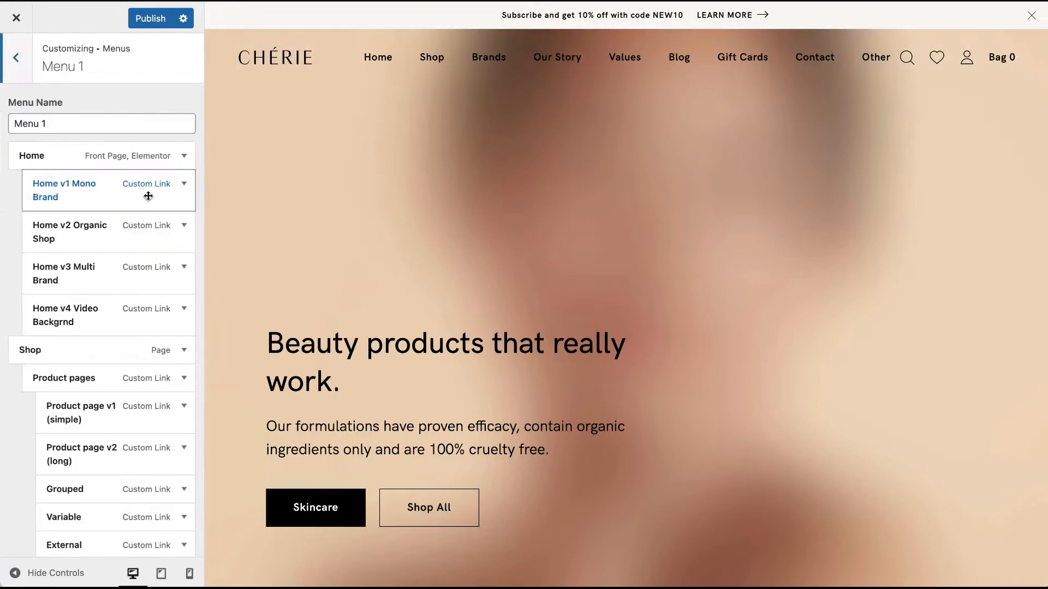
scroll(148, 197, "down", 20)
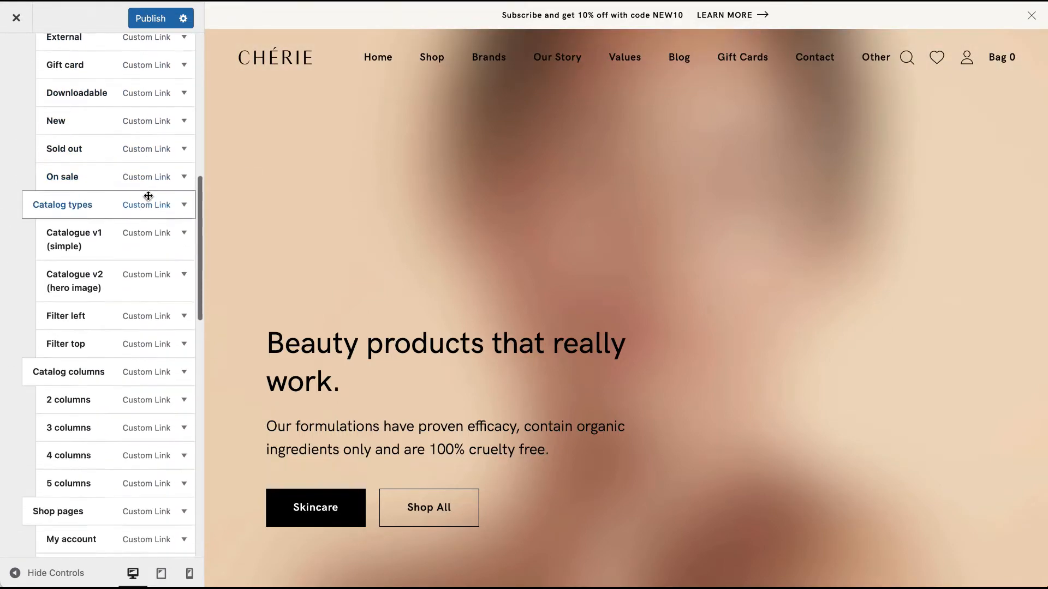
scroll(148, 196, "down", 5)
scroll(147, 196, "up", 20)
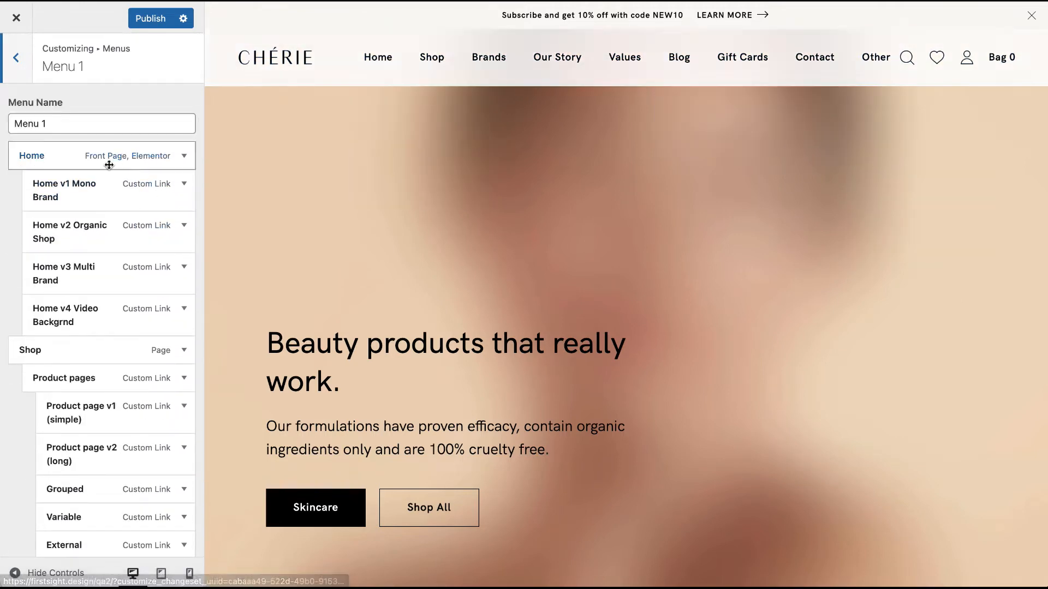
Examine the Home menu item's settings and compare its nested items with the Home dropdown in the preview.
left_click(63, 161)
left_click(64, 159)
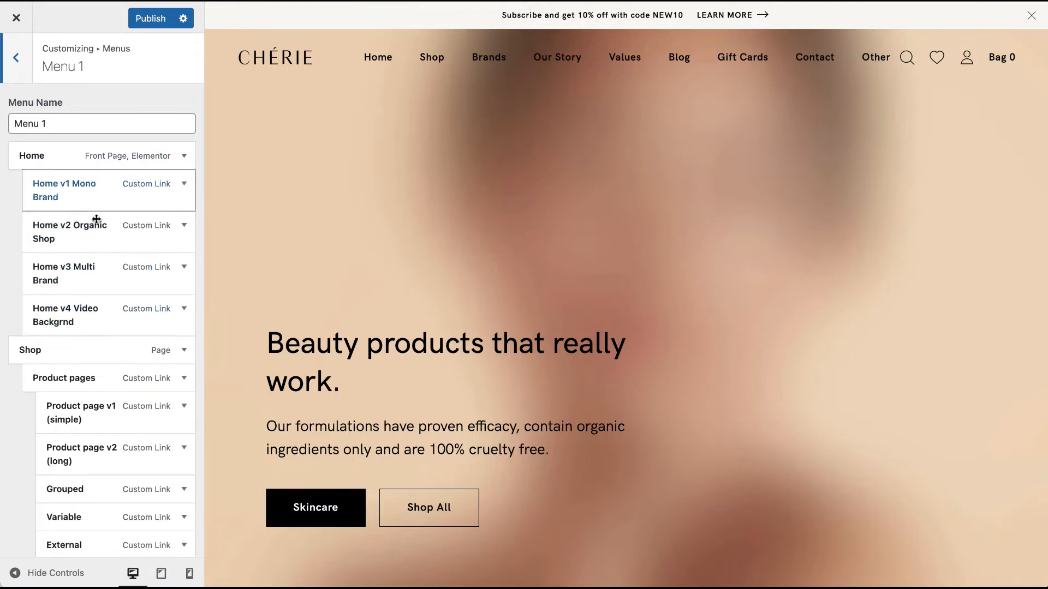
mouse_move(390, 63)
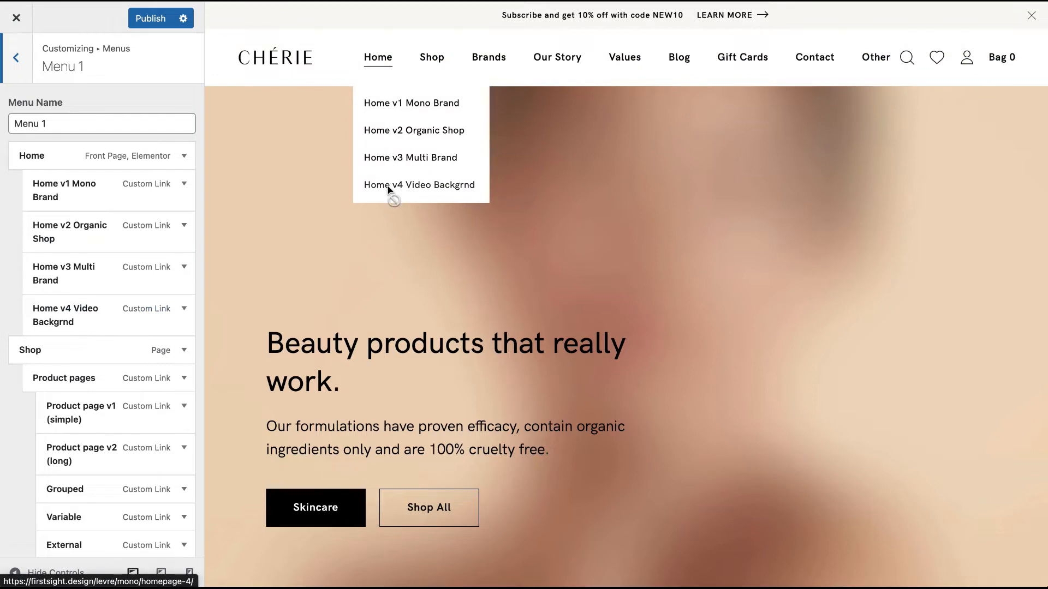
left_click(61, 155)
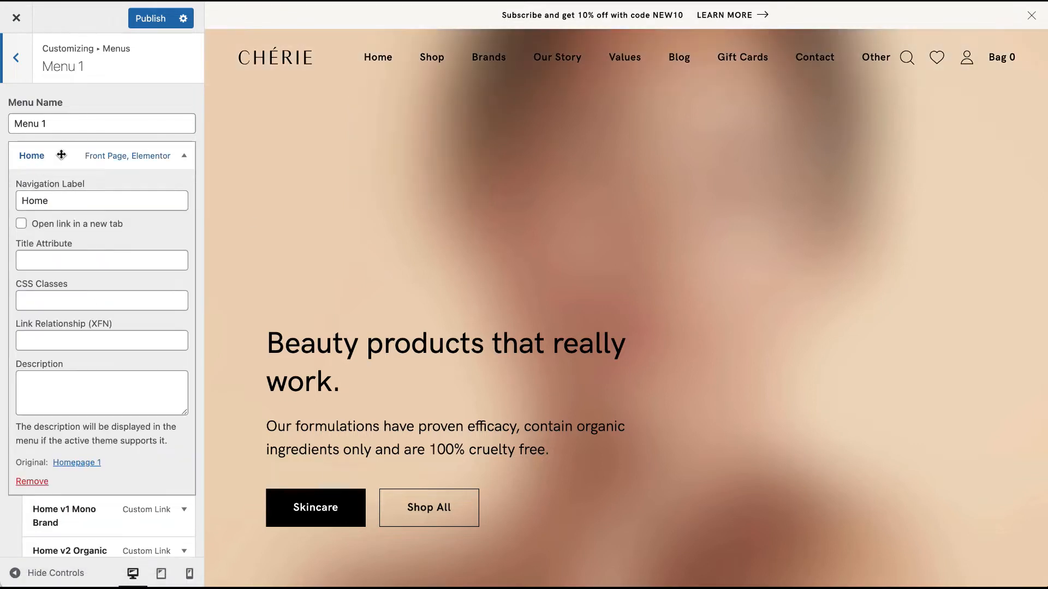
left_click(61, 155)
left_click(61, 155)
left_click(82, 156)
Inspect the custom link URL and navigation label of the Home v1 Mono Brand item, and collapse its settings.
left_click(67, 198)
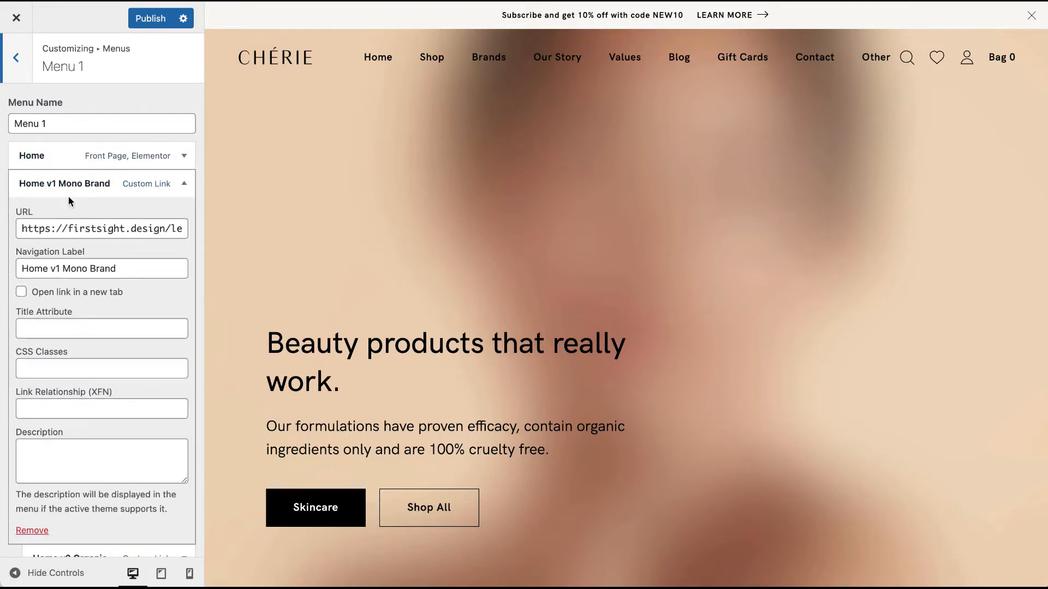
left_click(89, 227)
left_click(22, 228)
left_click_drag(21, 228, 219, 240)
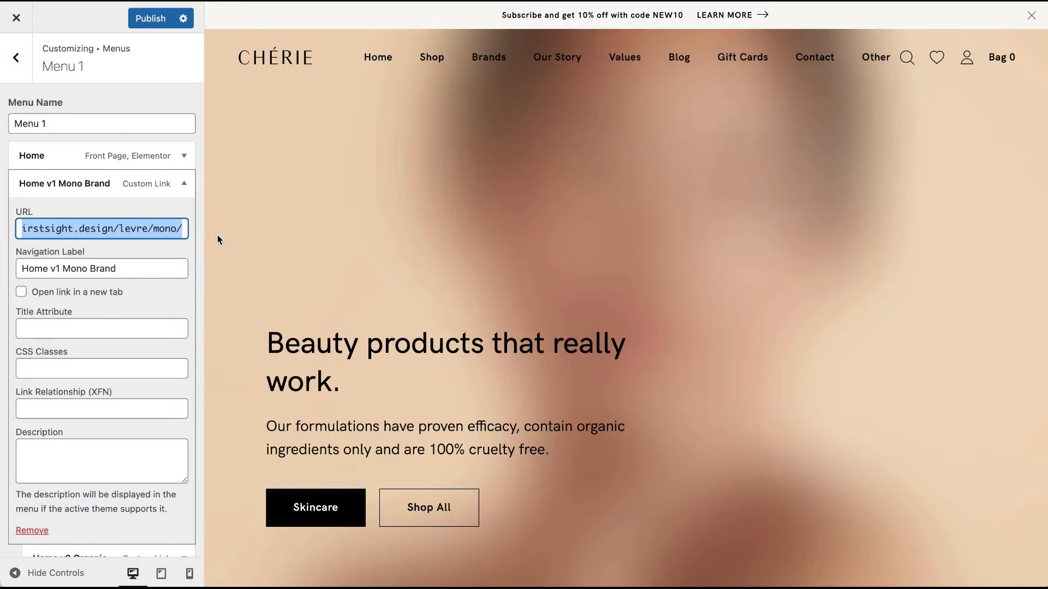
left_click(98, 183)
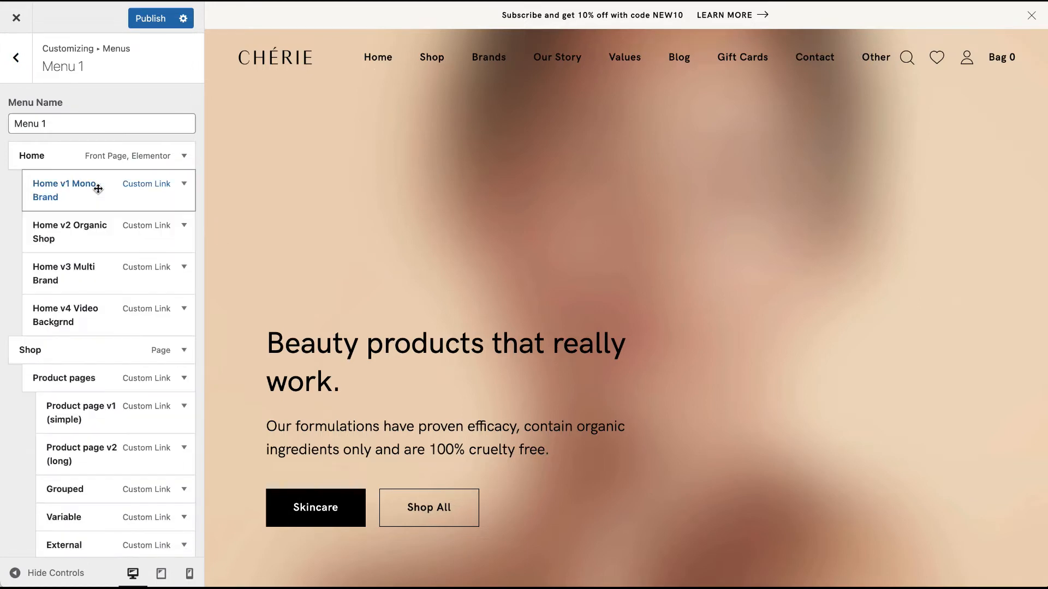
Compare the Shop mega menu with the items in Menu 1 and open the list of items available to add.
mouse_move(398, 62)
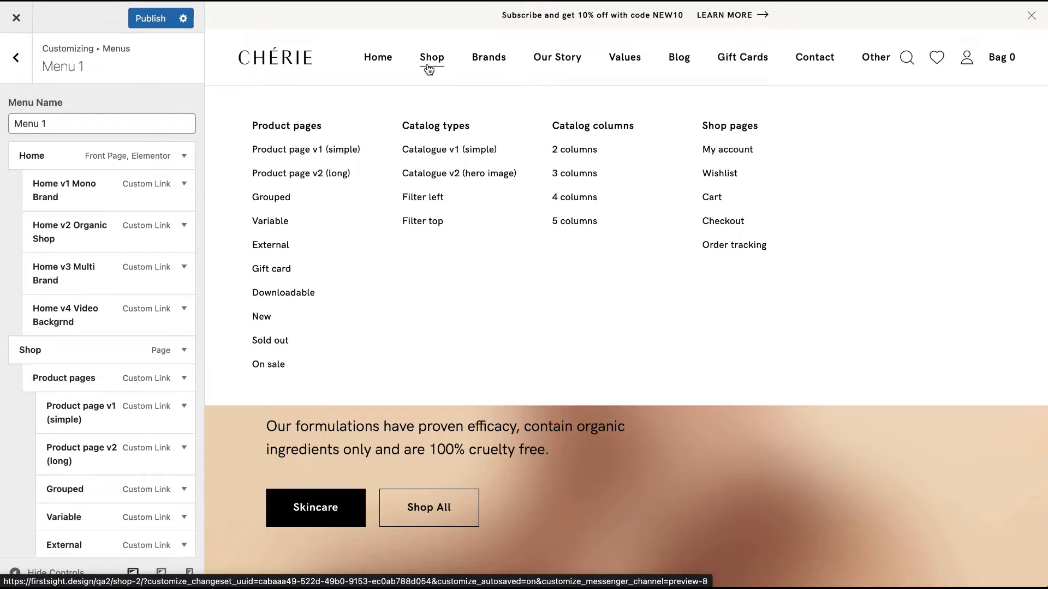
scroll(107, 264, "down", 15)
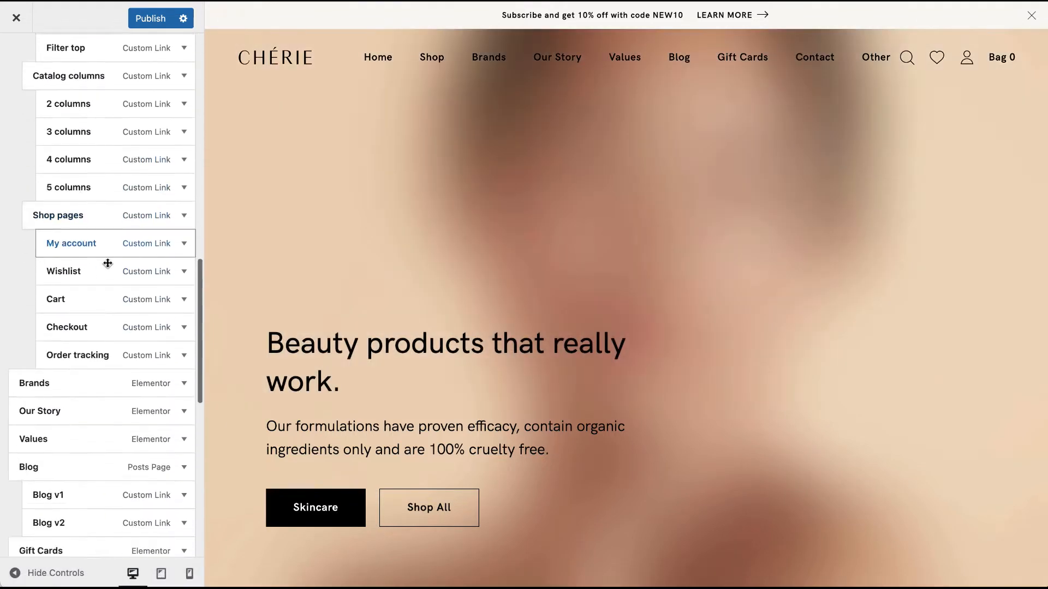
scroll(108, 264, "down", 5)
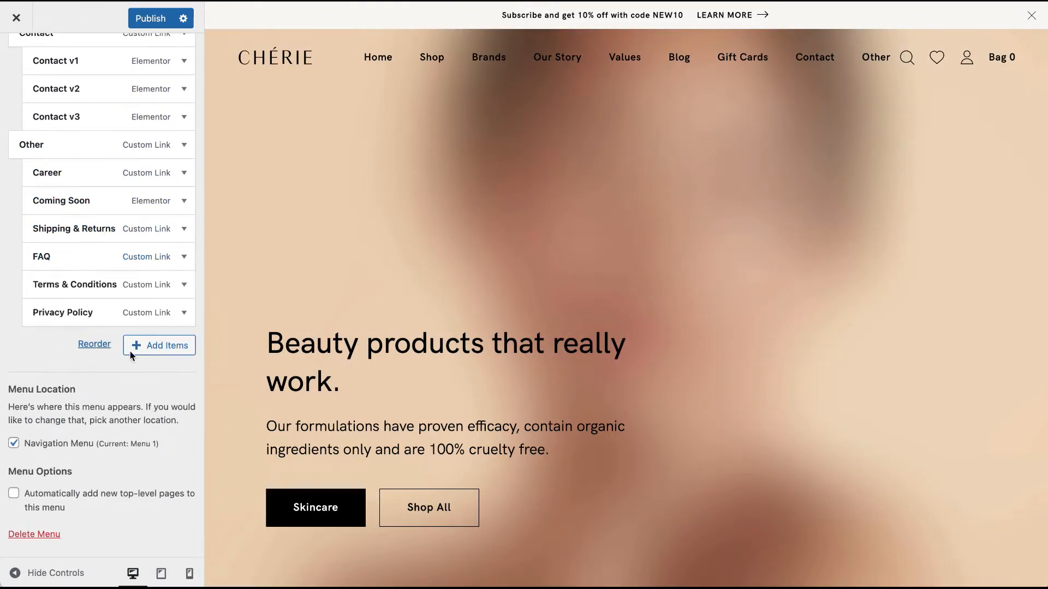
left_click(163, 354)
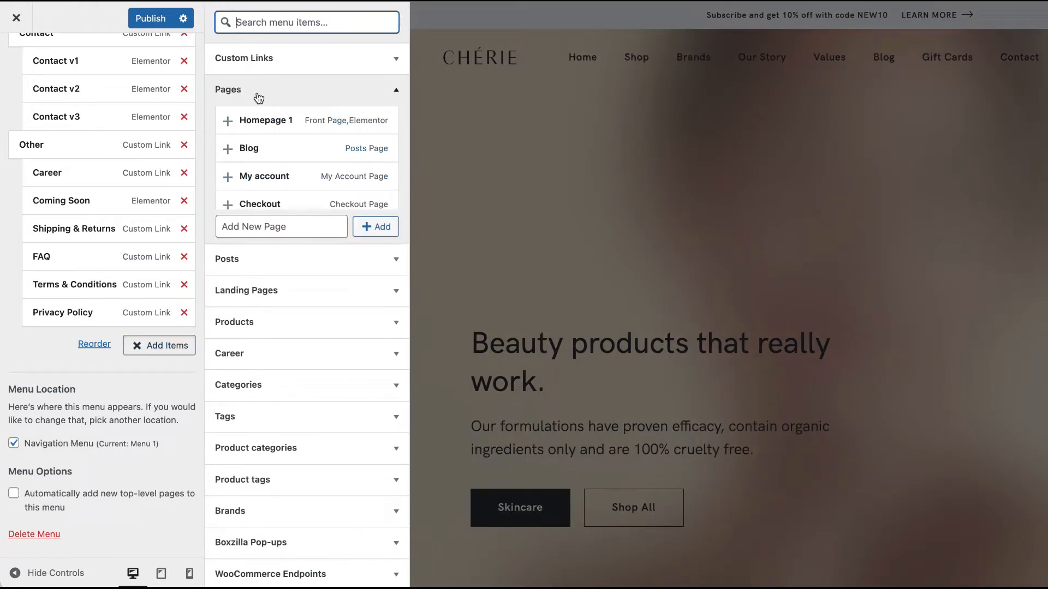
Try adding the Black Friday page to Menu 1 as a sub-item of Other, and remove it again.
scroll(298, 154, "down", 10)
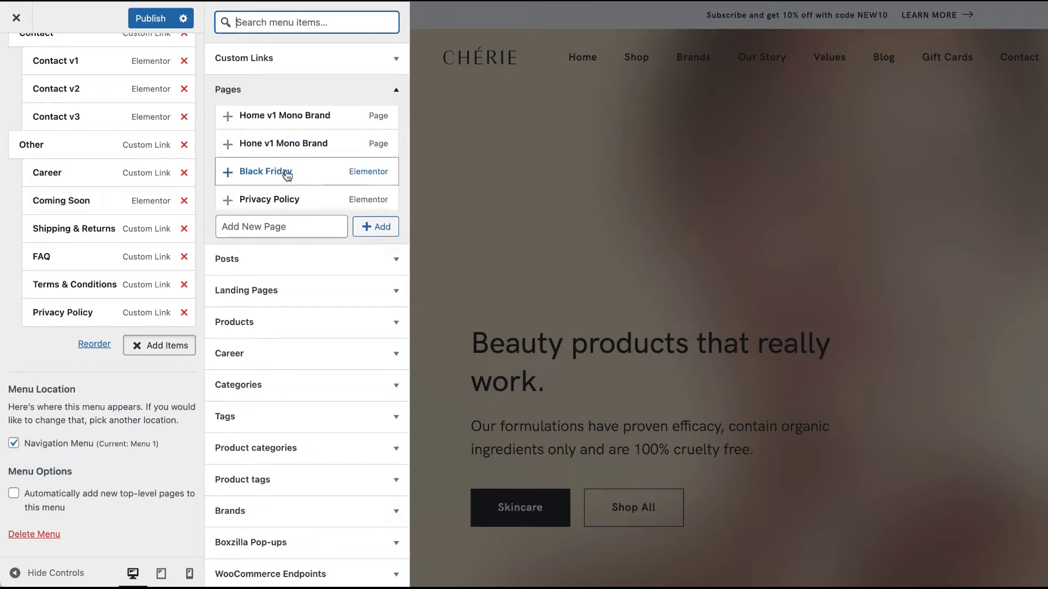
left_click(273, 172)
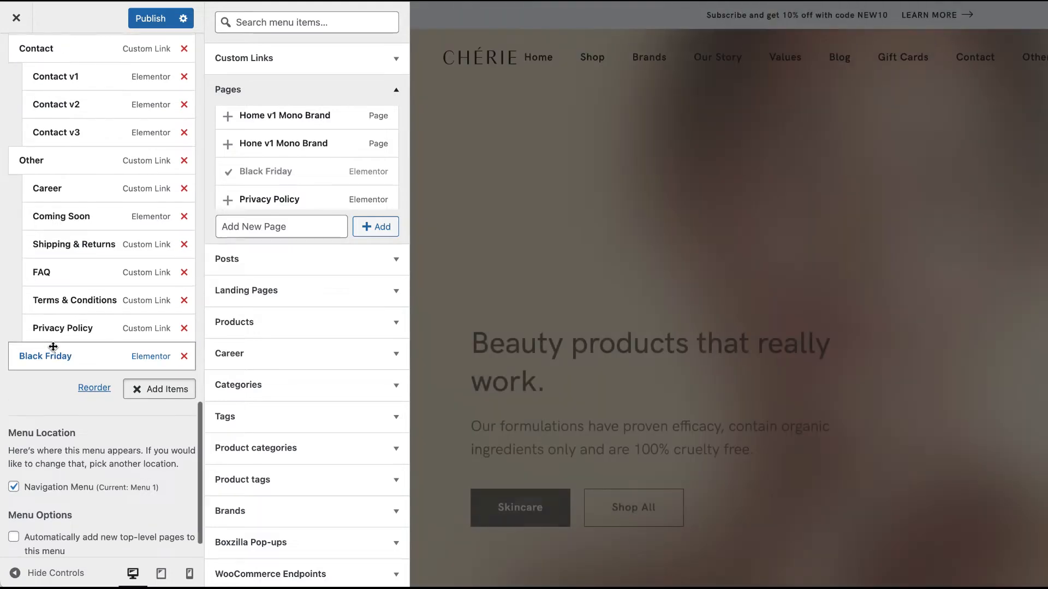
left_click_drag(65, 357, 71, 382)
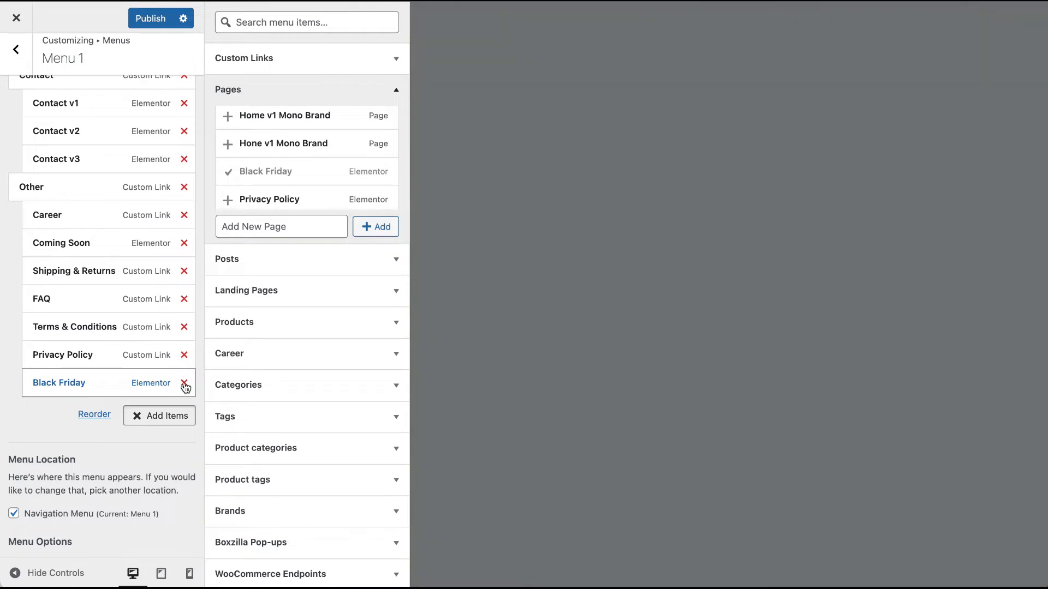
left_click(184, 384)
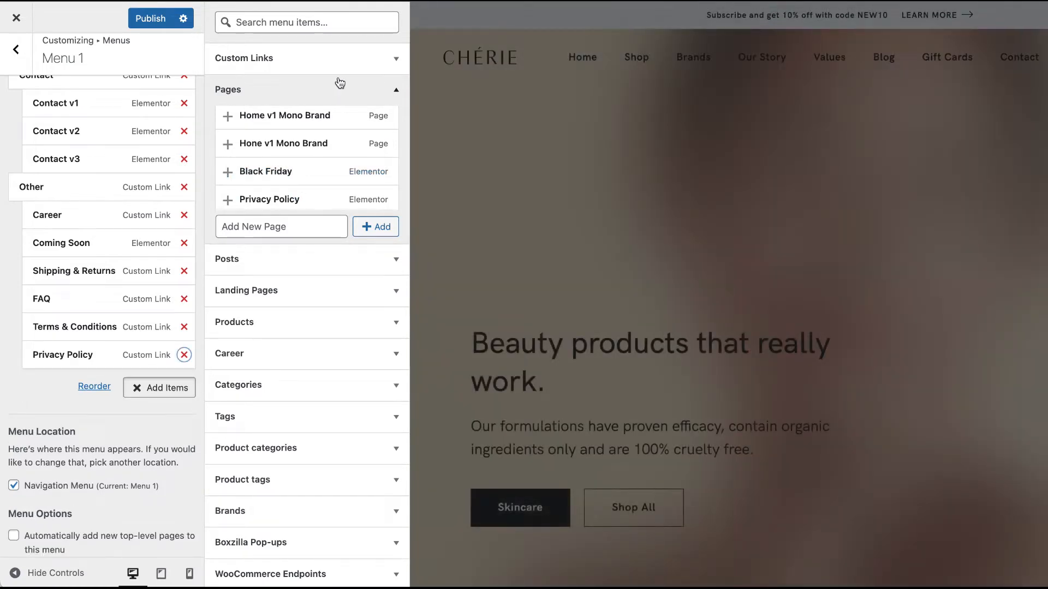
Try out a custom link for Menu 1 with the link text Custom Page, and abandon it without adding it.
left_click(336, 60)
left_click(334, 113)
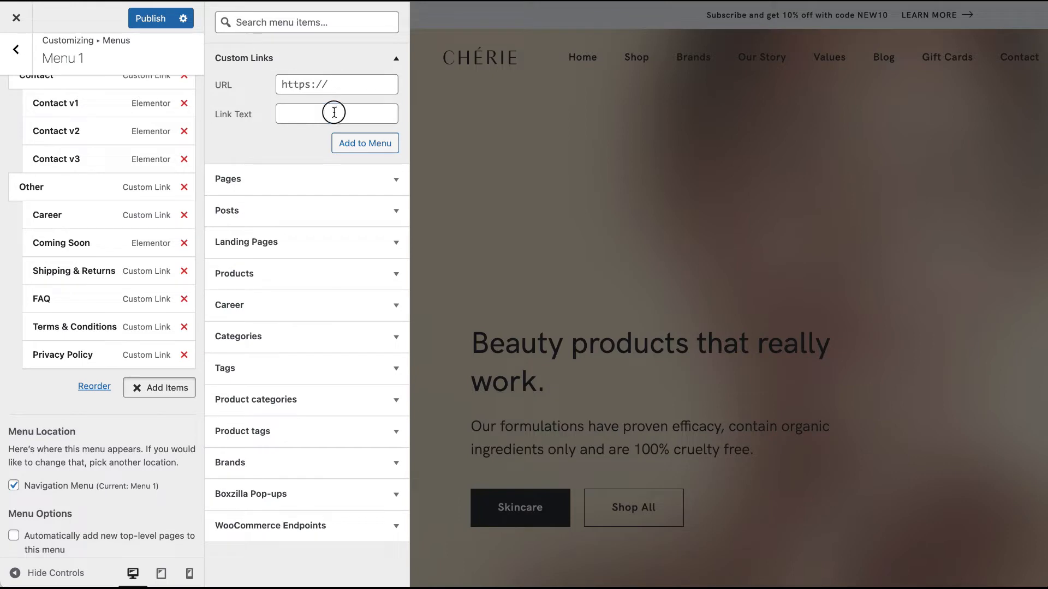
type("Custom Page")
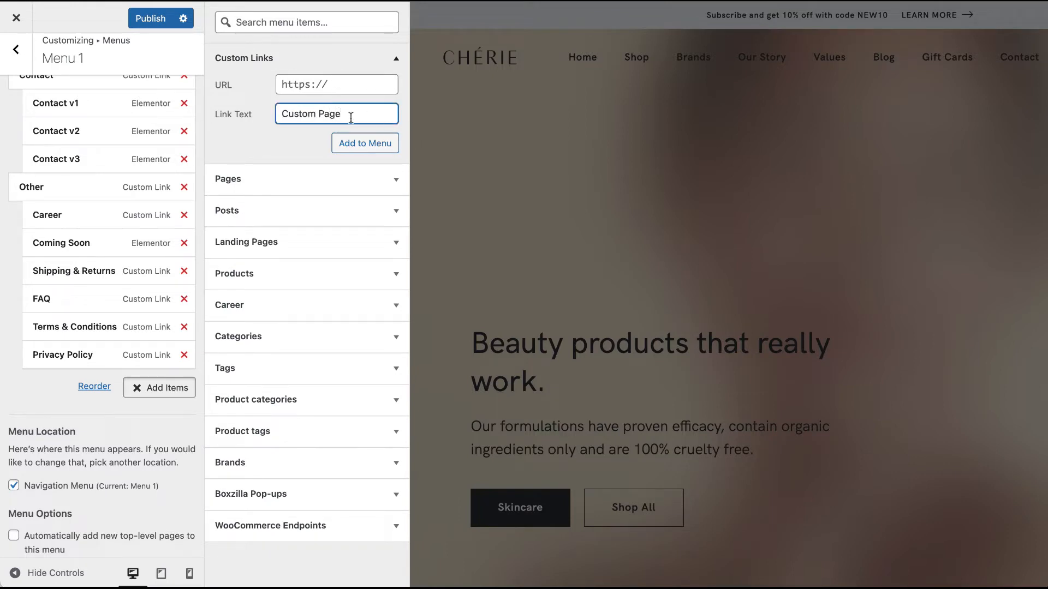
left_click_drag(342, 114, 263, 115)
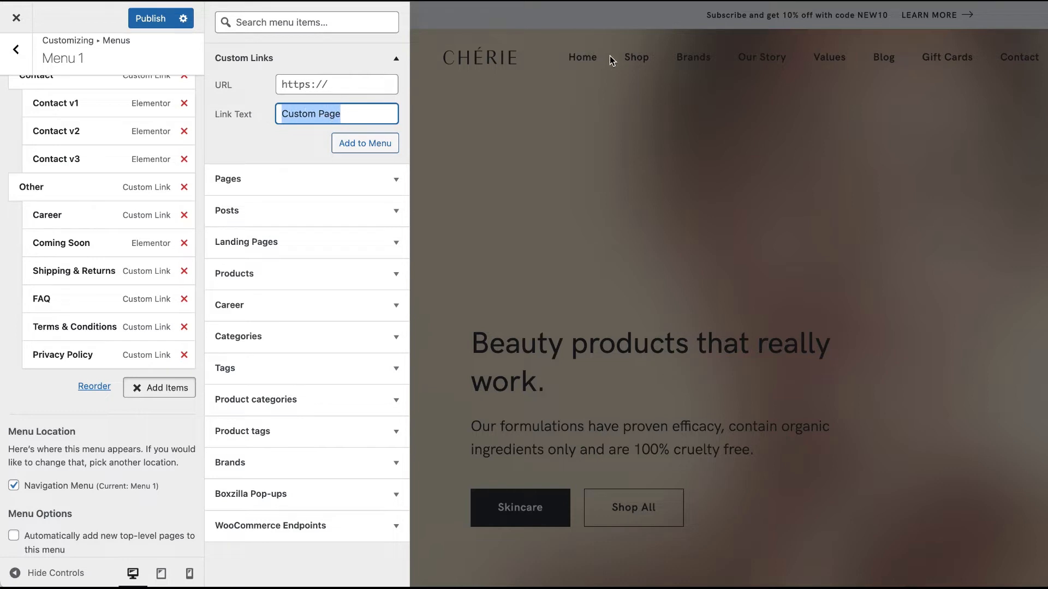
left_click(313, 85)
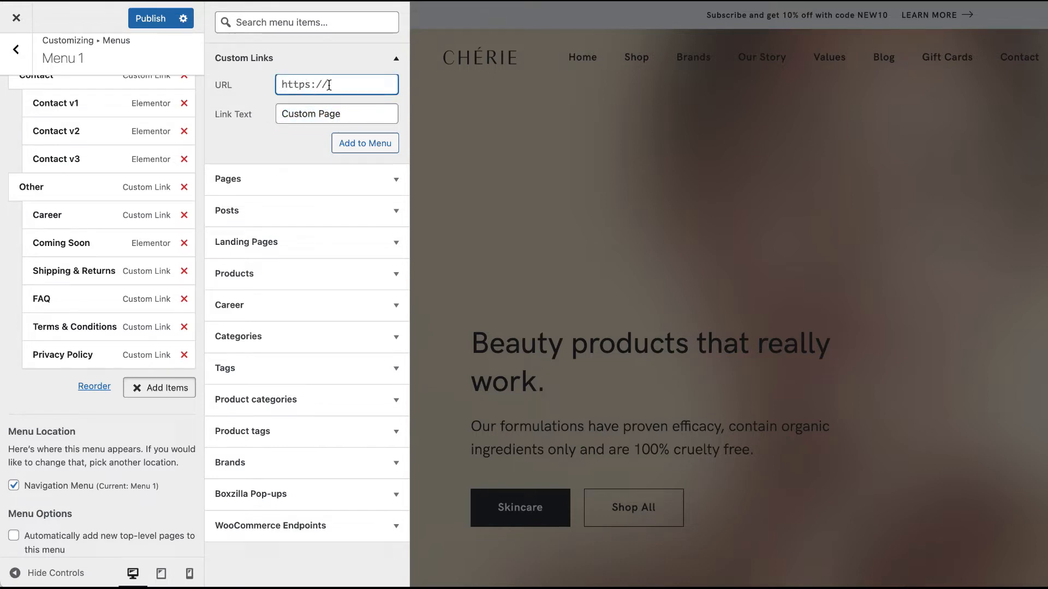
key("Tab")
key("BackSpace")
left_click(93, 408)
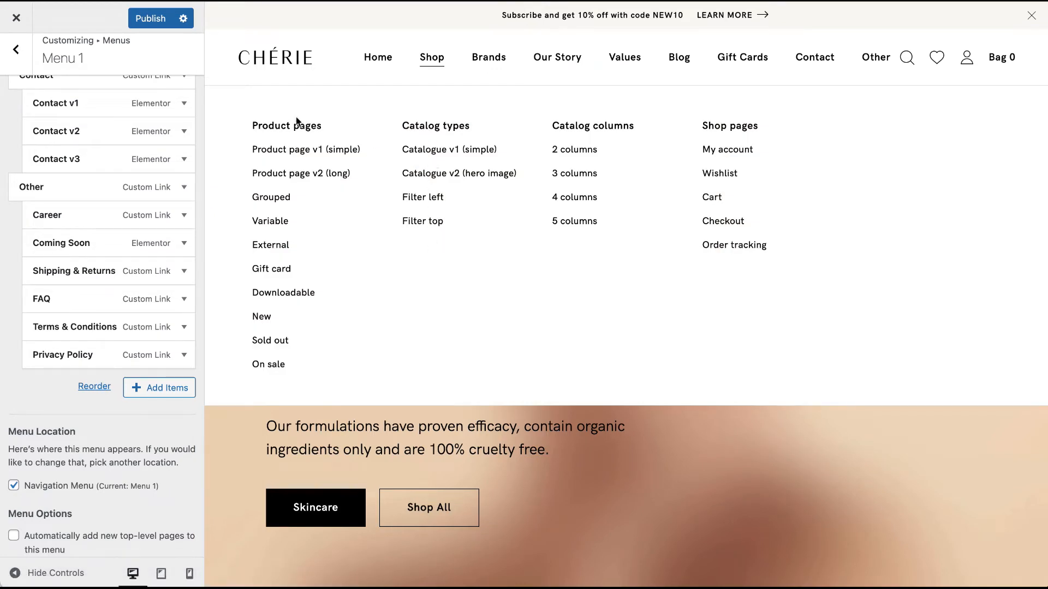
Compare the Shop mega menu columns in the preview with the Product pages sub-items nested under Shop in Menu 1.
scroll(76, 267, "up", 15)
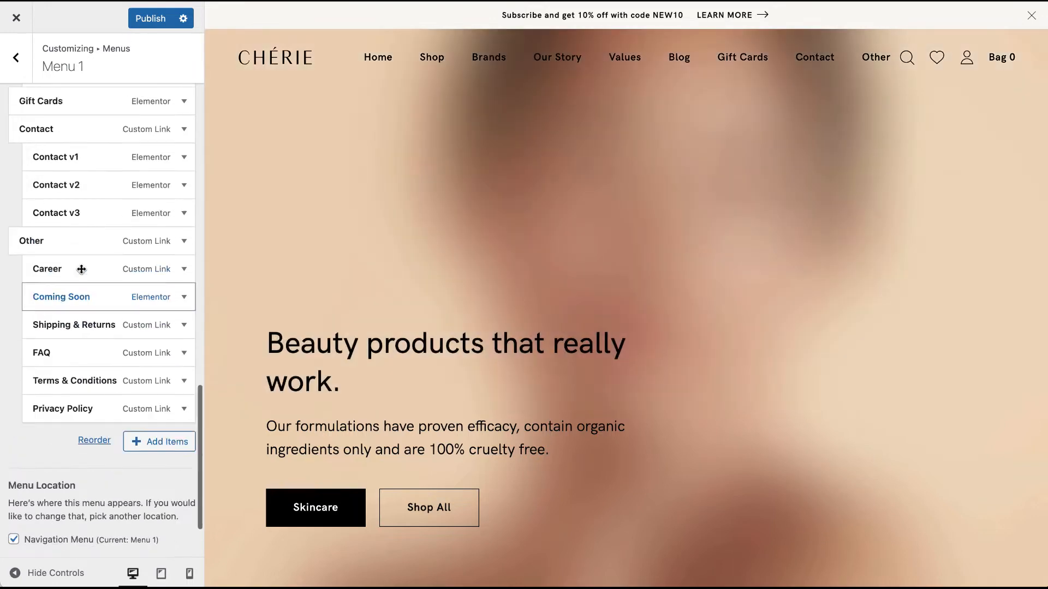
scroll(121, 244, "down", 5)
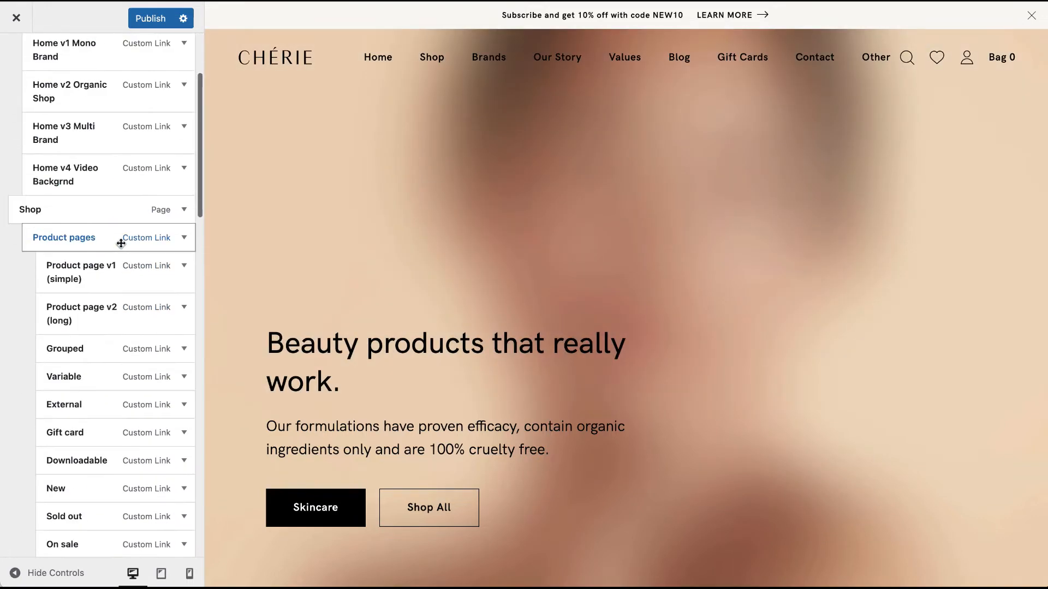
left_click(128, 221)
left_click(127, 217)
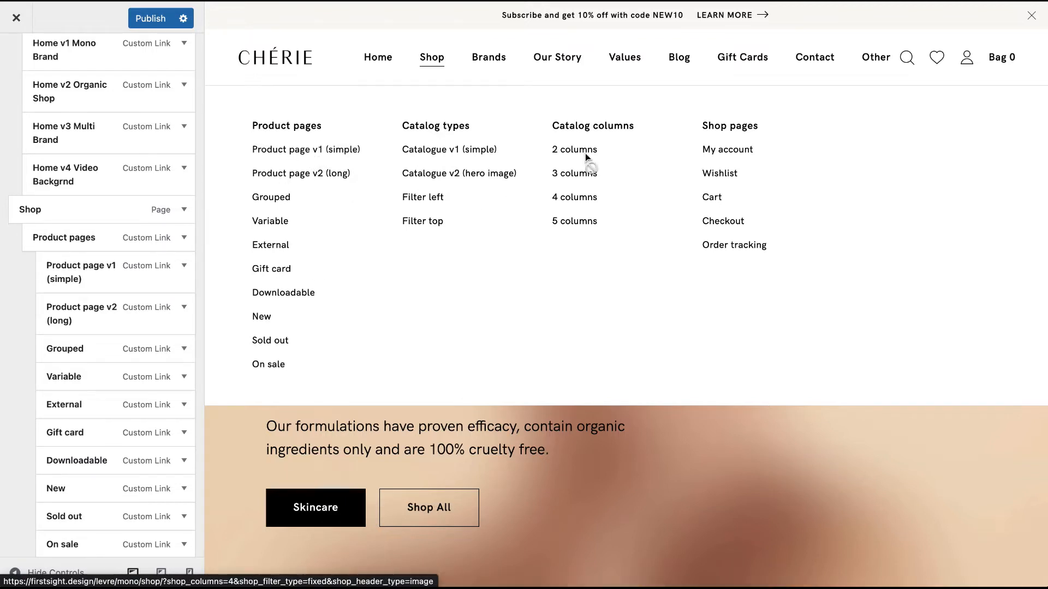
scroll(66, 284, "down", 1)
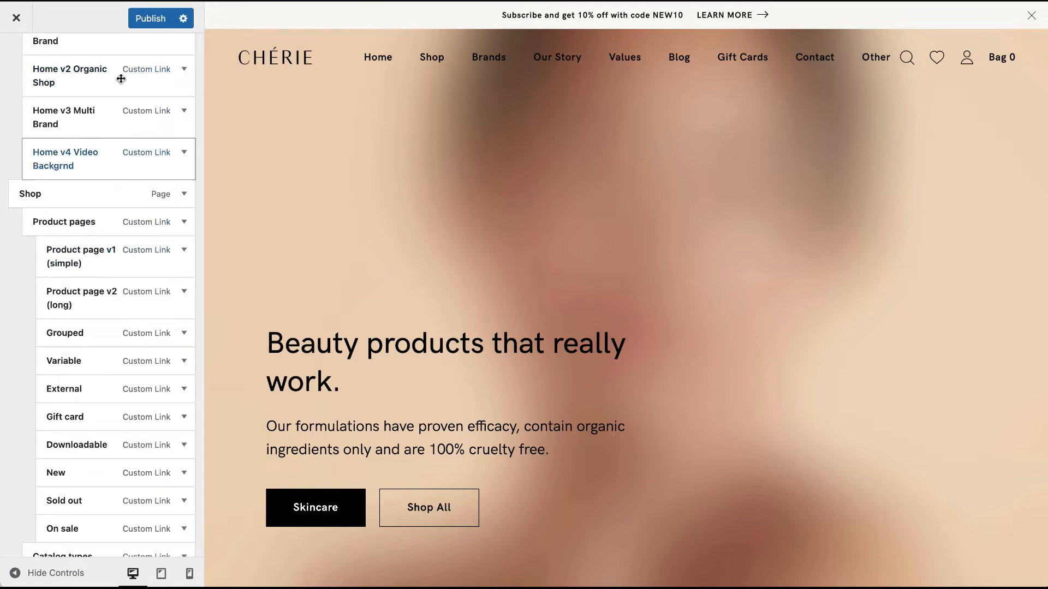
Publish the Customizer changes, close the Customizer and go to the WordPress dashboard.
left_click(144, 19)
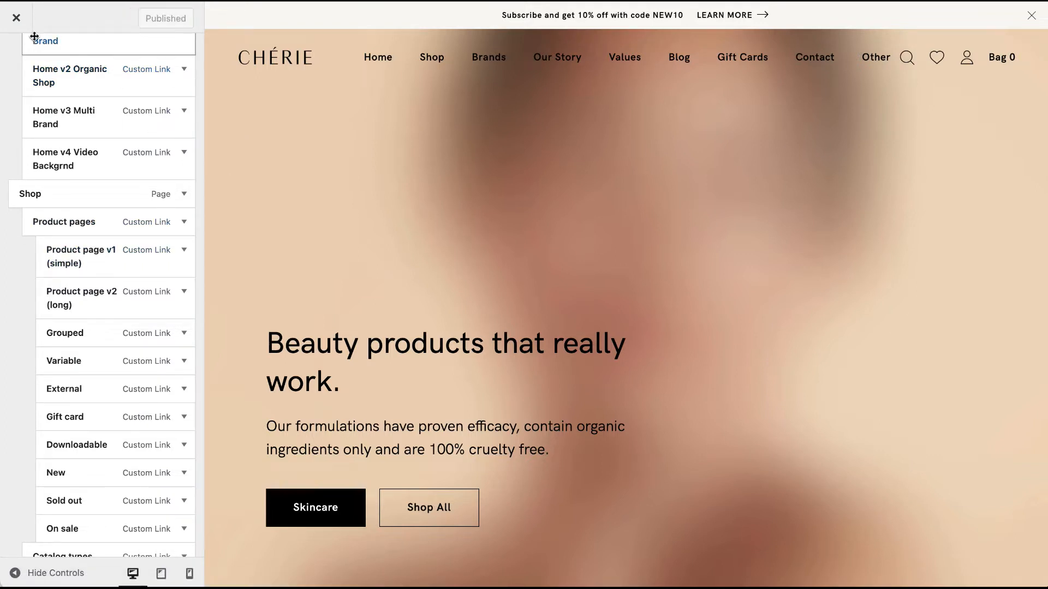
left_click(17, 19)
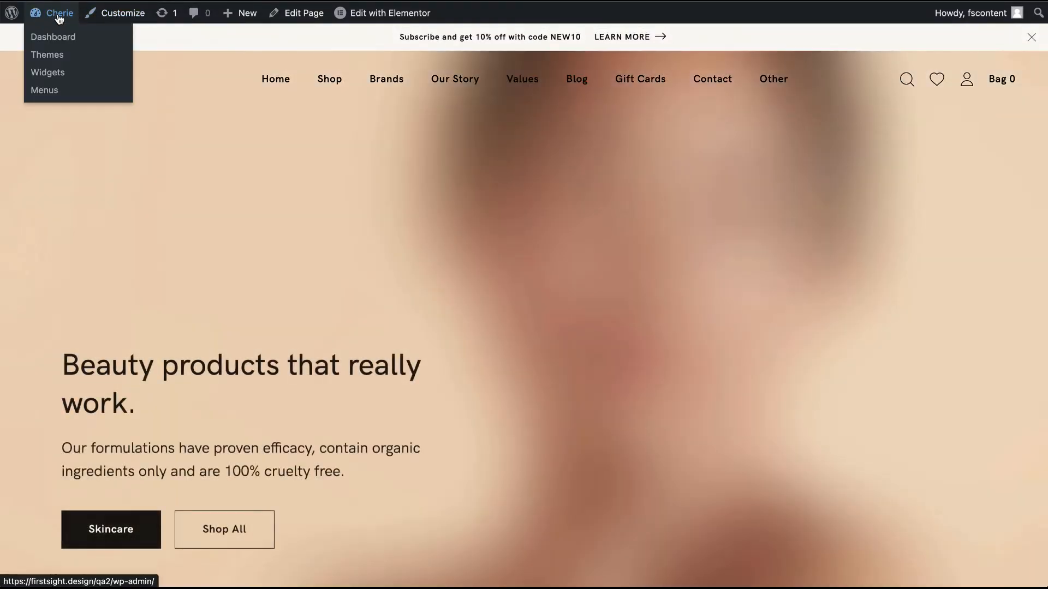
left_click(61, 20)
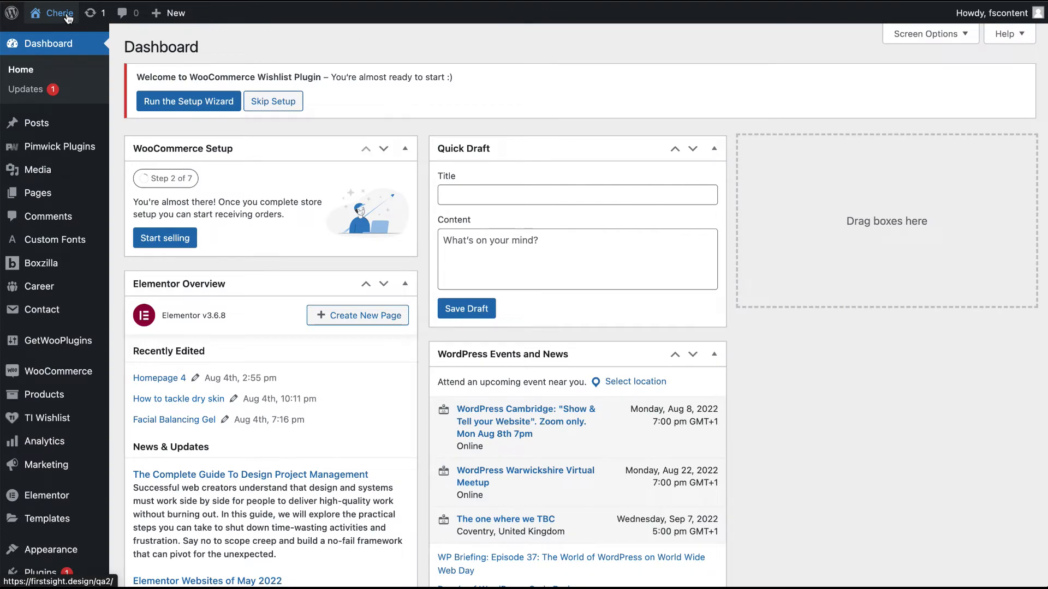
Open the Menus page in the WordPress admin and load Menu 1 (Navigation Menu) for editing.
mouse_move(57, 453)
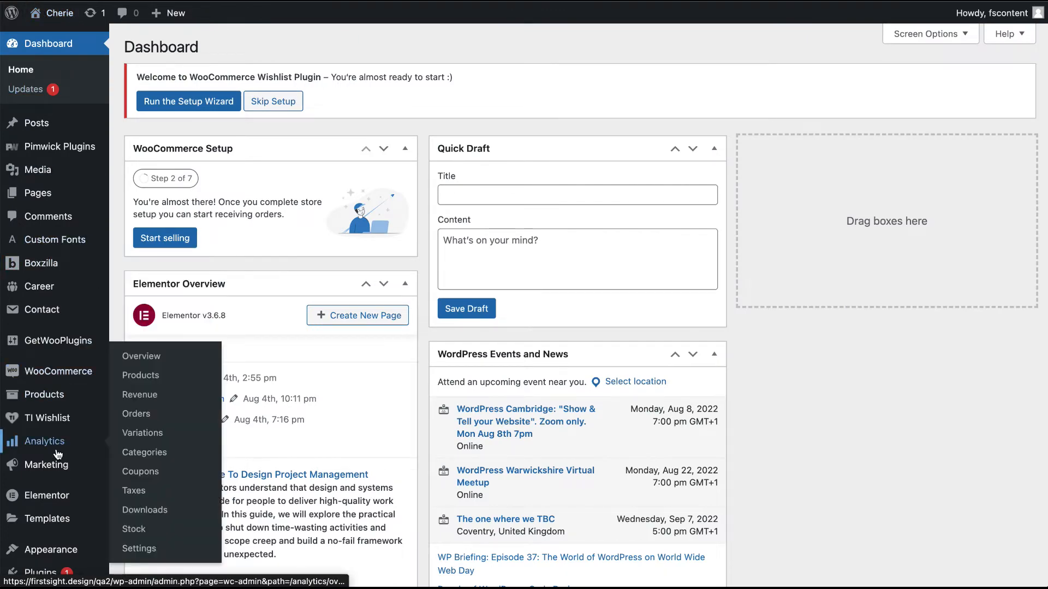
scroll(57, 453, "down", 5)
mouse_move(60, 385)
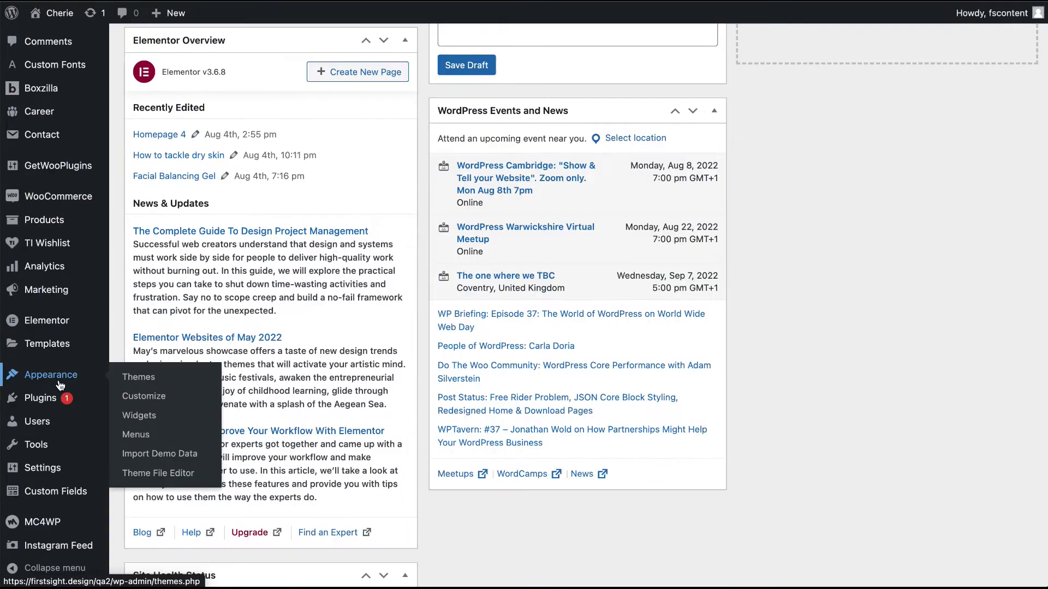
left_click(136, 435)
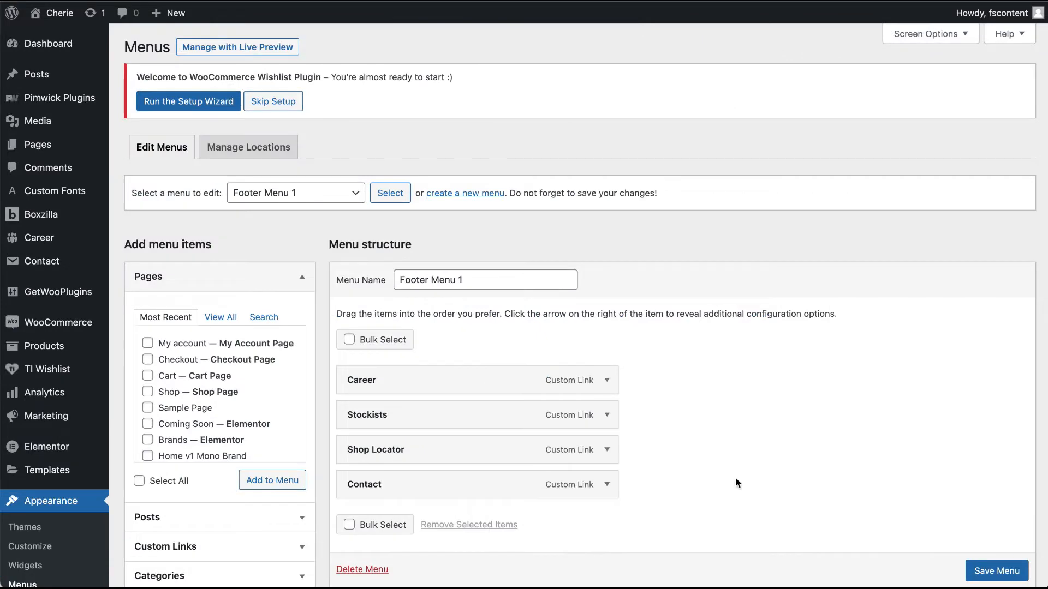
scroll(737, 483, "down", 4)
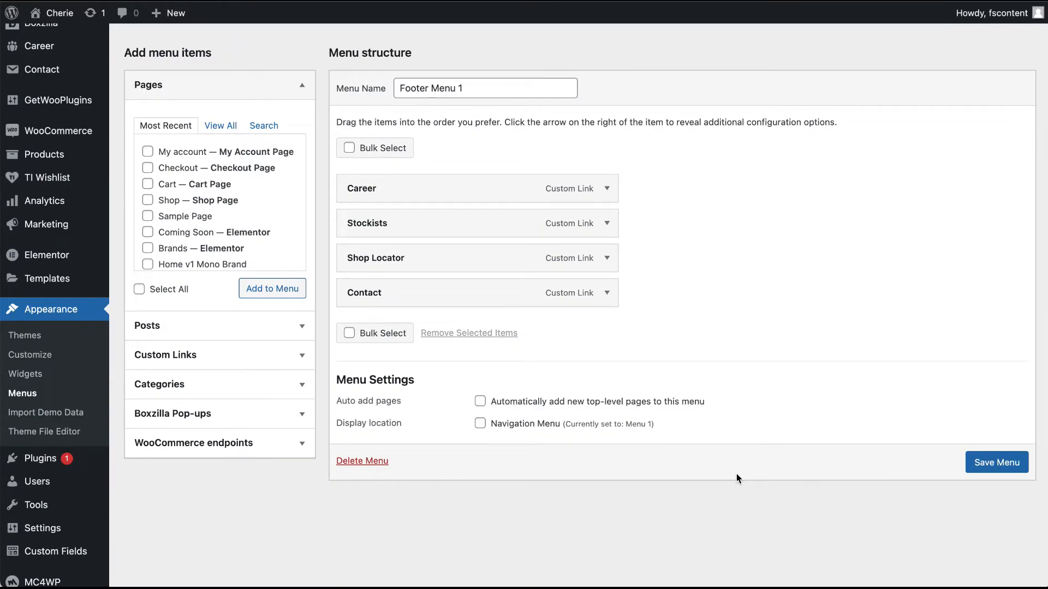
scroll(459, 236, "up", 2)
left_click(322, 112)
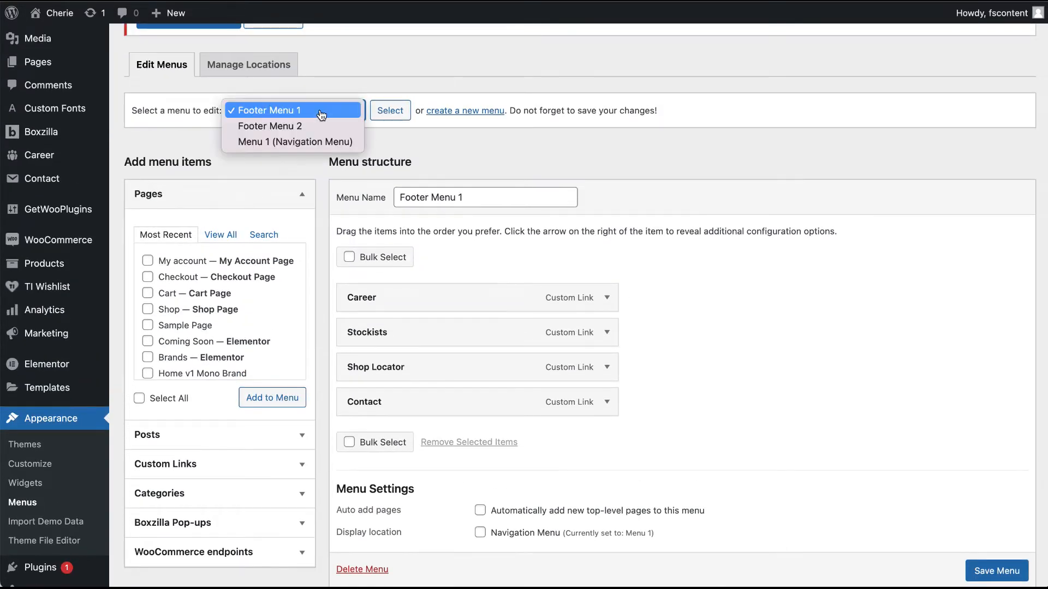
left_click(294, 142)
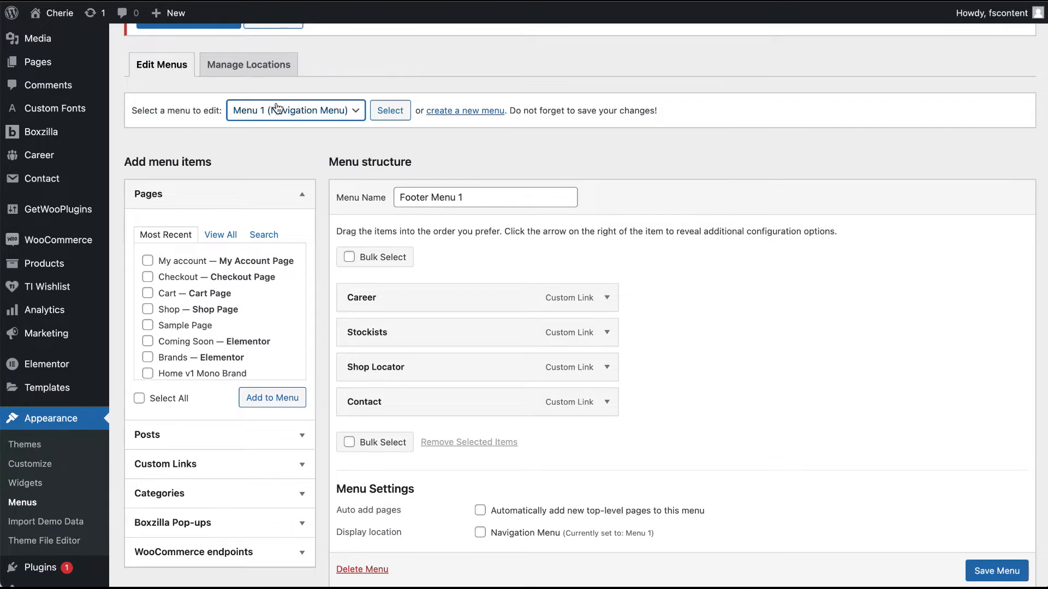
left_click(387, 119)
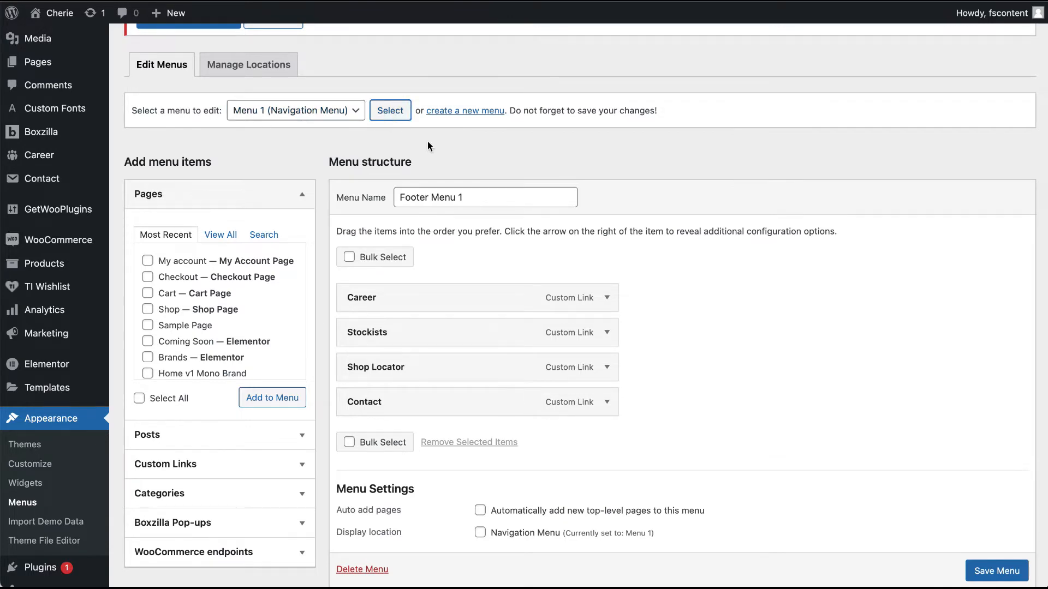
Review the structure of Menu 1 and inspect the Enable Megamenu setting of the Shop item.
scroll(562, 303, "down", 9)
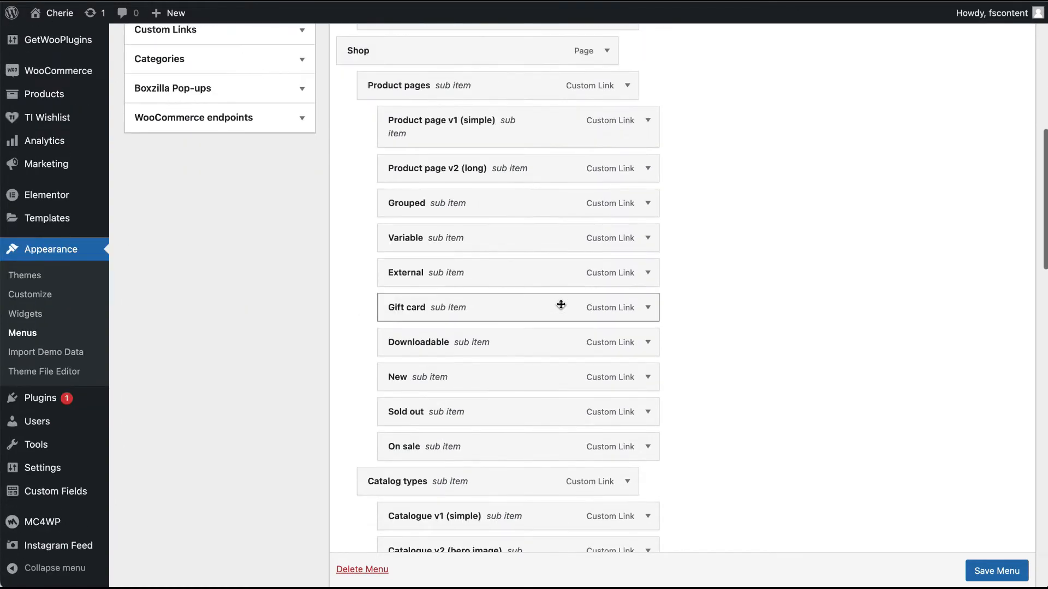
scroll(561, 304, "down", 20)
scroll(561, 304, "up", 5)
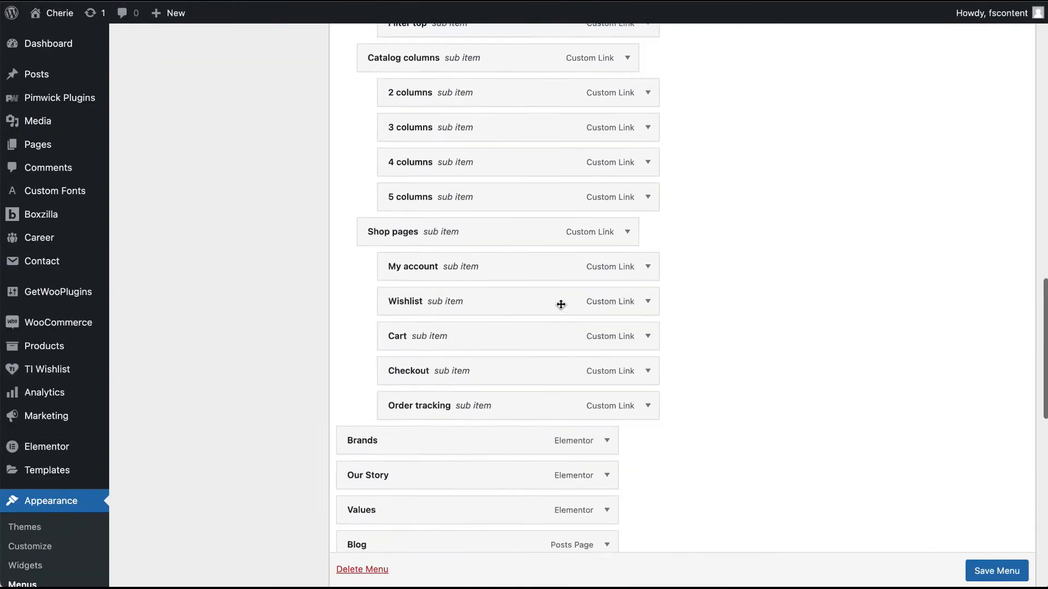
scroll(561, 303, "up", 10)
scroll(560, 303, "down", 5)
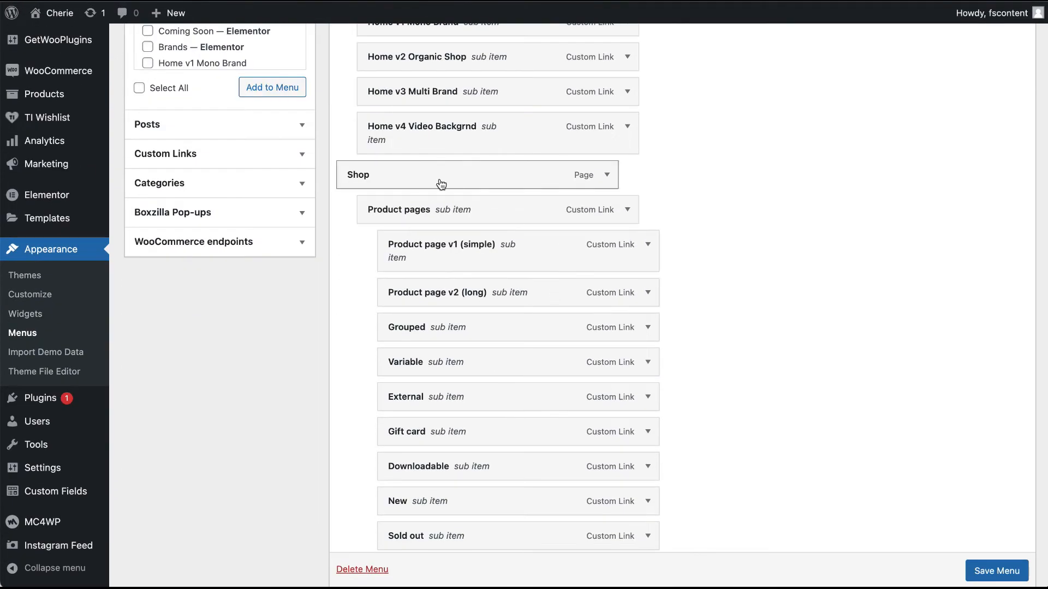
left_click(607, 176)
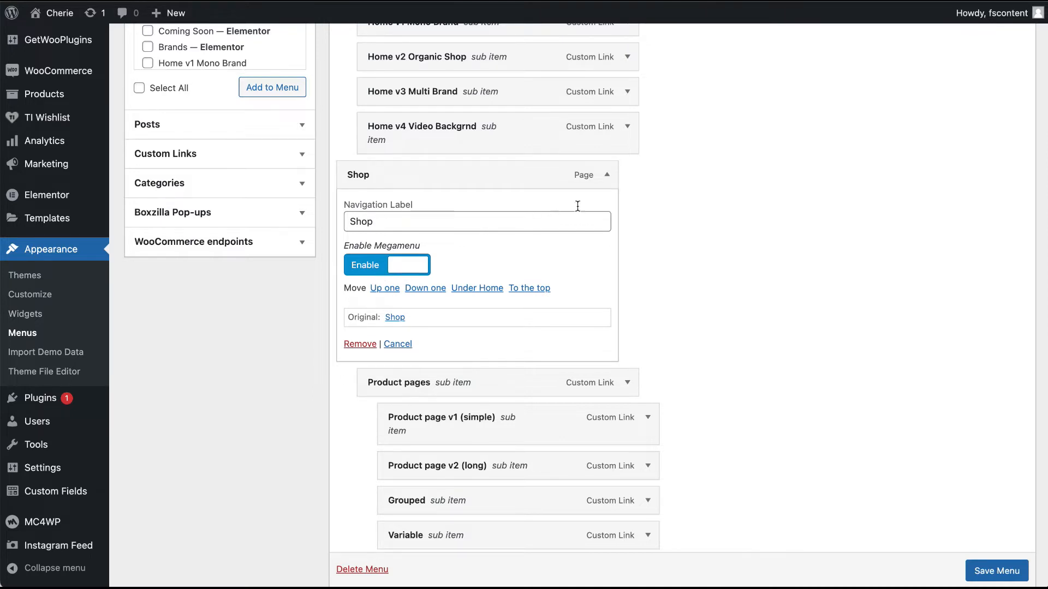
left_click(607, 175)
Enable the megamenu for the Home item in Menu 1 and save the menu.
scroll(562, 243, "up", 3)
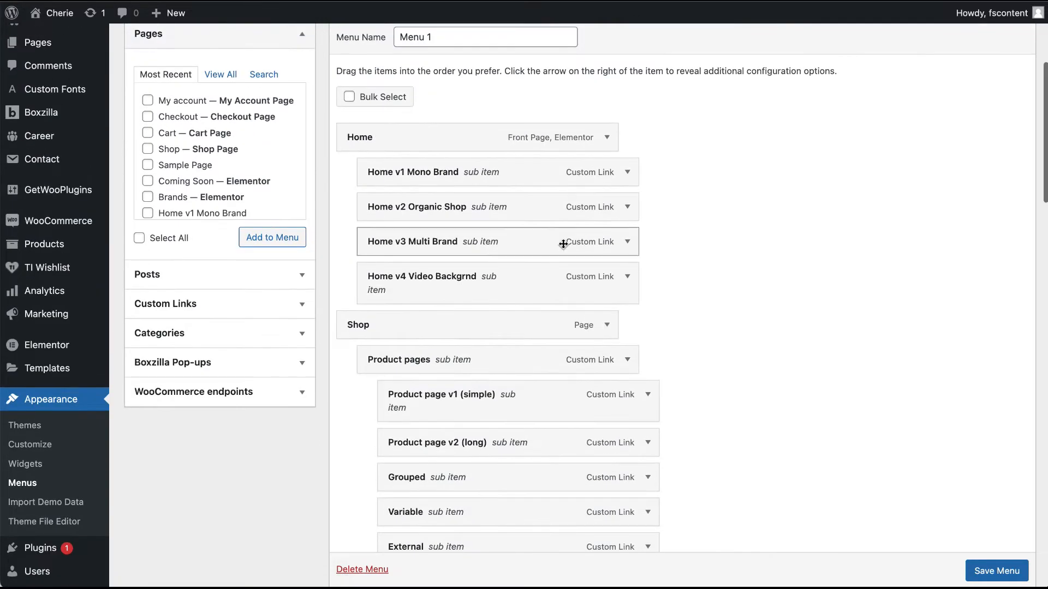
left_click(606, 137)
left_click(410, 231)
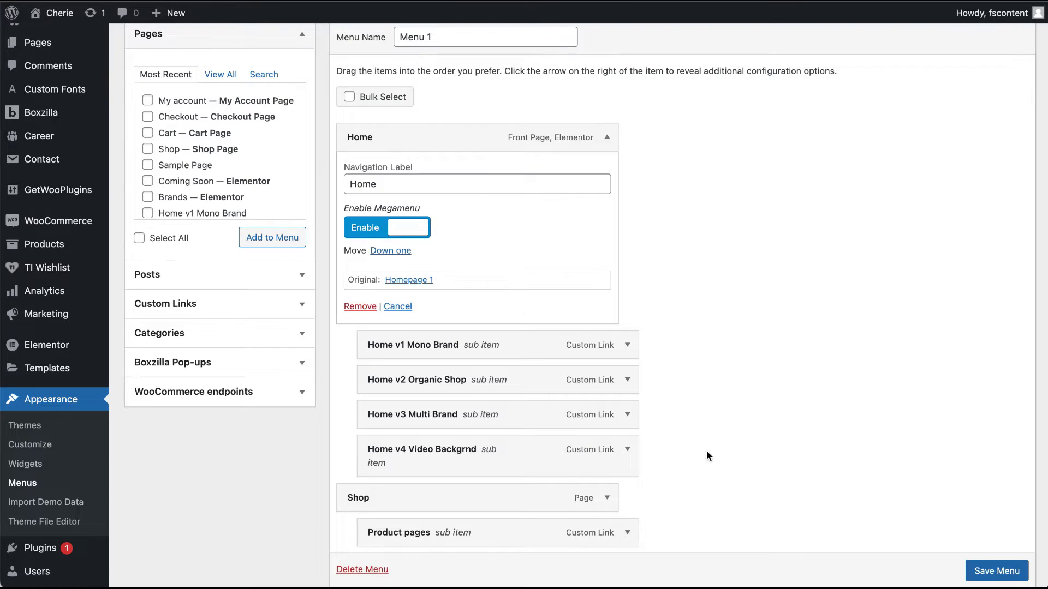
scroll(984, 568, "down", 1)
left_click(989, 572)
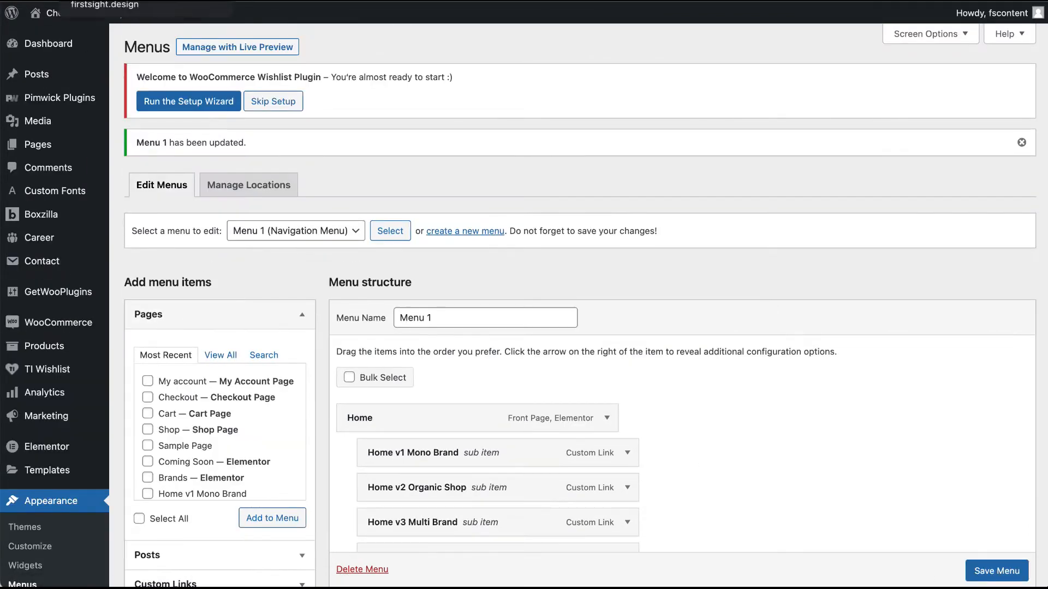
Open the live site in a new browser tab and check the Home item's dropdown in the navigation.
mouse_move(59, 16)
right_click(60, 40)
left_click(76, 43)
left_click(272, 1)
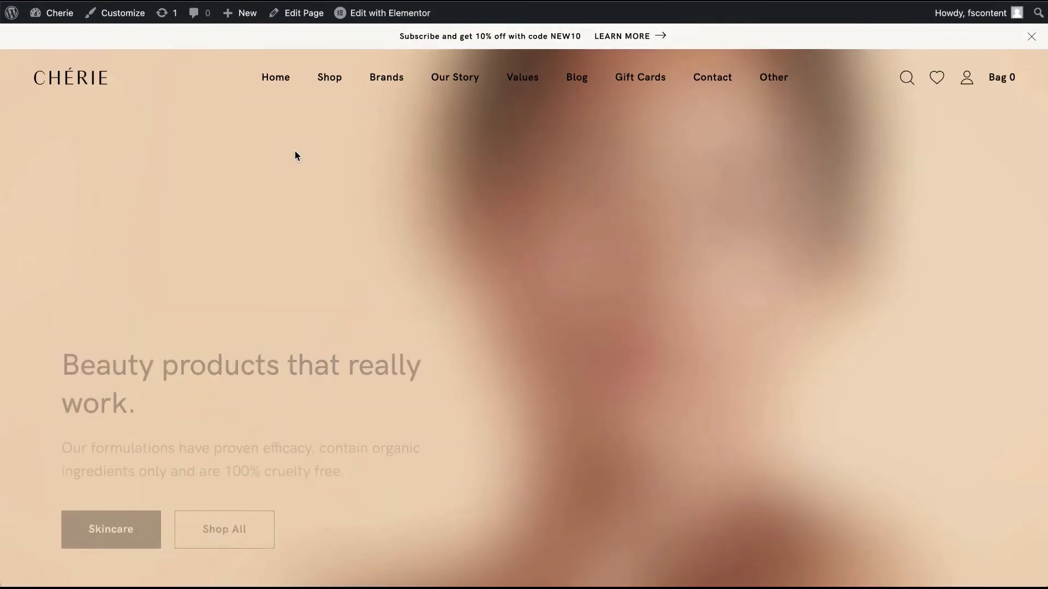
mouse_move(273, 98)
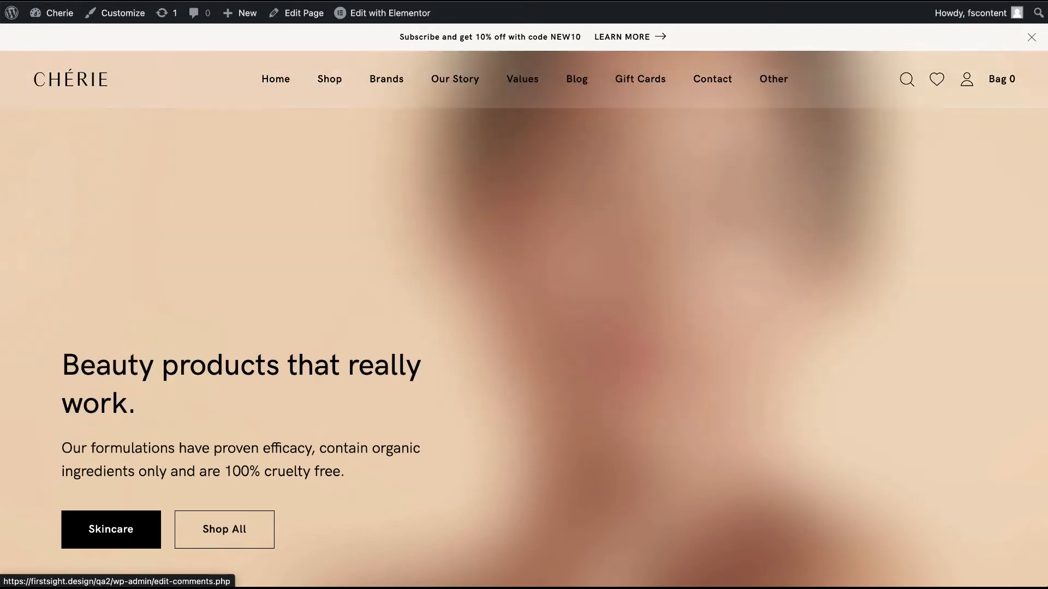
Return to the Menus admin page, disable the megamenu for the Home item in Menu 1, and save the menu.
left_click(178, 1)
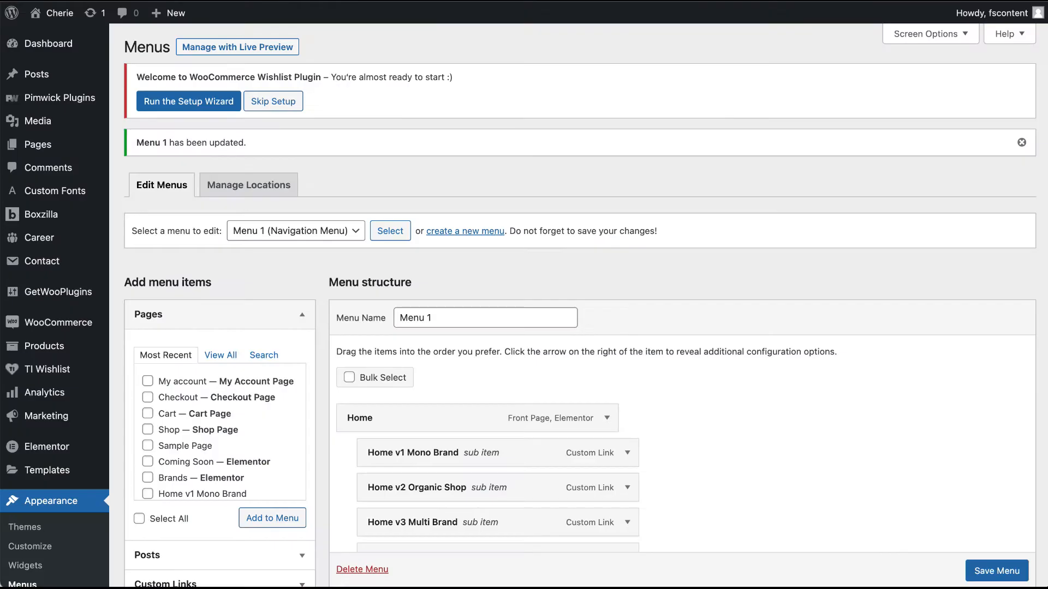
scroll(429, 469, "down", 2)
scroll(429, 453, "down", 2)
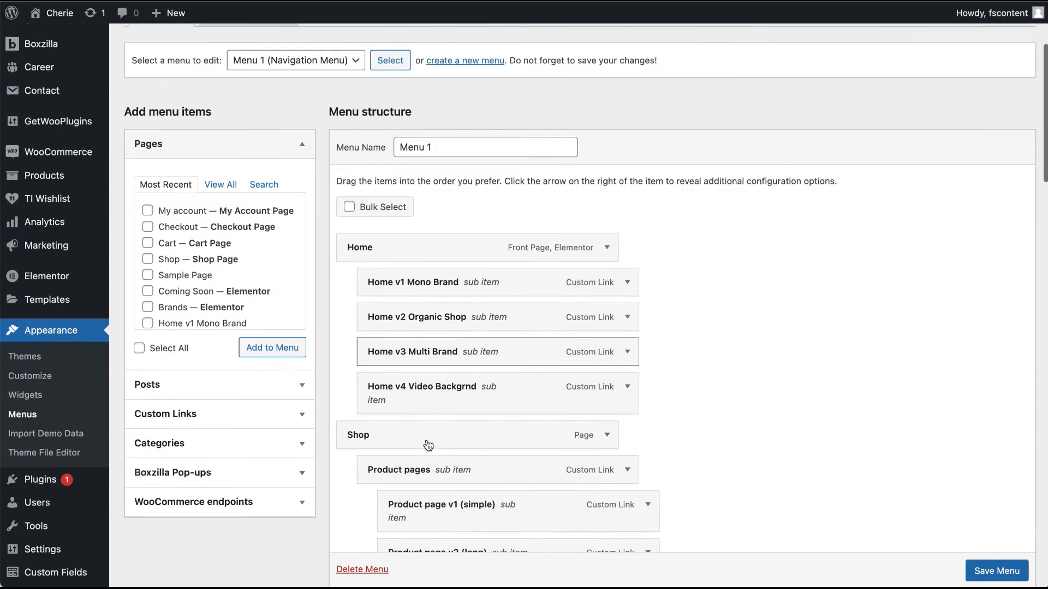
left_click(605, 231)
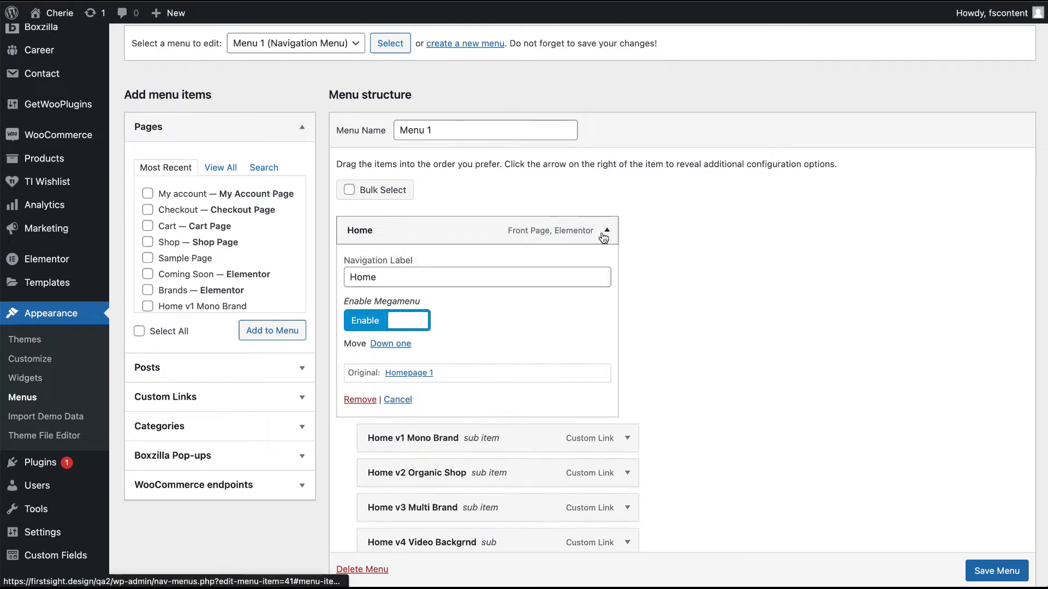
left_click(383, 328)
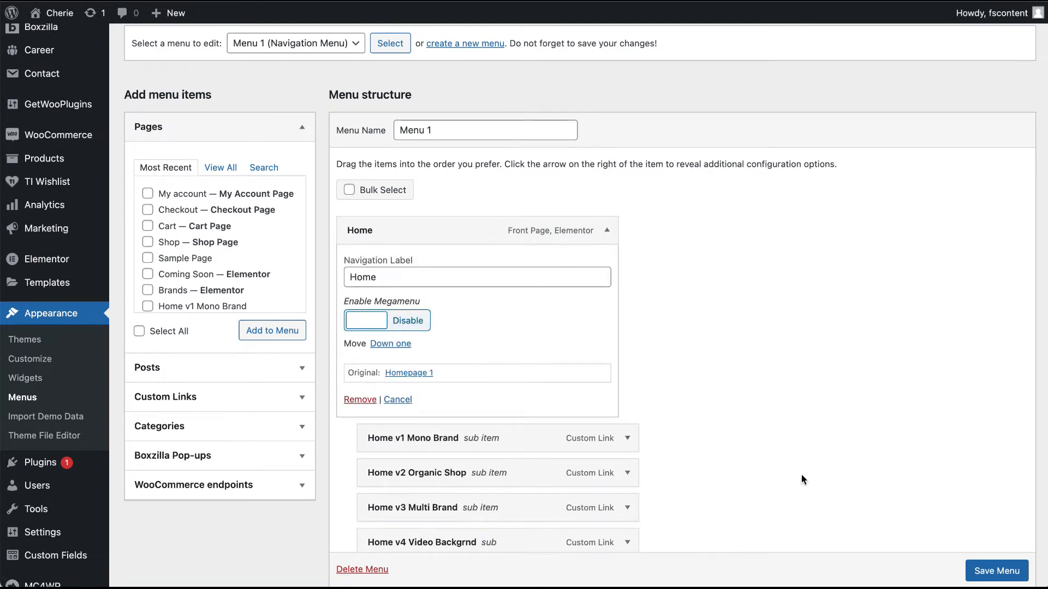
left_click(997, 571)
scroll(803, 349, "down", 1)
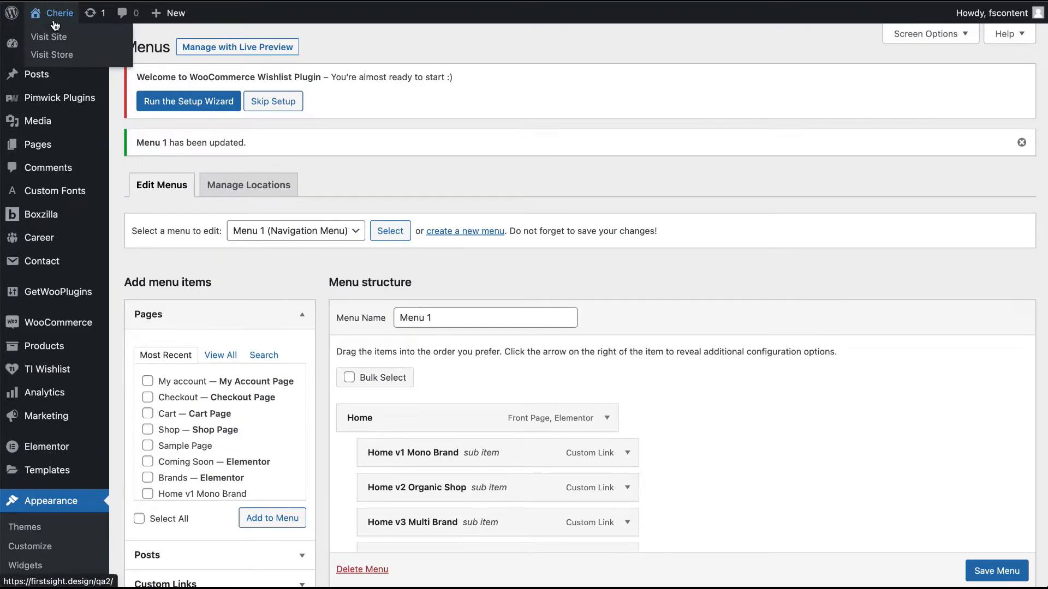
Visit the live site, open Menu 1 in the theme Customizer's menu settings, and look through its items.
left_click(55, 25)
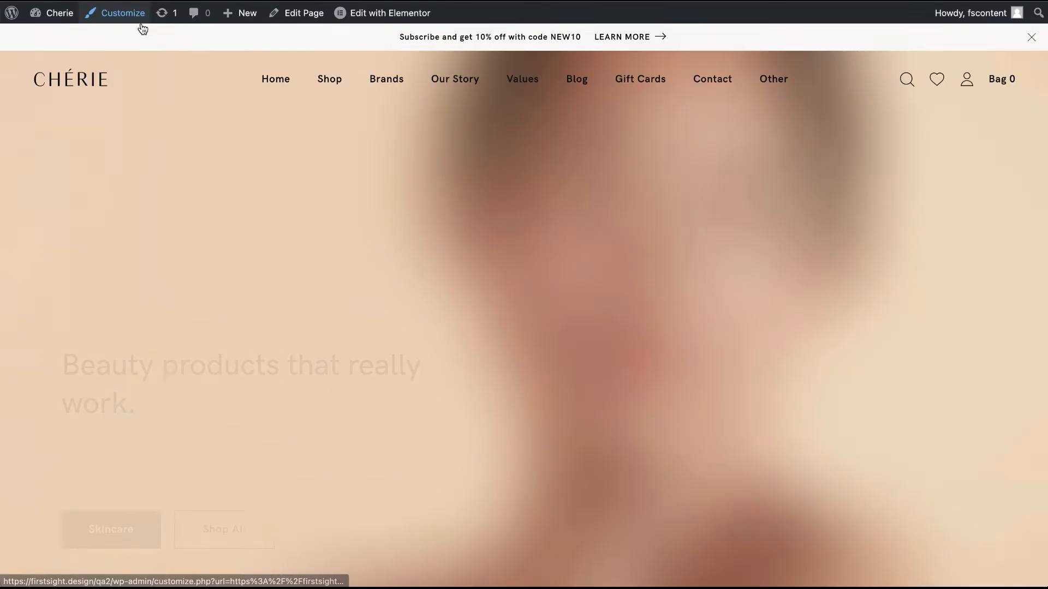
left_click(128, 13)
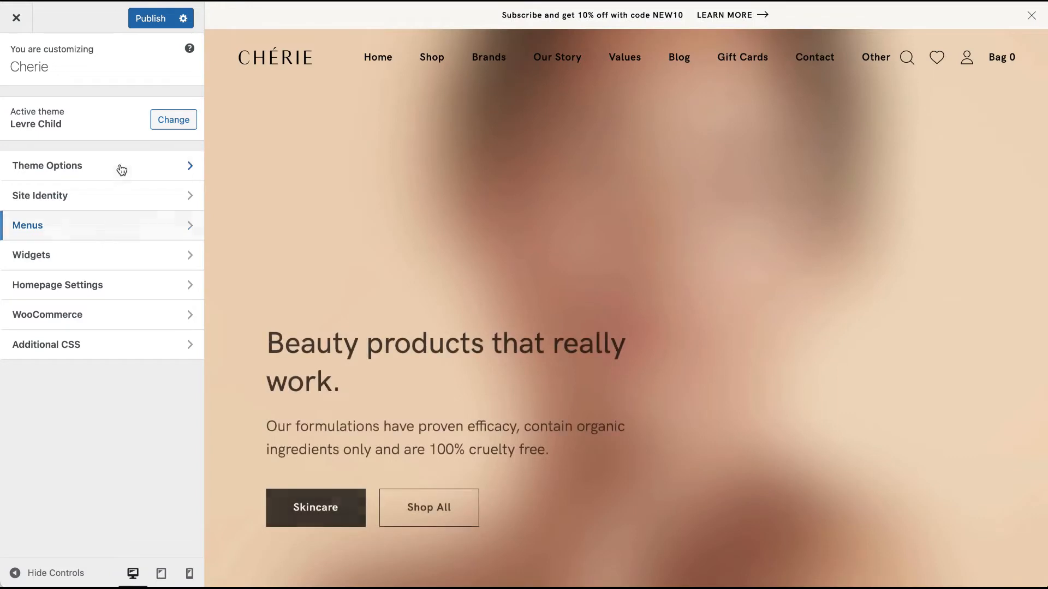
left_click(122, 231)
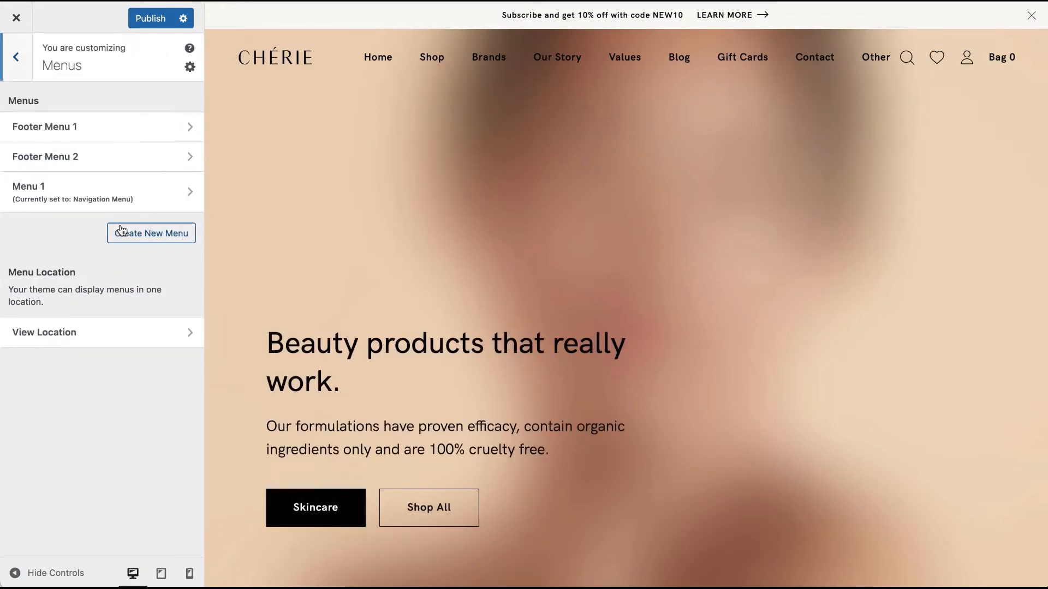
left_click(20, 198)
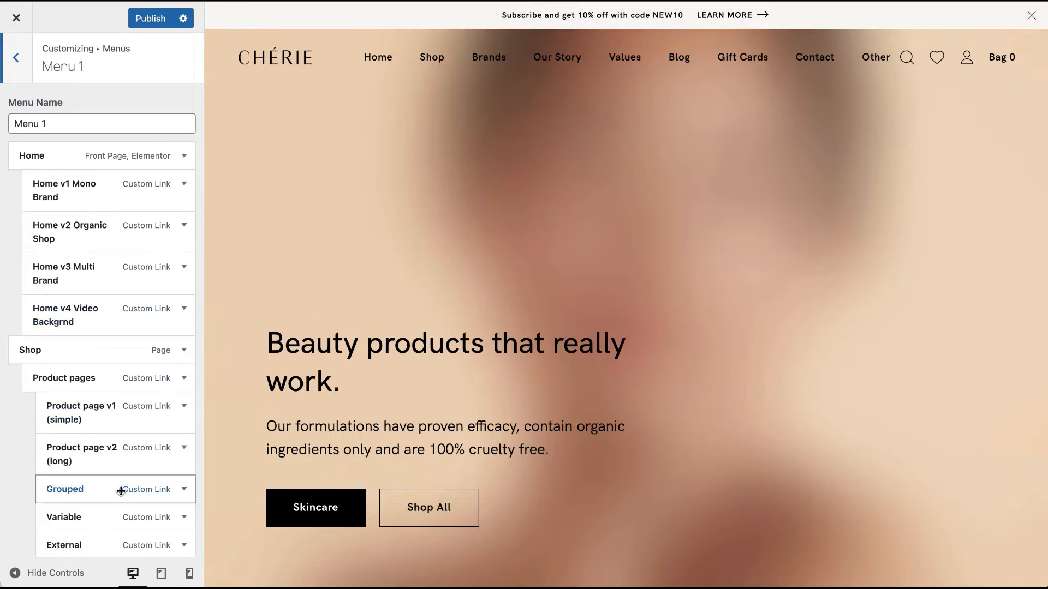
scroll(121, 491, "down", 7)
scroll(121, 491, "down", 15)
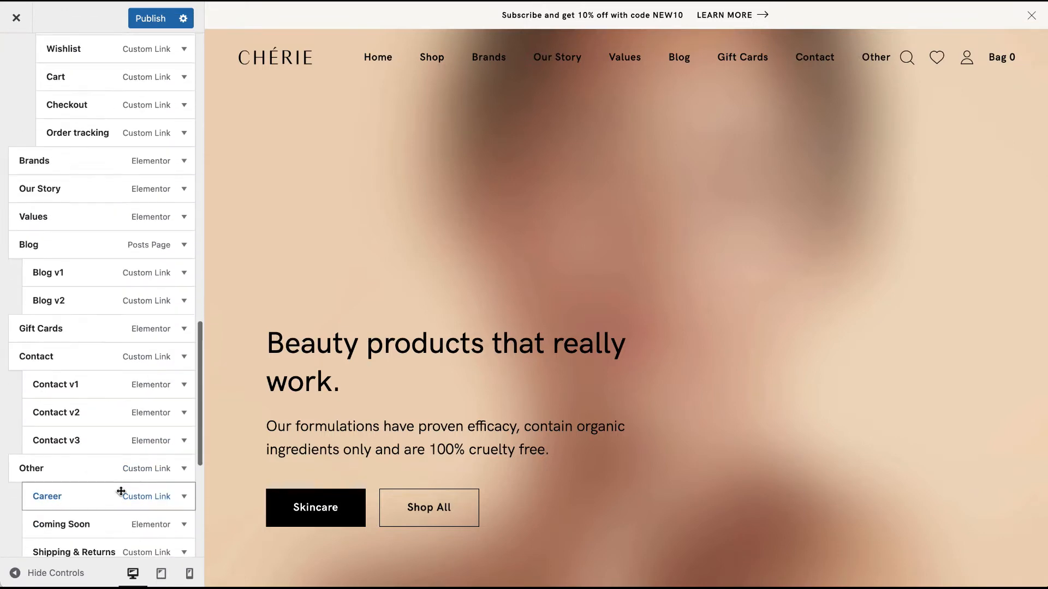
Remove the Blog v2 custom link from the Blog submenu.
scroll(121, 491, "down", 3)
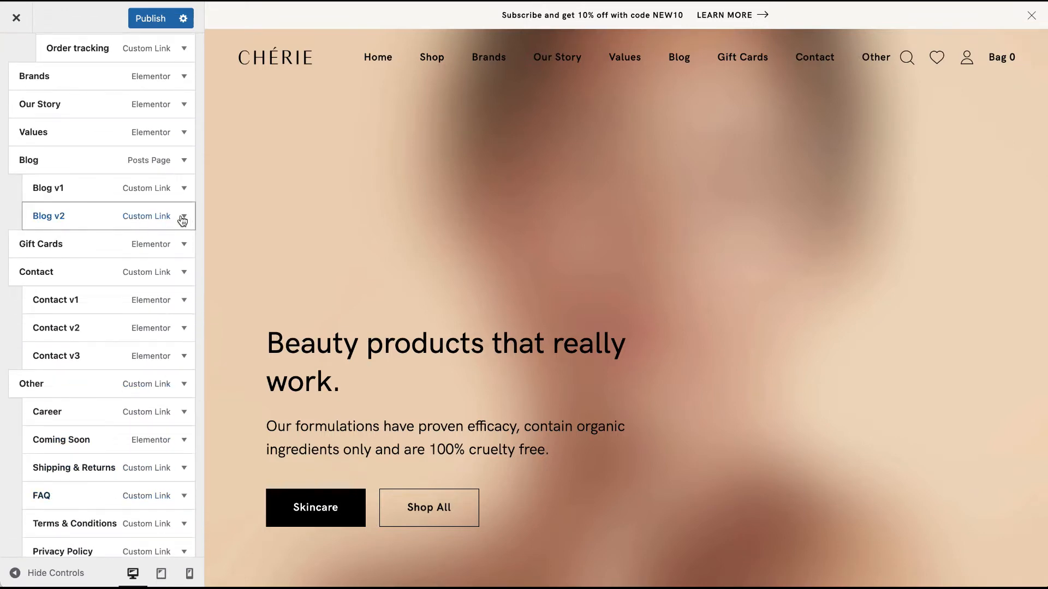
left_click(150, 215)
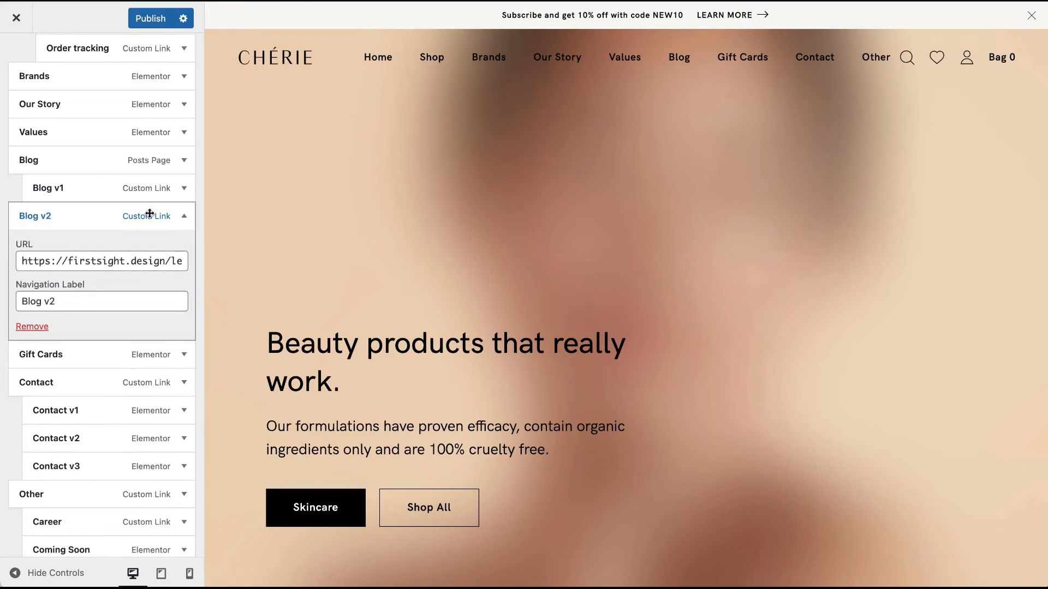
left_click(37, 327)
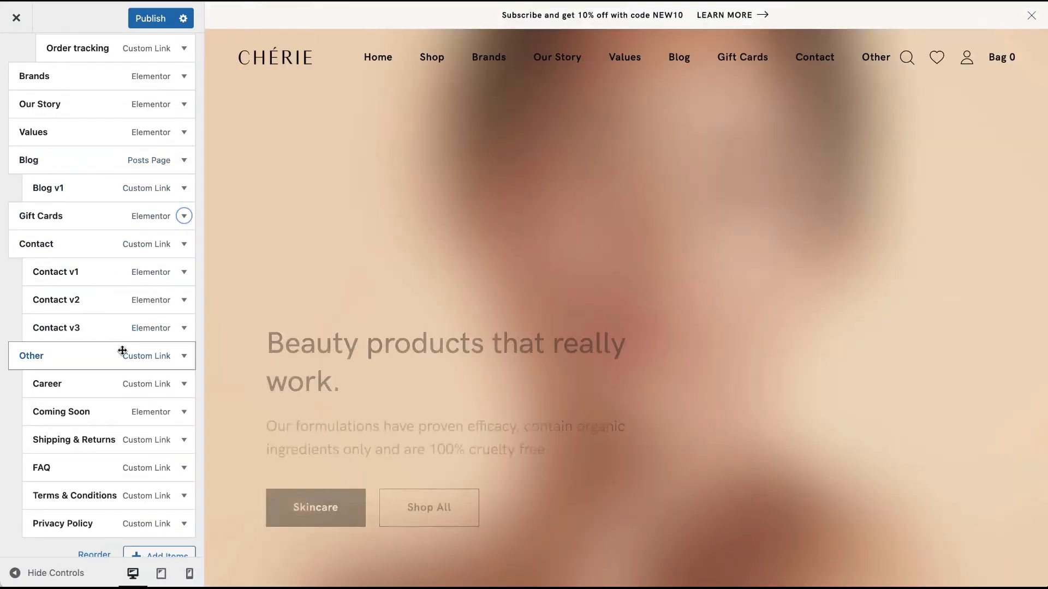
Remove the Contact v3 and Contact v2 items from the Contact submenu.
left_click(104, 273)
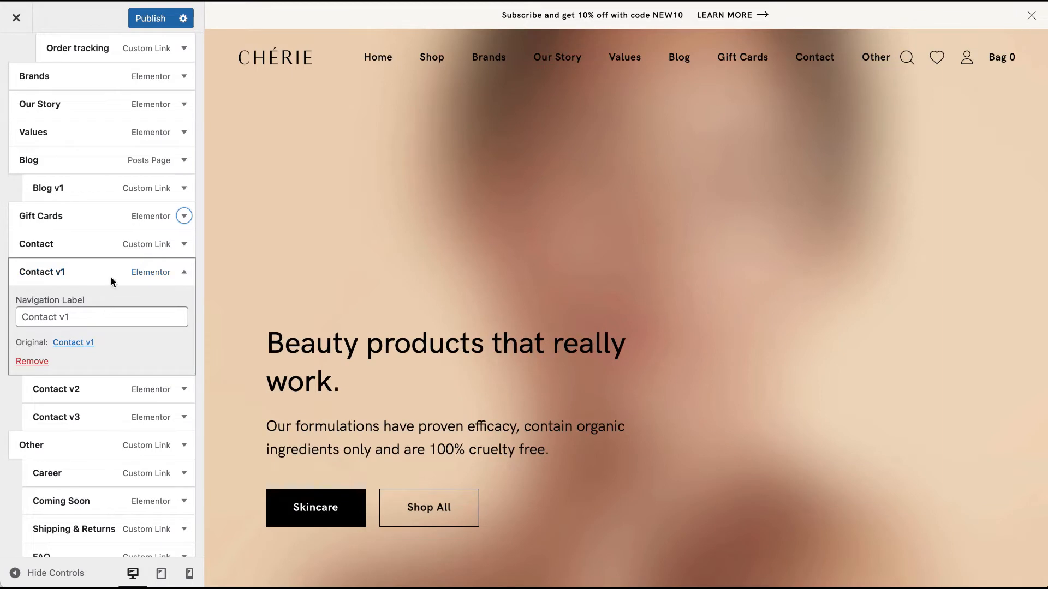
left_click(112, 273)
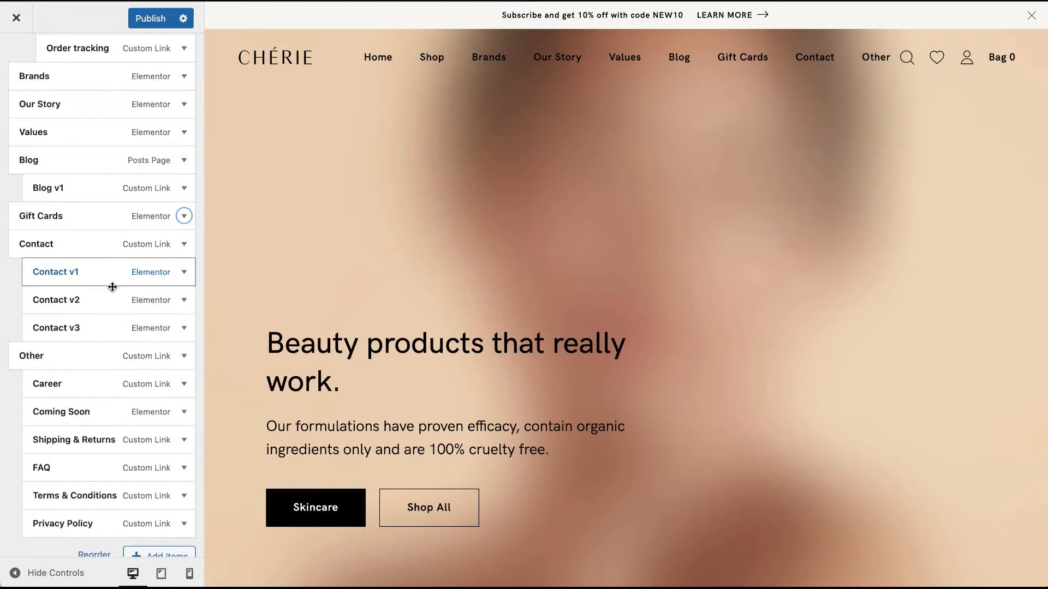
left_click(100, 326)
left_click(31, 417)
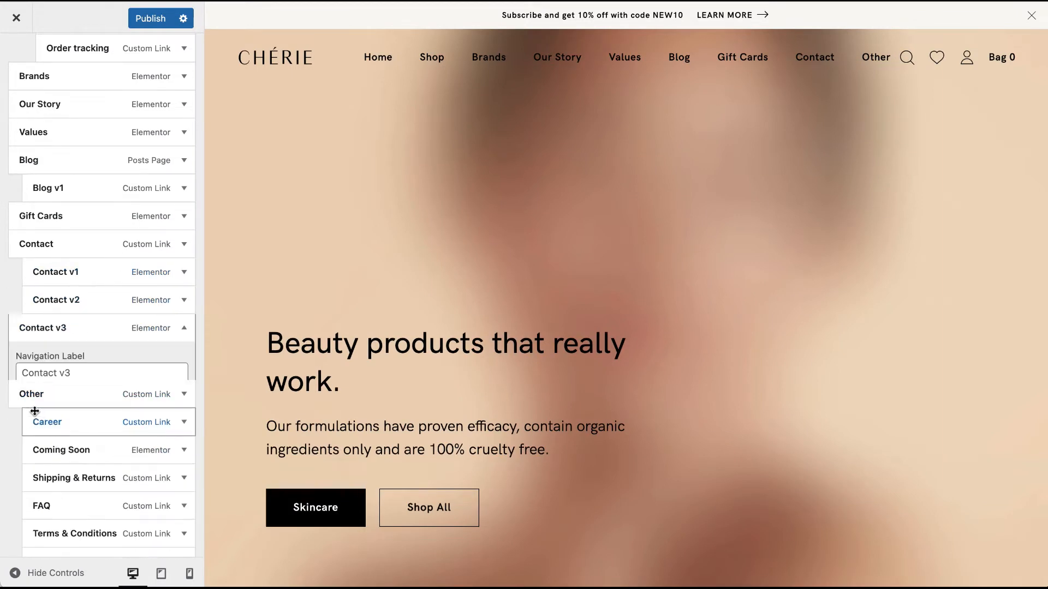
left_click(93, 300)
left_click(33, 389)
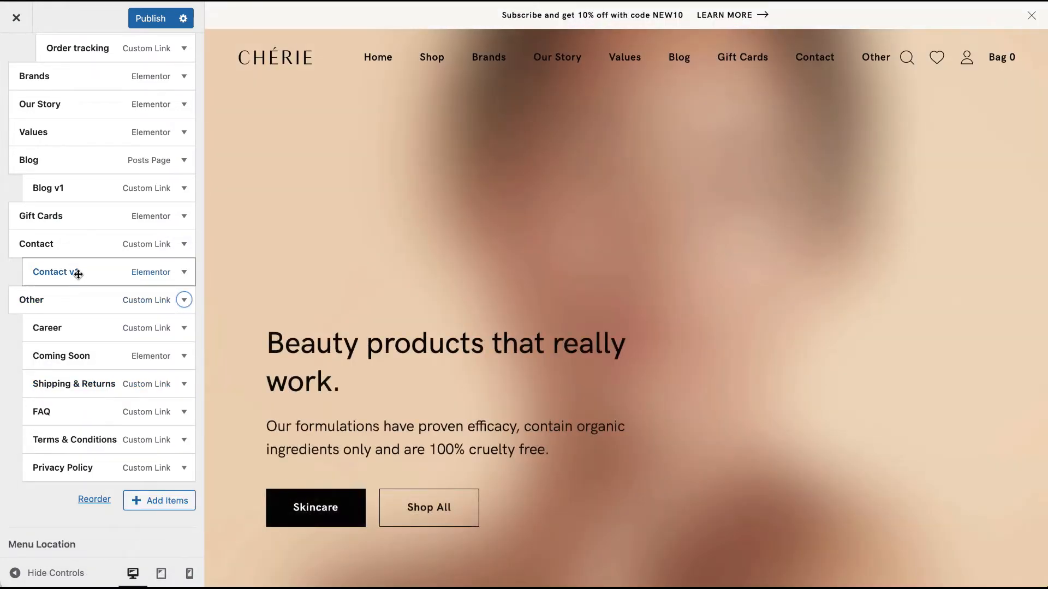
Find the Contact v2 page with the search "conta", add it under Contact, and remove Contact v1 from that submenu.
left_click(134, 501)
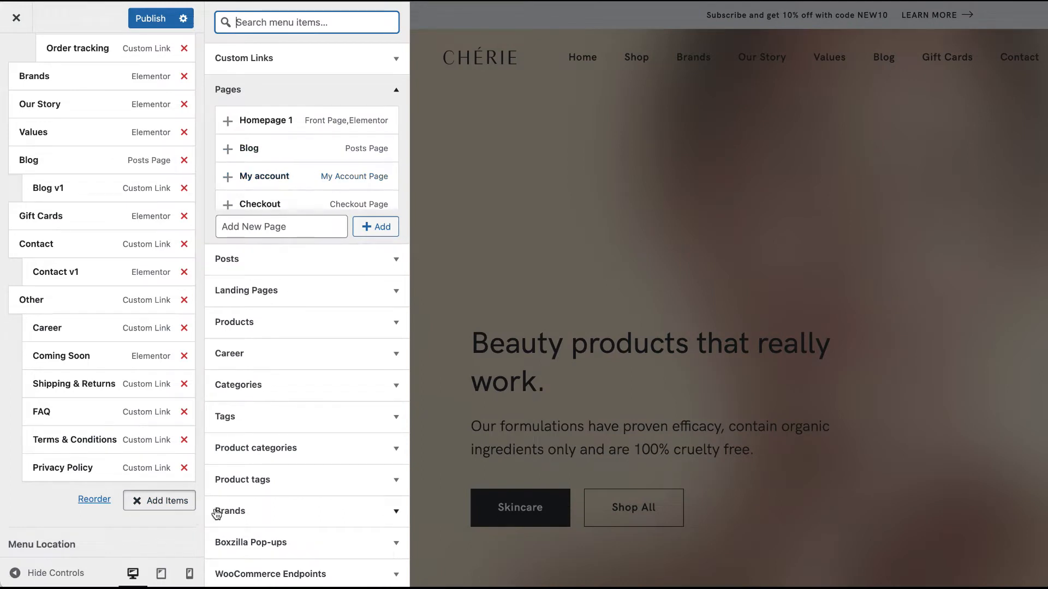
scroll(319, 176, "down", 5)
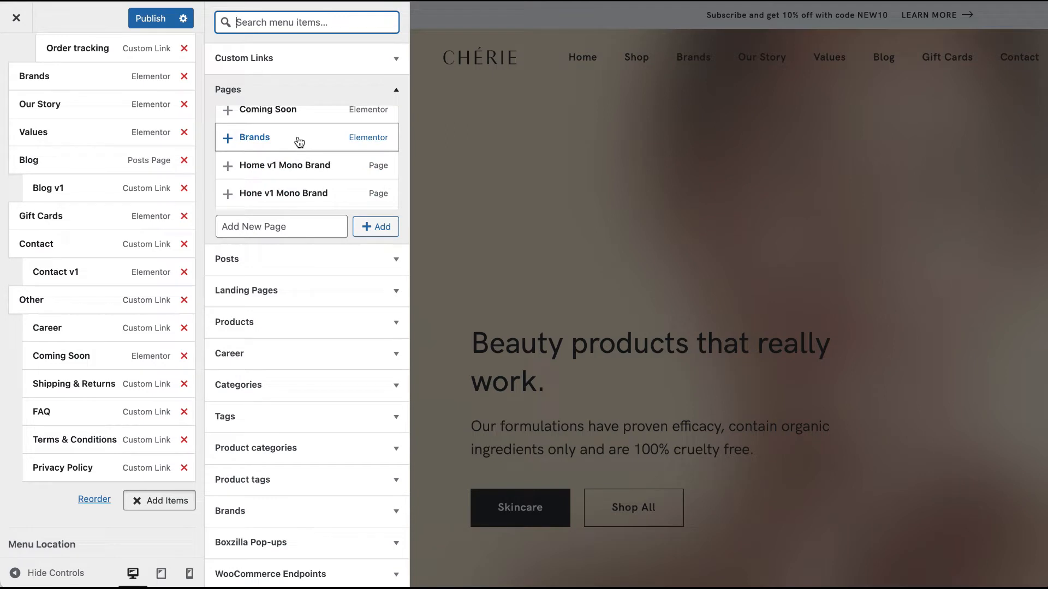
scroll(309, 170, "down", 2)
scroll(309, 180, "up", 8)
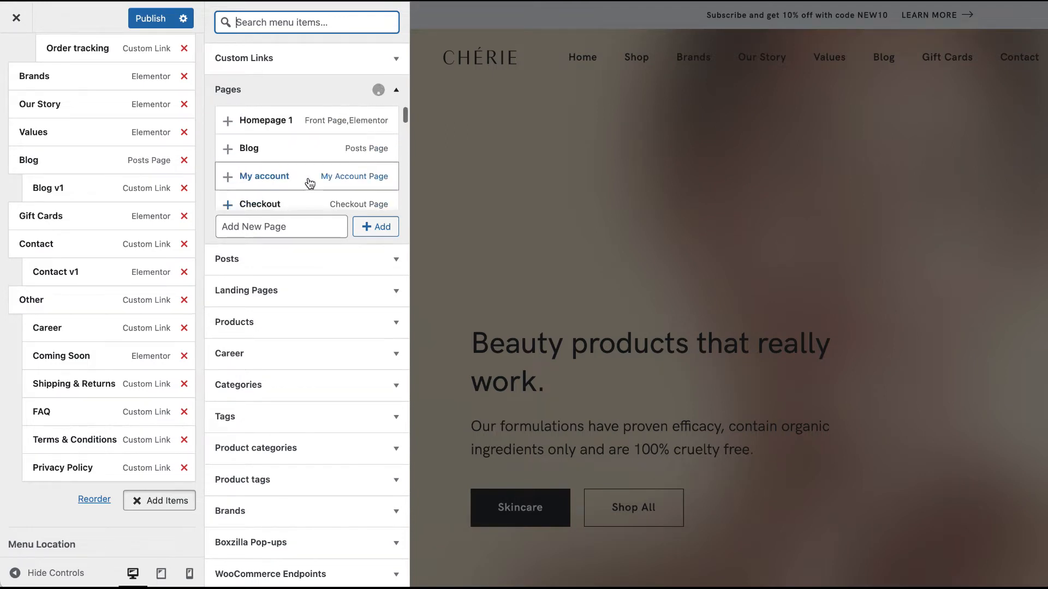
type("conta")
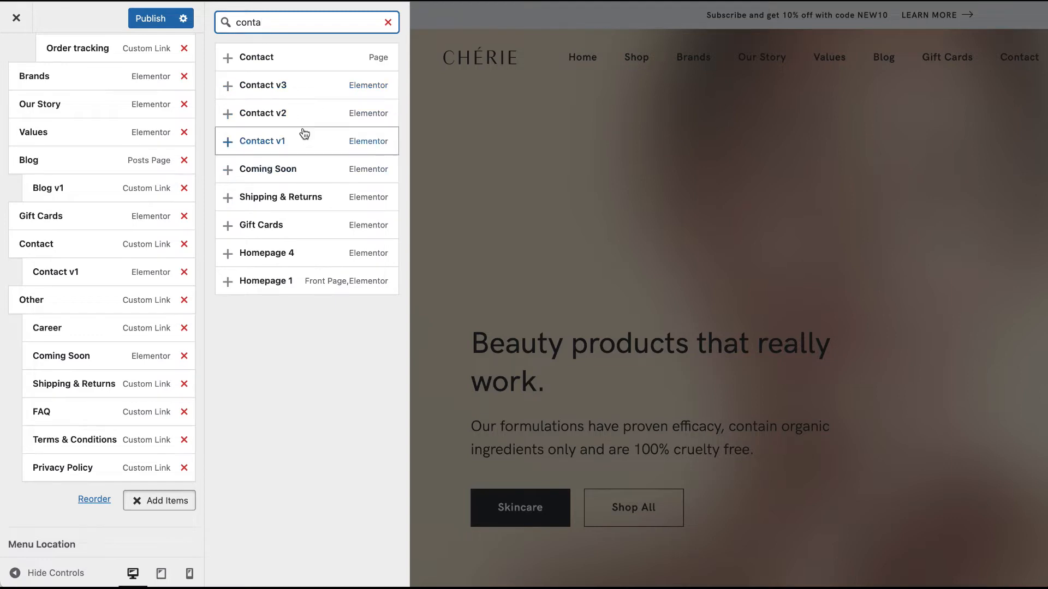
left_click(309, 119)
left_click_drag(77, 500, 109, 273)
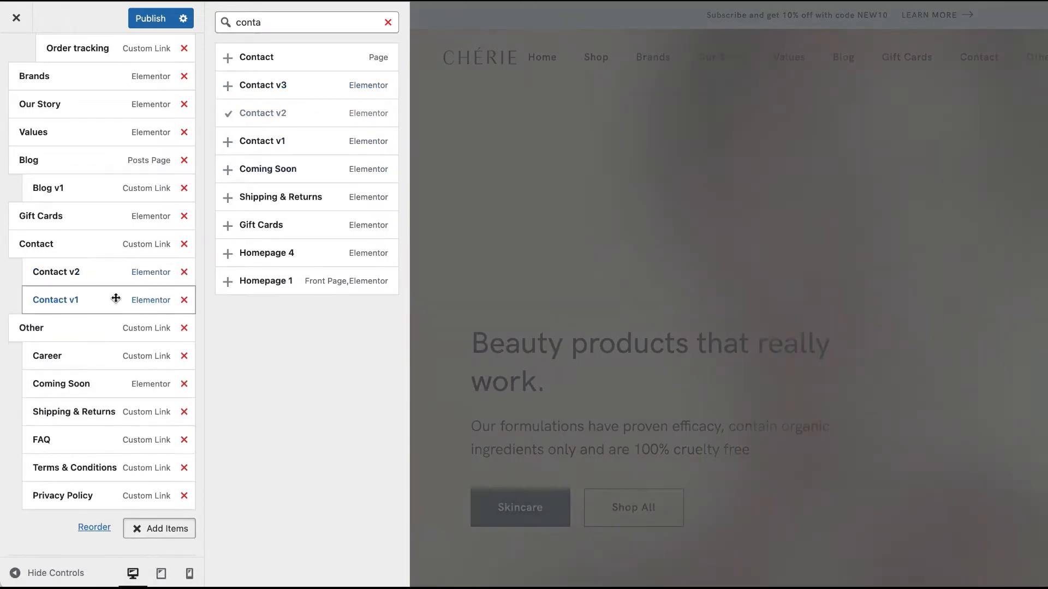
left_click(184, 300)
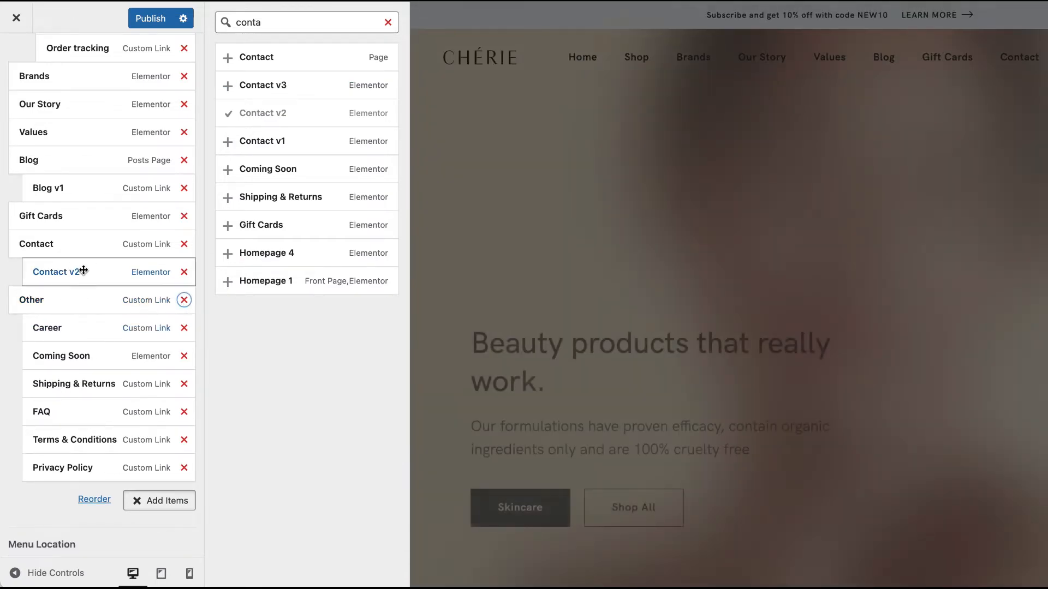
Set the Contact v2 item's navigation label to "Contact" and publish the menu.
left_click(82, 270)
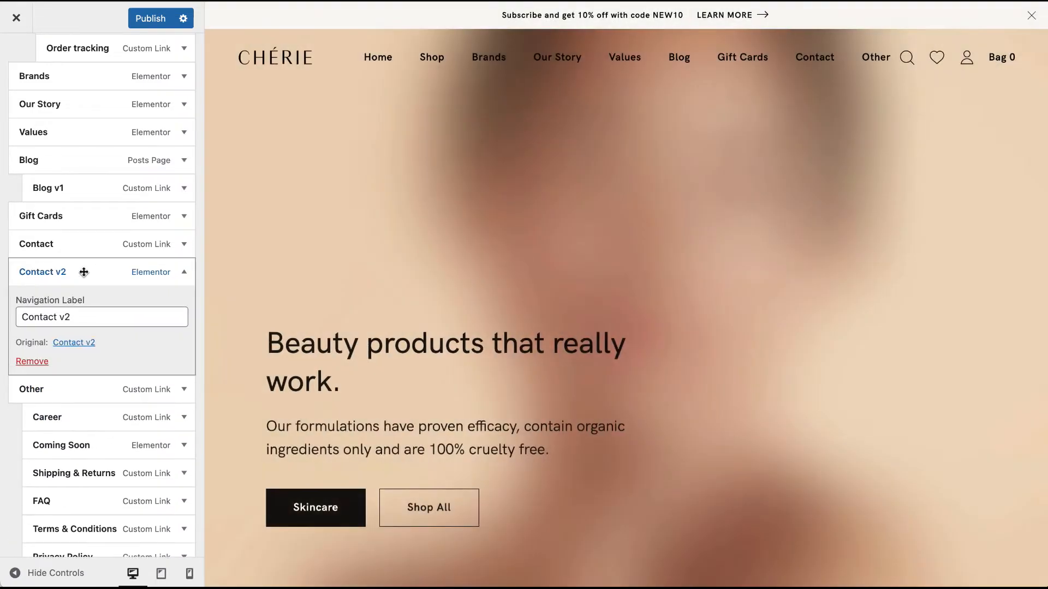
left_click(99, 315)
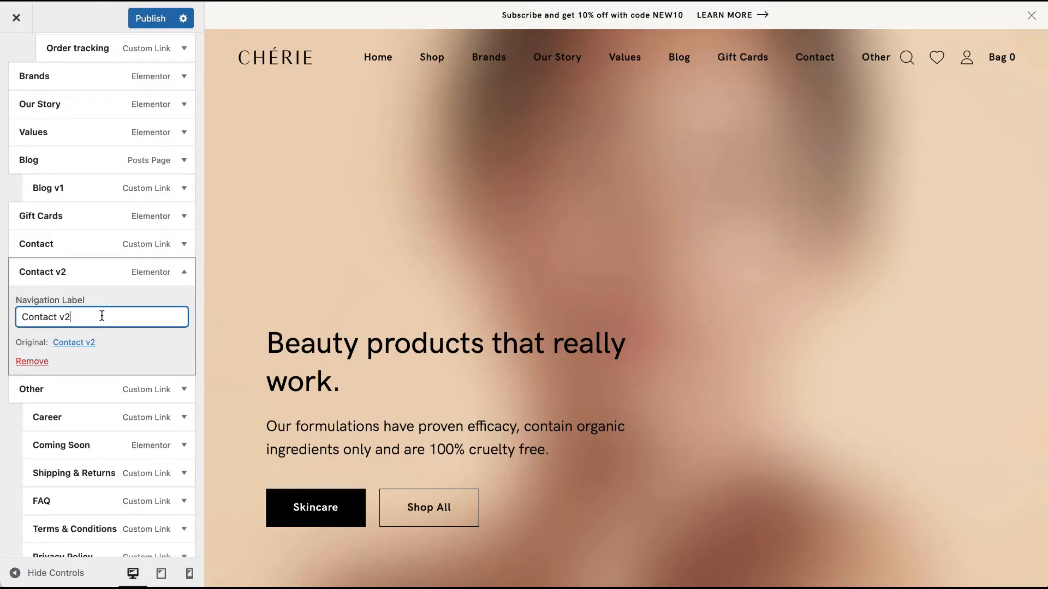
left_click_drag(141, 317, 10, 318)
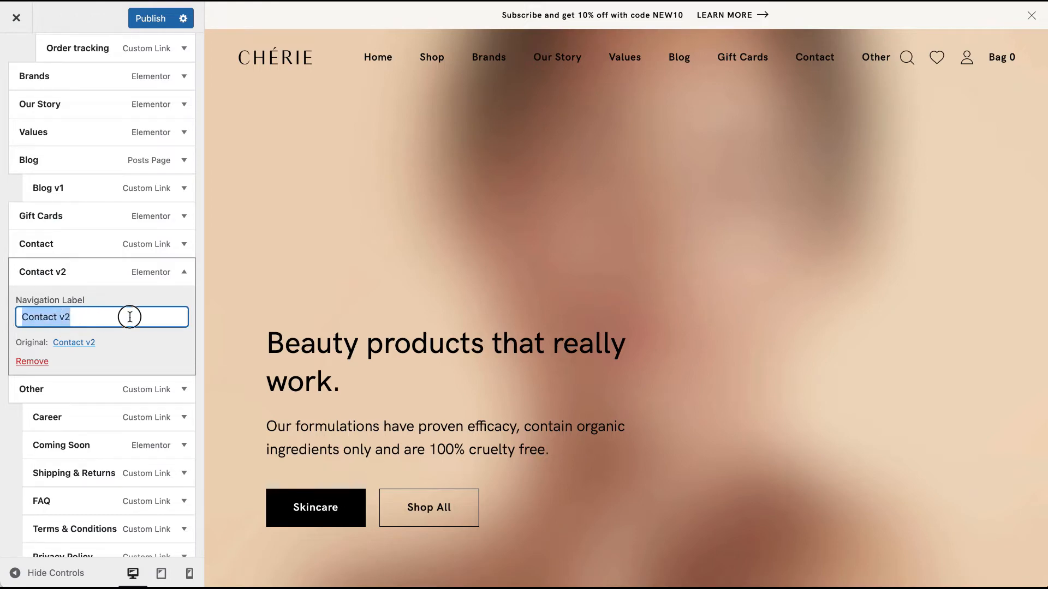
type("Contact")
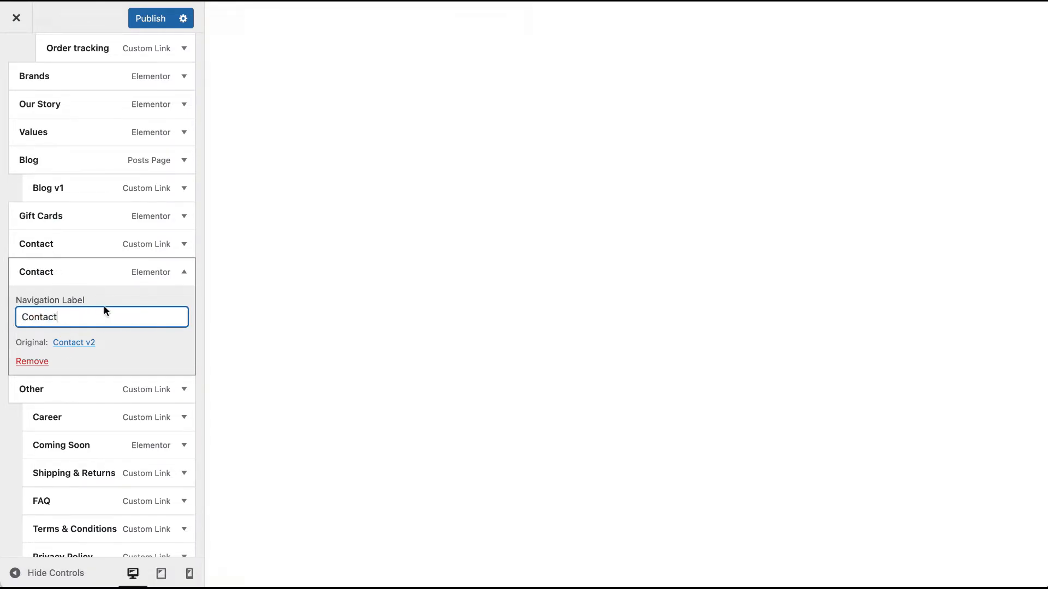
left_click(150, 20)
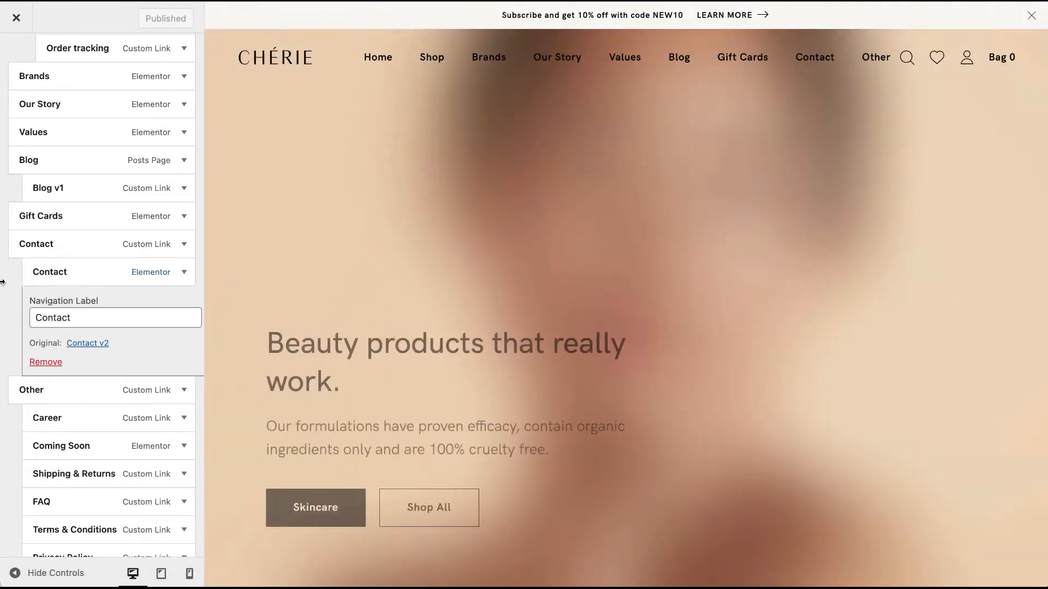
Move the nested Contact page item to the top level, remove the Contact custom link, and publish the menu.
left_click_drag(16, 271, 47, 269)
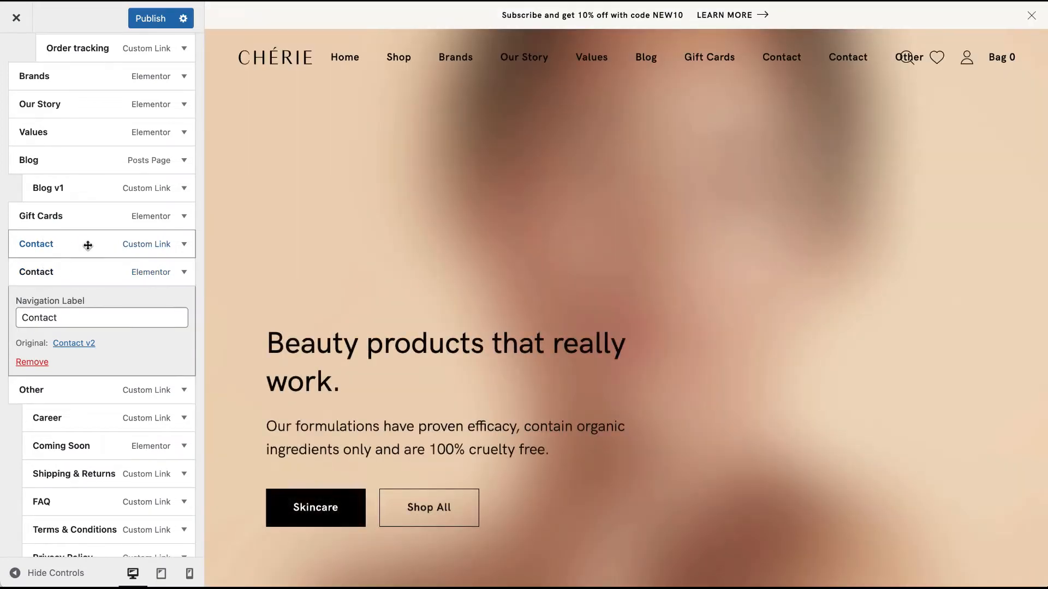
left_click(87, 246)
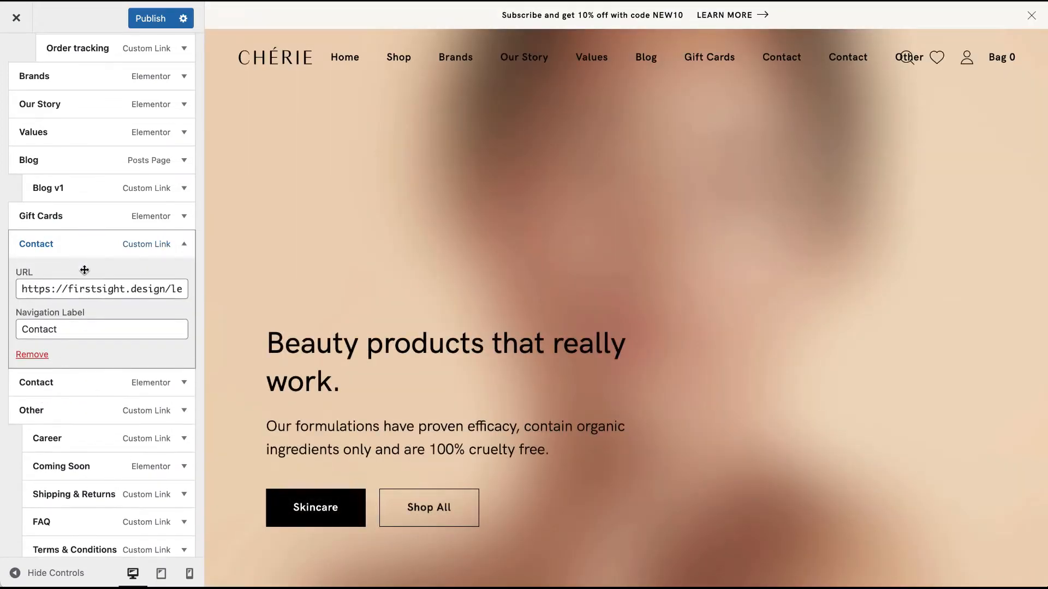
left_click(32, 354)
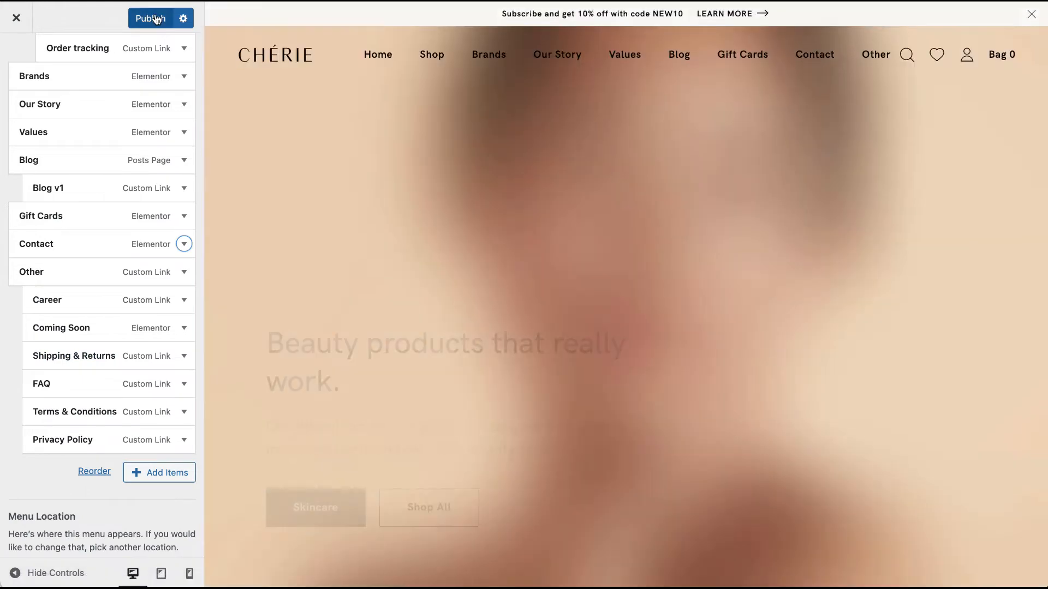
left_click(156, 21)
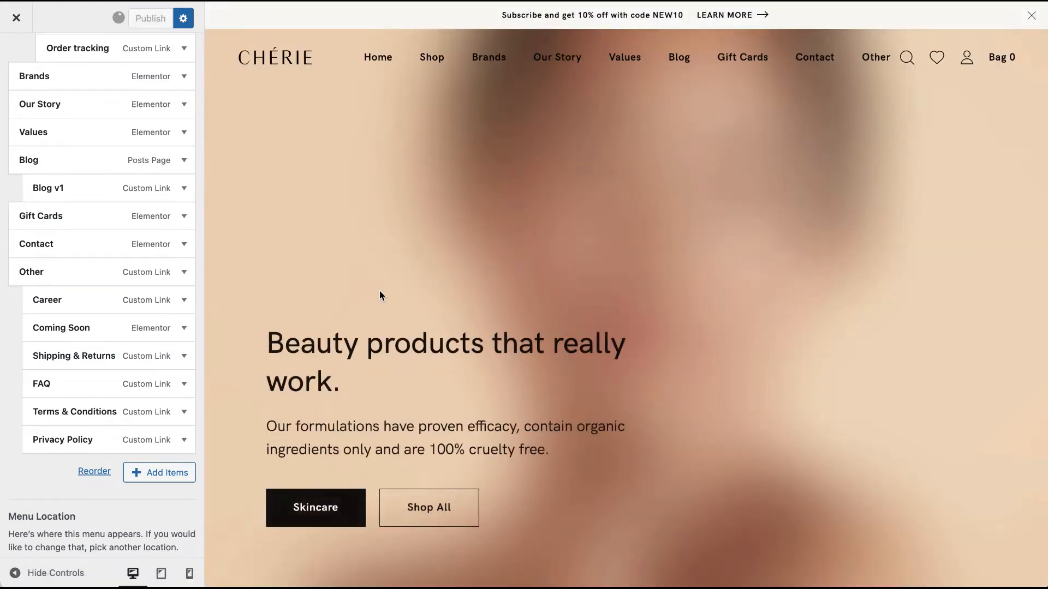
Return to the list of menus and examine Footer Menu 1's items against the site footer in the preview.
scroll(68, 206, "up", 15)
left_click(15, 57)
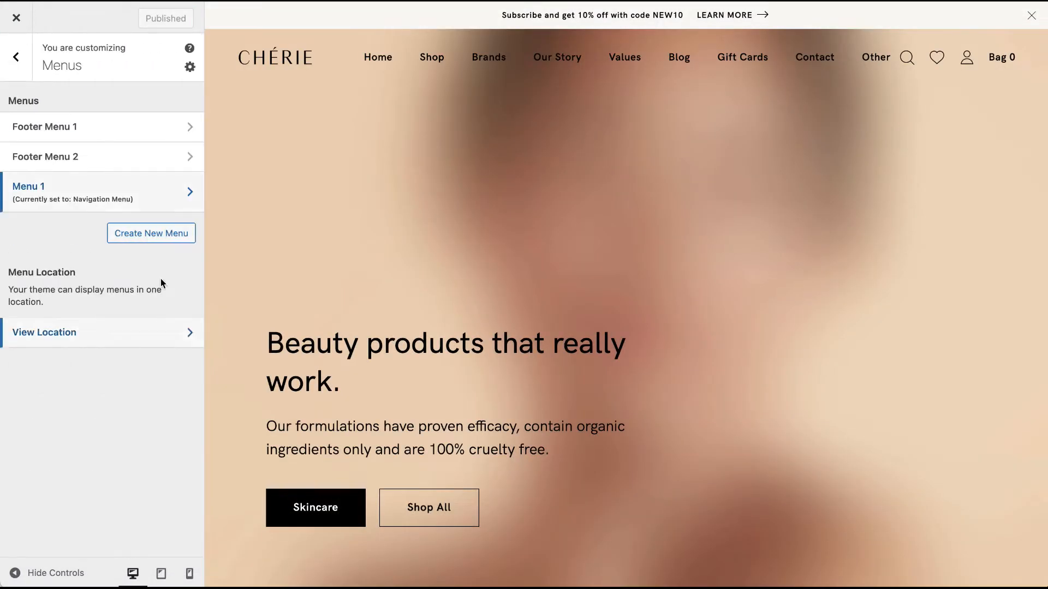
scroll(408, 361, "down", 20)
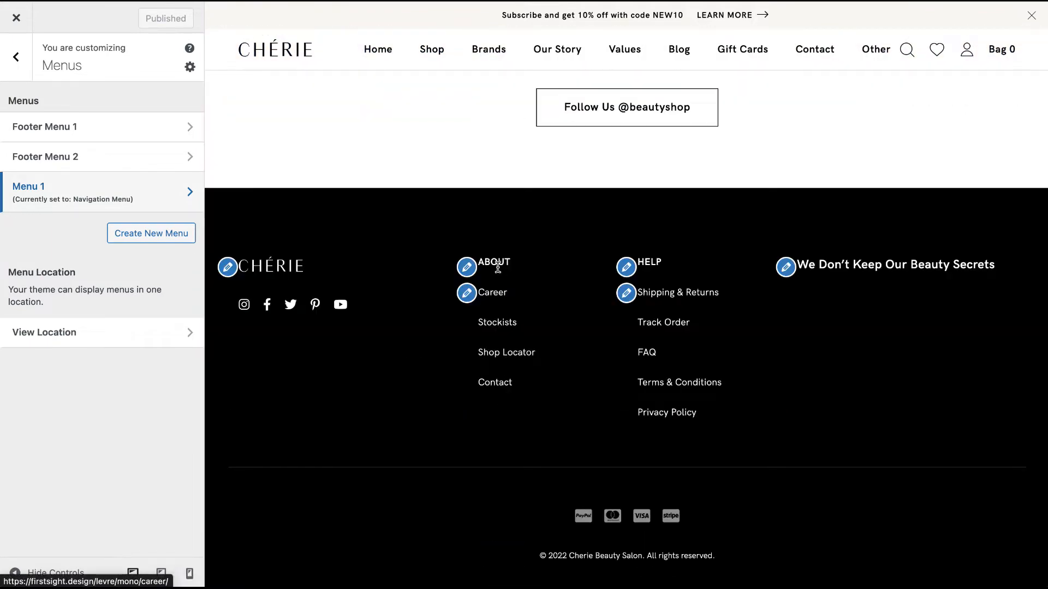
left_click(89, 130)
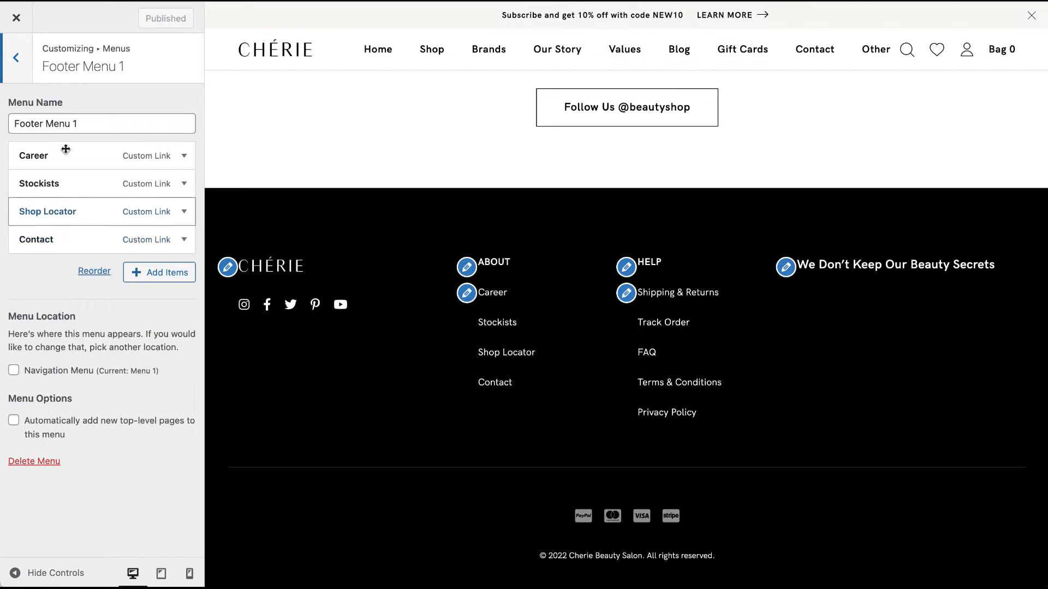
left_click(17, 59)
Reorder Footer Menu 2 so Terms & Conditions follows Track Order, ahead of FAQ and Privacy Policy, and publish the change.
left_click(89, 169)
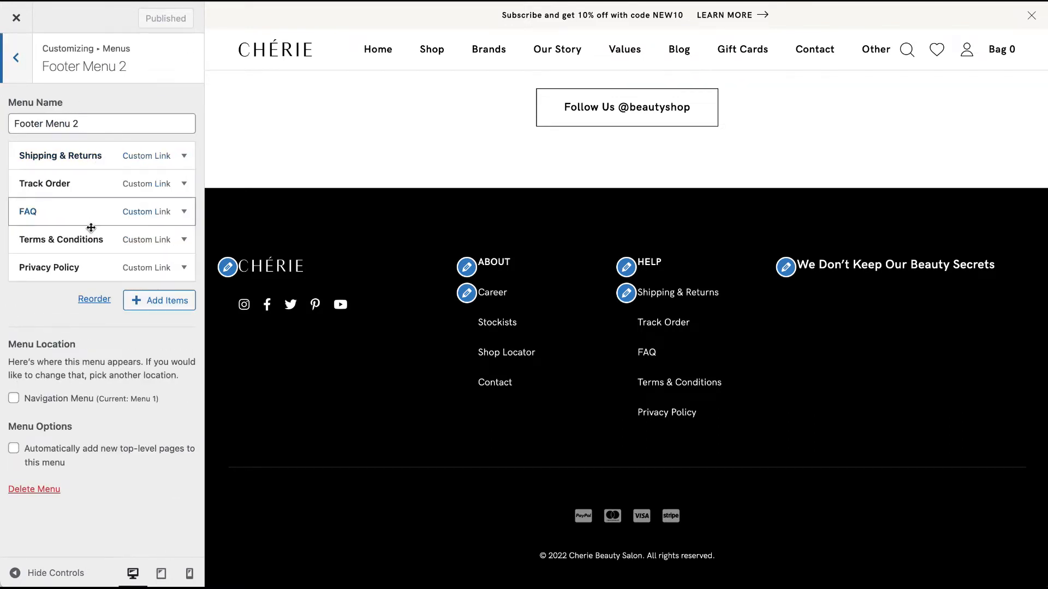
left_click_drag(95, 273, 82, 248)
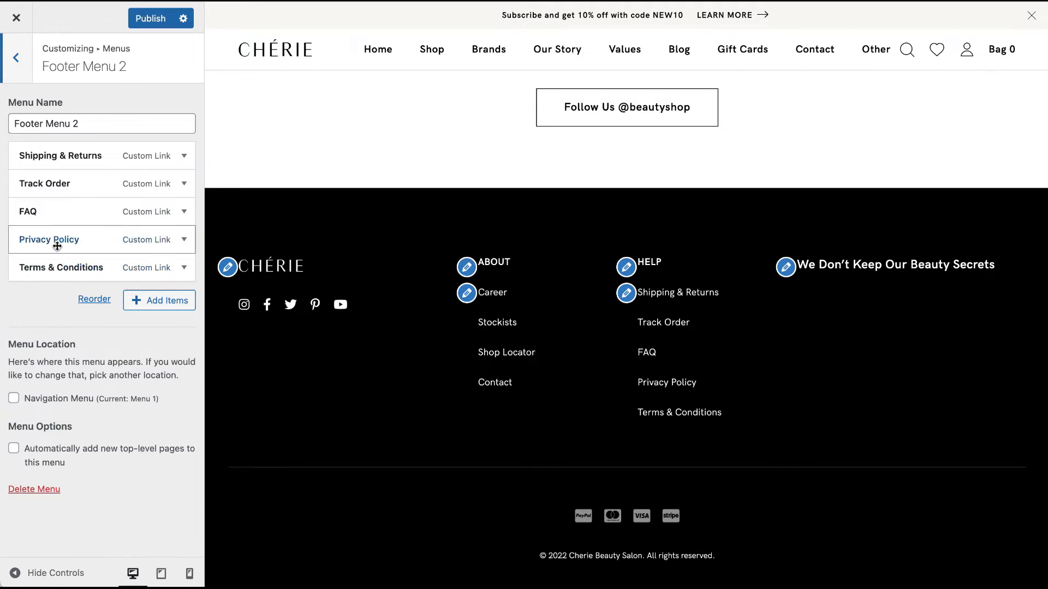
left_click_drag(71, 260, 70, 206)
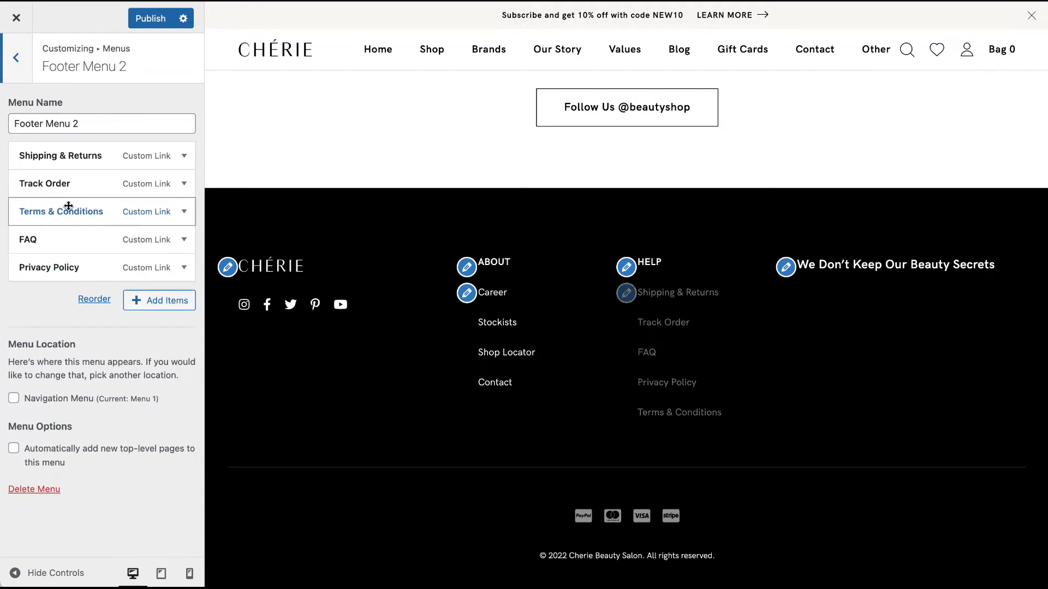
left_click(158, 301)
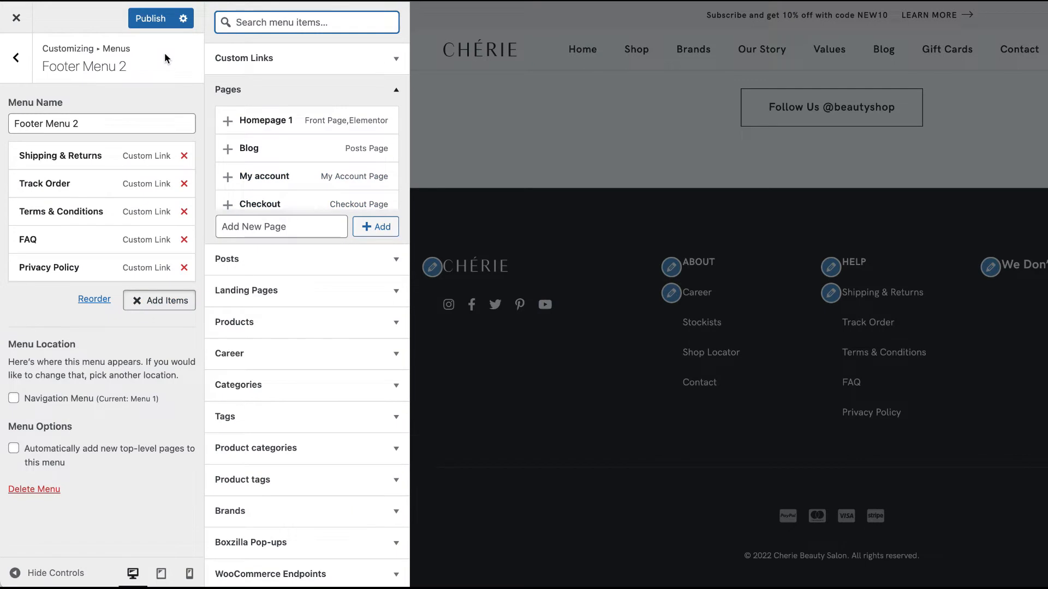
left_click(150, 18)
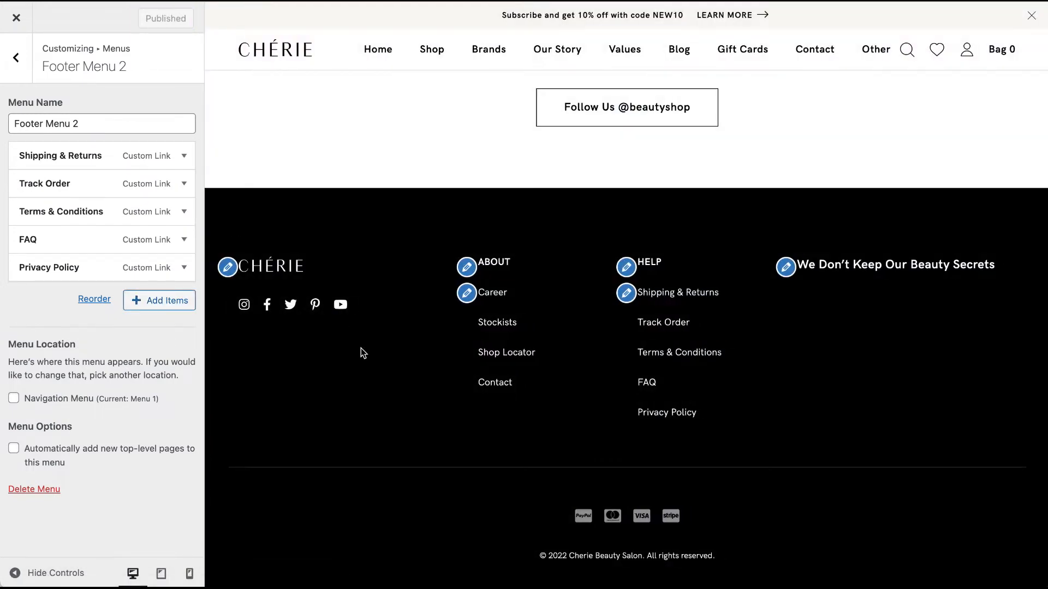
Open the Footer sidebar widgets and expand the Text widget to view its logo and social icons content.
left_click(9, 67)
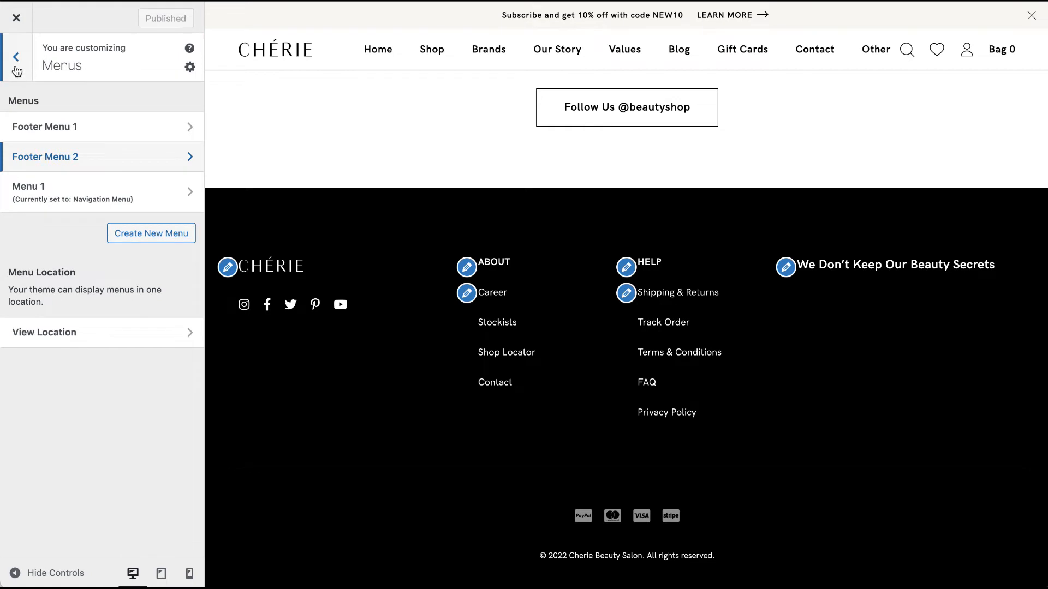
left_click(16, 68)
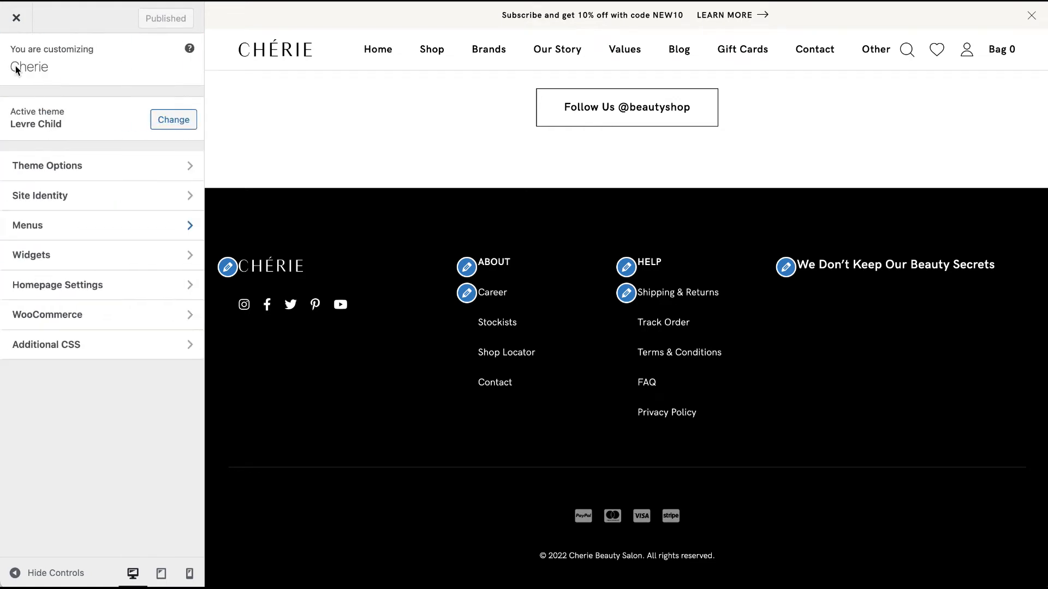
left_click(79, 259)
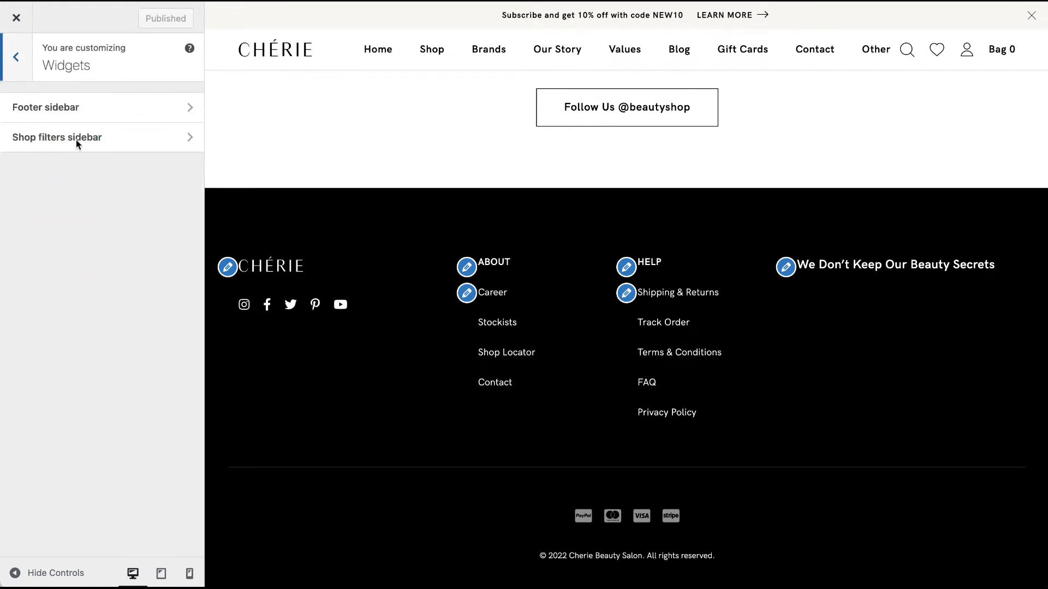
left_click(97, 111)
left_click(106, 143)
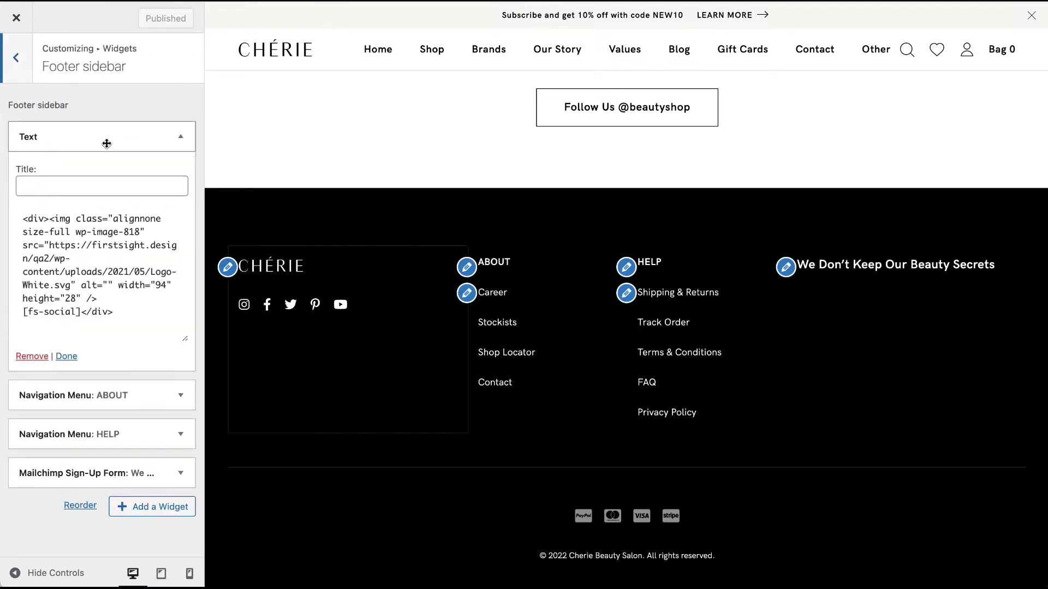
scroll(142, 444, "down", 1)
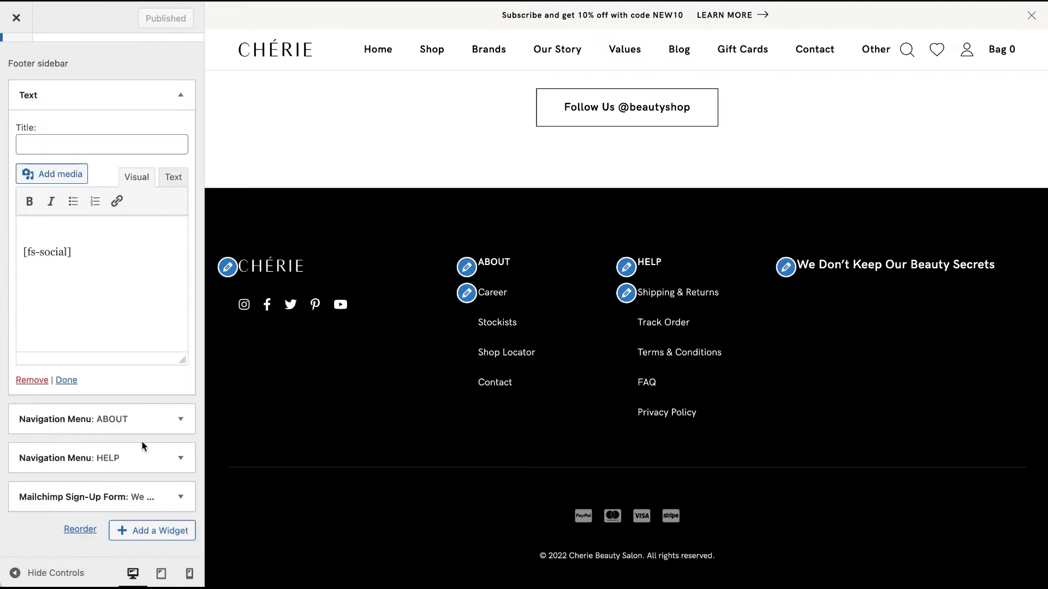
Review the title and assigned menu of the ABOUT navigation widget, and leave the widget settings.
left_click(129, 418)
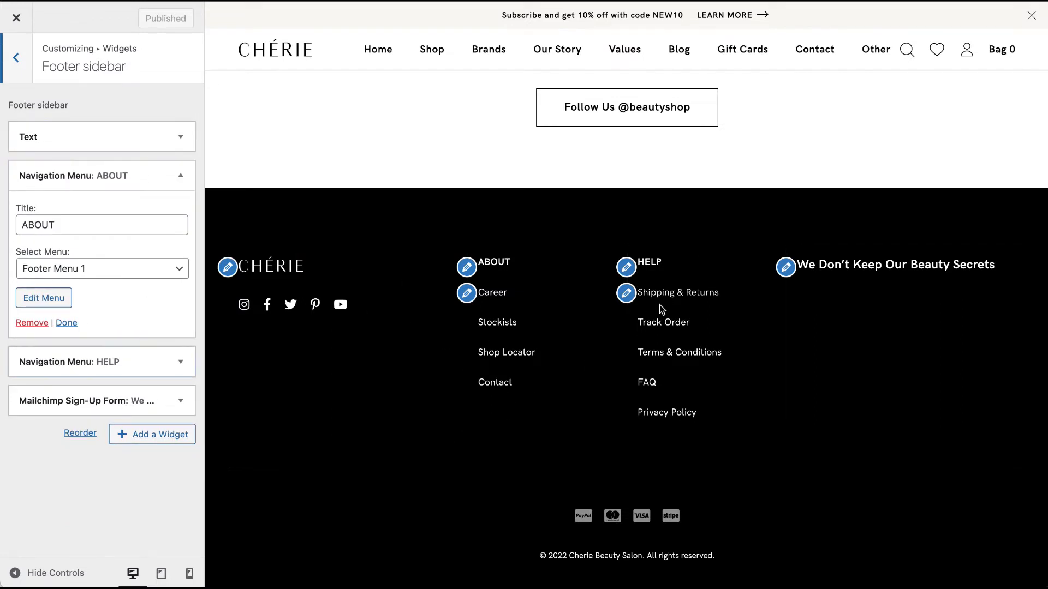
left_click(16, 58)
left_click(17, 58)
Open the homepage settings and review the page choices for the static homepage, keeping Homepage 1.
left_click(77, 285)
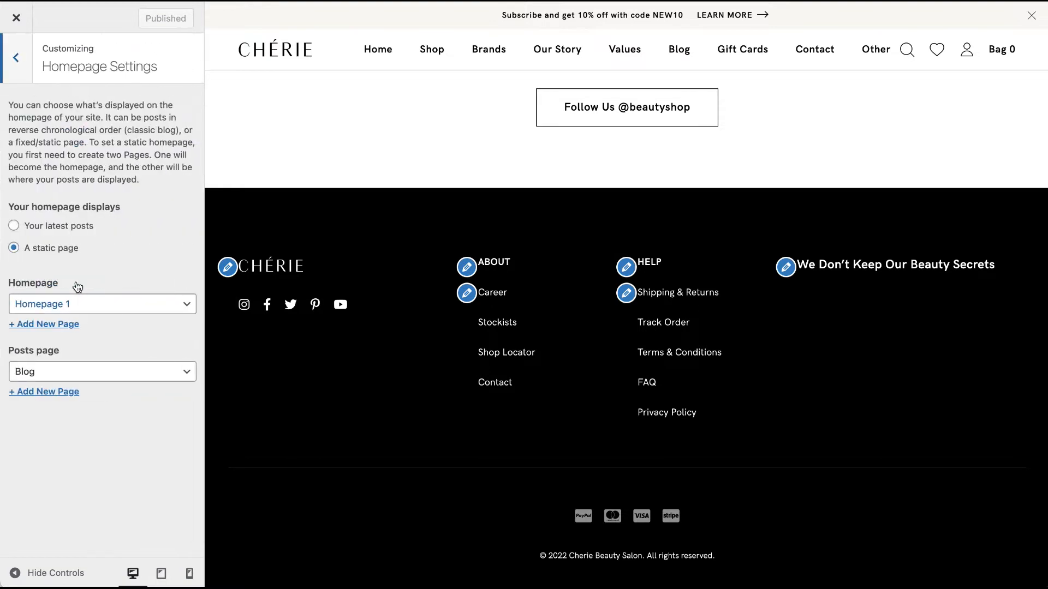
left_click(130, 310)
left_click(129, 310)
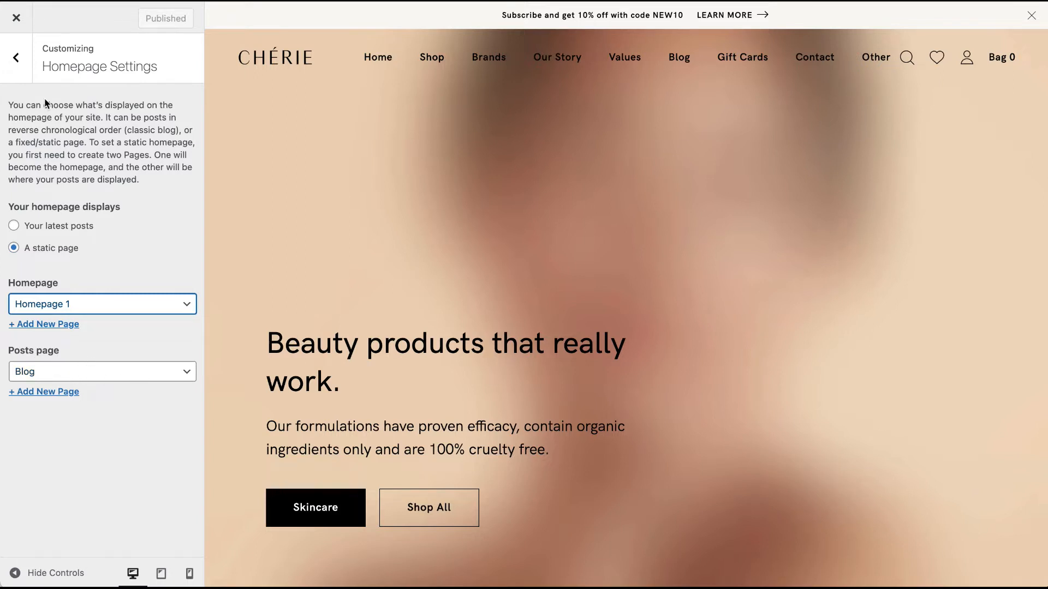
left_click(17, 57)
Examine WooCommerce's Store Notice options and the Product Catalog display and sorting options against the shop page preview.
left_click(95, 316)
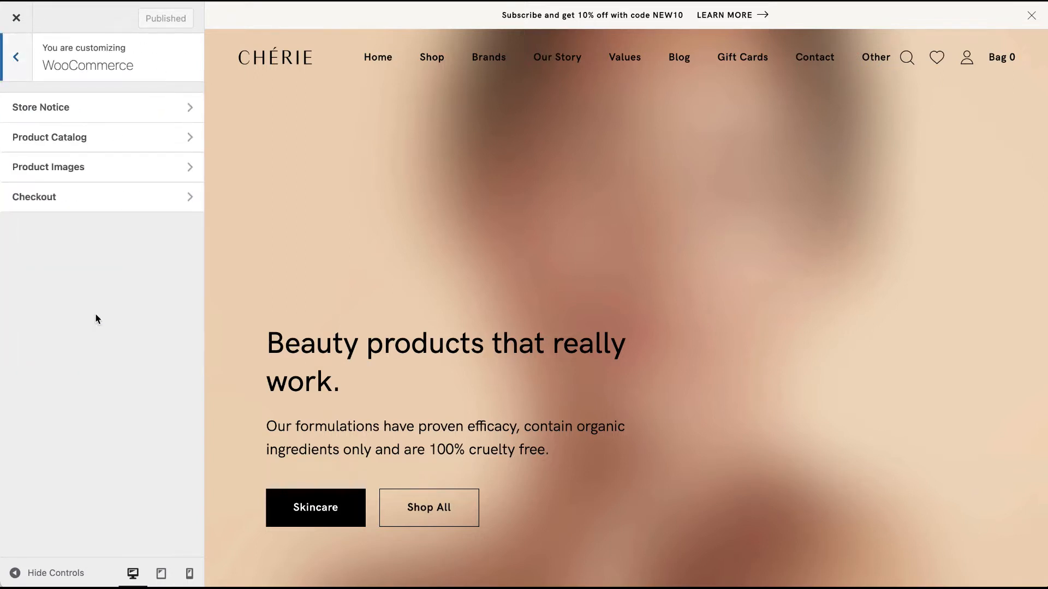
left_click(128, 109)
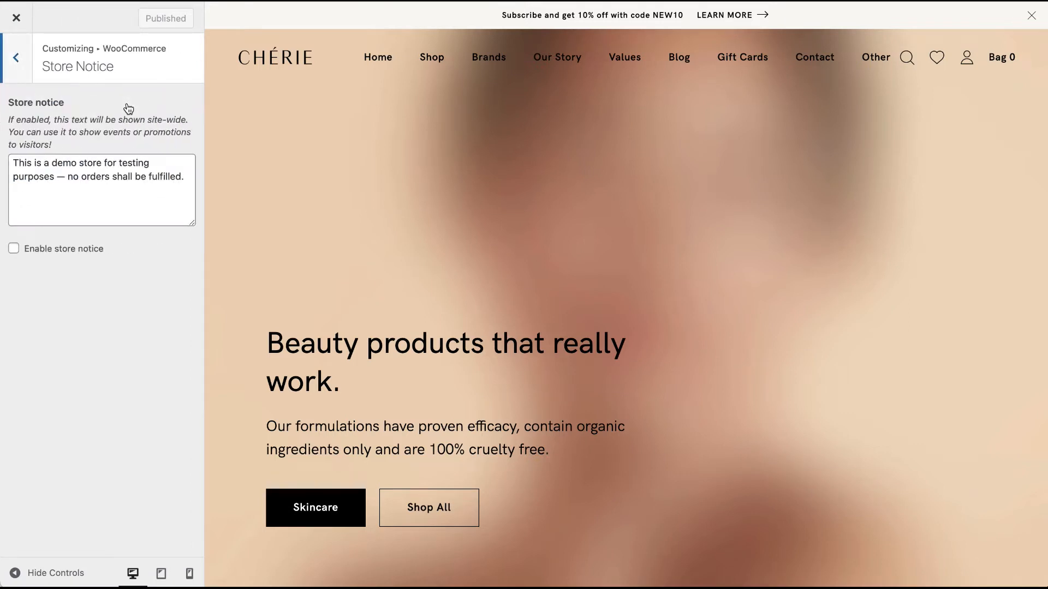
left_click(17, 60)
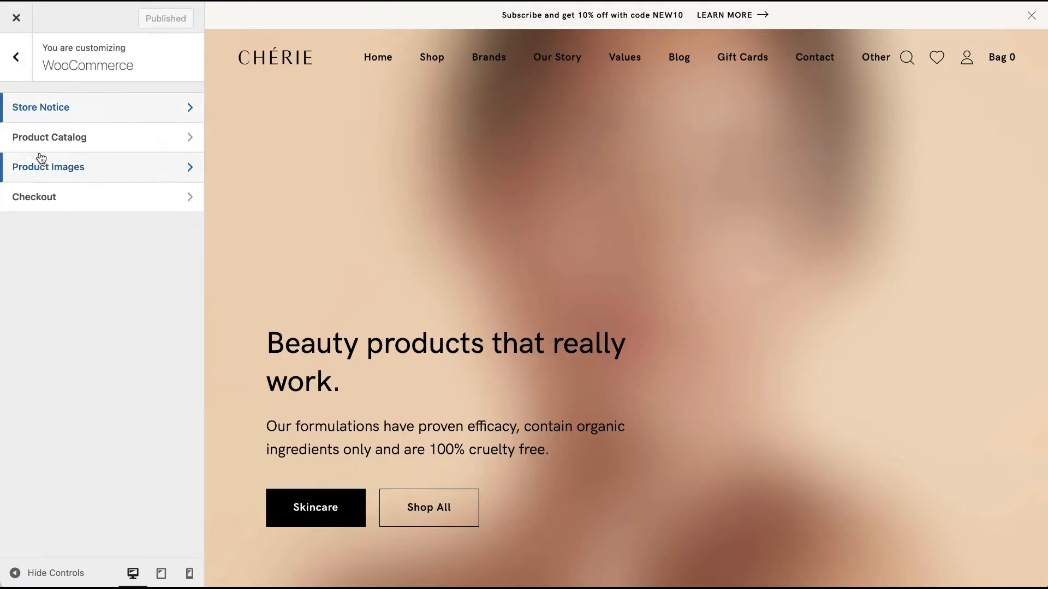
left_click(46, 146)
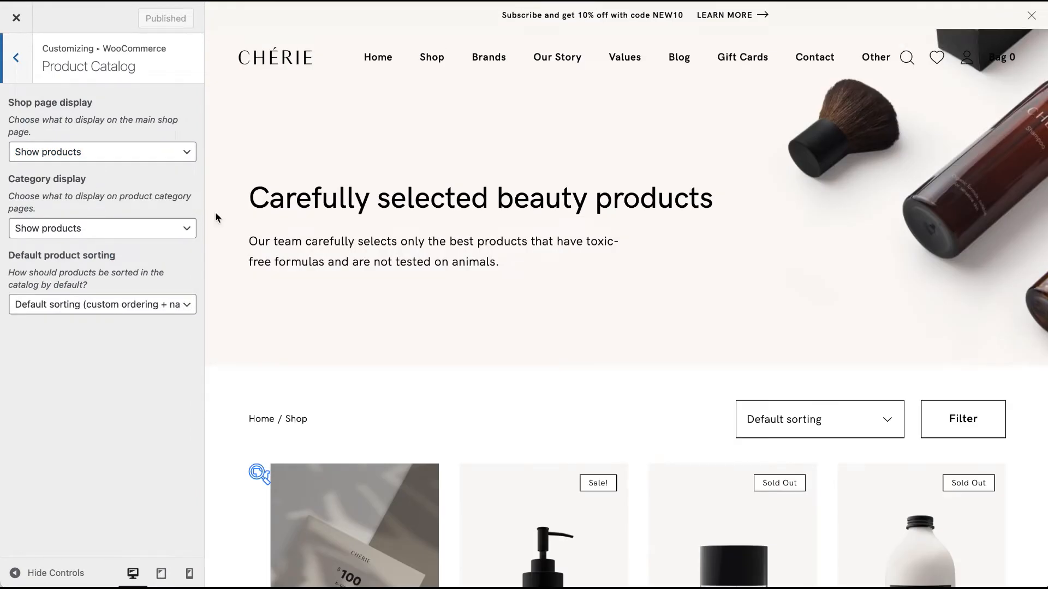
scroll(373, 286, "down", 6)
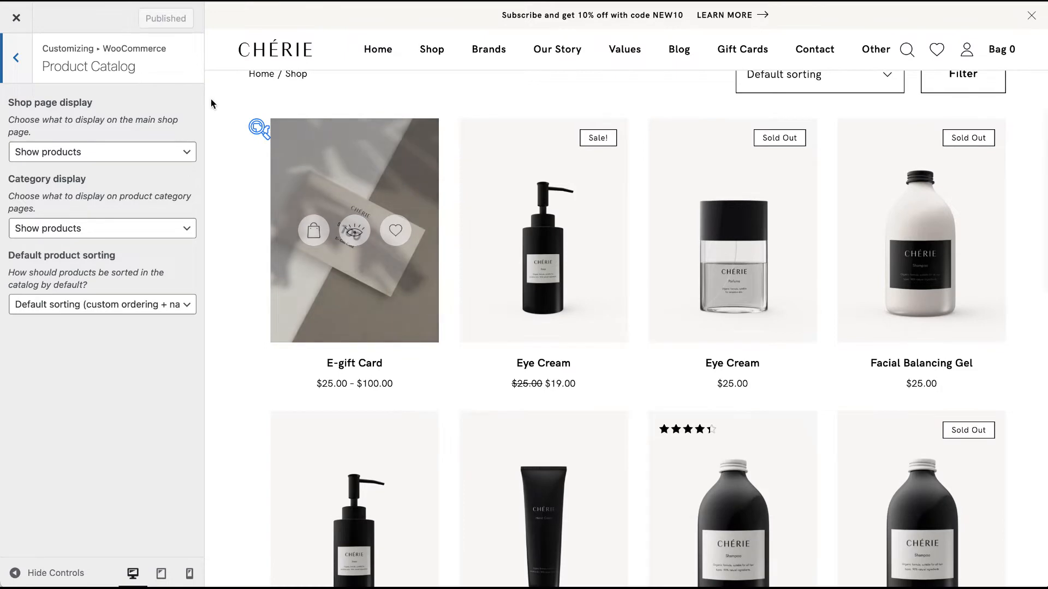
scroll(257, 136, "down", 5)
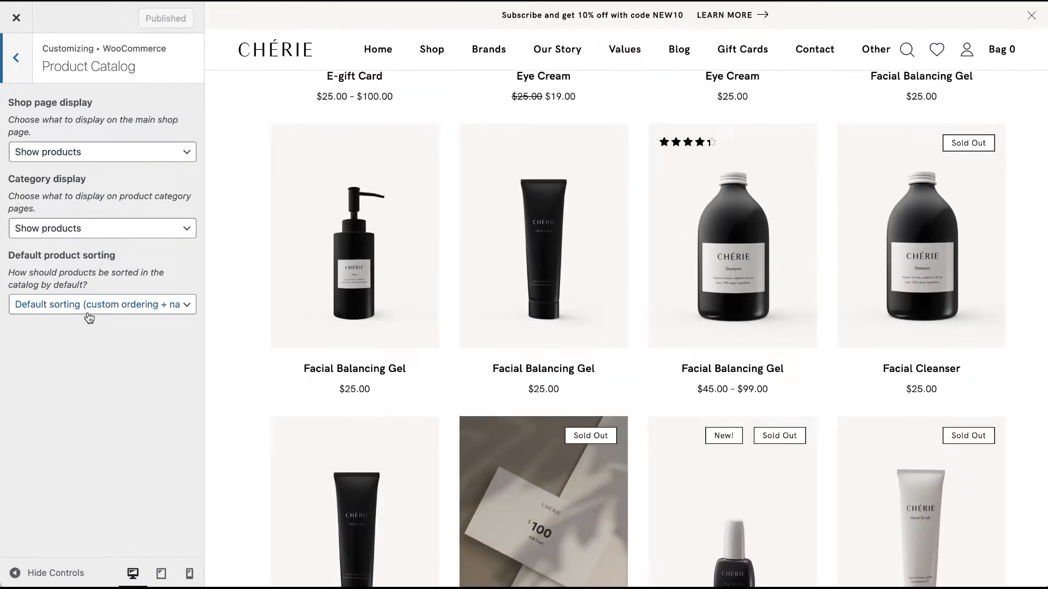
left_click(18, 74)
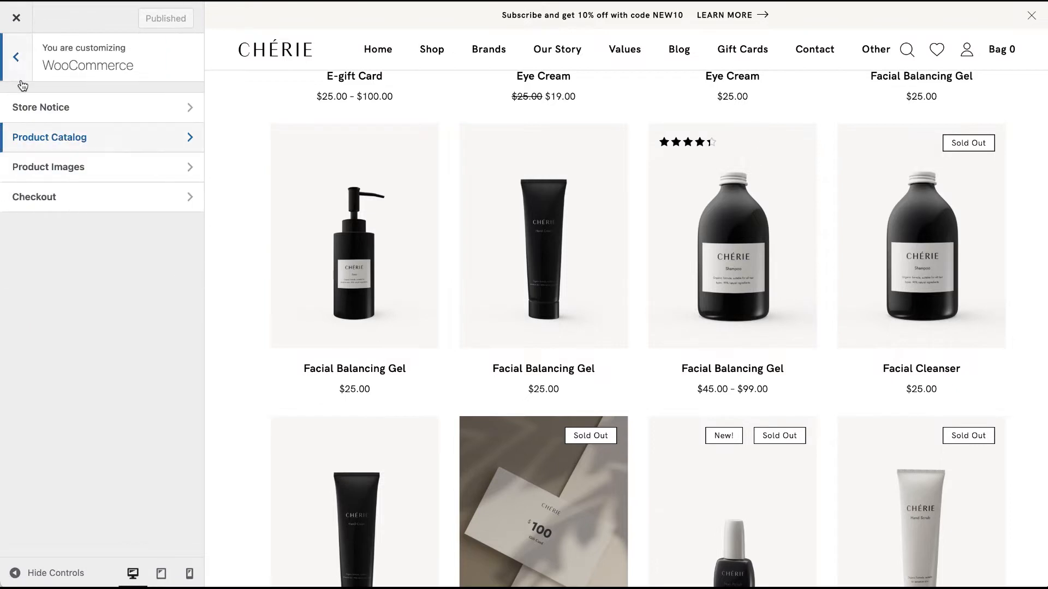
Examine WooCommerce's Product Images width and cropping options and the Checkout field and policy page options.
left_click(48, 167)
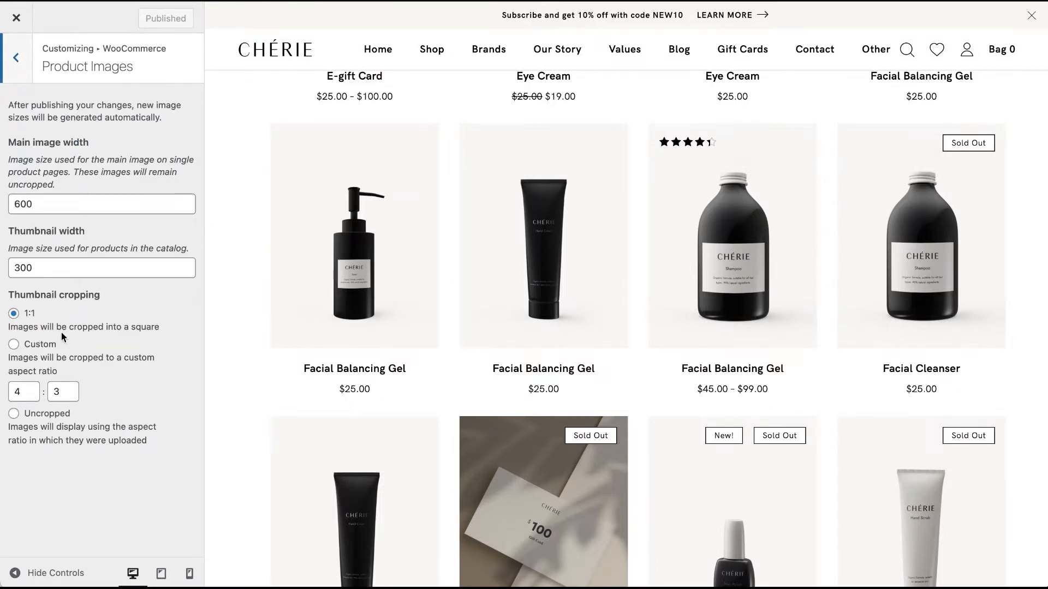
scroll(317, 407, "down", 5)
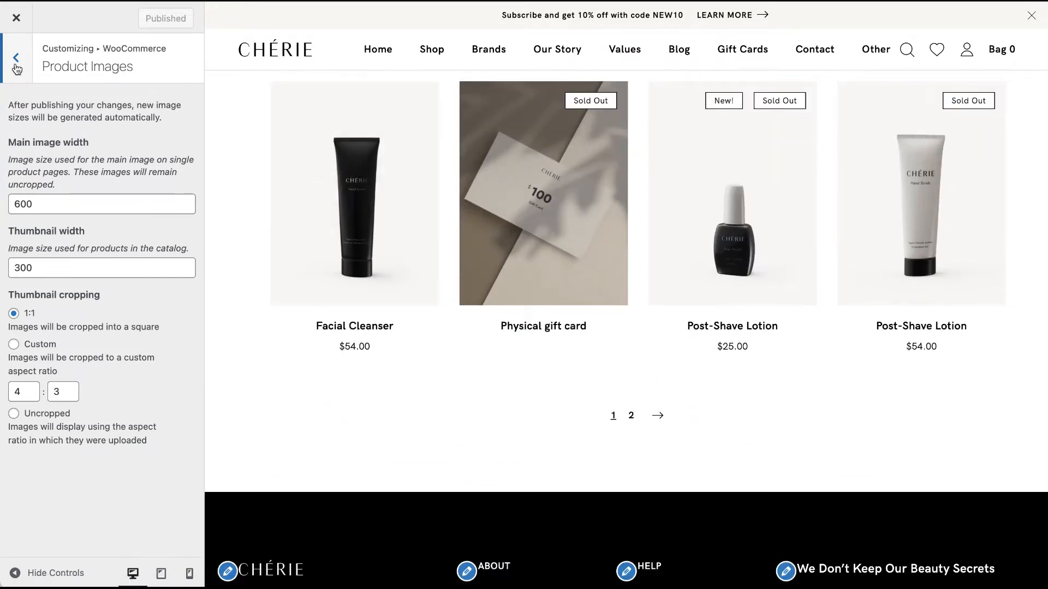
left_click(16, 57)
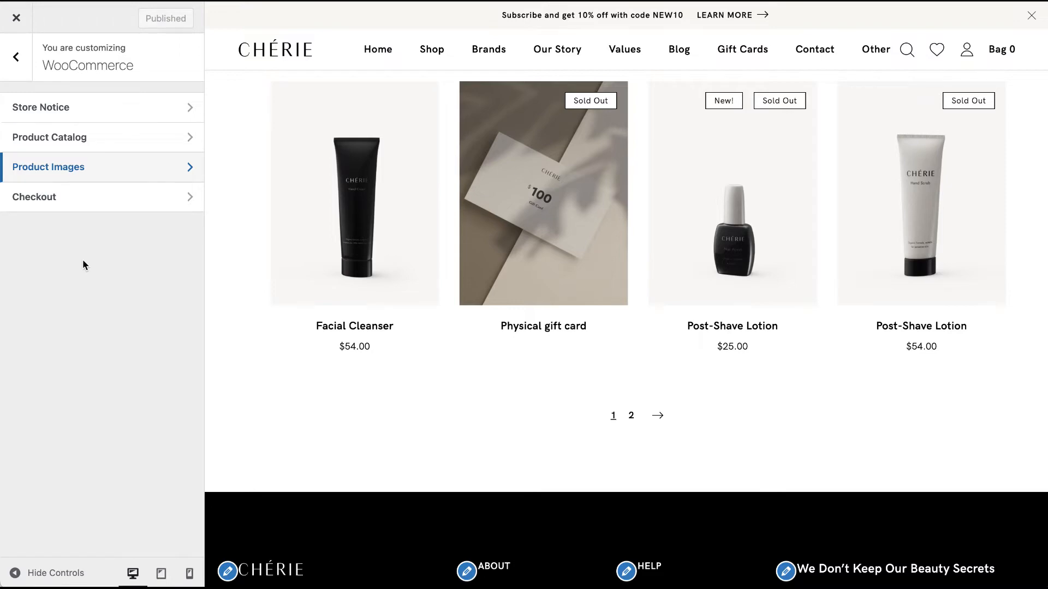
left_click(82, 196)
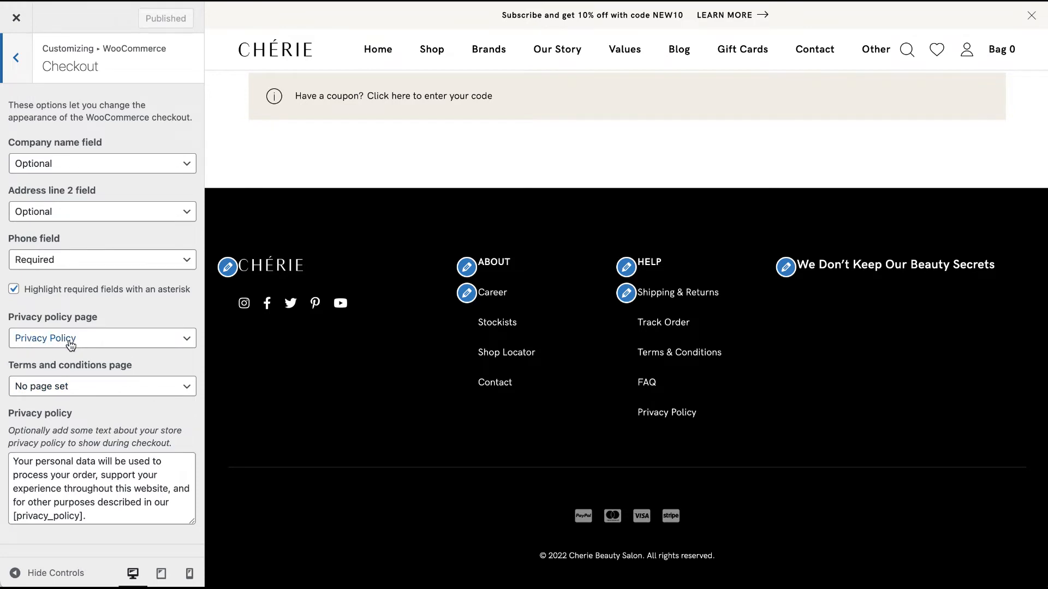
left_click(17, 75)
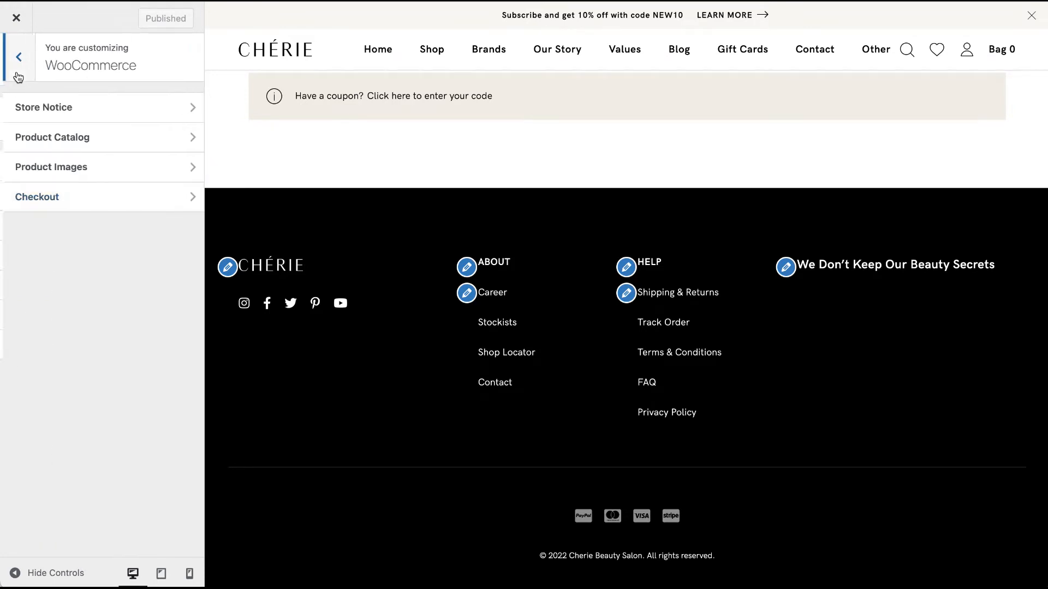
left_click(17, 74)
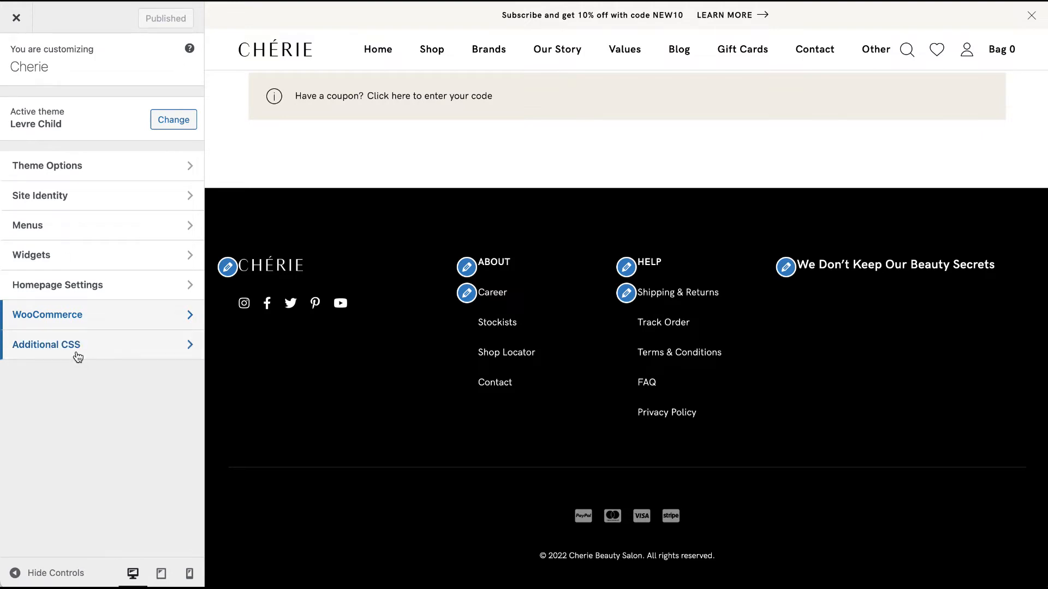
Look at the Additional CSS editor, and exit the Customizer with the homepage loaded in the preview.
left_click(114, 354)
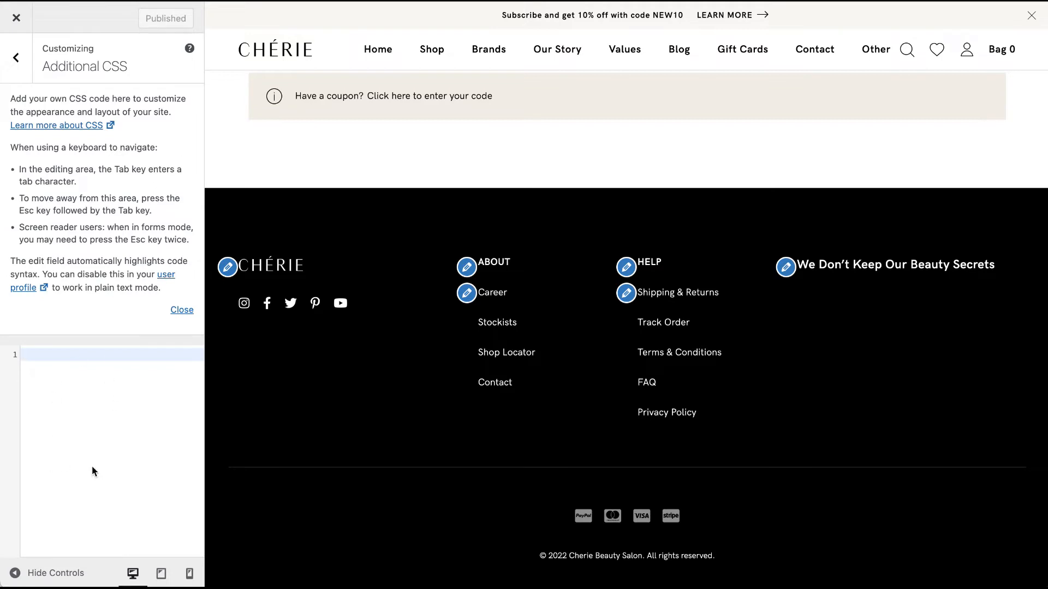
left_click(15, 57)
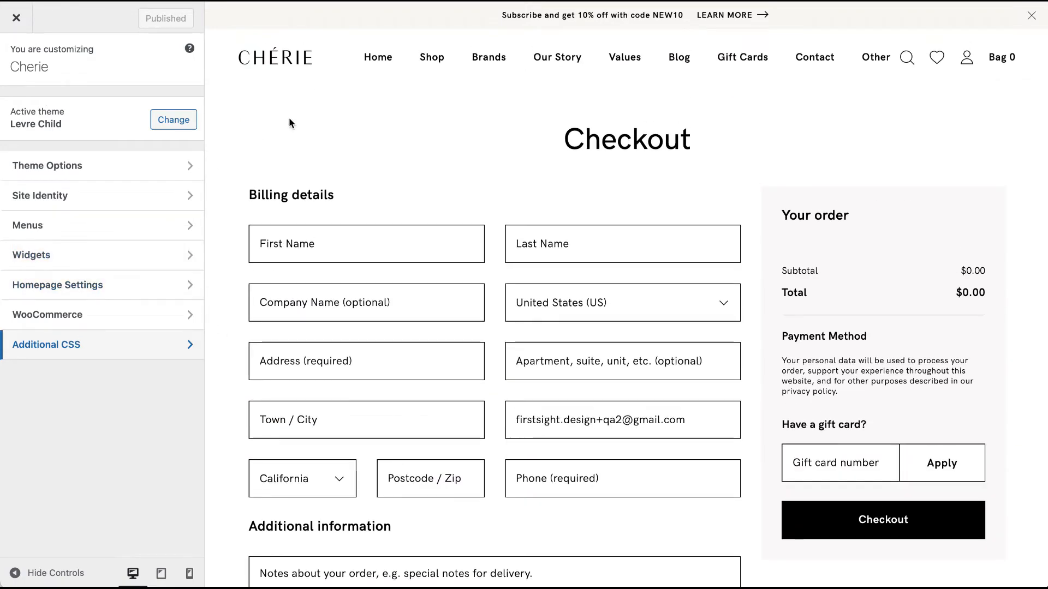
left_click(288, 60)
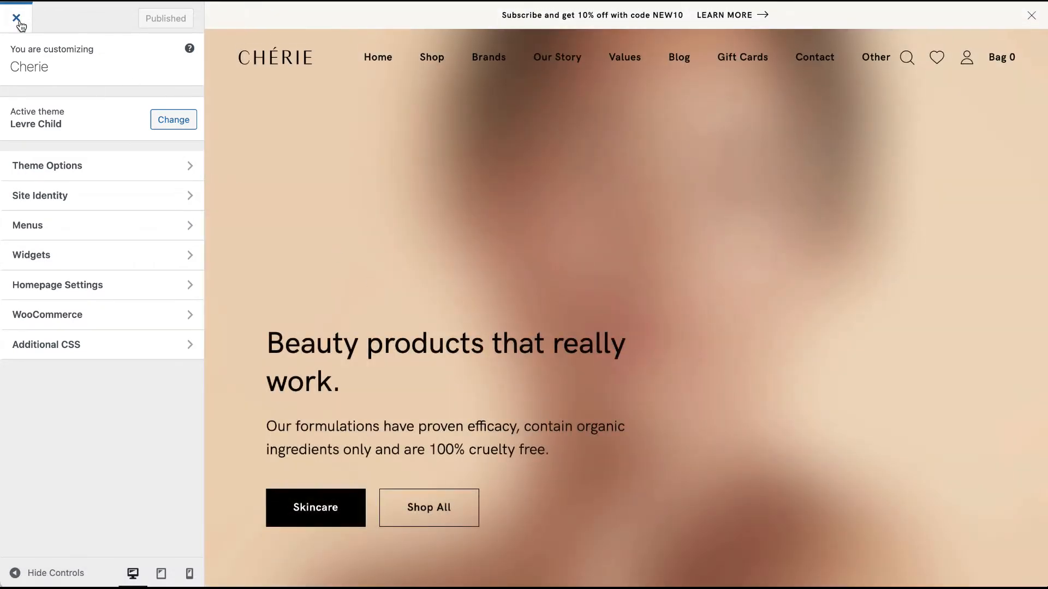
left_click(17, 20)
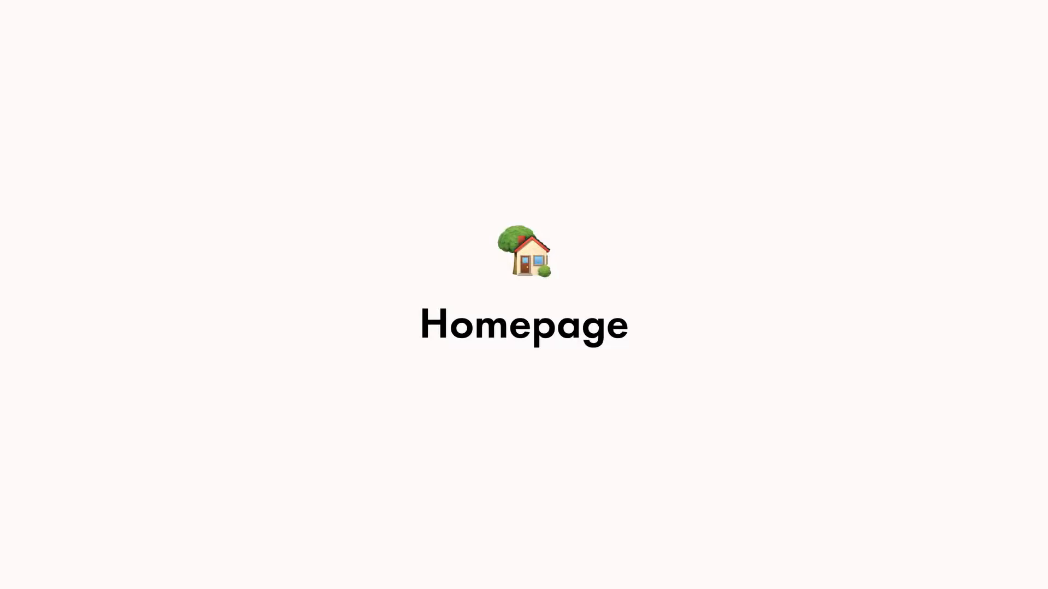
Look over the live homepage's sections and open the page in the Elementor editor in a new browser tab.
scroll(460, 328, "down", 5)
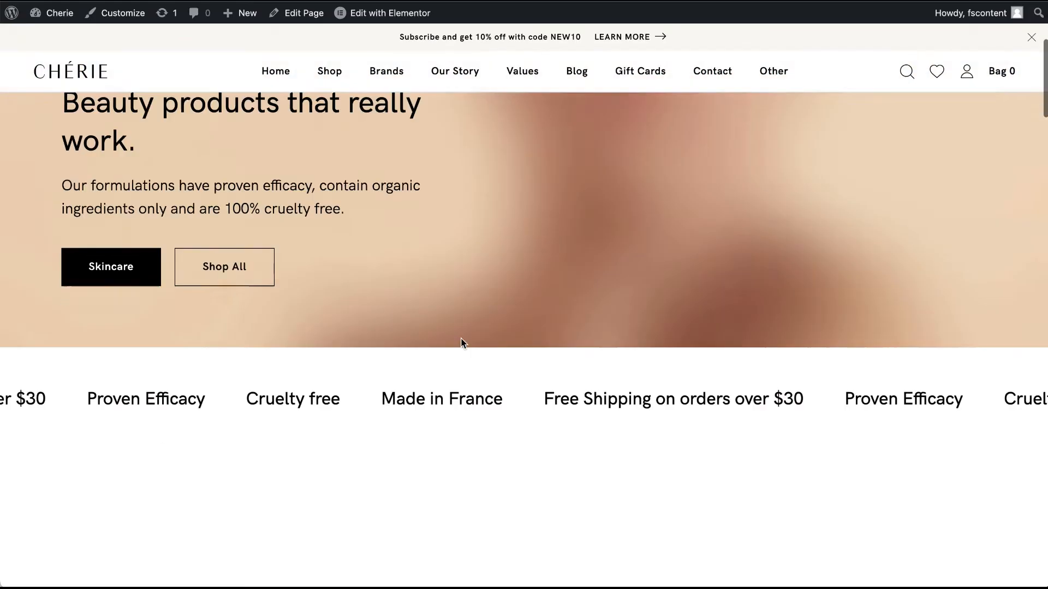
scroll(461, 339, "down", 12)
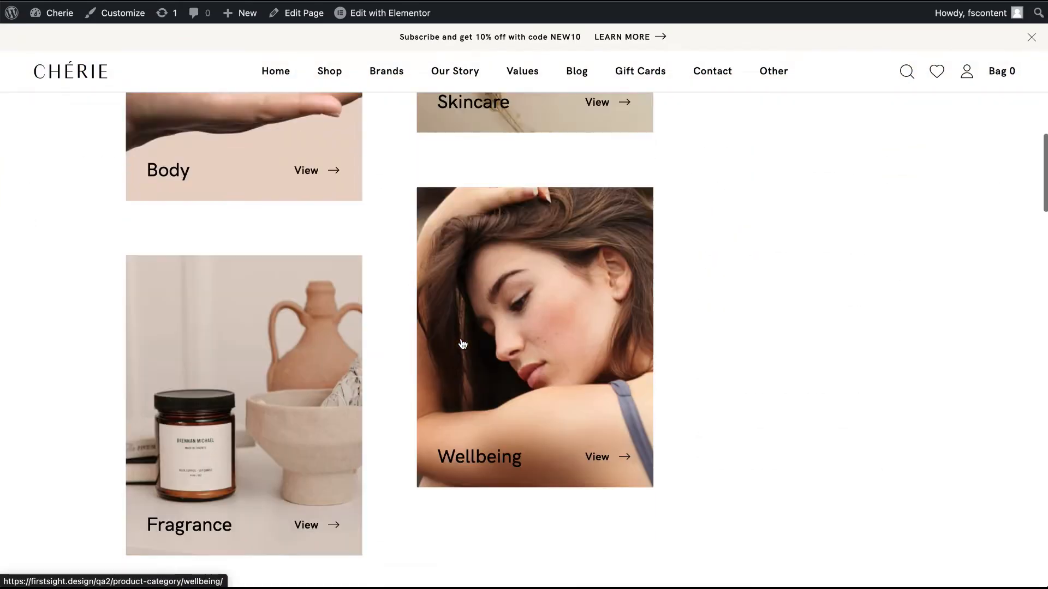
scroll(460, 338, "up", 17)
mouse_move(389, 21)
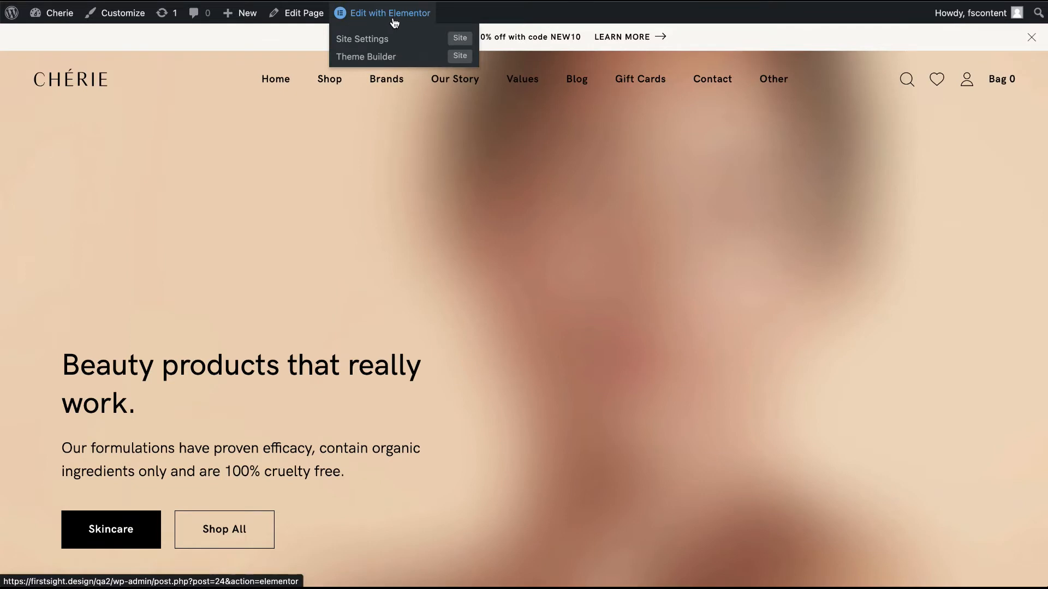
right_click(394, 23)
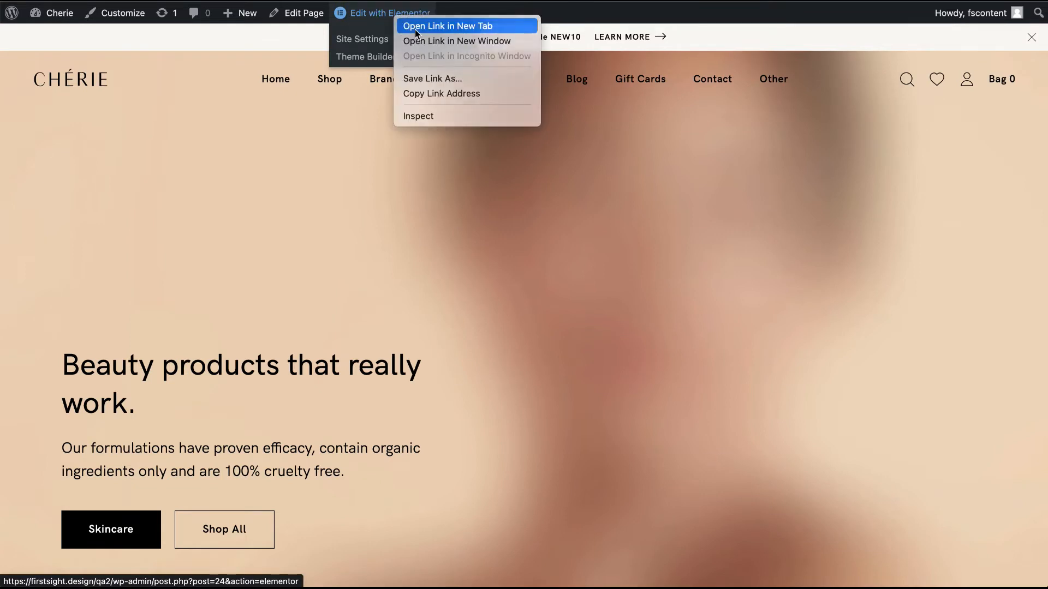
left_click(415, 29)
left_click(361, 1)
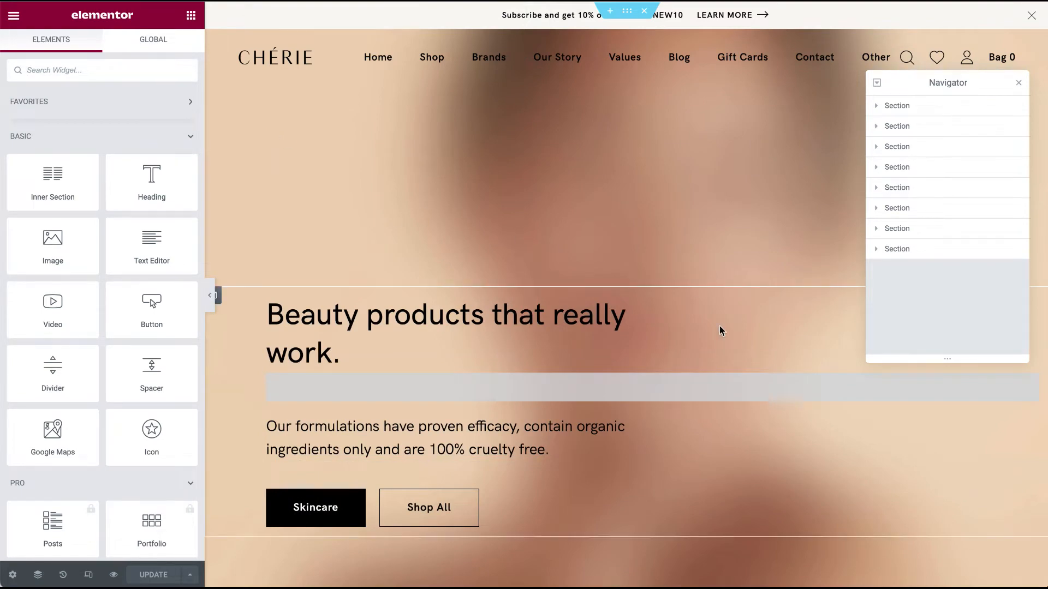
Open the hero section for editing and show its background style settings.
scroll(675, 180, "down", 4)
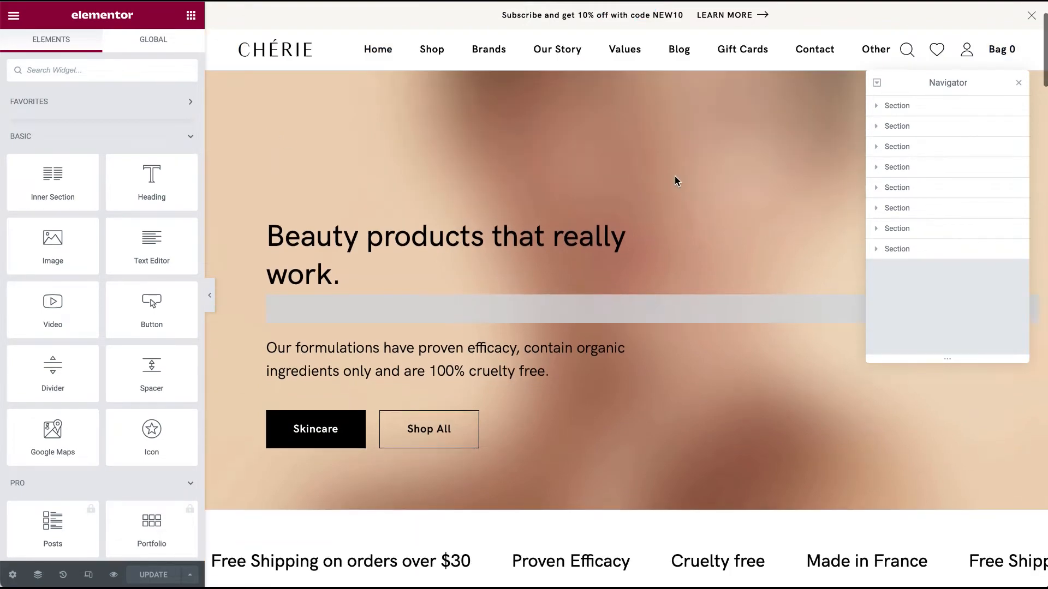
scroll(675, 176, "up", 4)
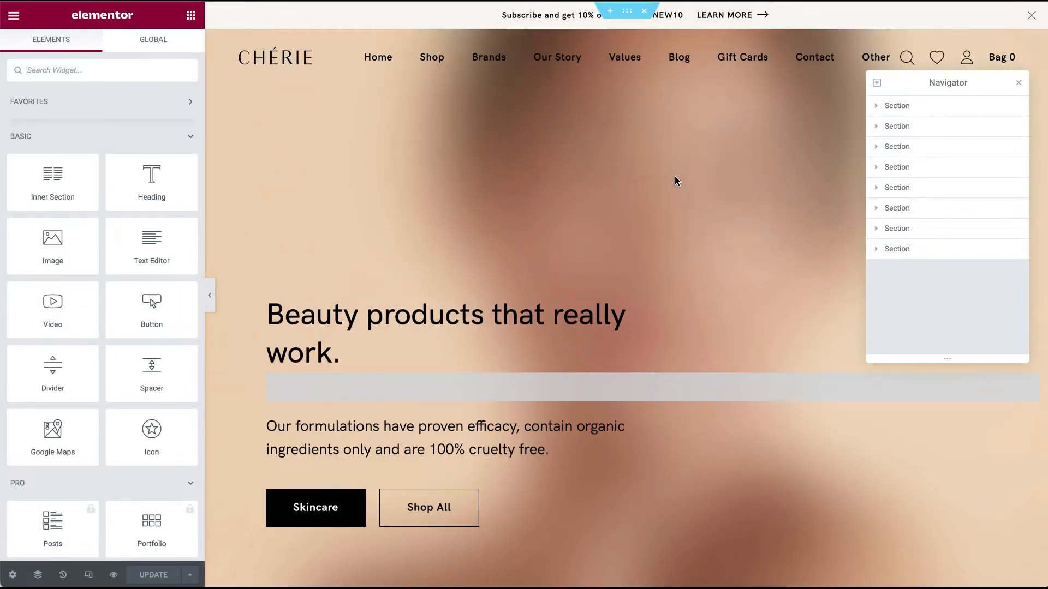
right_click(402, 188)
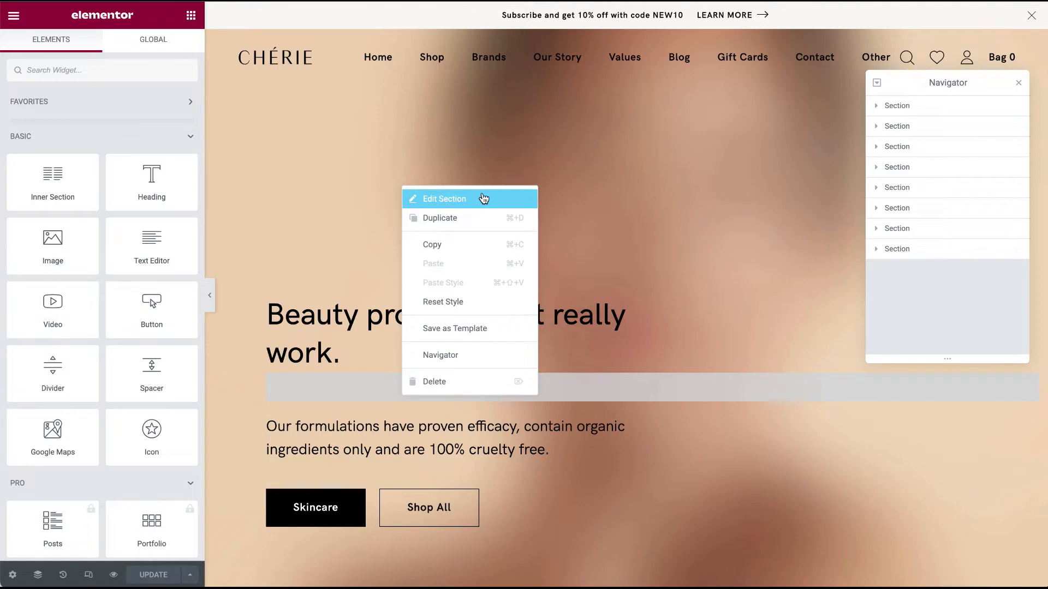
left_click(462, 202)
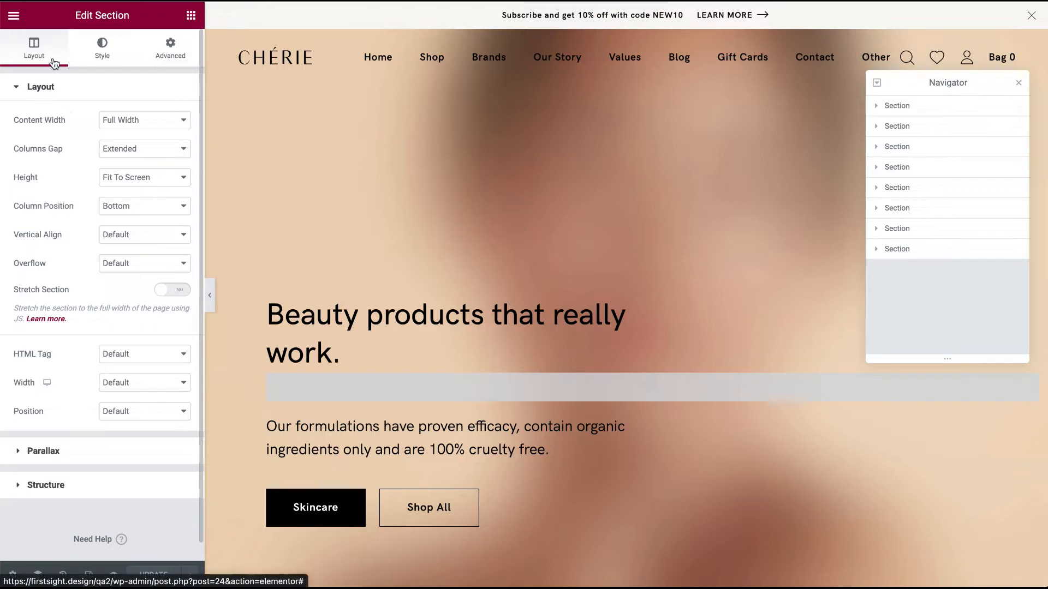
left_click(104, 42)
mouse_move(104, 240)
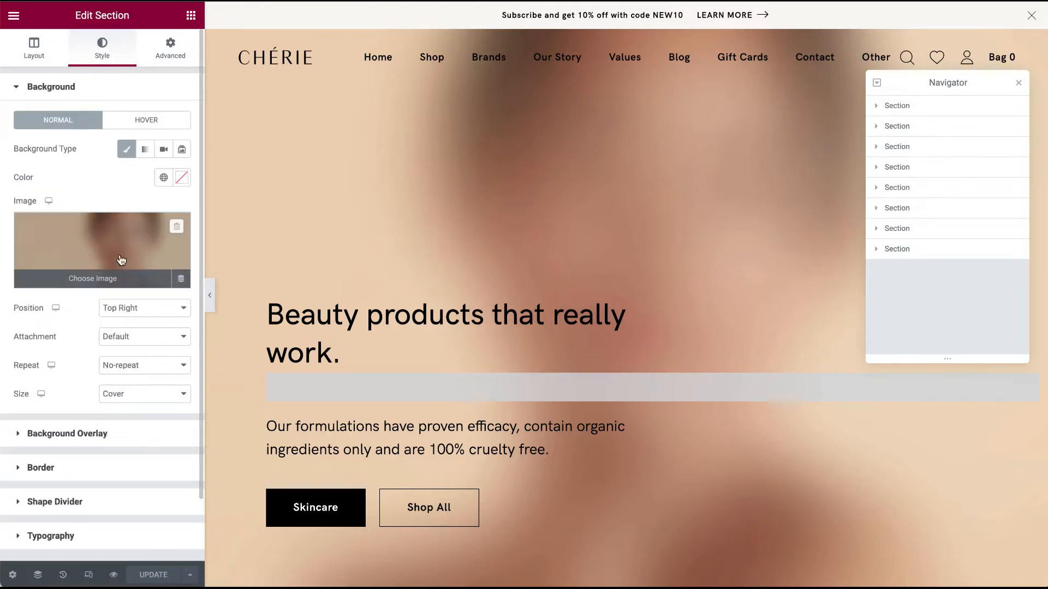
Browse the media library, including additionally loaded items, for images to use as the hero section's background.
left_click(68, 252)
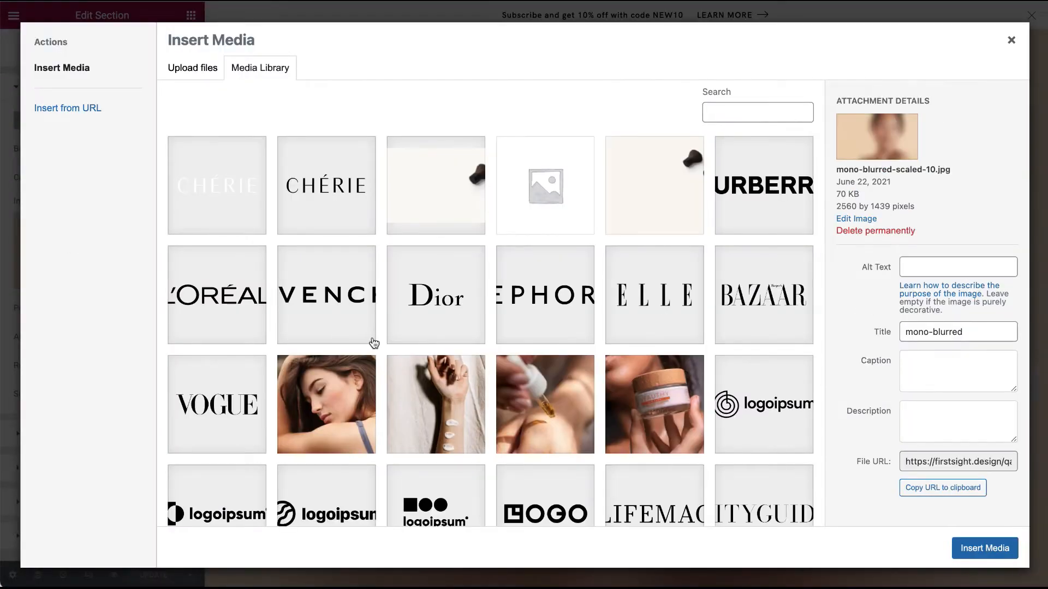
scroll(327, 311, "down", 10)
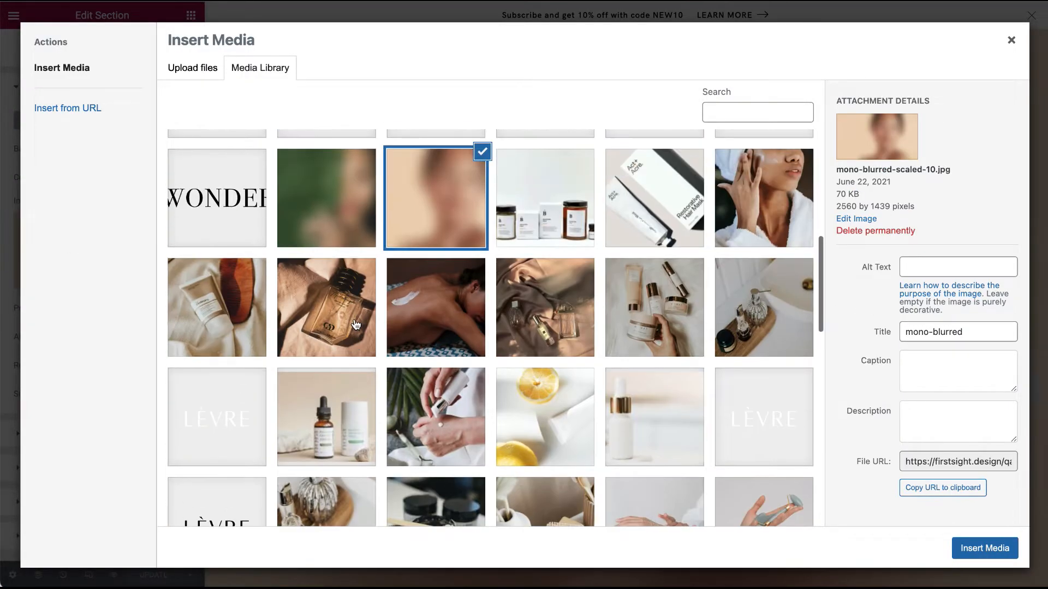
scroll(356, 325, "down", 15)
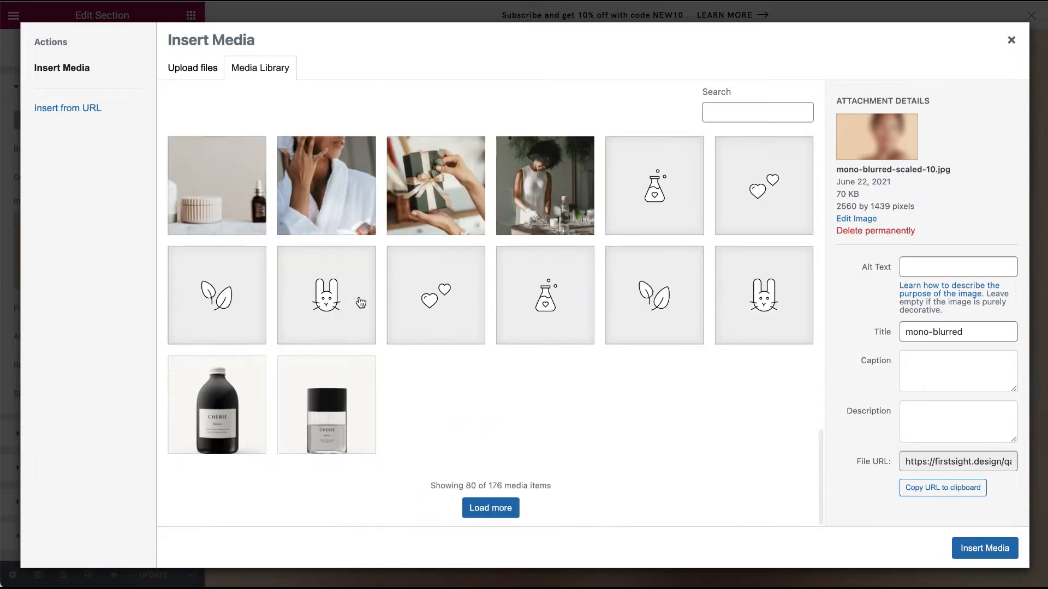
left_click(491, 508)
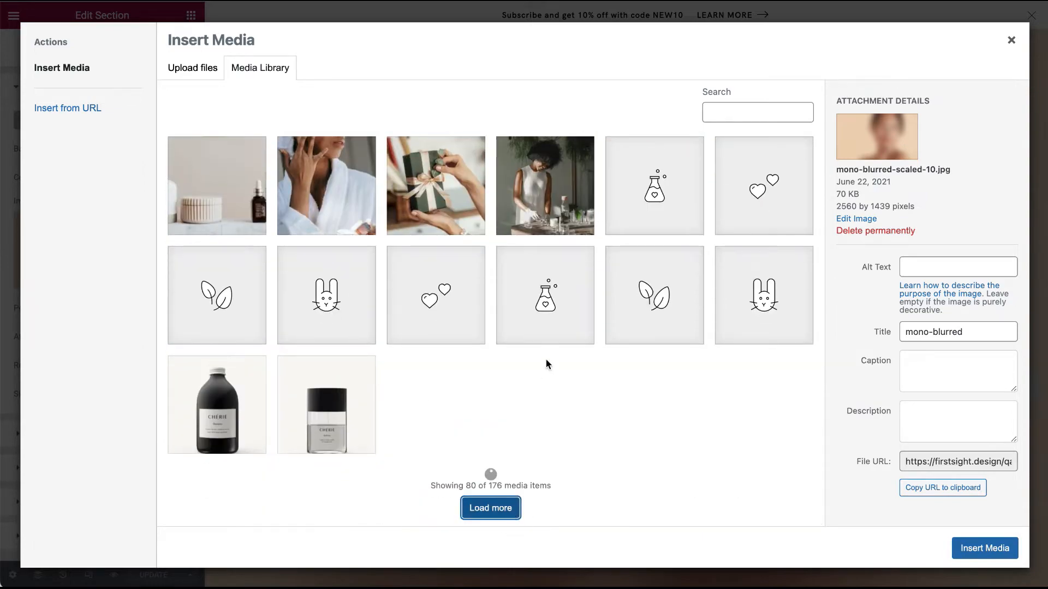
scroll(548, 363, "down", 1)
scroll(548, 363, "down", 15)
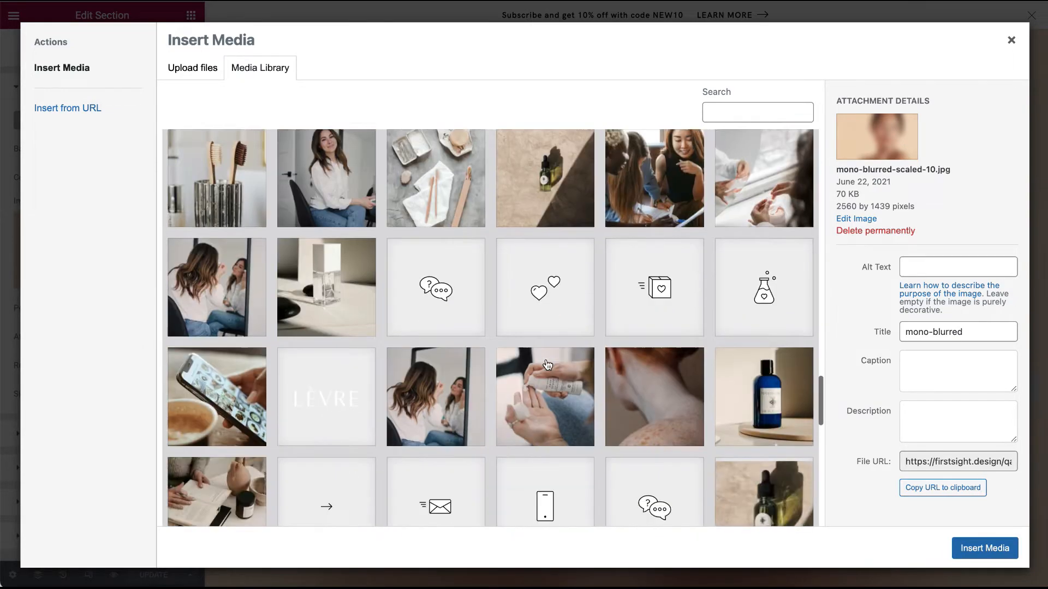
scroll(374, 402, "down", 20)
scroll(375, 403, "up", 15)
scroll(375, 402, "up", 3)
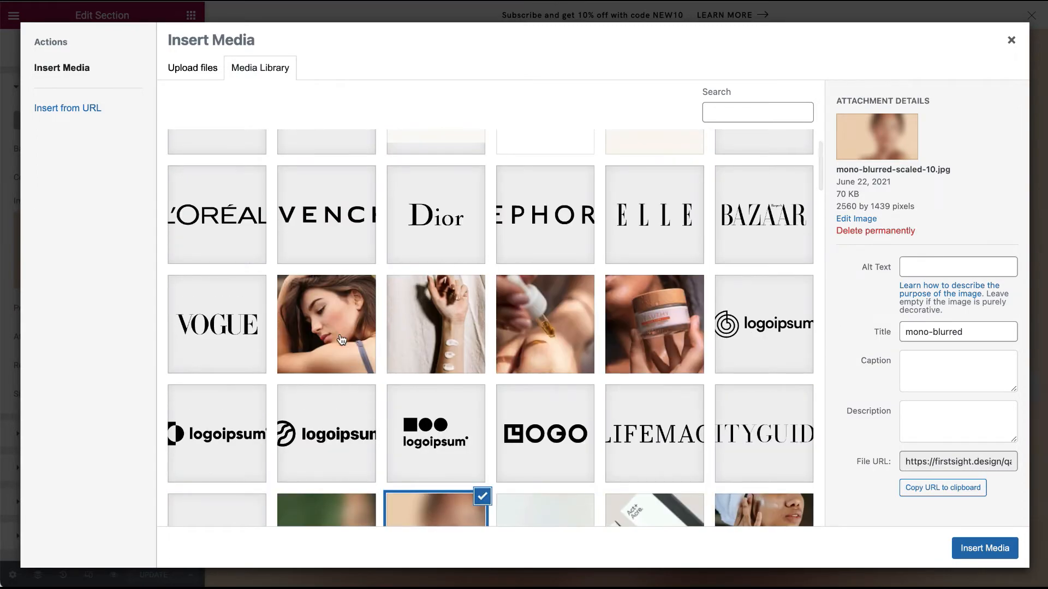
left_click(373, 337)
left_click(412, 340)
left_click(526, 348)
left_click(662, 353)
scroll(665, 352, "down", 4)
left_click(487, 353)
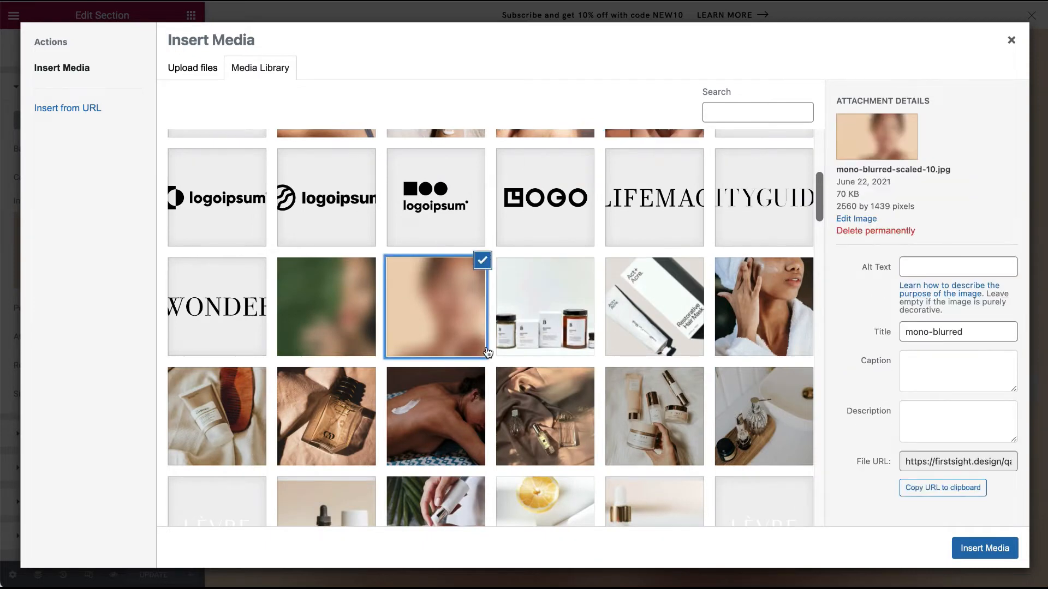
left_click(196, 69)
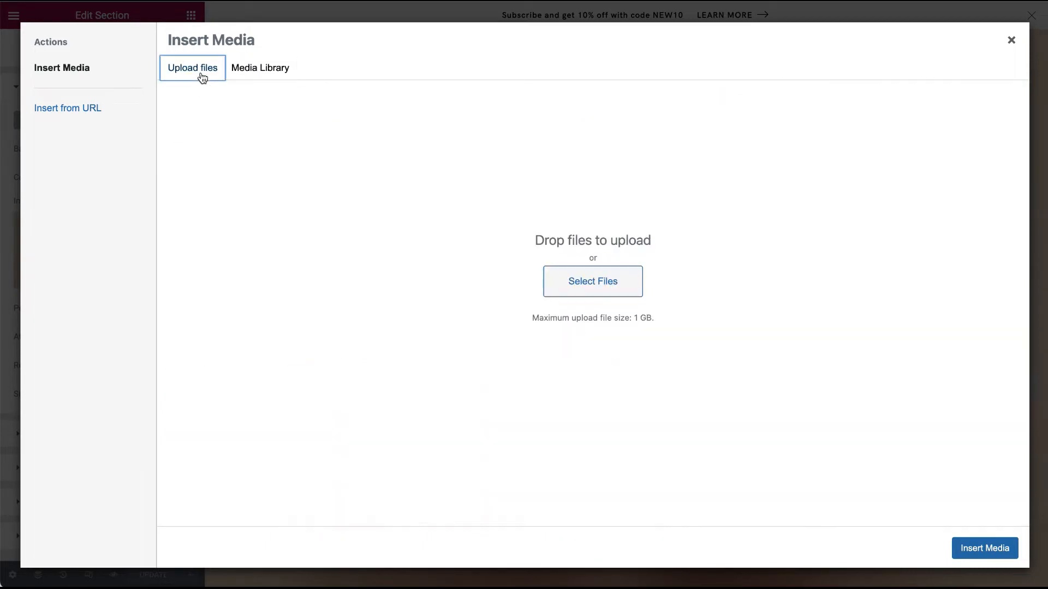
left_click(580, 276)
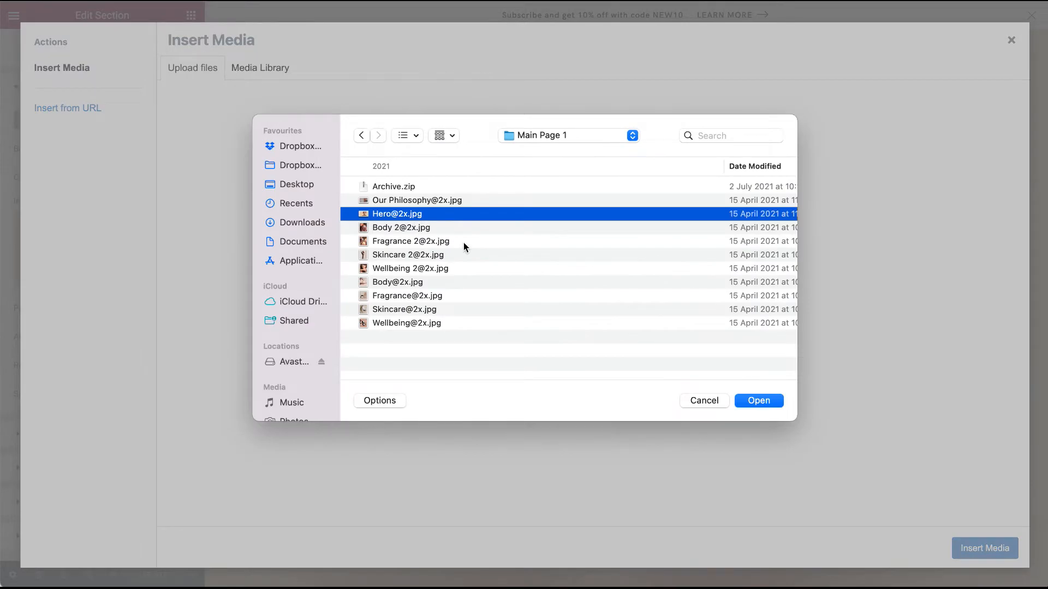
left_click(754, 402)
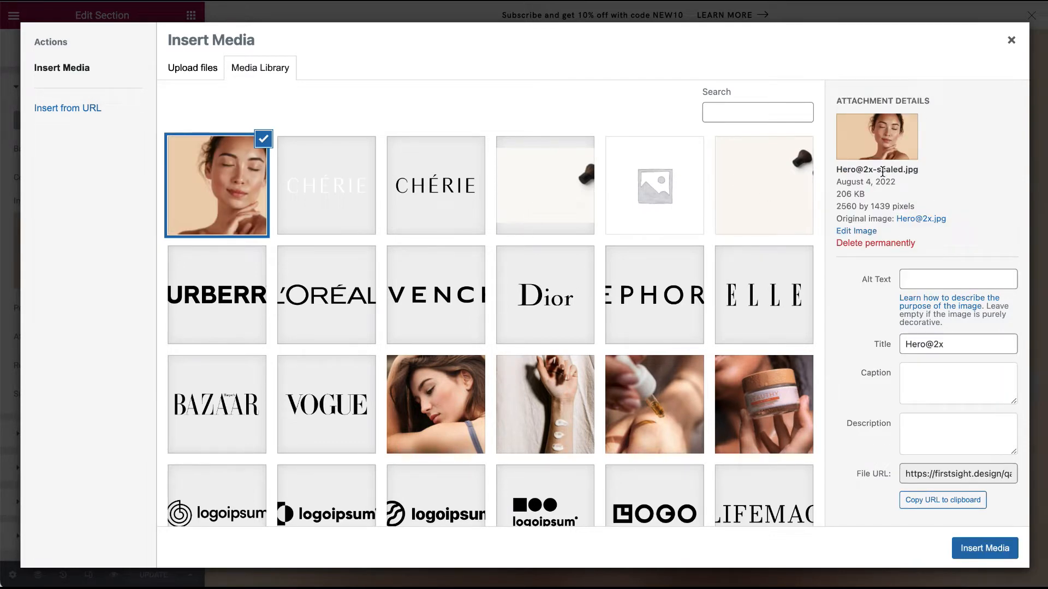
left_click(997, 558)
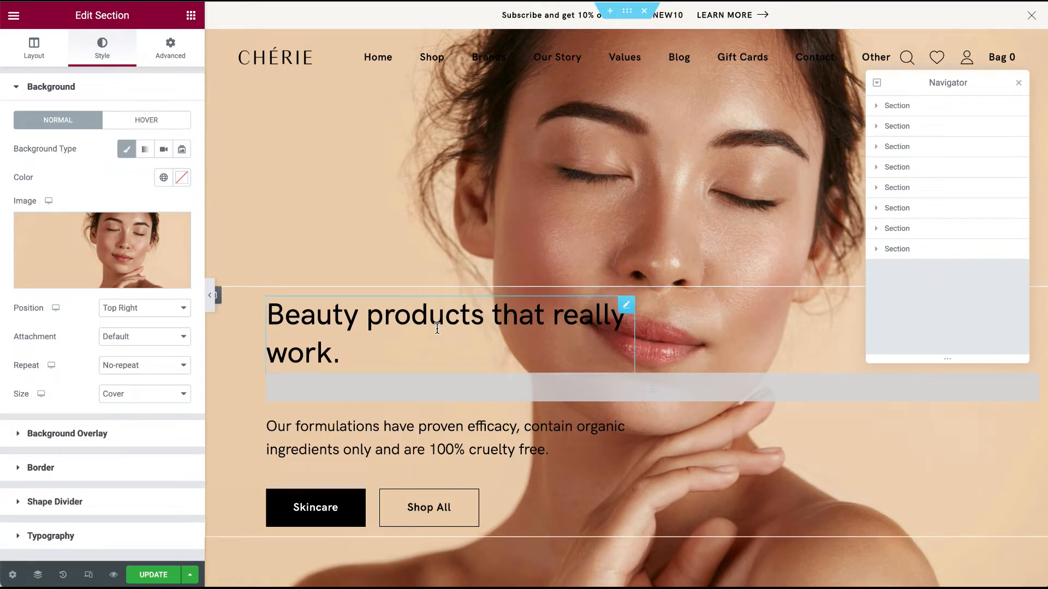
Append "Type your text here." to the end of the hero heading's title.
left_click(627, 309)
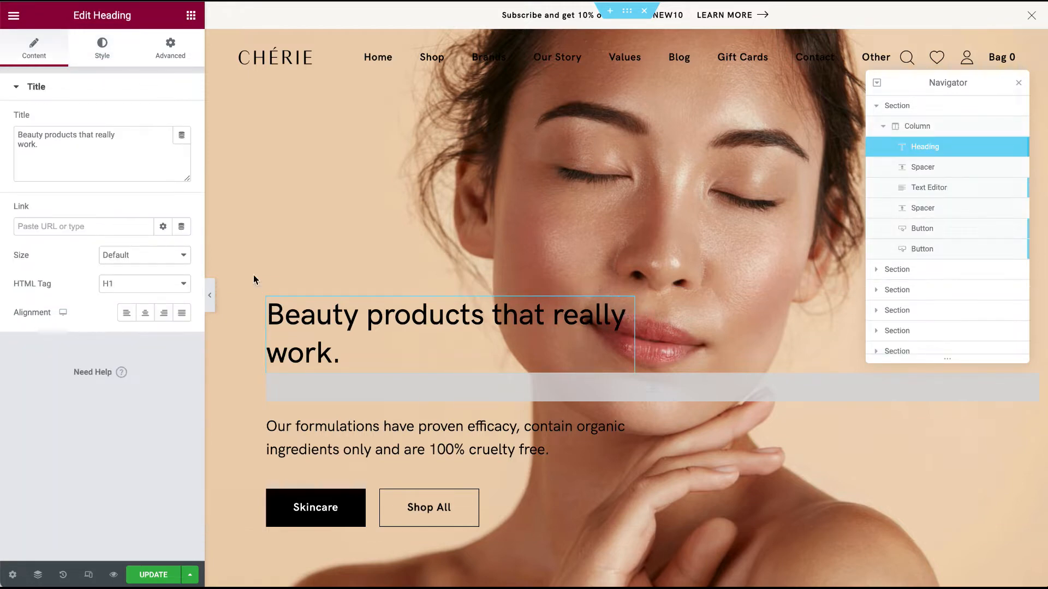
left_click(89, 174)
key("ctrl+a")
left_click(57, 137)
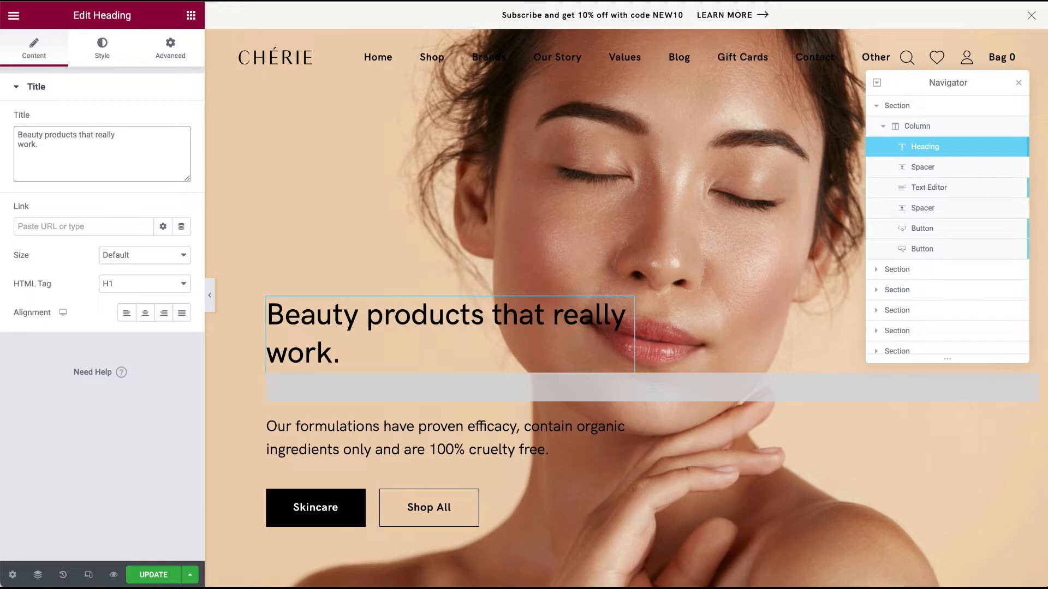
type("Type your te")
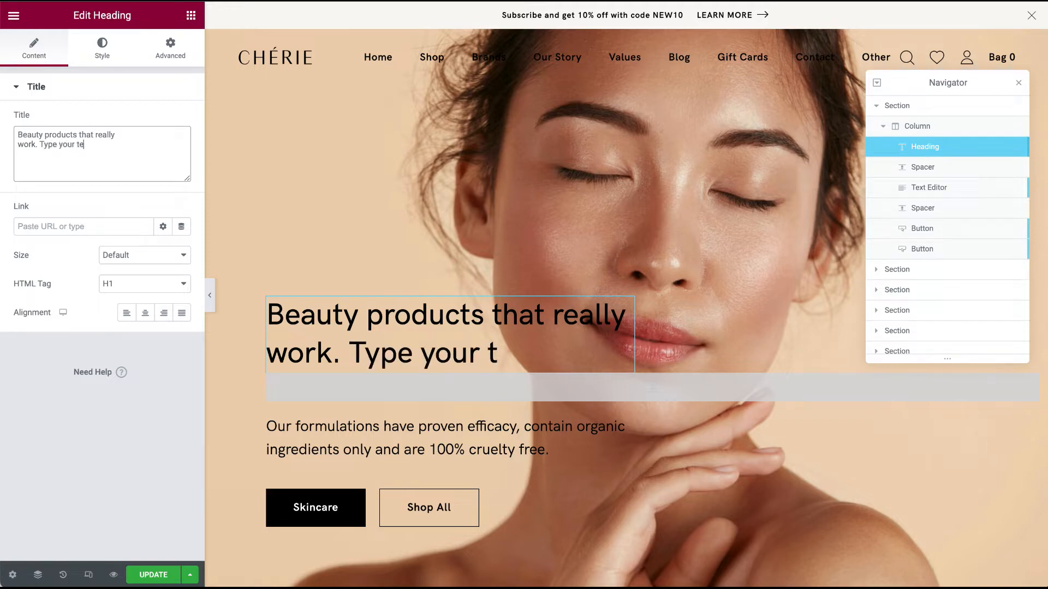
type("xt here.")
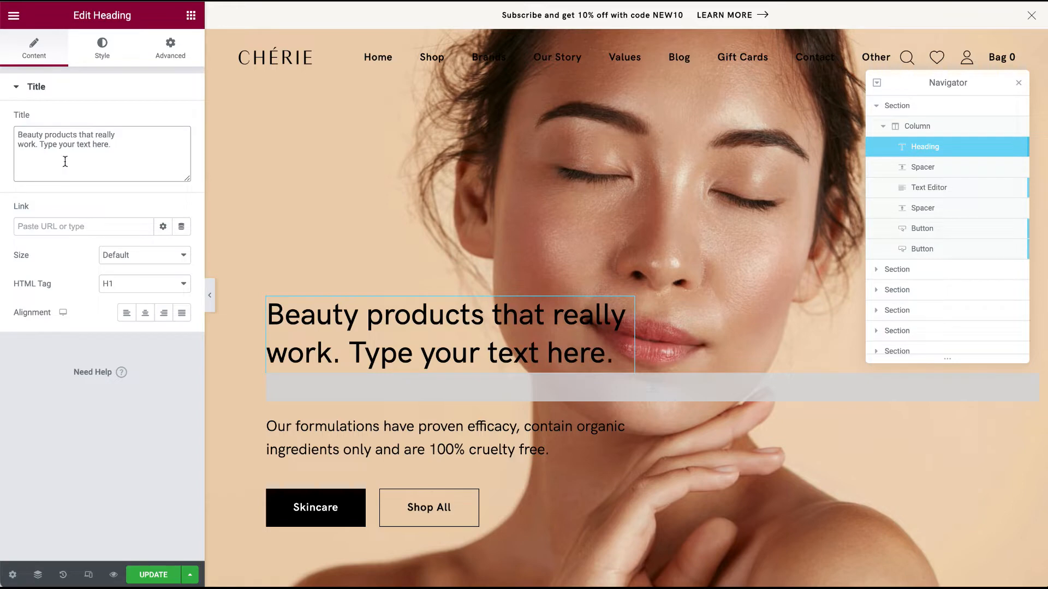
left_click(99, 226)
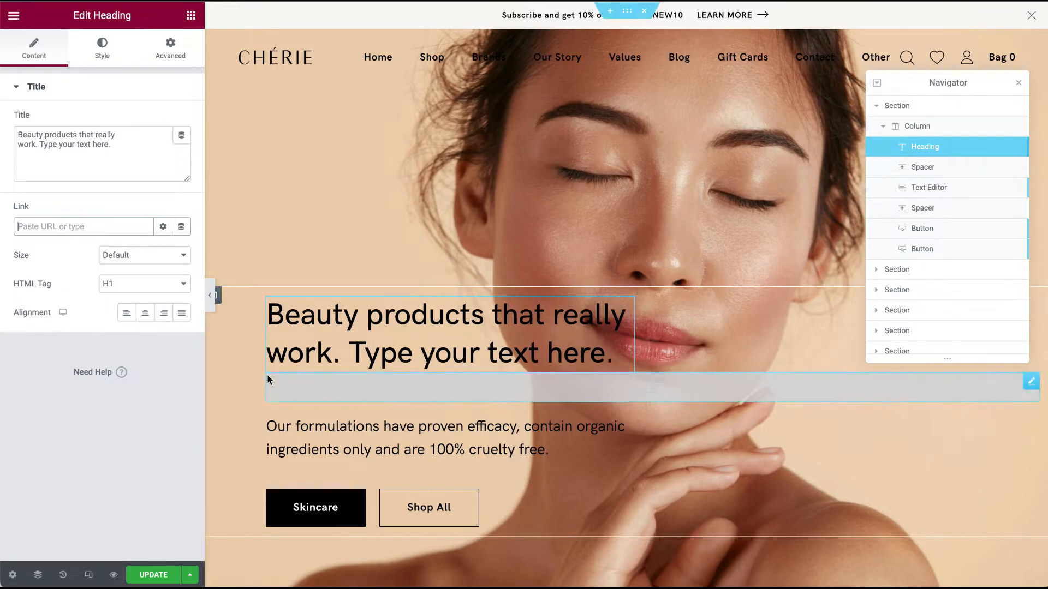
Save the hero section changes to the page and reload the live homepage.
left_click(148, 578)
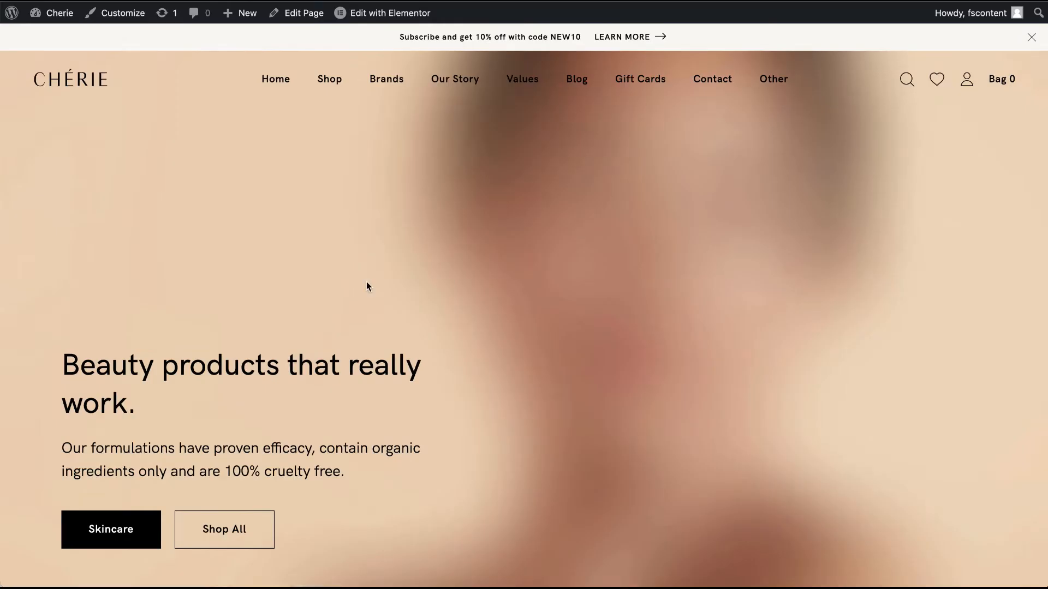
key("super+r")
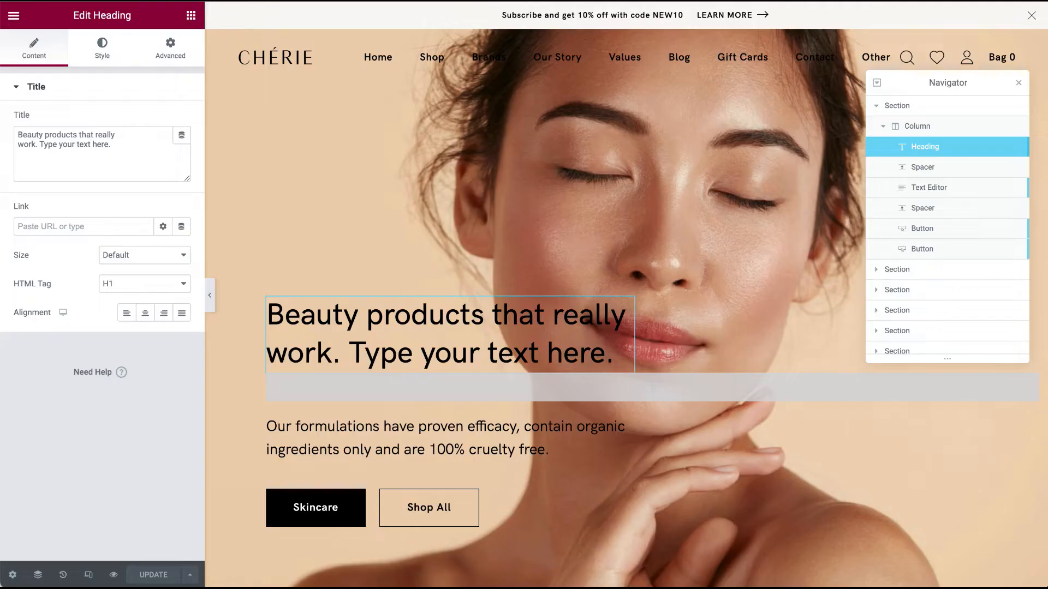
Open the hero's Skincare button for editing and change its text to "Button 1".
scroll(446, 409, "down", 1)
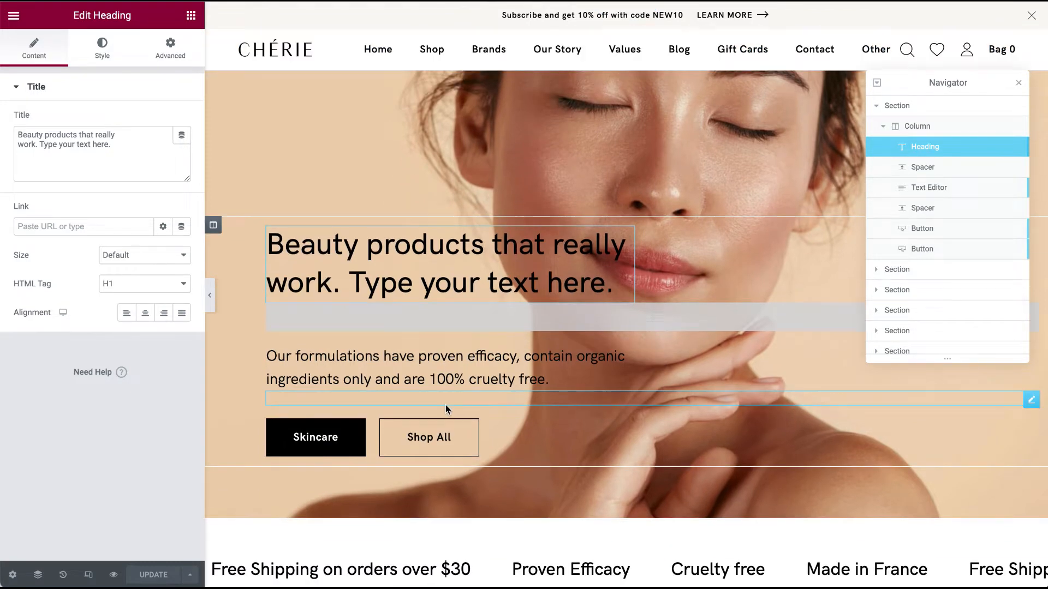
left_click(370, 433)
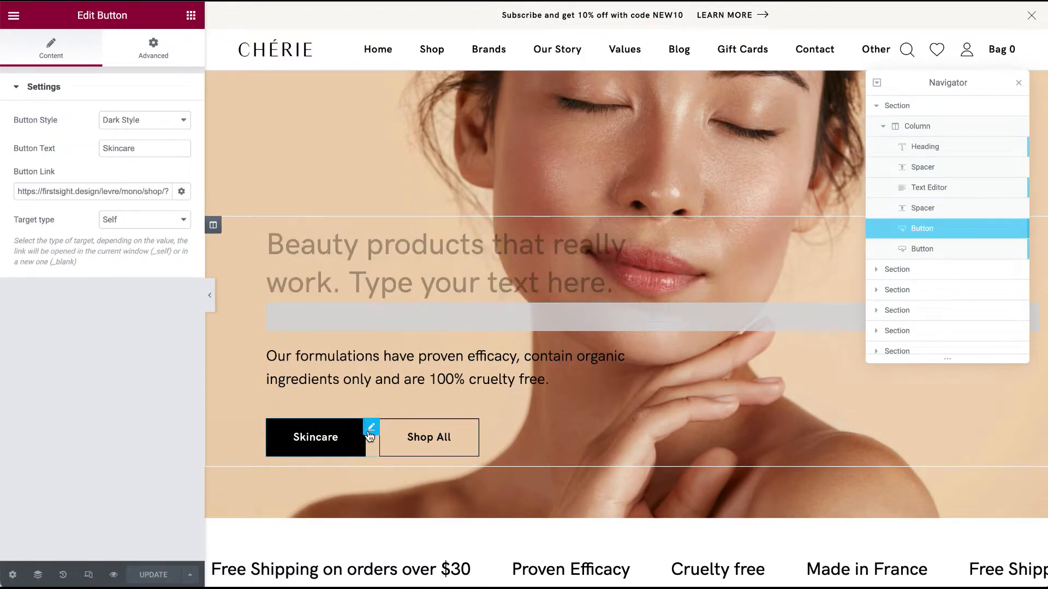
left_click_drag(147, 150, 31, 153)
left_click(153, 152)
type("Butto")
key("super+a")
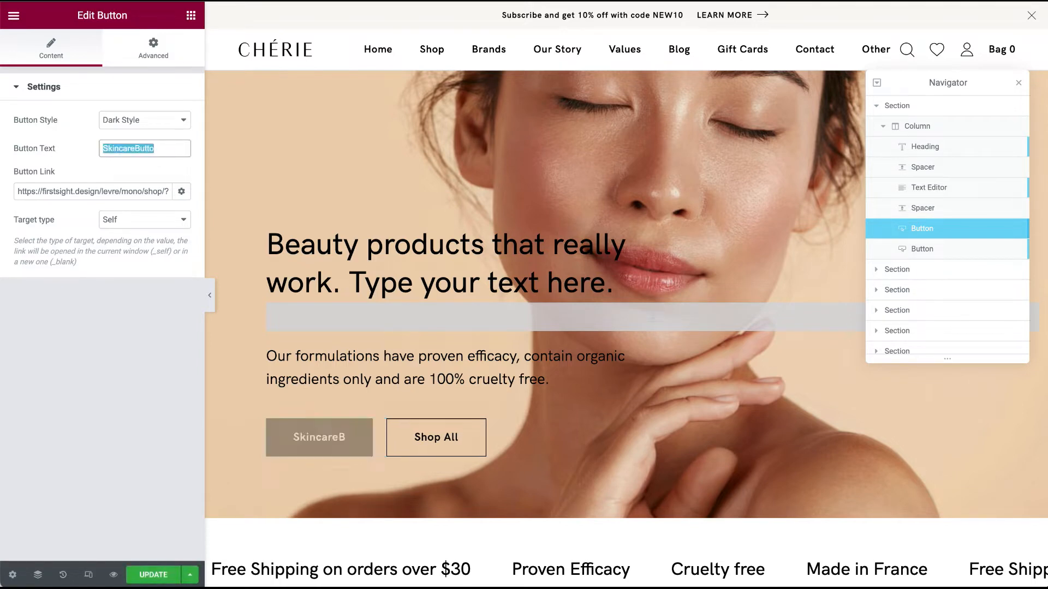
type("Button 2")
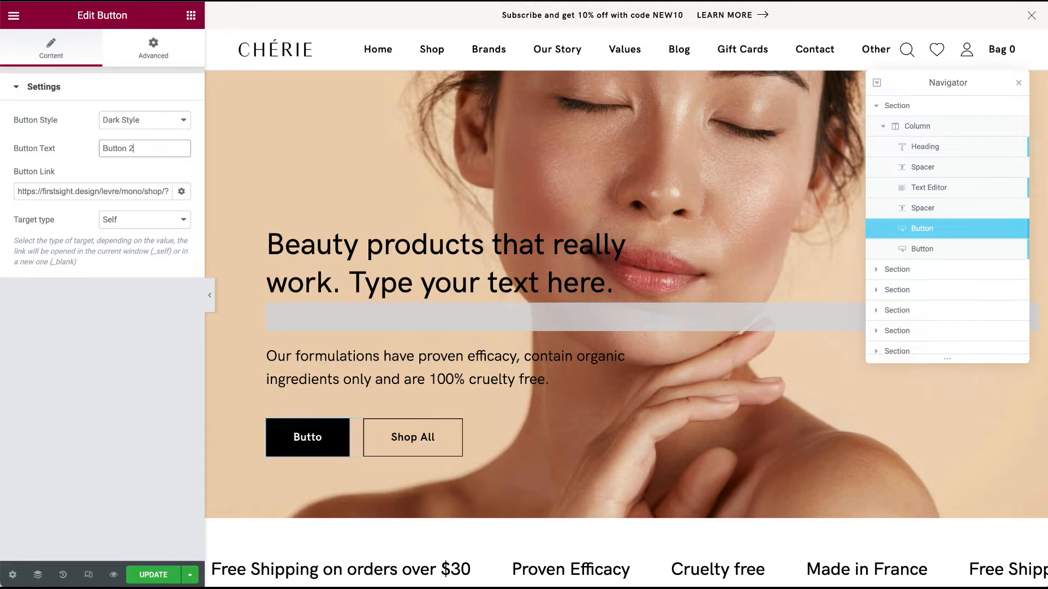
key("BackSpace")
type("1")
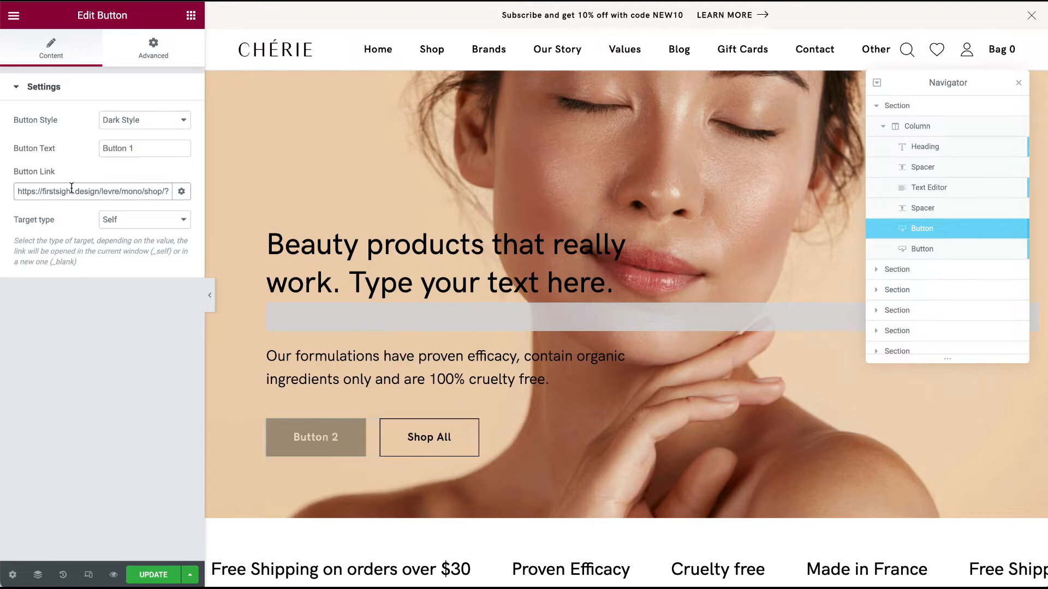
Change the dark hero button's text to "Bestsellers" and save the page.
left_click_drag(19, 192, 200, 195)
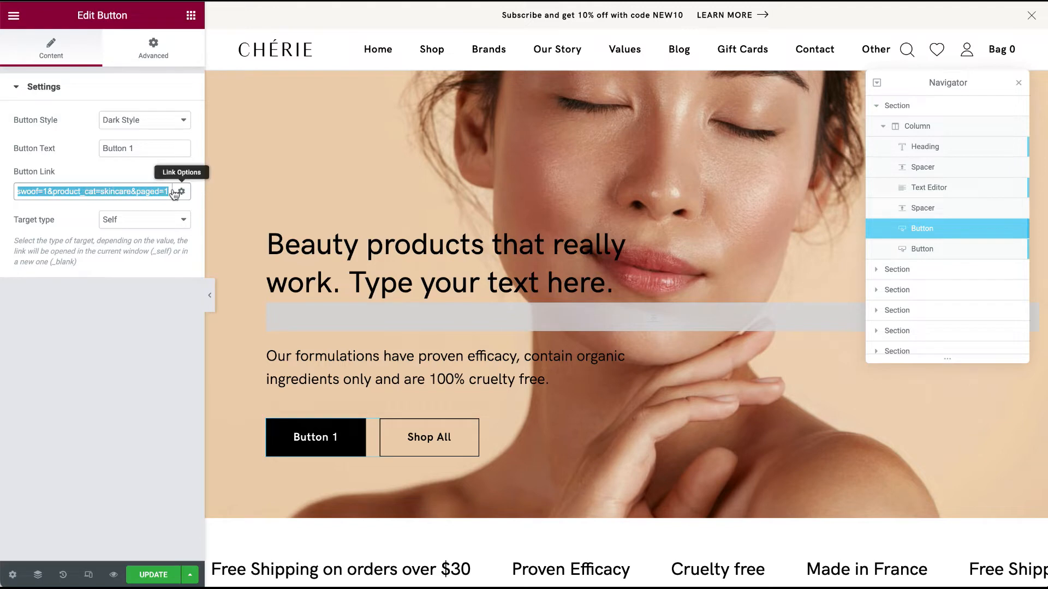
key("shift+Tab")
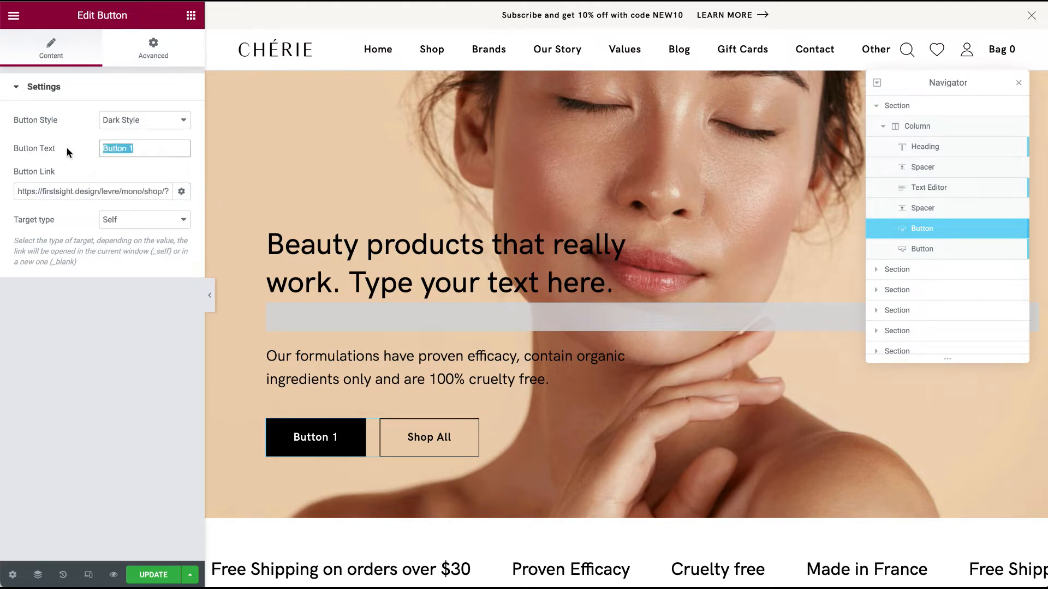
type("Bes")
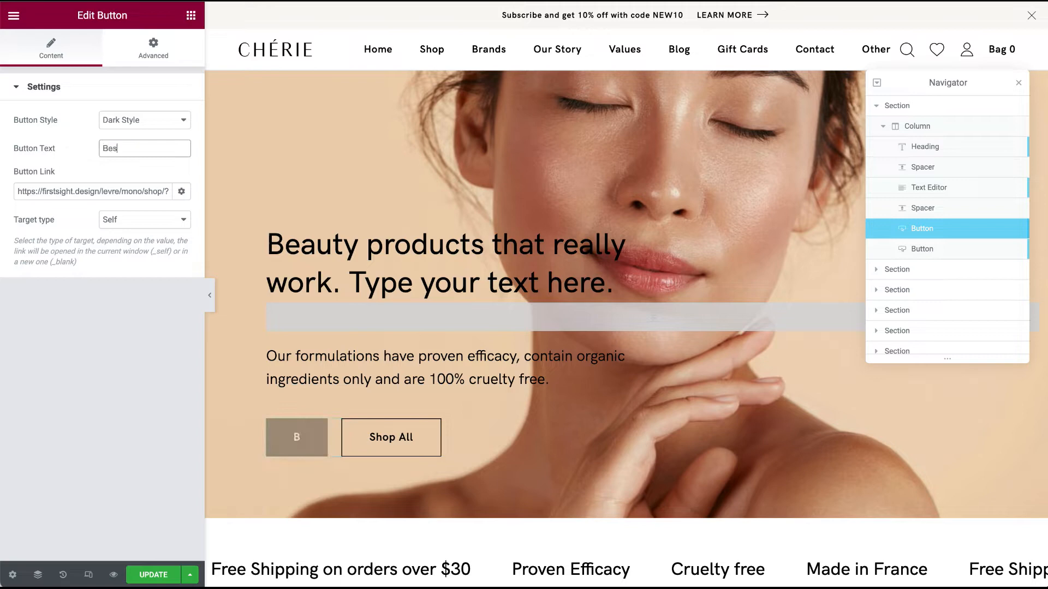
type("tsellers")
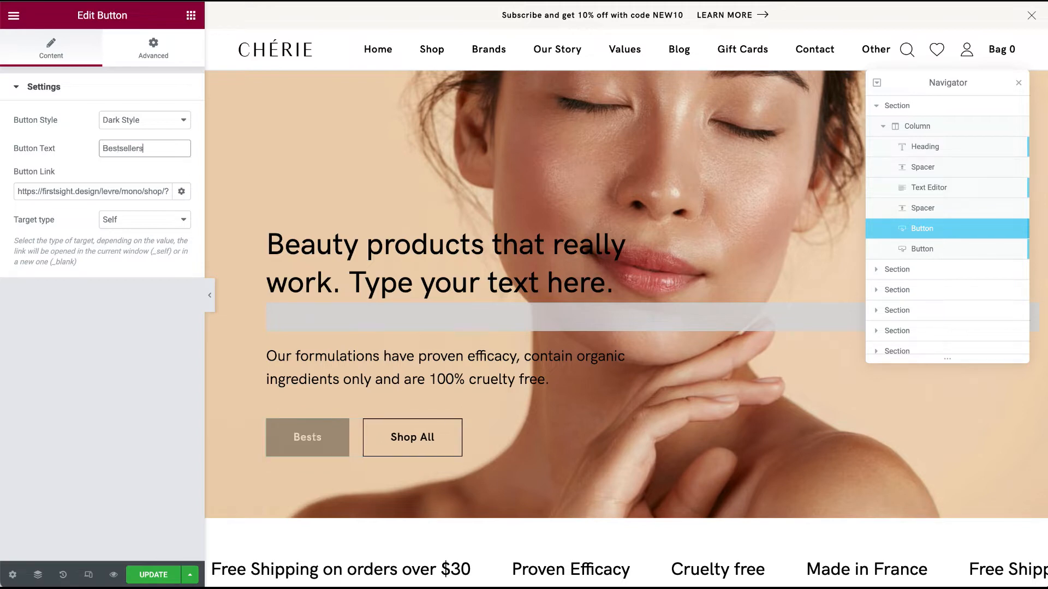
left_click(161, 576)
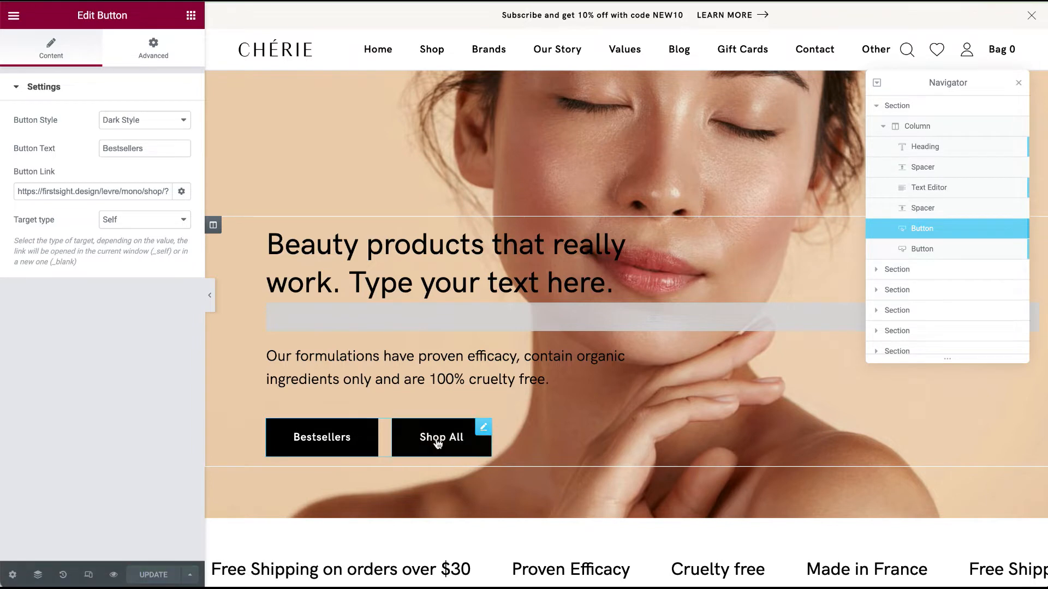
Open the Shop All button's settings and examine its text and link.
left_click(485, 425)
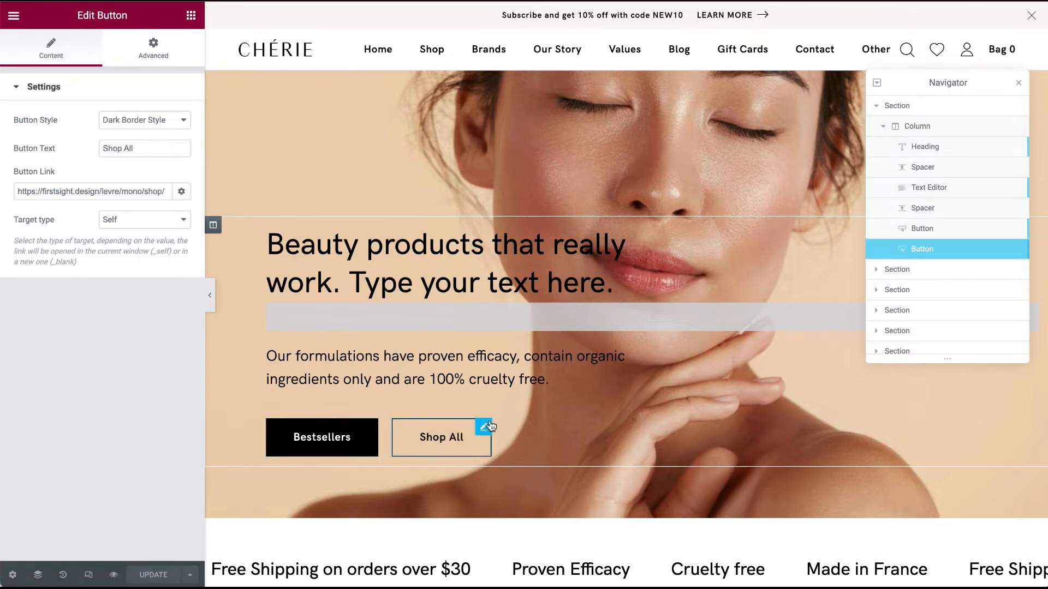
left_click(146, 155)
left_click(77, 154)
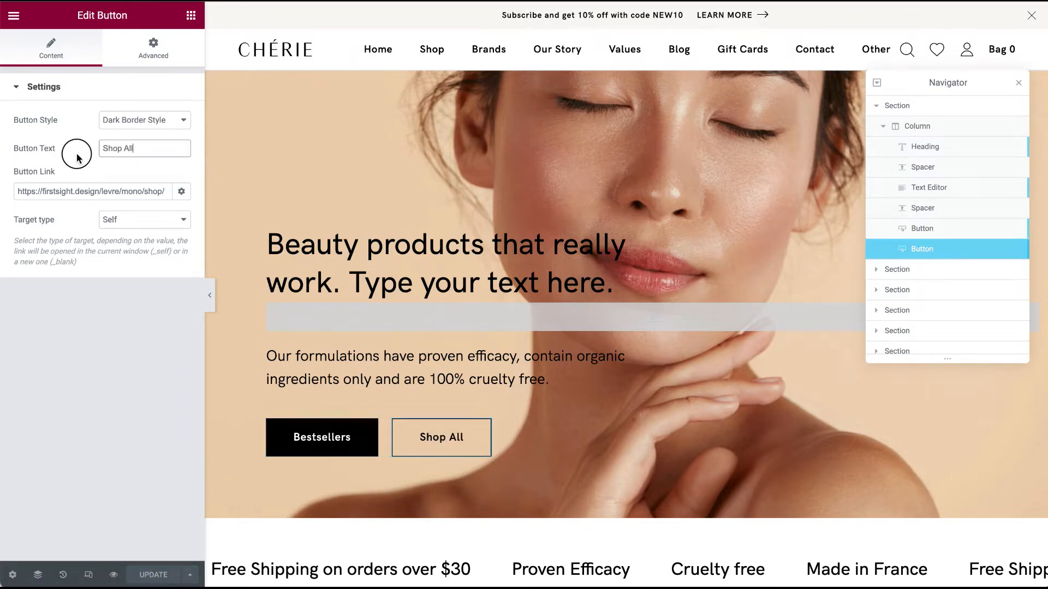
left_click_drag(135, 151, 61, 148)
left_click(70, 186)
left_click_drag(23, 191, 304, 192)
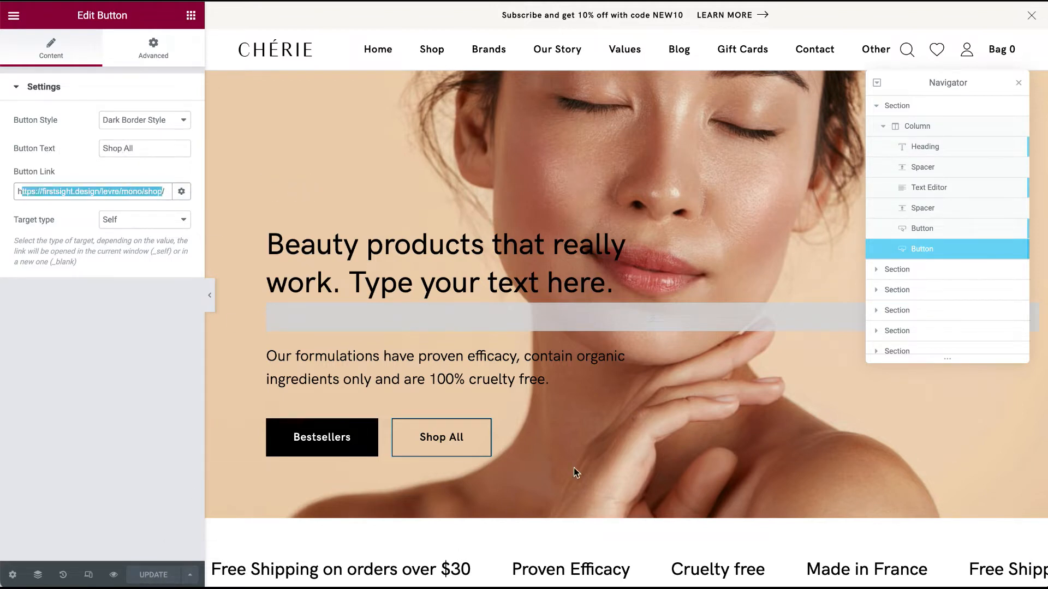
Open the ticker widget below the hero section for editing and examine the text of its first items.
scroll(561, 474, "down", 2)
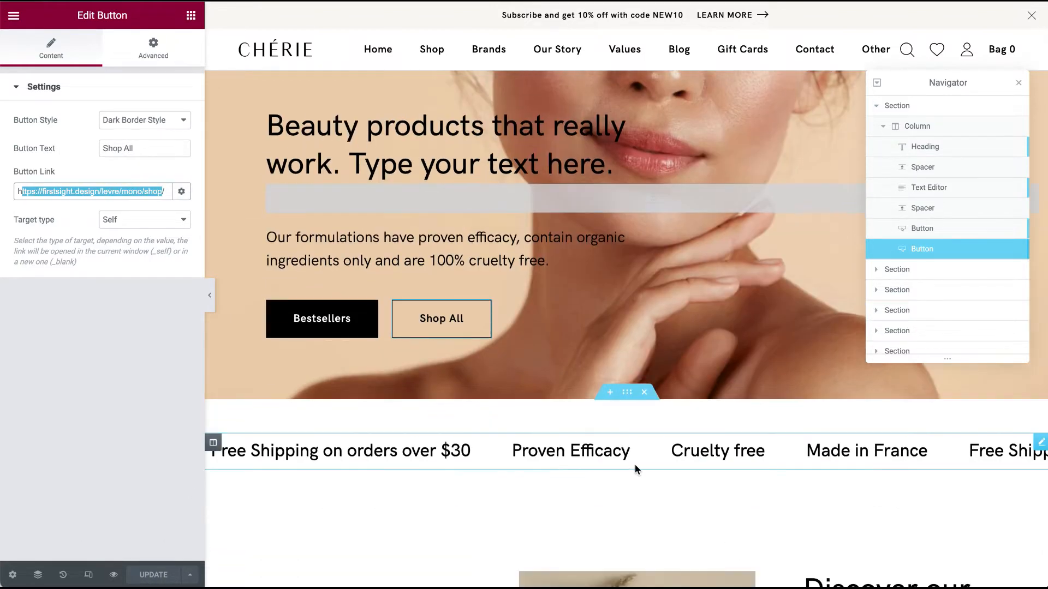
left_click(1039, 444)
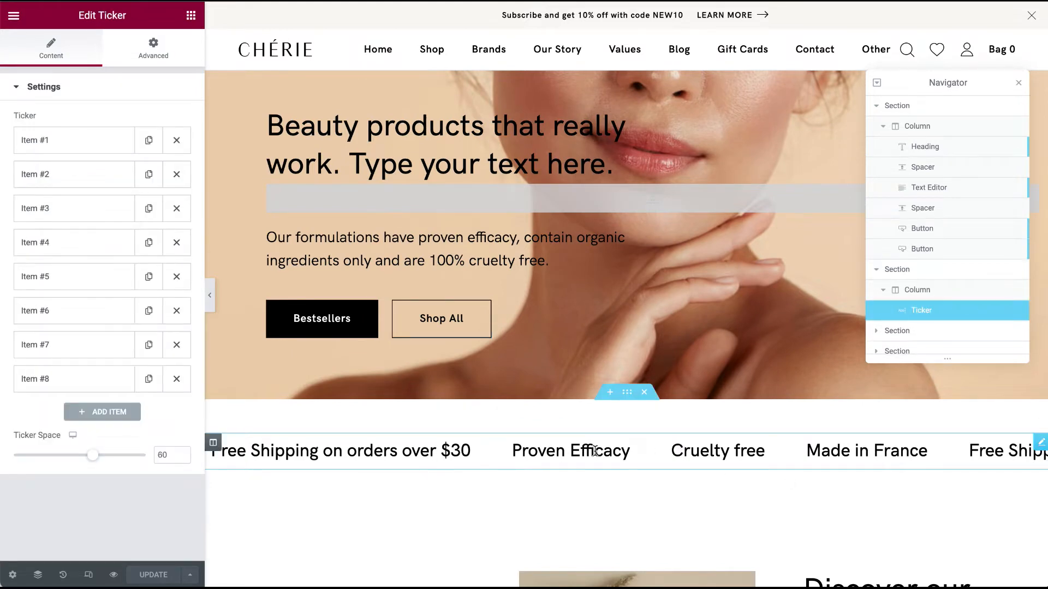
left_click(67, 148)
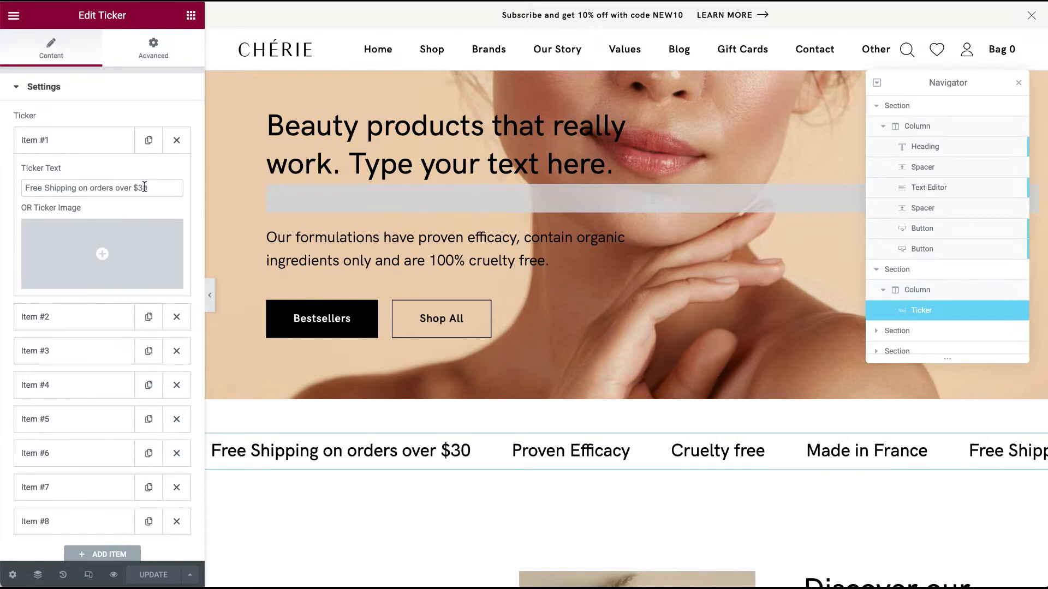
left_click_drag(166, 188, 2, 190)
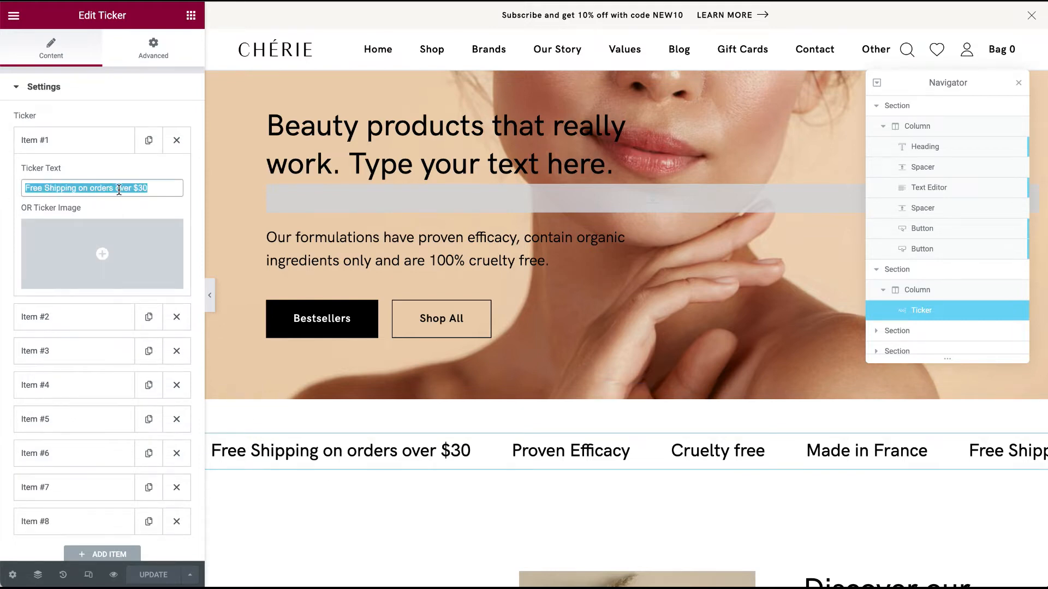
left_click(98, 143)
left_click(96, 180)
left_click_drag(96, 221, 8, 222)
left_click(90, 142)
left_click(93, 143)
left_click(94, 143)
Change the first ticker item's text to "Bestselling Brand 2022" and save the page.
left_click_drag(162, 187, 1, 189)
type("B")
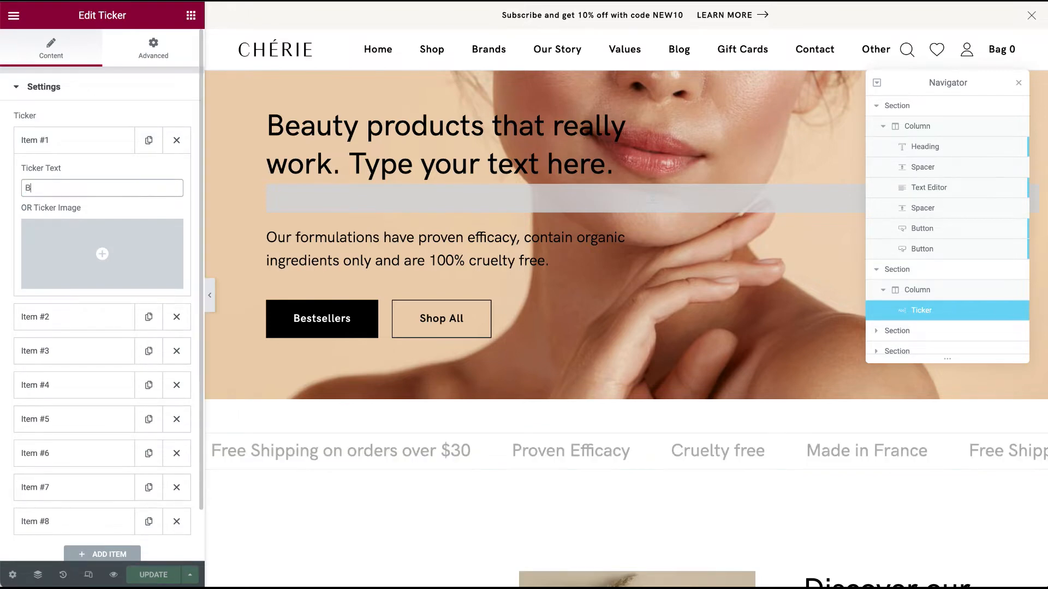
type("estsell")
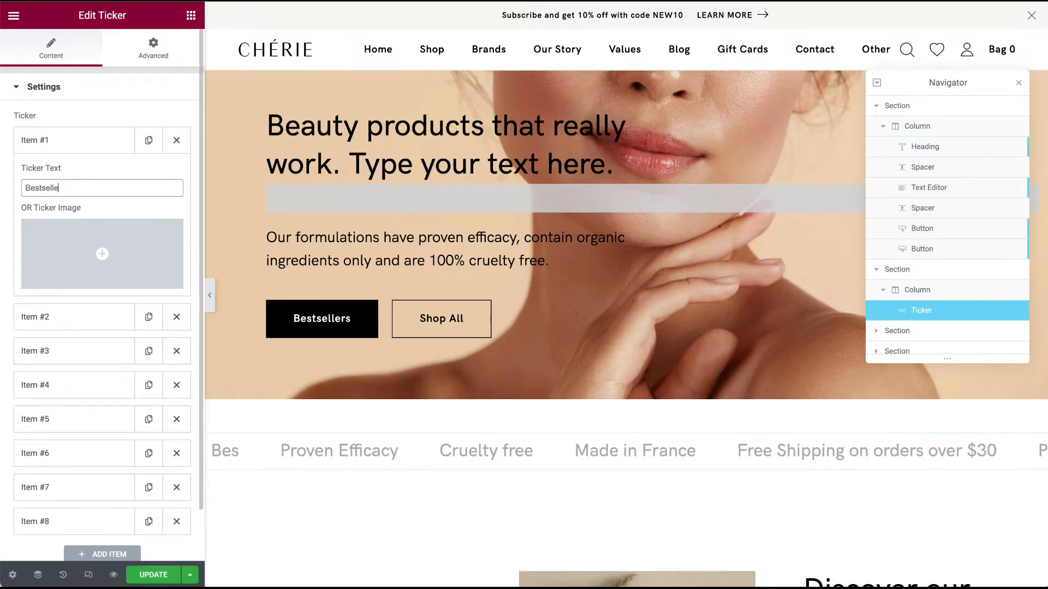
type("ing Brand 2022")
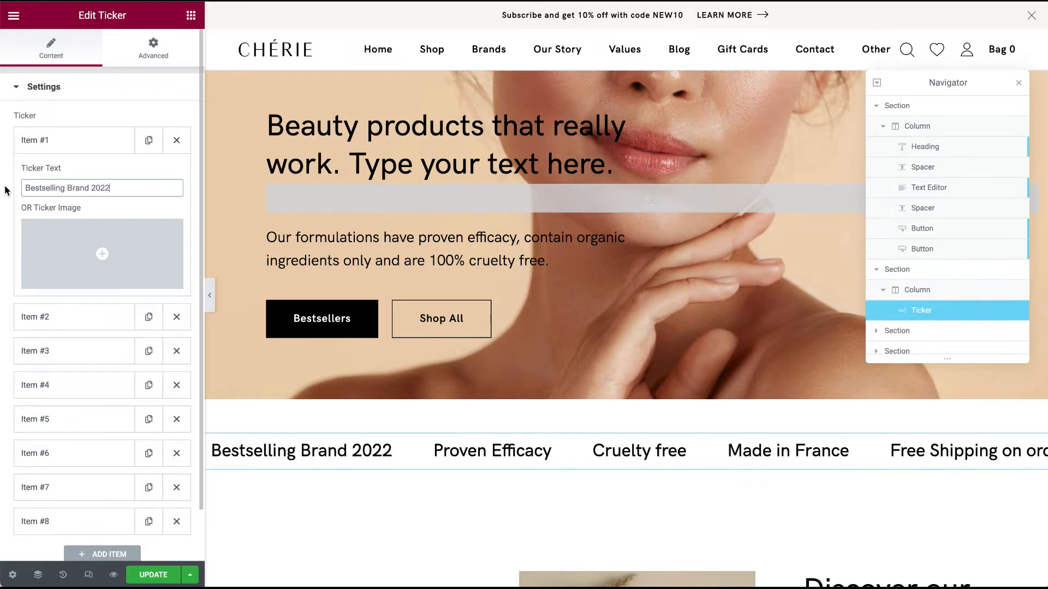
left_click(105, 140)
left_click(157, 577)
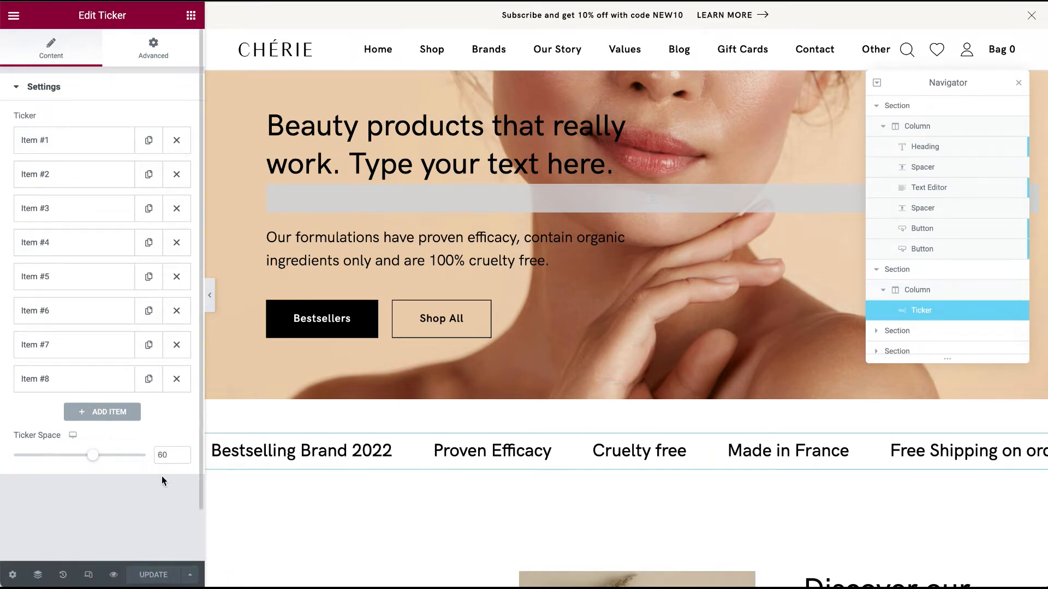
Set the ticker space to 58 and close the Navigator.
mouse_move(93, 456)
left_mouse_down()
mouse_move(43, 461)
mouse_move(93, 463)
left_mouse_up()
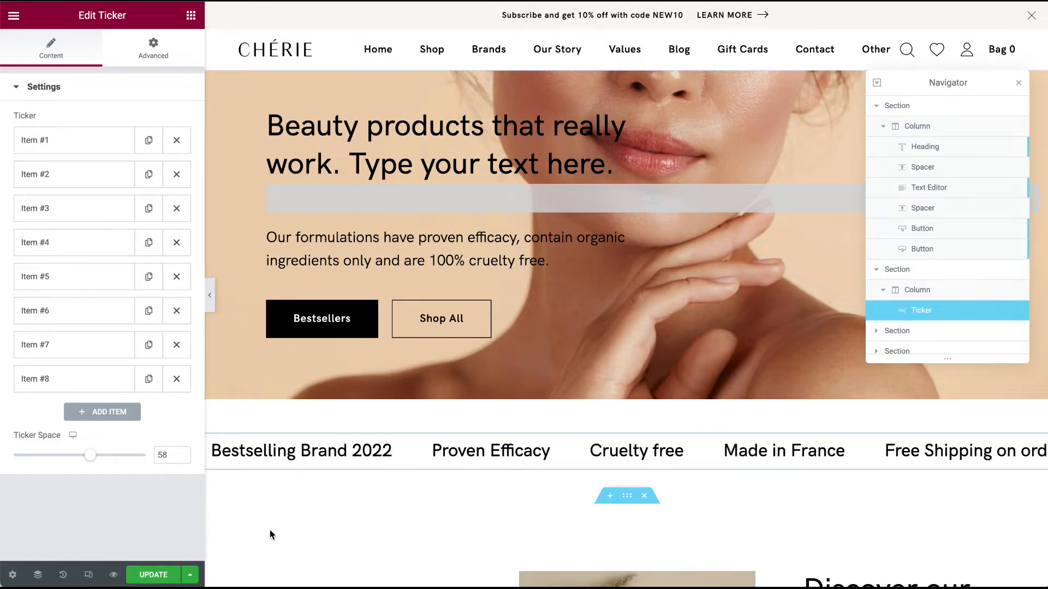
scroll(355, 496, "down", 5)
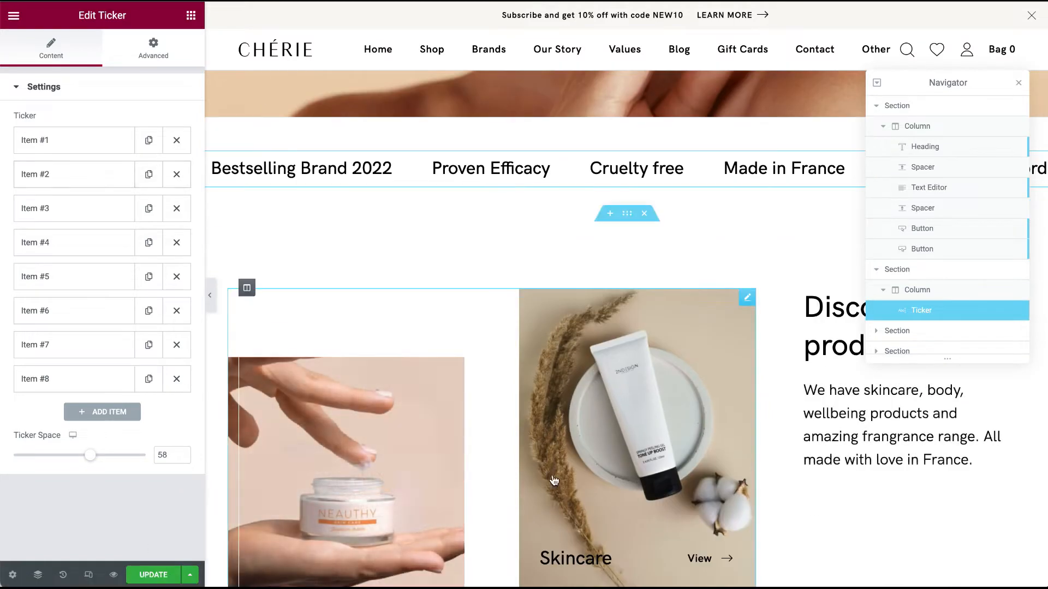
left_click(1019, 82)
Open the settings of the "Discover our products" section and examine its layout and style options.
scroll(757, 251, "down", 7)
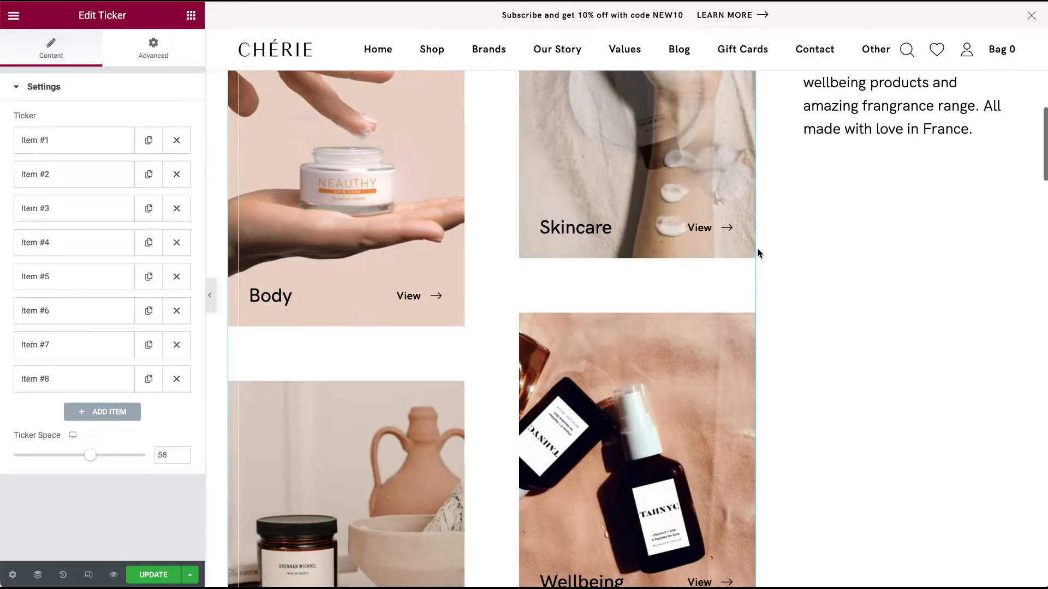
scroll(757, 251, "up", 6)
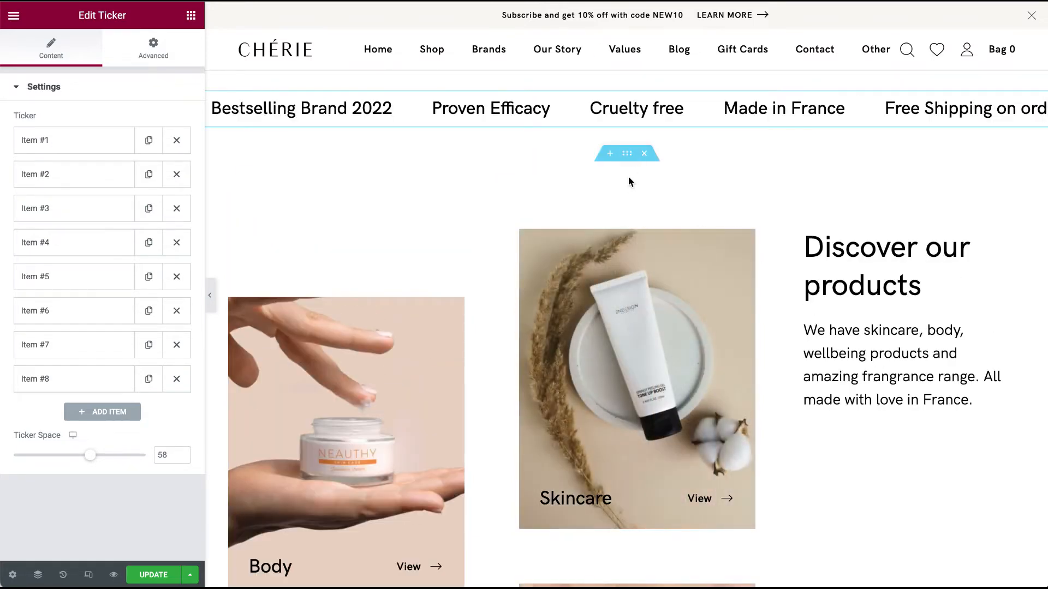
scroll(628, 175, "up", 2)
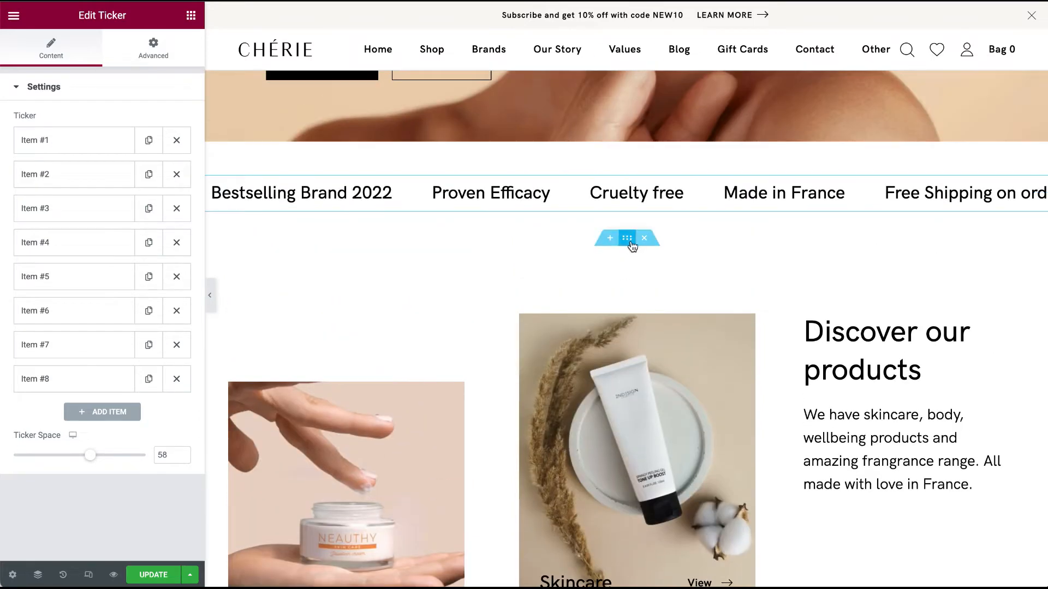
right_click(632, 244)
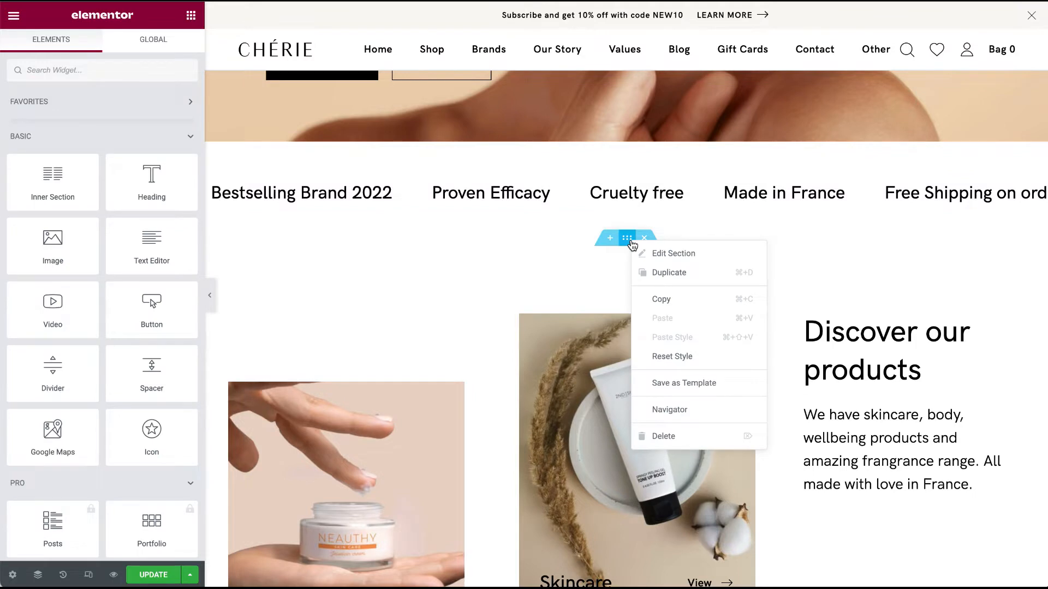
left_click(694, 253)
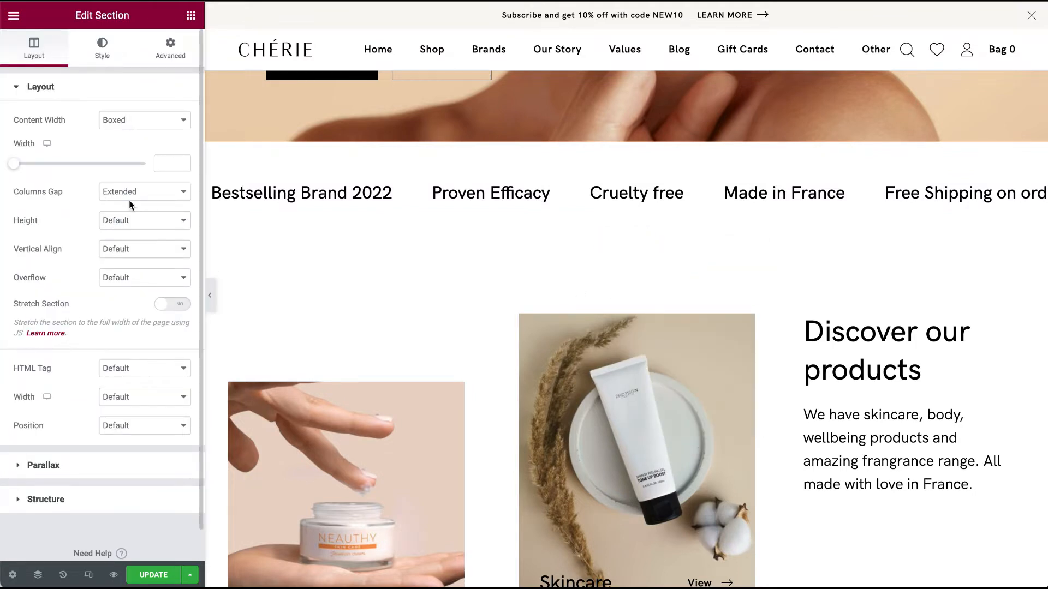
left_click(97, 59)
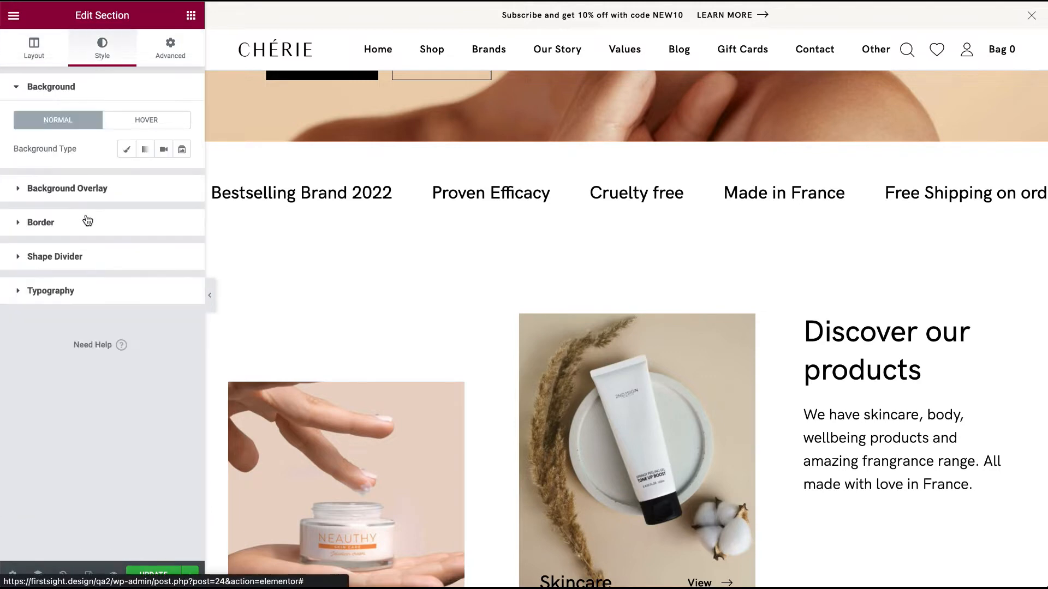
left_click(33, 49)
Open the Featured Product Categories widget beside the "Discover our products" text for editing.
scroll(449, 462, "down", 3)
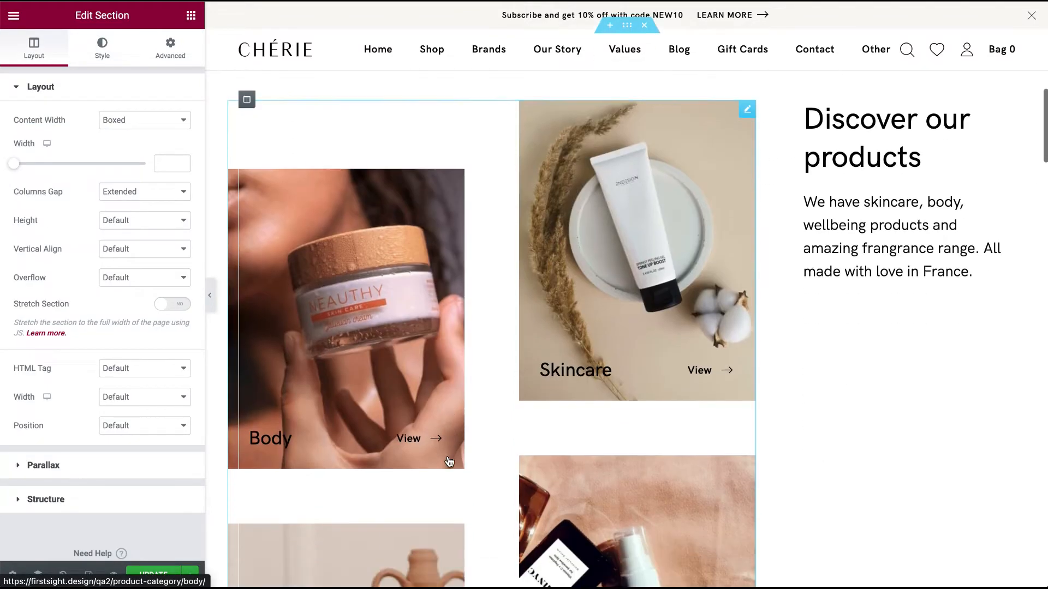
scroll(449, 462, "down", 6)
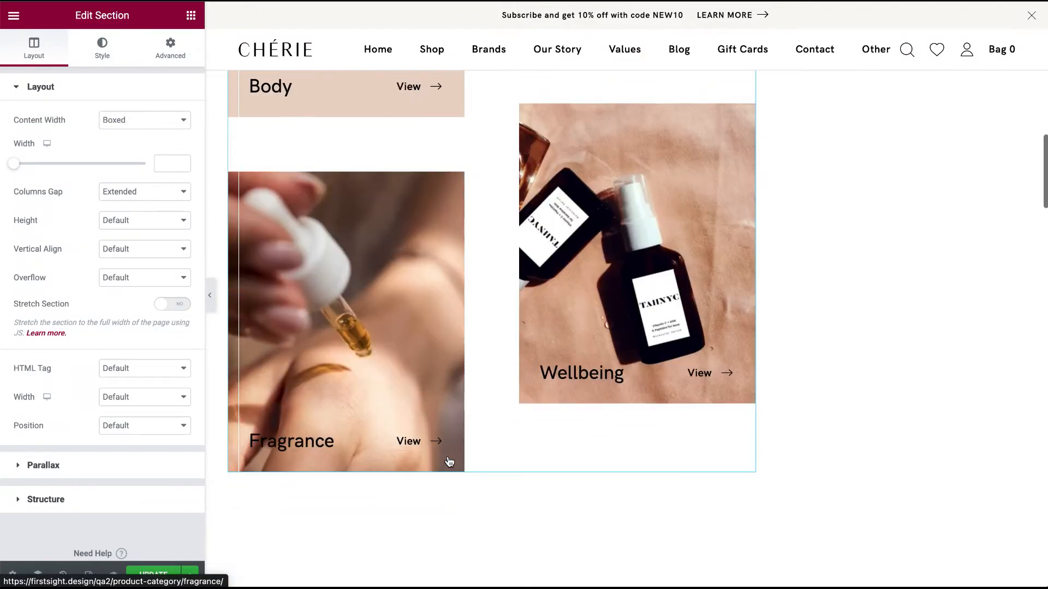
scroll(449, 462, "up", 7)
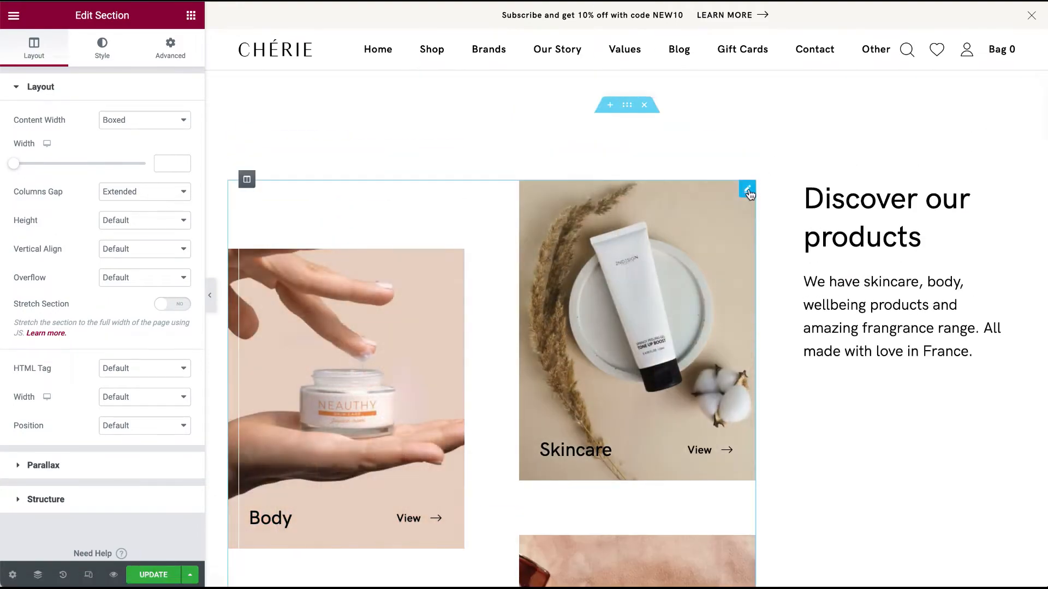
left_click(748, 191)
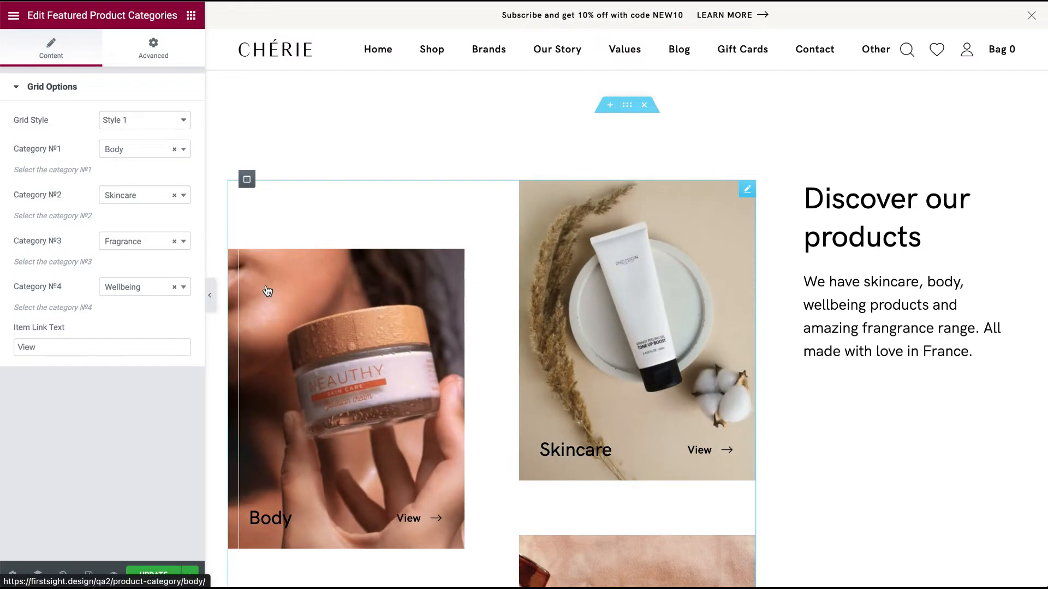
Try grid styles 2, 3 and 4 on the product categories grid and return it to Style 1.
left_click(126, 126)
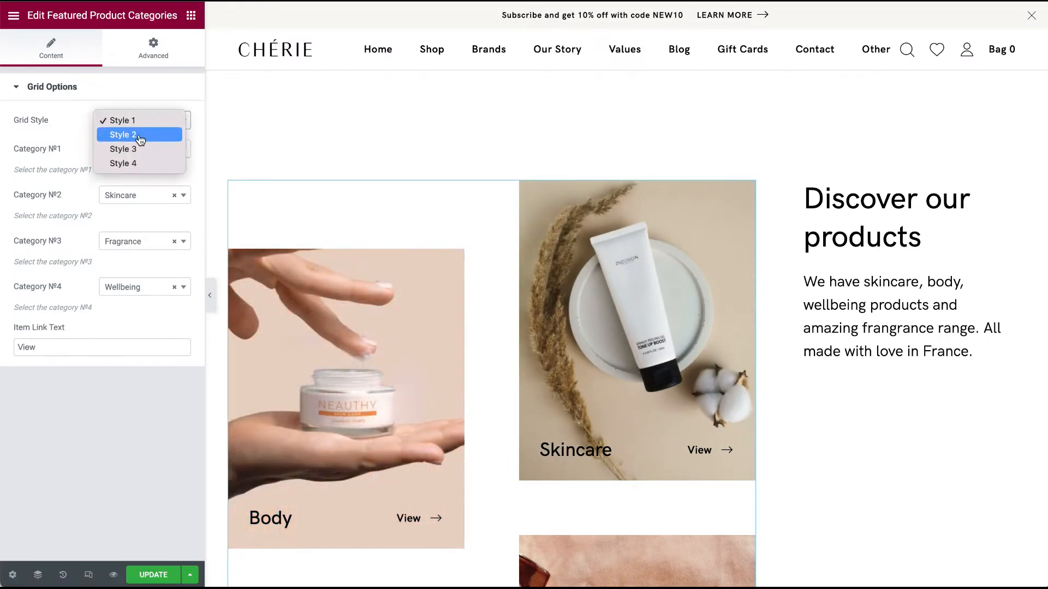
left_click(140, 135)
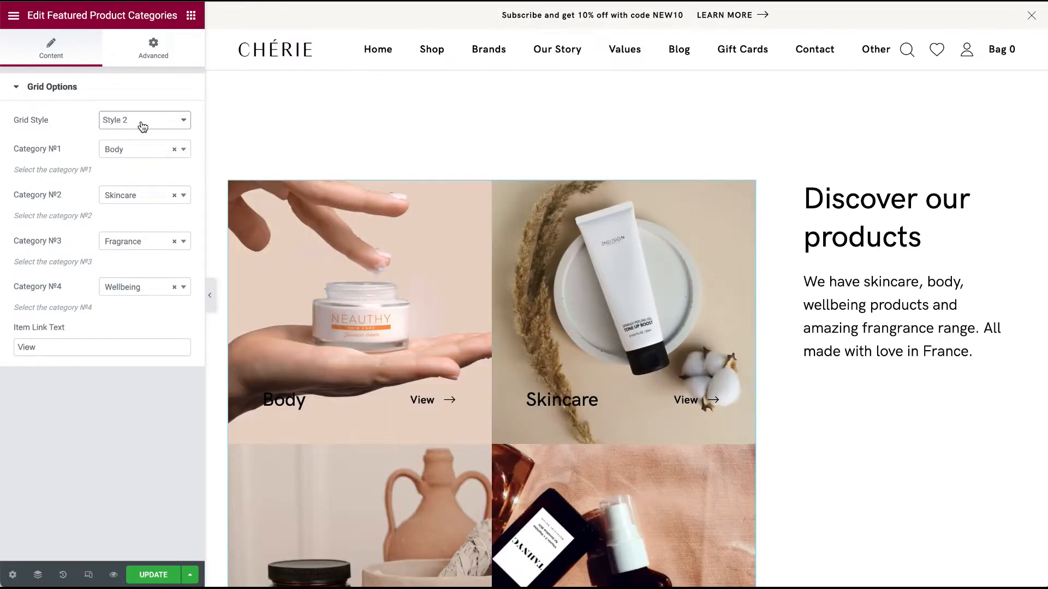
left_click(140, 129)
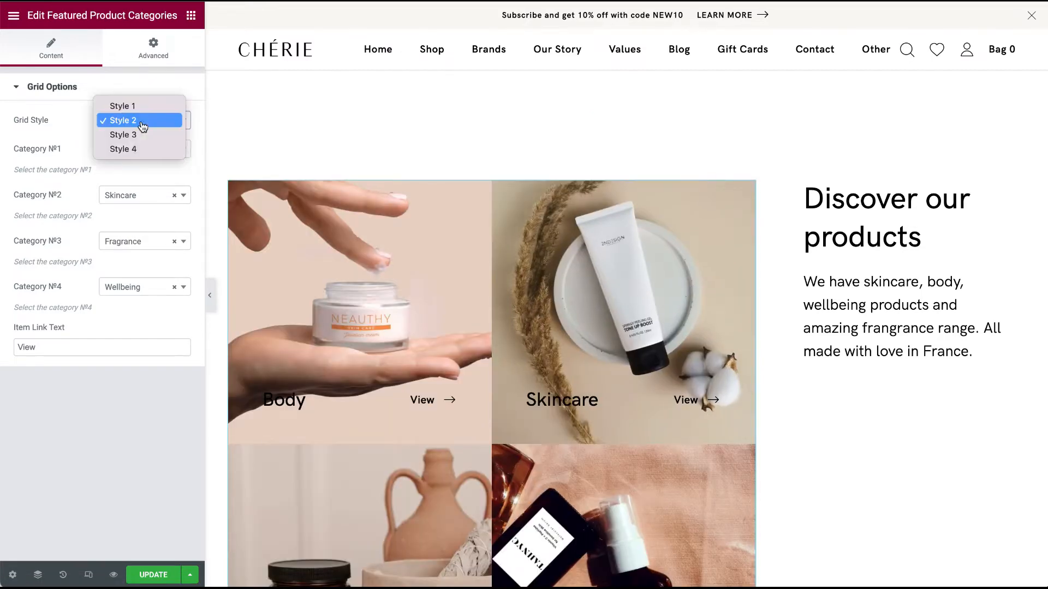
left_click(140, 137)
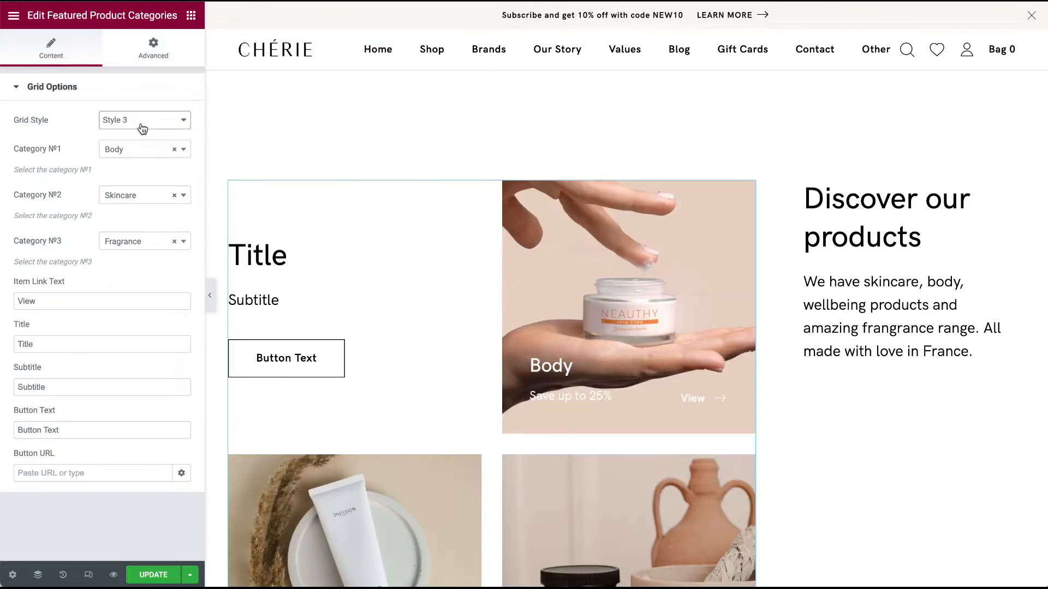
left_click(143, 129)
left_click(142, 133)
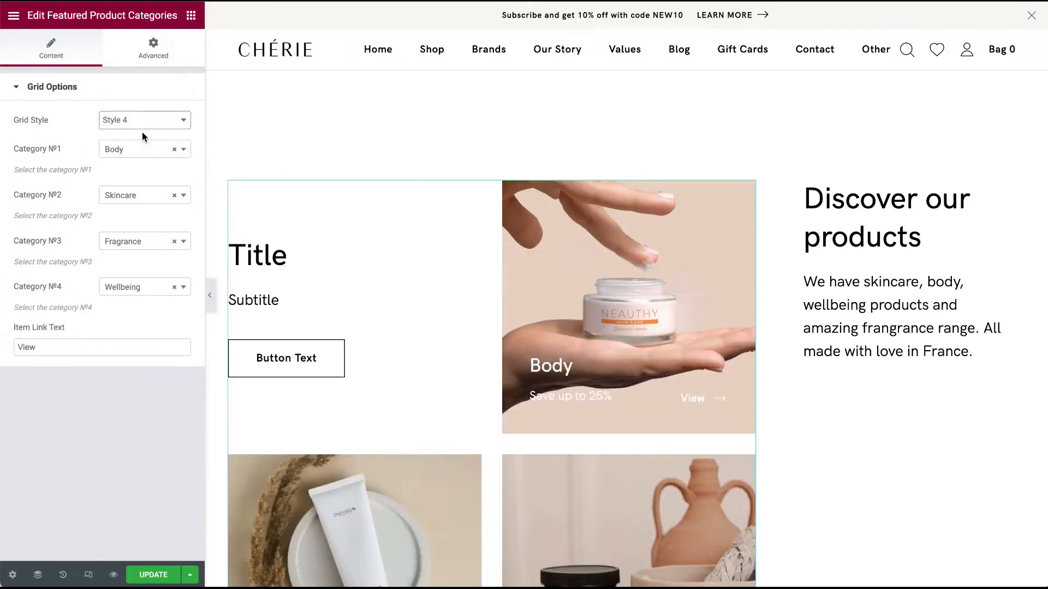
left_click(142, 129)
left_click(143, 76)
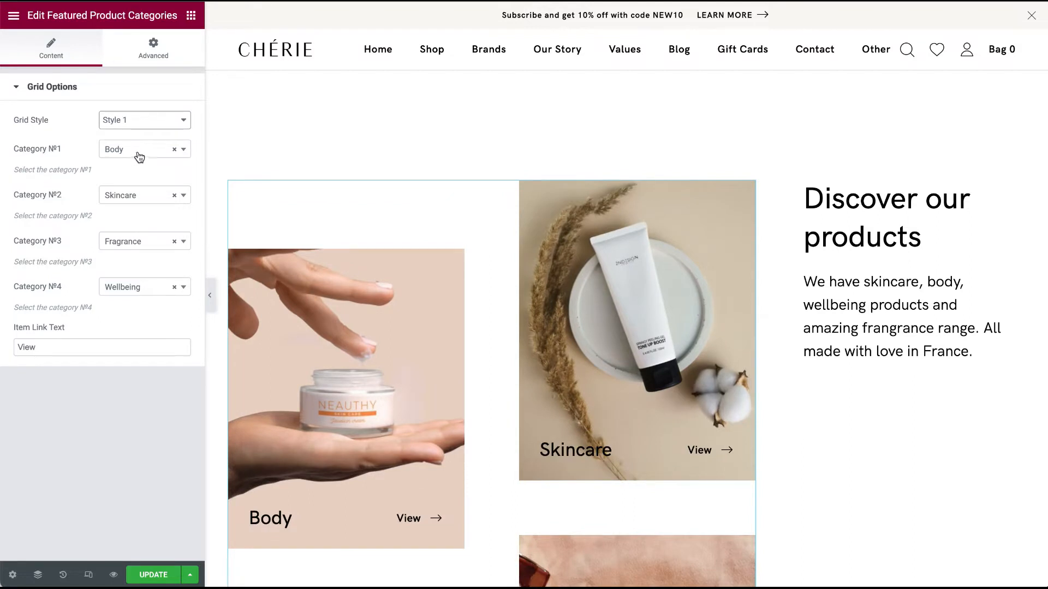
Check the choices available for Category №1 and change the grid's item link text to "View More".
left_click(137, 155)
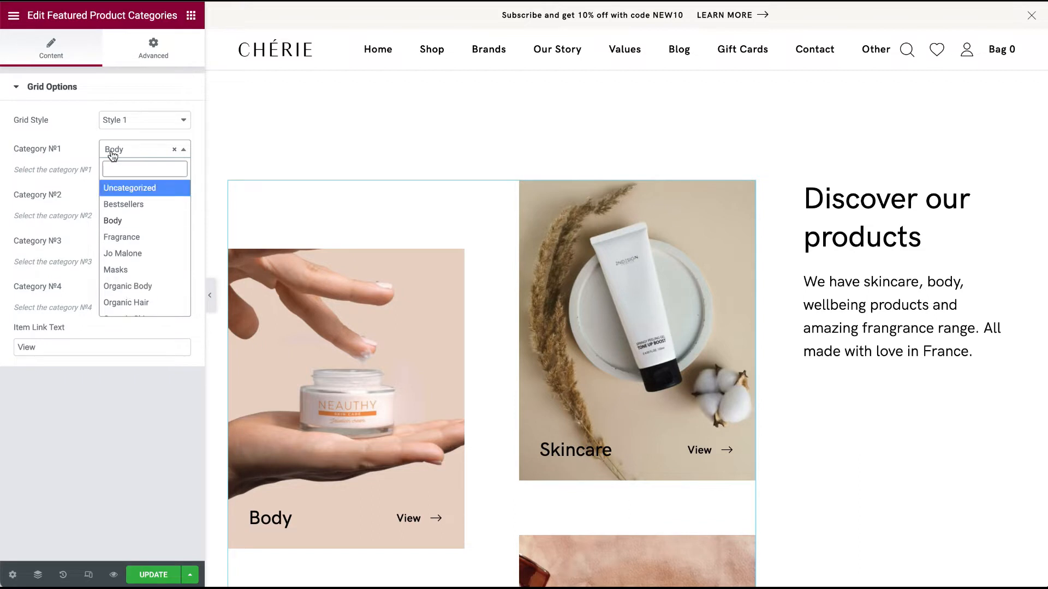
left_click(77, 137)
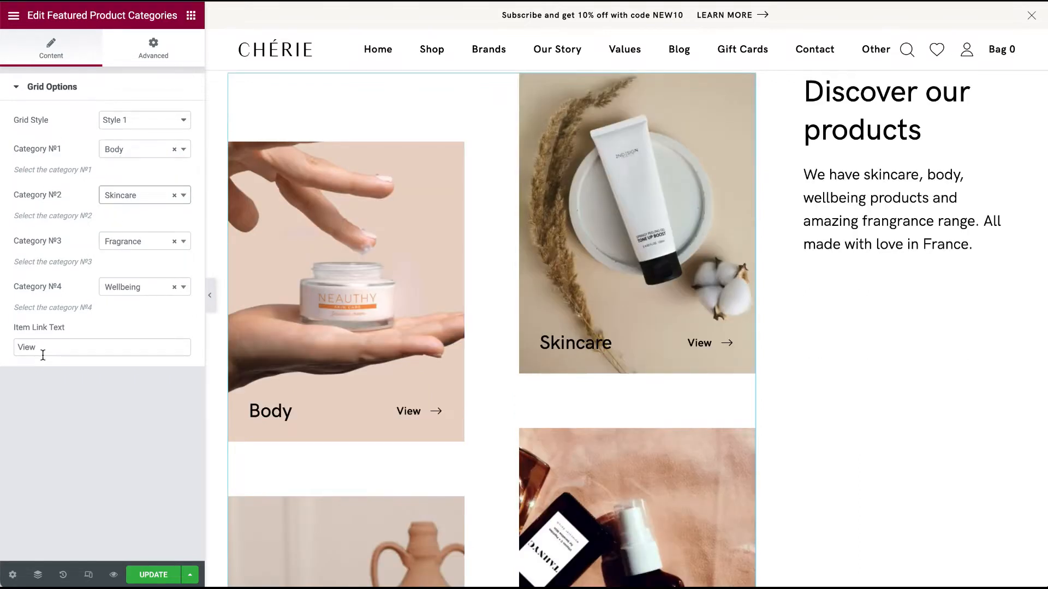
left_click_drag(44, 354, 8, 354)
type("View More")
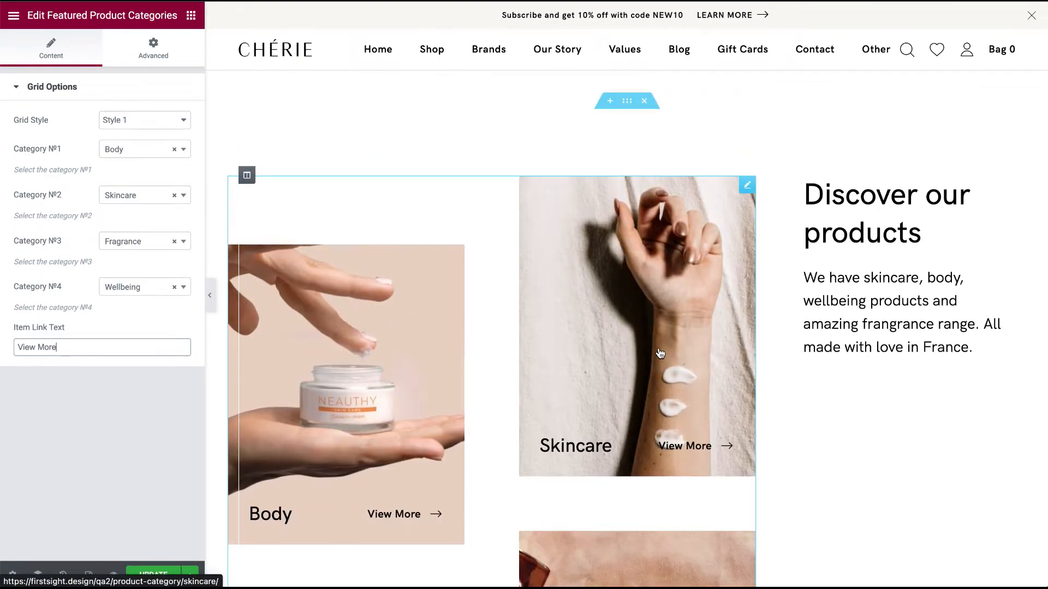
scroll(660, 353, "down", 6)
scroll(660, 352, "up", 8)
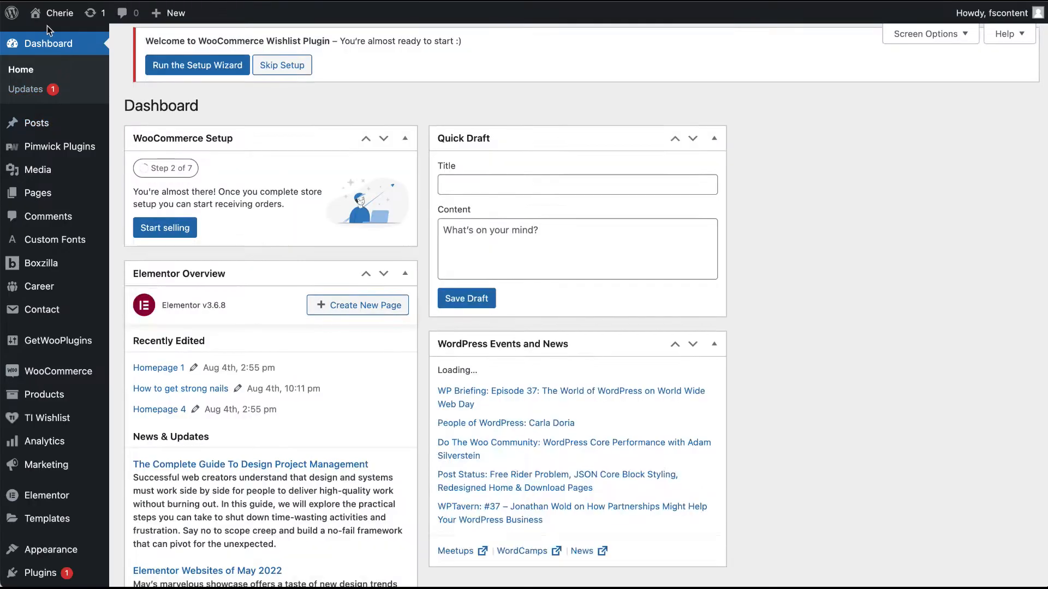
In the WordPress dashboard, open the list of product categories and look through its entries.
mouse_move(93, 261)
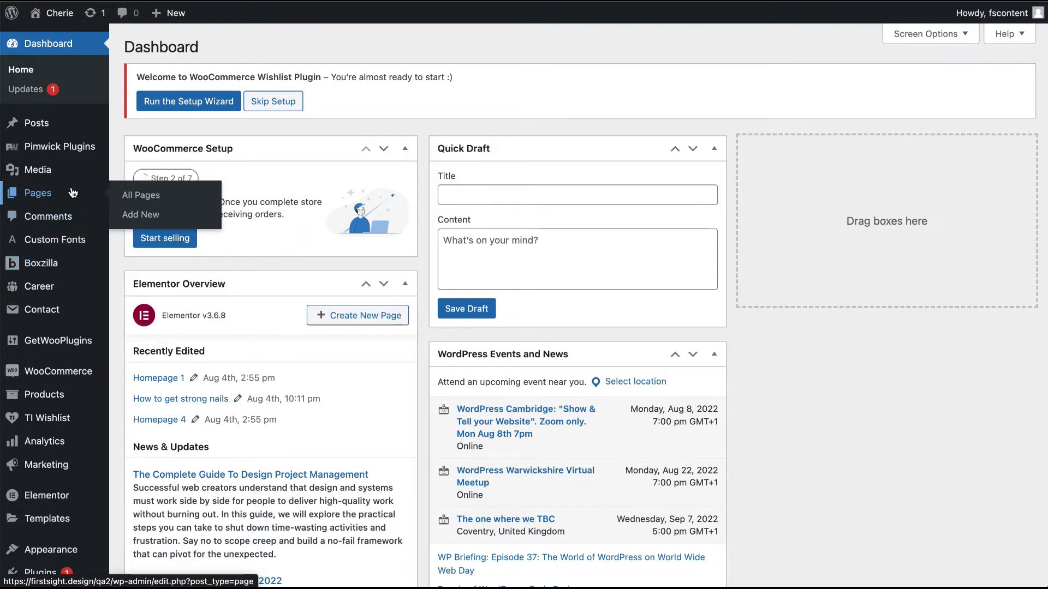
left_click(62, 394)
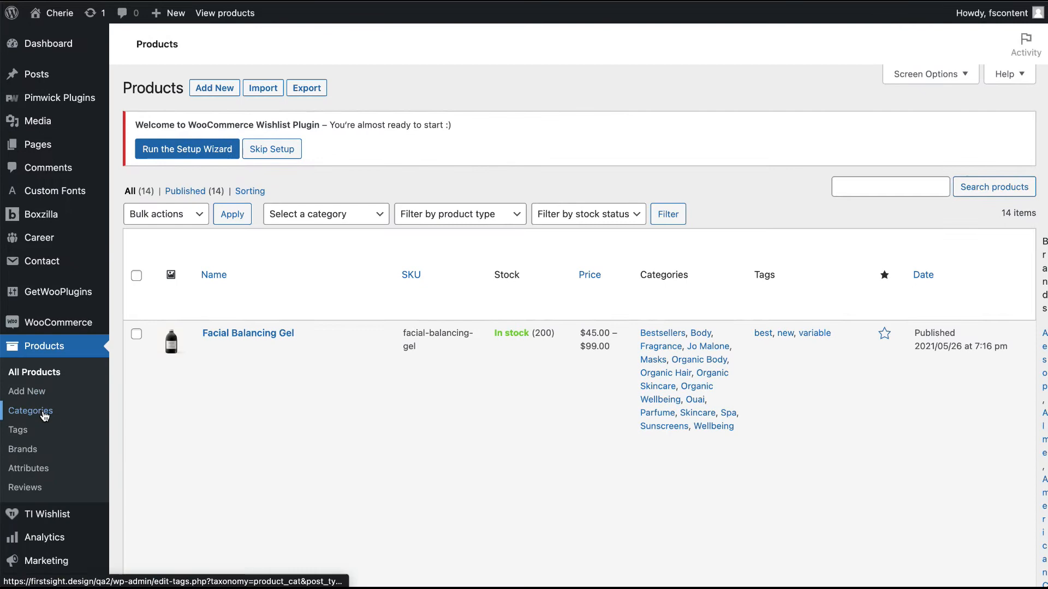
left_click(44, 415)
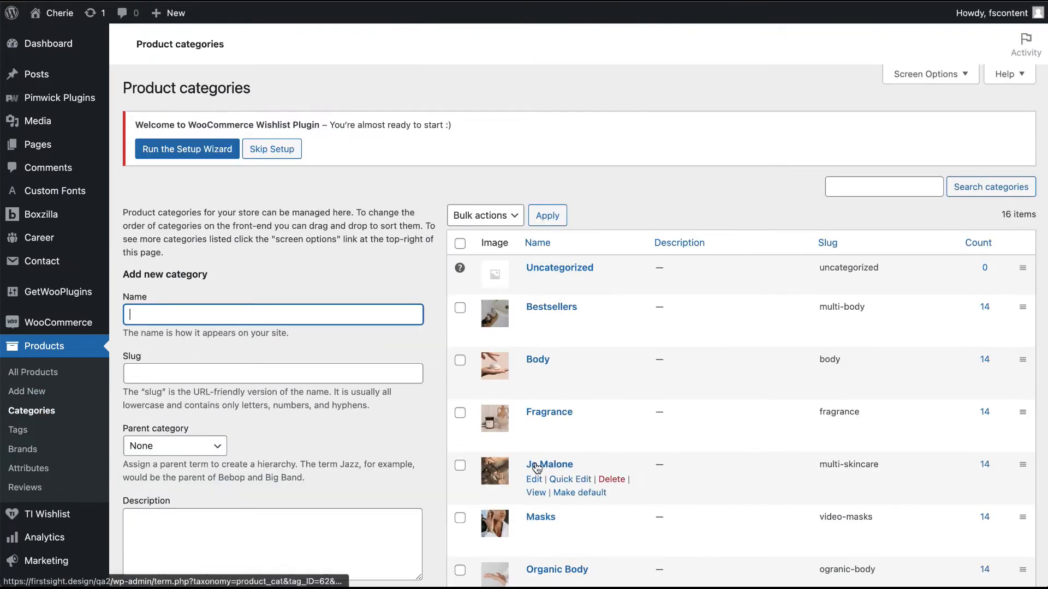
scroll(660, 445, "down", 10)
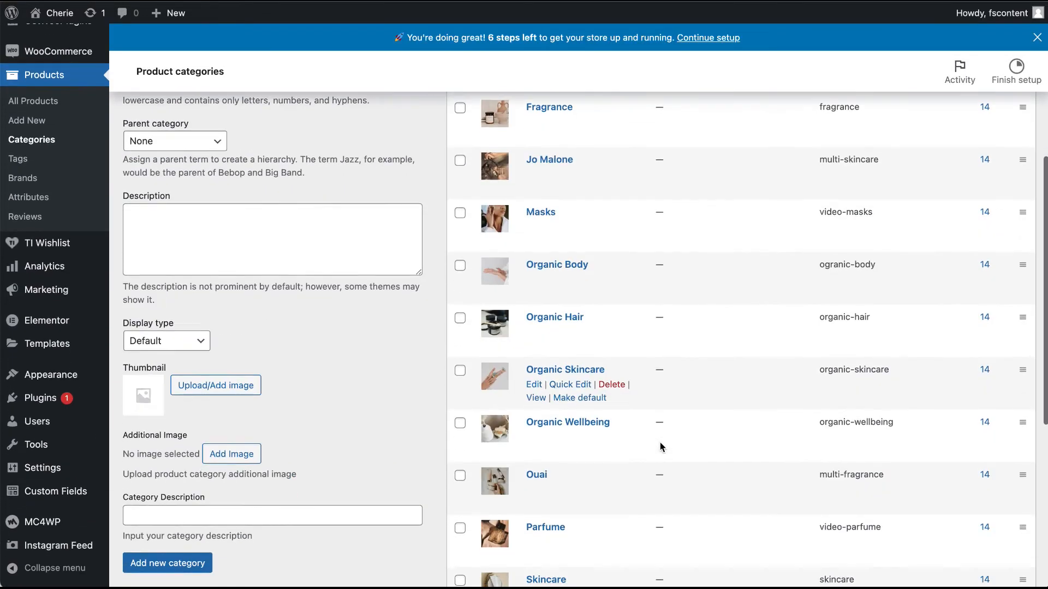
scroll(660, 442, "down", 10)
scroll(660, 442, "up", 15)
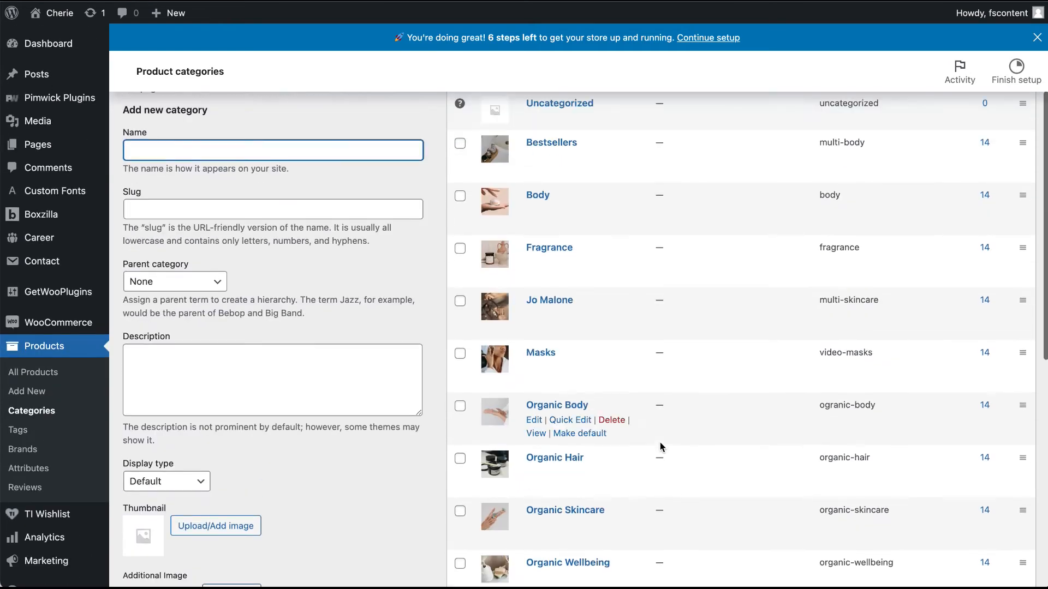
Open the Body category for editing, review its thumbnail, additional image and description, and update it.
scroll(660, 442, "up", 1)
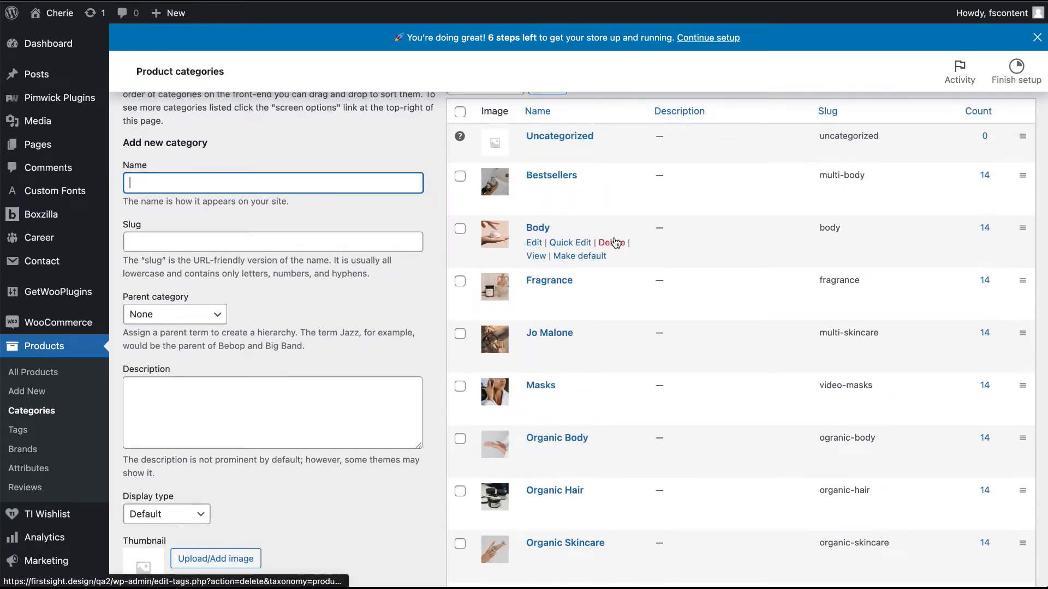
left_click(537, 245)
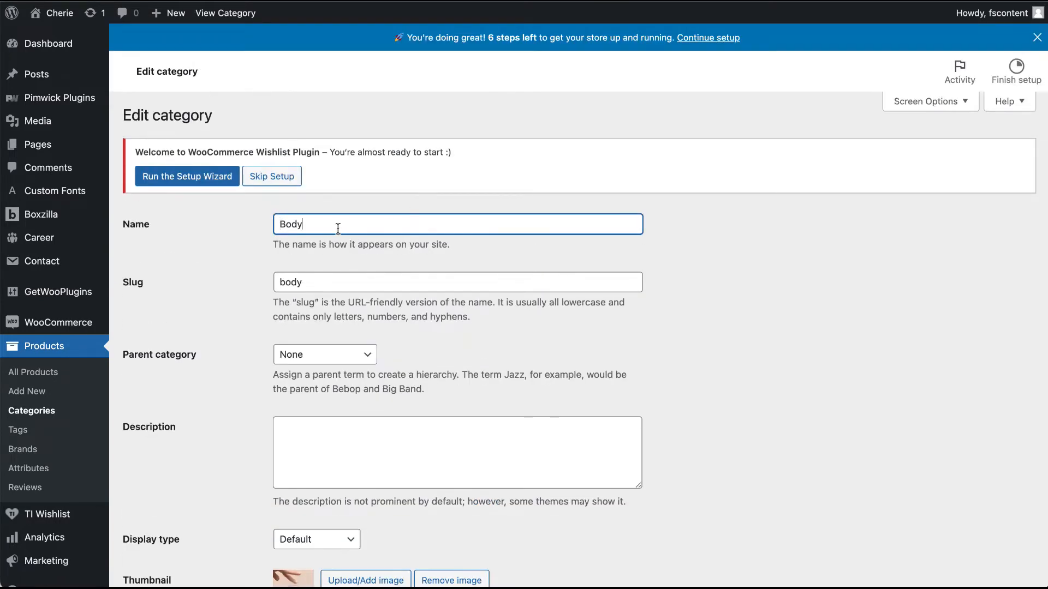
scroll(371, 326, "down", 6)
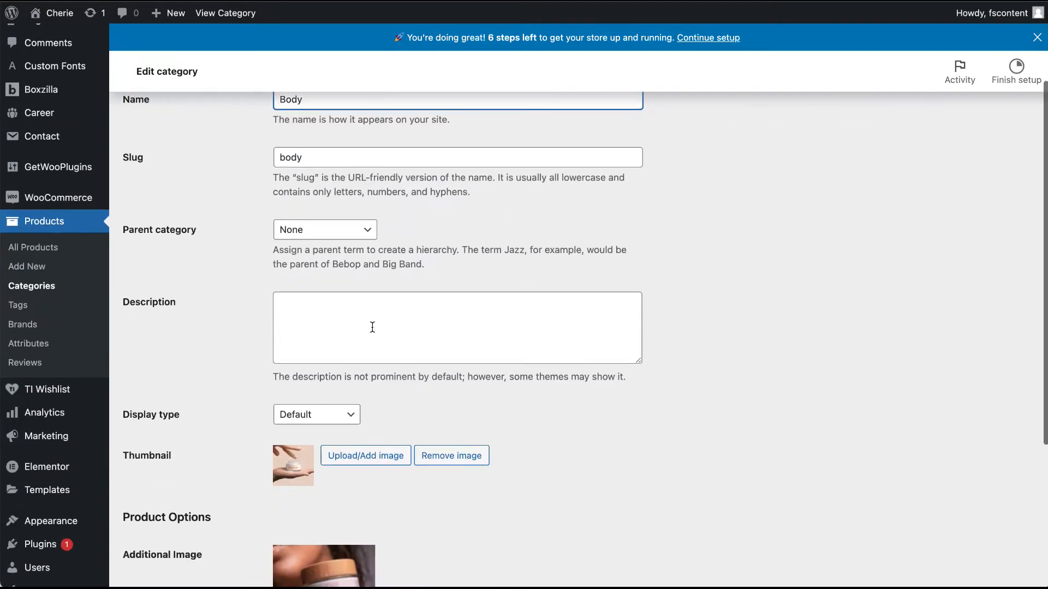
mouse_move(310, 400)
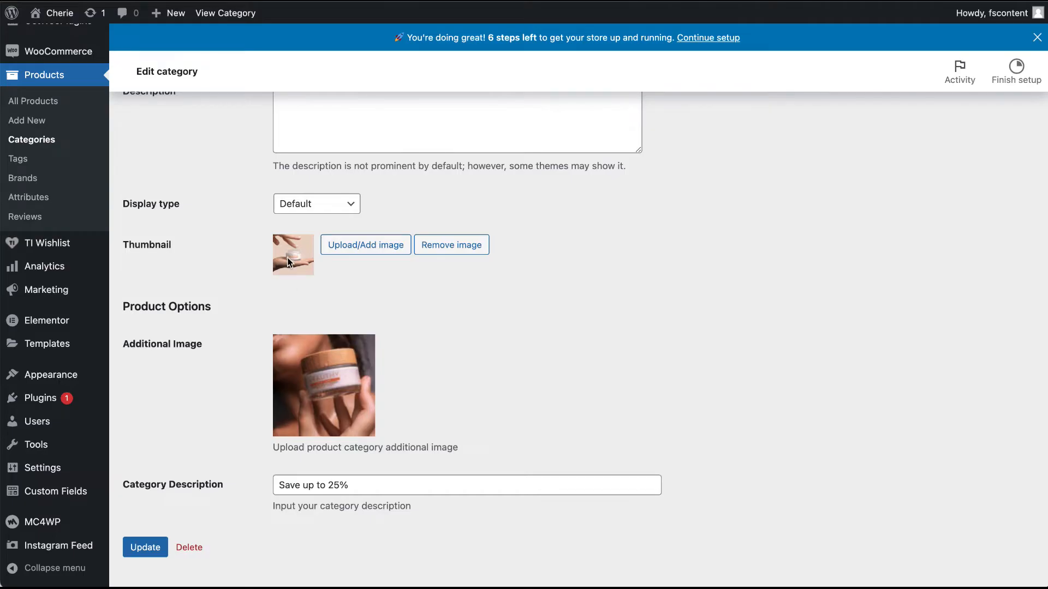
left_click(149, 553)
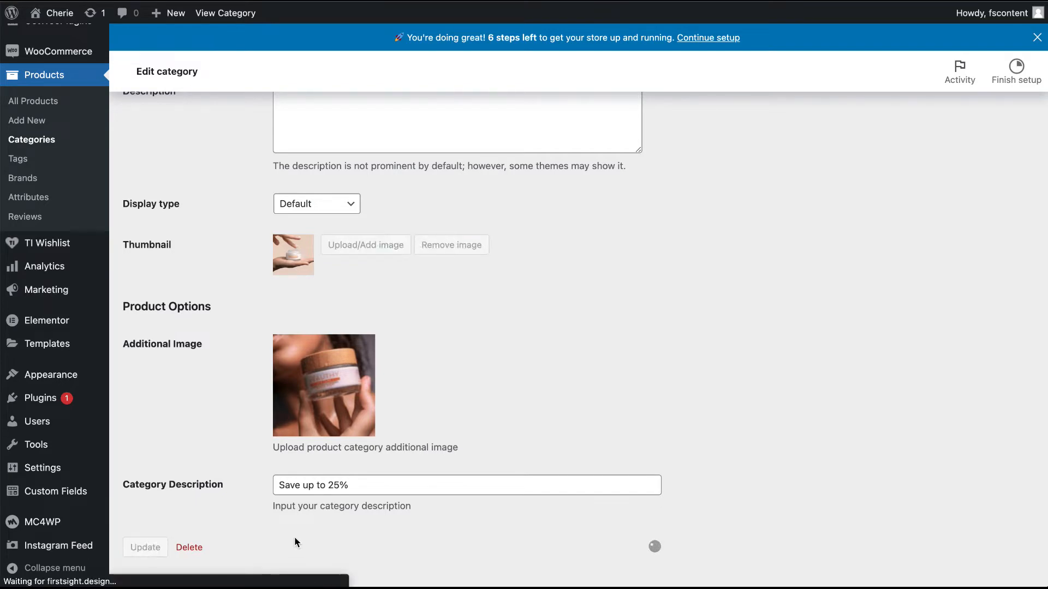
Back in the Elementor homepage editor, open the "Discover our products" heading, select its title text and save the page.
scroll(294, 536, "down", 7)
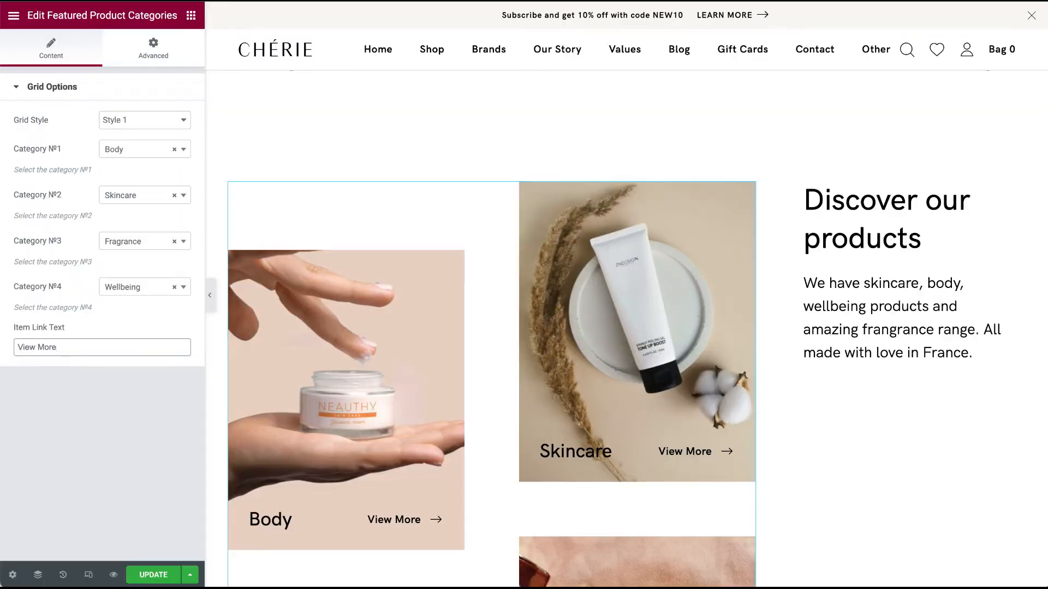
scroll(525, 292, "down", 4)
scroll(525, 292, "up", 2)
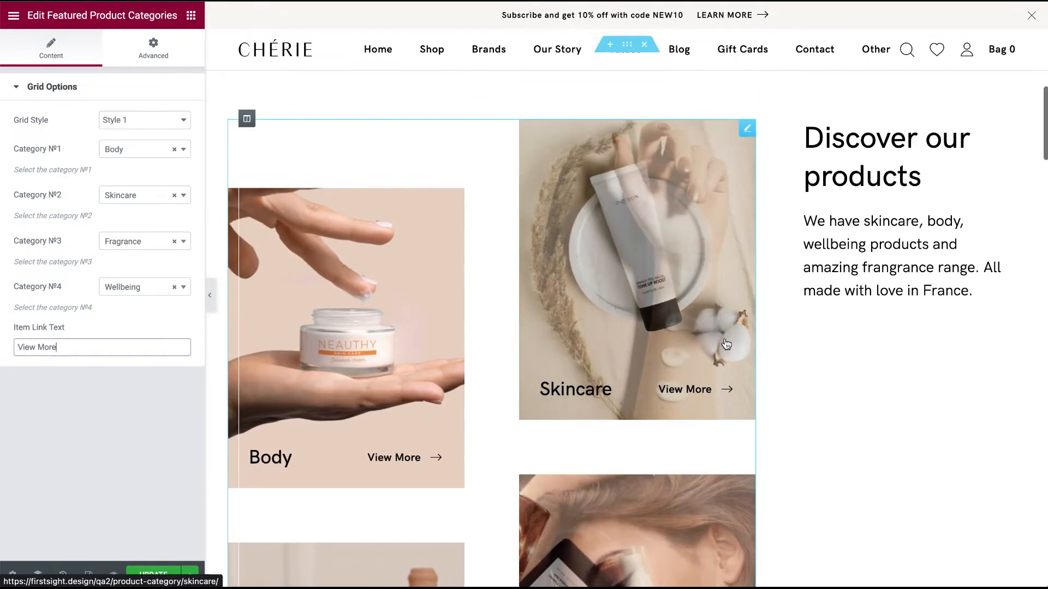
scroll(815, 267, "up", 1)
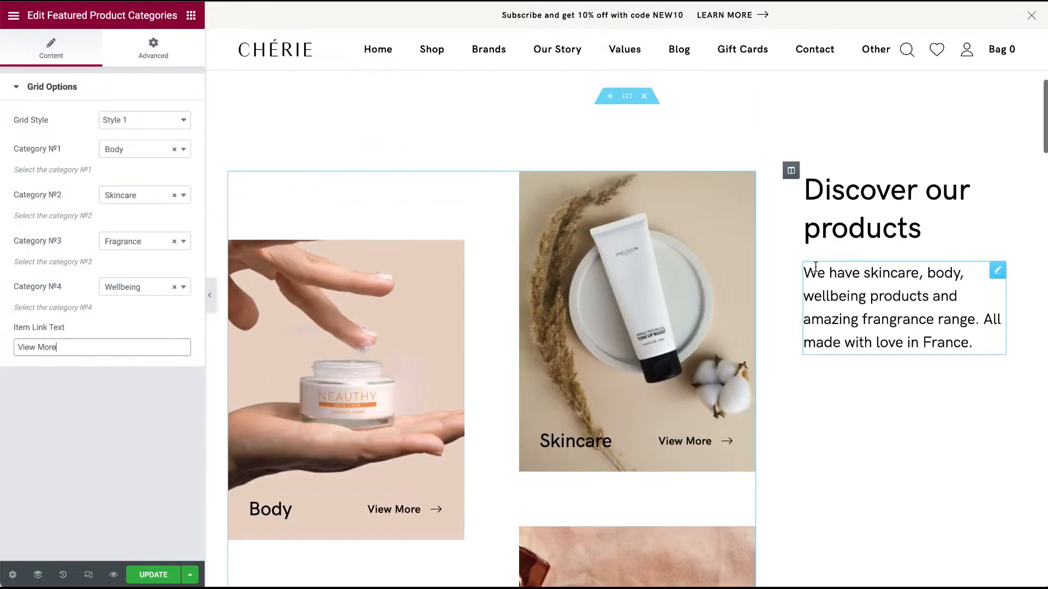
left_click(1002, 182)
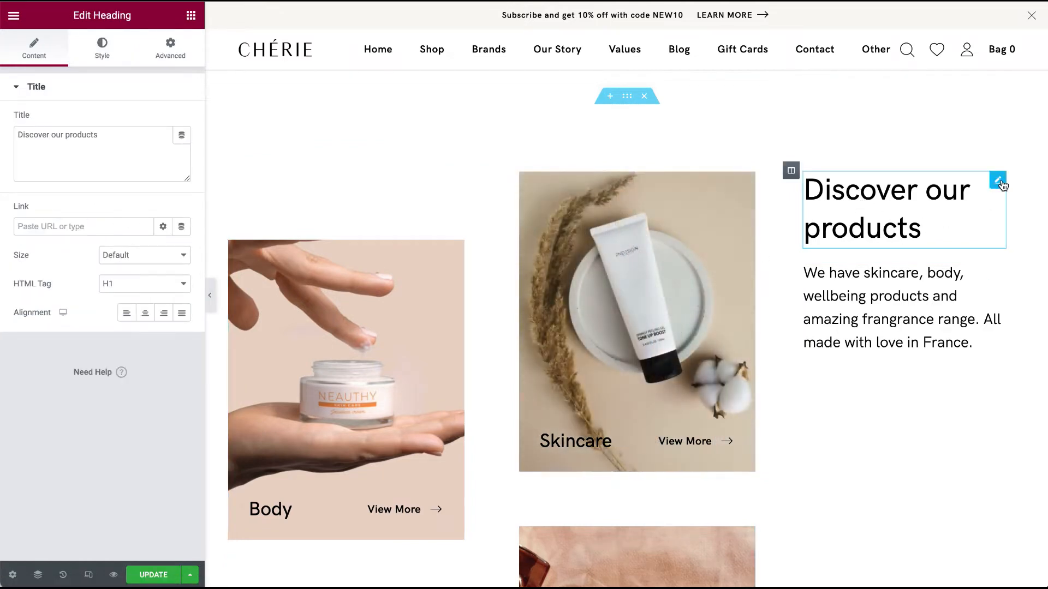
left_click_drag(131, 152, 5, 121)
left_click(146, 575)
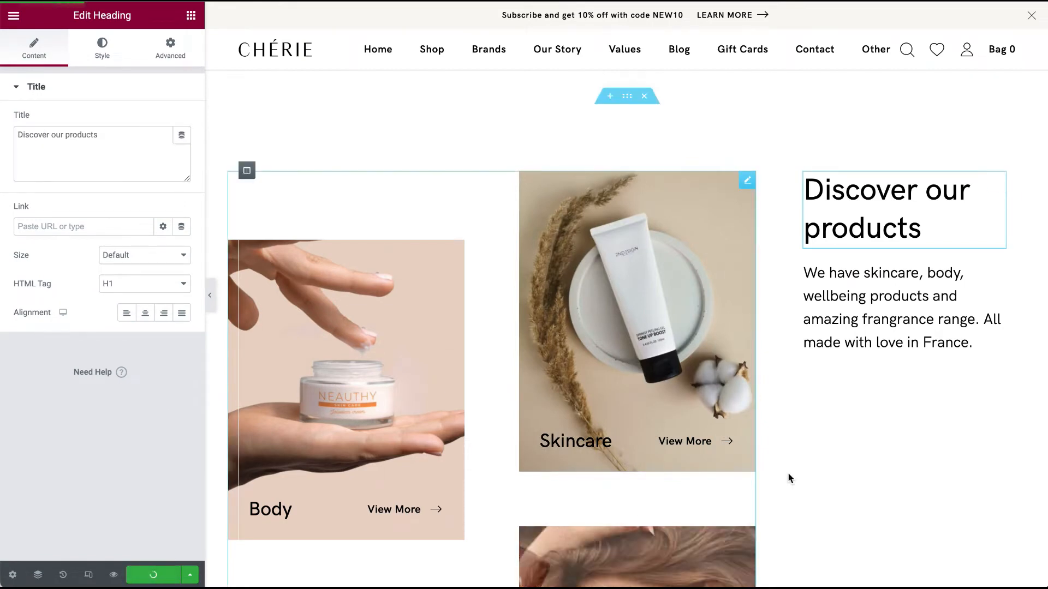
Check the options of the bestsellers products slider, then open the title of the "Our bestsellers" heading for editing.
scroll(873, 464, "down", 8)
scroll(873, 463, "down", 5)
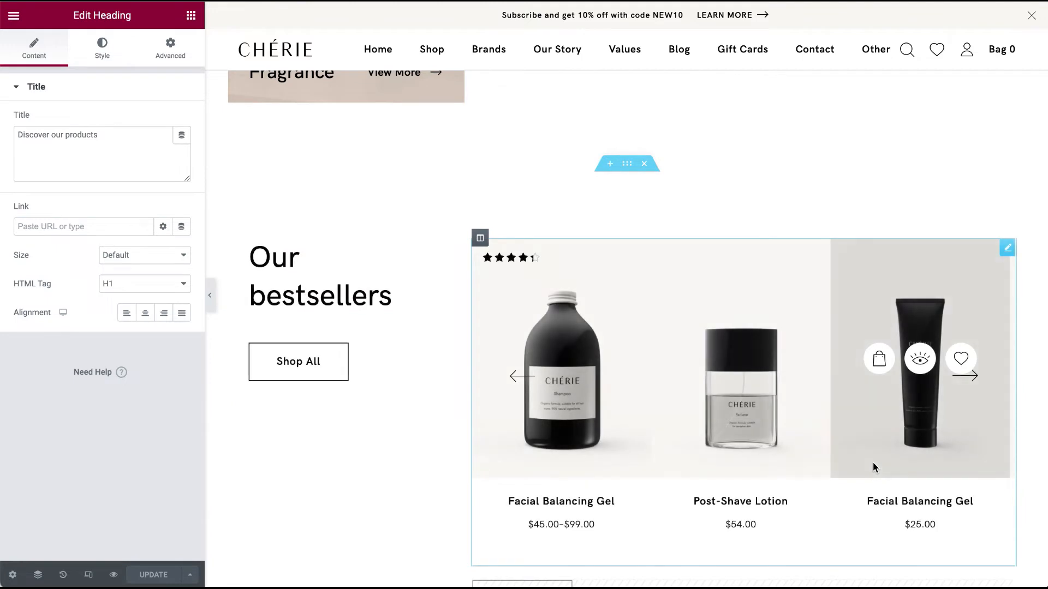
scroll(873, 462, "down", 2)
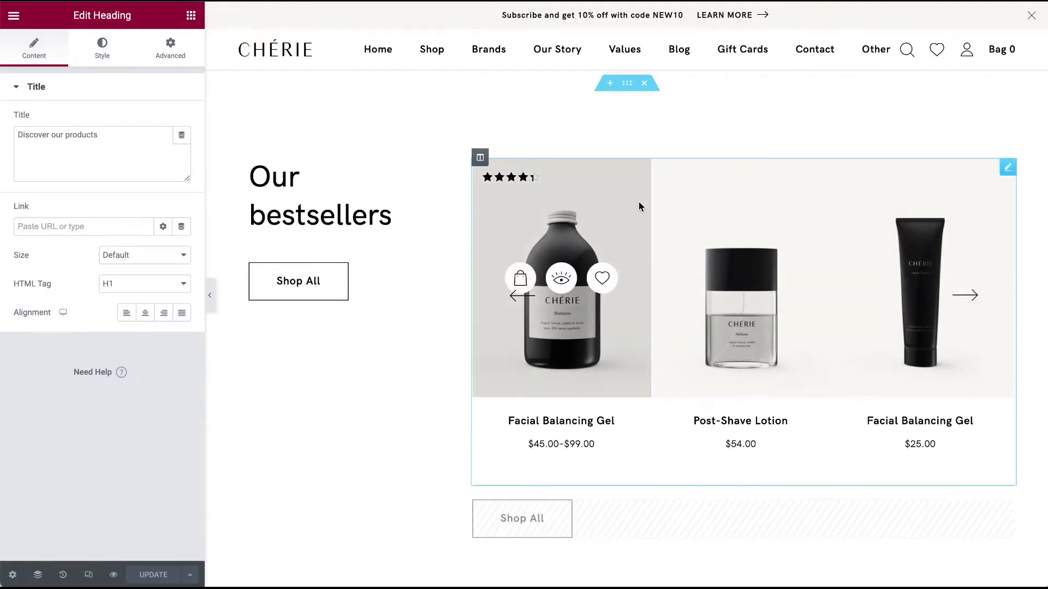
scroll(639, 203, "down", 1)
scroll(932, 280, "up", 2)
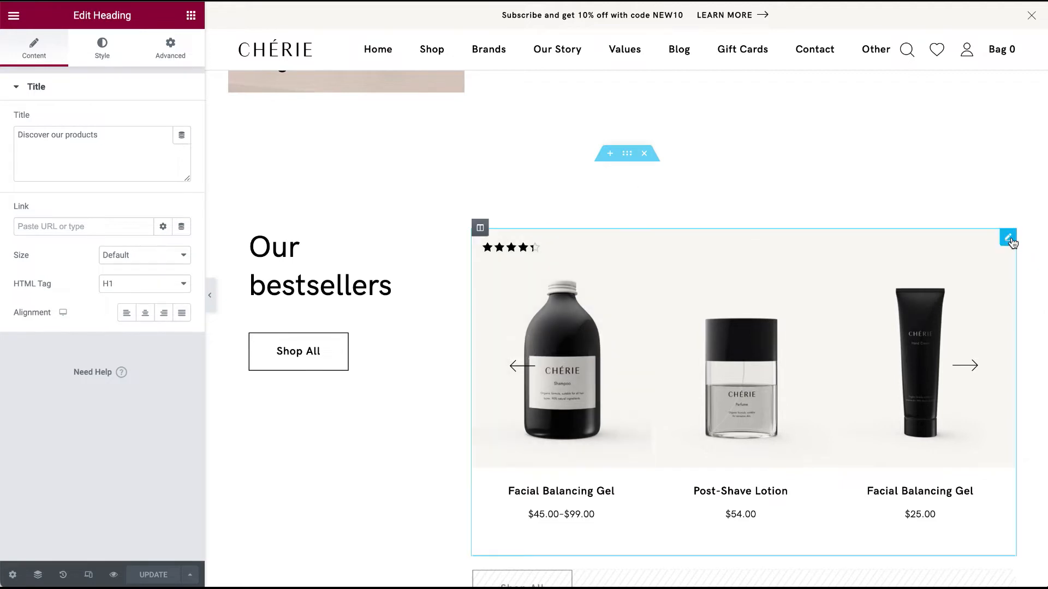
left_click(1009, 239)
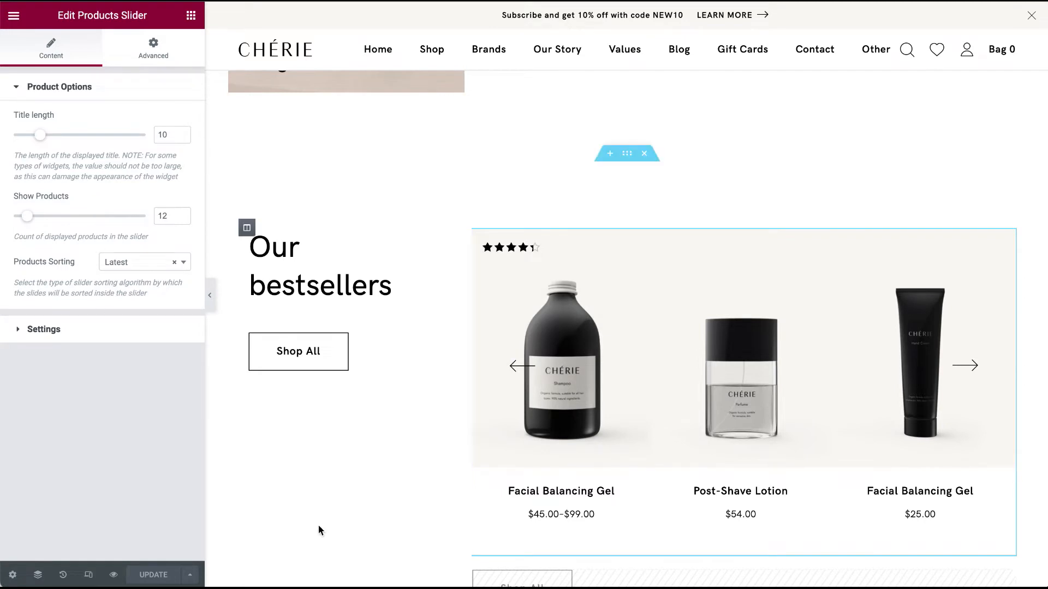
left_click(419, 243)
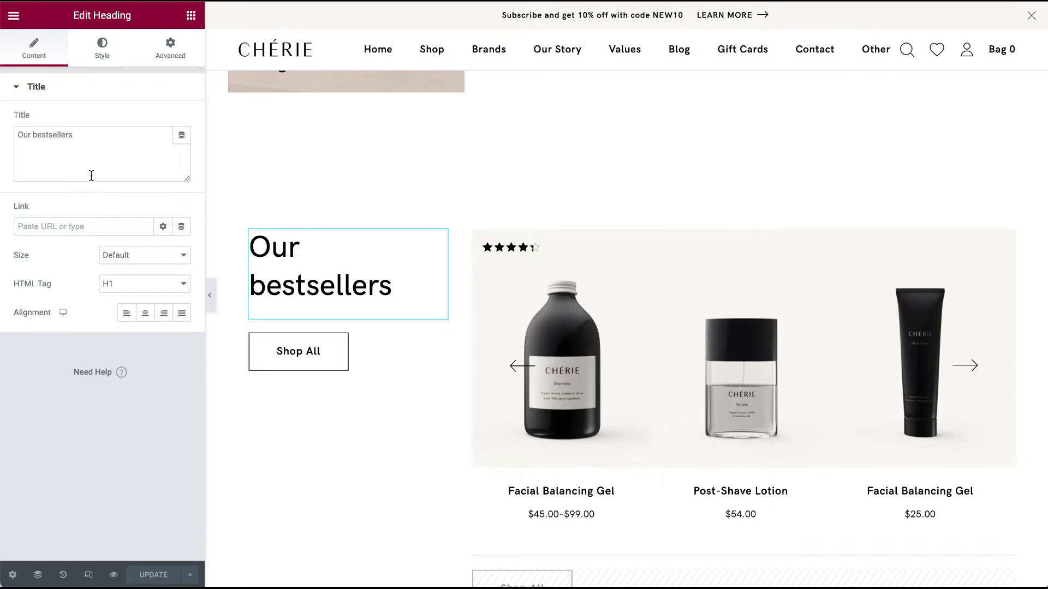
left_click(29, 151)
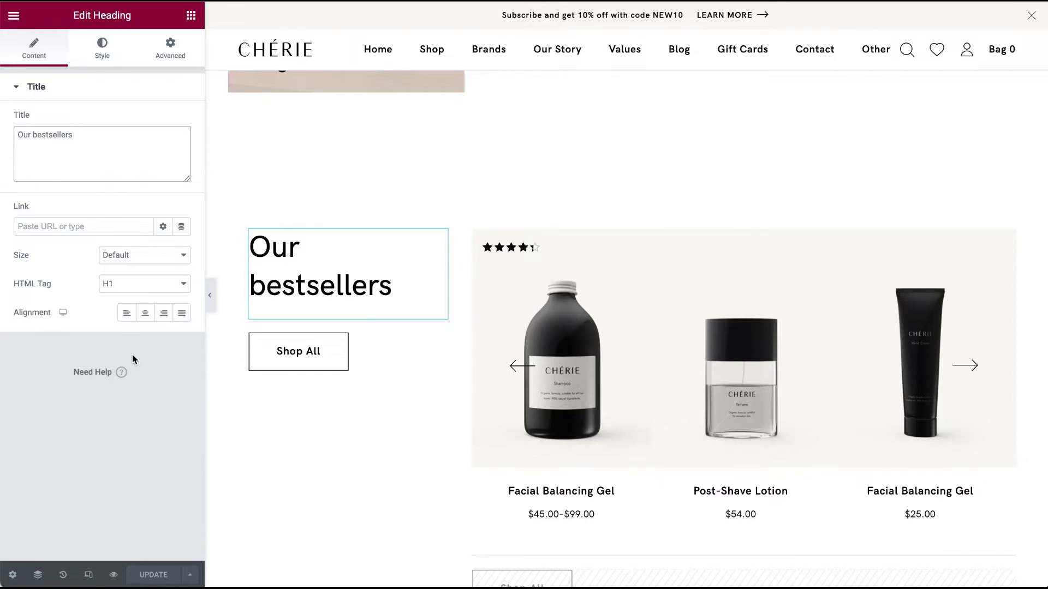
Open the Shop All button under "Our bestsellers" for editing and show the additional options of its link.
left_click(443, 346)
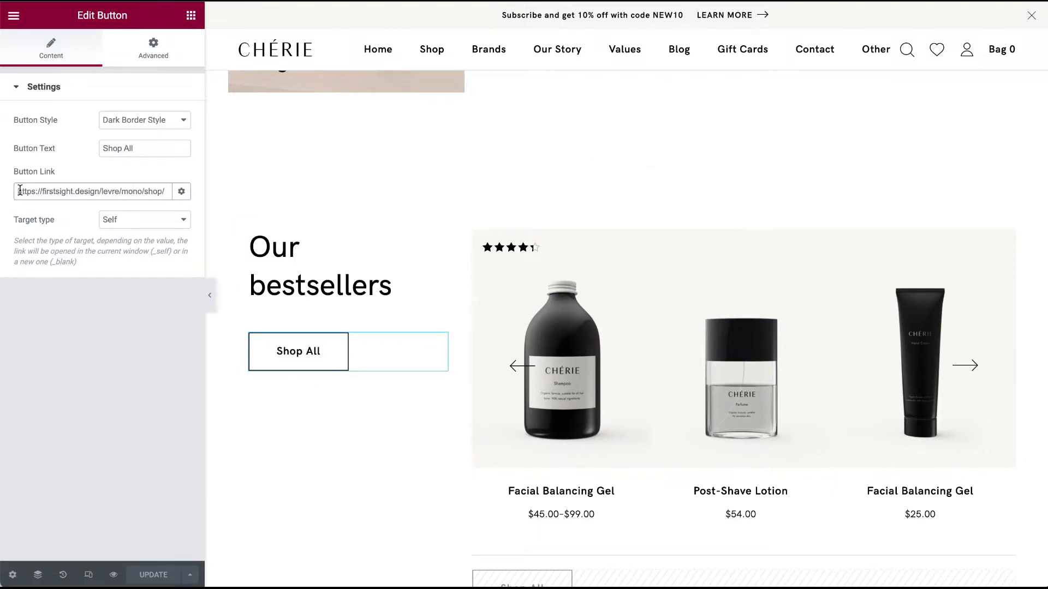
left_click_drag(18, 191, 246, 191)
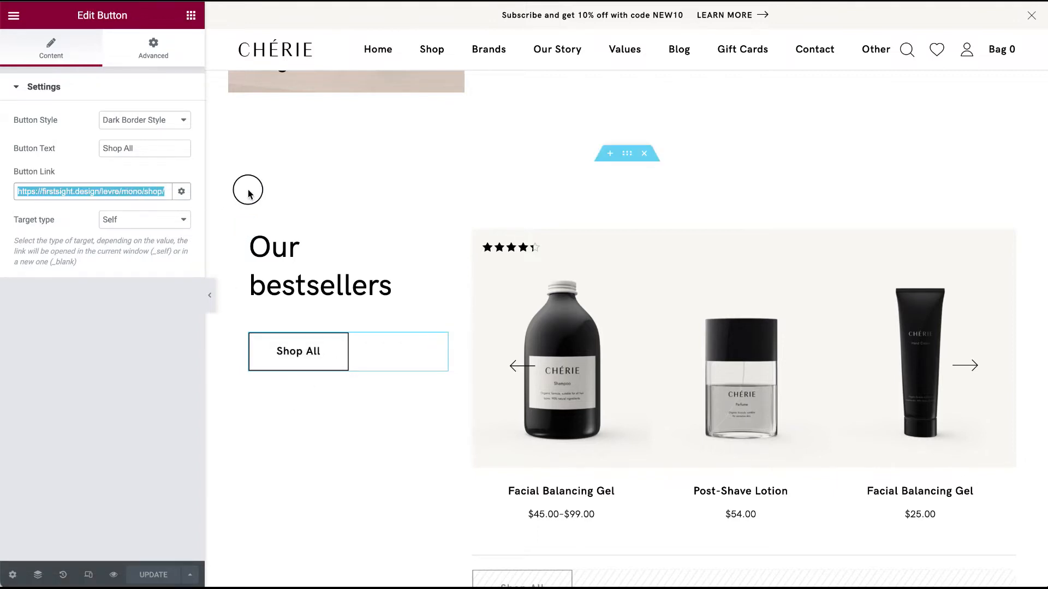
left_click(181, 191)
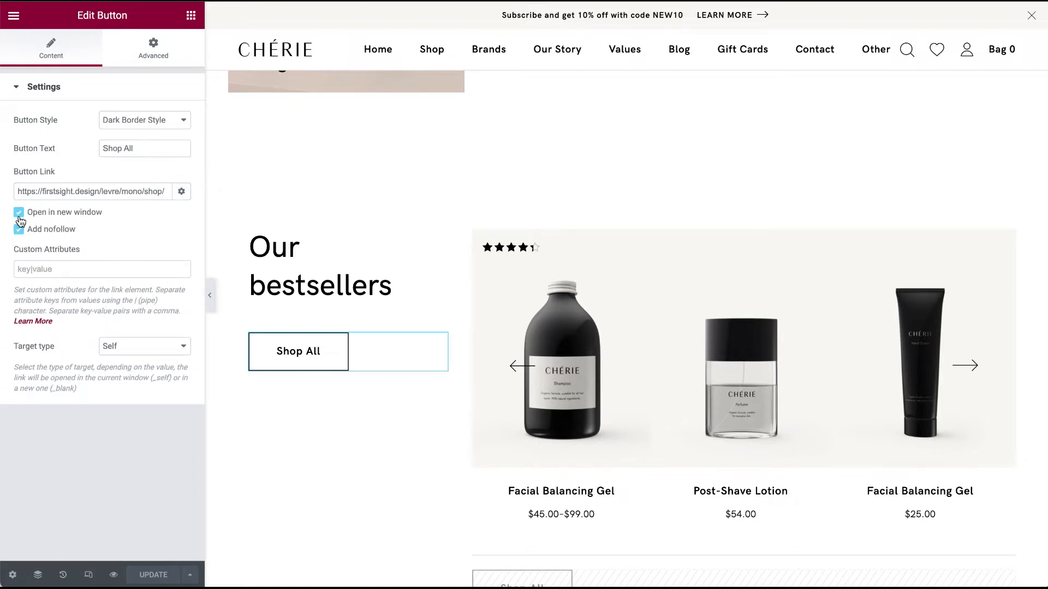
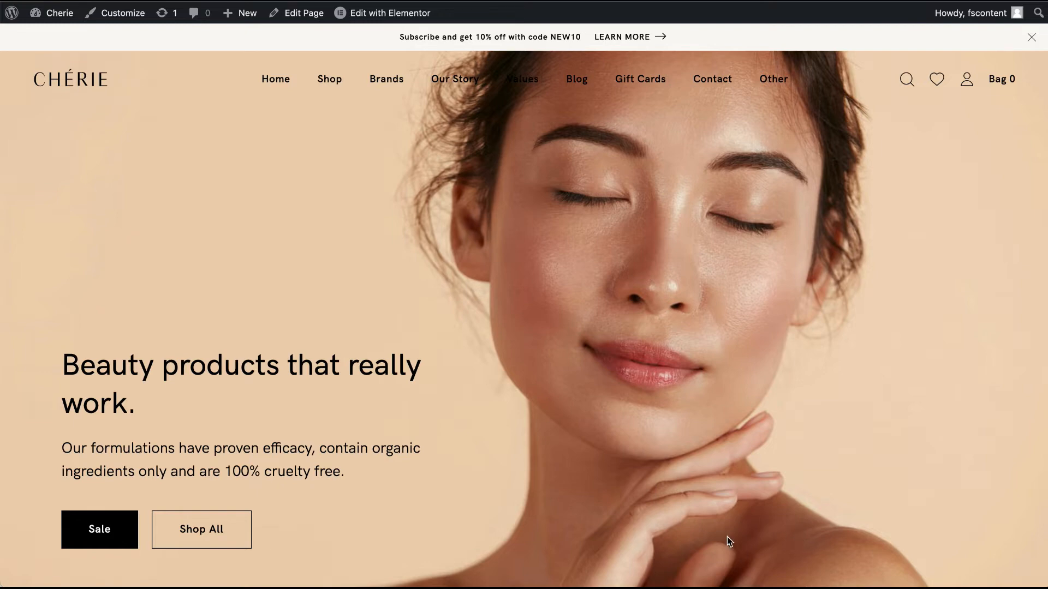
Go from the live homepage to the WordPress dashboard and open the list of all products.
mouse_move(333, 91)
left_click(58, 22)
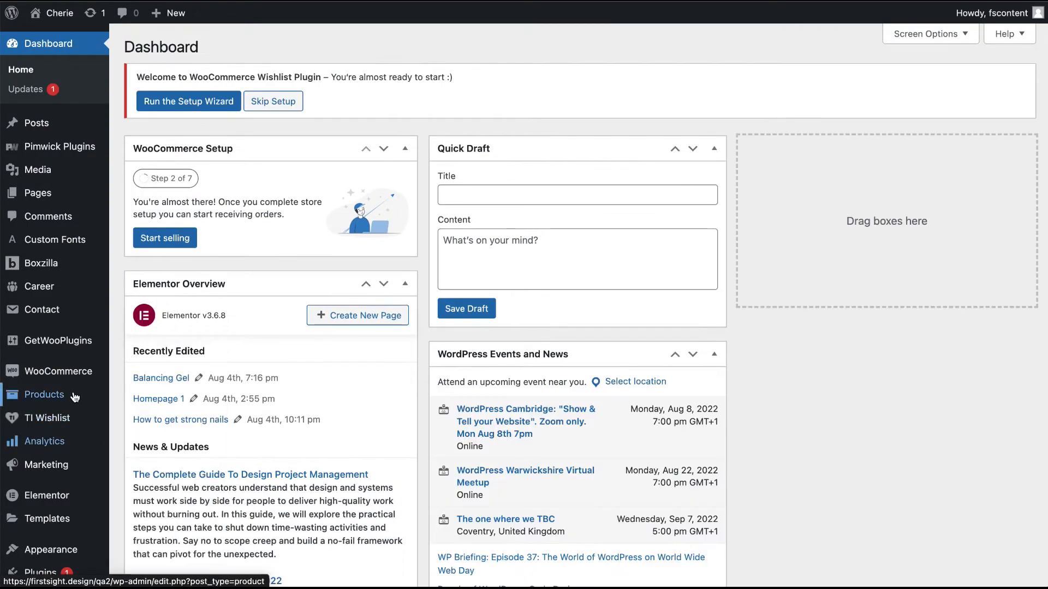
mouse_move(76, 379)
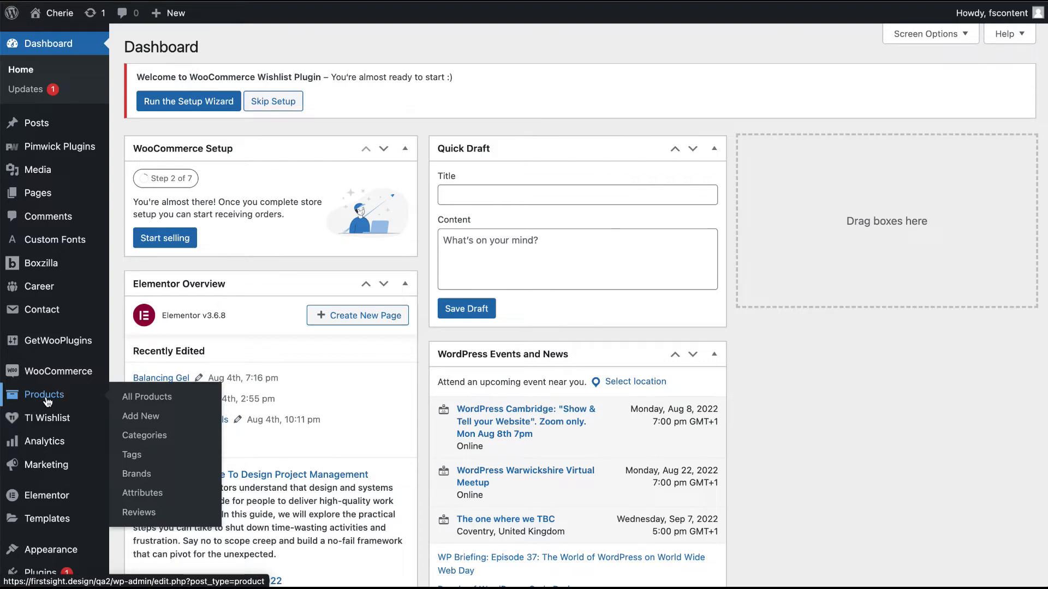
left_click(44, 395)
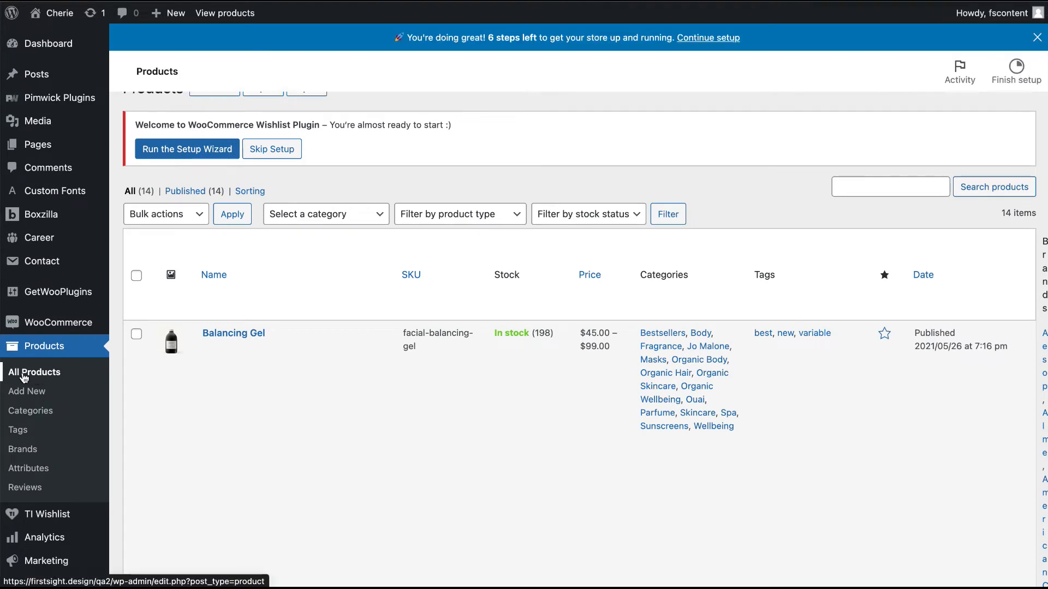
Skip the WooCommerce Wishlist Plugin setup and return to the products list.
mouse_move(224, 474)
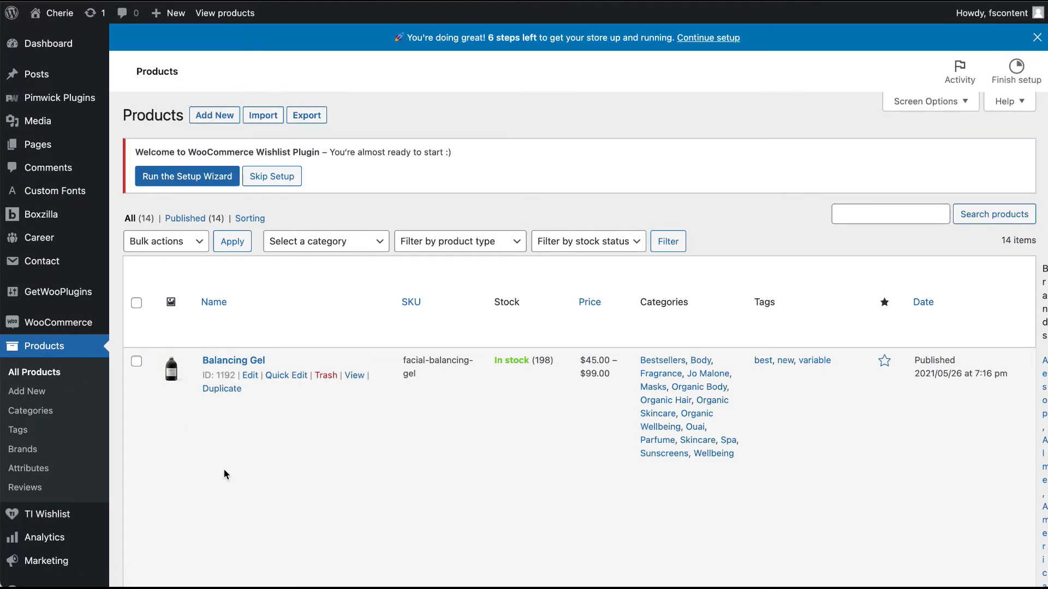
left_click(271, 176)
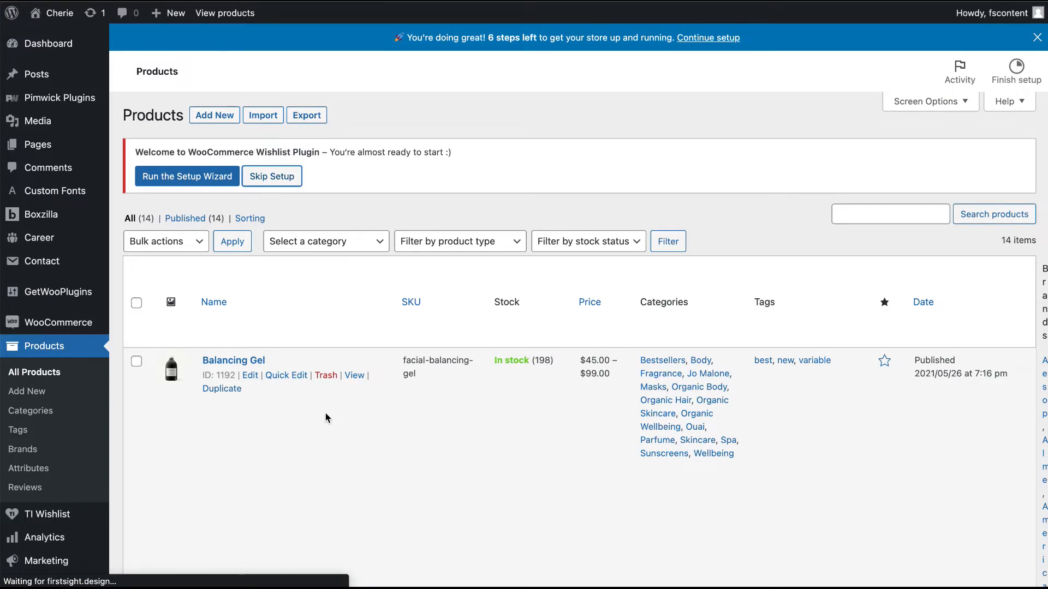
scroll(325, 413, "down", 3)
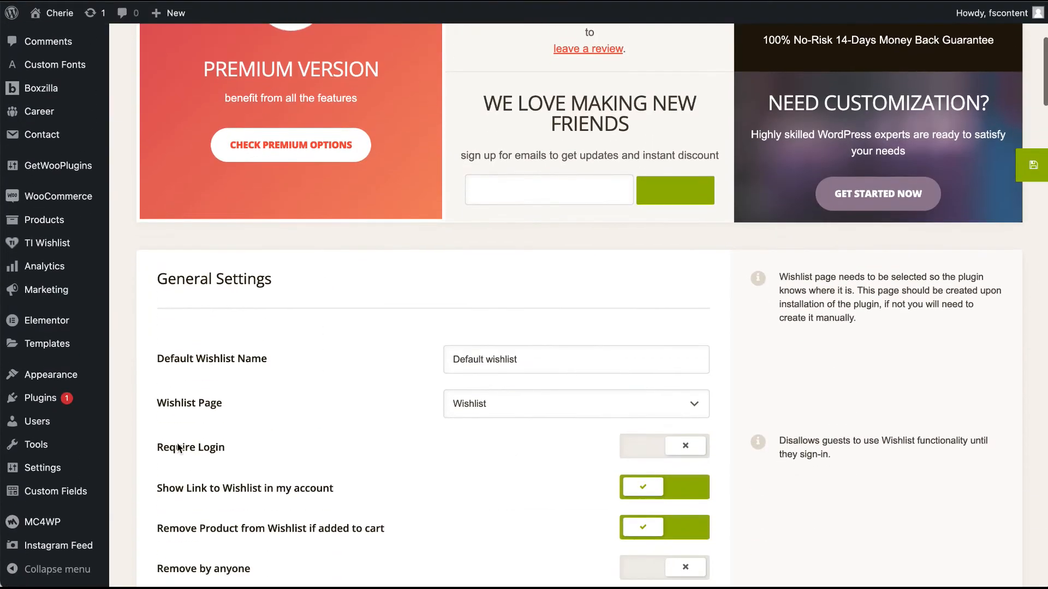
left_click(53, 223)
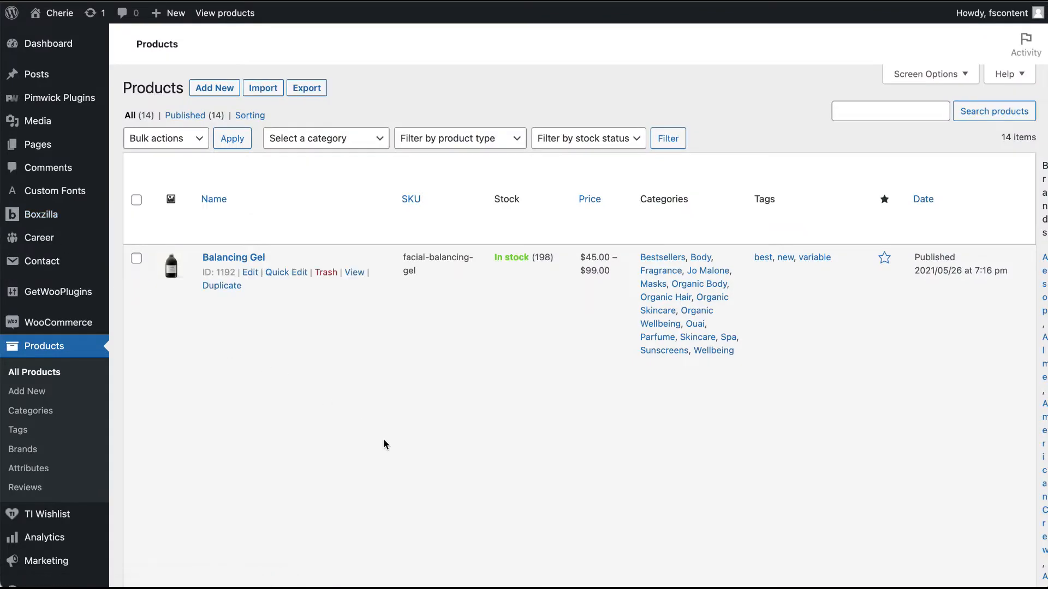
Look through the products list and open the Balancing Gel product for editing.
scroll(384, 445, "down", 5)
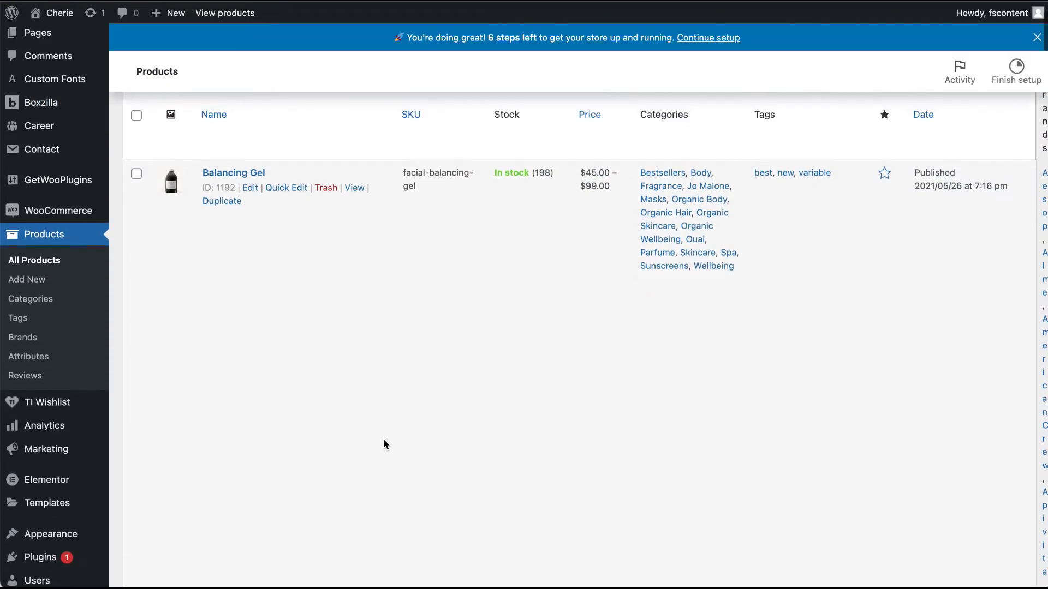
scroll(384, 444, "down", 12)
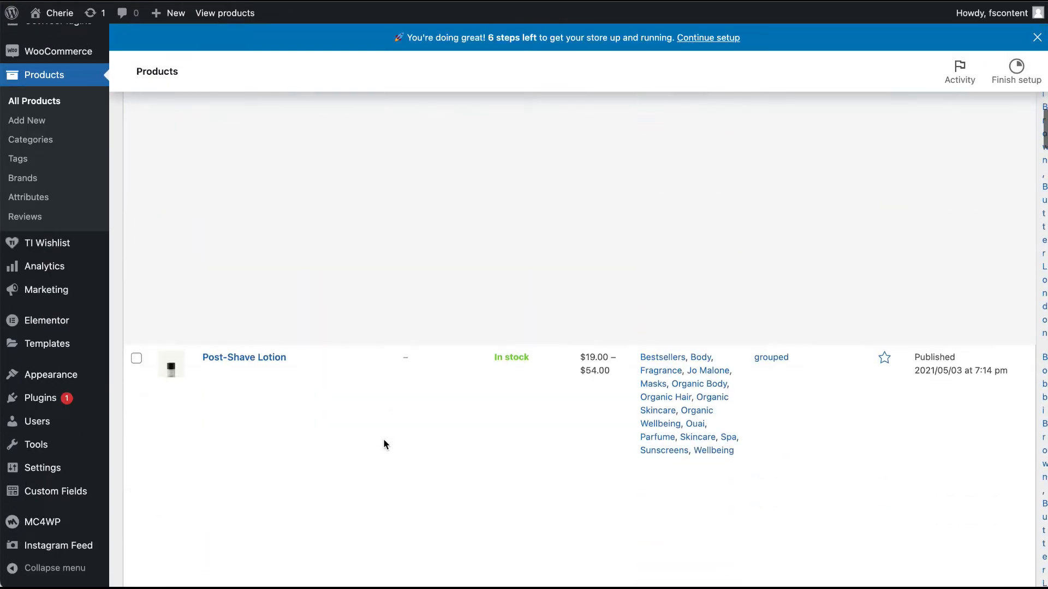
scroll(383, 445, "up", 18)
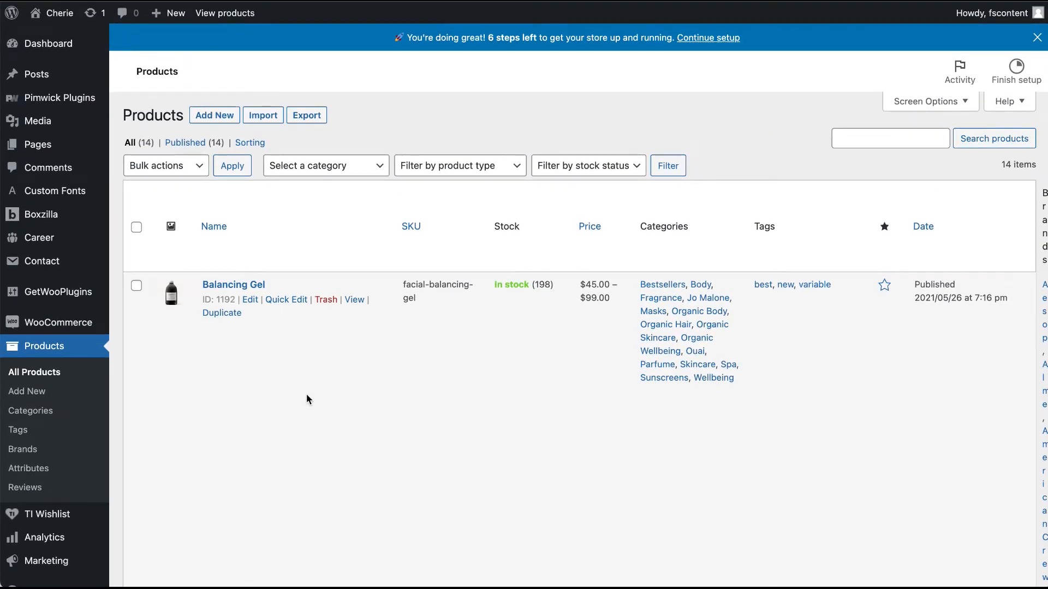
left_click(251, 302)
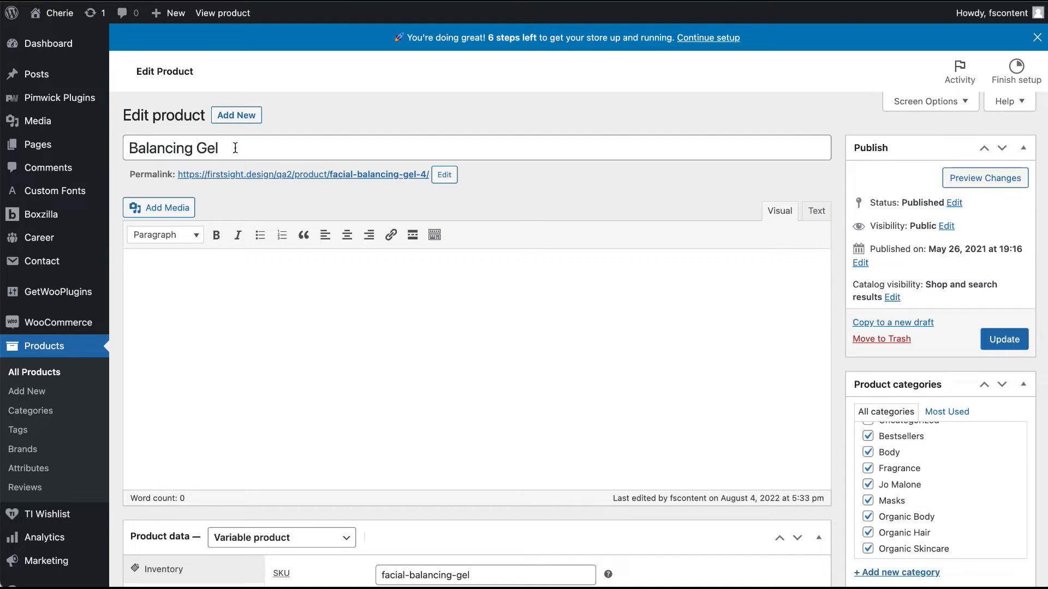
Preview the Balancing Gel product page in a separate tab and return to the product name in its editor.
right_click(978, 180)
left_click(995, 200)
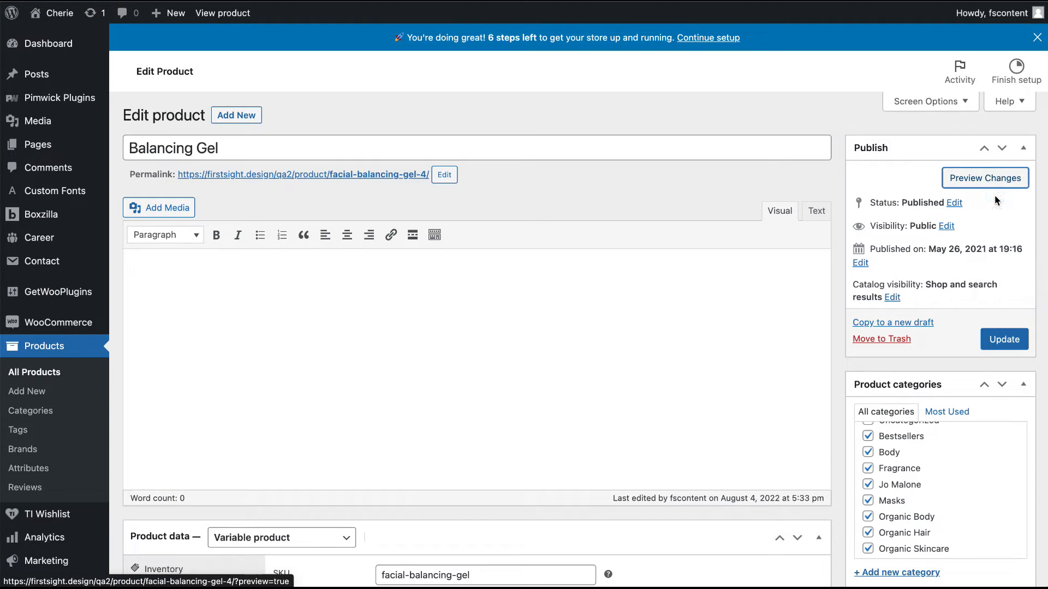
left_click(359, 1)
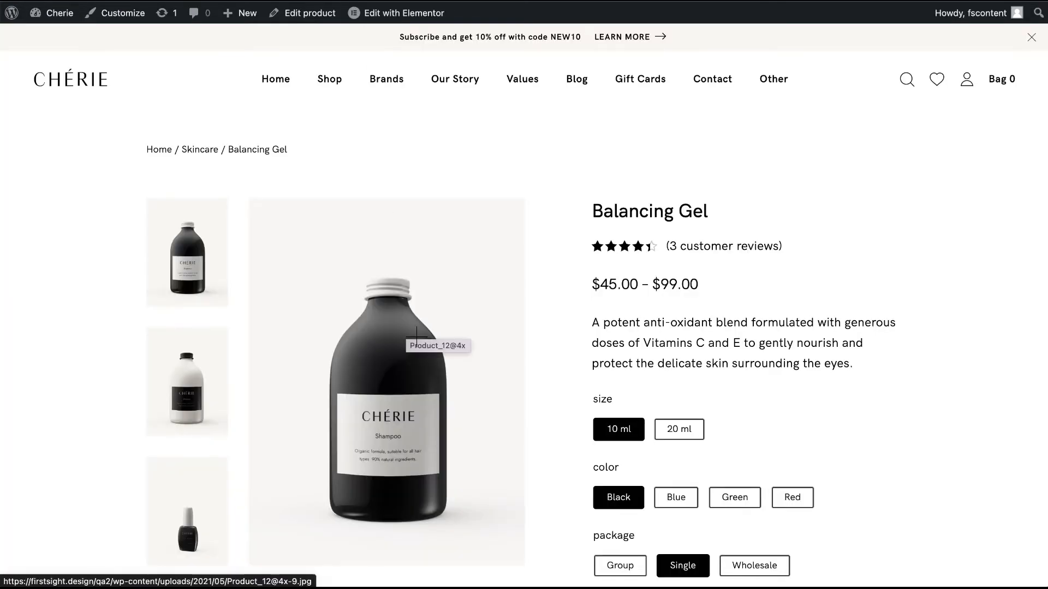
scroll(416, 334, "down", 2)
scroll(416, 334, "up", 2)
left_click(304, 12)
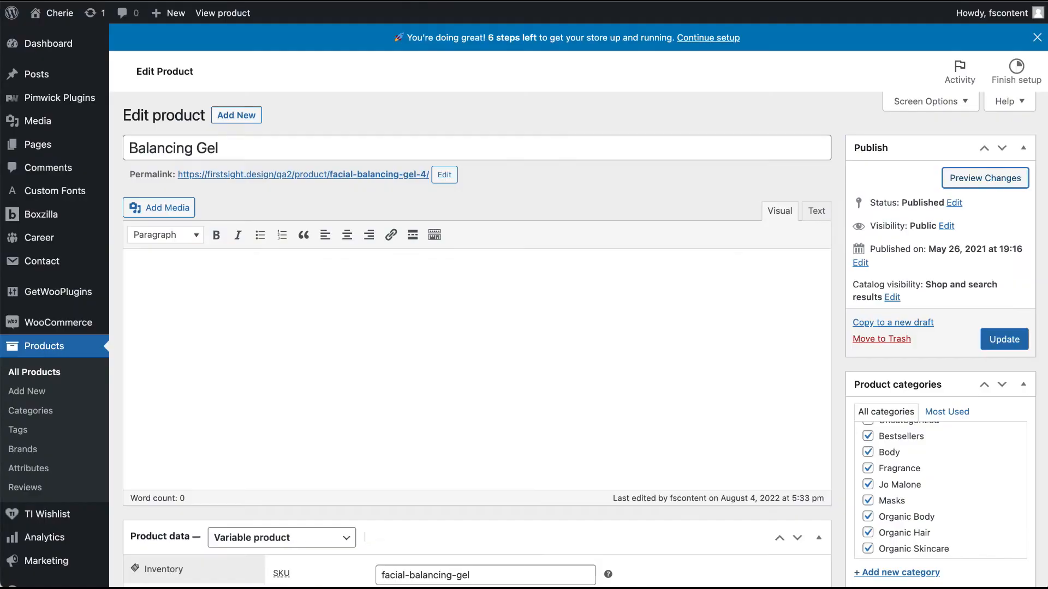
left_click(267, 138)
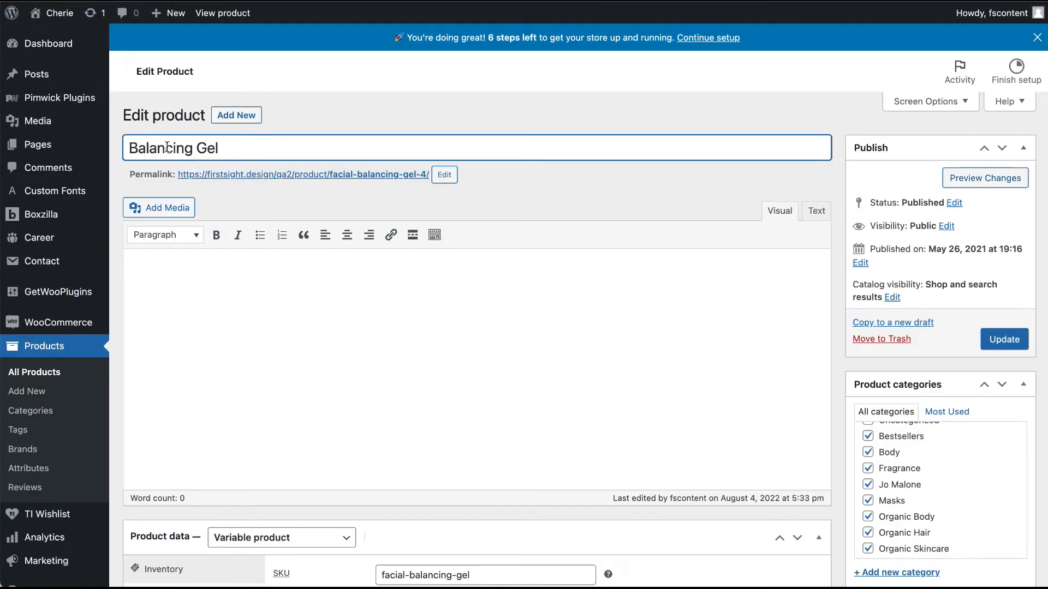
Rename the product as Facial Balancing Gel, update it, and check the name on its live product page.
left_click(129, 148)
type("Facial")
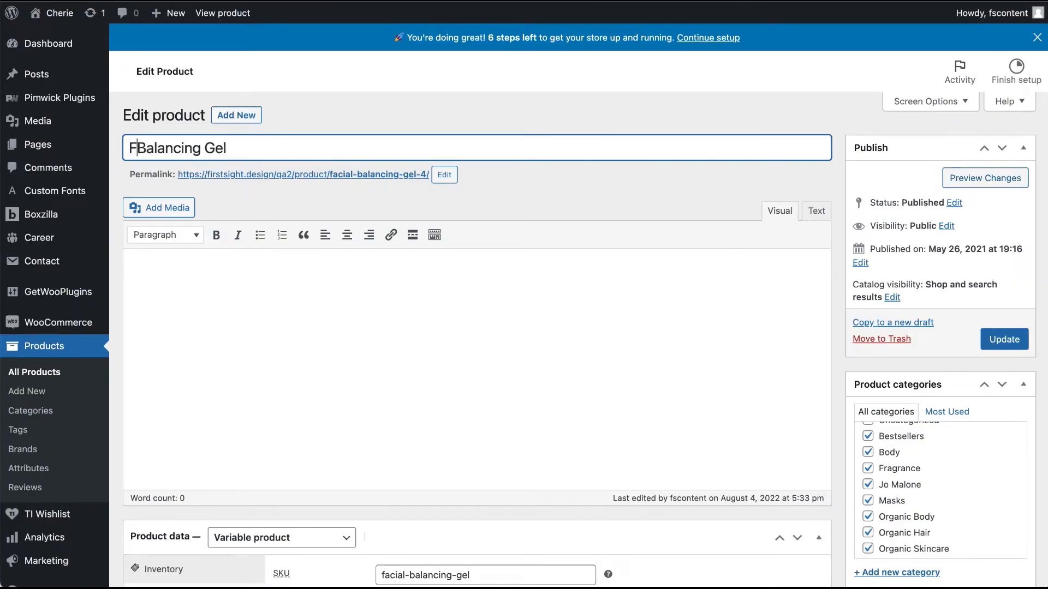
left_click(1004, 340)
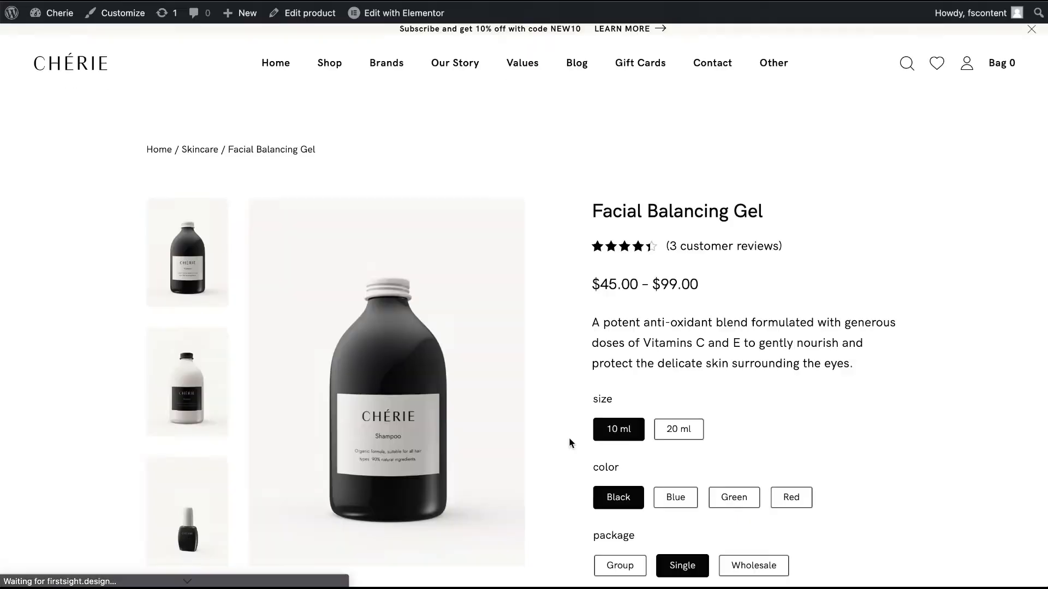
left_click_drag(593, 212, 848, 215)
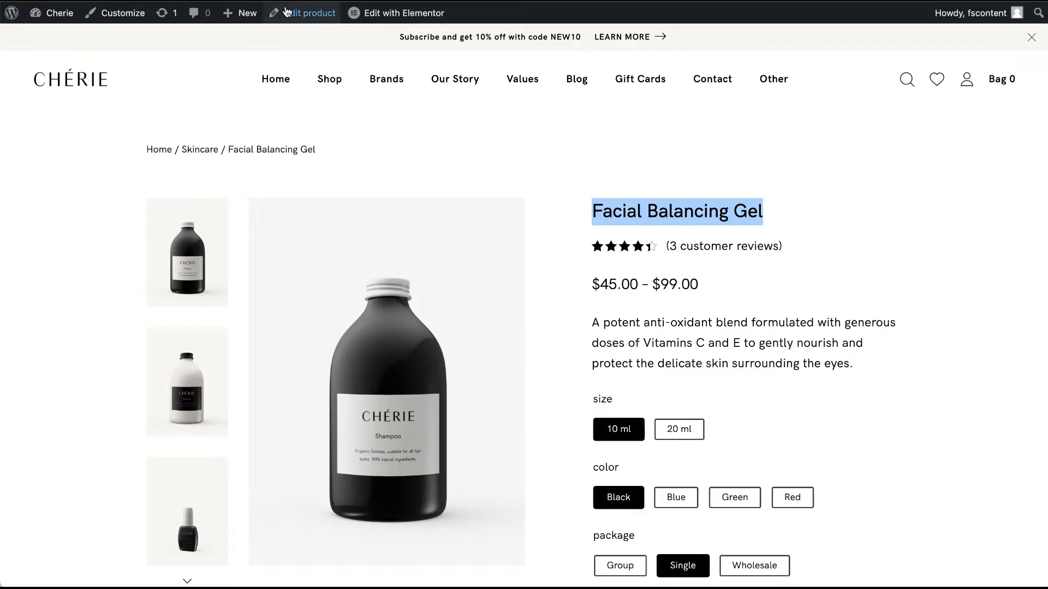
left_click(303, 12)
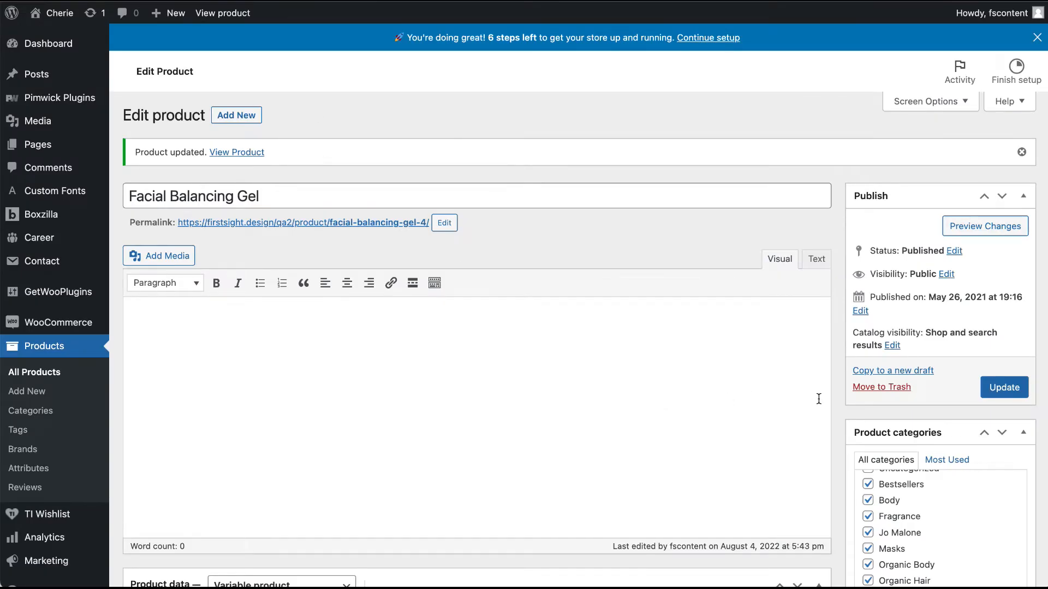
Switch the product type to Simple product and back to Variable product.
scroll(843, 402, "down", 10)
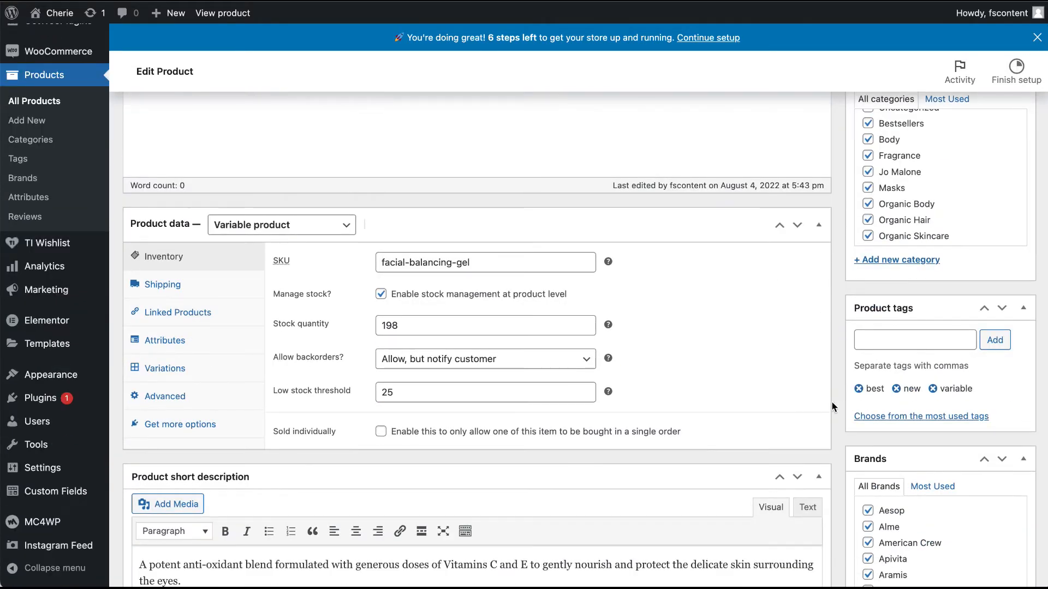
left_click(267, 229)
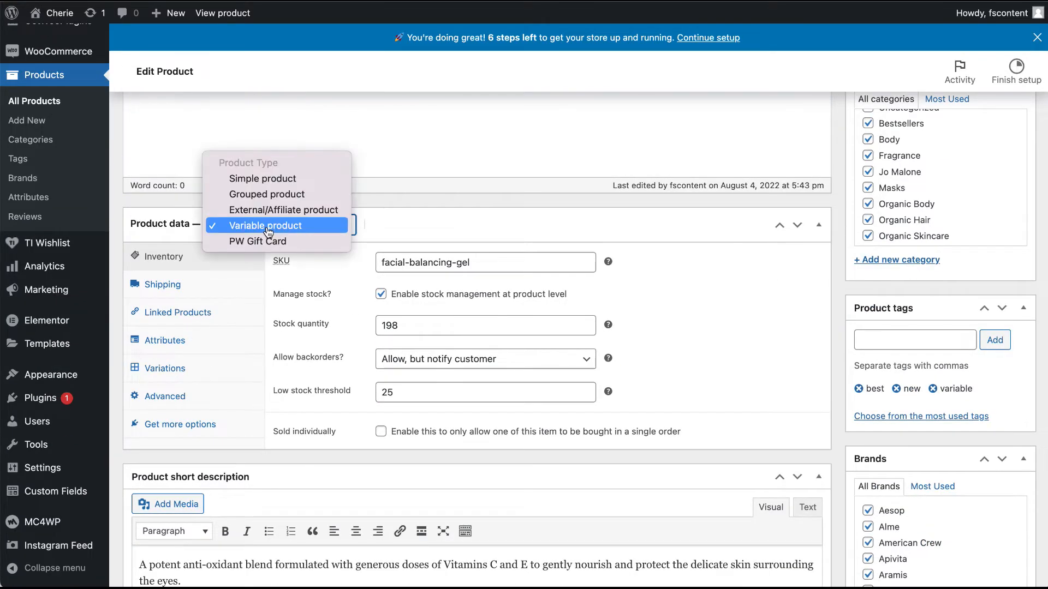
left_click(273, 178)
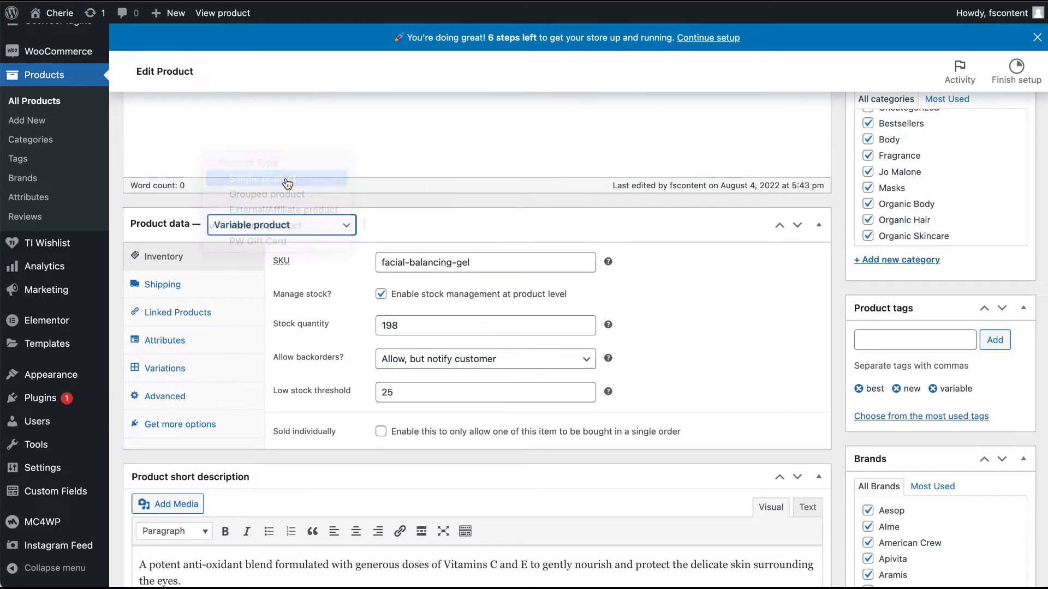
left_click(280, 225)
left_click(286, 273)
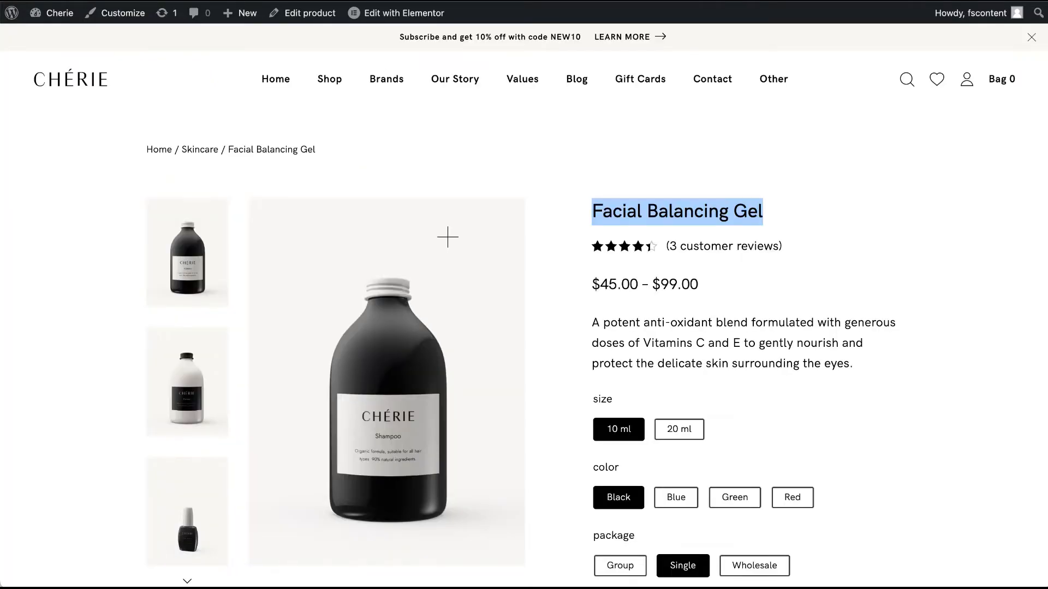
Examine the size, color, package and material options on the live product page.
scroll(632, 459, "down", 2)
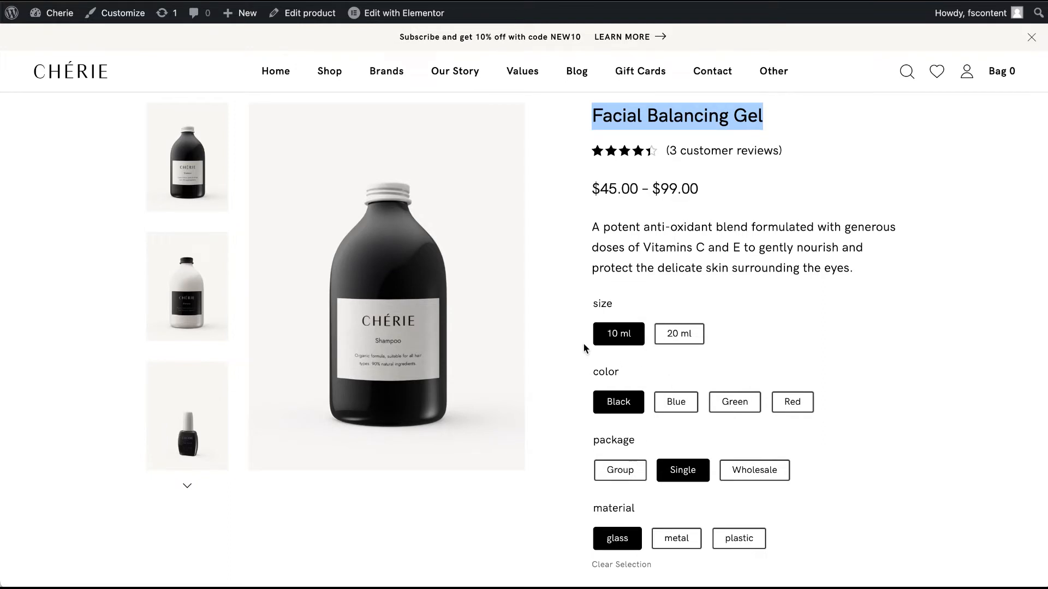
left_click_drag(581, 295, 641, 332)
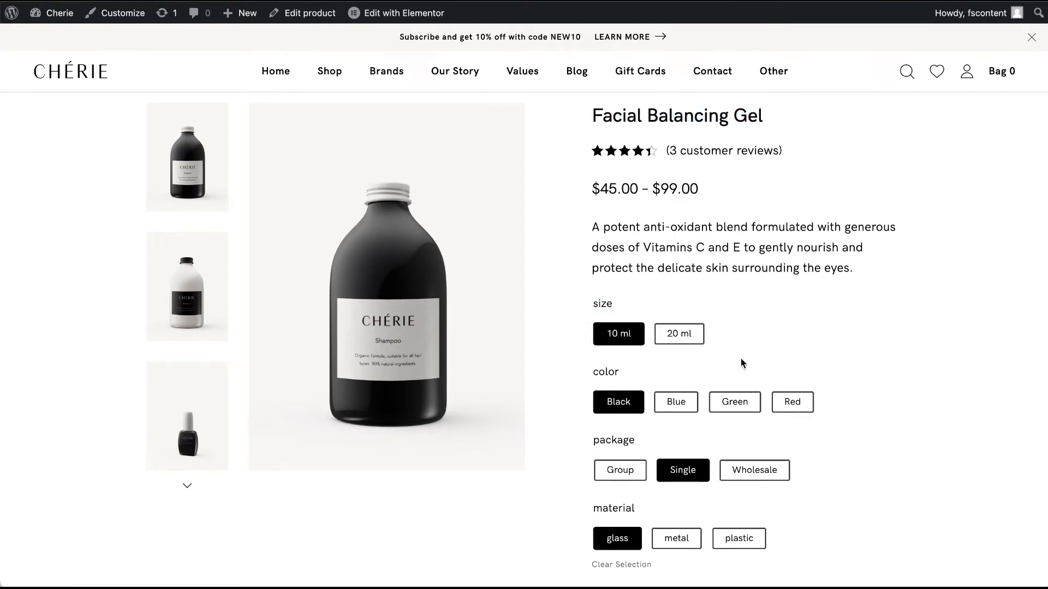
scroll(742, 363, "down", 1)
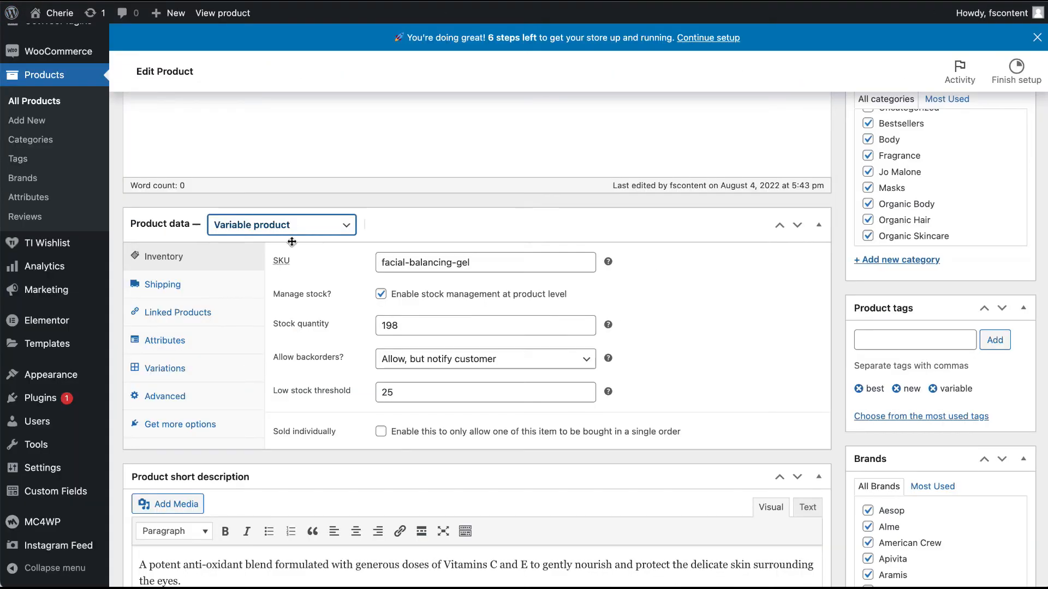
Compare the Simple product settings in the product data, then restore the Variable product type.
left_click(288, 234)
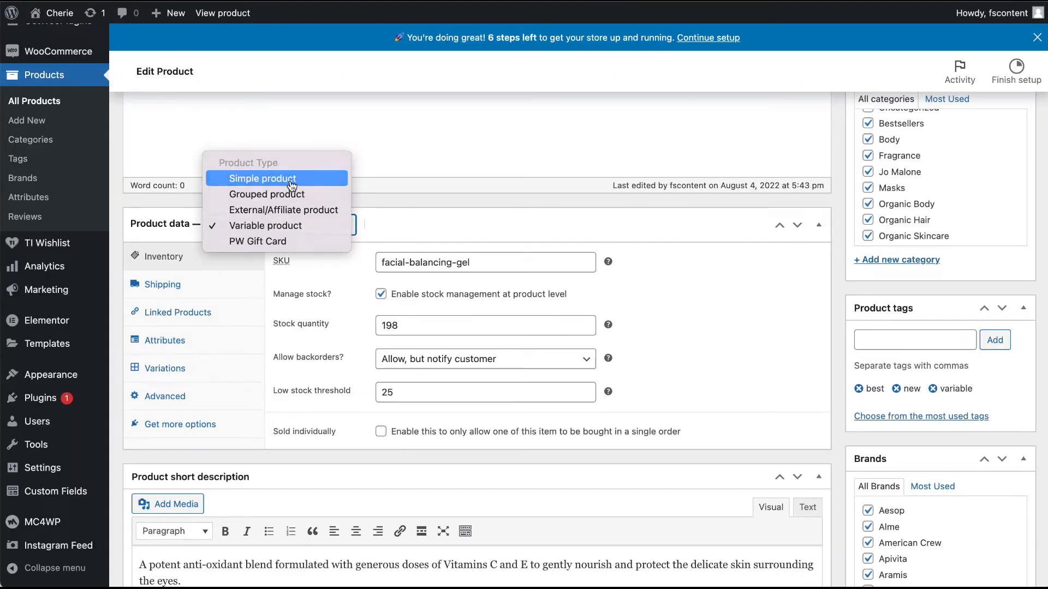
left_click(292, 181)
left_click(290, 226)
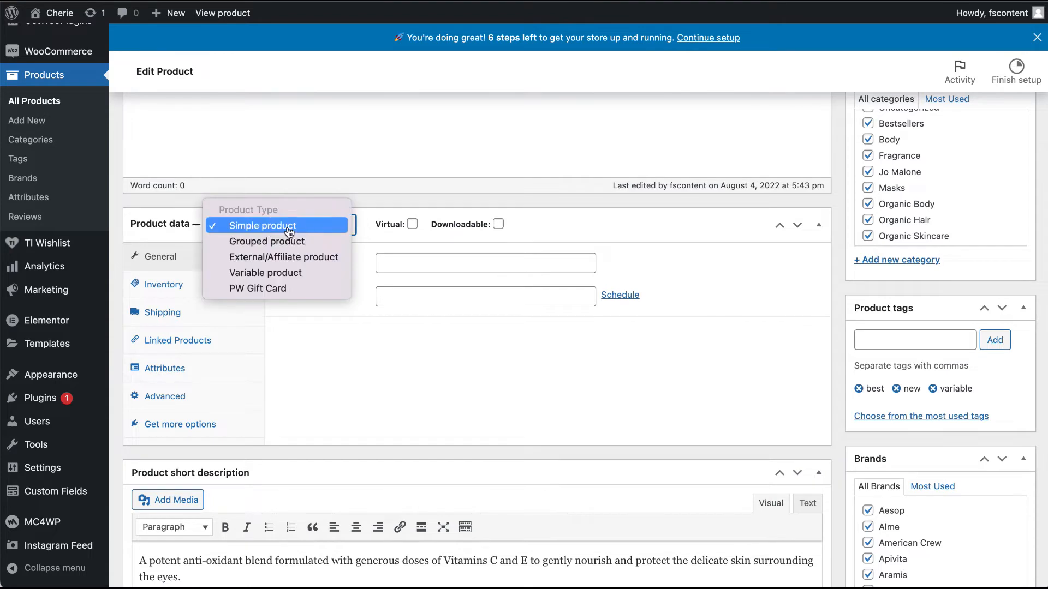
left_click(286, 273)
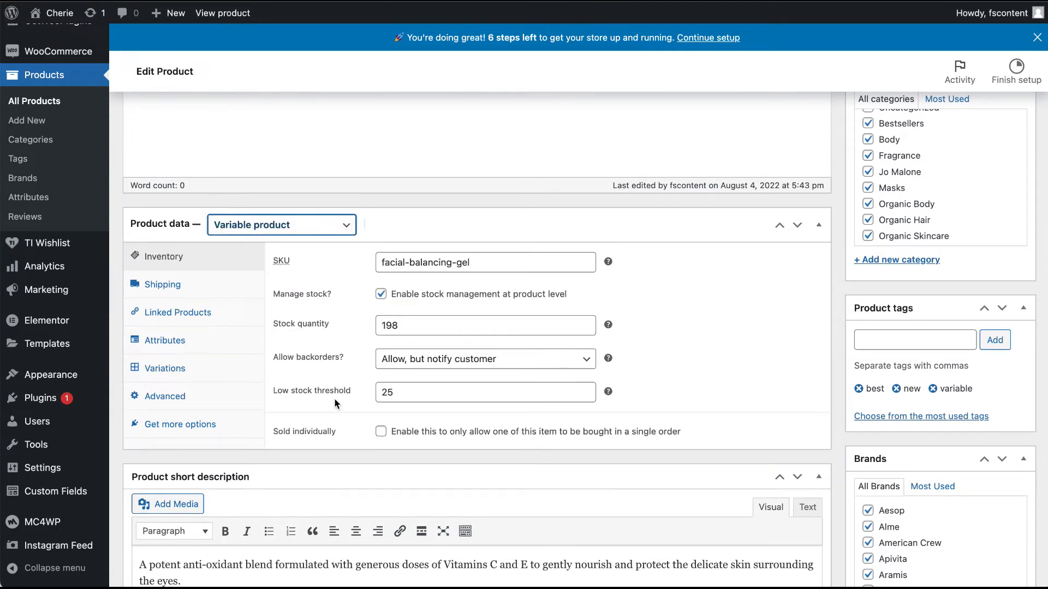
Review the product's stock quantity, shipping, linked products, attributes and variations in the product data.
scroll(323, 391, "down", 1)
left_click(316, 284)
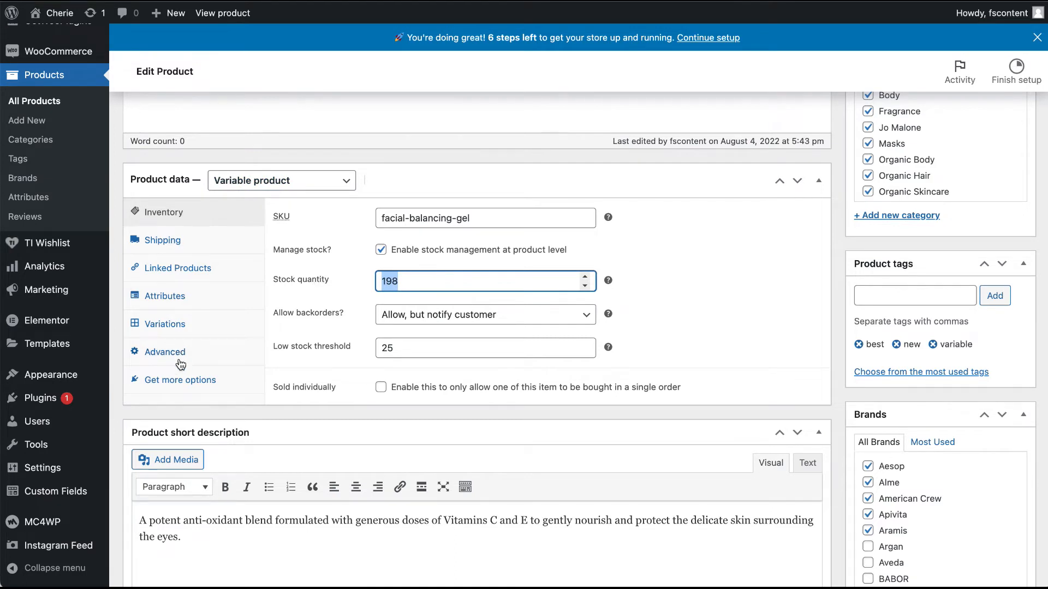
left_click(184, 247)
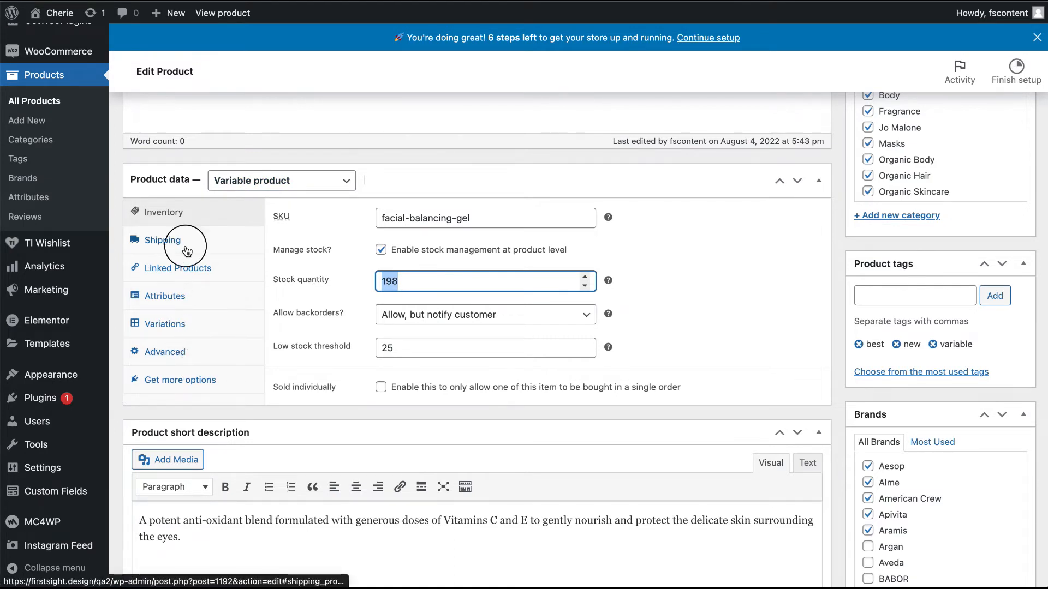
left_click(209, 265)
left_click(216, 293)
left_click(218, 324)
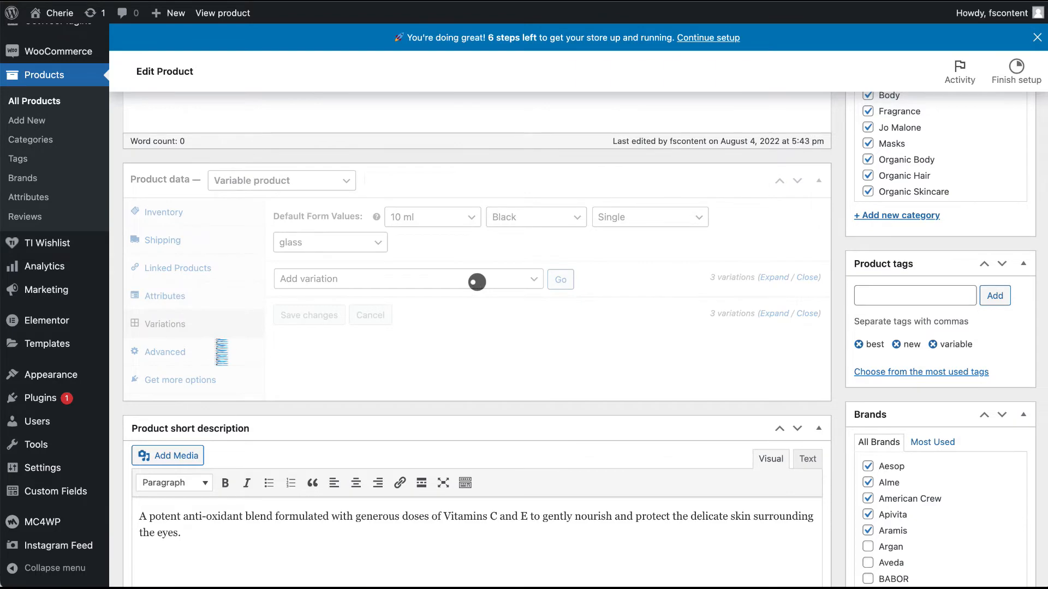
Compare the product short description in the editor with the description text on the live product page.
scroll(218, 347, "down", 1)
scroll(215, 342, "down", 3)
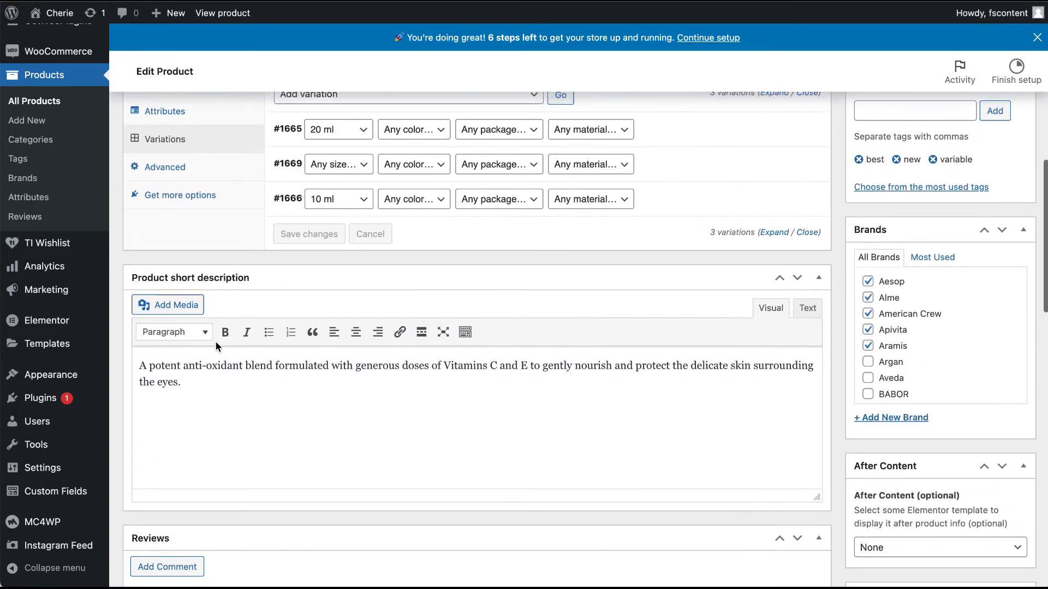
left_click_drag(216, 342, 132, 308)
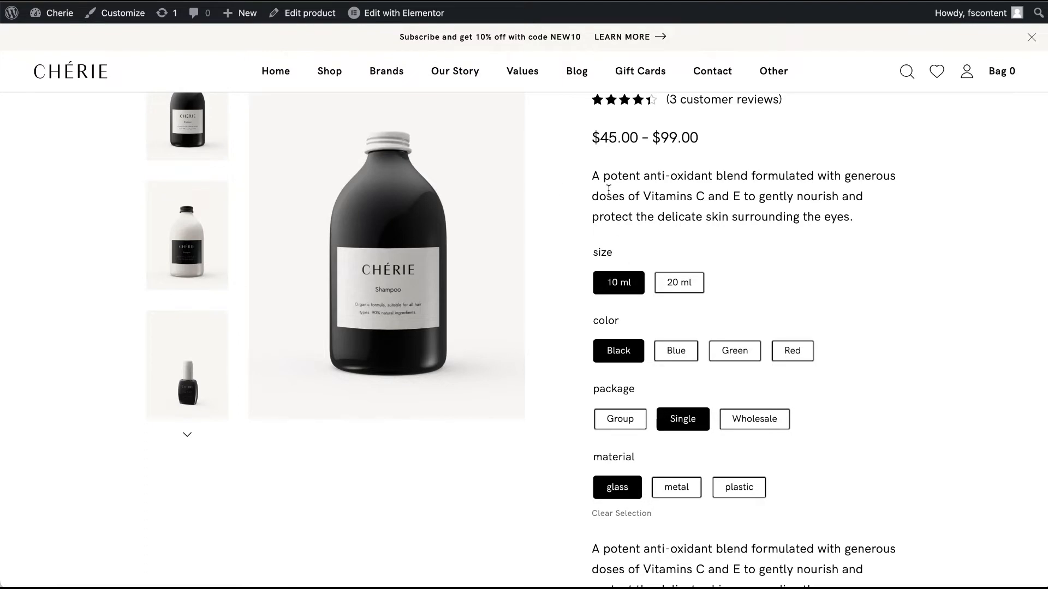
left_click_drag(593, 175, 851, 227)
scroll(852, 228, "down", 3)
mouse_move(277, 64)
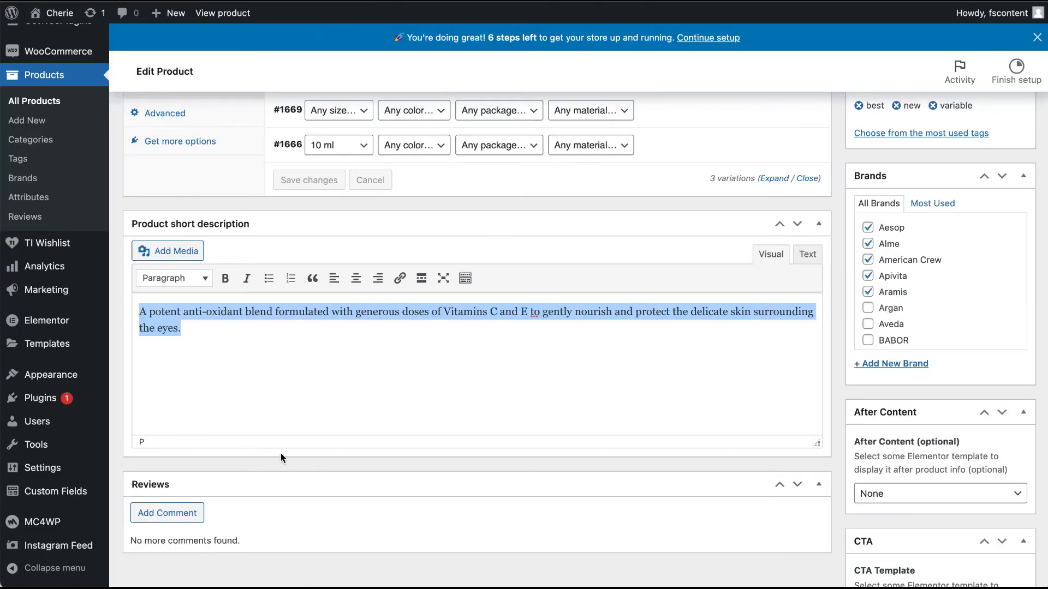
Look through the product editor and examine the assigned product categories, product tags and brands.
scroll(281, 453, "down", 3)
scroll(281, 453, "up", 5)
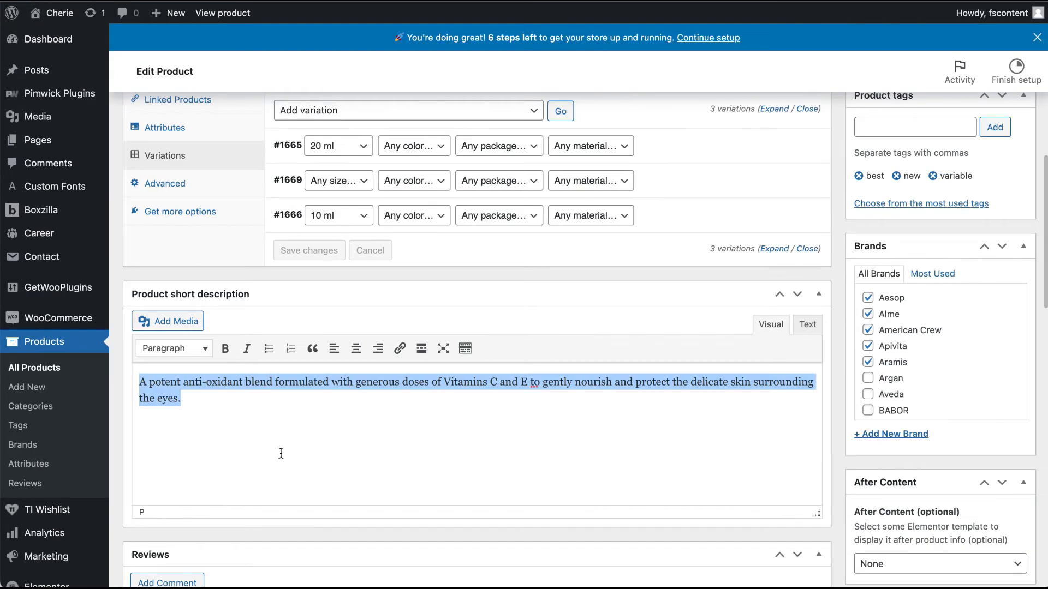
scroll(281, 453, "up", 10)
scroll(281, 453, "up", 2)
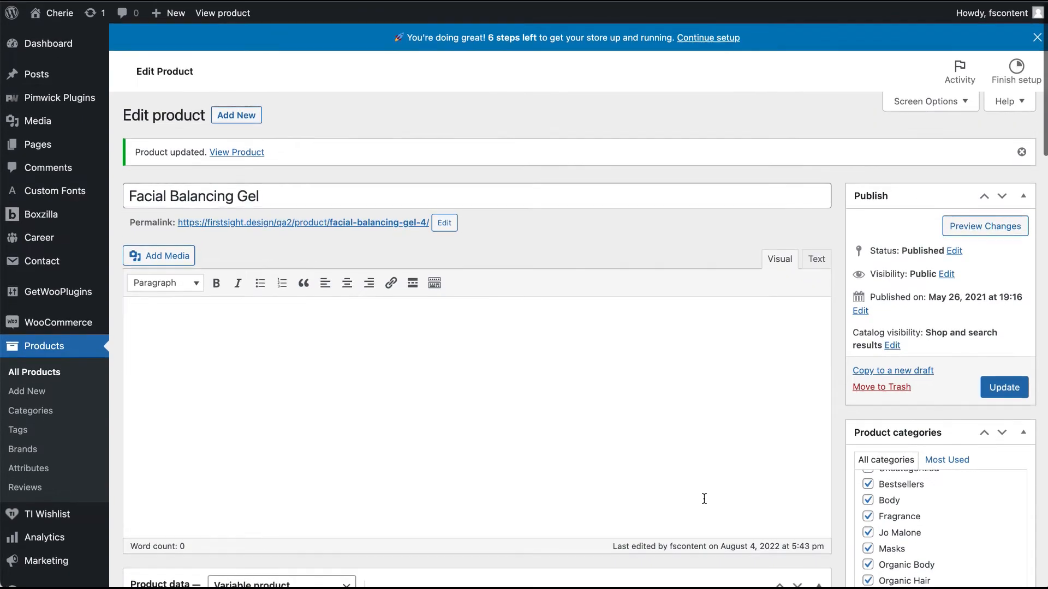
scroll(854, 422, "down", 3)
scroll(1037, 526, "down", 2)
scroll(968, 397, "up", 4)
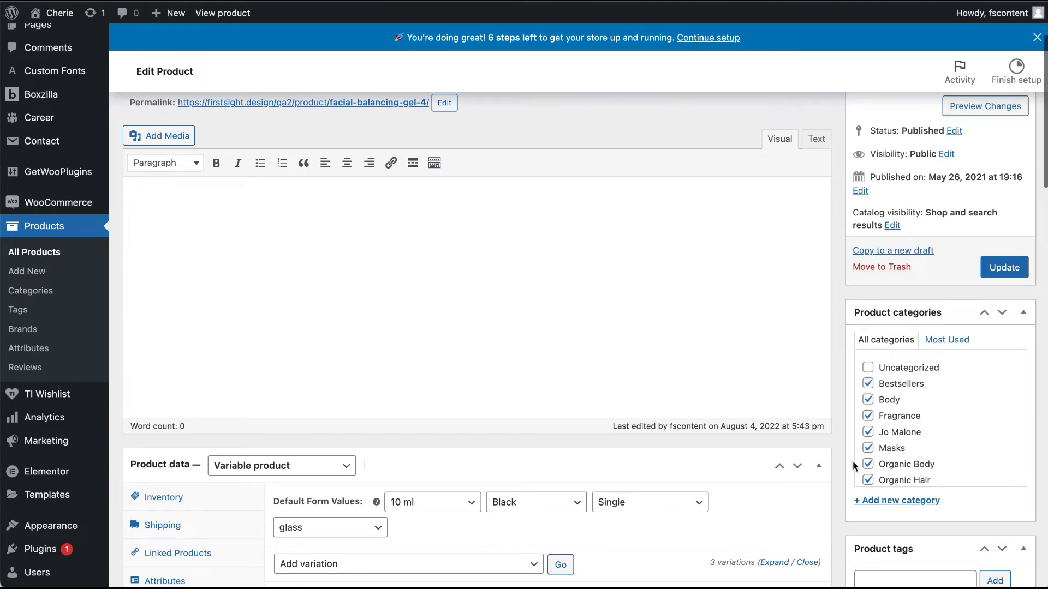
scroll(837, 464, "down", 3)
scroll(871, 465, "down", 5)
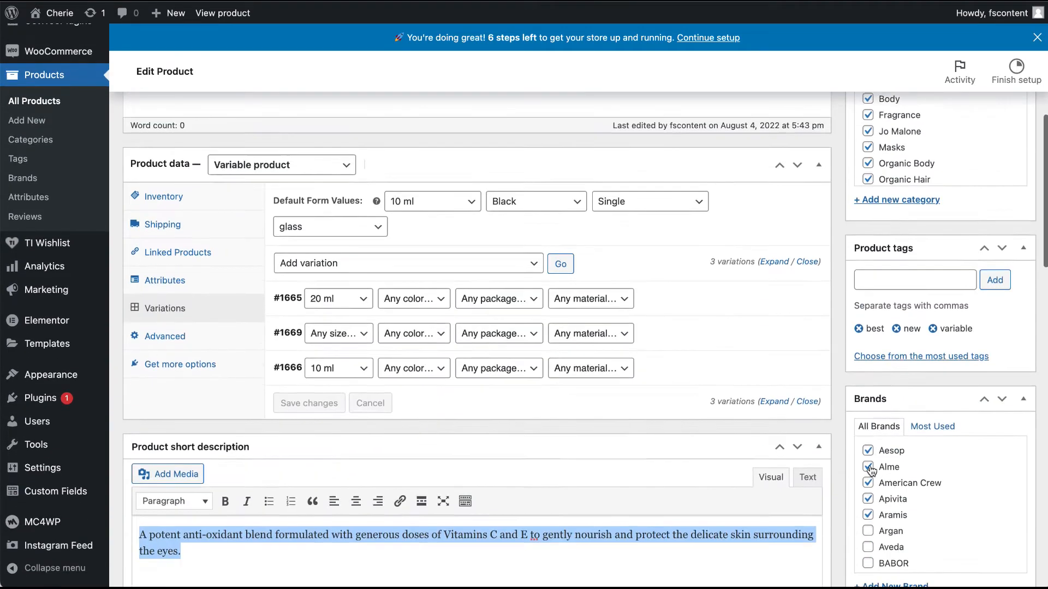
scroll(867, 373, "up", 4)
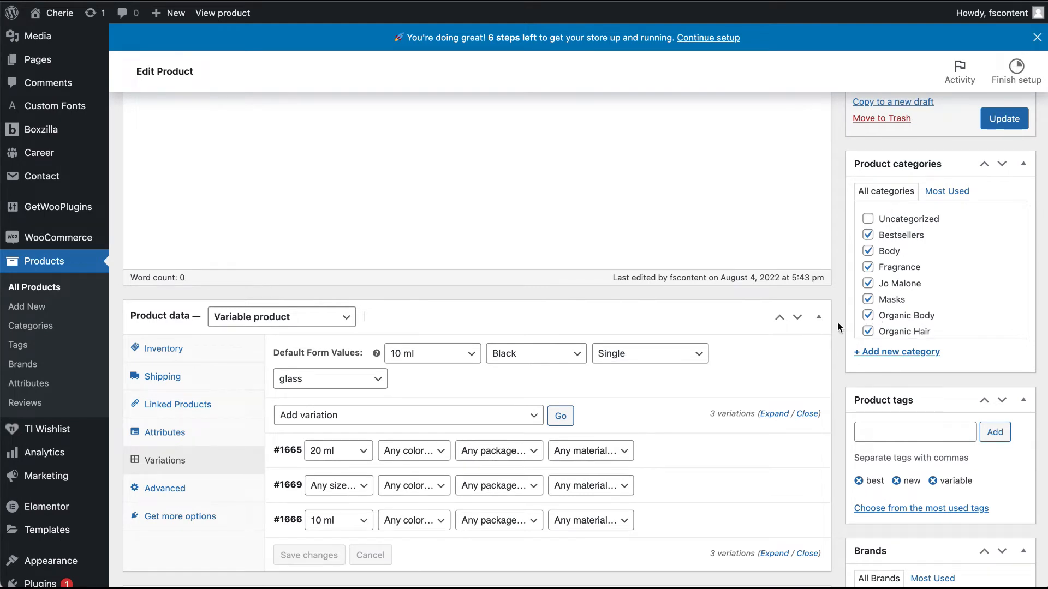
scroll(845, 417, "down", 1)
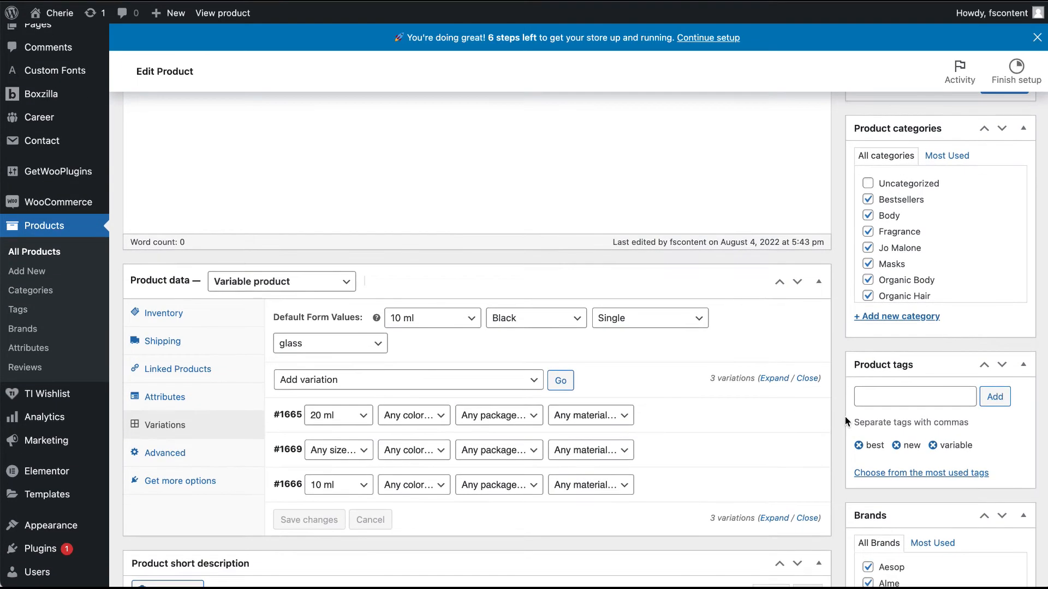
scroll(845, 417, "down", 2)
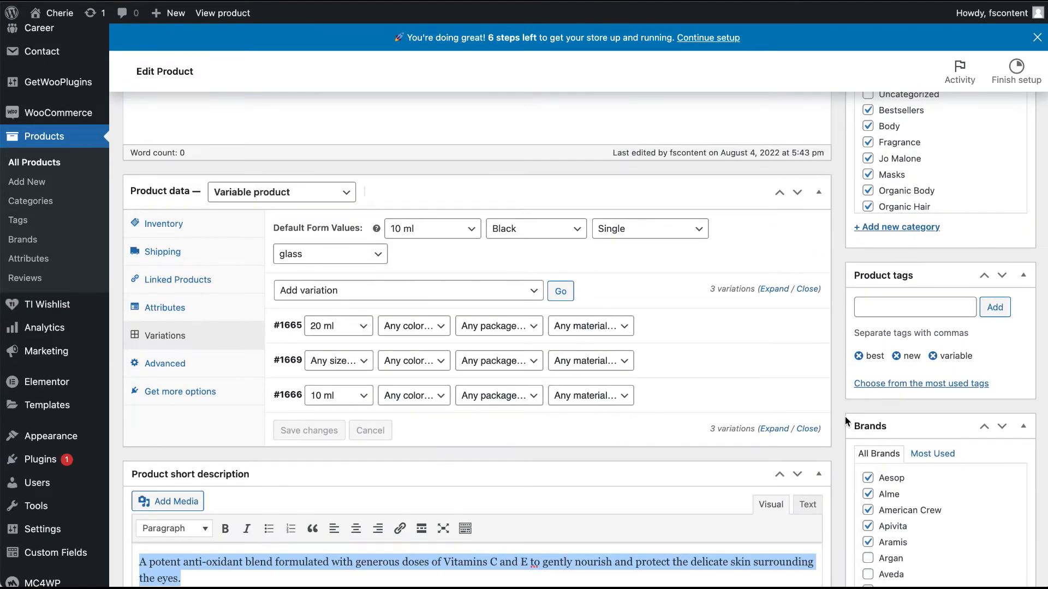
scroll(875, 498, "down", 1)
scroll(875, 498, "up", 1)
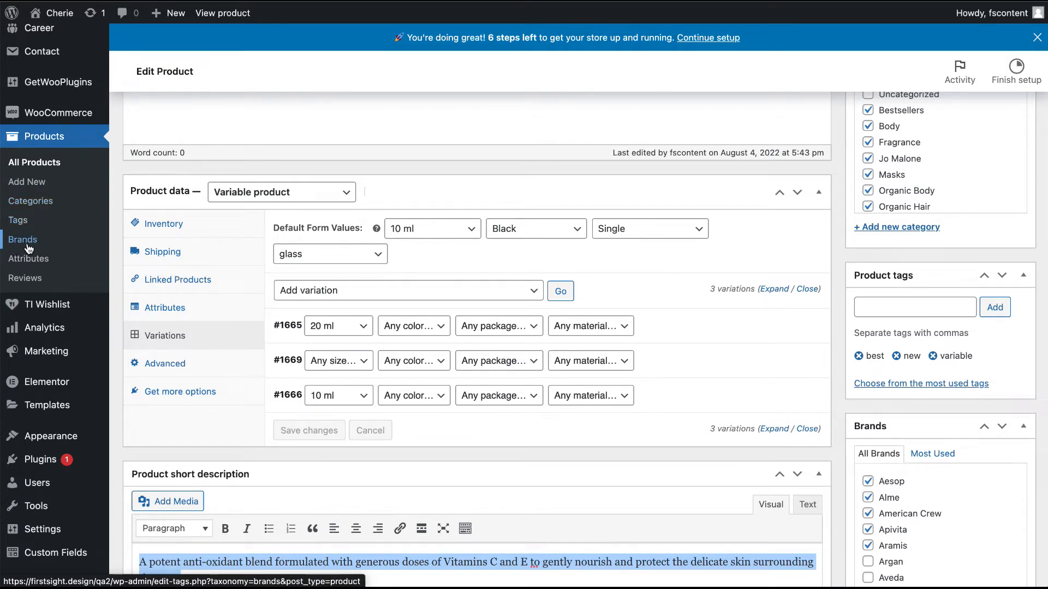
Open the product categories page in a separate tab and look over the existing categories.
right_click(38, 203)
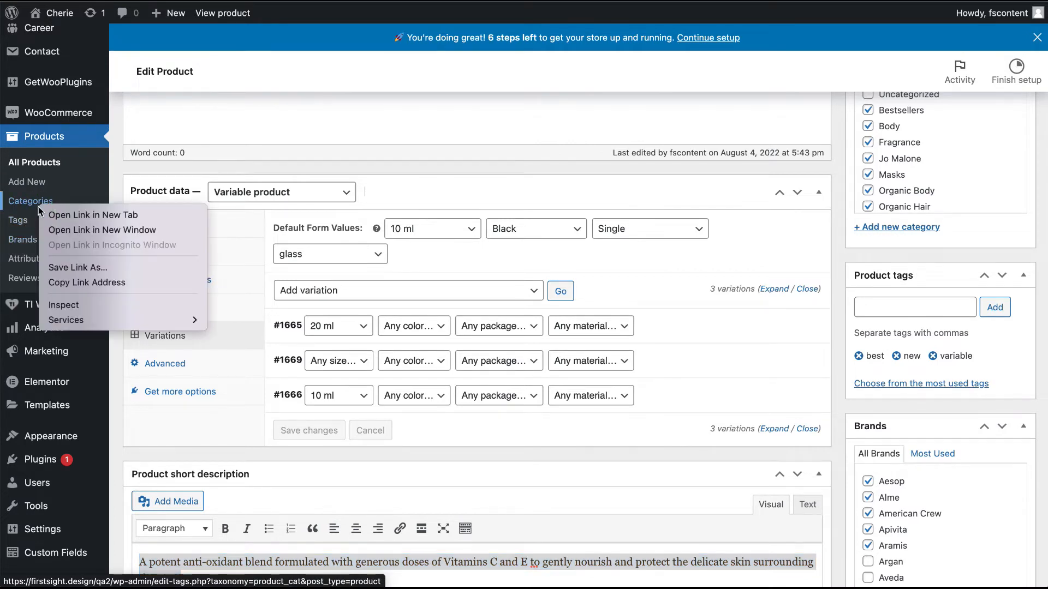
left_click(59, 217)
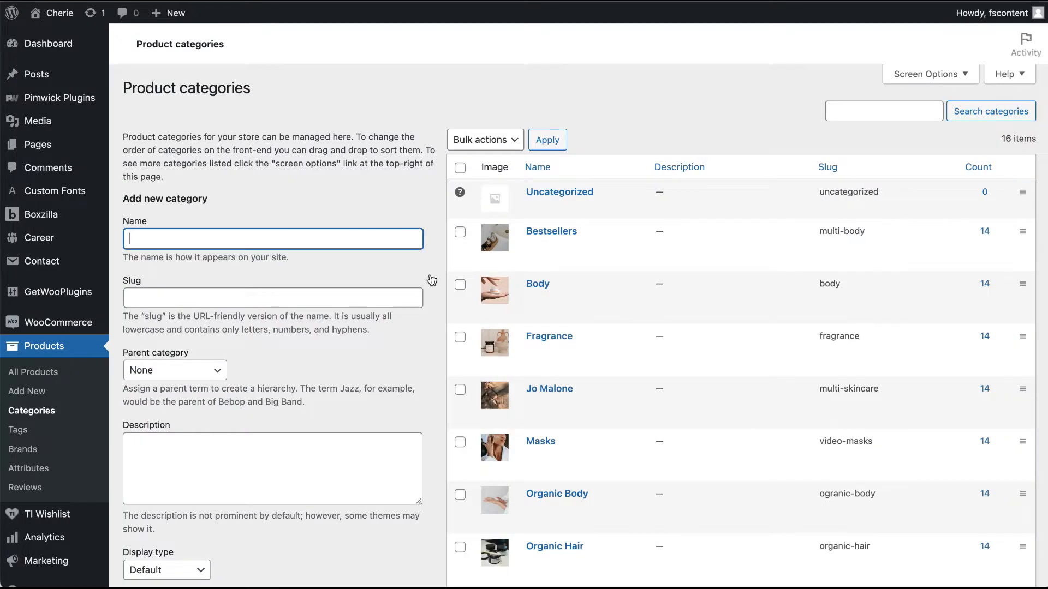
left_click(261, 100)
scroll(435, 242, "down", 5)
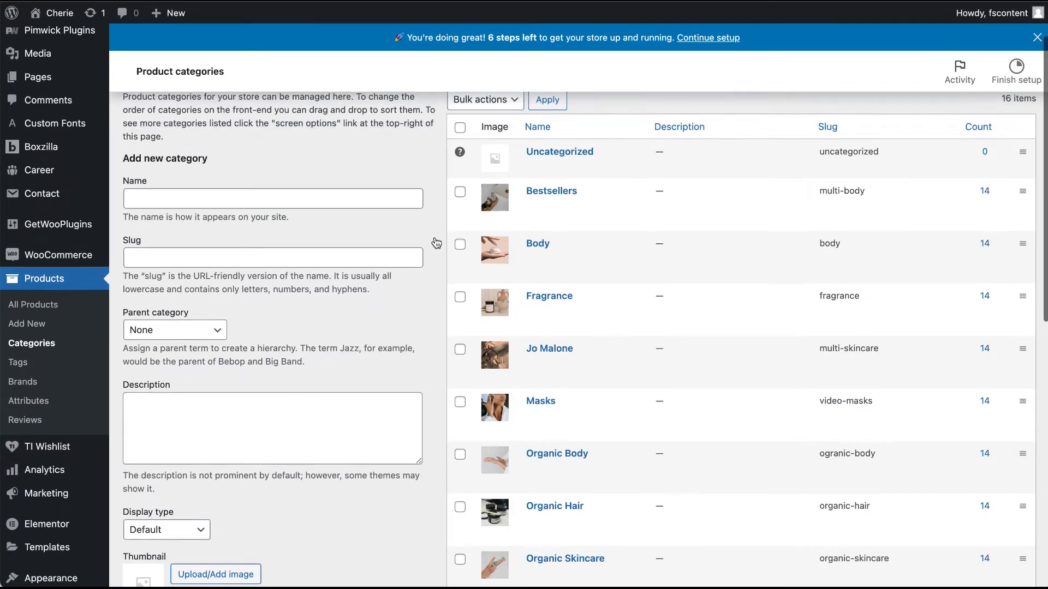
scroll(609, 516, "up", 5)
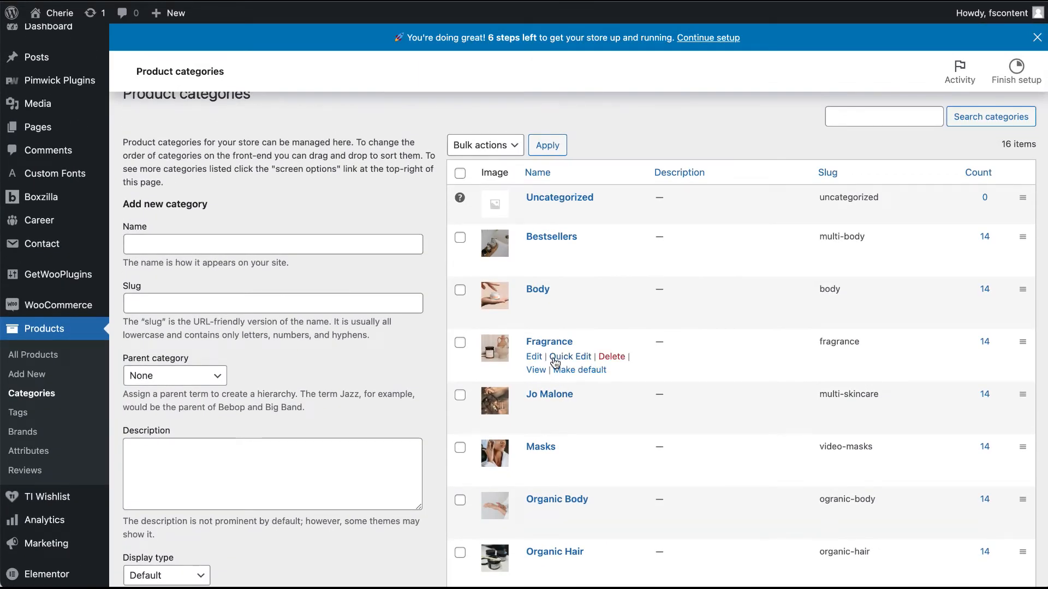
Add a new product category named New Category Test, leaving the other fields at their defaults.
left_click(304, 239)
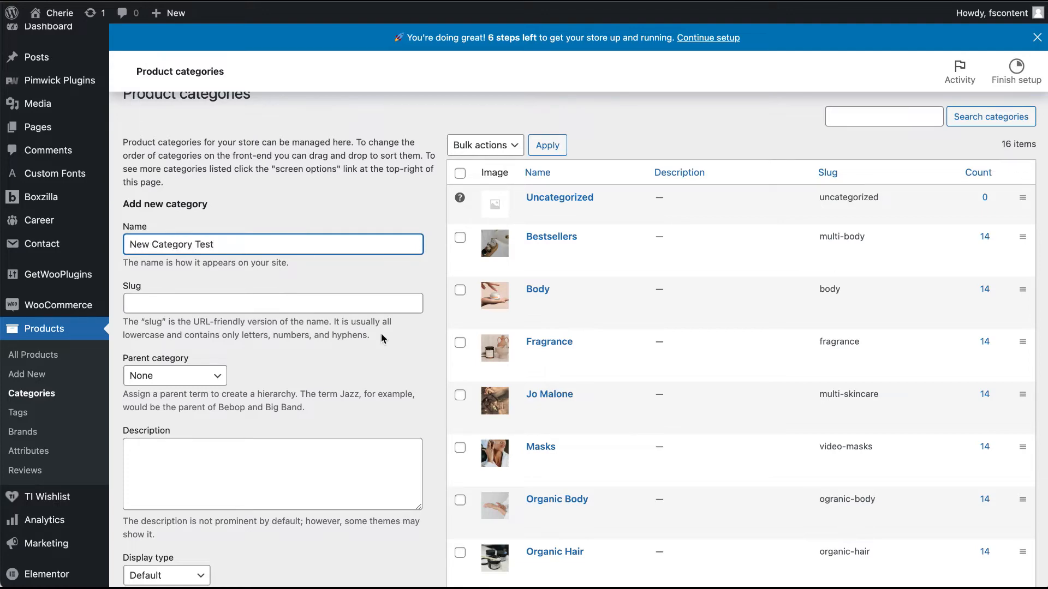
scroll(381, 339, "down", 1)
scroll(312, 464, "down", 1)
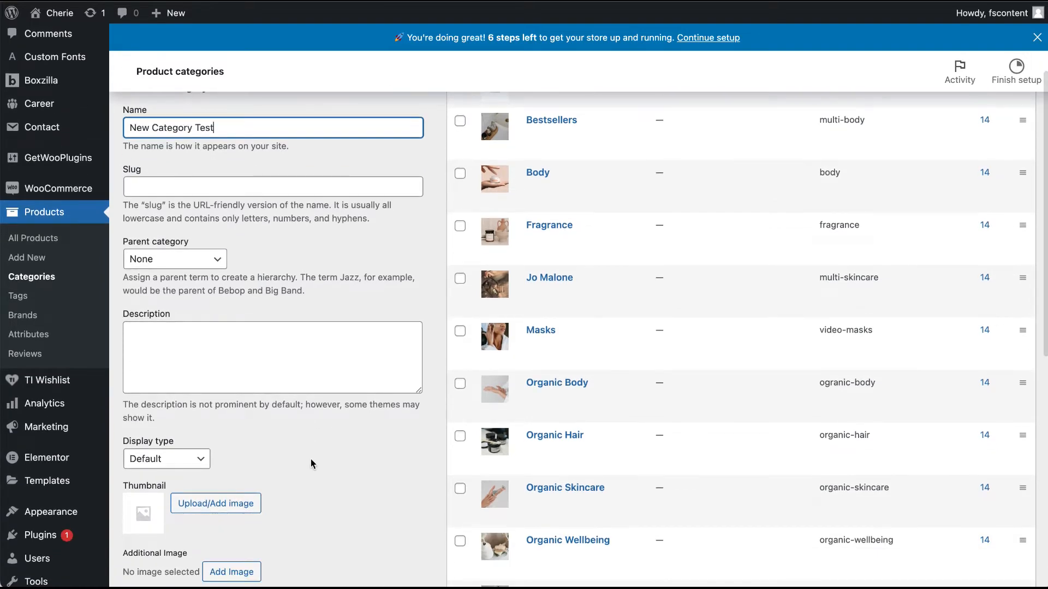
scroll(153, 492, "down", 2)
scroll(274, 517, "down", 2)
left_click(181, 491)
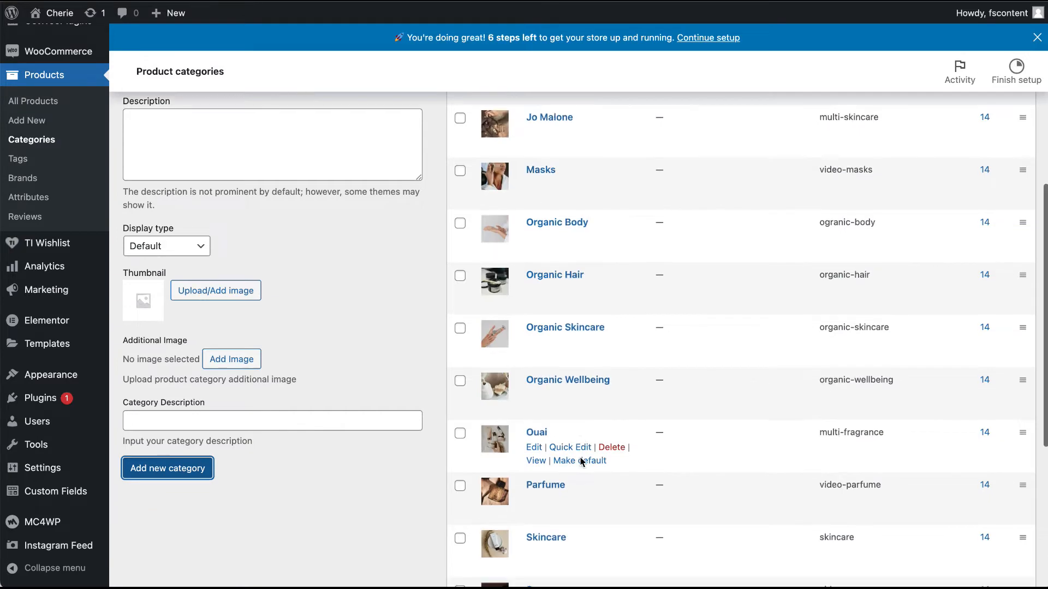
Look over the product category list and return to the Facial Balancing Gel product editor.
scroll(582, 463, "down", 6)
scroll(583, 463, "up", 13)
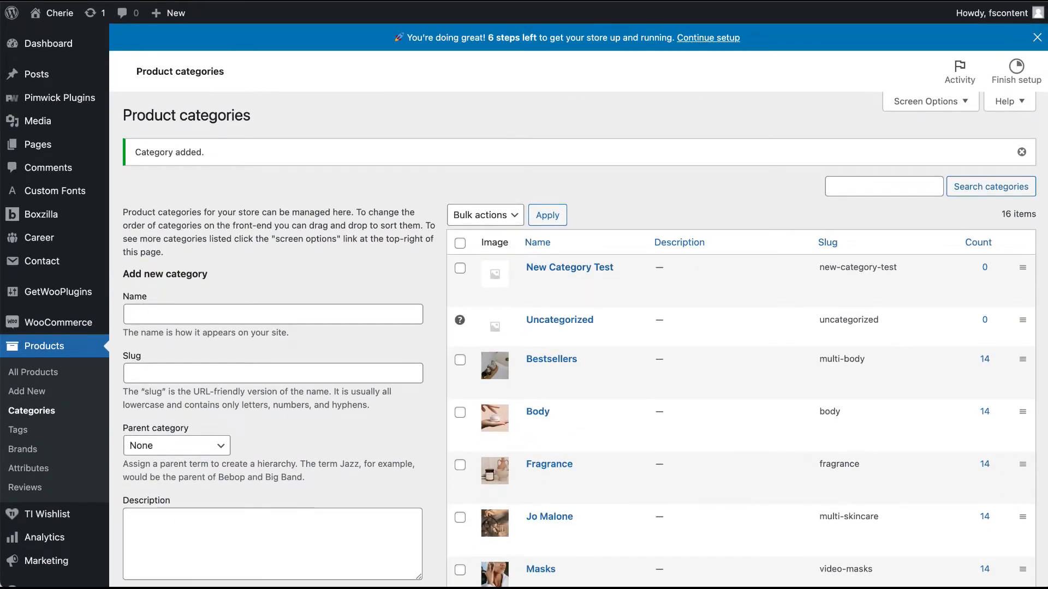
key("ctrl+shift+Tab")
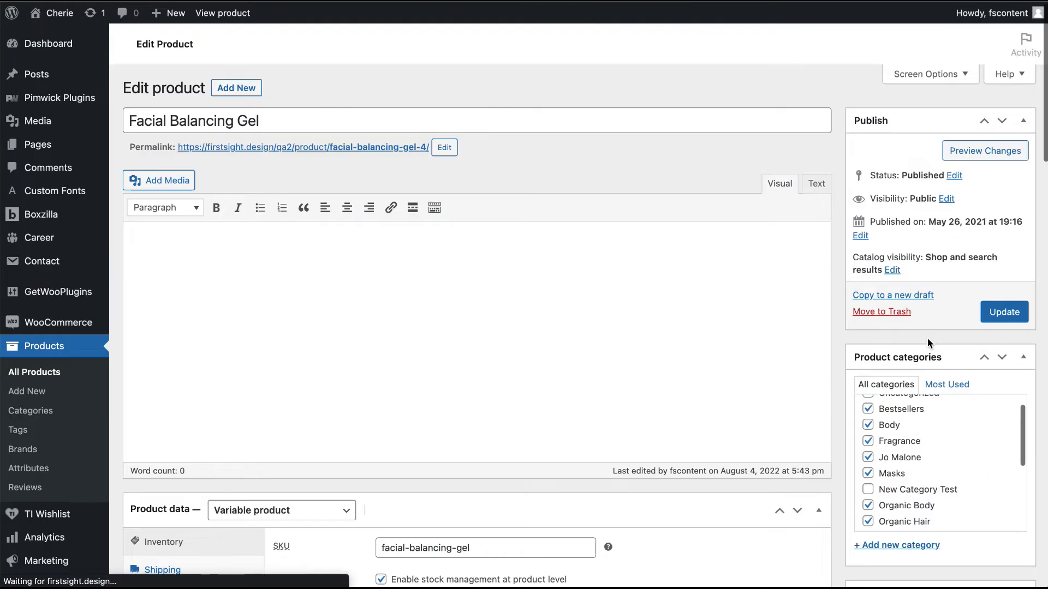
Look through the product's categories, tags, brands and short description down to the Product Labels and Video Product Settings.
scroll(928, 339, "down", 2)
scroll(931, 366, "down", 5)
scroll(931, 365, "down", 3)
scroll(941, 289, "up", 3)
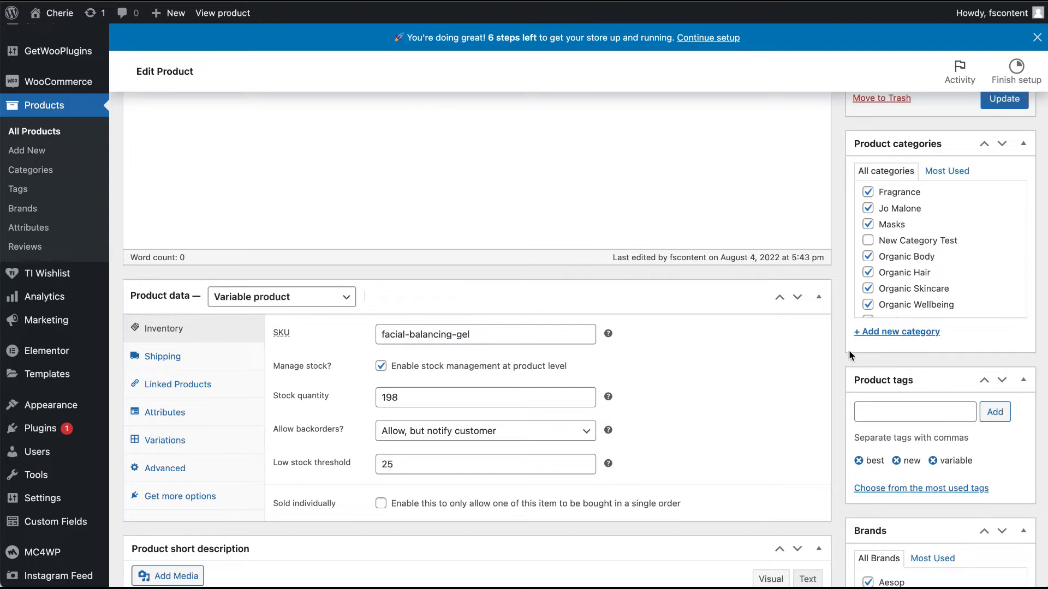
scroll(846, 355, "down", 2)
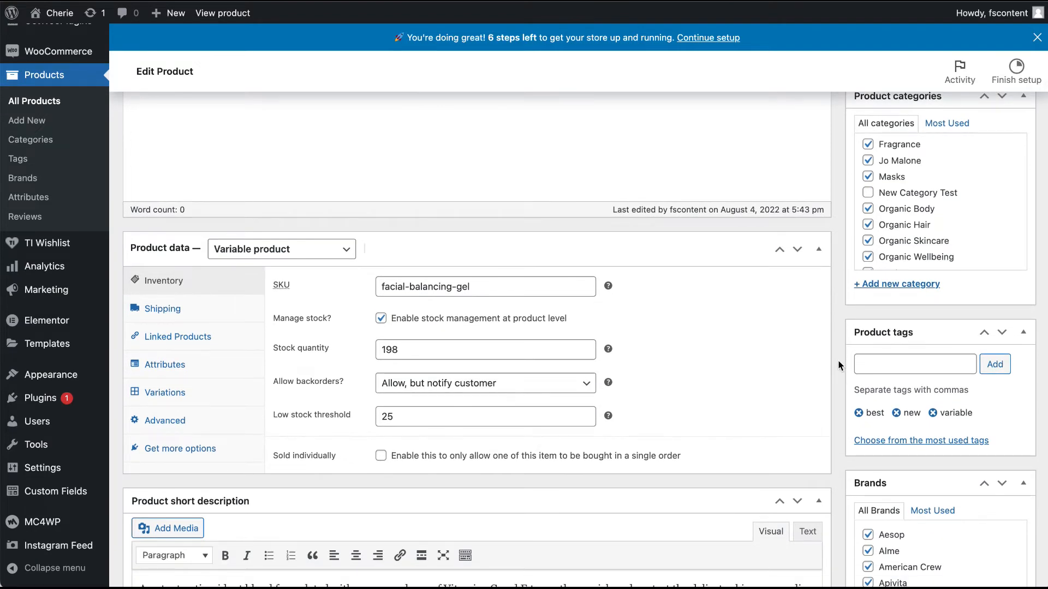
scroll(841, 366, "down", 3)
scroll(843, 450, "down", 4)
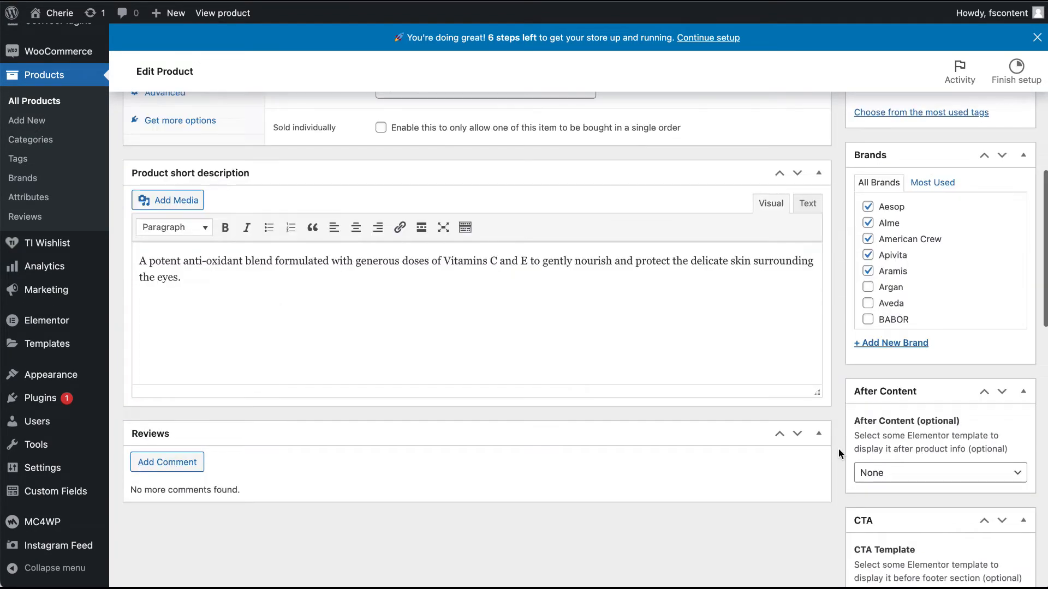
scroll(843, 388, "down", 10)
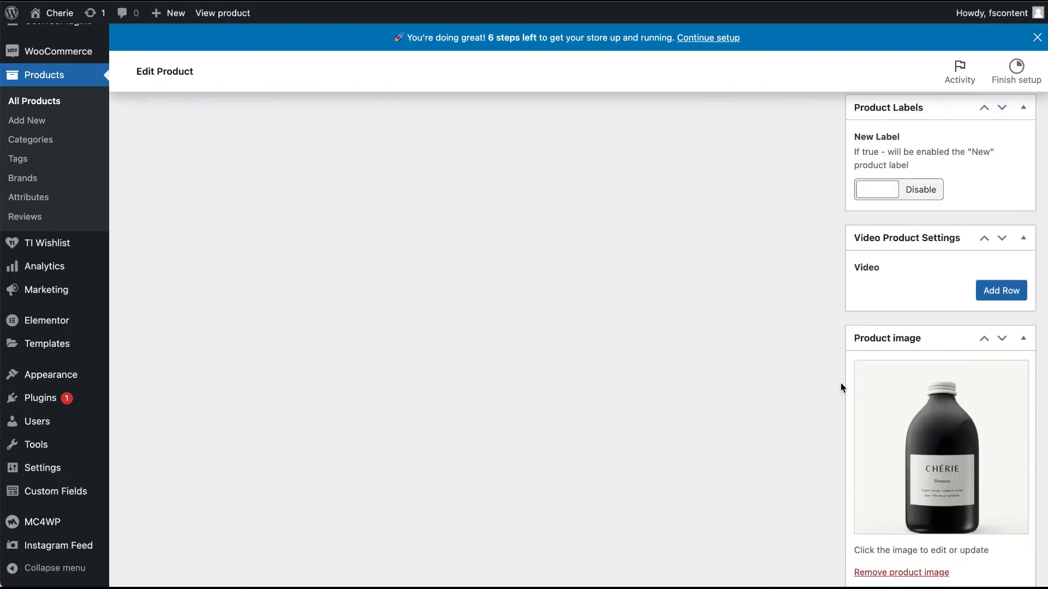
scroll(881, 156, "up", 1)
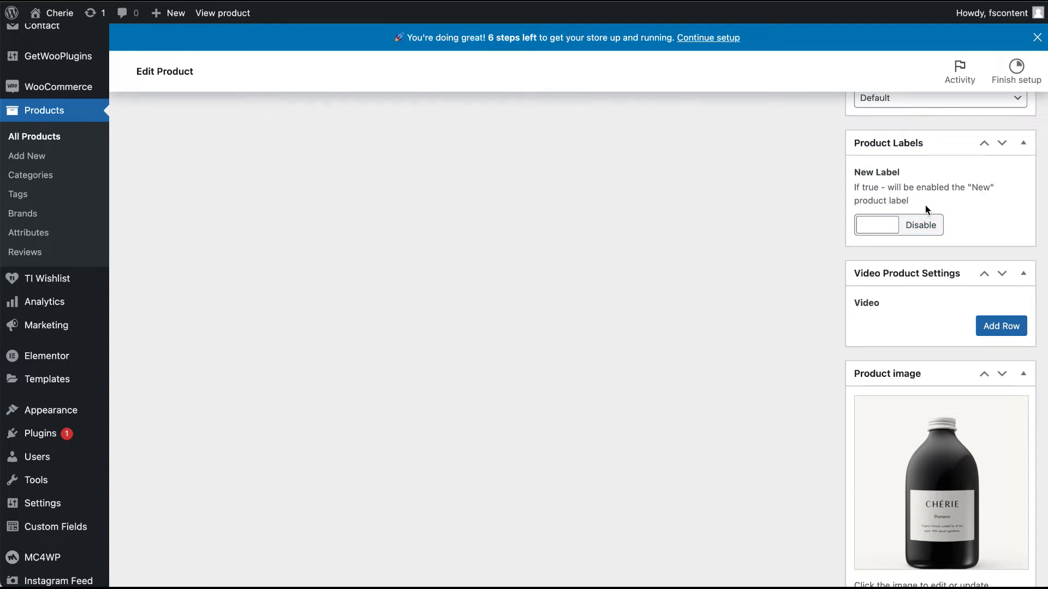
scroll(971, 210, "up", 1)
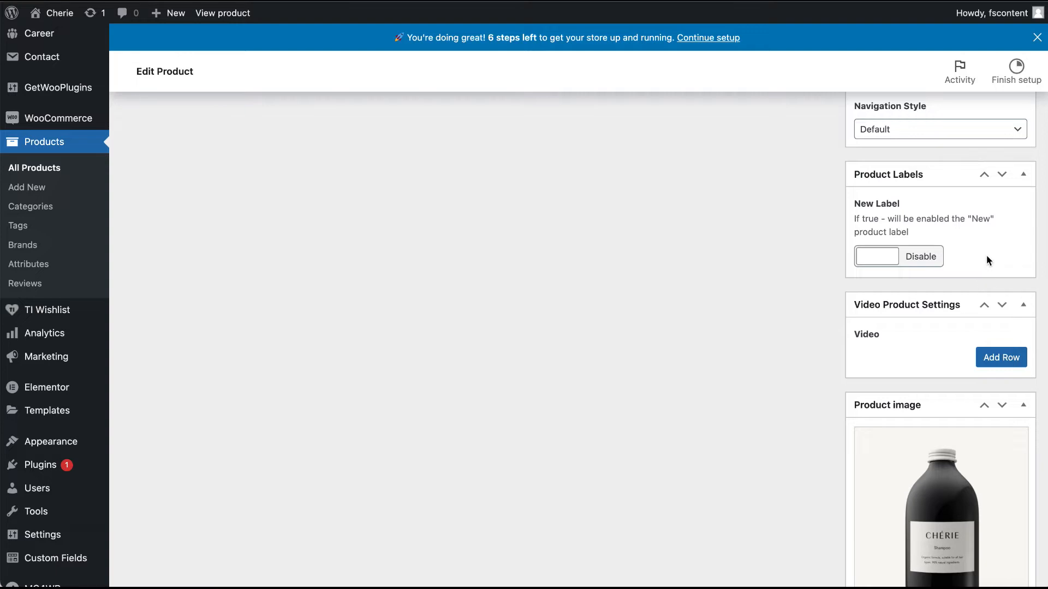
Switch the product's New Label on and back off.
left_click(919, 263)
left_click(886, 263)
Add a video row in the Video Product Settings, open the media library for its HTML video file and close it without a selection.
scroll(933, 407, "down", 3)
scroll(933, 407, "down", 1)
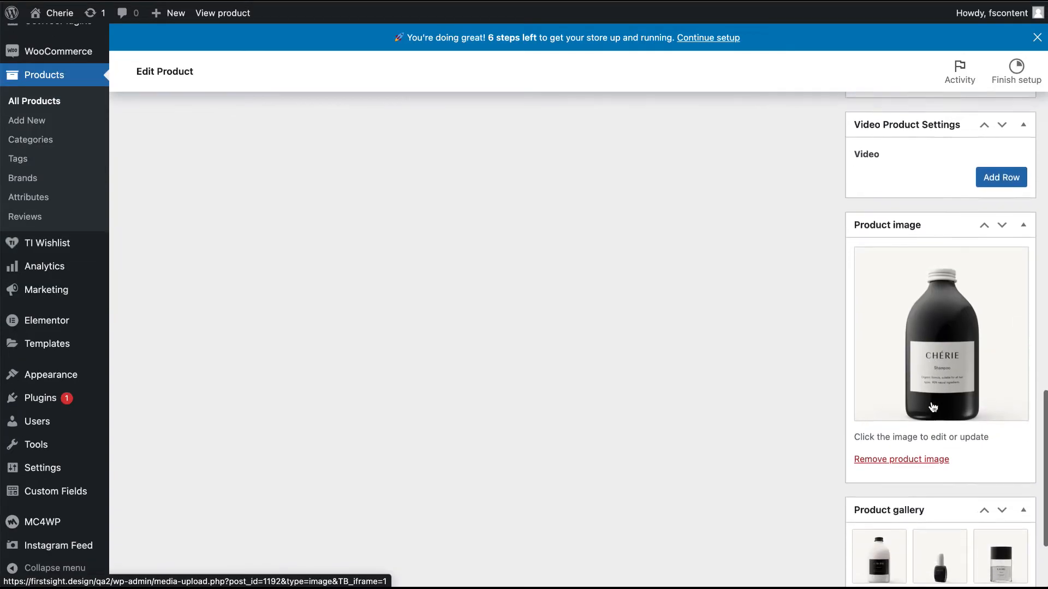
left_click(991, 177)
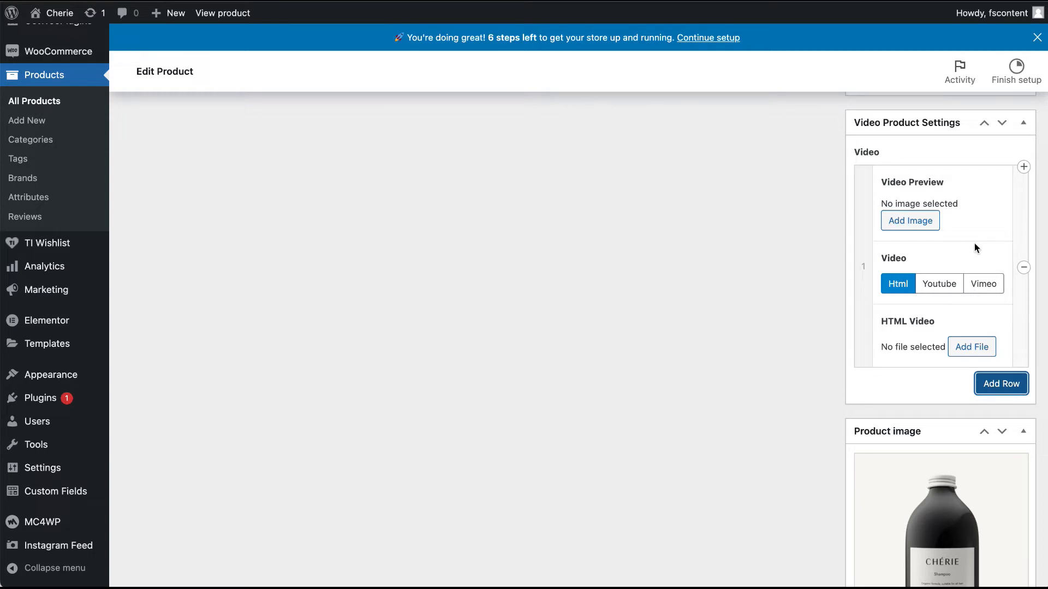
scroll(967, 200, "down", 3)
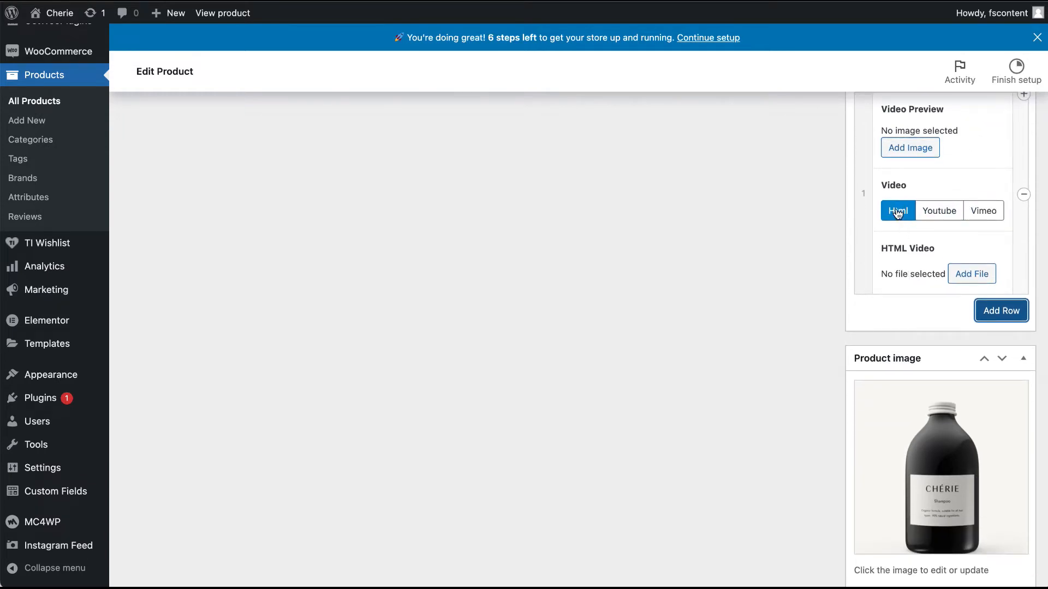
left_click(970, 274)
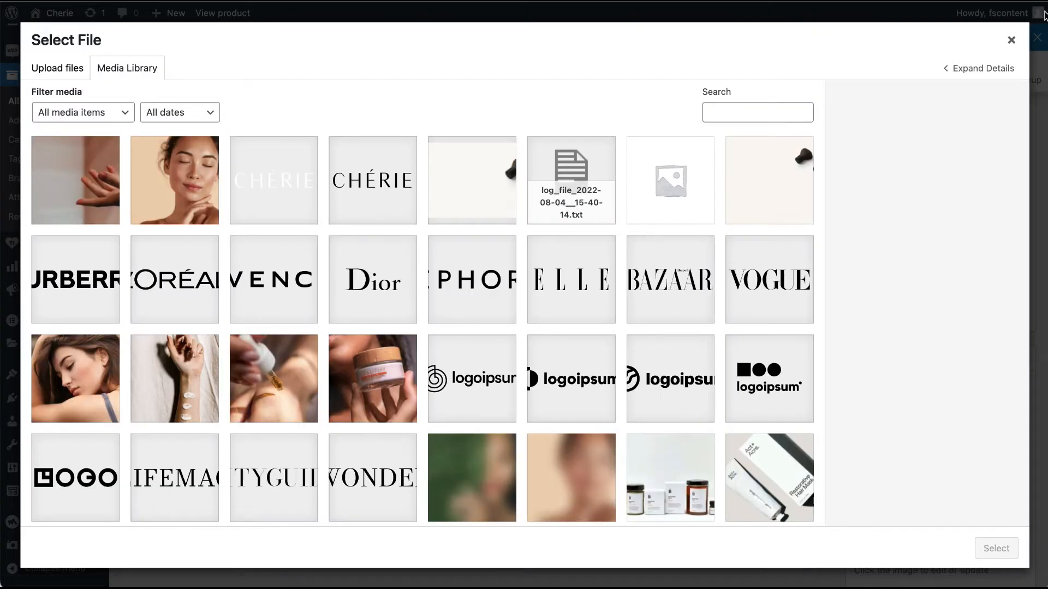
left_click(1012, 40)
Try the YouTube source for the video row, switch it to Vimeo, and collapse the Video Product Settings.
left_click(929, 215)
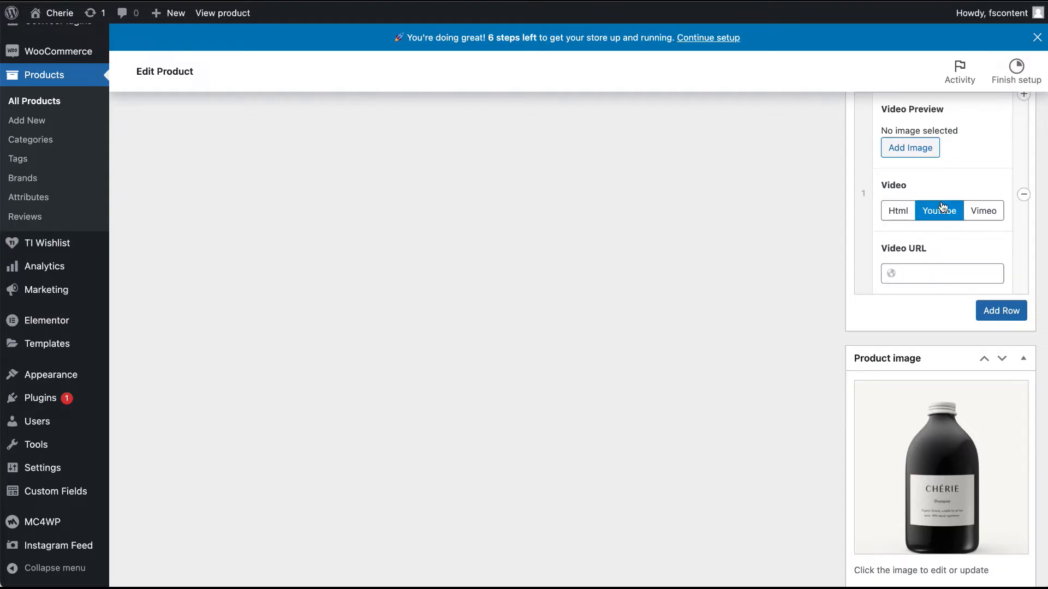
left_click(980, 222)
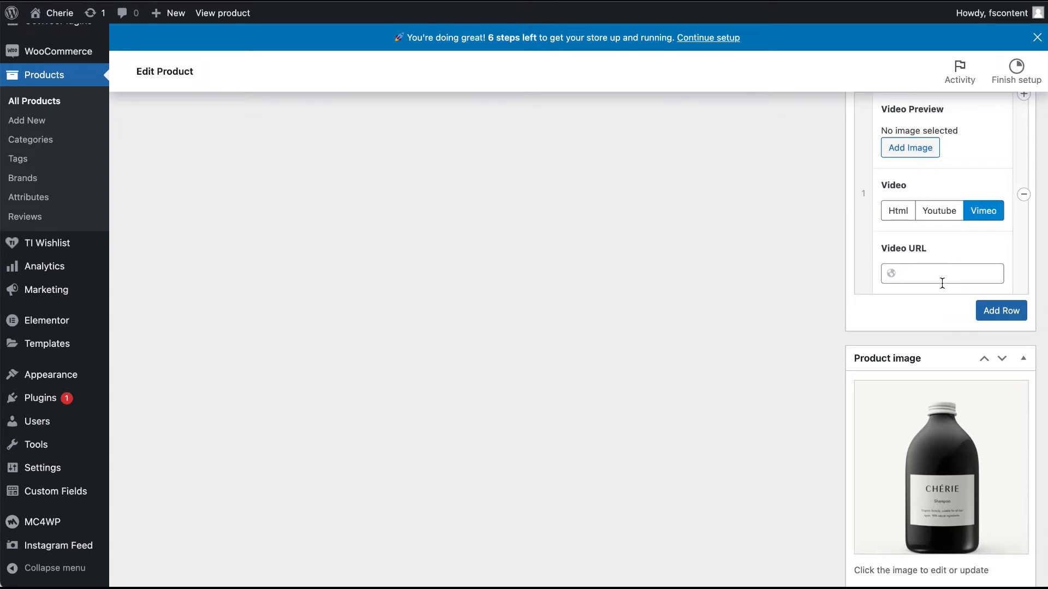
left_click(918, 278)
scroll(932, 288, "up", 2)
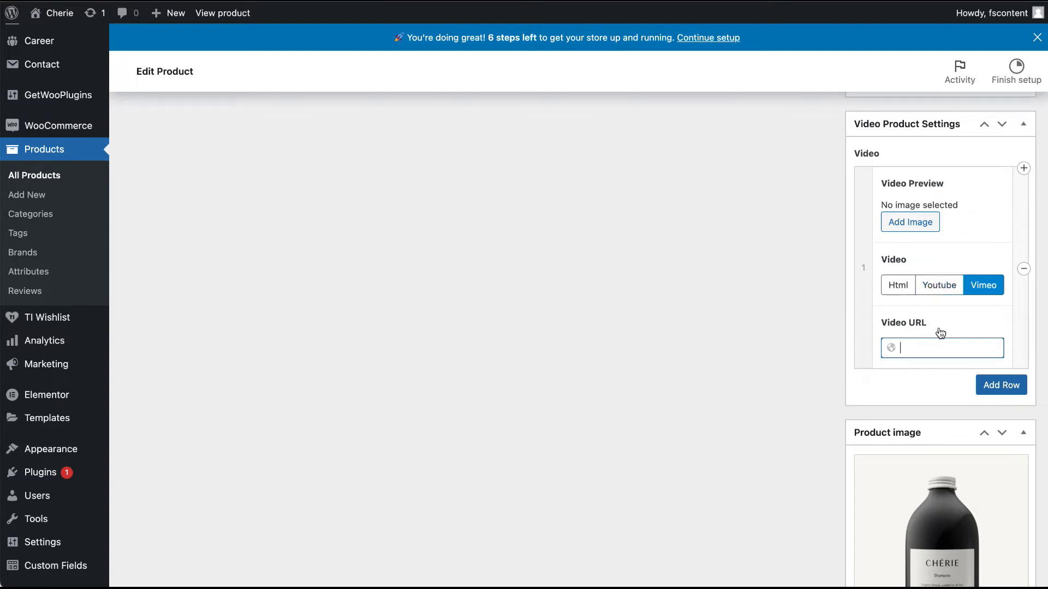
left_click(1024, 124)
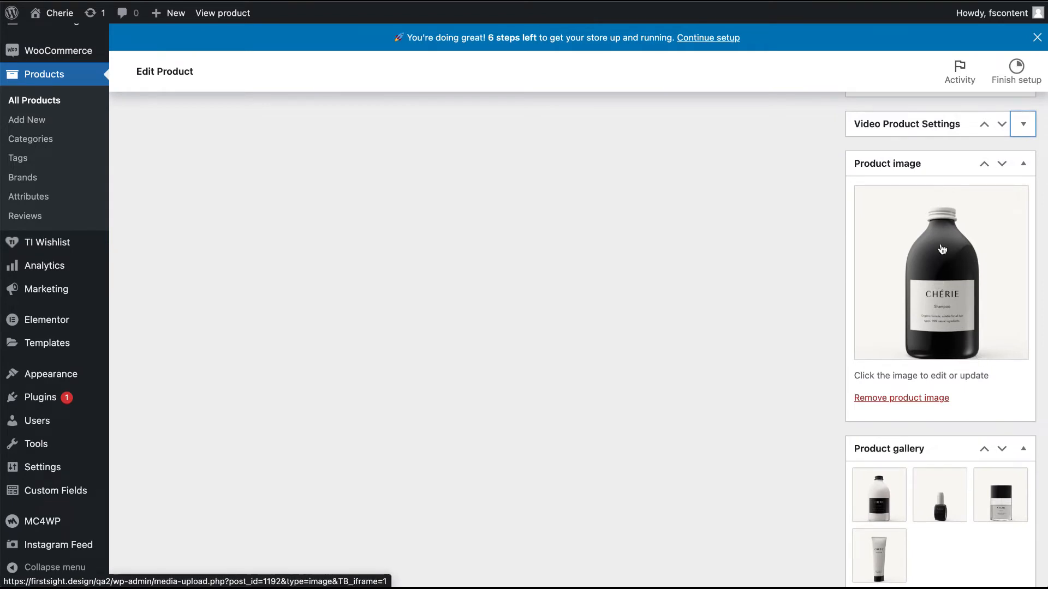
Examine the product image's attachment details, including its pixel dimensions, in the media library and close it without changing the image.
scroll(900, 458, "down", 1)
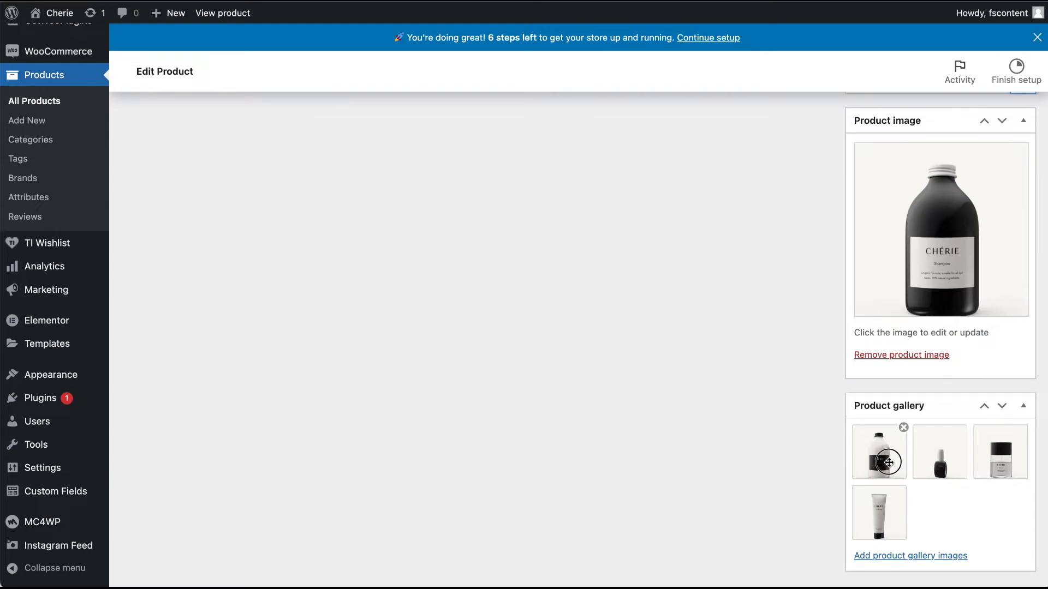
left_click(930, 243)
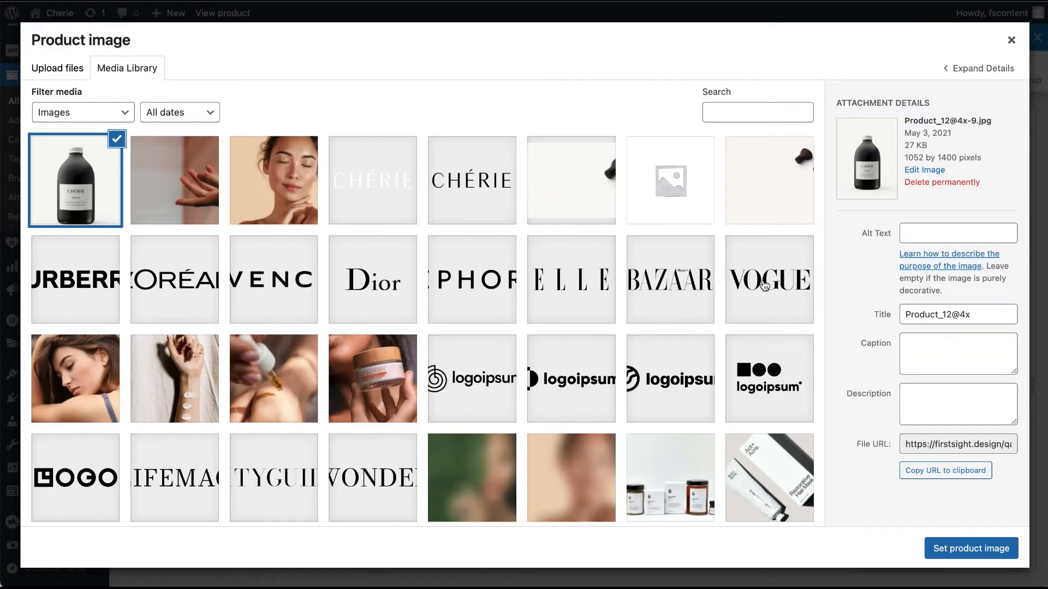
left_click_drag(985, 158, 905, 157)
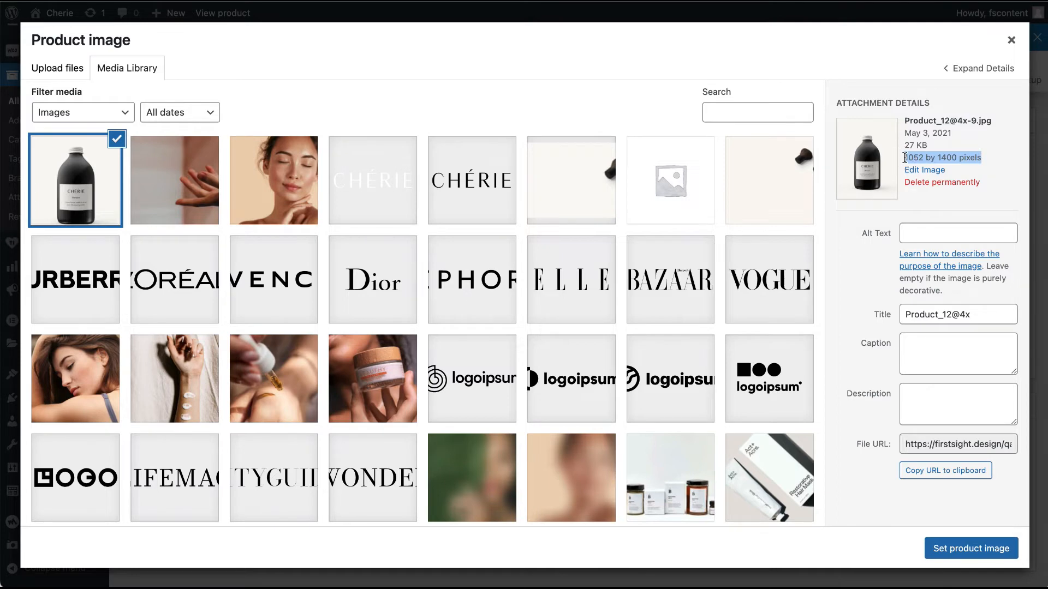
left_click(934, 158)
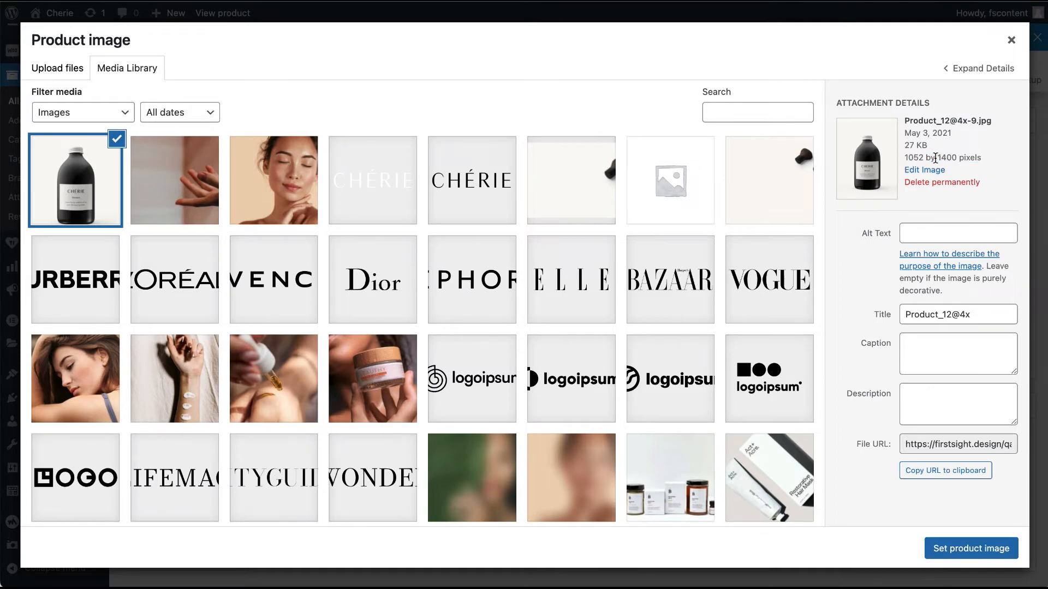
left_click_drag(992, 162, 904, 120)
left_click(1011, 40)
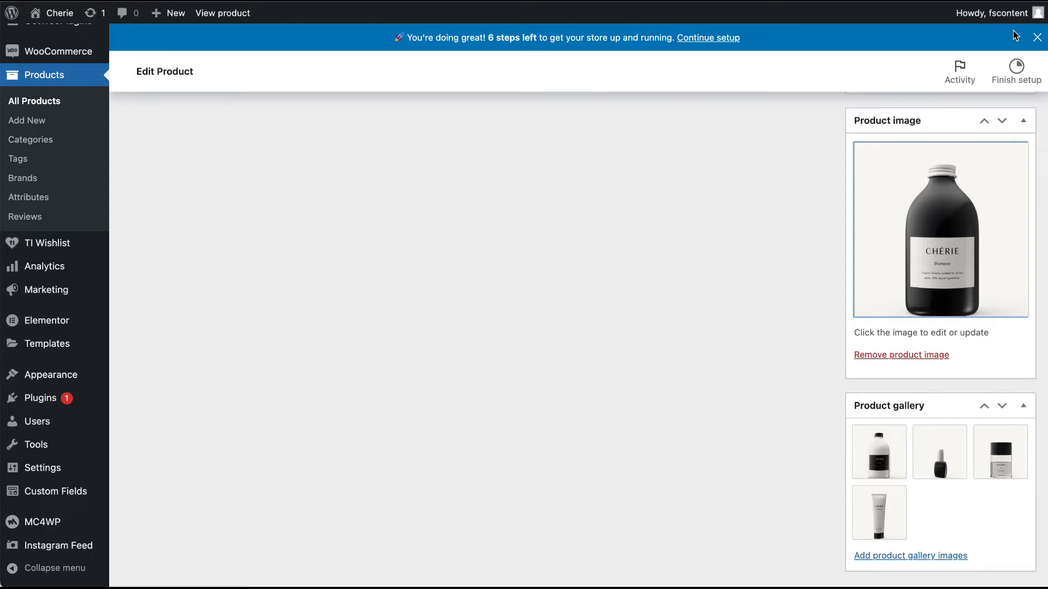
scroll(951, 310, "down", 1)
scroll(623, 341, "up", 10)
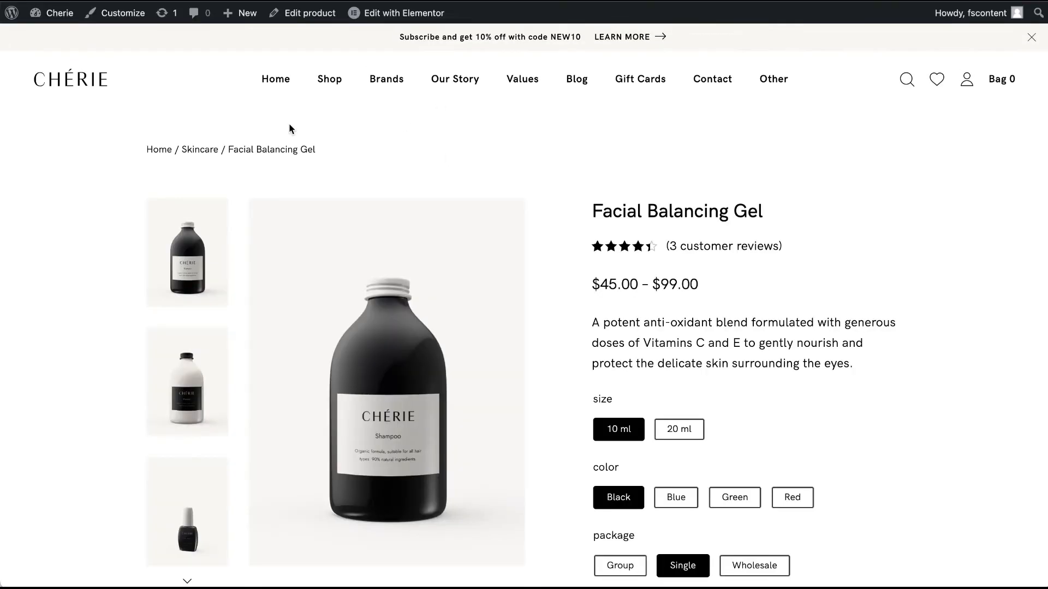
mouse_move(213, 8)
type("https://firstsight.design/qa2/shop")
key("Return")
scroll(543, 392, "down", 10)
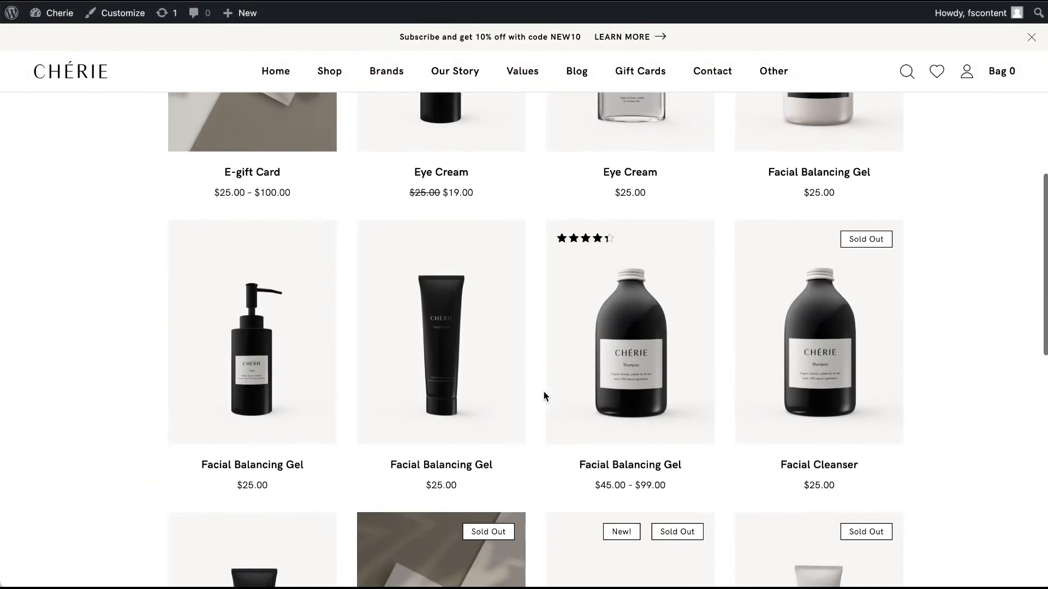
scroll(543, 391, "down", 9)
scroll(543, 392, "up", 1)
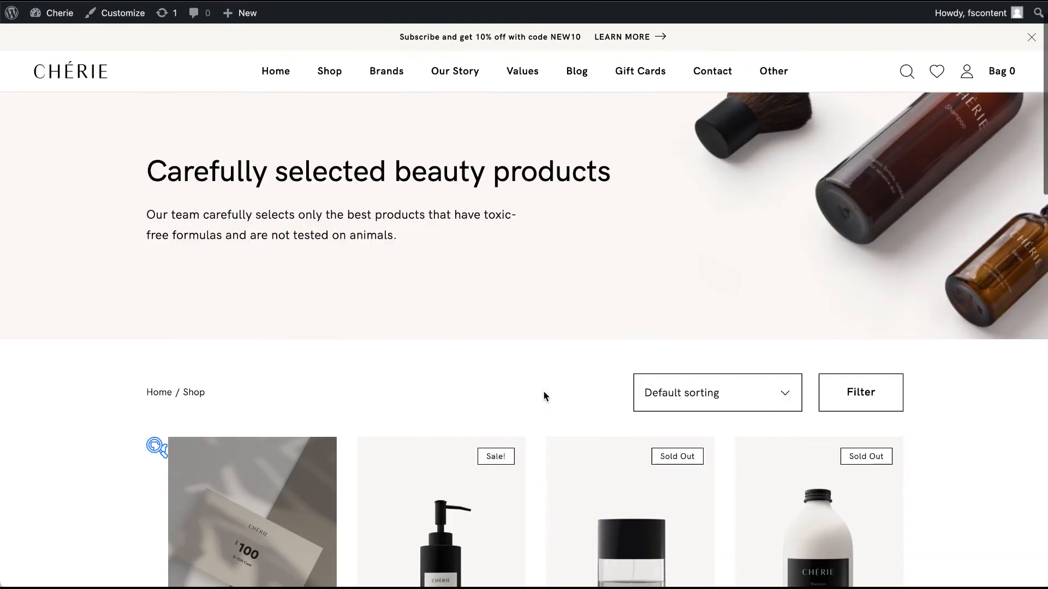
scroll(544, 391, "down", 15)
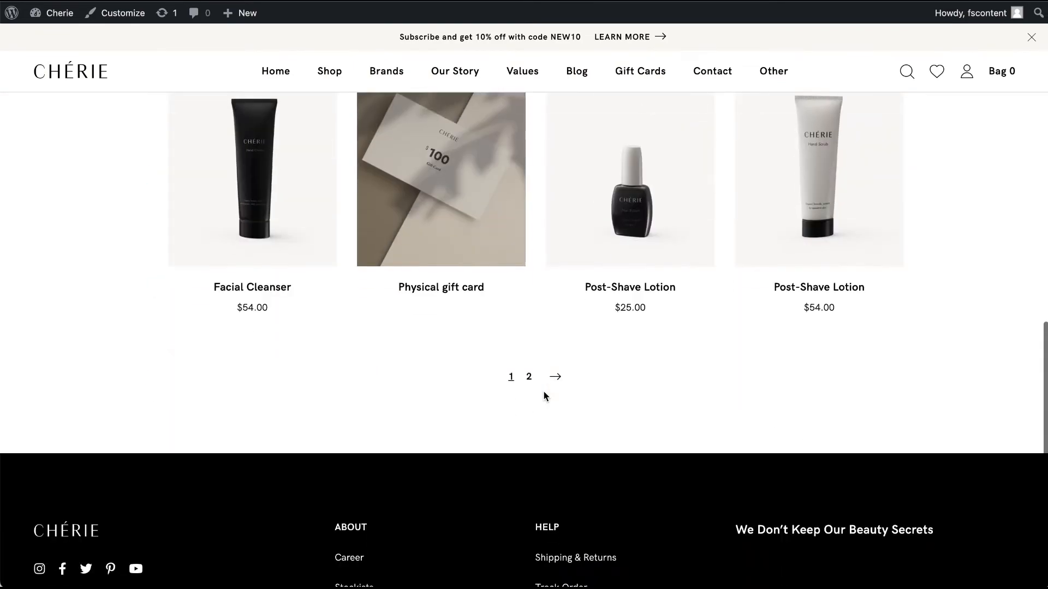
scroll(543, 391, "up", 10)
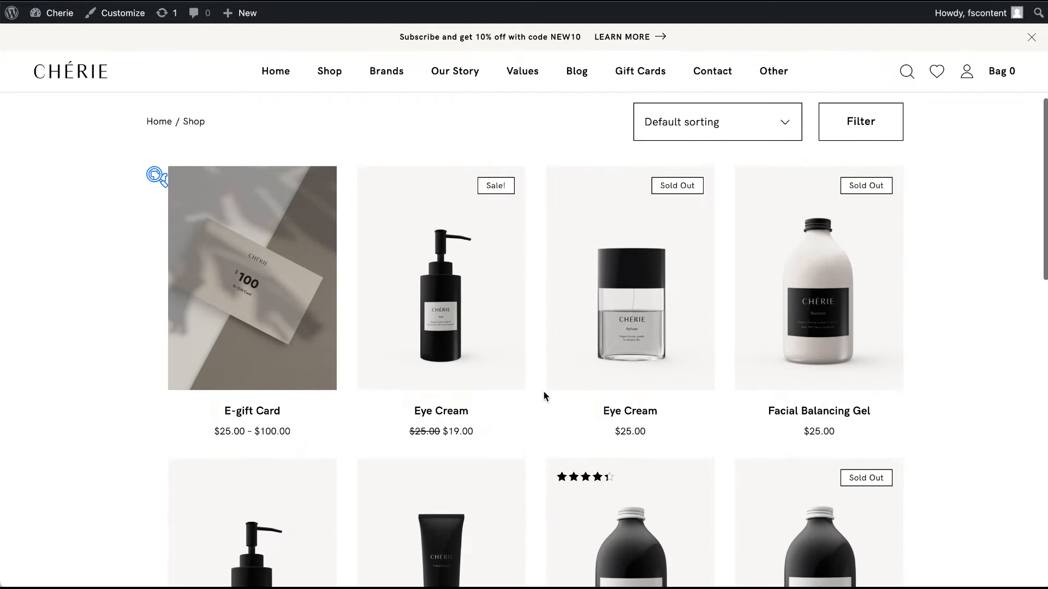
scroll(543, 391, "up", 6)
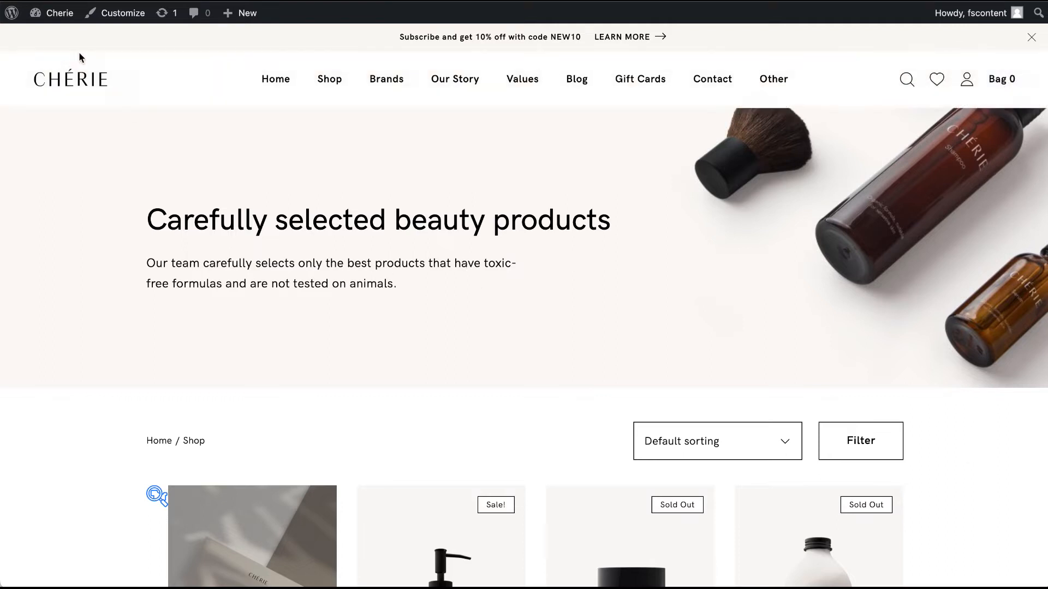
Open the WooCommerce settings from the site dashboard and look over the general options.
left_click(54, 21)
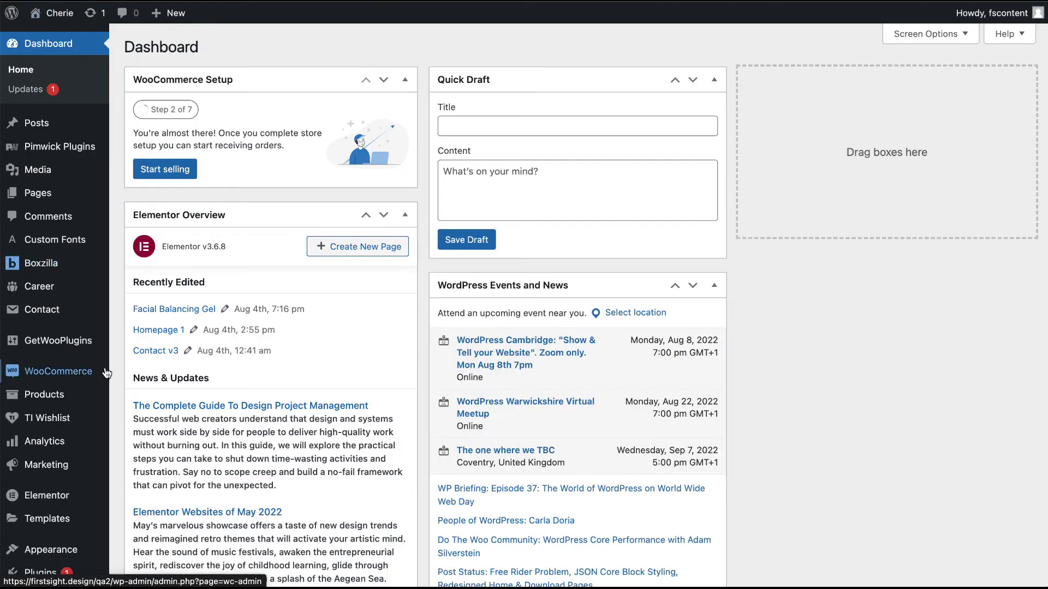
mouse_move(66, 389)
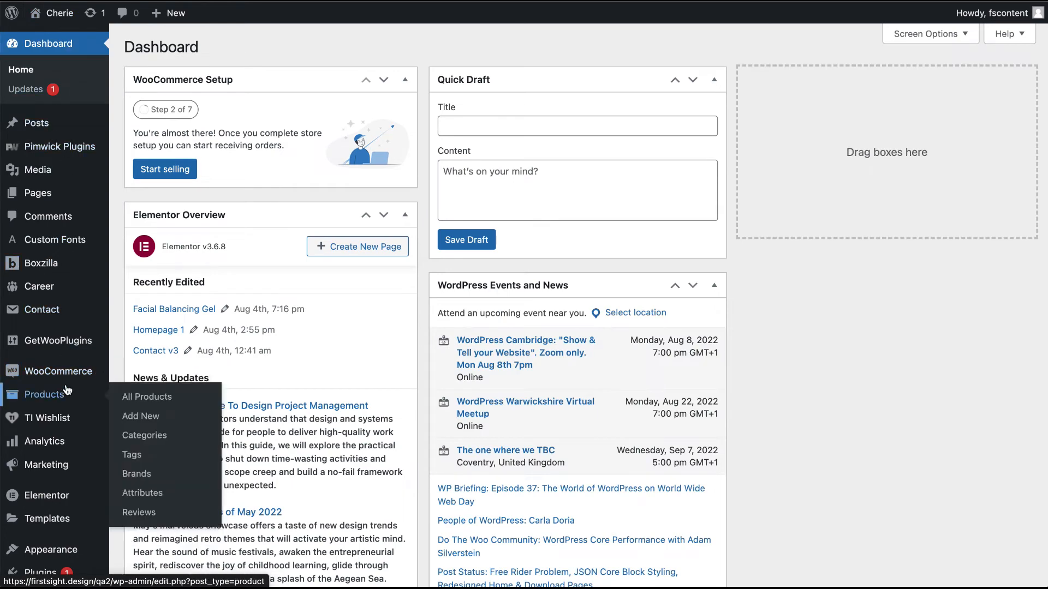
scroll(66, 388, "down", 1)
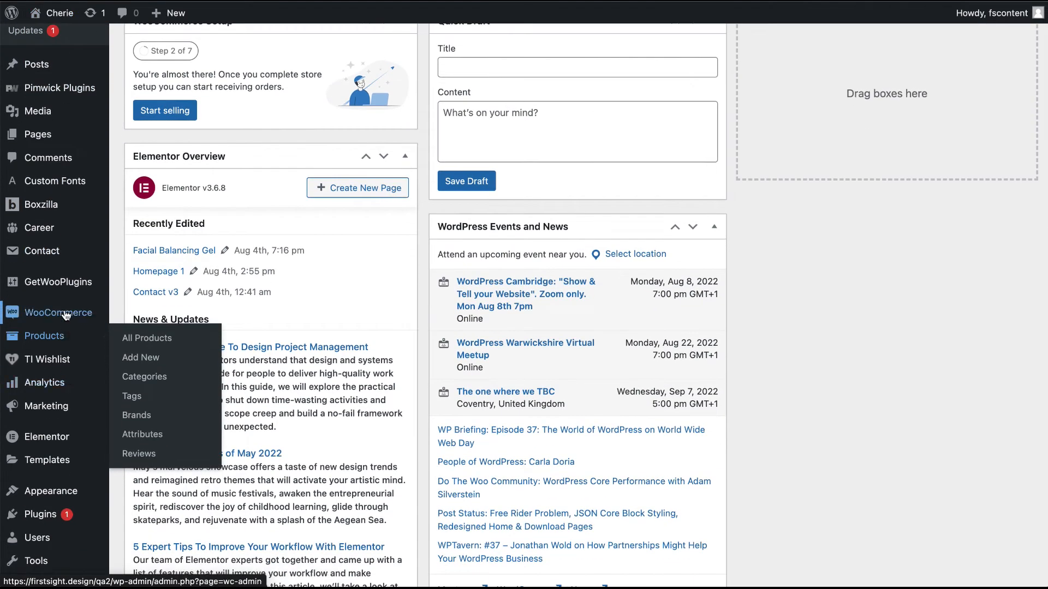
mouse_move(59, 316)
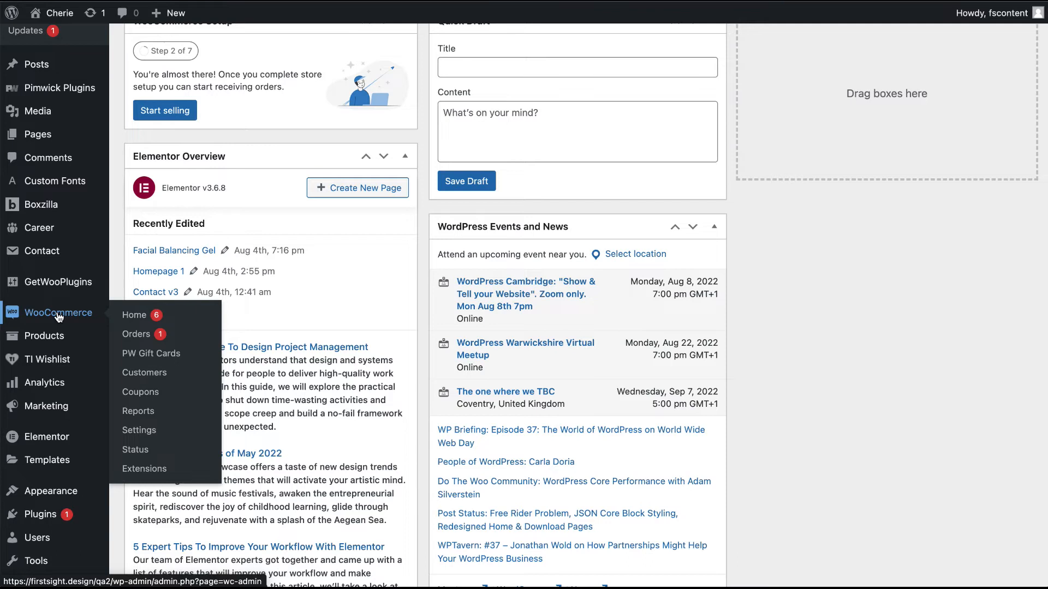
left_click(59, 313)
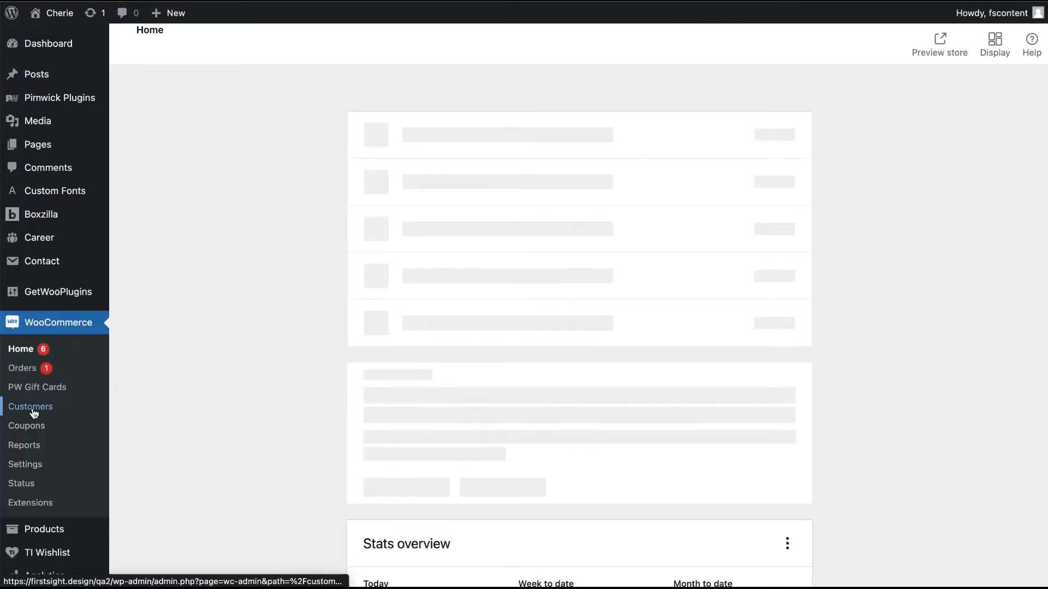
scroll(33, 488, "down", 1)
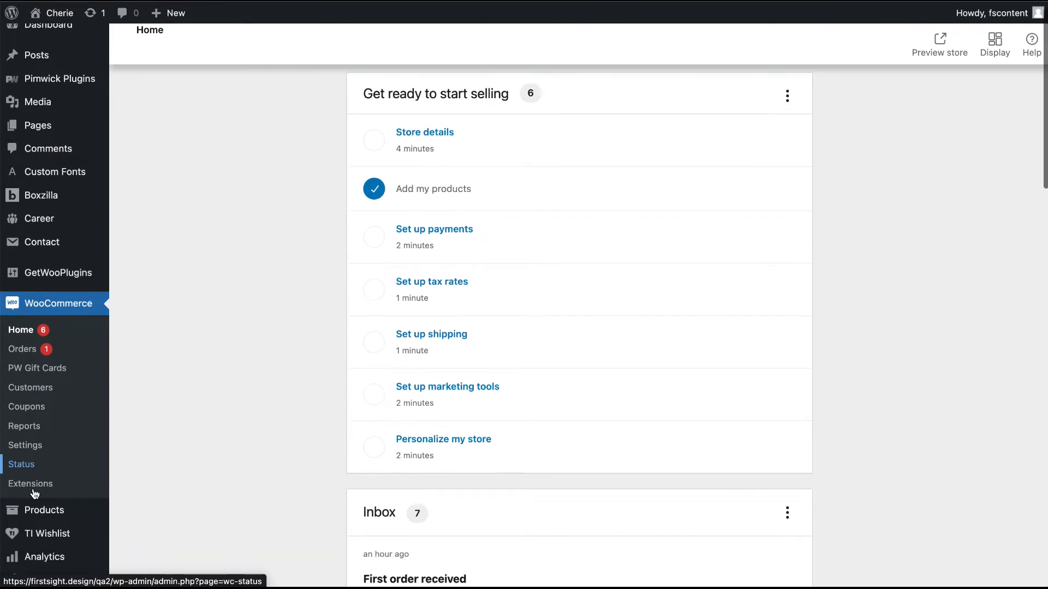
left_click(26, 447)
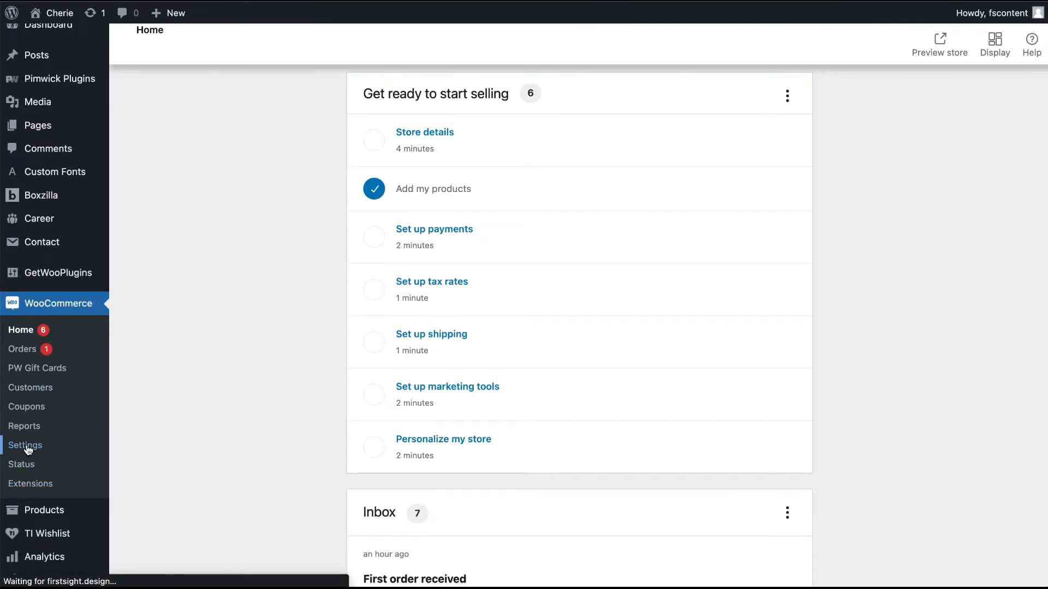
scroll(169, 405, "down", 5)
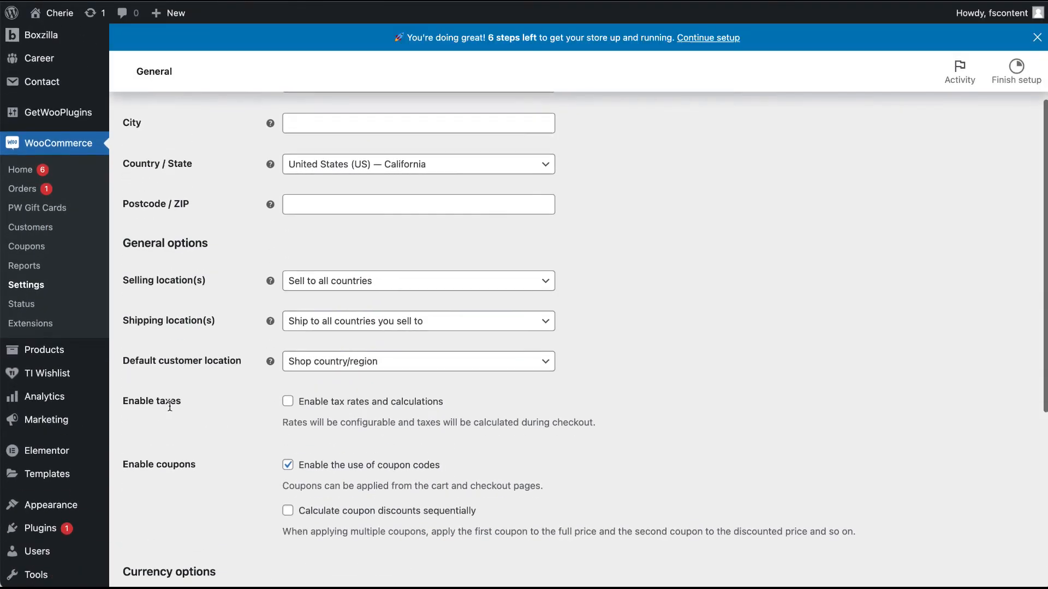
Look over the tax, coupon and currency options in the general WooCommerce settings and browse the available currencies without changing the selection.
scroll(170, 405, "down", 4)
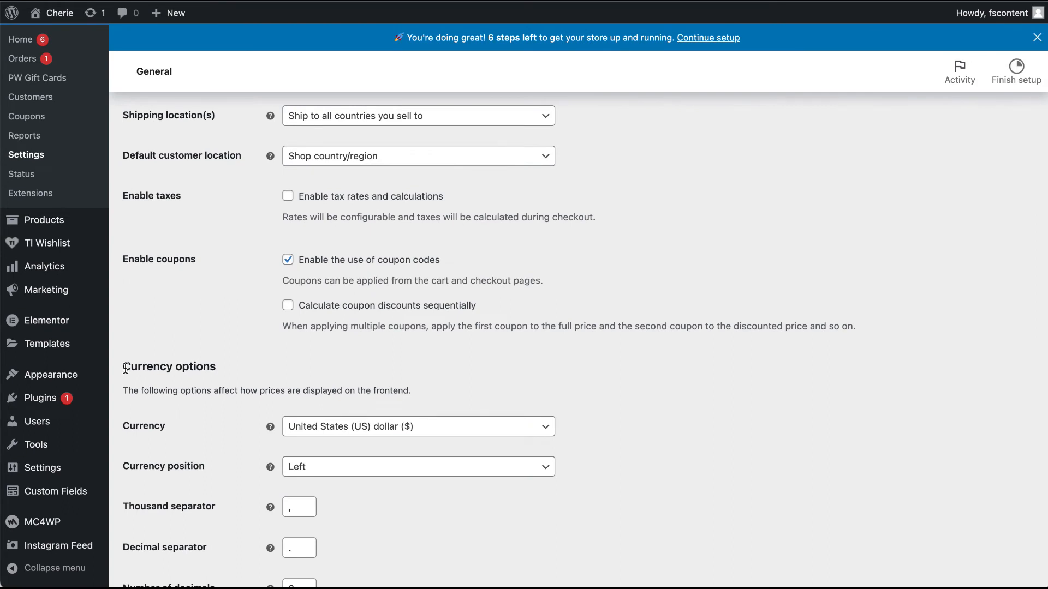
scroll(198, 415, "down", 1)
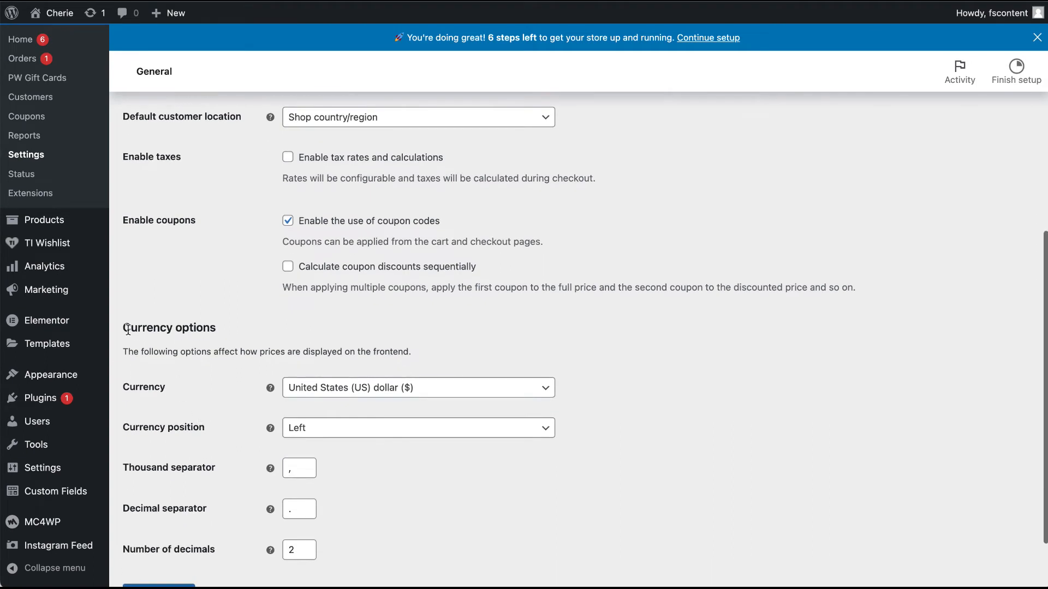
scroll(209, 327, "down", 2)
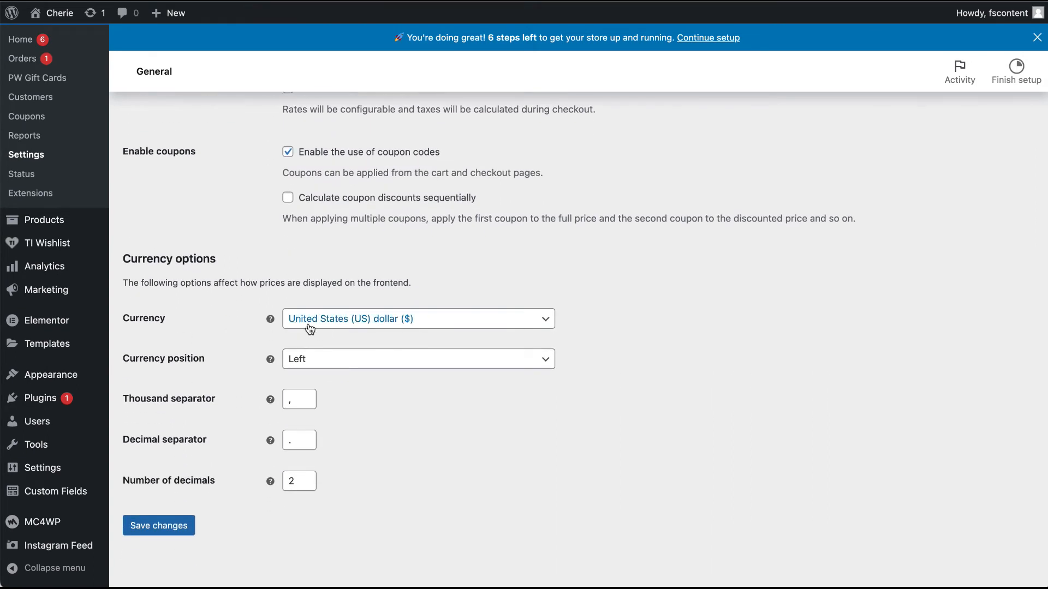
left_click(351, 322)
scroll(414, 424, "down", 3)
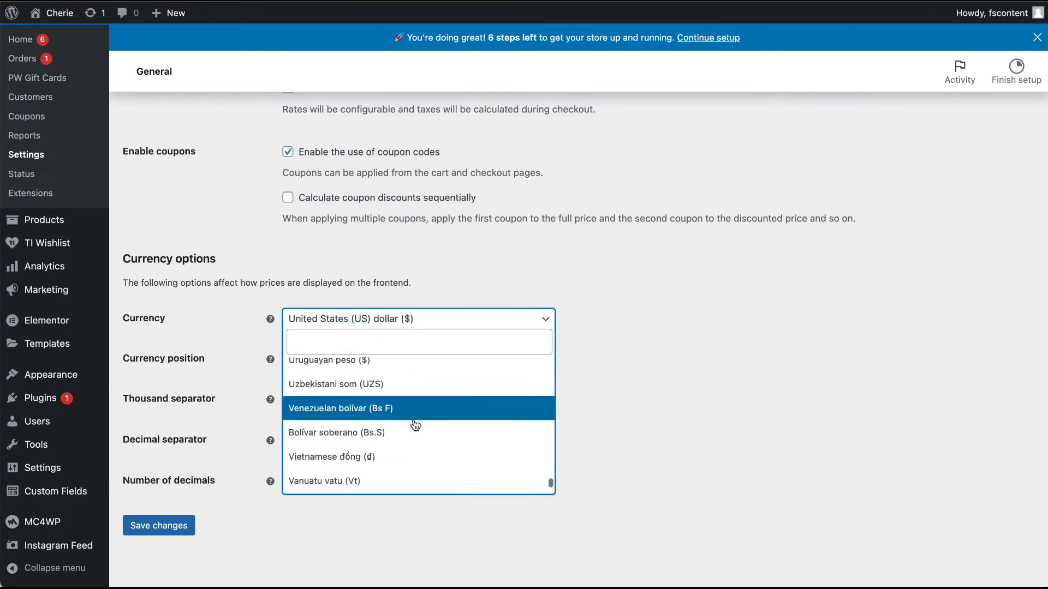
scroll(416, 426, "down", 1)
left_click(624, 432)
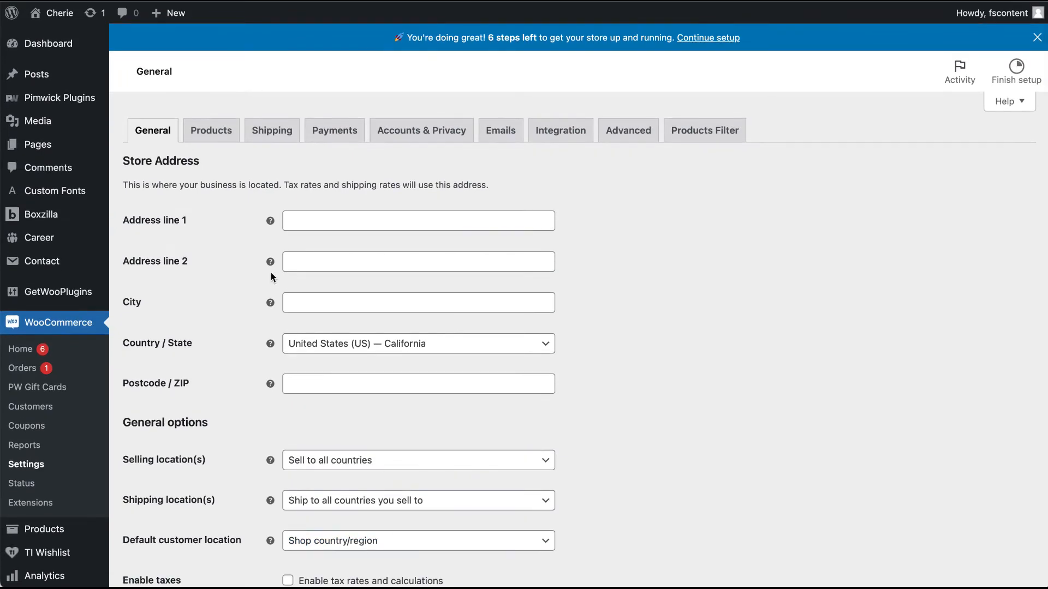
Open the Shipping settings to view the shipping zones, and proceed to the Payments settings.
left_click(271, 133)
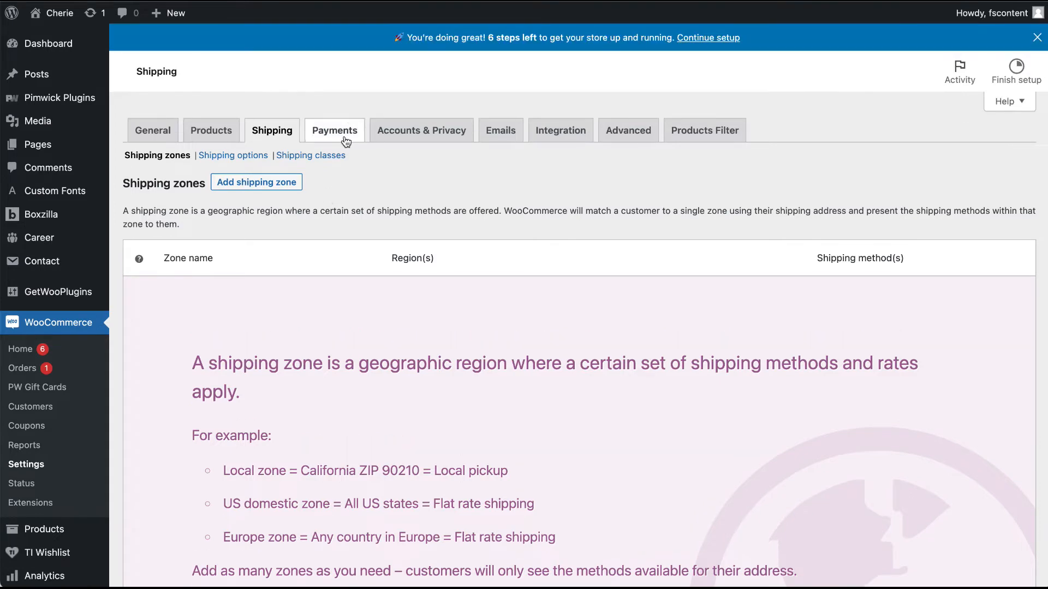
left_click(345, 138)
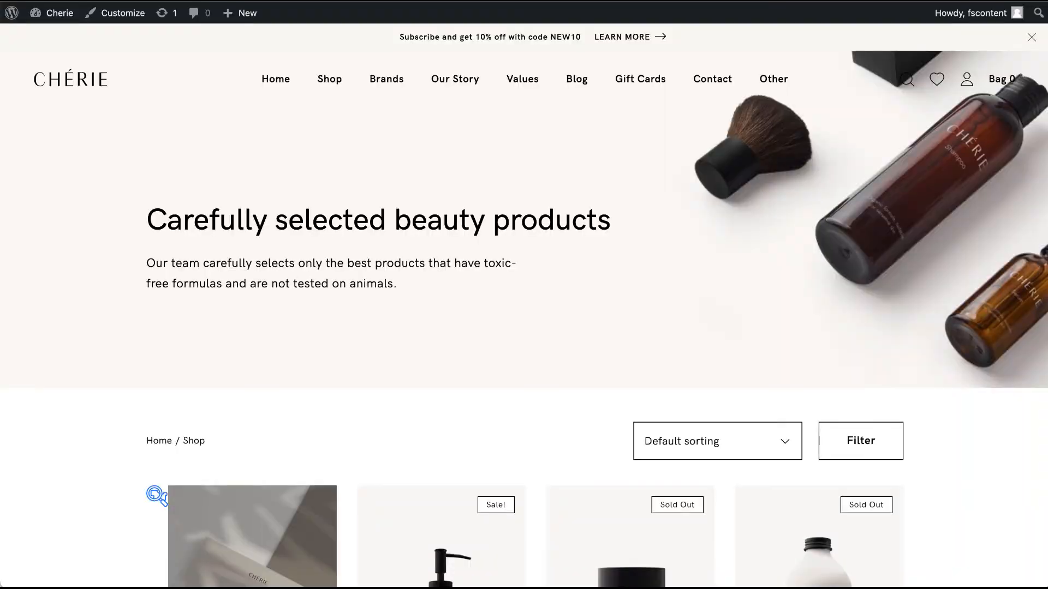
Open the E-gift Card product page from the live shop and select the $100 gift card amount.
scroll(755, 416, "down", 5)
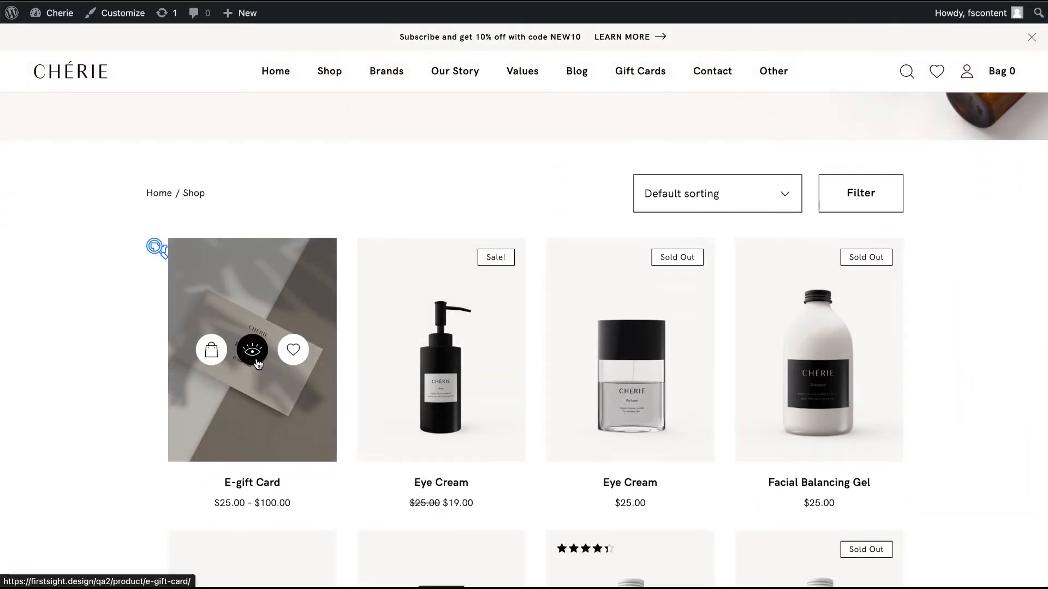
left_click(257, 362)
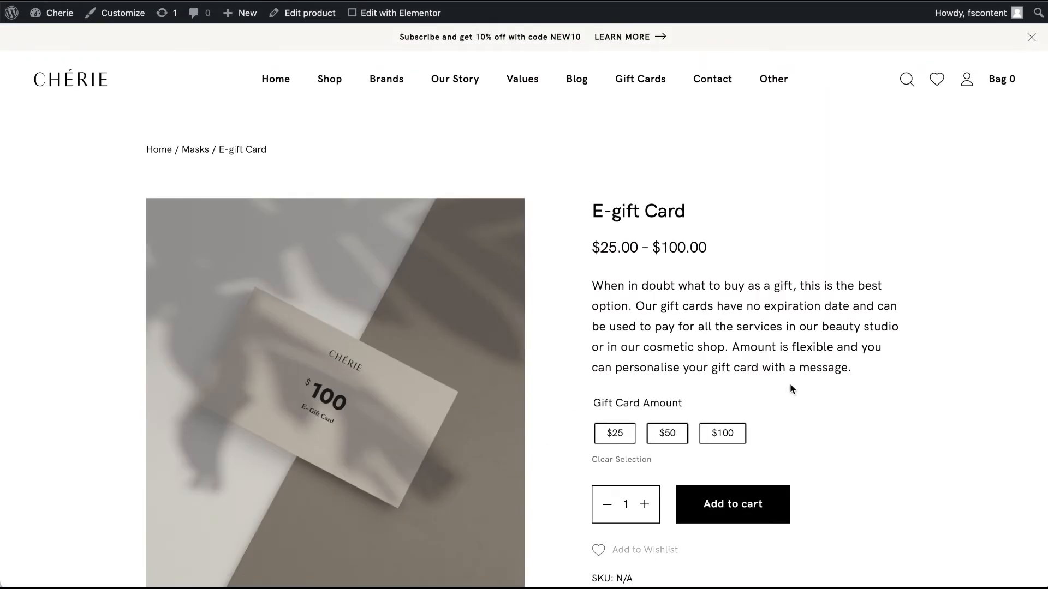
scroll(793, 411, "down", 3)
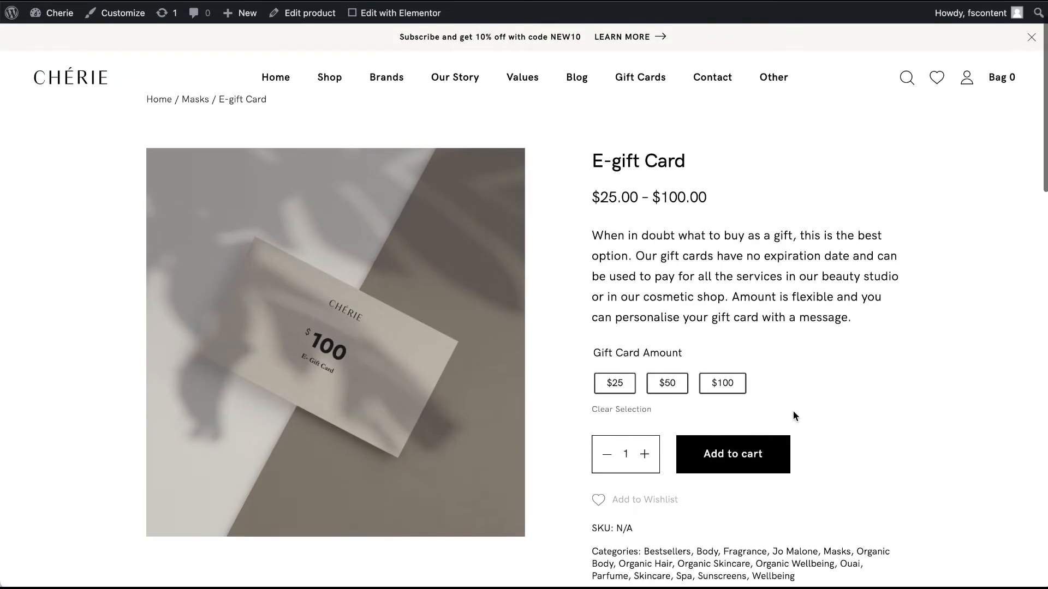
left_click(718, 361)
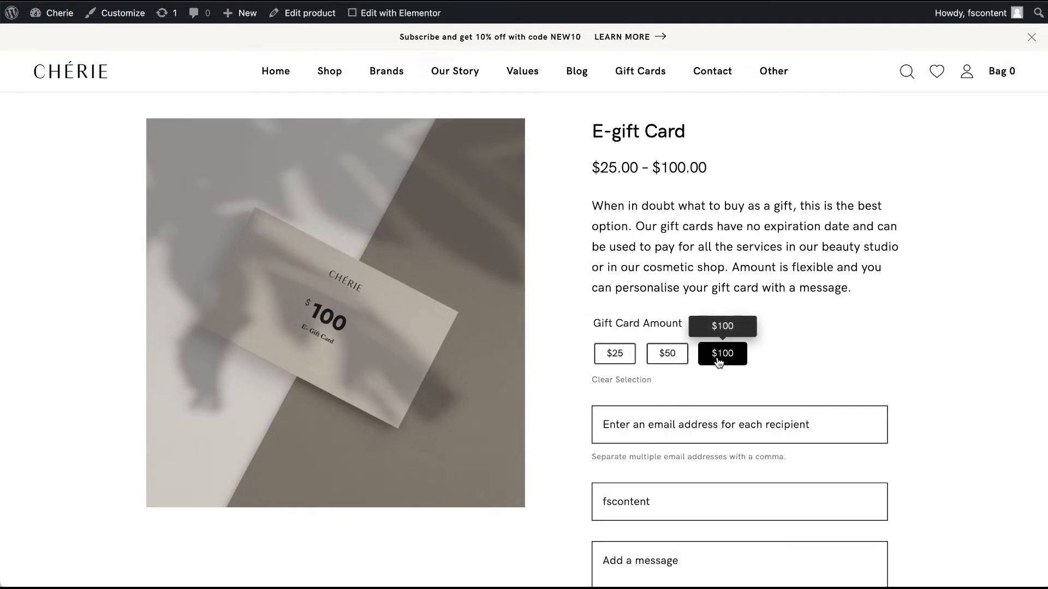
Look through the gift card's recipient email, sender and message fields and the product details beneath them.
scroll(970, 361, "down", 5)
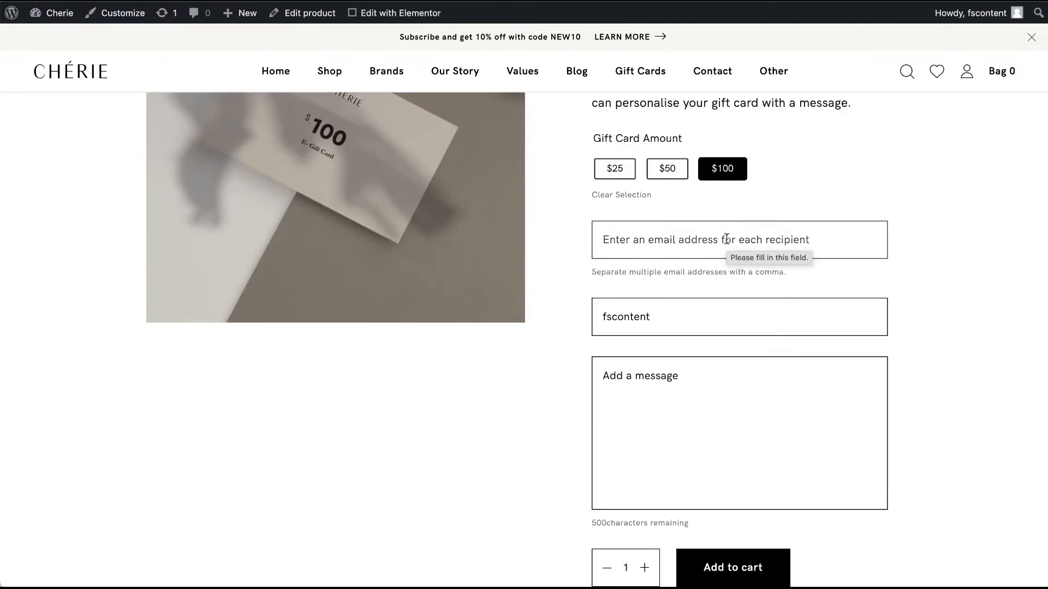
scroll(706, 379, "down", 1)
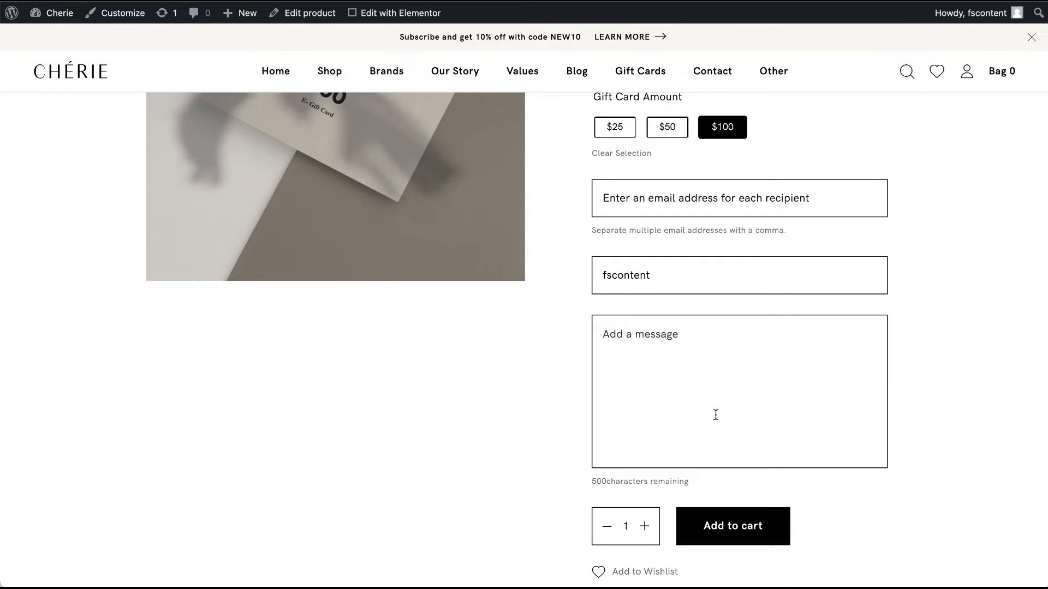
scroll(725, 437, "down", 3)
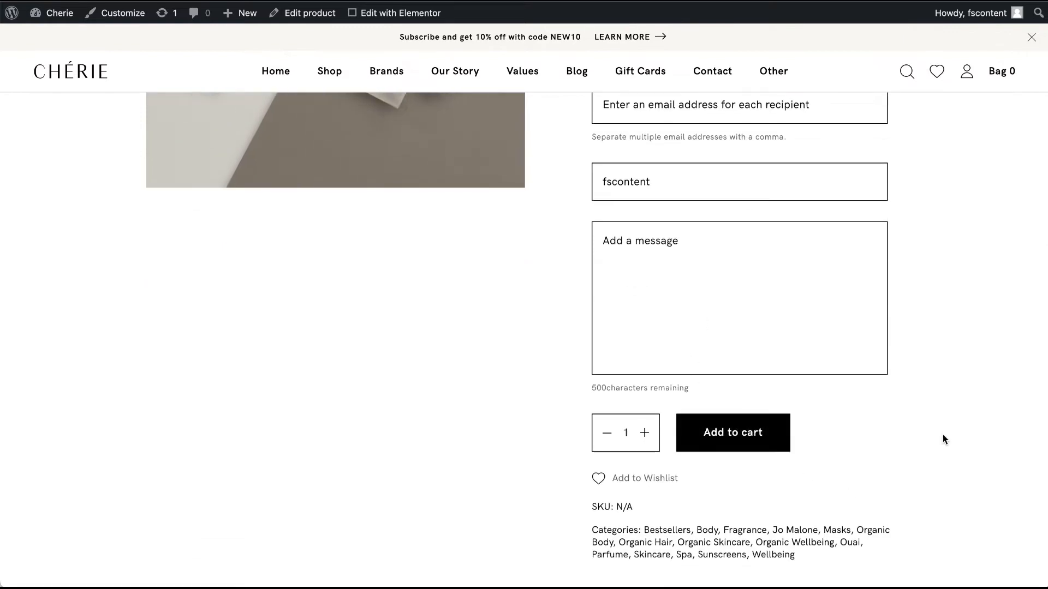
scroll(945, 439, "up", 4)
scroll(943, 437, "up", 5)
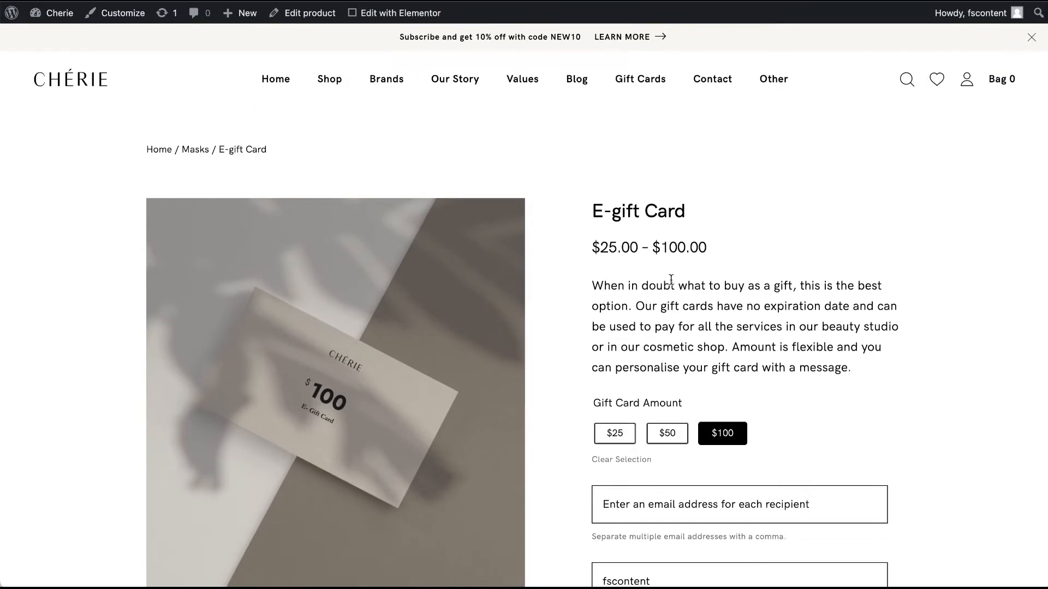
Open the E-gift Card product for editing and keep PW Gift Card as its product type.
left_click(310, 15)
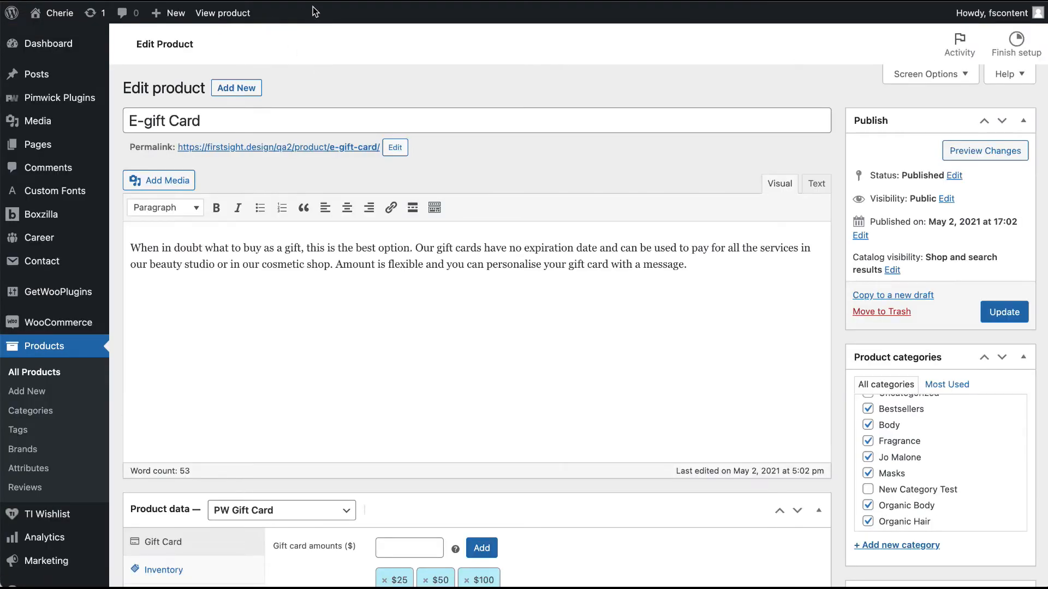
left_click(25, 2)
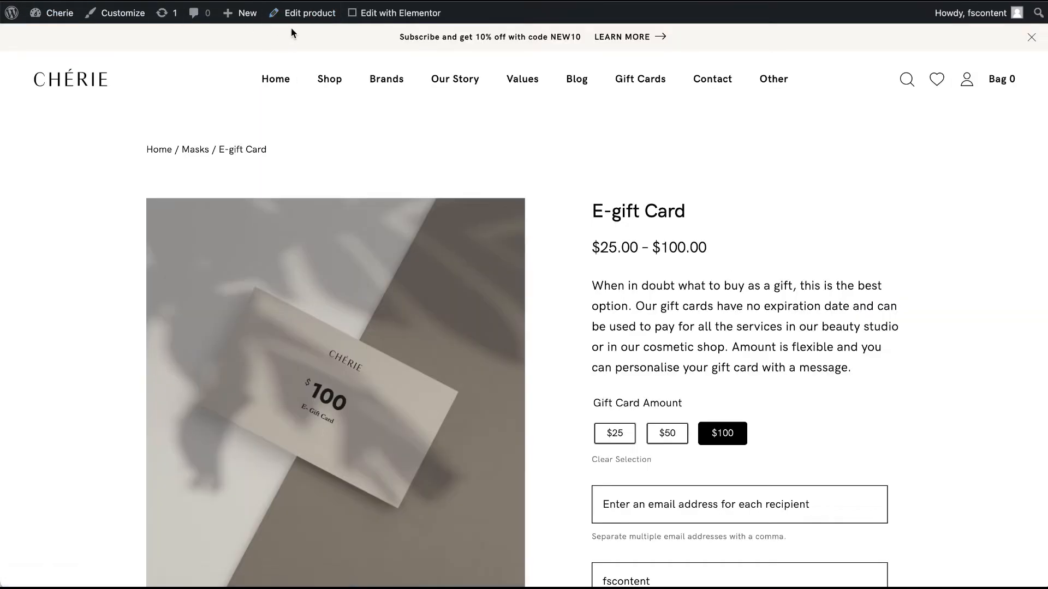
left_click(311, 15)
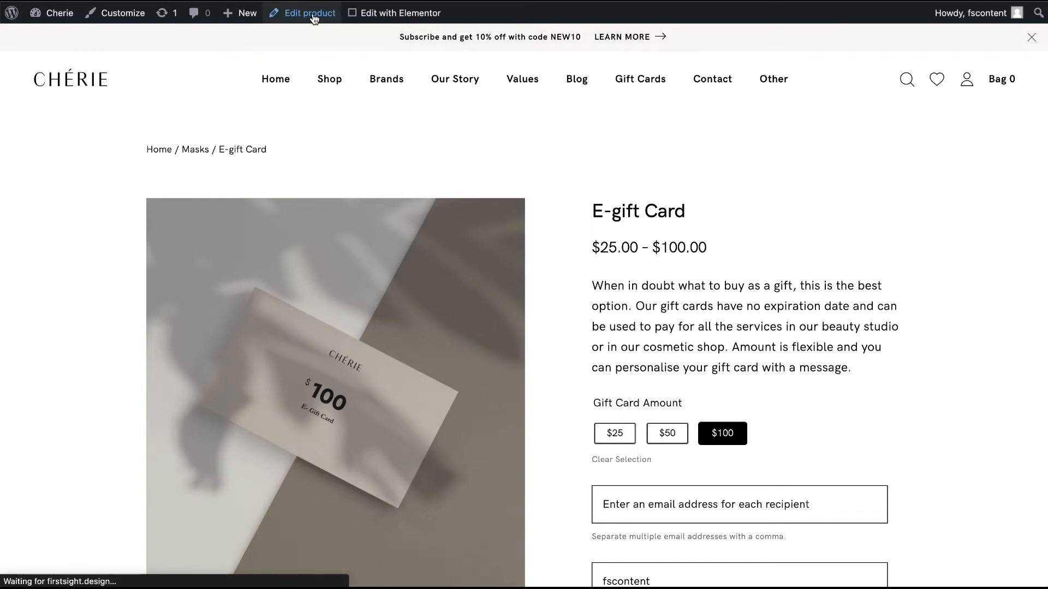
scroll(344, 118, "down", 3)
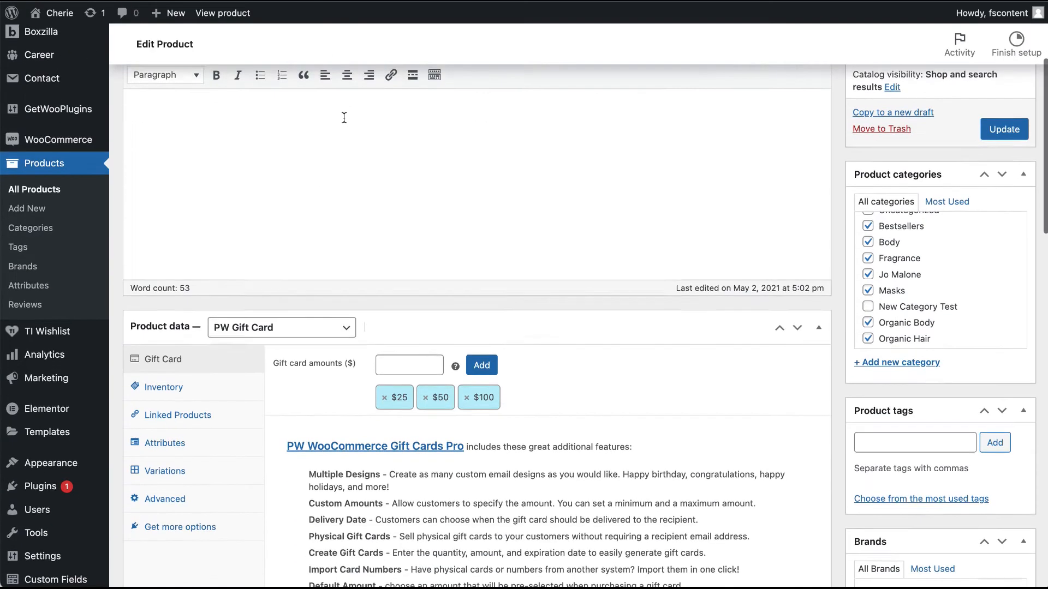
left_click(274, 356)
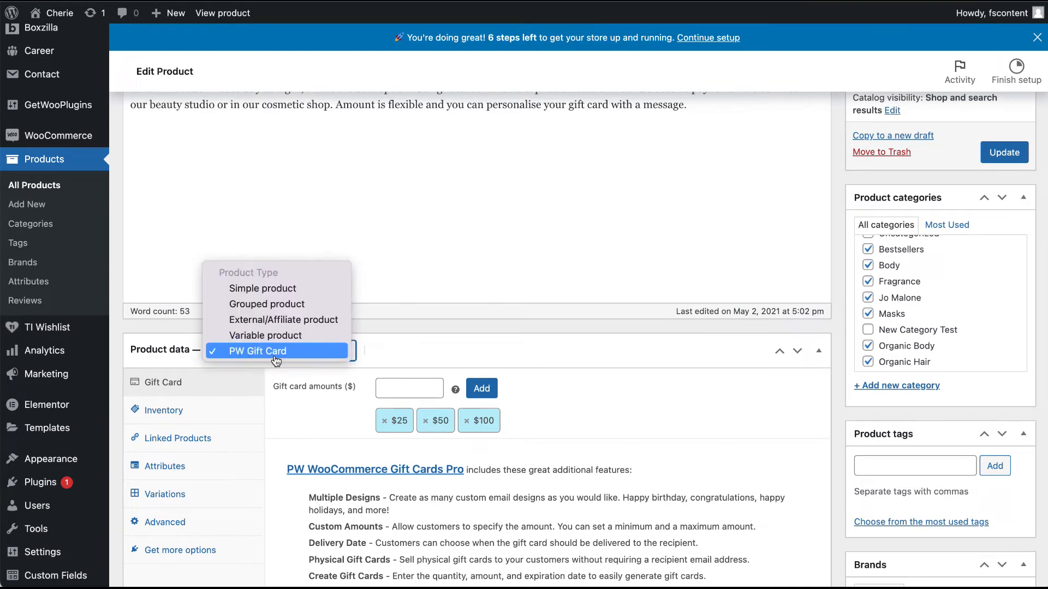
left_click(317, 352)
Add a $200 gift card amount to the E-gift Card product and remove the $25 amount.
scroll(431, 372, "down", 2)
left_click(405, 278)
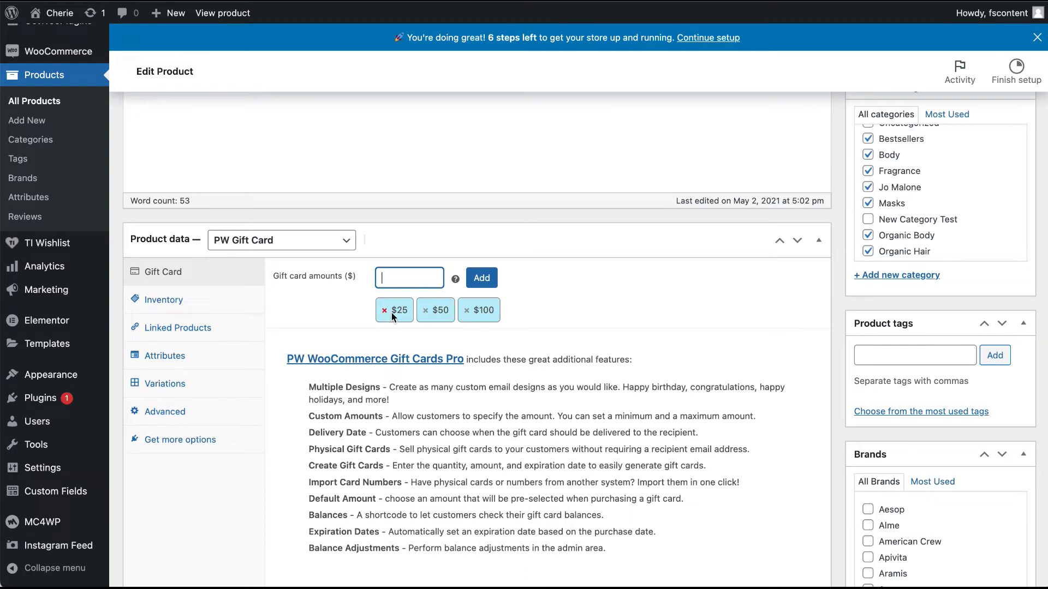
left_click(468, 277)
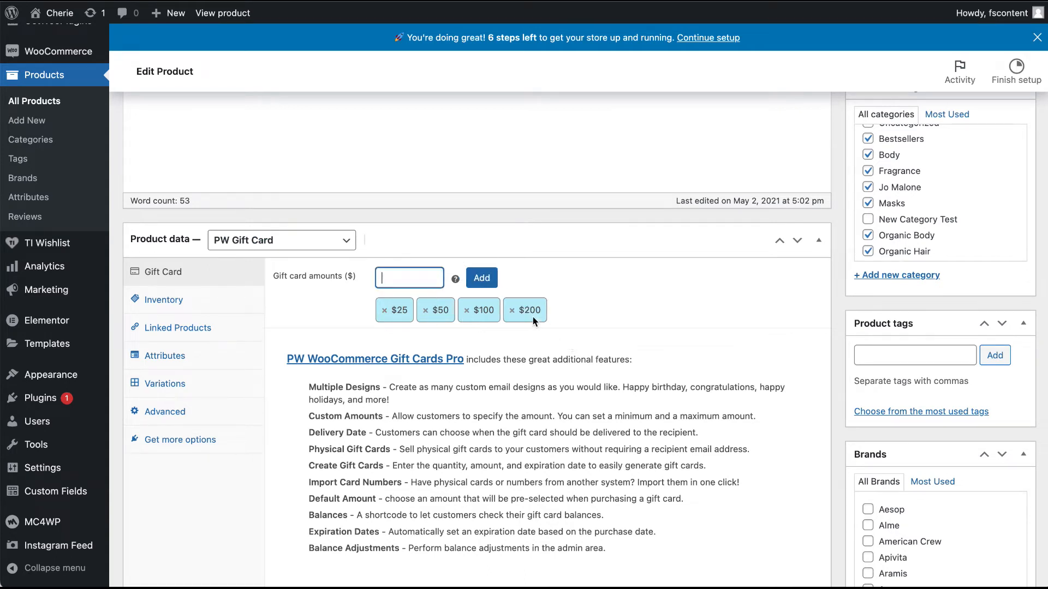
left_click(385, 310)
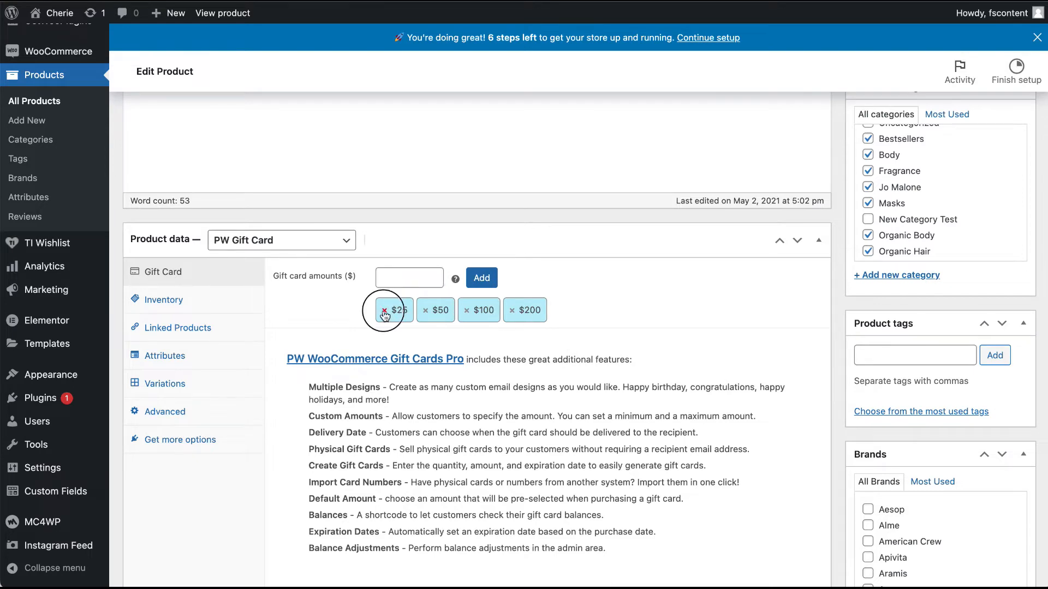
left_click(642, 65)
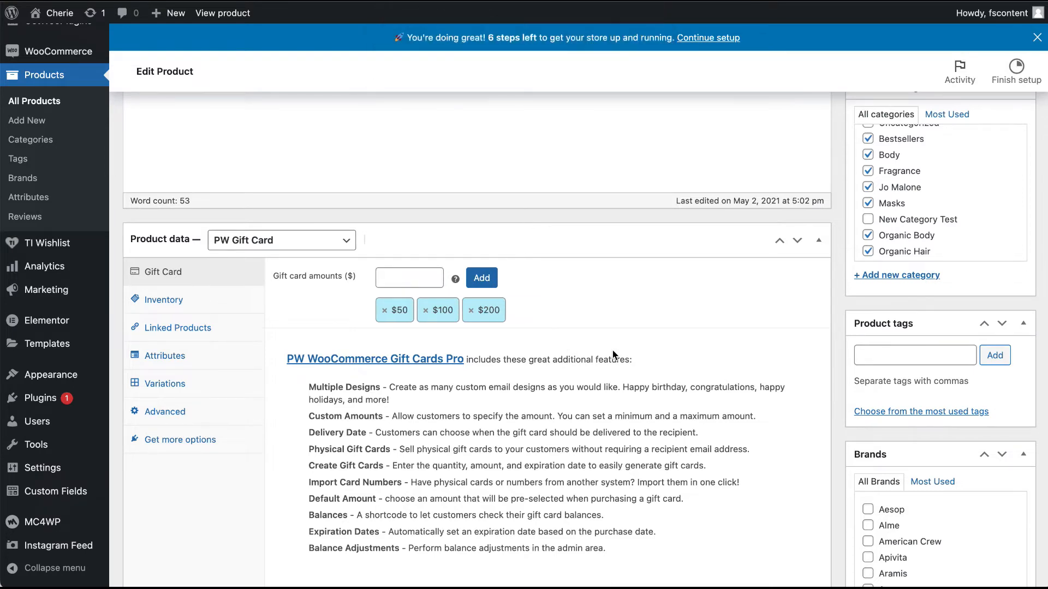
Check the E-gift Card's short description and product image, and update the product.
scroll(613, 354, "down", 2)
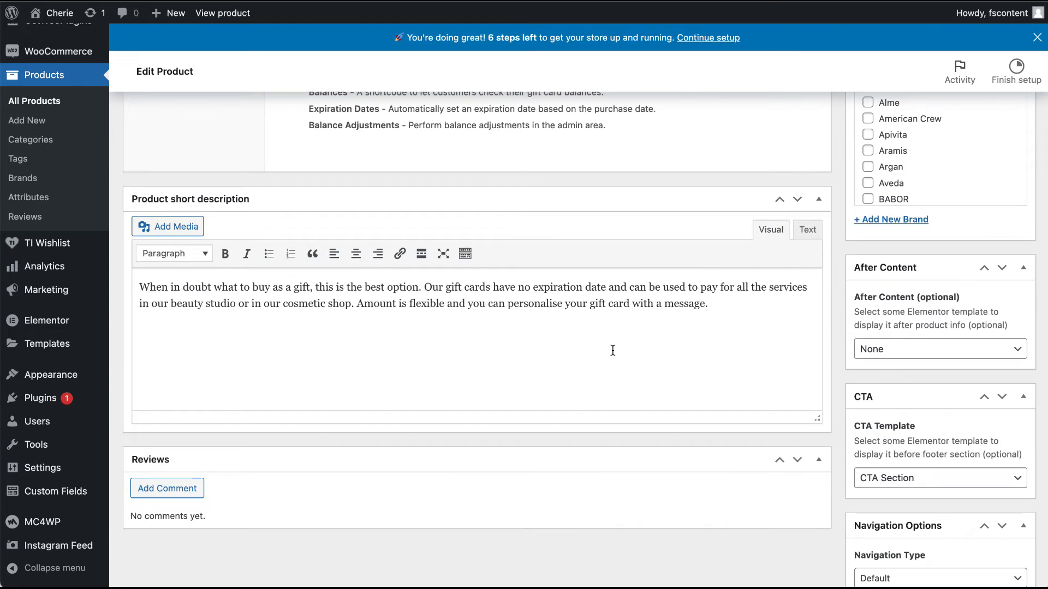
left_click_drag(730, 309, 113, 273)
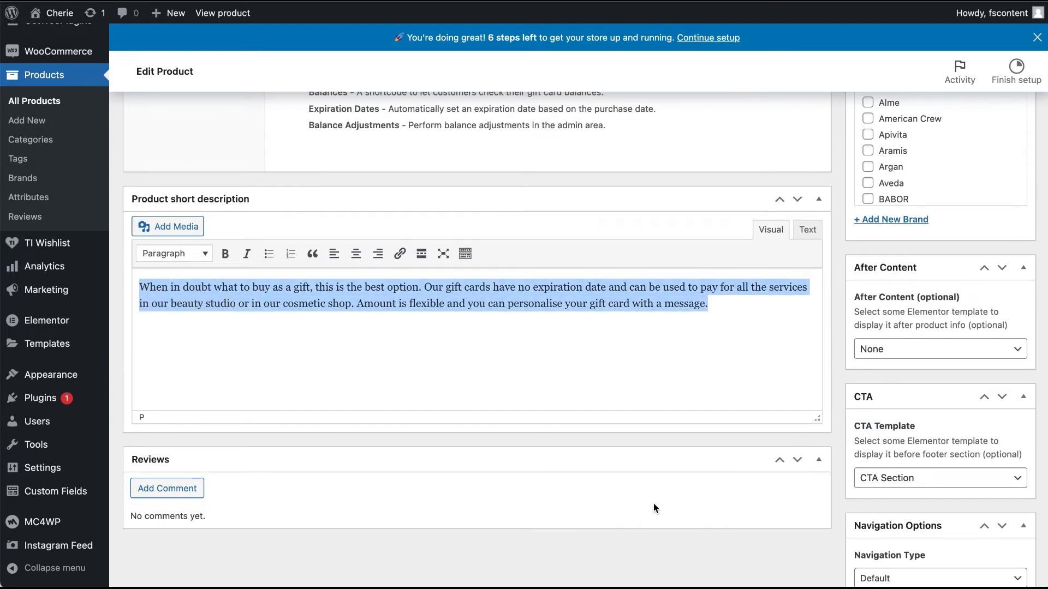
scroll(712, 320, "down", 12)
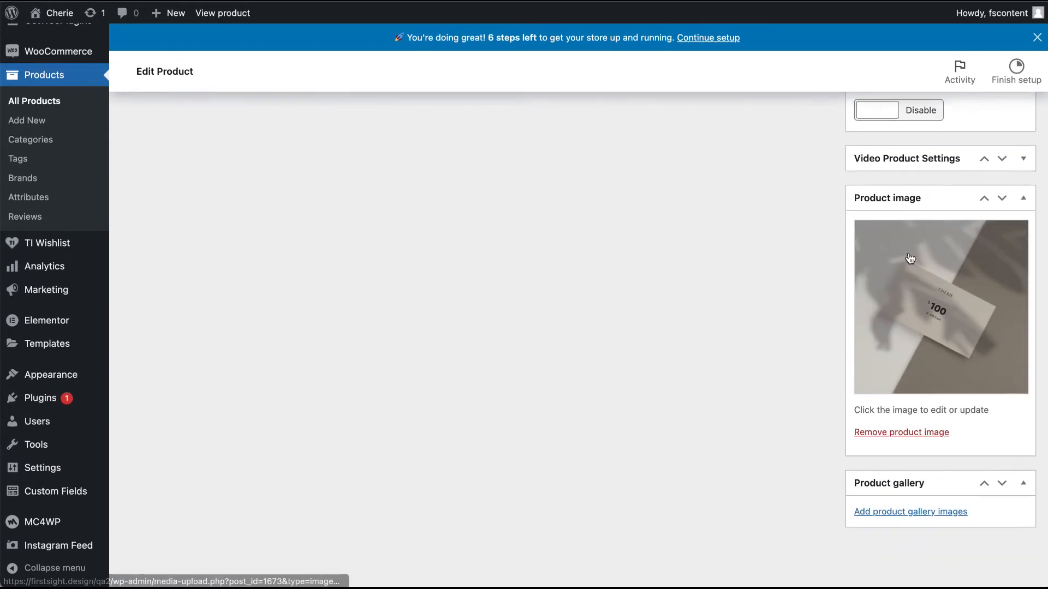
scroll(675, 355, "up", 15)
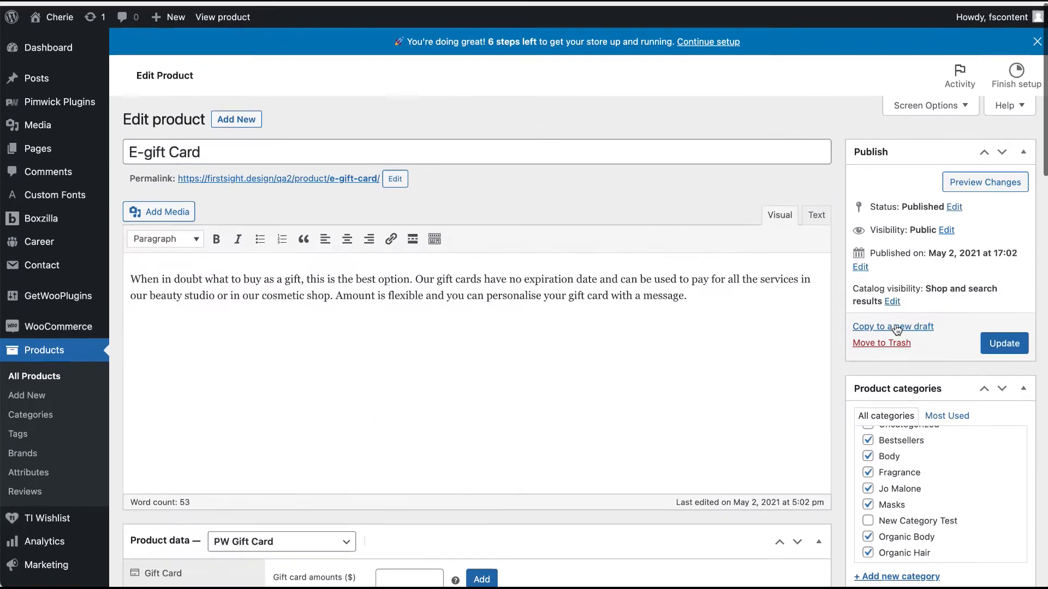
left_click(1005, 345)
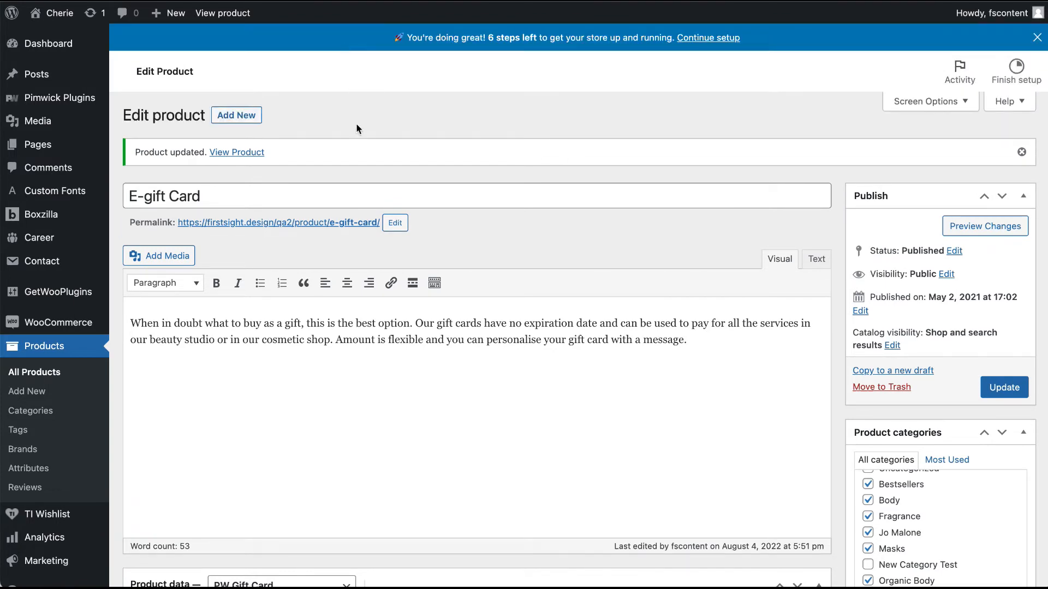
Start a new product from the products list and name it "New Product Test".
left_click(58, 376)
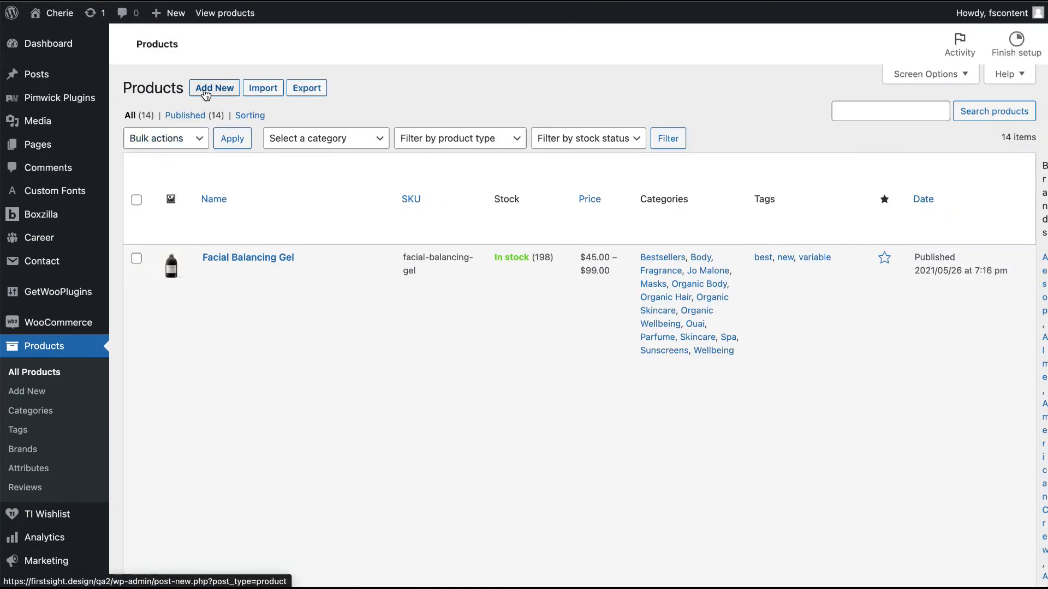
left_click(211, 118)
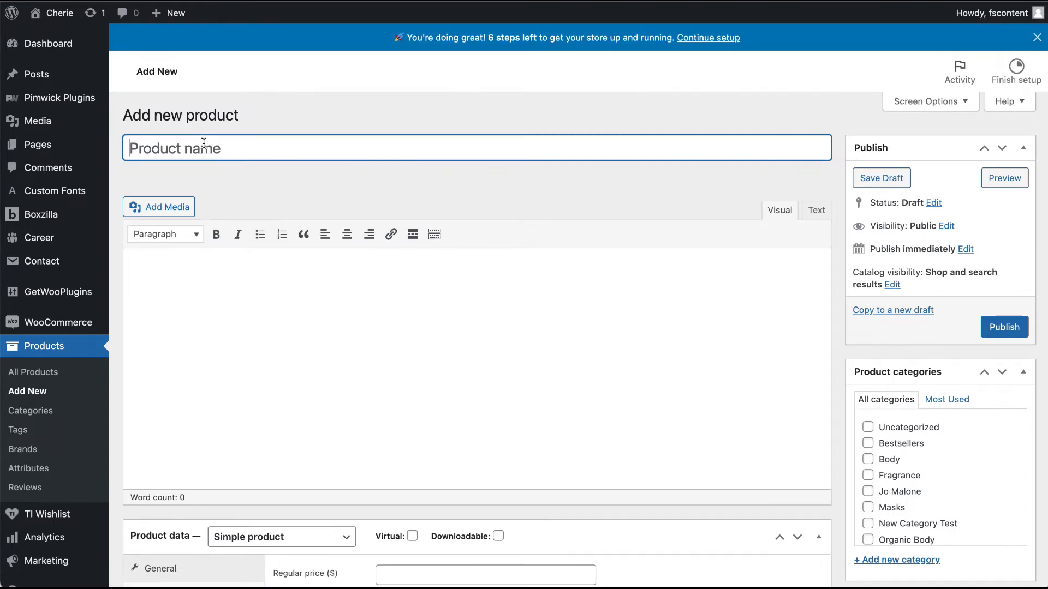
type("New Product Test")
left_click(261, 259)
Set the new simple product's regular price to $100 and its sale price to $50.
scroll(260, 260, "down", 5)
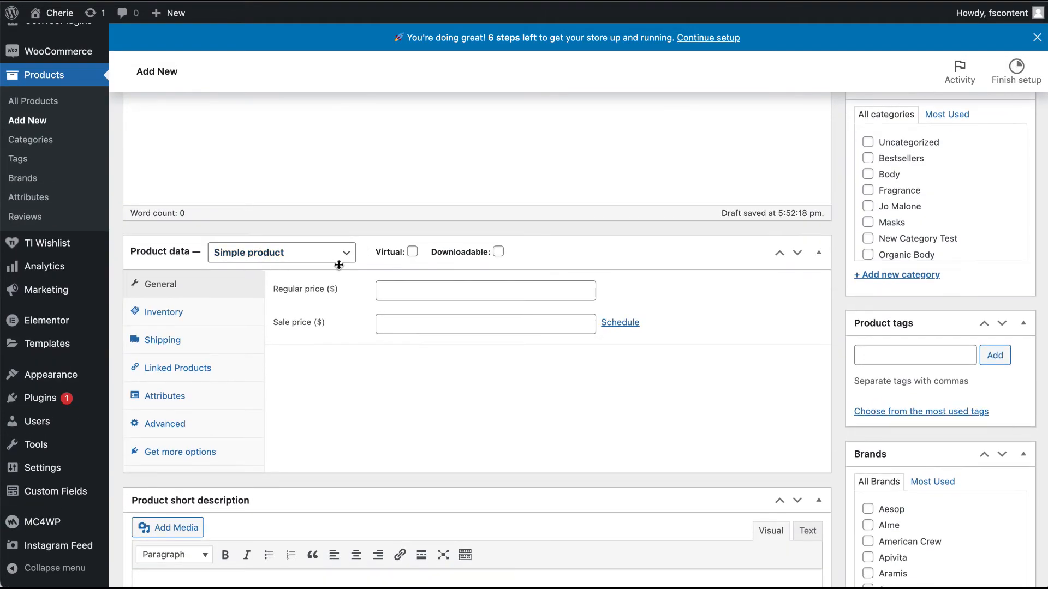
left_click(431, 287)
type("100")
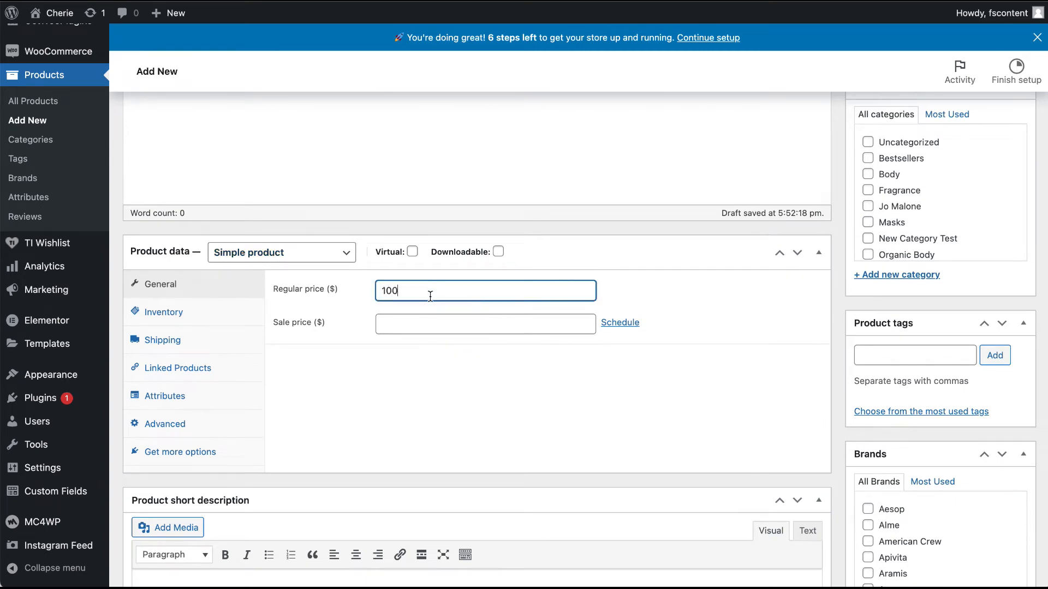
left_click(432, 324)
type("50")
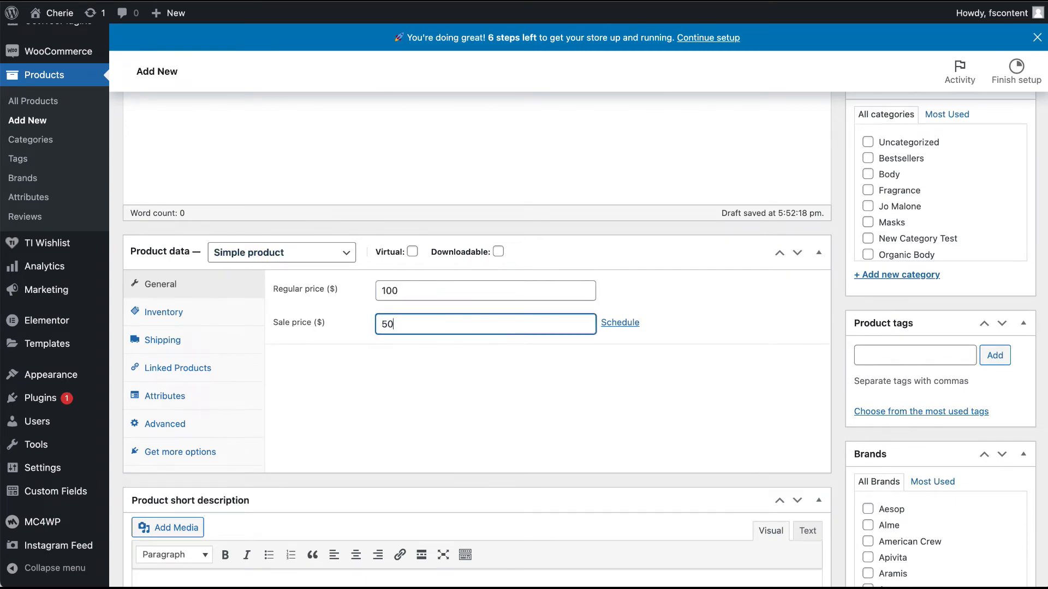
scroll(509, 398, "down", 5)
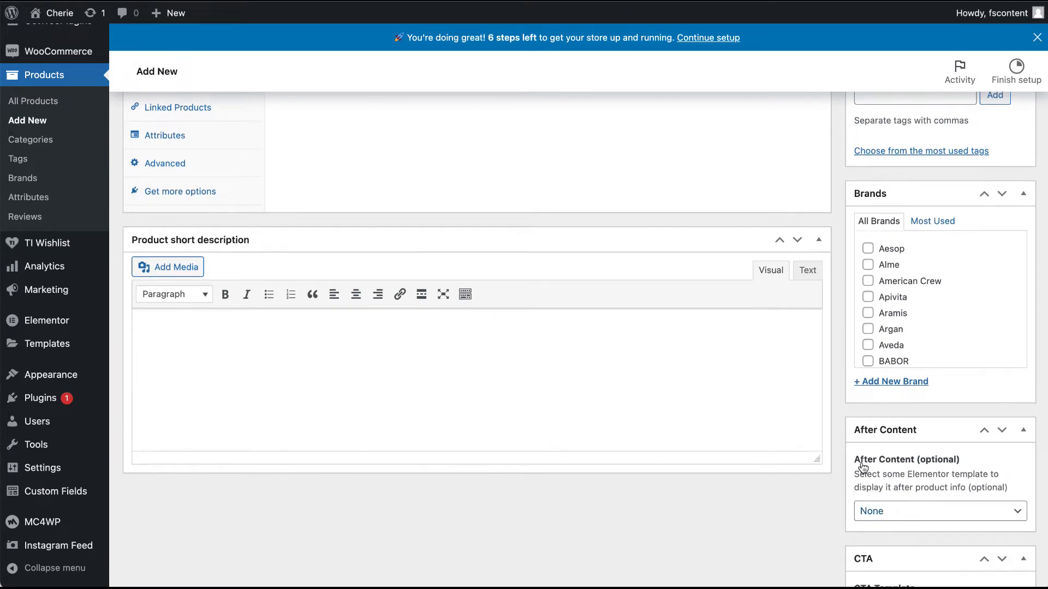
Assign the brands Aesop, Alme and American Crew to the new product.
scroll(868, 382, "up", 1)
left_click(868, 285)
left_click(868, 301)
left_click(896, 318)
Add the most-used tag "fragrance" to the product and assign it to the Bestsellers category.
scroll(896, 319, "up", 3)
left_click(905, 290)
left_click(915, 349)
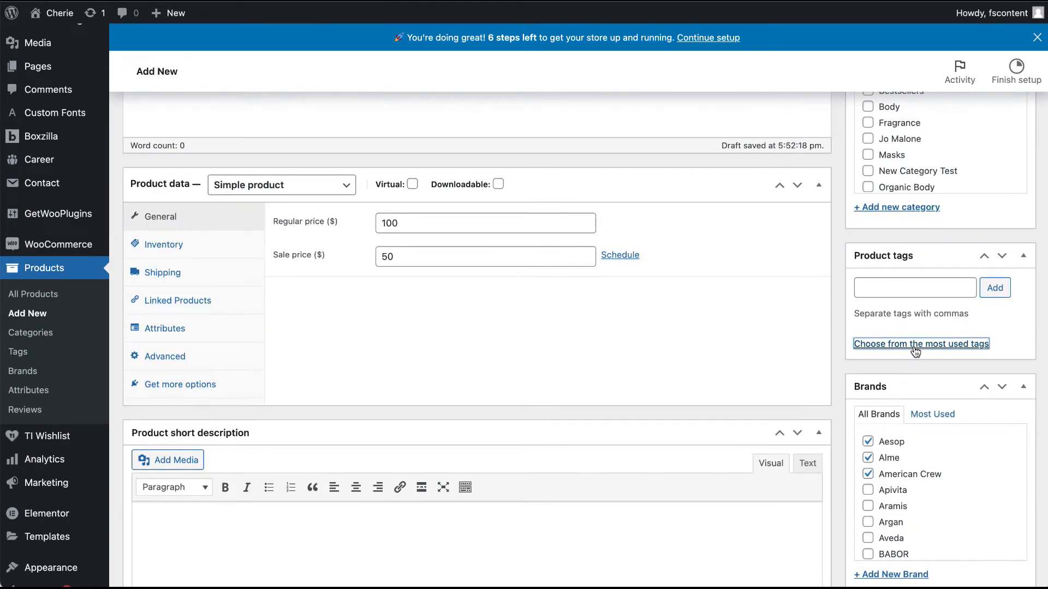
left_click(895, 385)
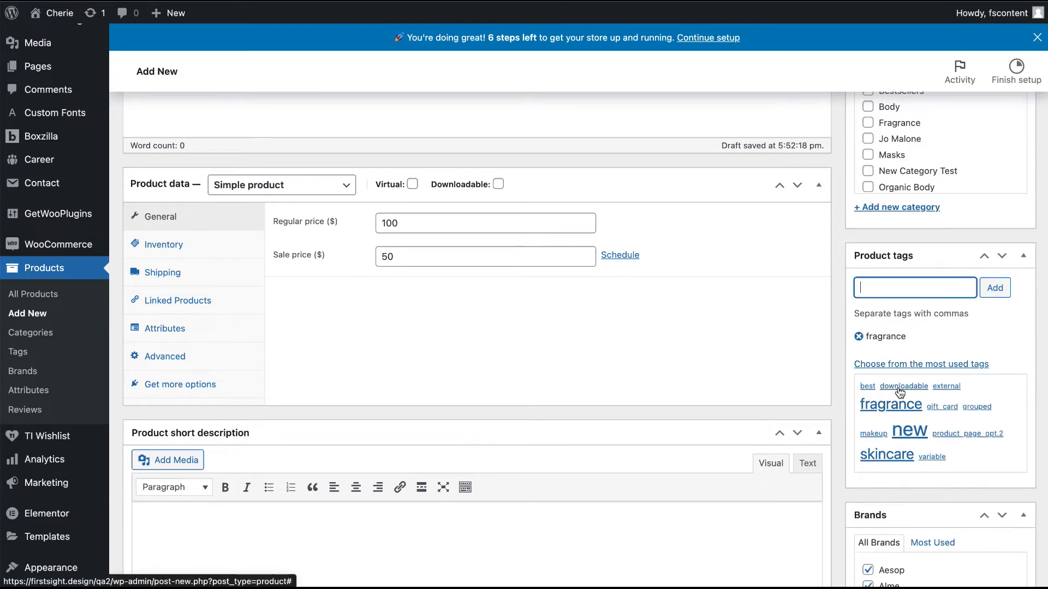
scroll(898, 306, "up", 2)
left_click(868, 156)
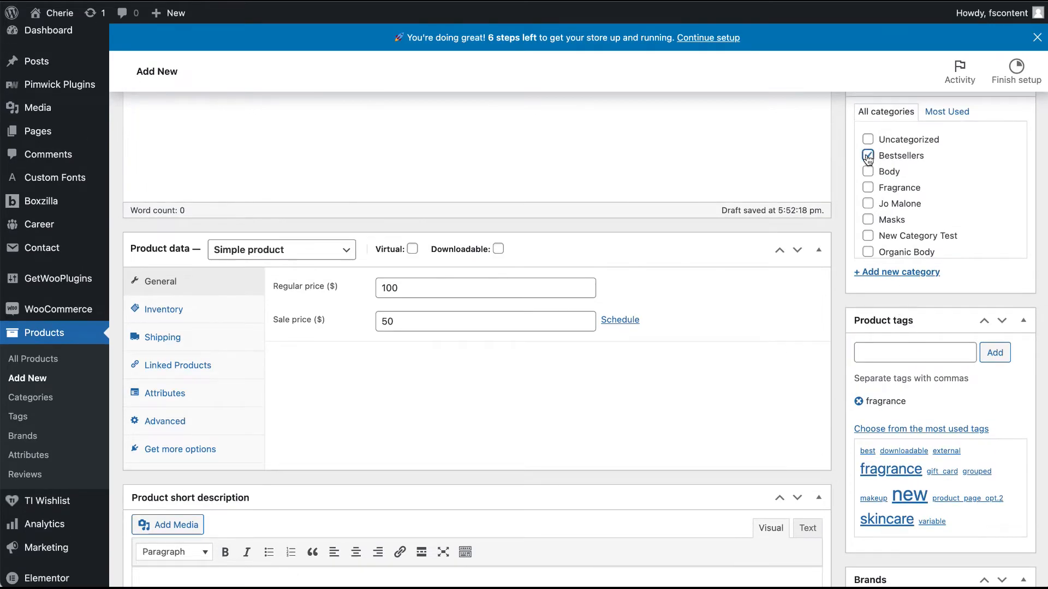
Set the brown Chérie Shower Gel bottle from the media library as the product image.
scroll(917, 427, "down", 8)
scroll(916, 422, "down", 9)
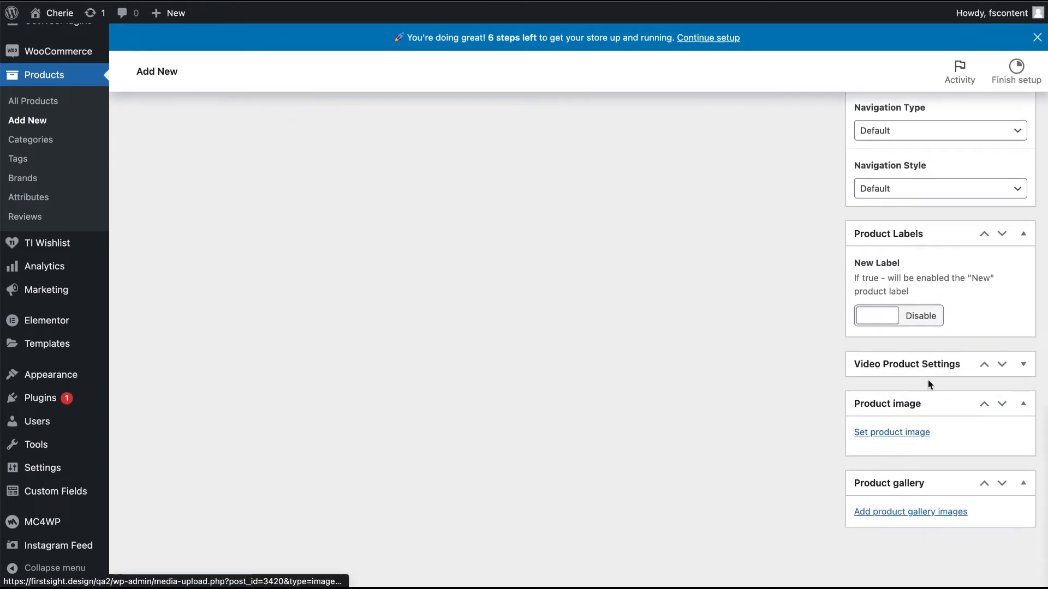
left_click(904, 436)
scroll(336, 259, "down", 12)
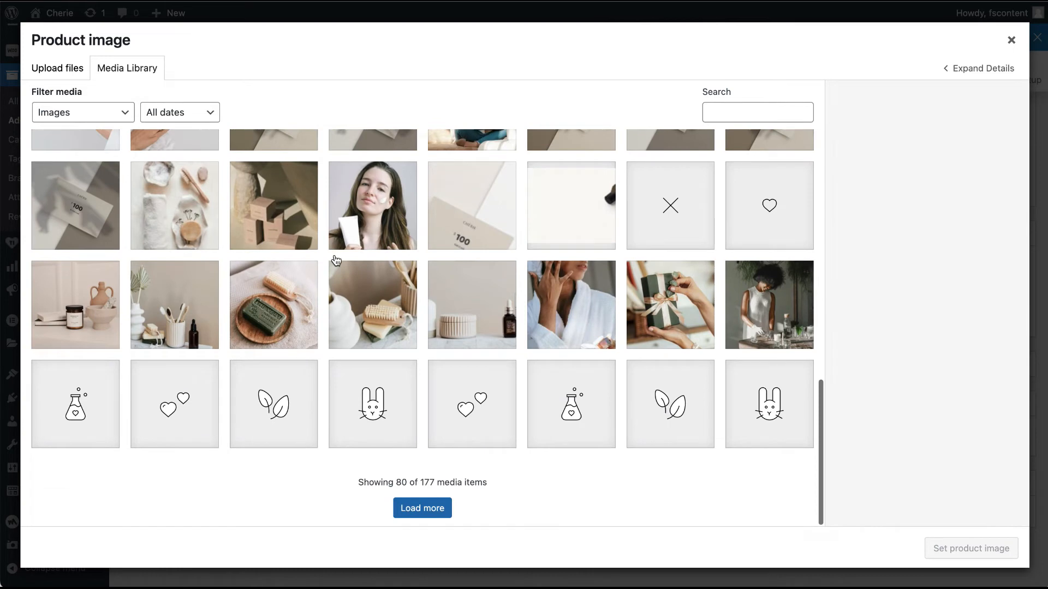
left_click(423, 508)
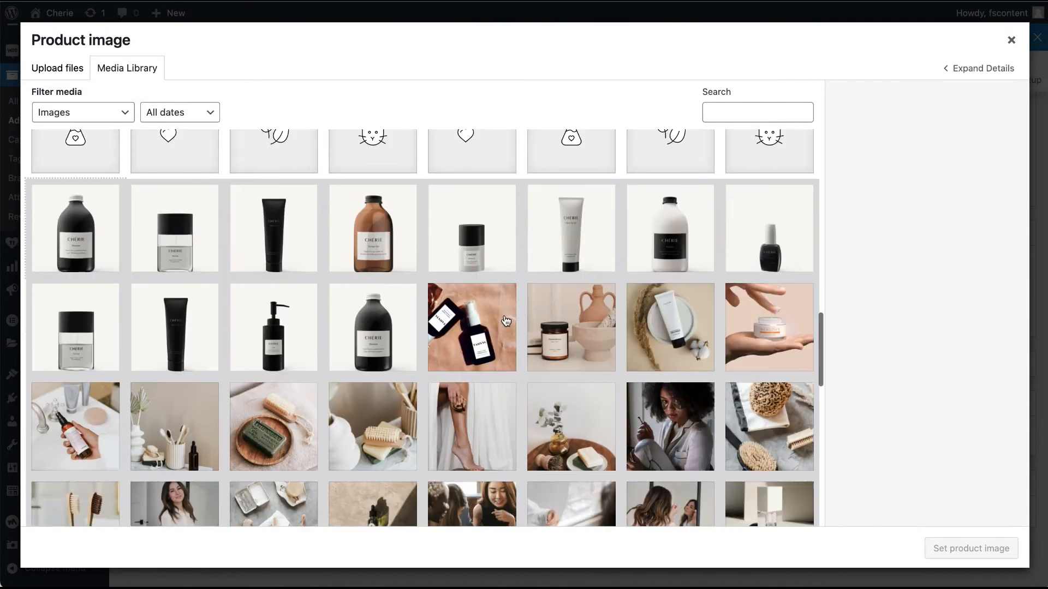
left_click(412, 249)
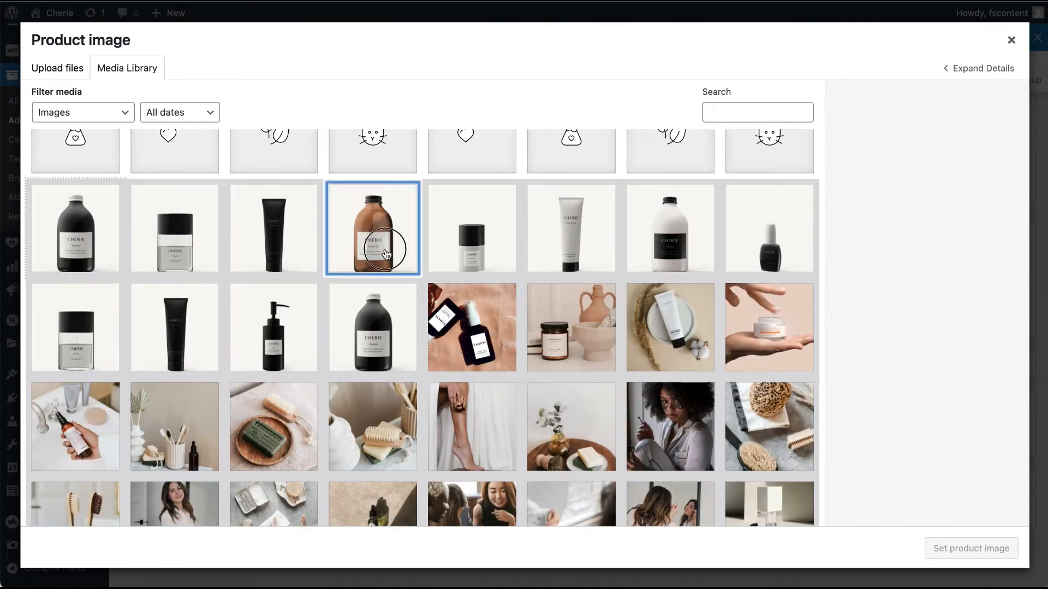
left_click(943, 547)
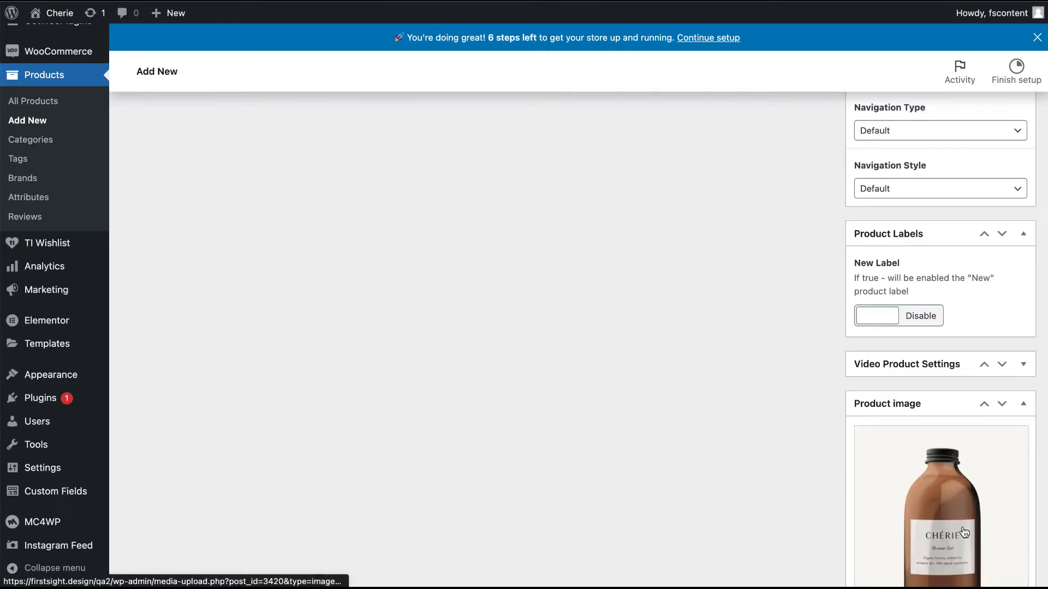
scroll(962, 530, "down", 2)
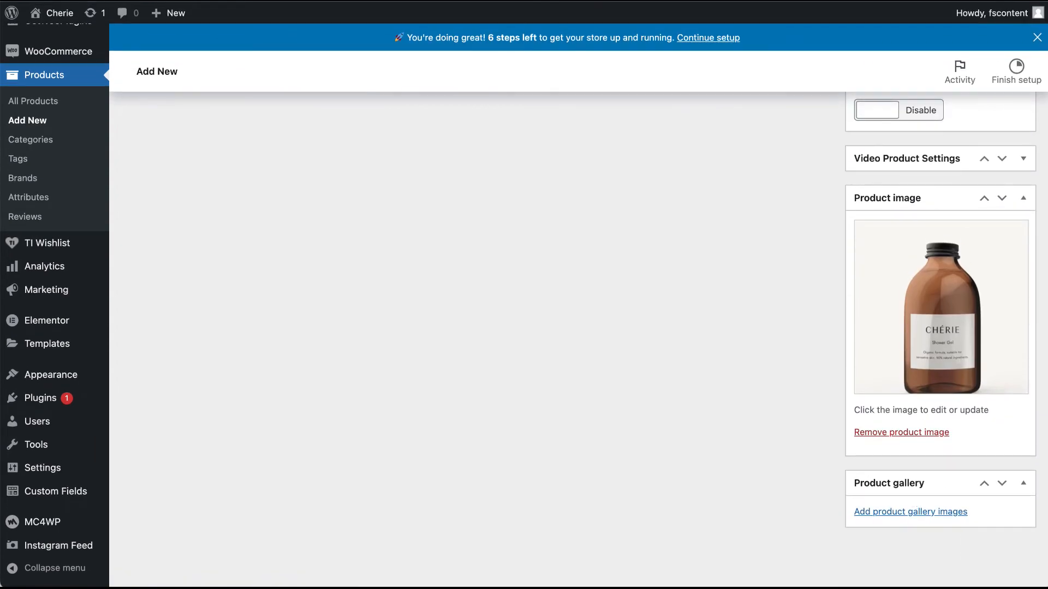
Publish the new product and preview it on the site.
scroll(925, 486, "up", 5)
left_click(1006, 327)
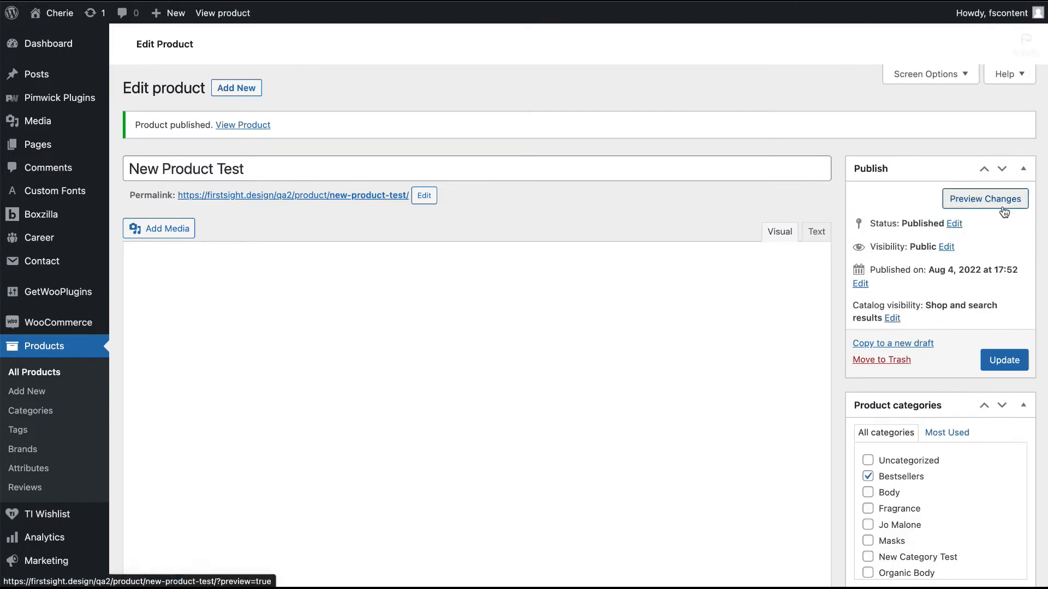
left_click(1001, 200)
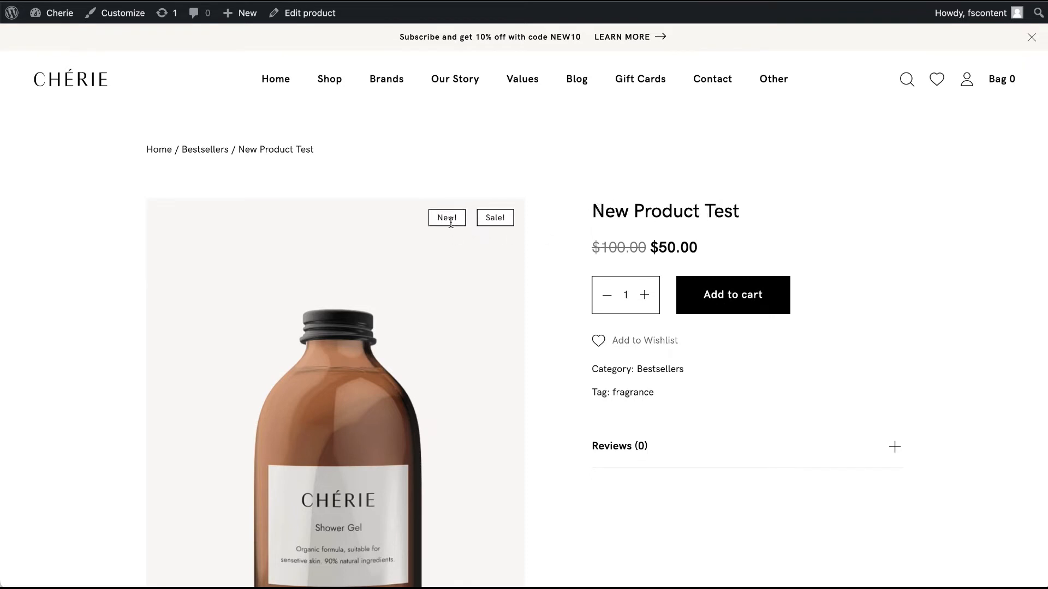
Examine the sale price and layout of the New Product Test page, and view the shop page.
left_click_drag(650, 246, 722, 248)
scroll(719, 247, "down", 3)
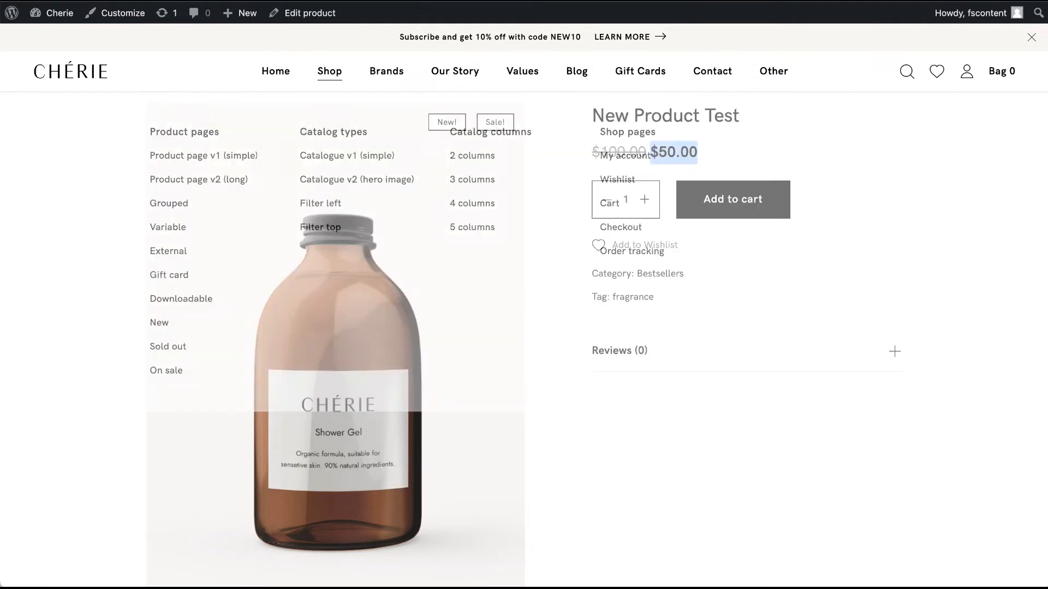
scroll(633, 499, "down", 1)
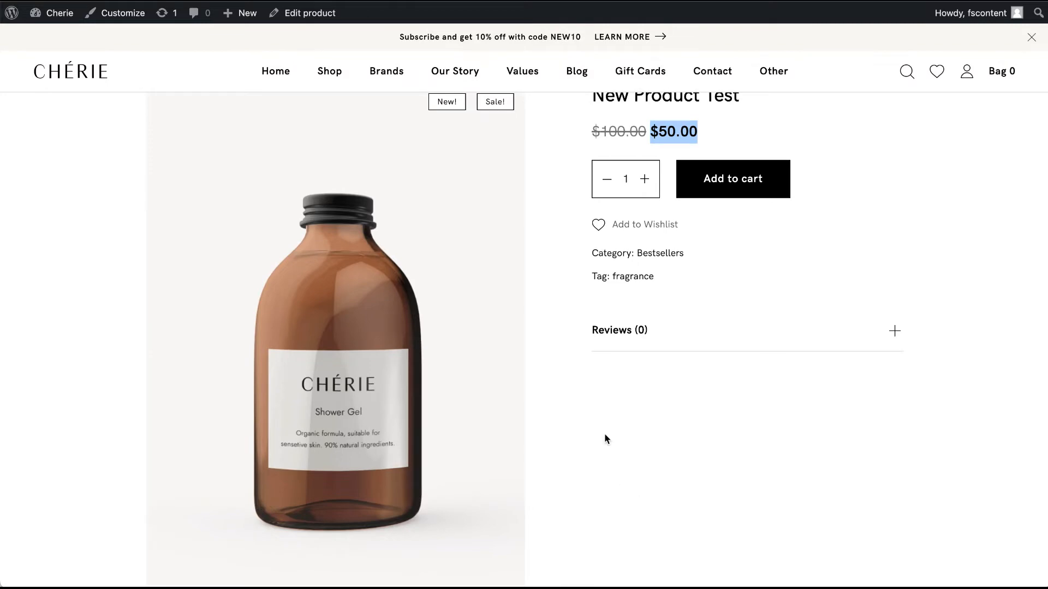
scroll(604, 434, "down", 6)
scroll(610, 416, "up", 7)
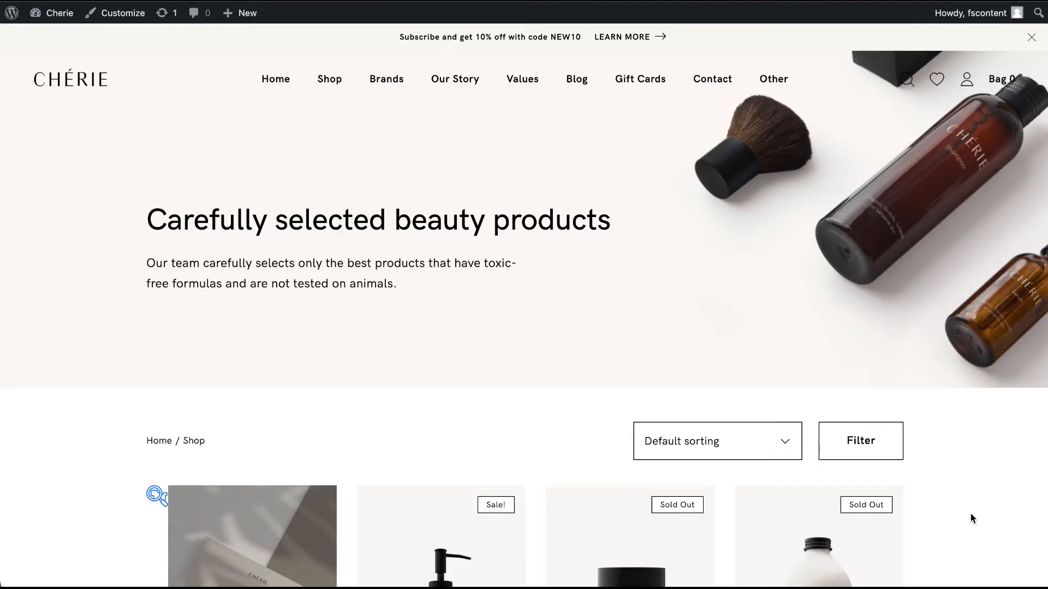
View the site's Brands page and look through its A–Z brand list.
left_click(389, 86)
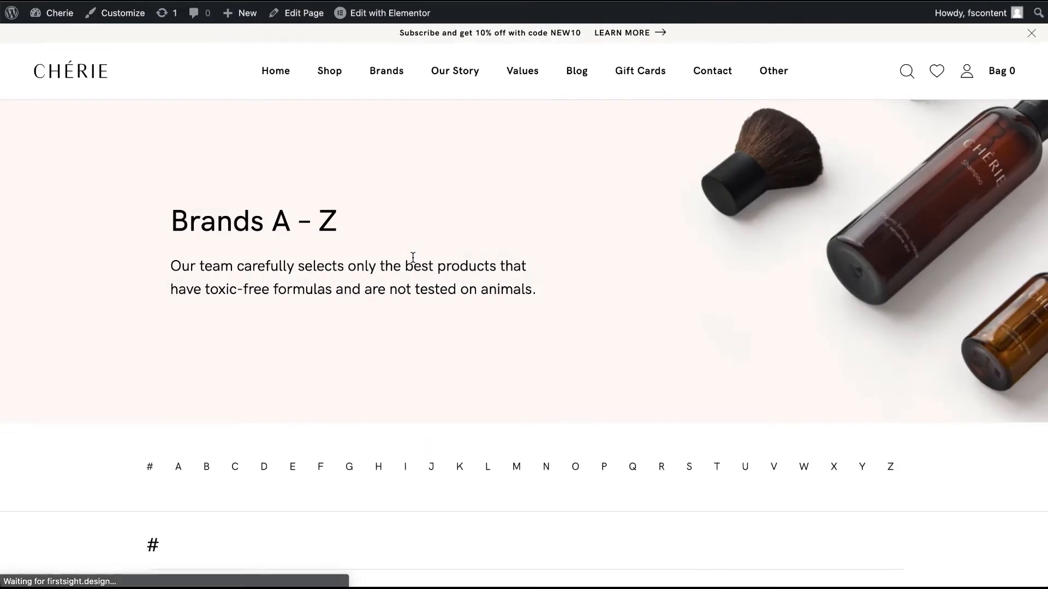
scroll(413, 258, "down", 15)
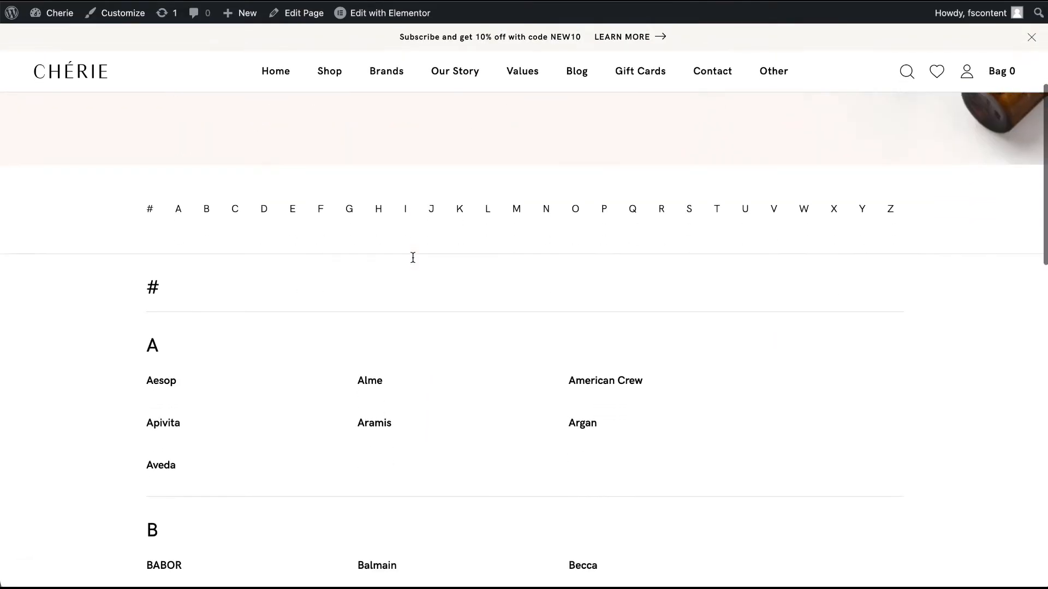
scroll(414, 257, "down", 2)
scroll(413, 257, "up", 6)
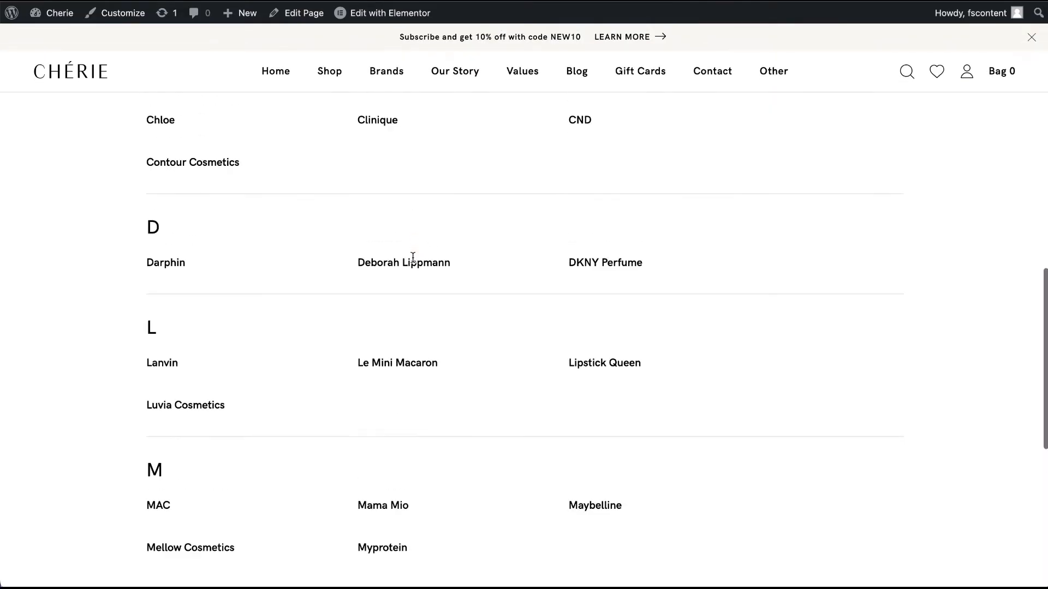
scroll(414, 257, "up", 6)
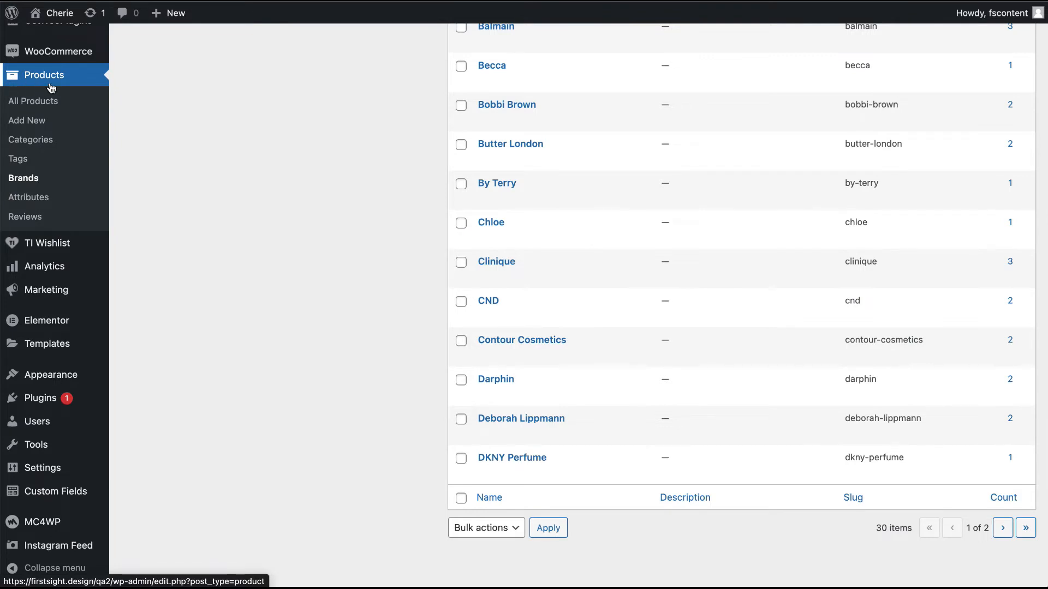
Review the product brands list in the WordPress admin.
left_click(27, 180)
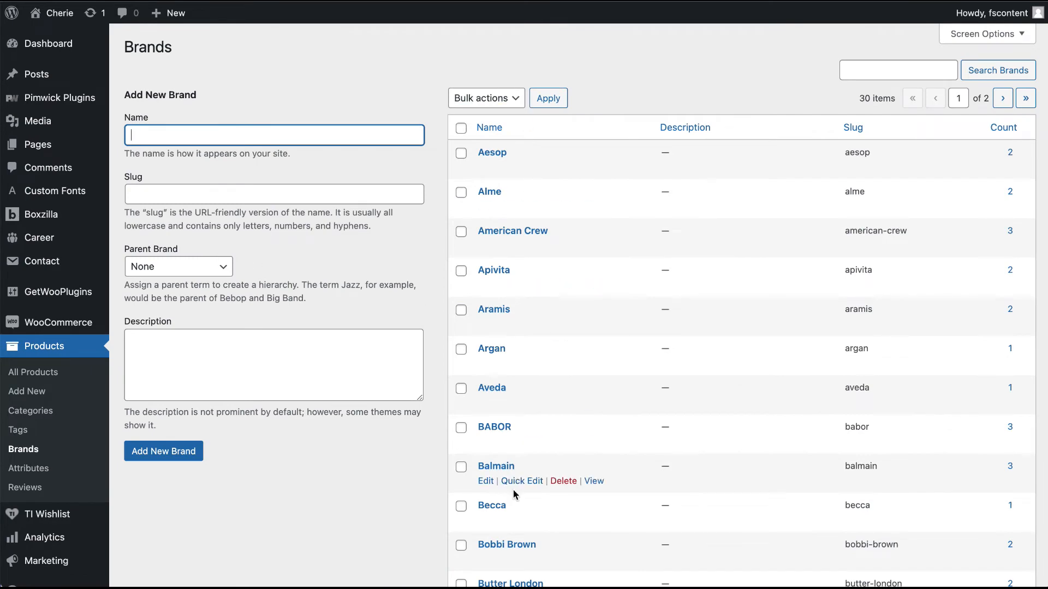
scroll(513, 499, "down", 3)
scroll(513, 498, "down", 5)
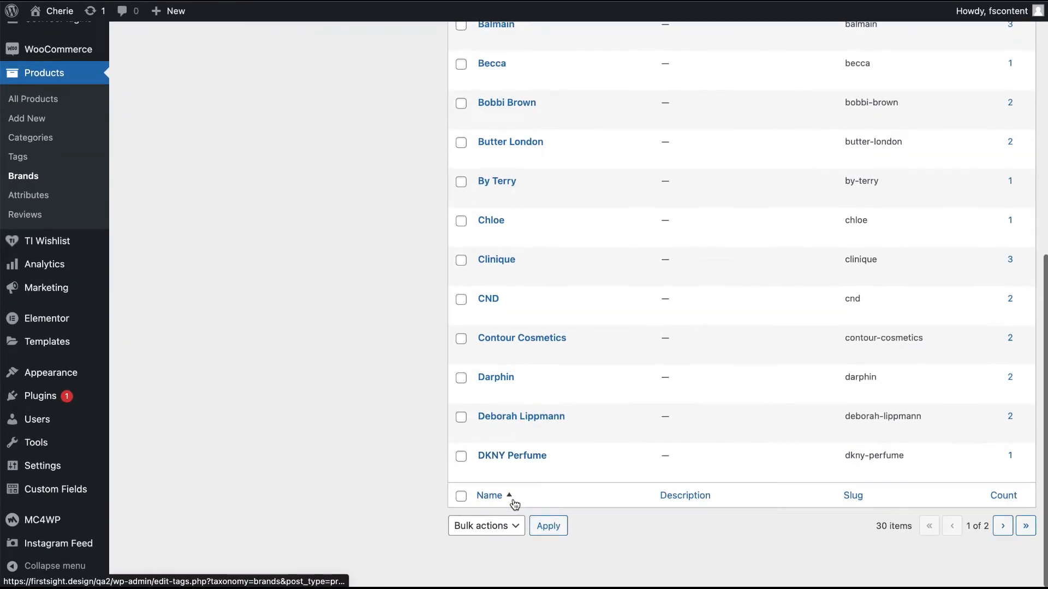
scroll(548, 380, "up", 10)
Select all listed brands and check which bulk actions are available.
left_click(462, 127)
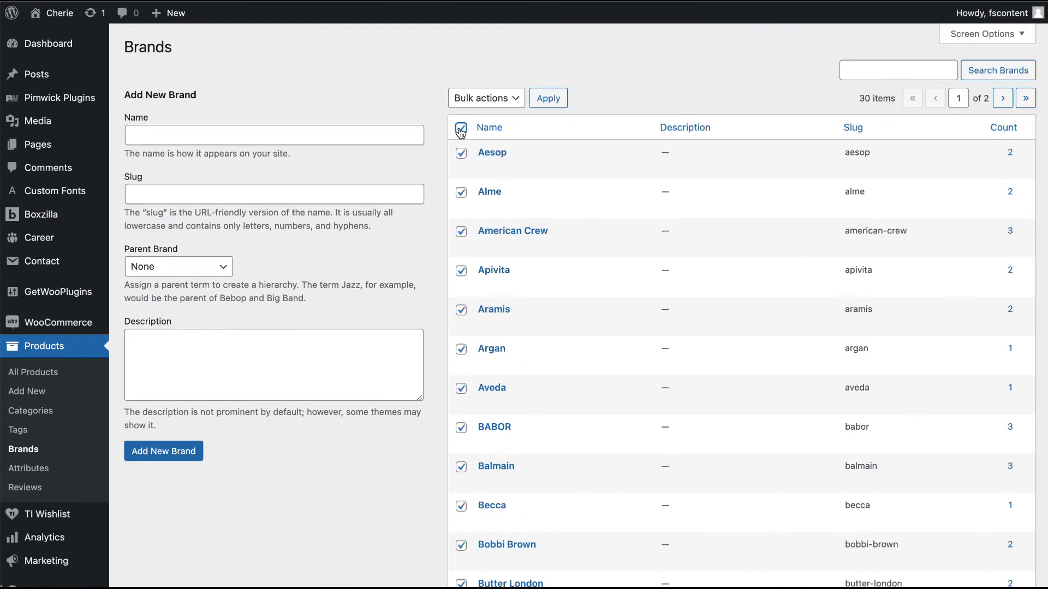
left_click(501, 101)
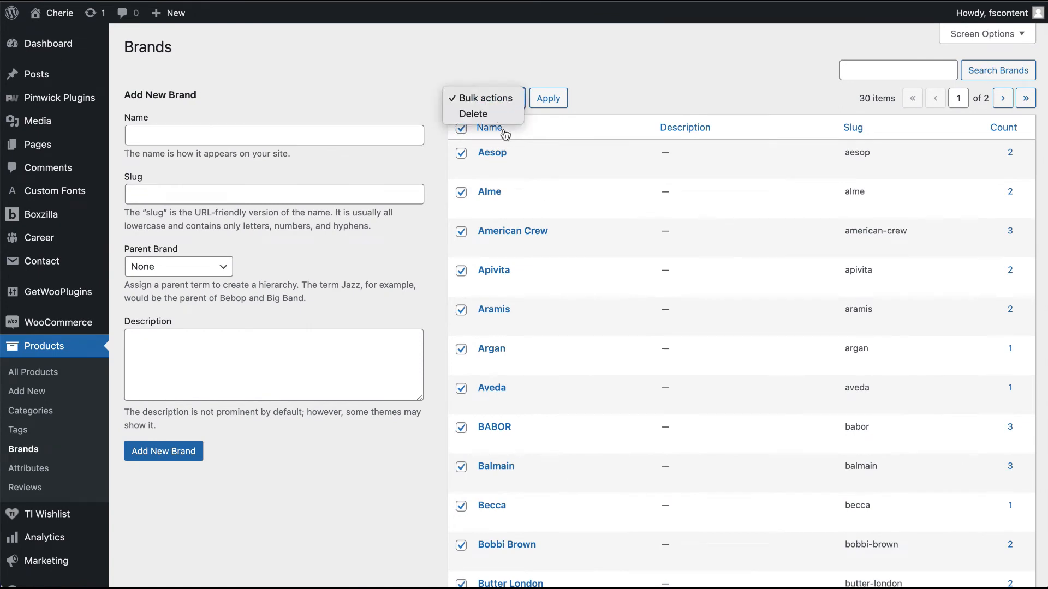
left_click(620, 90)
Add a new product brand named "Test Brand".
left_click(217, 140)
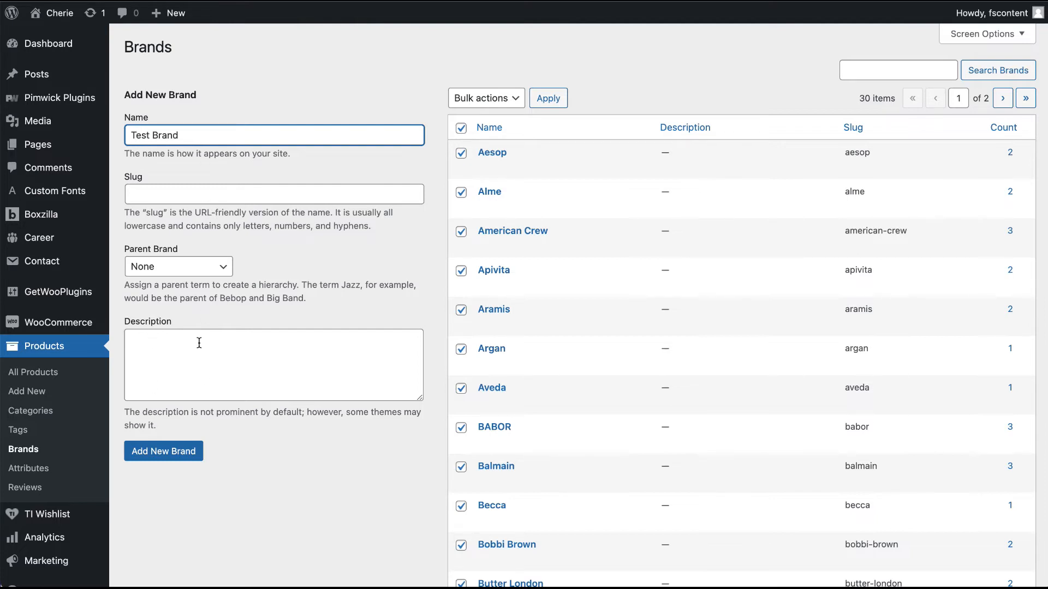
left_click(183, 452)
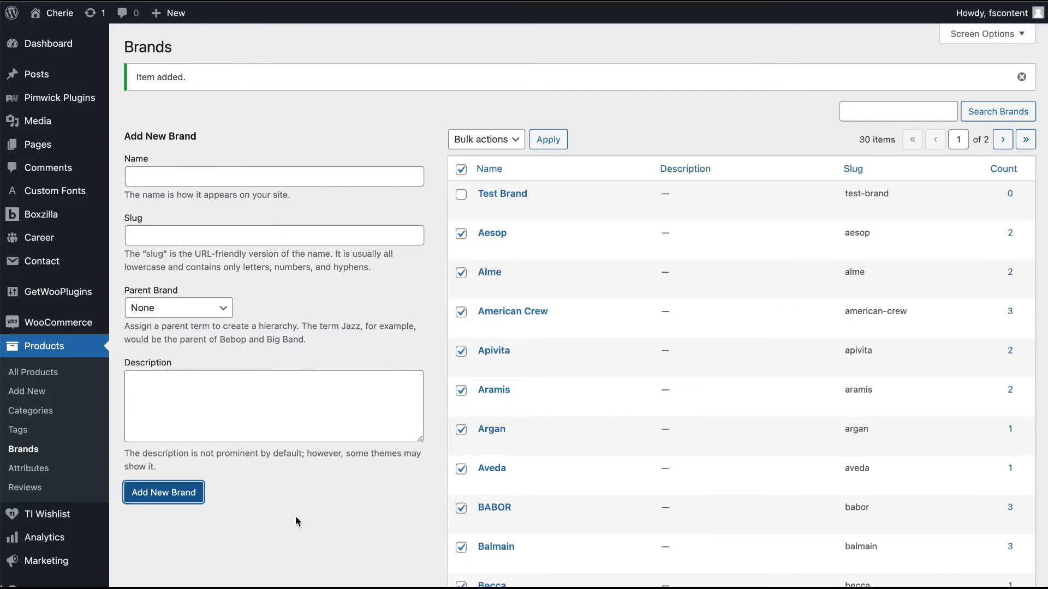
Look through the brands list and its second page for Test Brand.
scroll(659, 451, "down", 10)
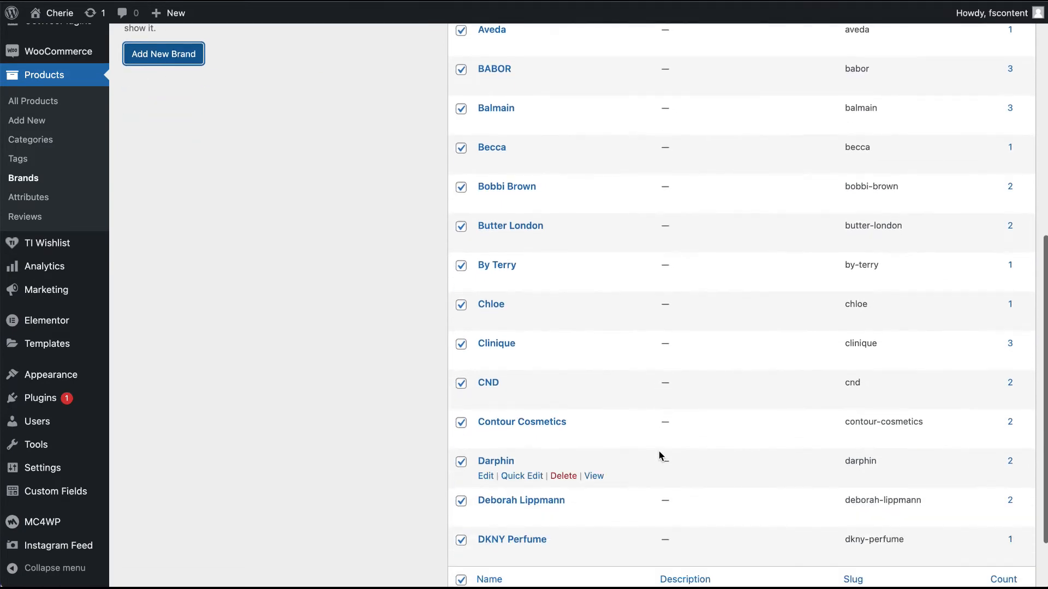
scroll(660, 455, "up", 3)
scroll(659, 456, "down", 2)
scroll(659, 455, "up", 1)
scroll(659, 455, "down", 2)
left_click(1002, 528)
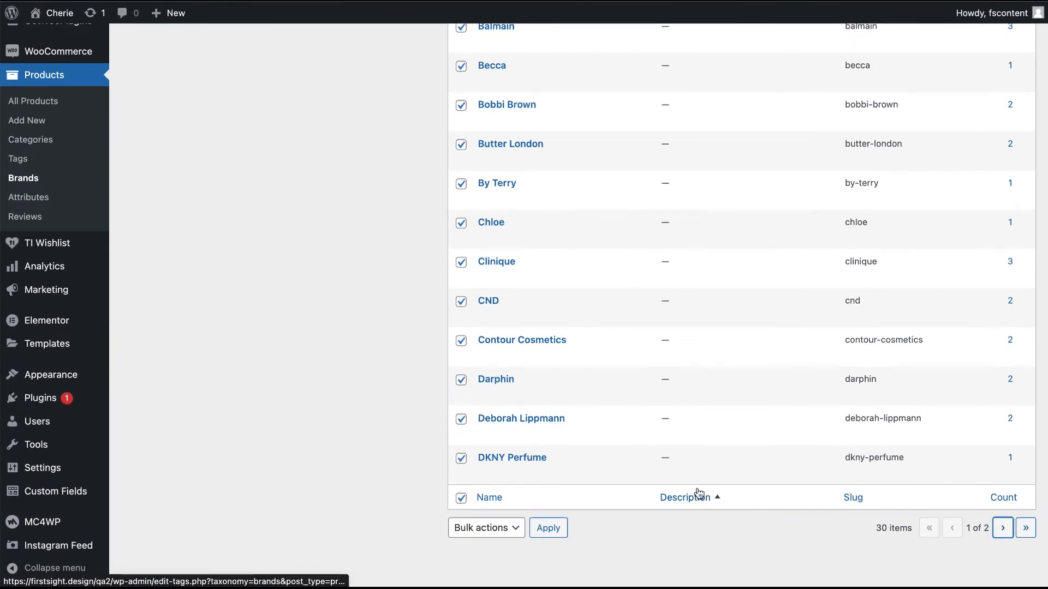
scroll(573, 251, "down", 6)
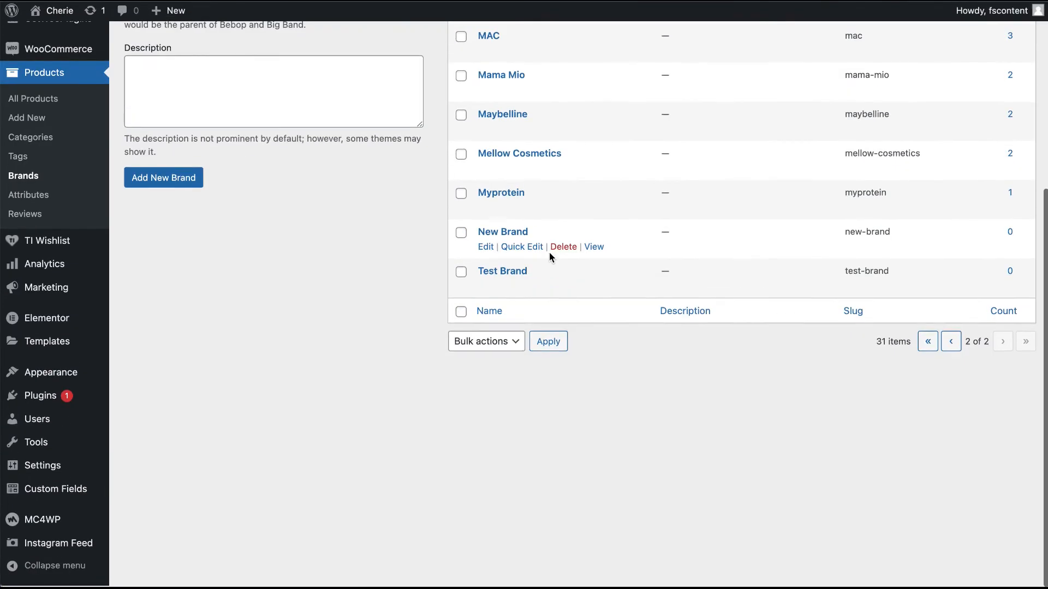
scroll(545, 271, "up", 5)
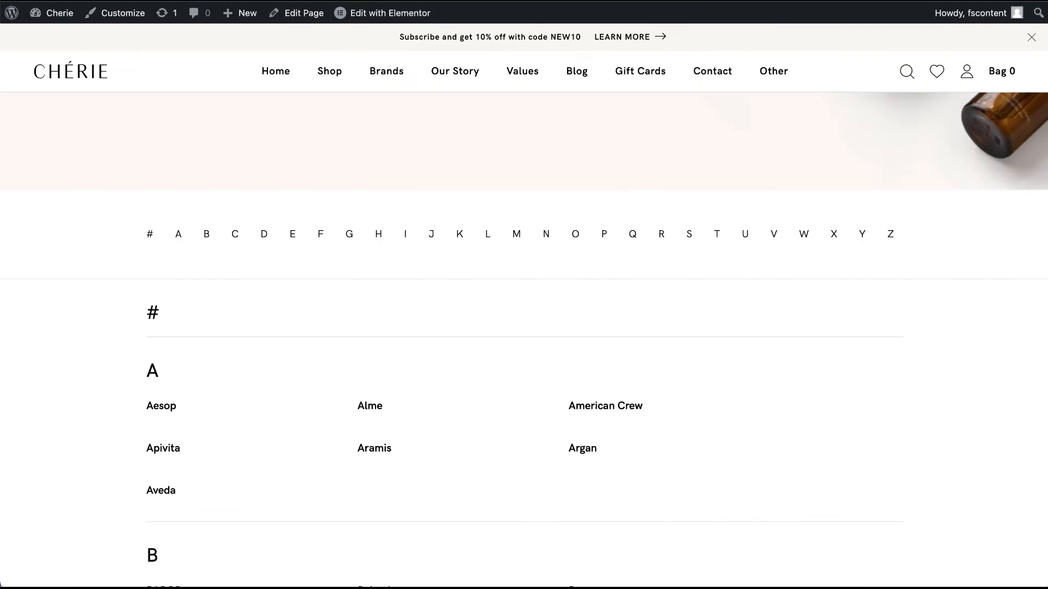
Open the site's Brands page in the Elementor editor and look through its content.
scroll(364, 263, "up", 4)
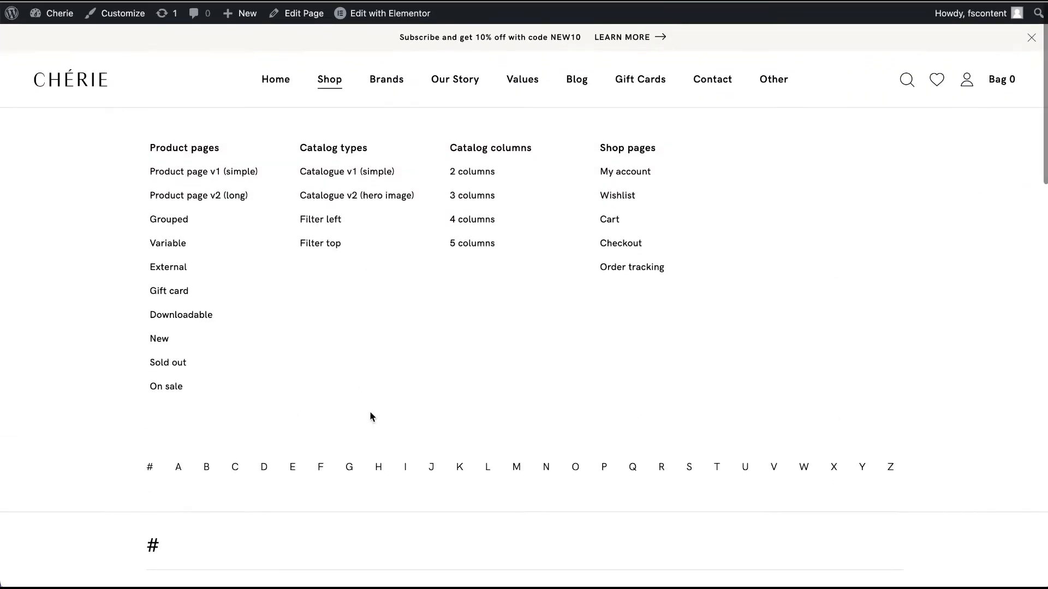
right_click(400, 16)
left_click(416, 23)
key("ctrl+Tab")
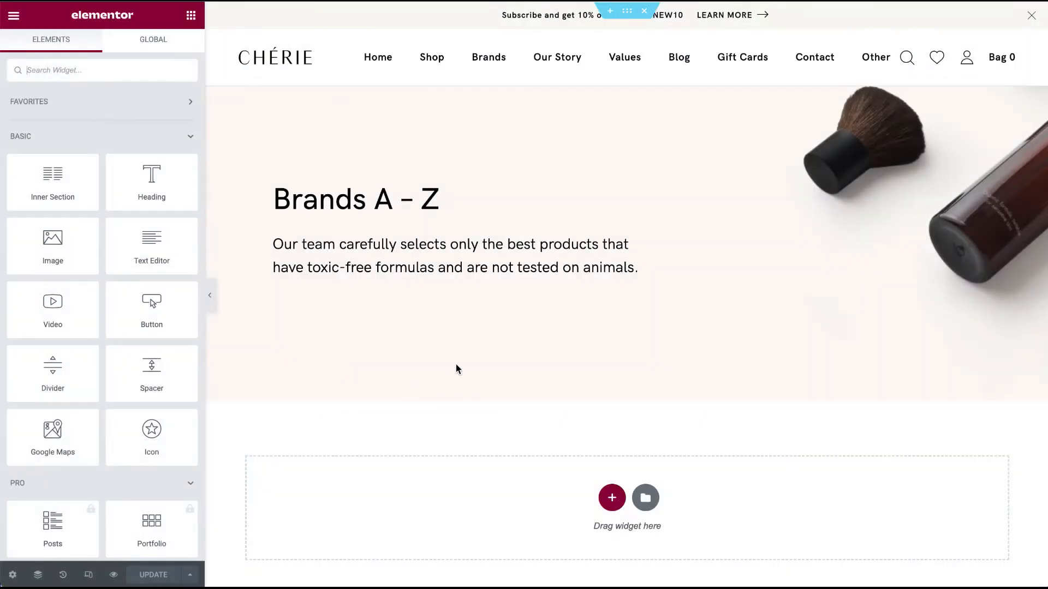
scroll(457, 364, "down", 20)
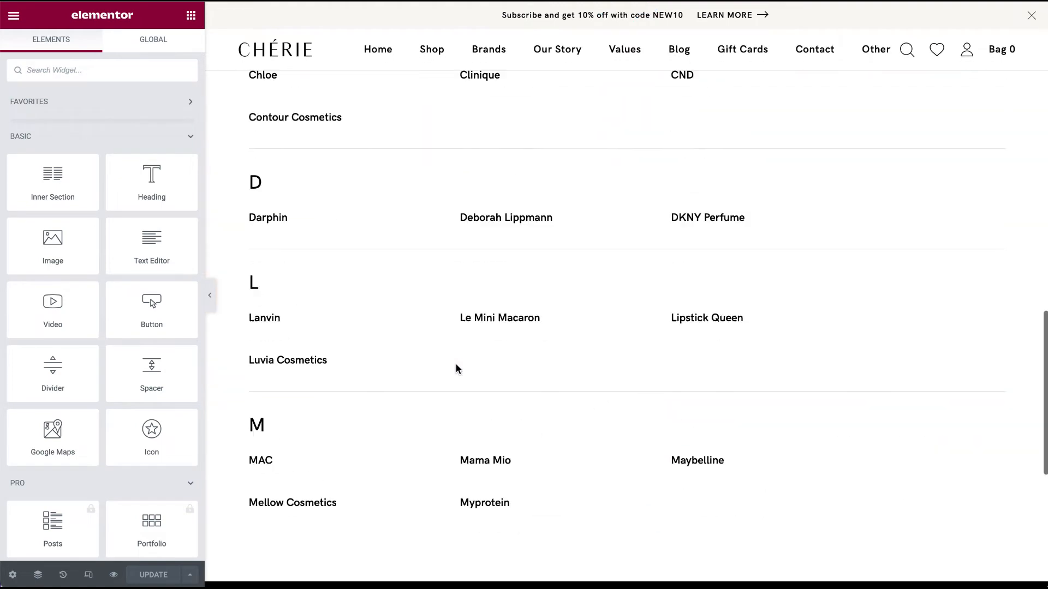
scroll(456, 364, "up", 17)
scroll(456, 365, "up", 3)
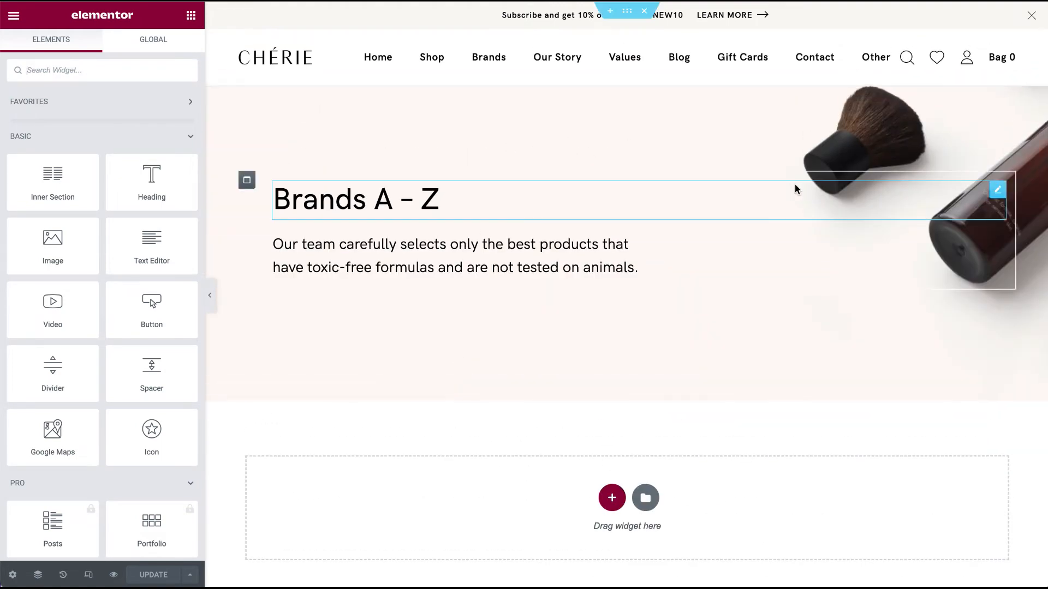
Open the style settings of the "Brands A – Z" hero section to view its background.
right_click(561, 115)
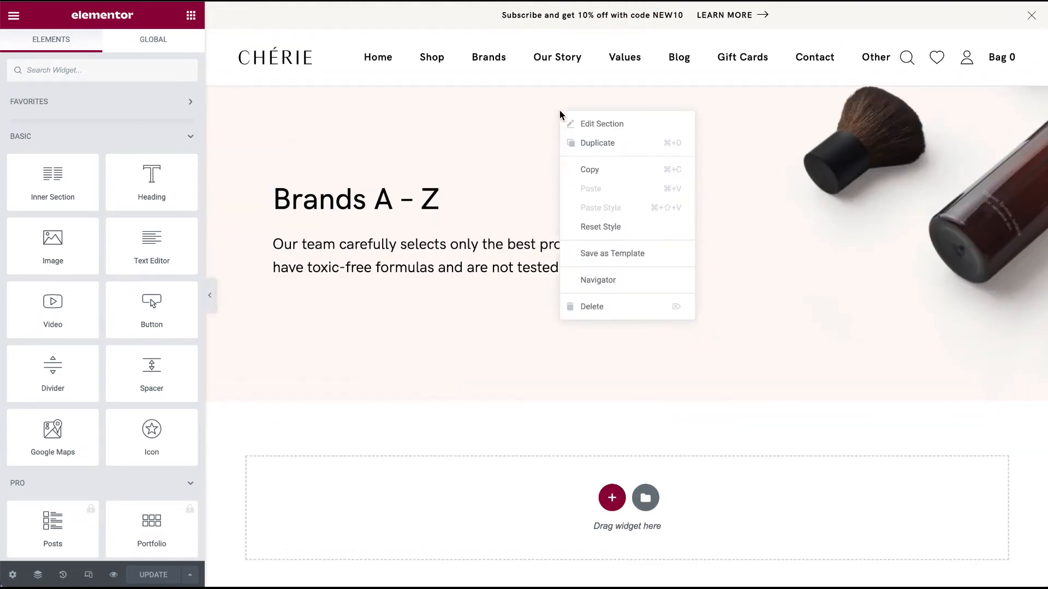
left_click(627, 125)
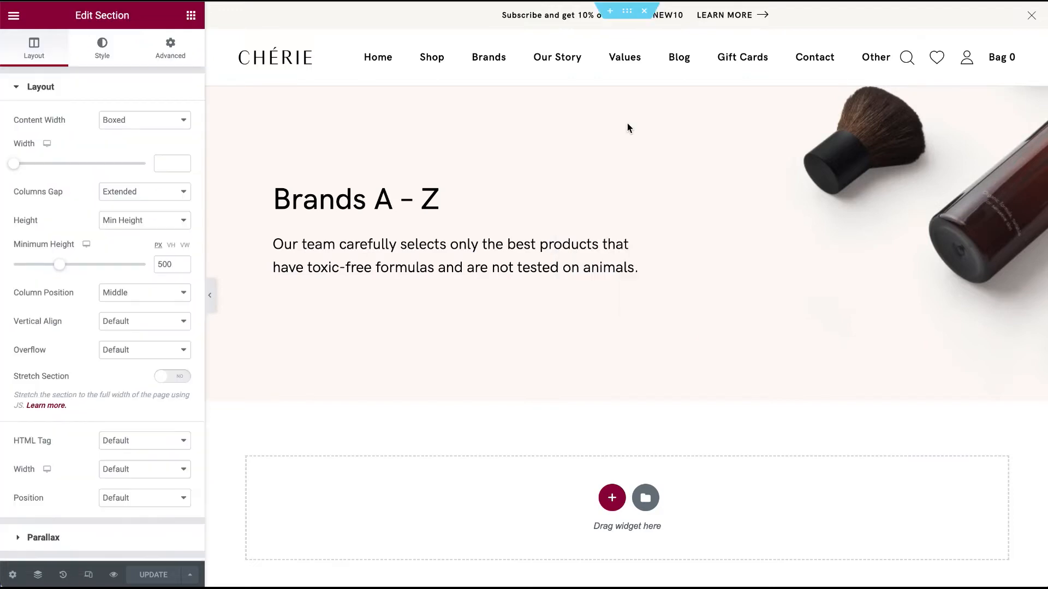
left_click(107, 60)
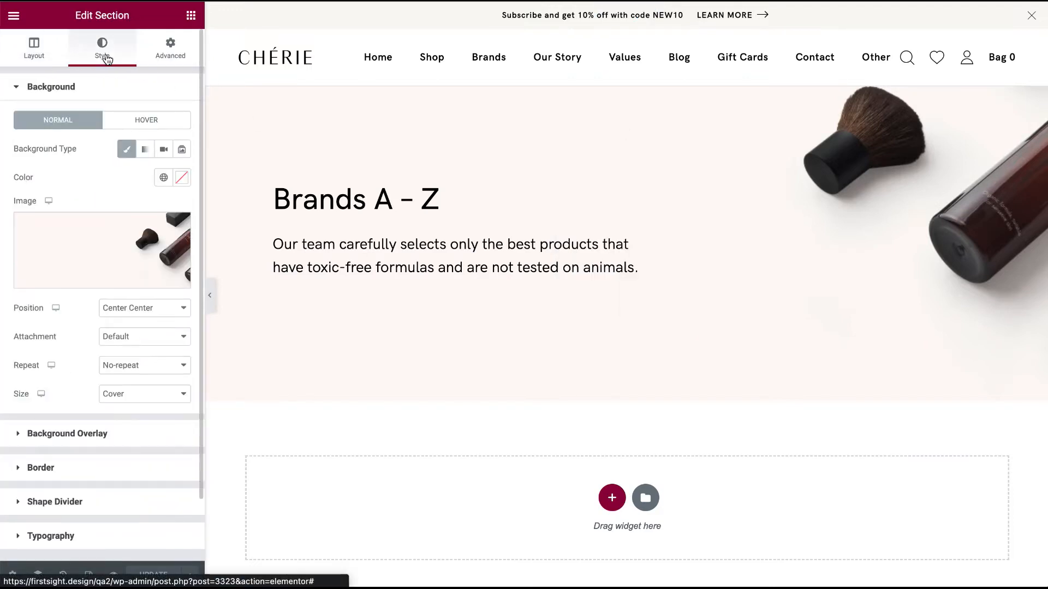
Check the media library for the hero section's background image without changing it, and select the title text of the "Brands A – Z" heading.
left_click(96, 246)
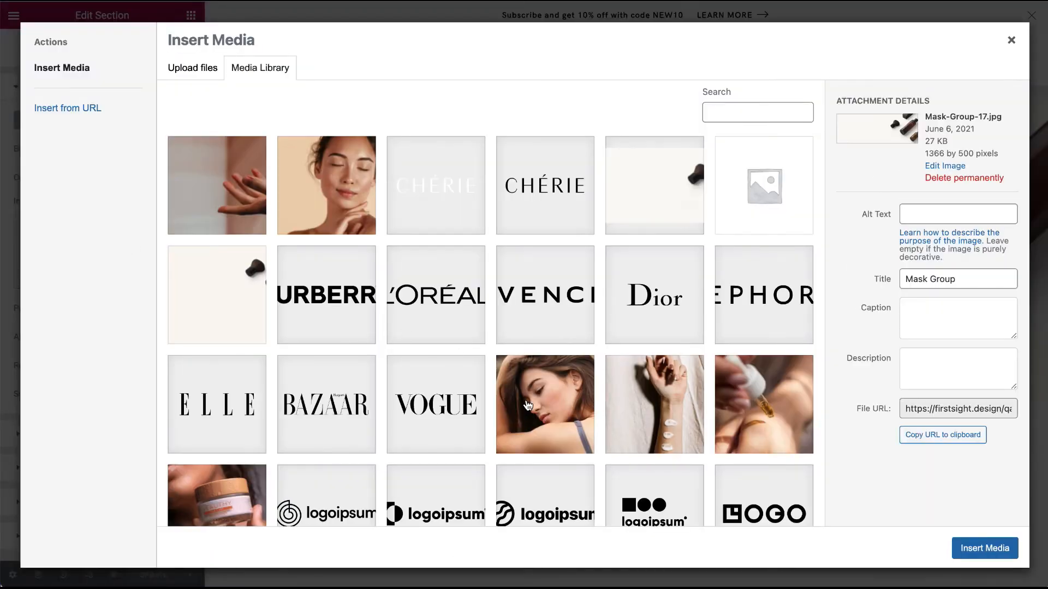
scroll(527, 405, "down", 10)
scroll(527, 405, "up", 10)
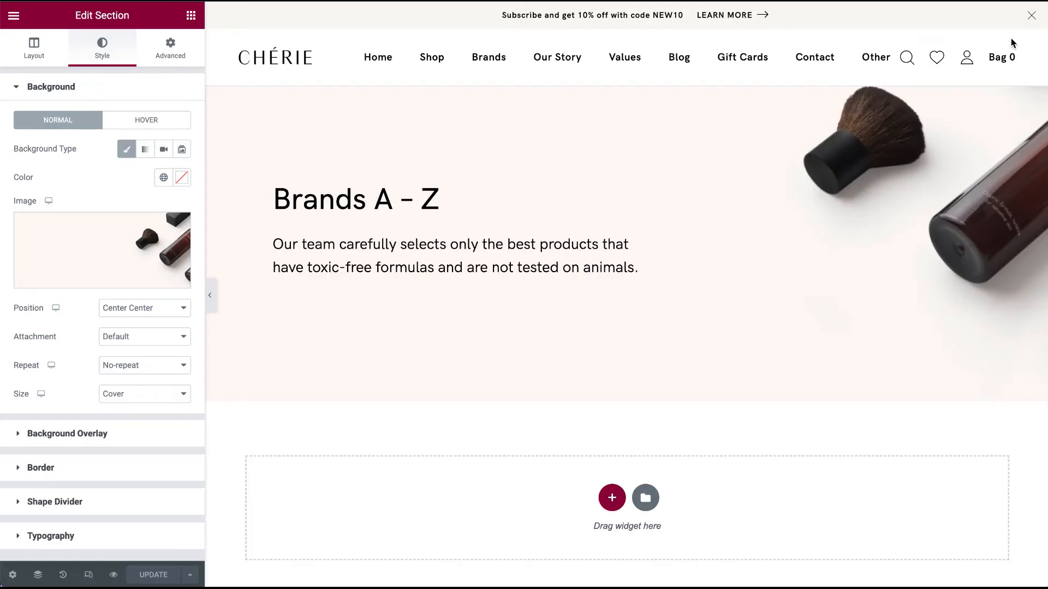
left_click(1012, 41)
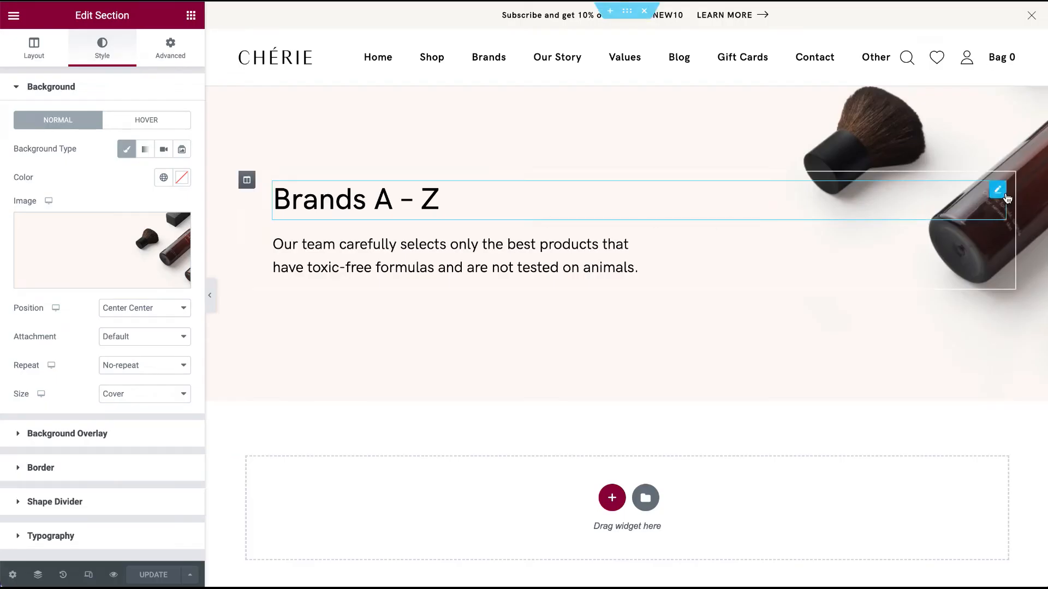
left_click(1004, 196)
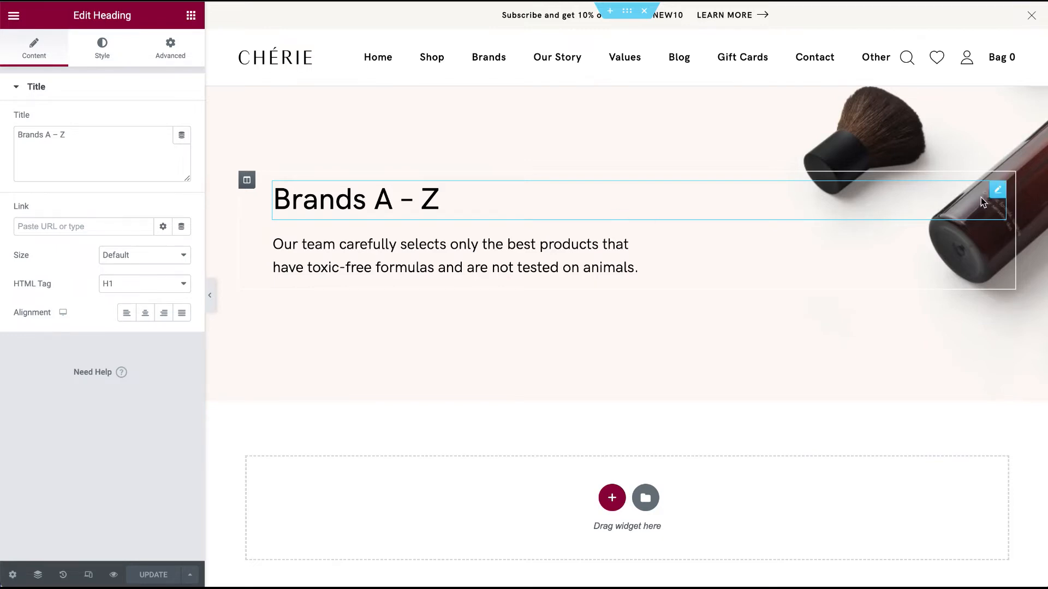
left_click_drag(105, 133, 3, 134)
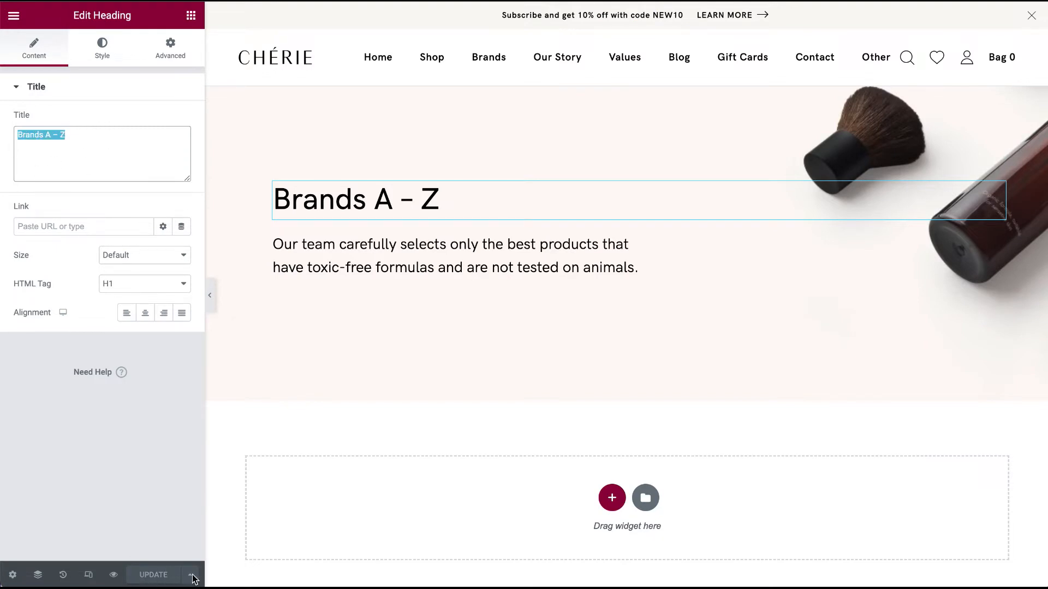
Look through the alphabetical brand list on the Brands page, from the letter index down through the brand groups.
scroll(346, 530, "down", 10)
scroll(377, 371, "down", 5)
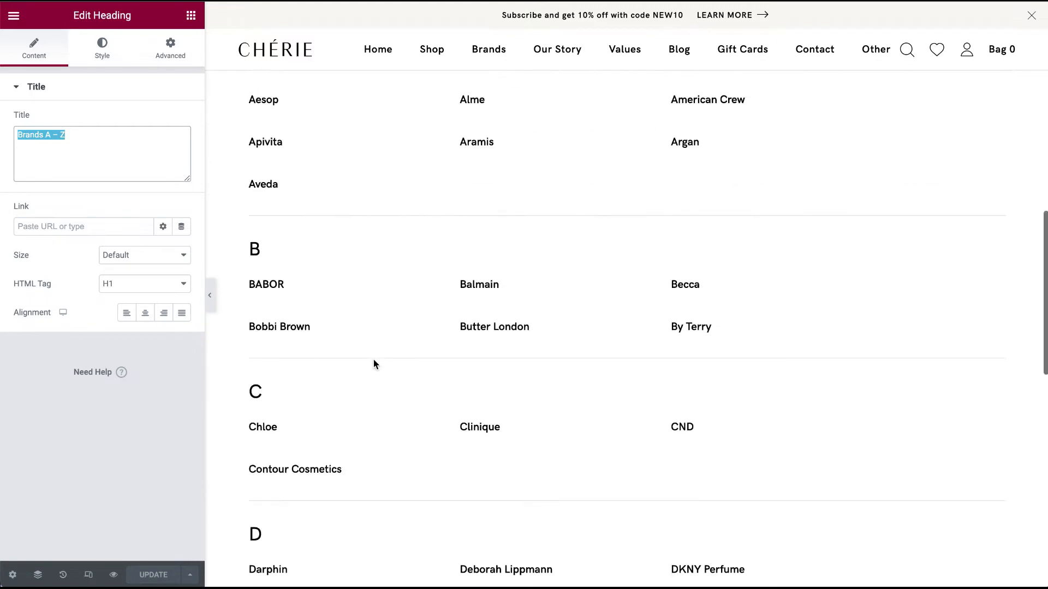
scroll(312, 190, "up", 2)
scroll(312, 194, "up", 2)
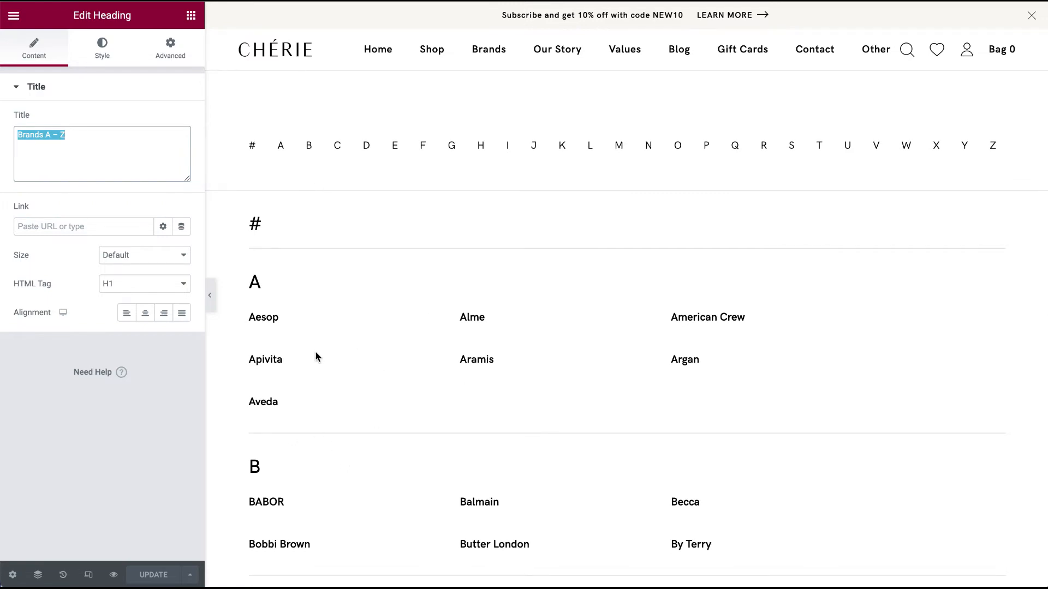
scroll(326, 335, "down", 14)
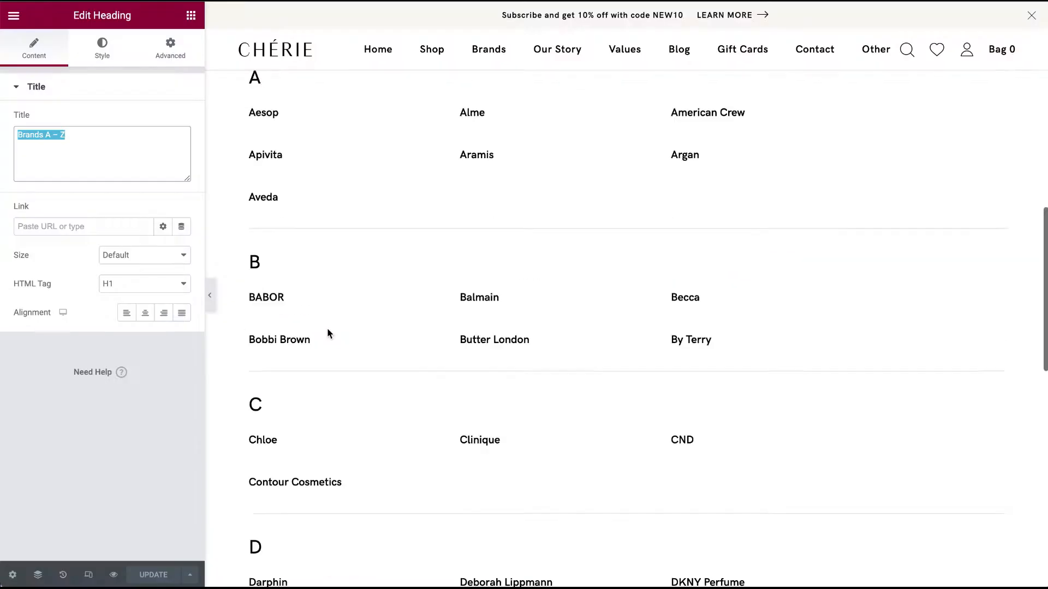
scroll(327, 328, "up", 10)
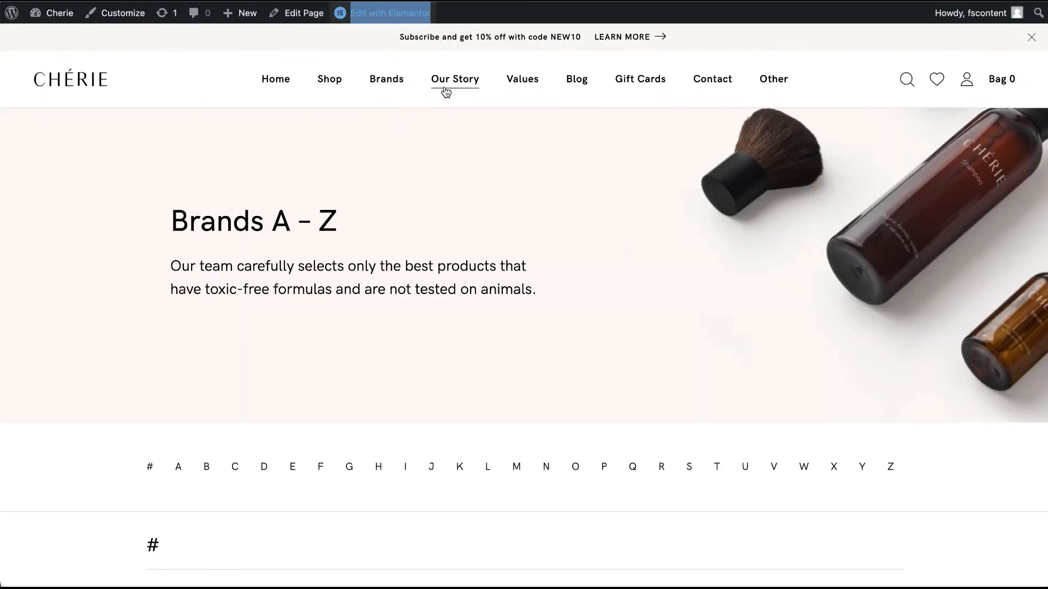
Visit the site's Our Story page and look through its content down to the footer and back up.
left_click(451, 89)
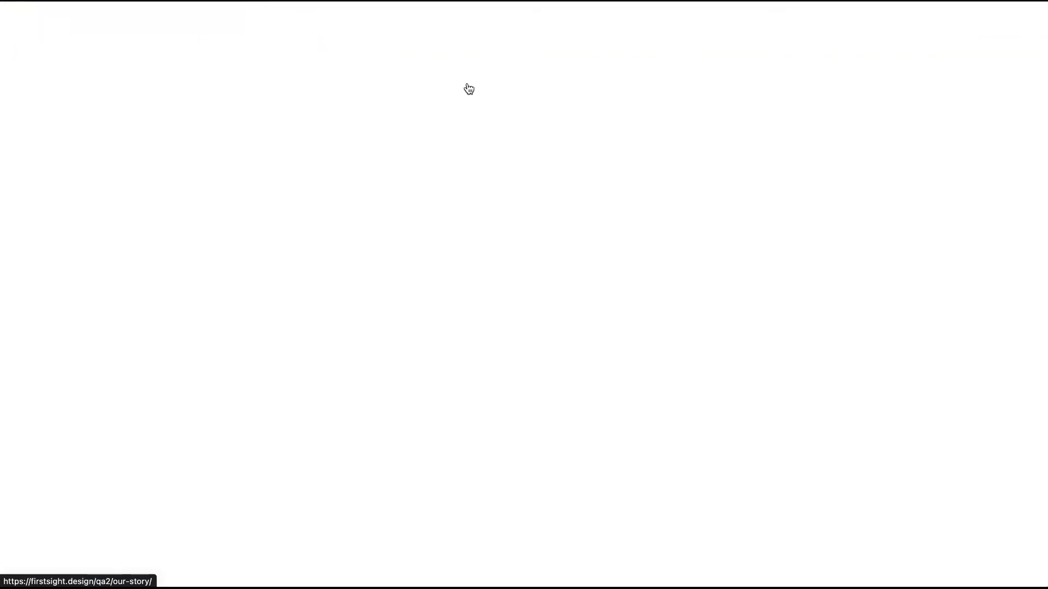
scroll(461, 276, "down", 8)
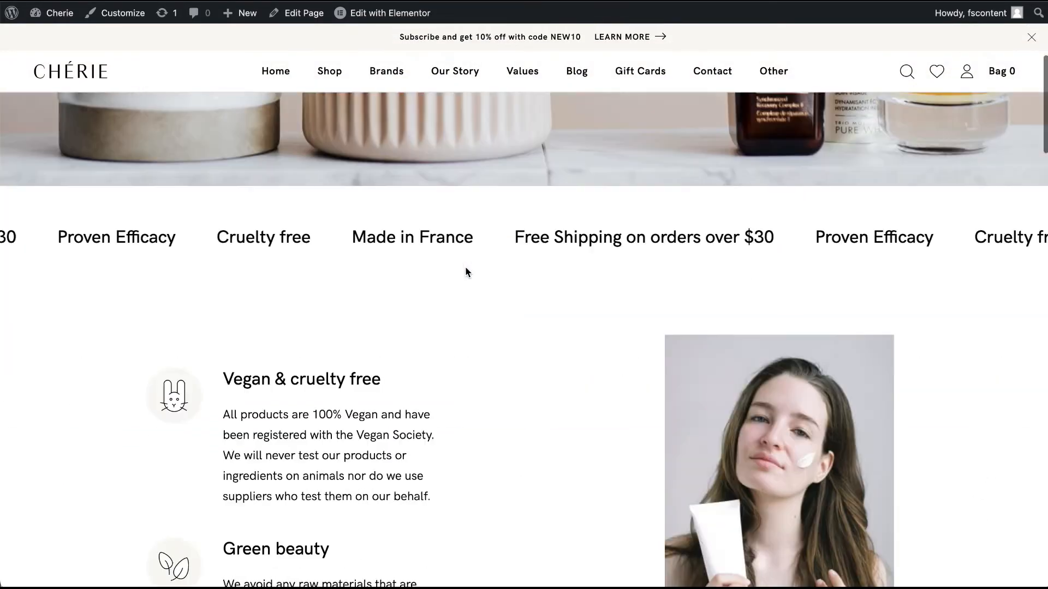
scroll(465, 270, "down", 15)
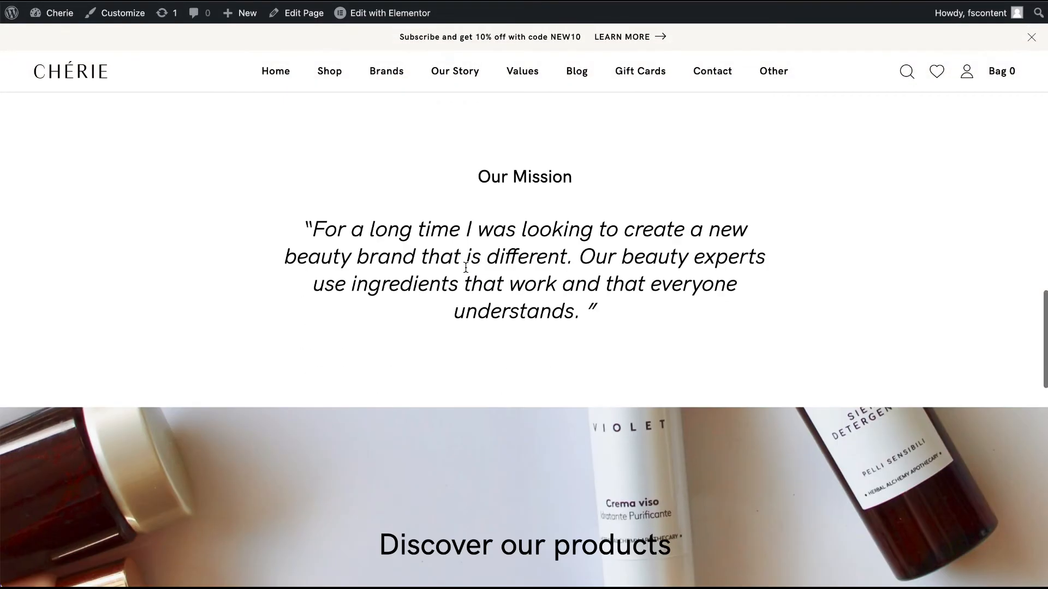
scroll(465, 266, "down", 15)
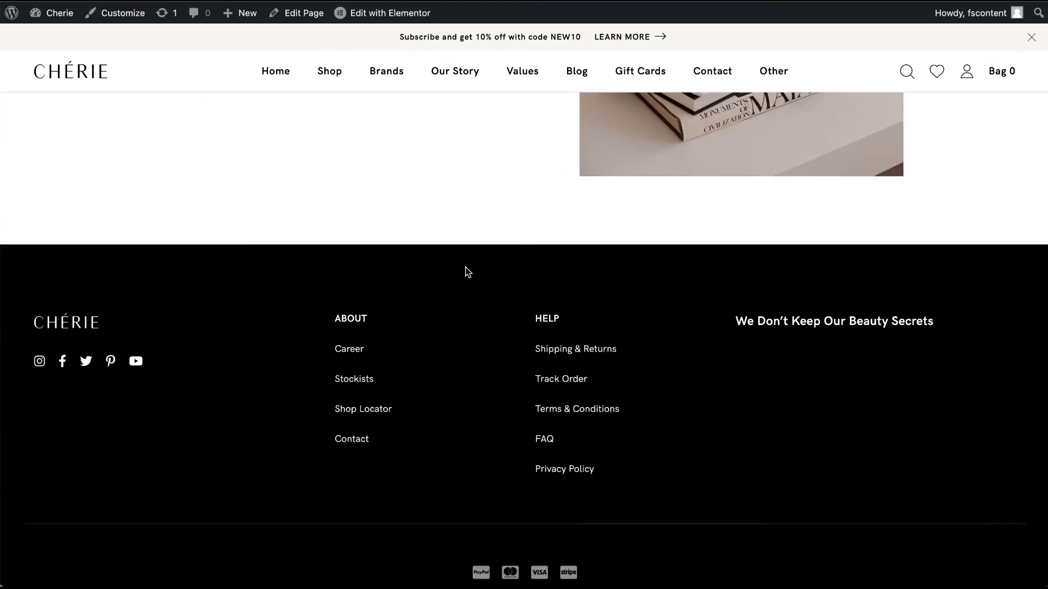
scroll(466, 268, "up", 20)
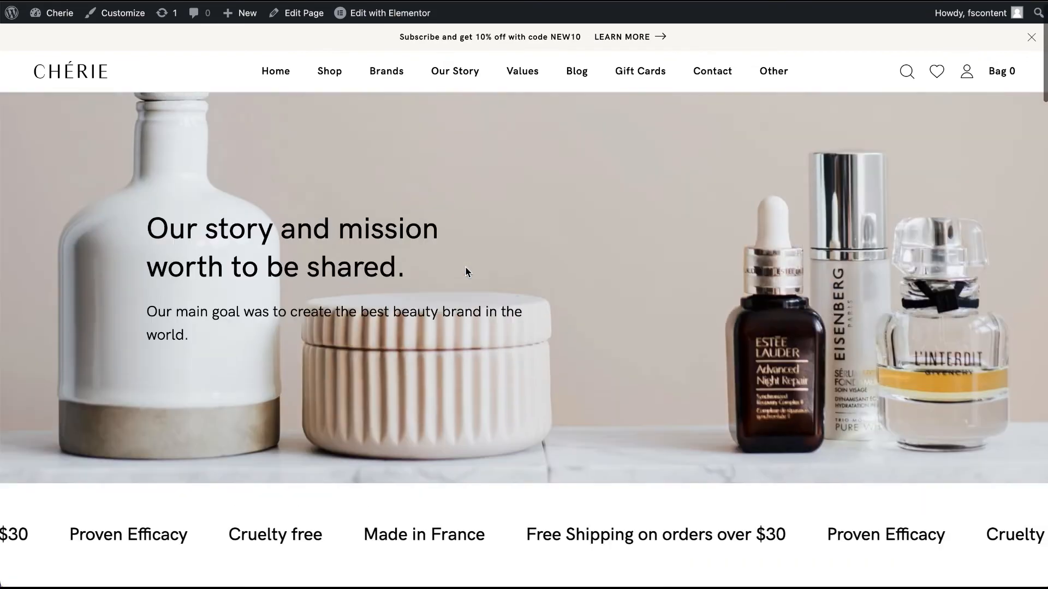
Open the Our Story page in the Elementor editor in a new browser tab.
right_click(385, 14)
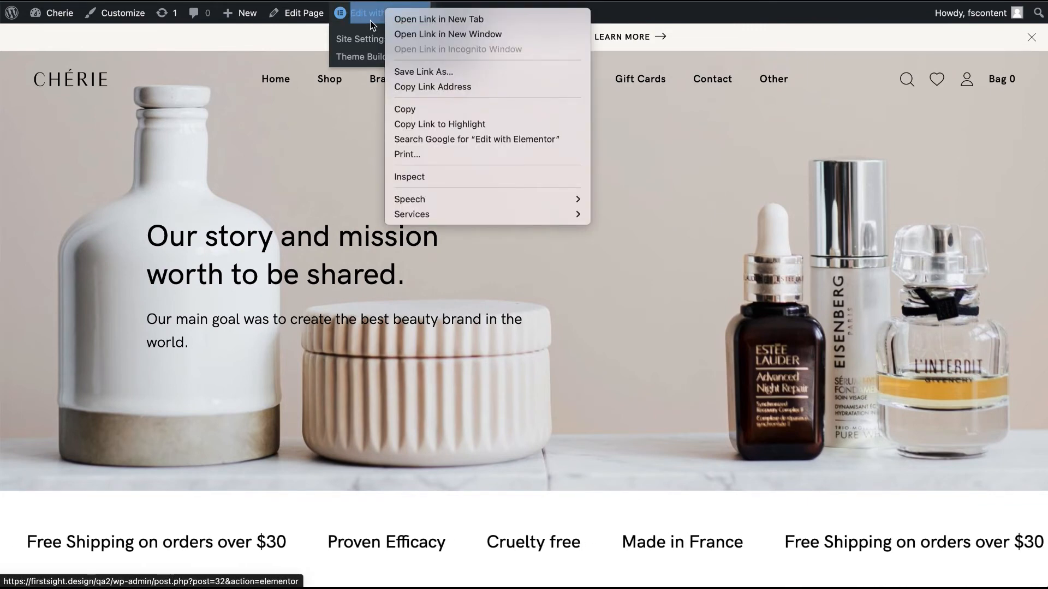
left_click(370, 22)
right_click(411, 20)
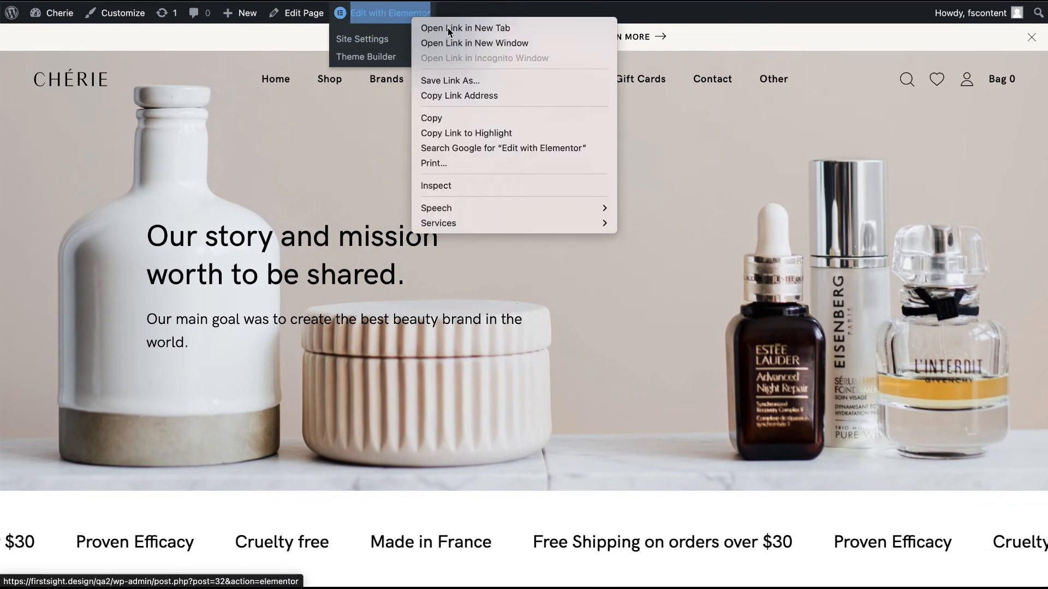
left_click(448, 30)
left_click(418, 17)
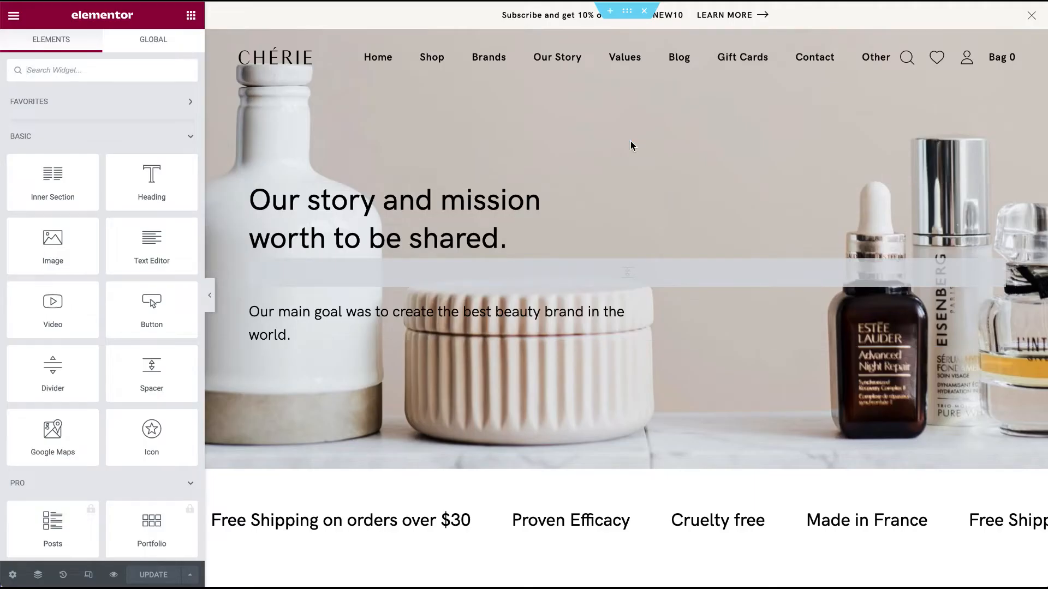
View the Our Story hero section's background style and the media library for its image, leaving the image as it is.
right_click(626, 127)
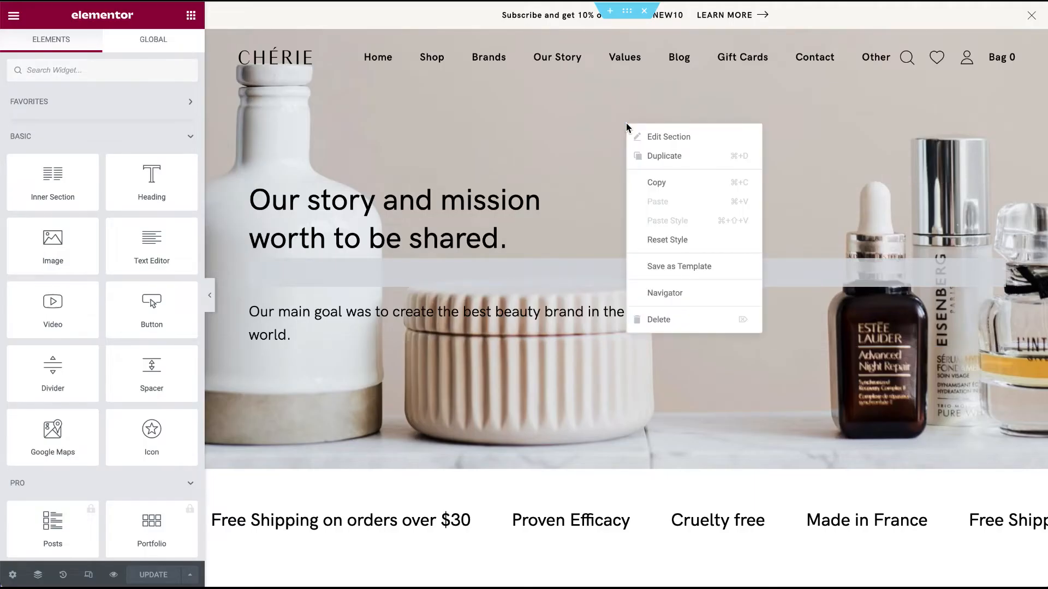
left_click(655, 137)
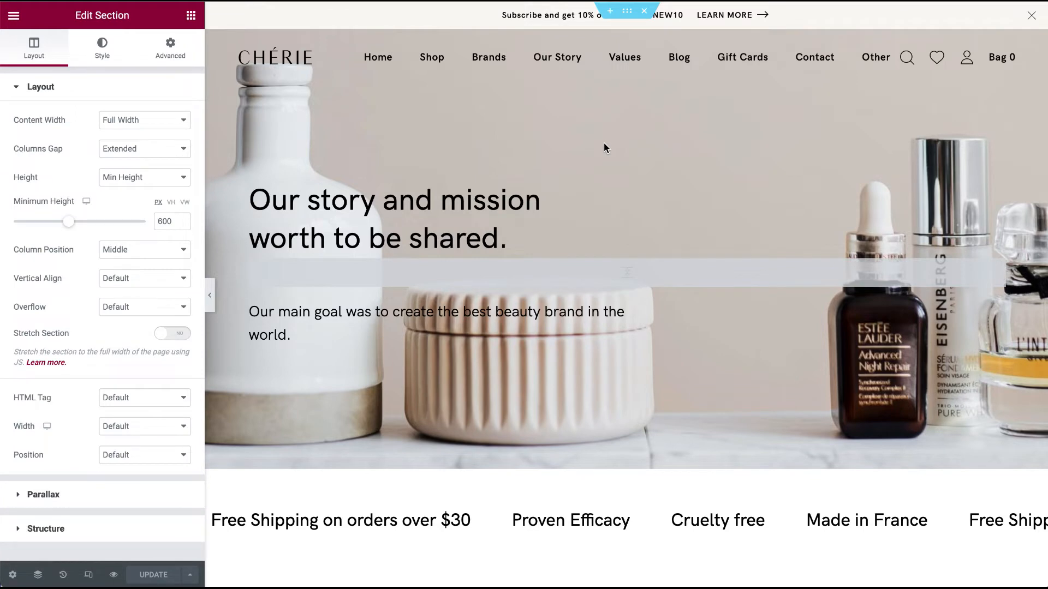
left_click(106, 53)
mouse_move(95, 250)
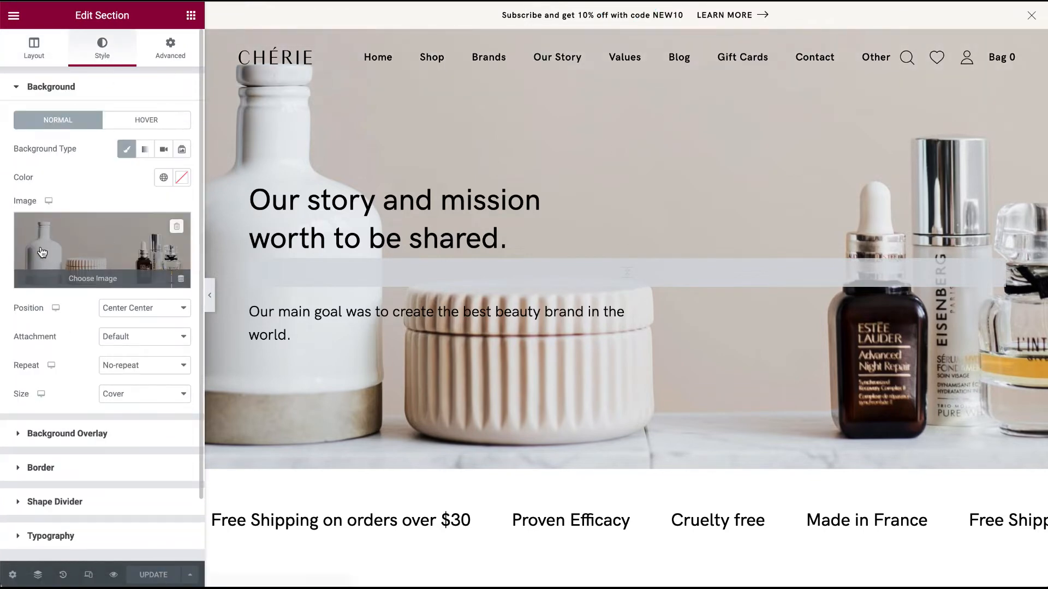
left_click(95, 249)
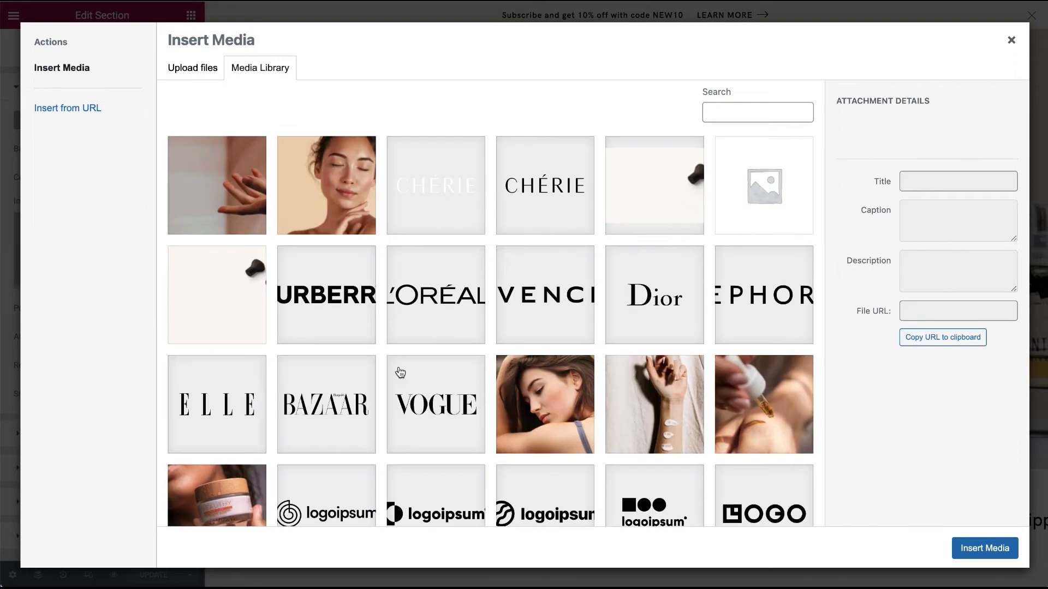
left_click(1012, 39)
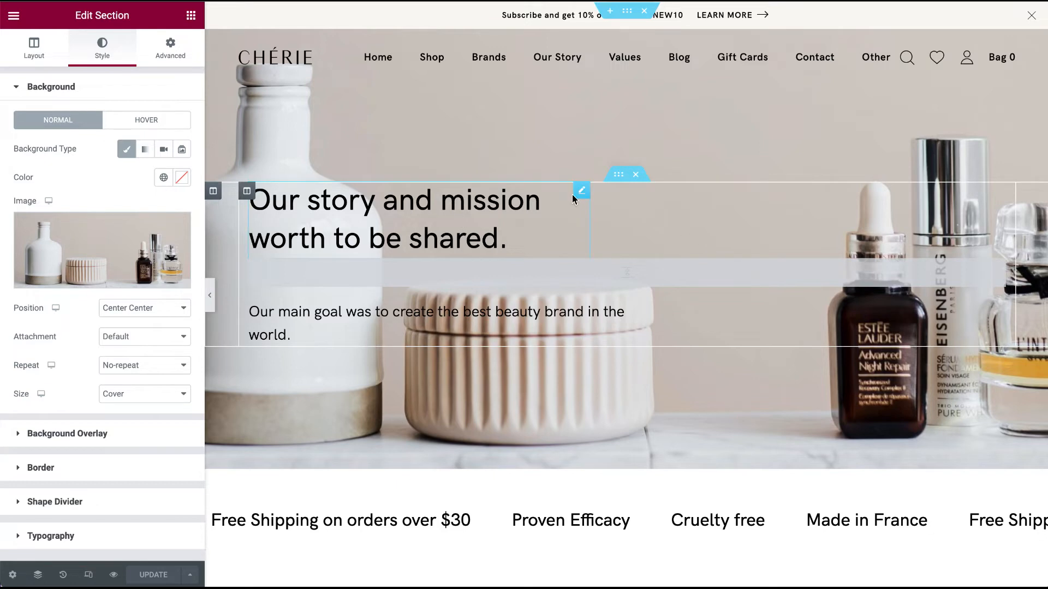
Open the hero heading's settings, and open the intro text beneath it and select its full wording.
left_click(584, 192)
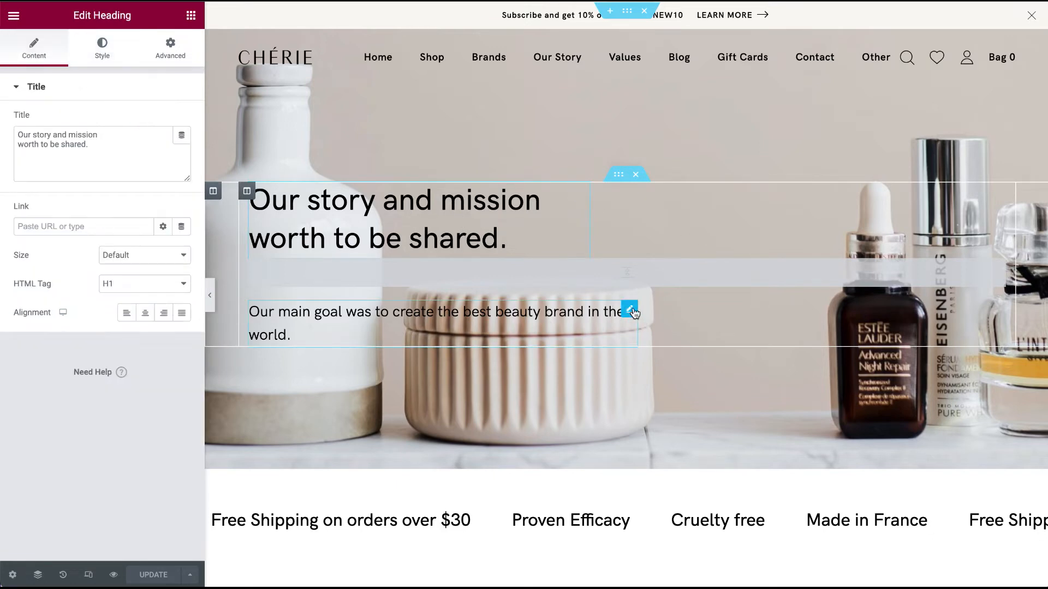
left_click(631, 311)
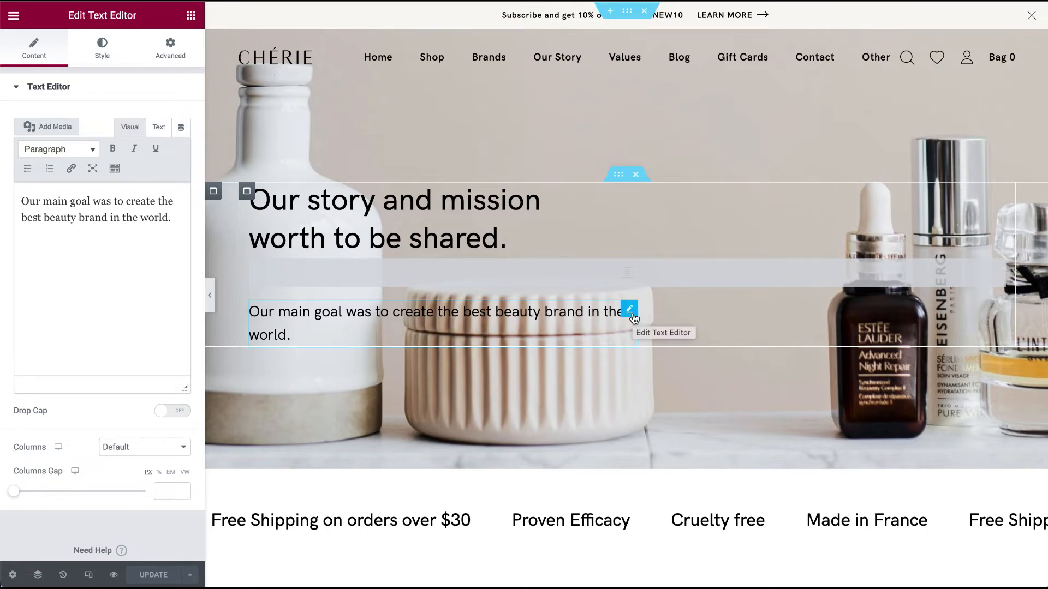
left_click(178, 224)
left_click_drag(182, 220, 6, 203)
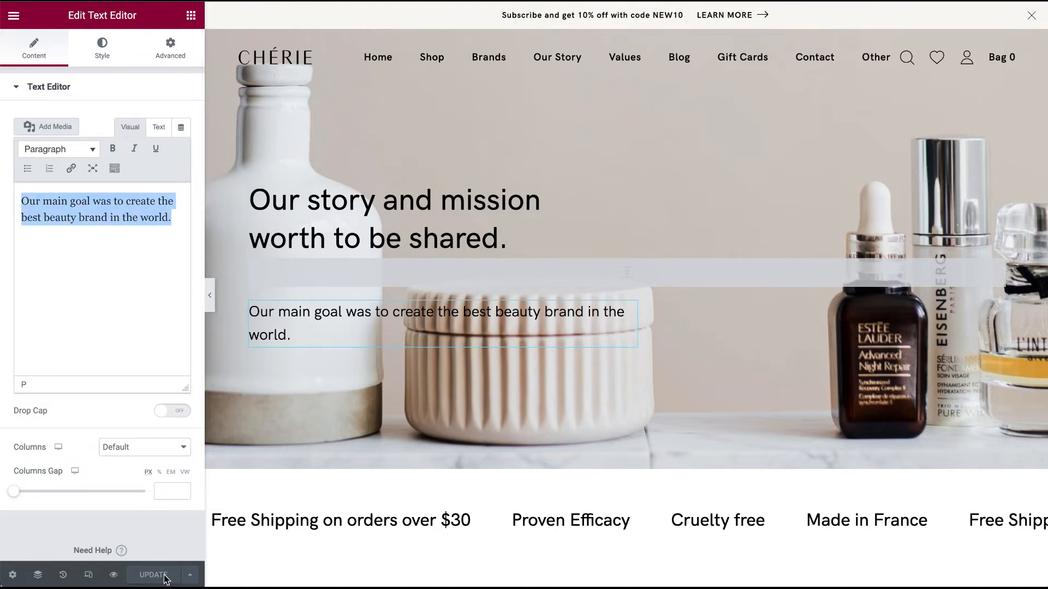
Open the settings of the scrolling ticker below the hero section to view its items.
scroll(592, 453, "down", 3)
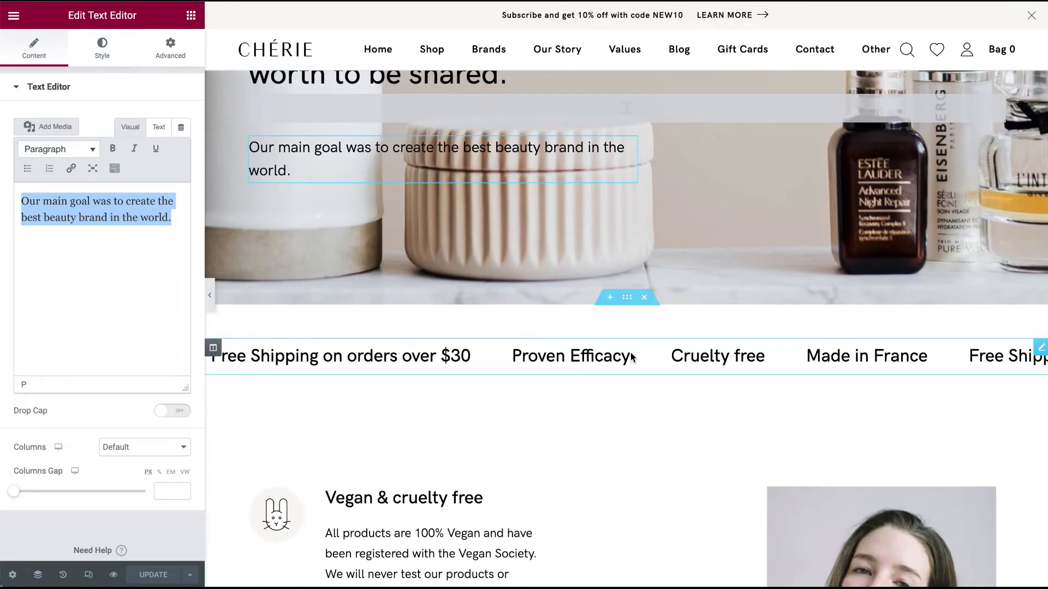
right_click(631, 352)
left_click(656, 369)
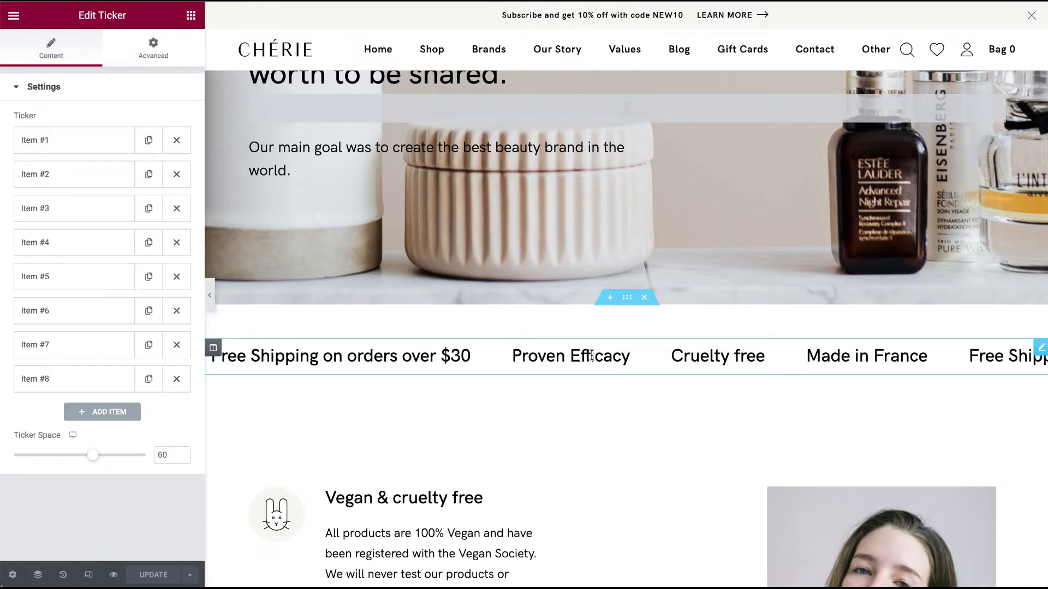
Look over the features section below the ticker and open the "Vegan & cruelty free" icon box for editing.
scroll(600, 412, "down", 7)
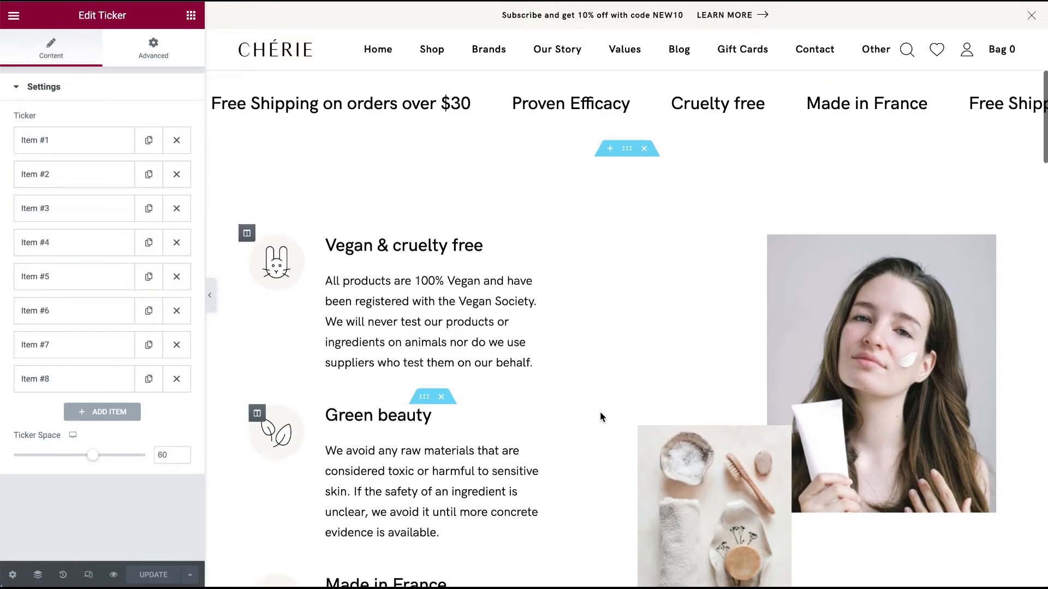
scroll(595, 483, "up", 2)
scroll(595, 483, "down", 3)
scroll(594, 483, "up", 2)
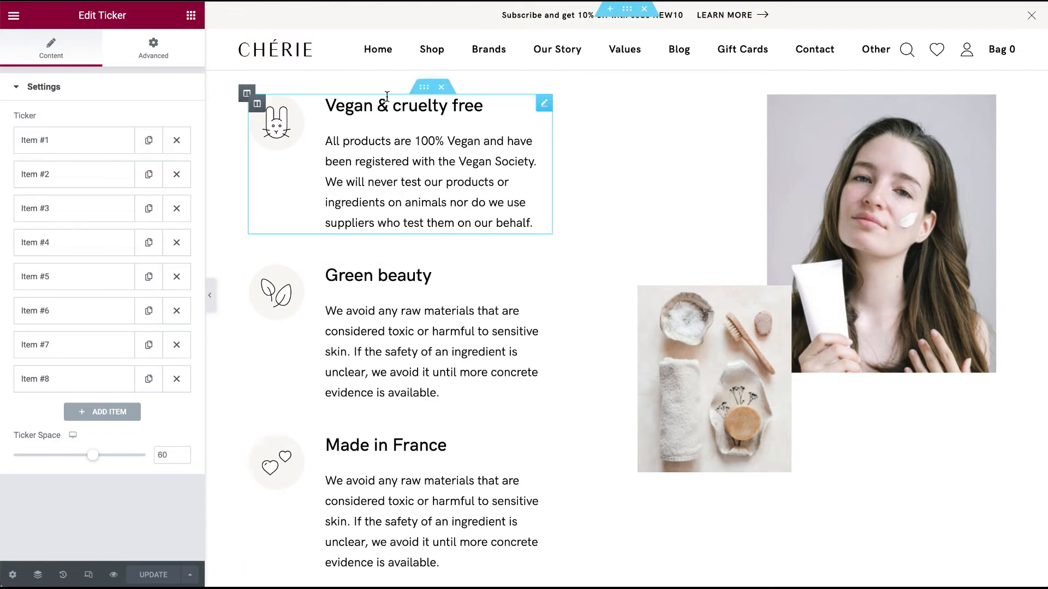
scroll(474, 159, "up", 3)
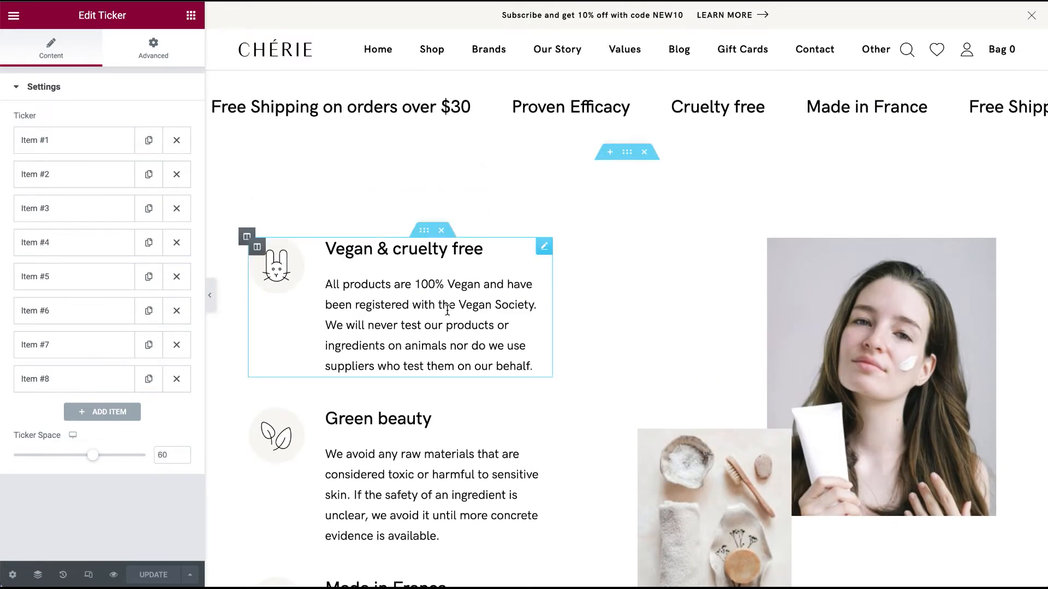
left_click(545, 248)
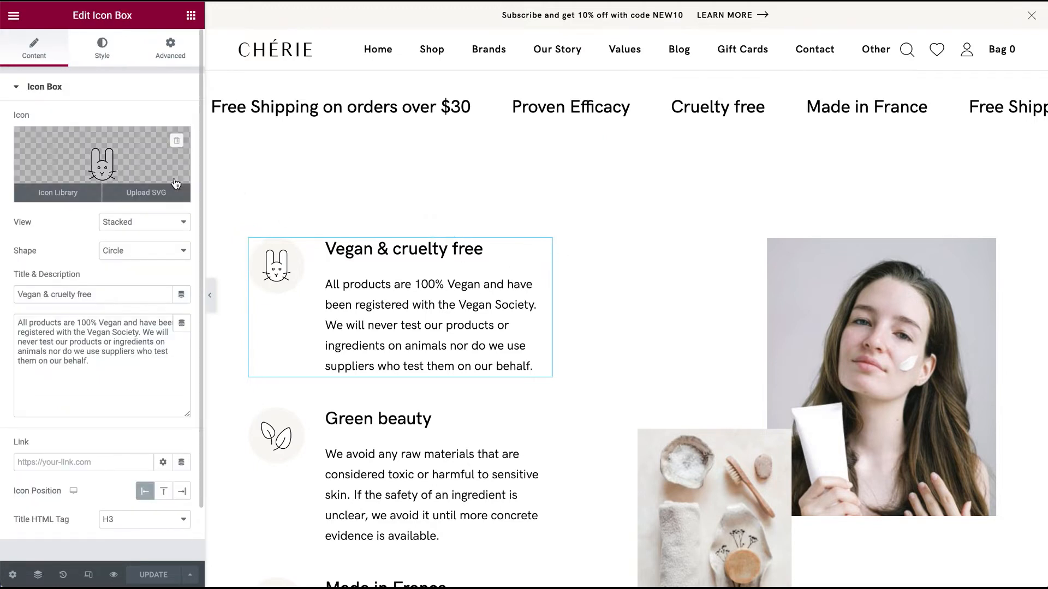
Browse all icons in the icon library for the "Vegan & cruelty free" icon box, and close it without choosing one.
mouse_move(121, 173)
left_click(121, 174)
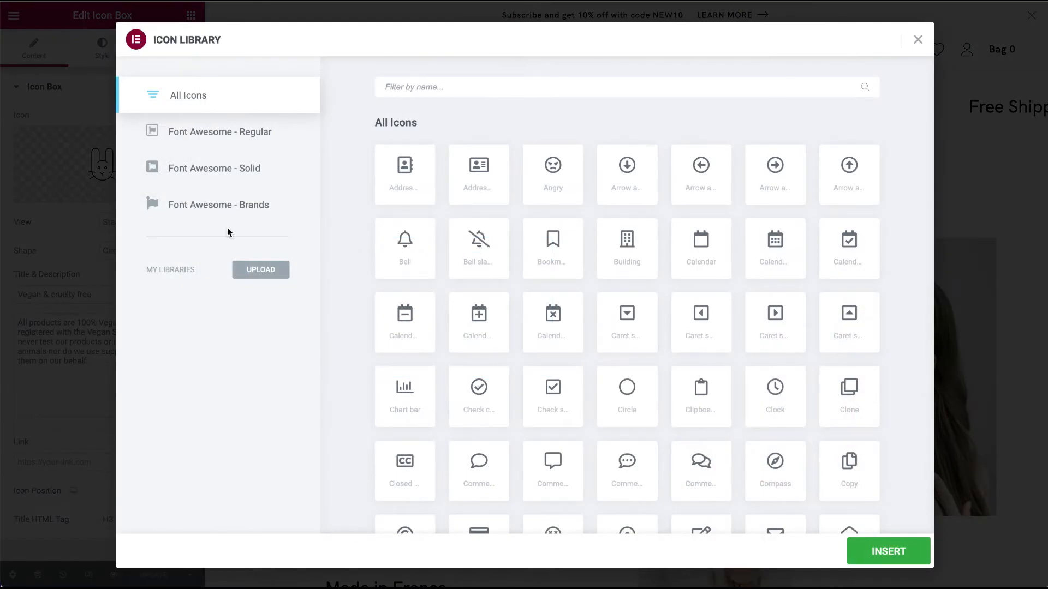
scroll(562, 375, "down", 3)
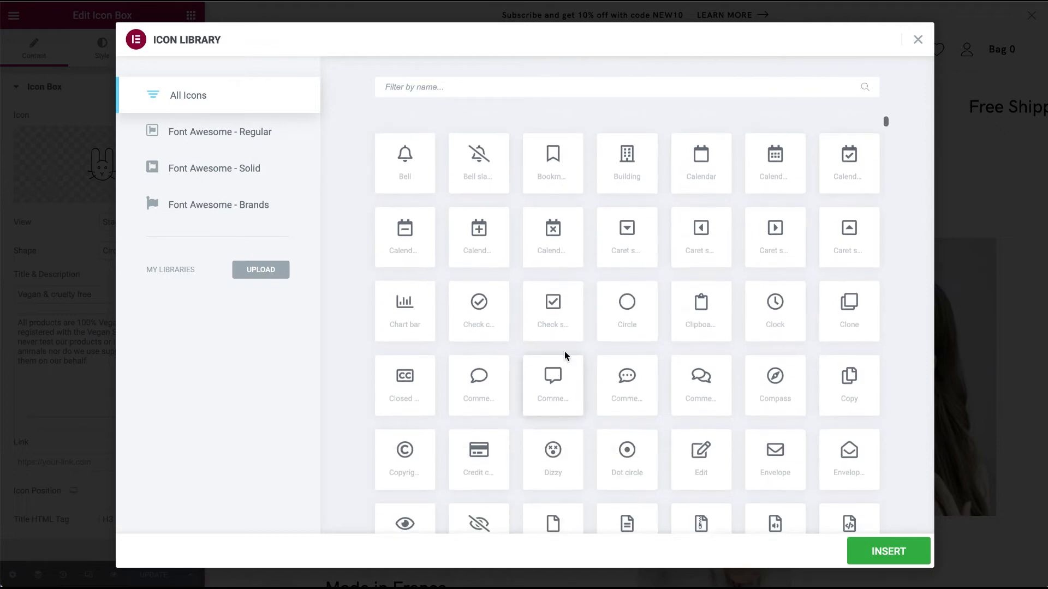
scroll(566, 357, "down", 2)
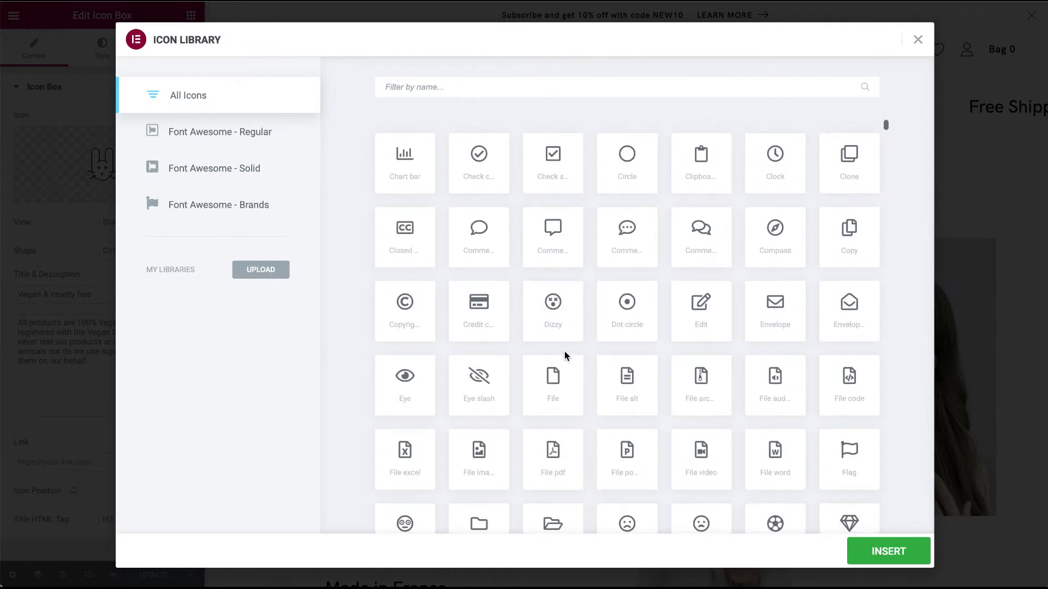
scroll(566, 357, "up", 5)
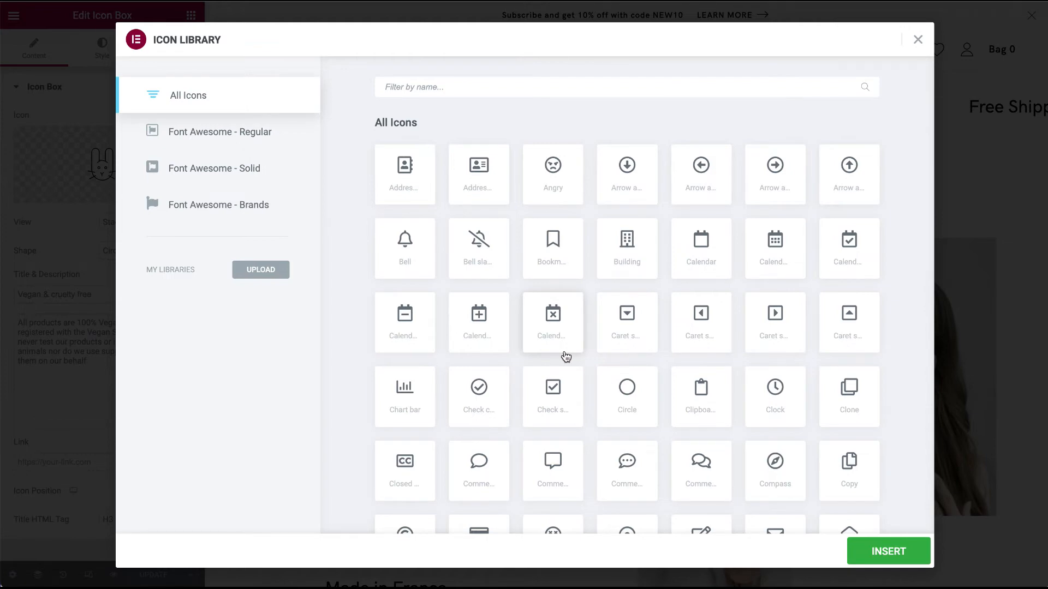
scroll(566, 357, "down", 10)
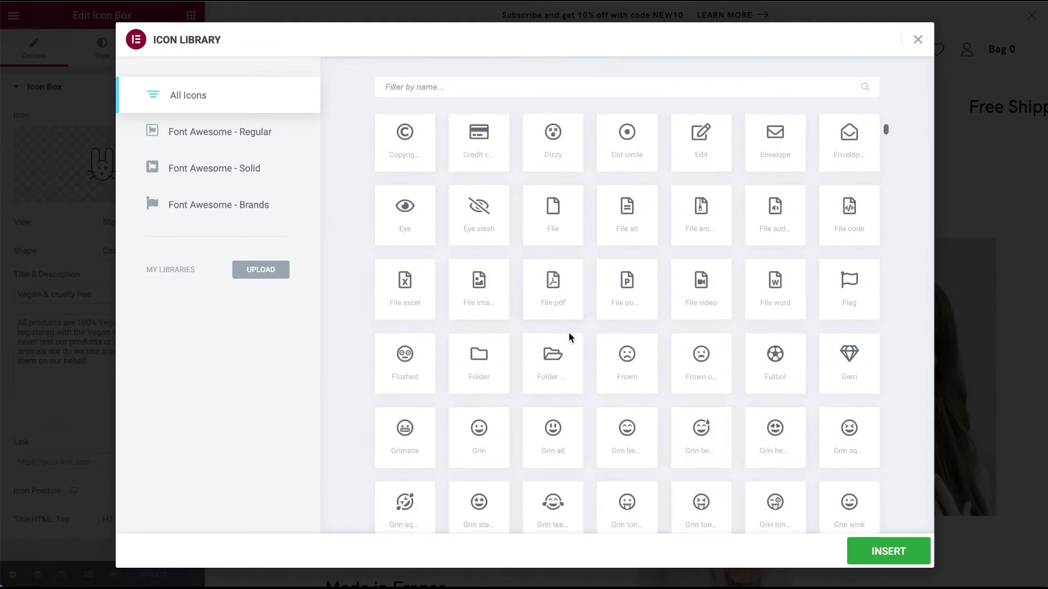
left_click(919, 43)
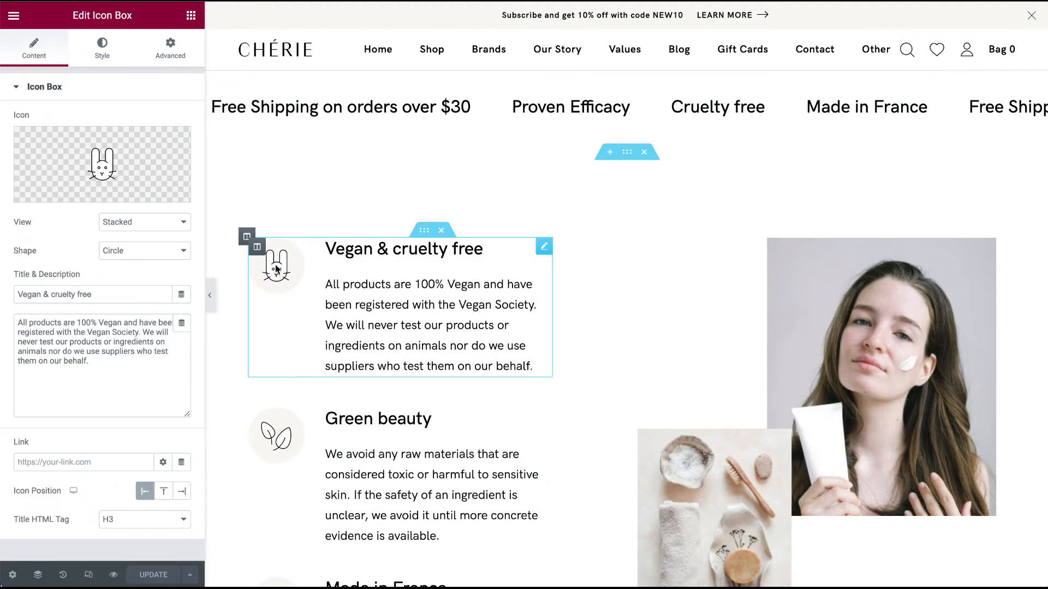
Look through the media library's SVG images for the "Vegan & cruelty free" icon, and close it without inserting one.
mouse_move(145, 153)
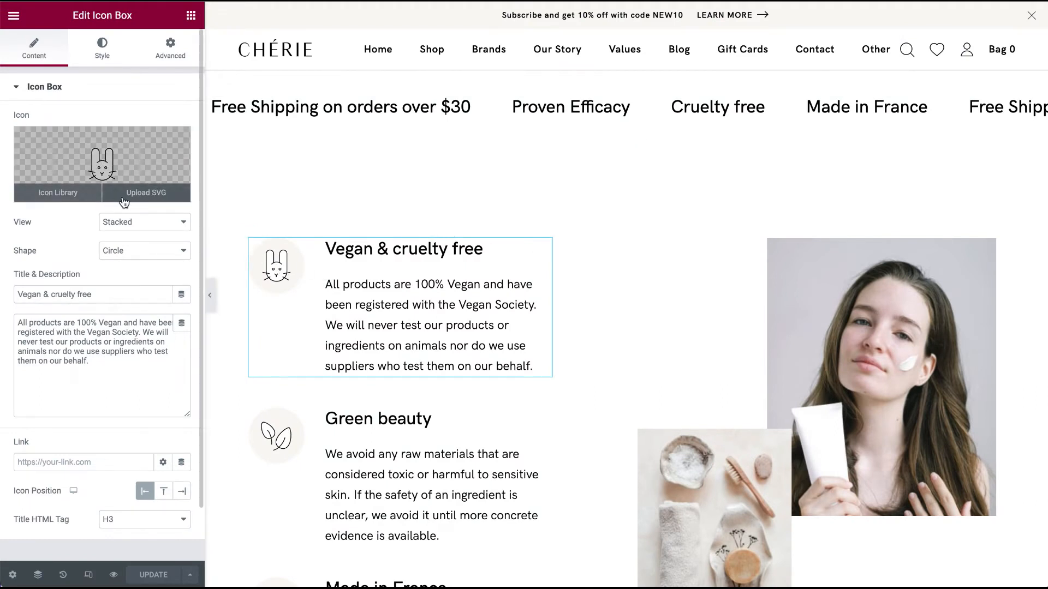
left_click(155, 194)
left_click(595, 349)
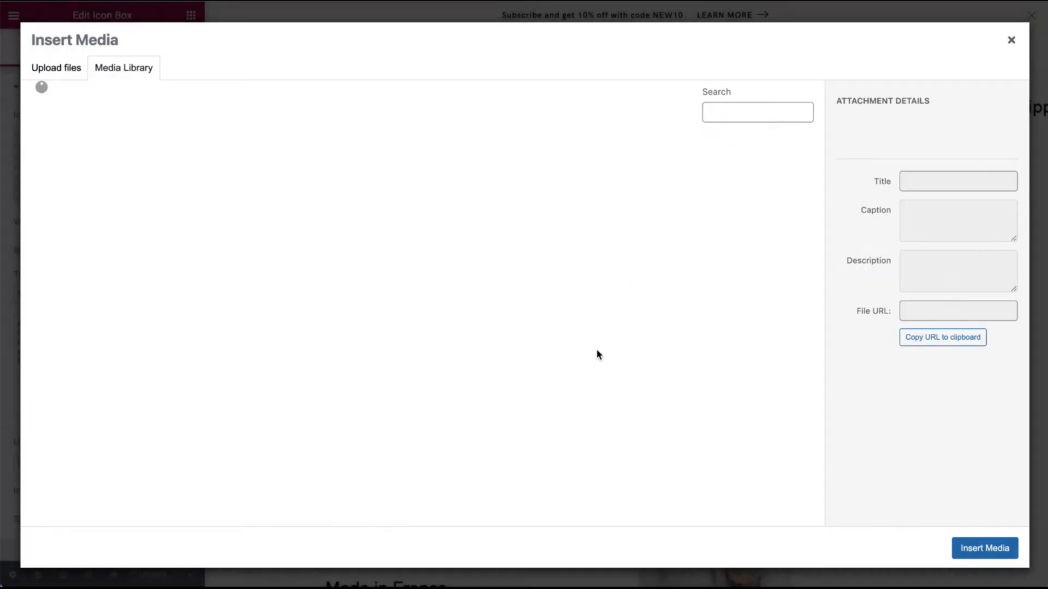
scroll(611, 472, "down", 5)
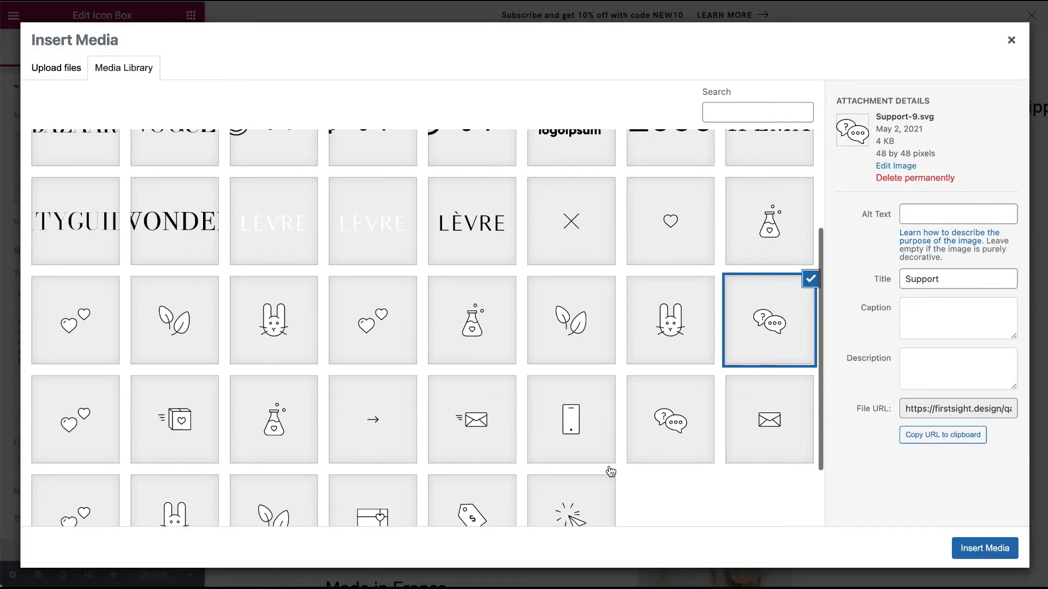
scroll(611, 471, "up", 3)
scroll(611, 471, "up", 2)
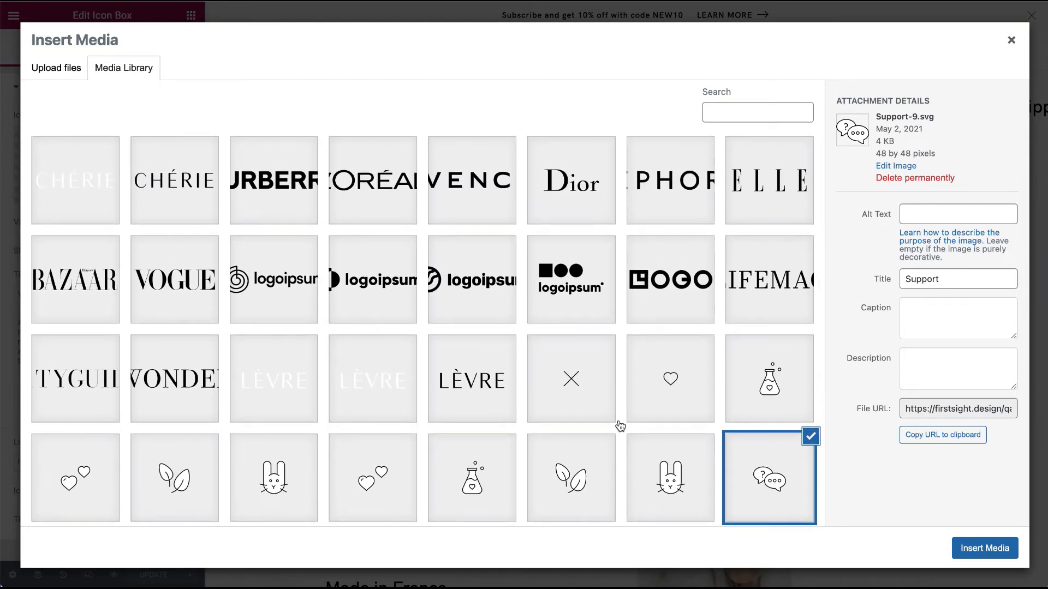
scroll(622, 435, "down", 4)
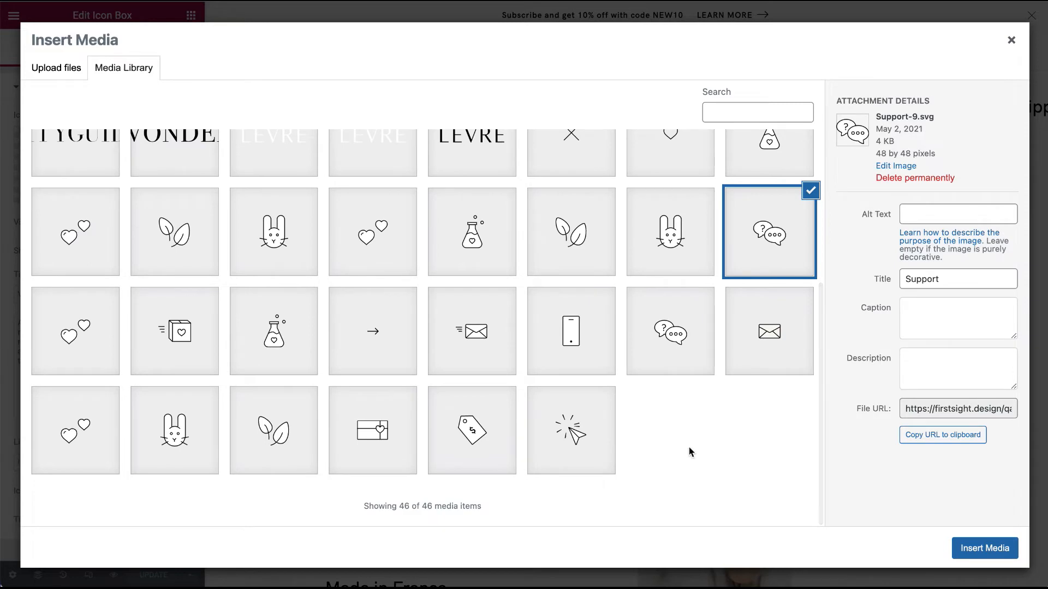
left_click(1011, 40)
Reopen the SVG media library for the icon box and try alternative icons, selecting the two-leaf image Green-10.svg.
left_click(160, 197)
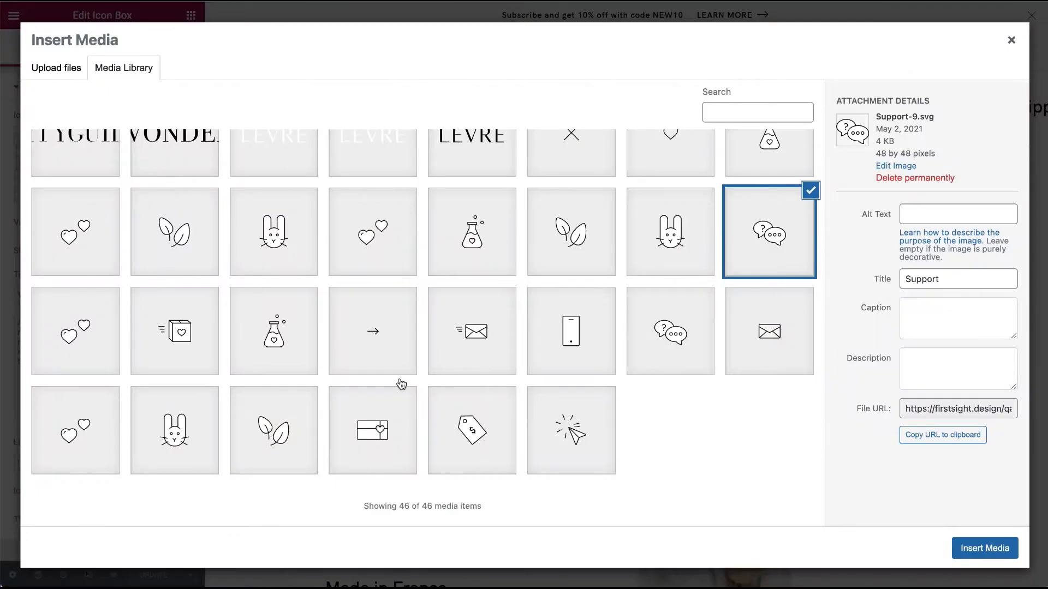
scroll(401, 384, "up", 5)
scroll(401, 384, "down", 5)
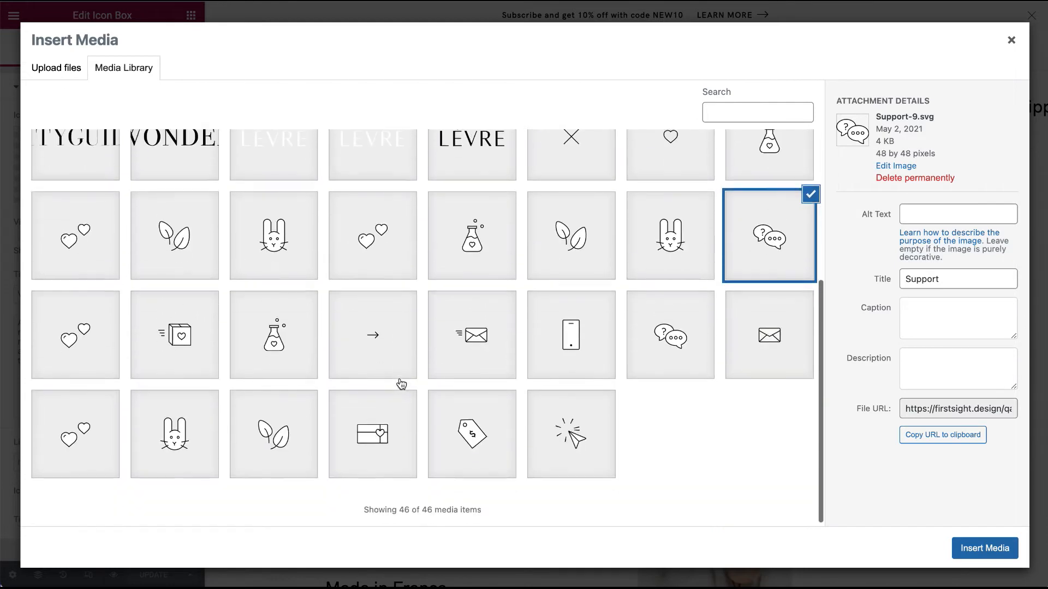
scroll(401, 384, "up", 1)
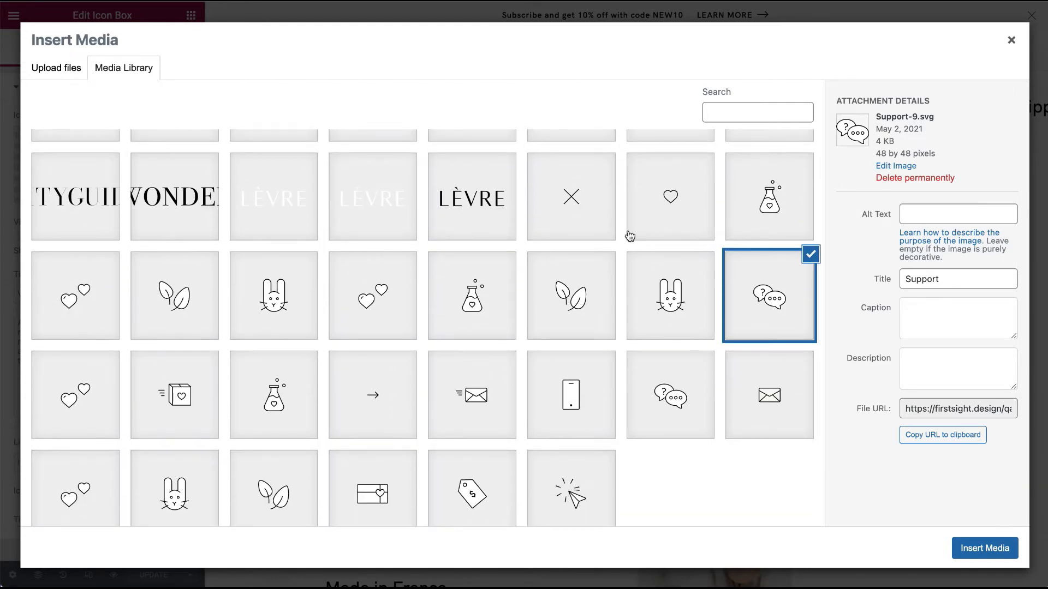
left_click(479, 396)
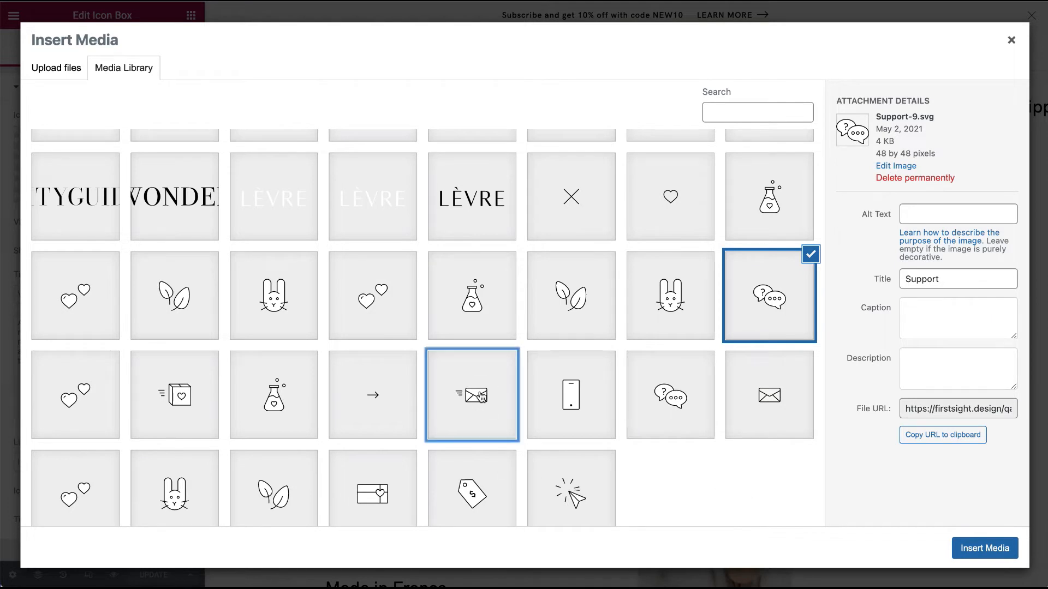
left_click(552, 328)
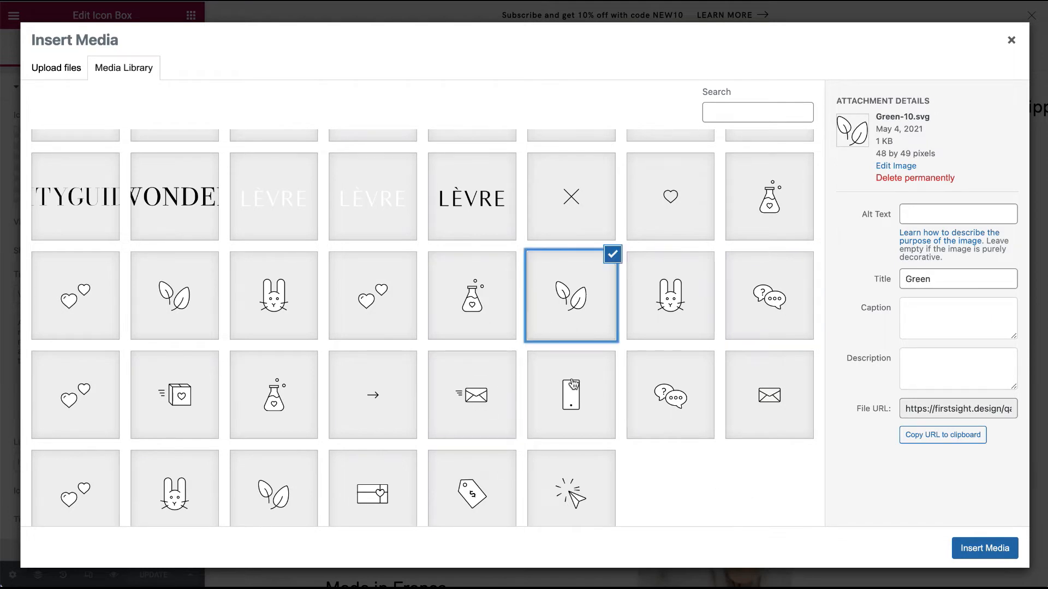
Change the Vegan & cruelty free icon box's image to the speech-bubbles icon, and return it to the rabbit icon Cruelty-Free-10.svg.
left_click(692, 427)
left_click(984, 549)
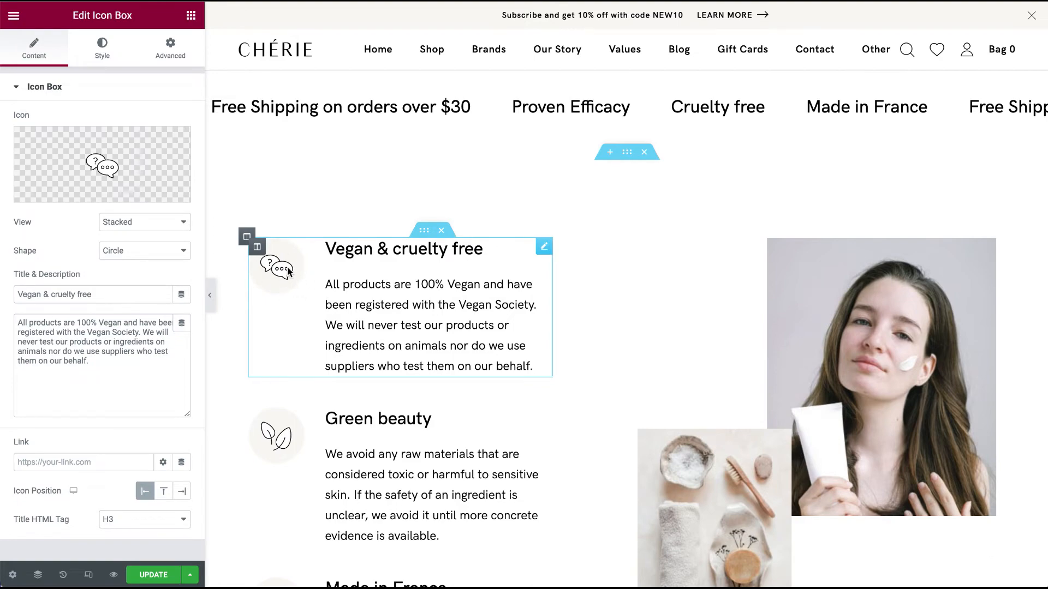
left_click(58, 192)
left_click(918, 40)
left_click(143, 198)
left_click(670, 295)
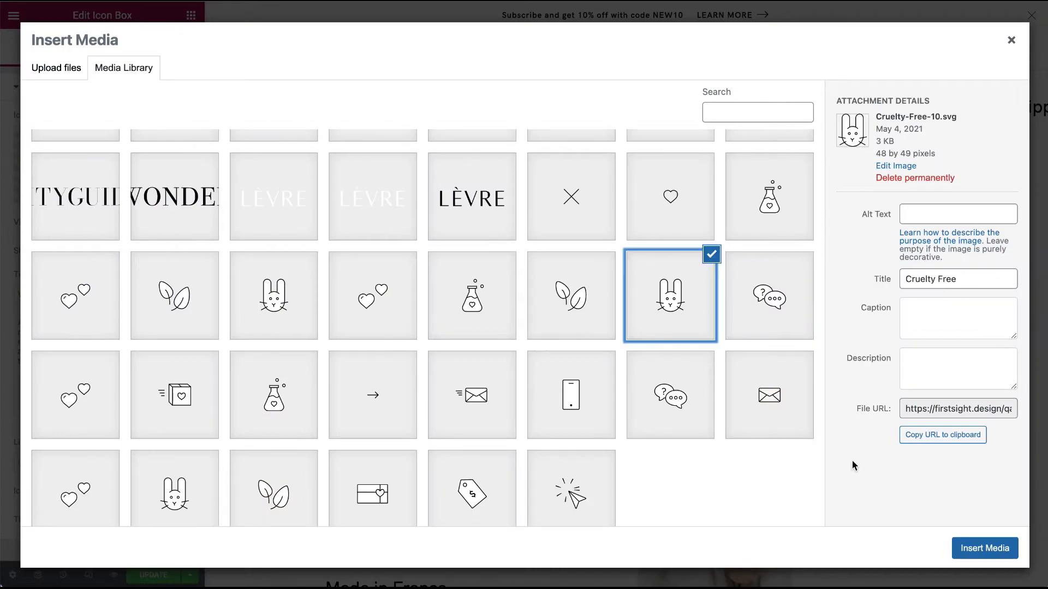
left_click(987, 549)
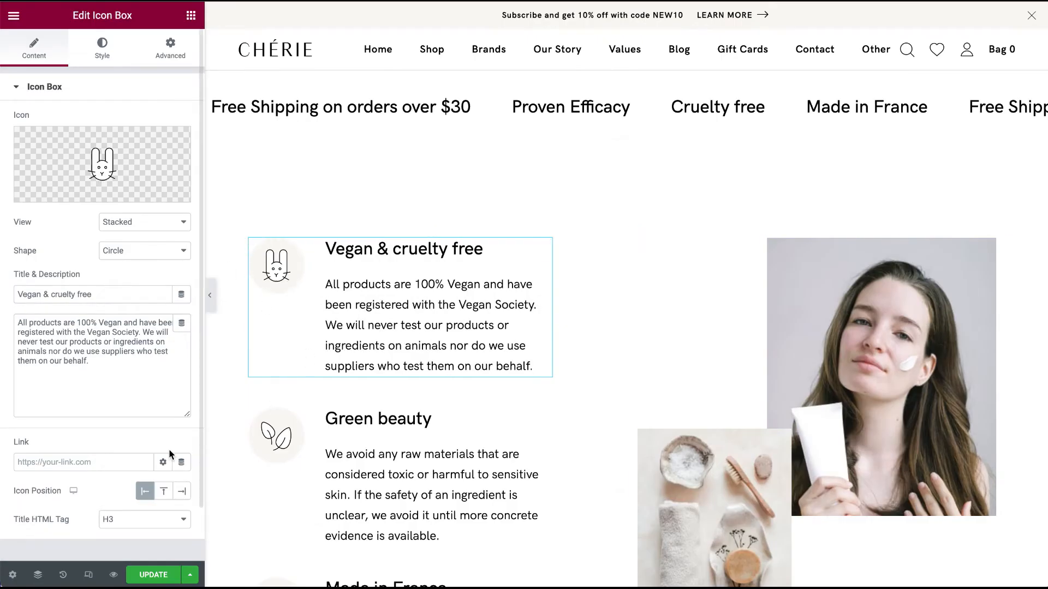
Review the title and description text of the Vegan & cruelty free icon box, selecting the full description.
scroll(137, 352, "down", 2)
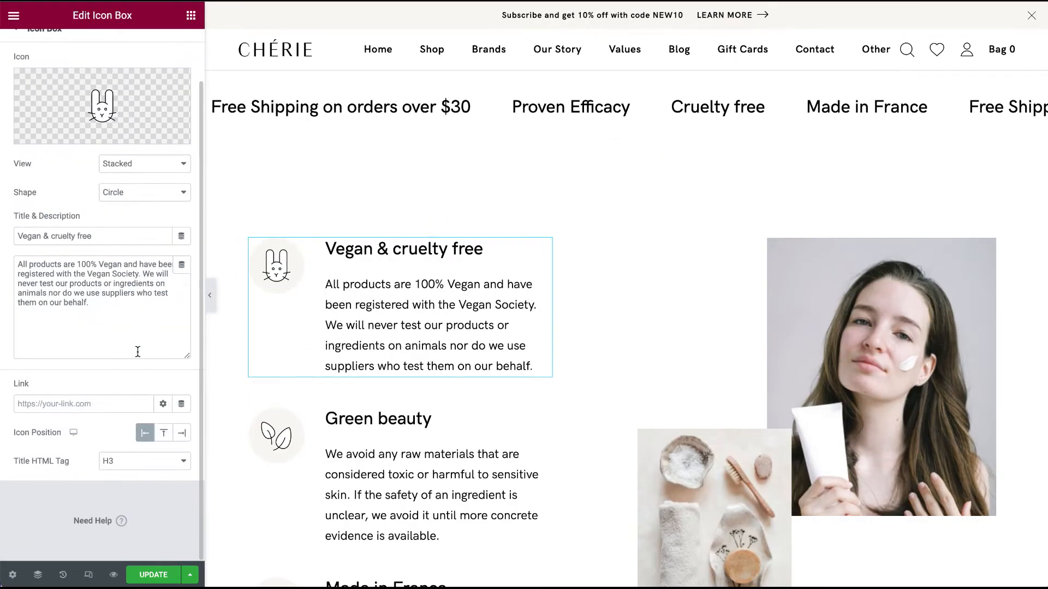
left_click(94, 235)
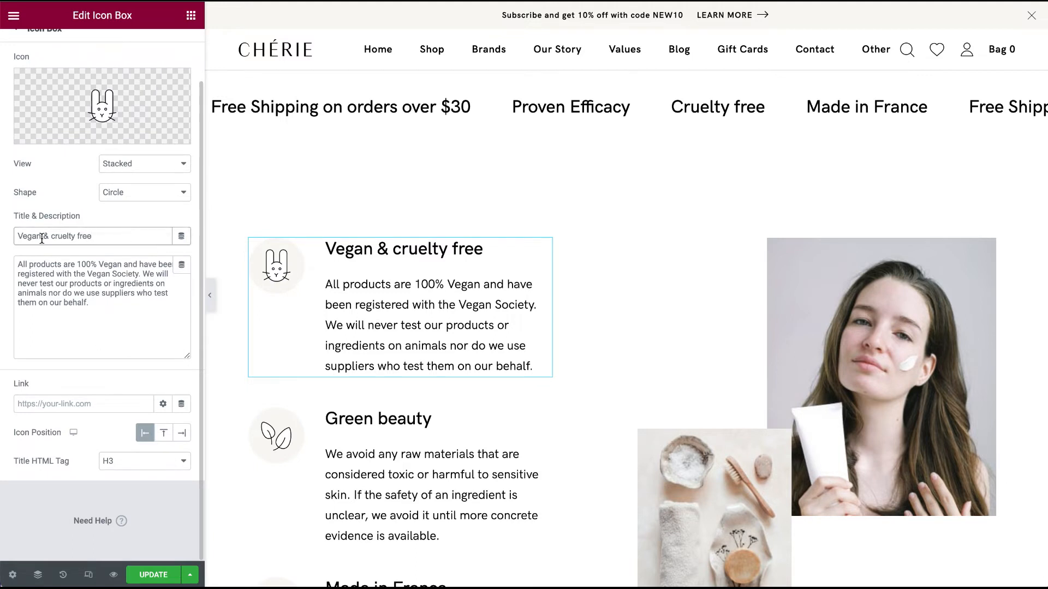
left_click(107, 292)
left_click_drag(107, 307, 2, 266)
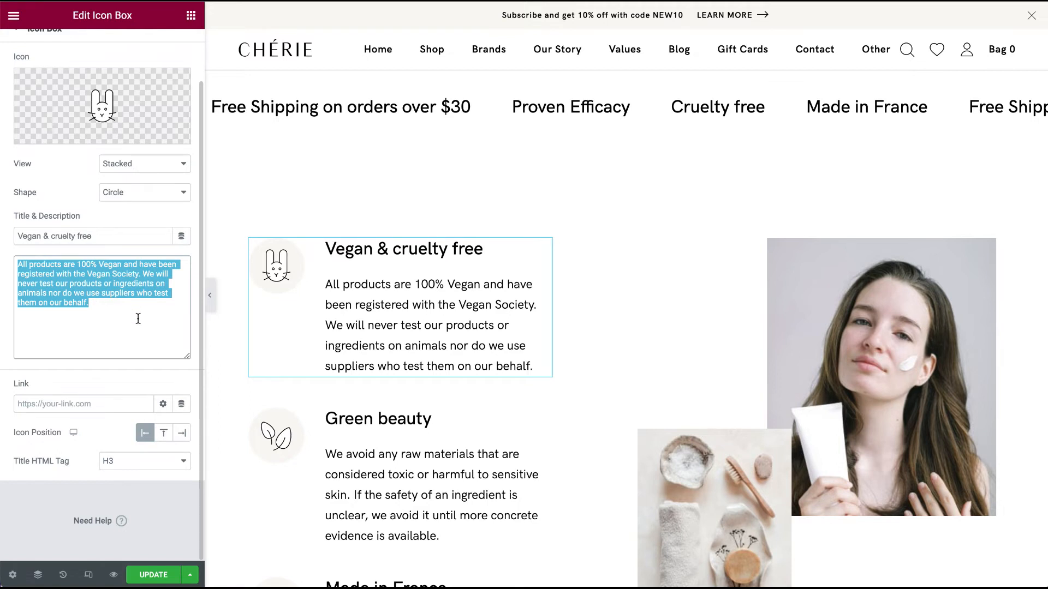
Try the Square shape for the rabbit icon's background and return the shape to Circle.
left_click(135, 196)
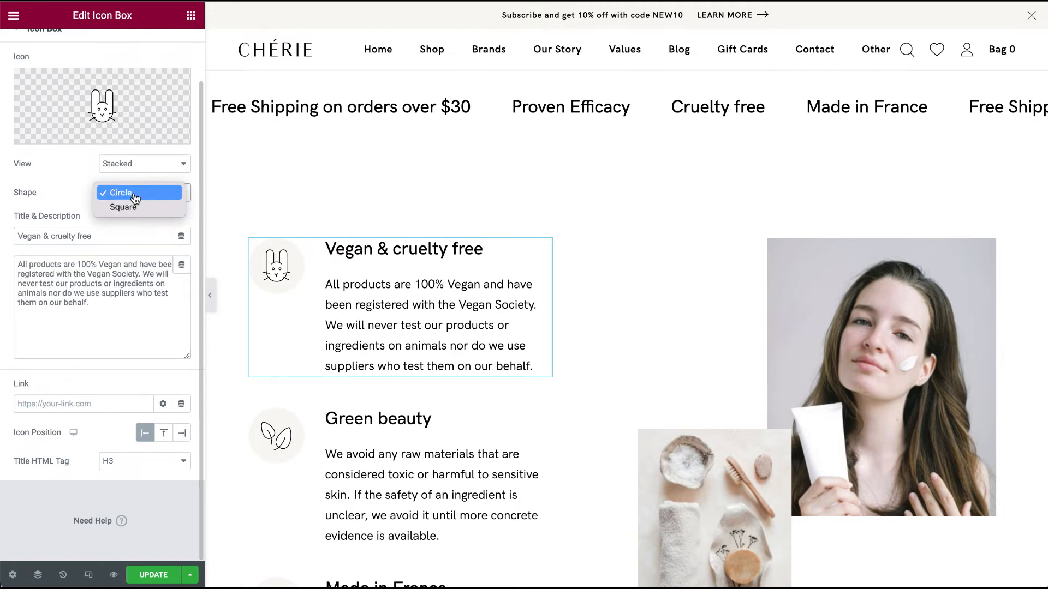
left_click(134, 209)
left_click(135, 198)
left_click(140, 180)
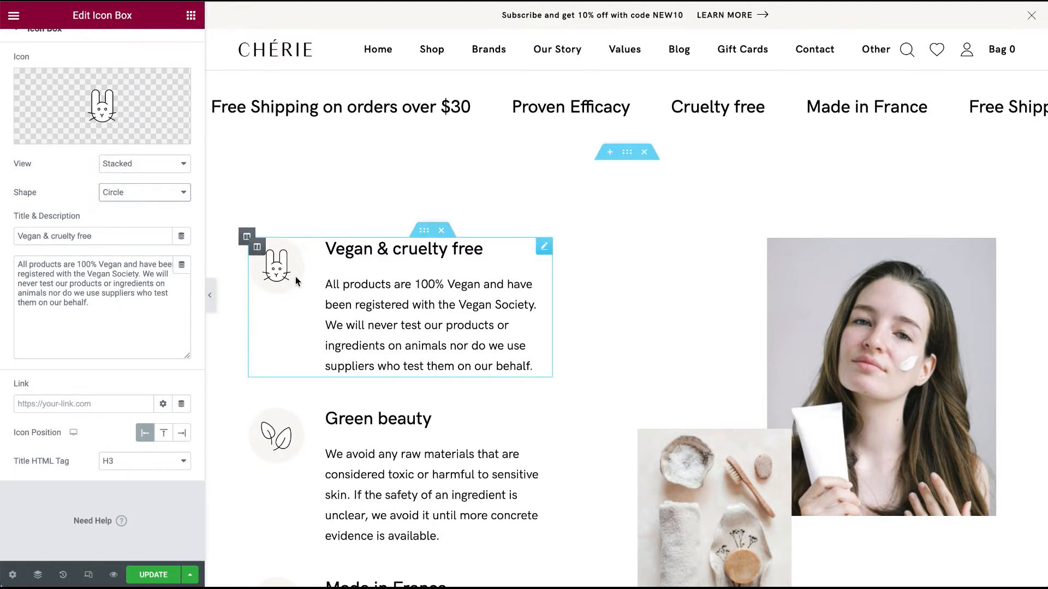
Set the rabbit icon's normal primary color to dark brown #4B331A in the icon box's style settings.
scroll(110, 163, "up", 2)
left_click(96, 55)
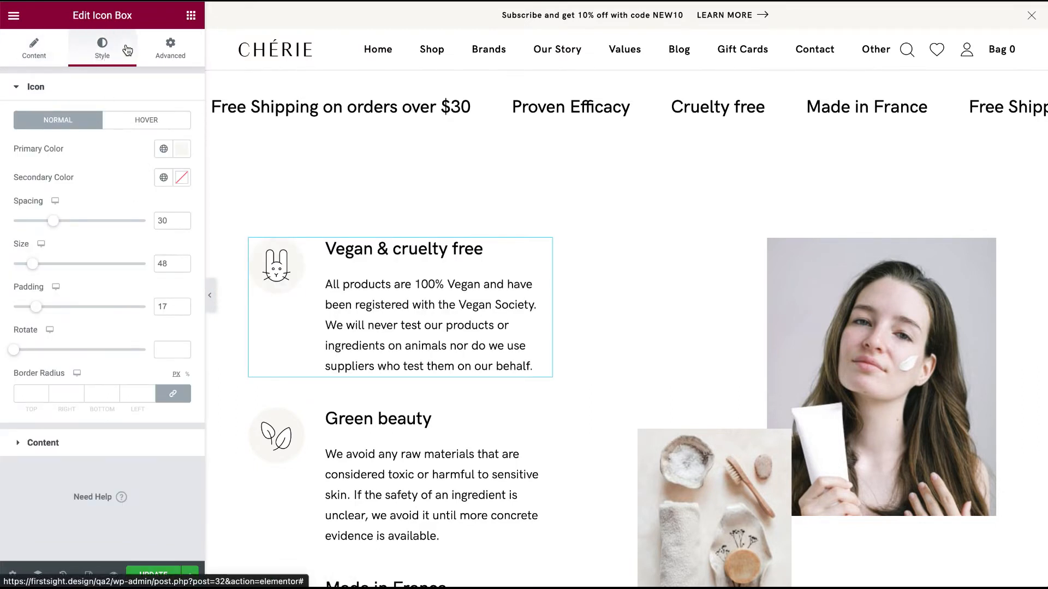
left_click(183, 153)
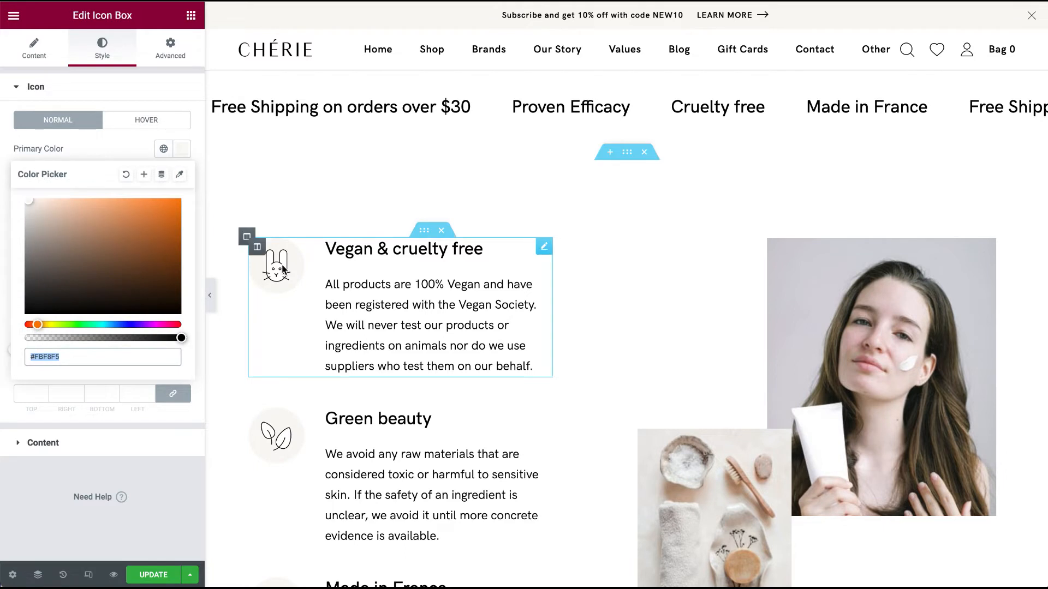
left_click(127, 281)
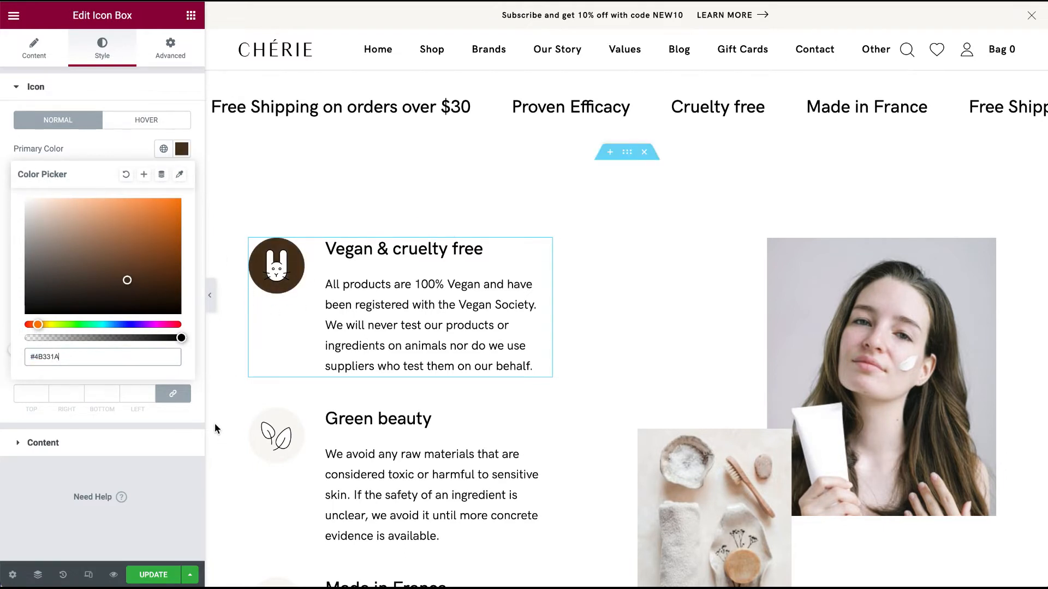
Reload the page in the editor, discarding the unsaved icon box changes.
left_click(170, 520)
key("super+r")
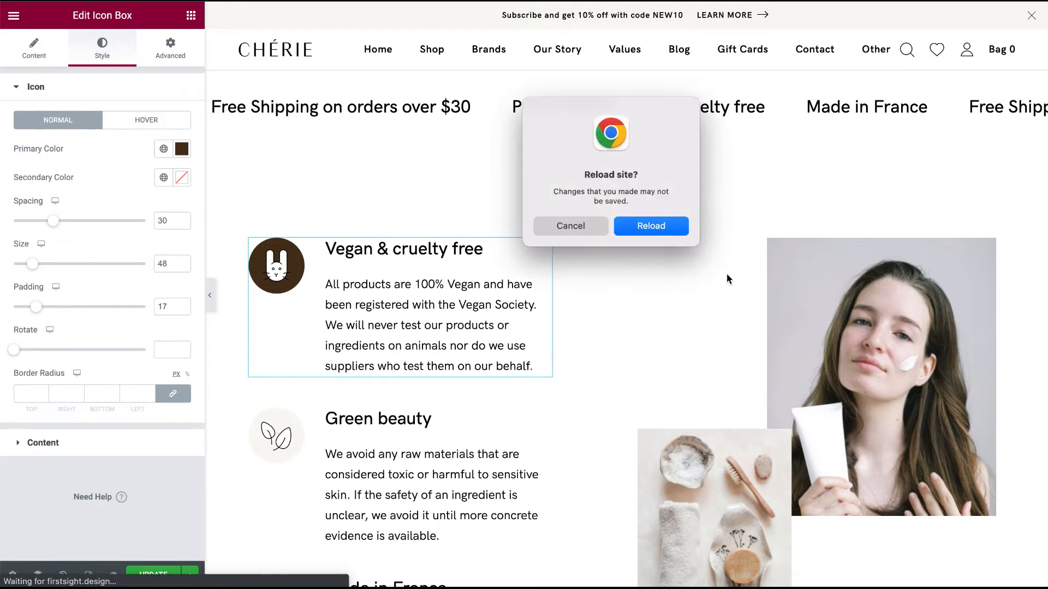
left_click(659, 234)
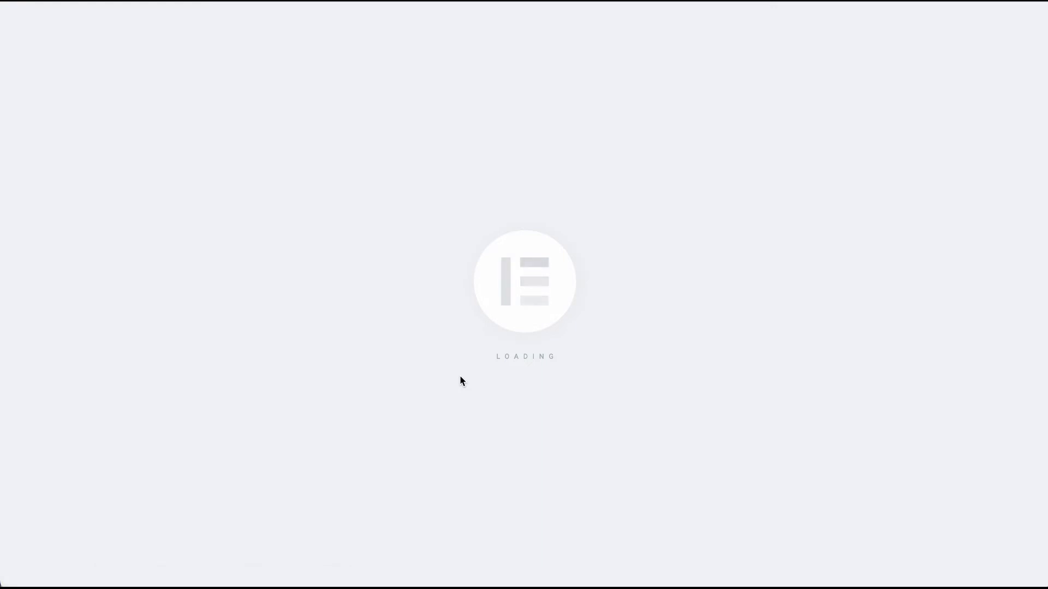
Open the large portrait Paroller Image beside the icon boxes for editing and look at its image selection.
scroll(469, 377, "down", 3)
scroll(472, 380, "down", 5)
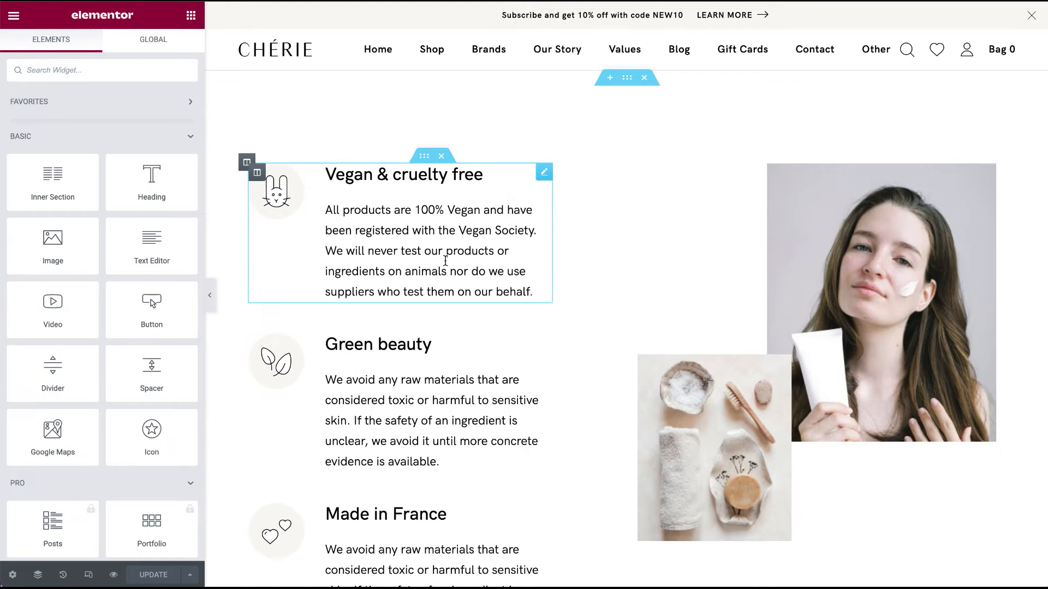
scroll(418, 391, "down", 1)
scroll(768, 361, "up", 1)
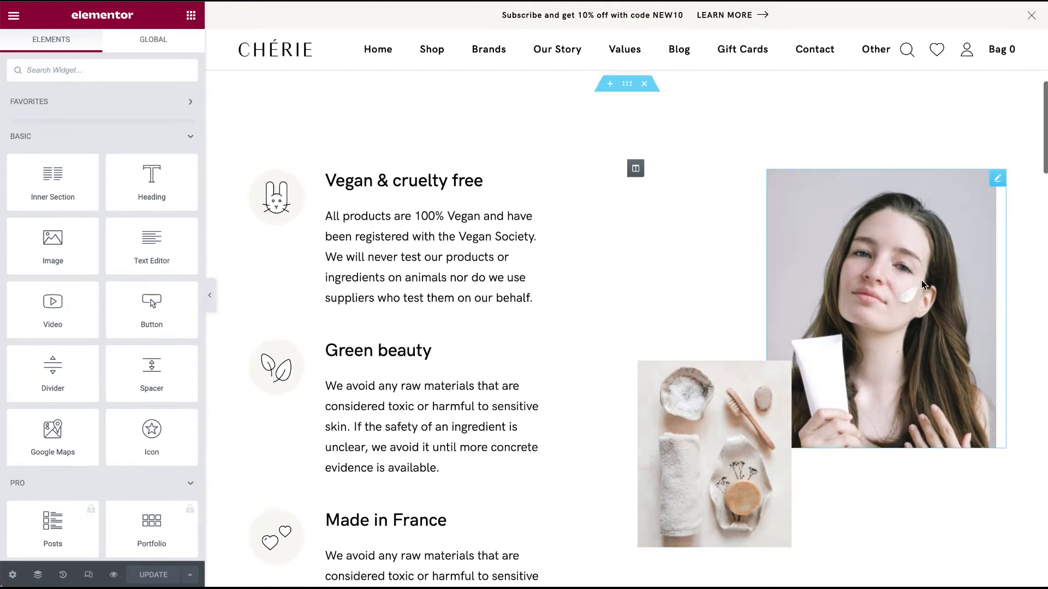
right_click(949, 220)
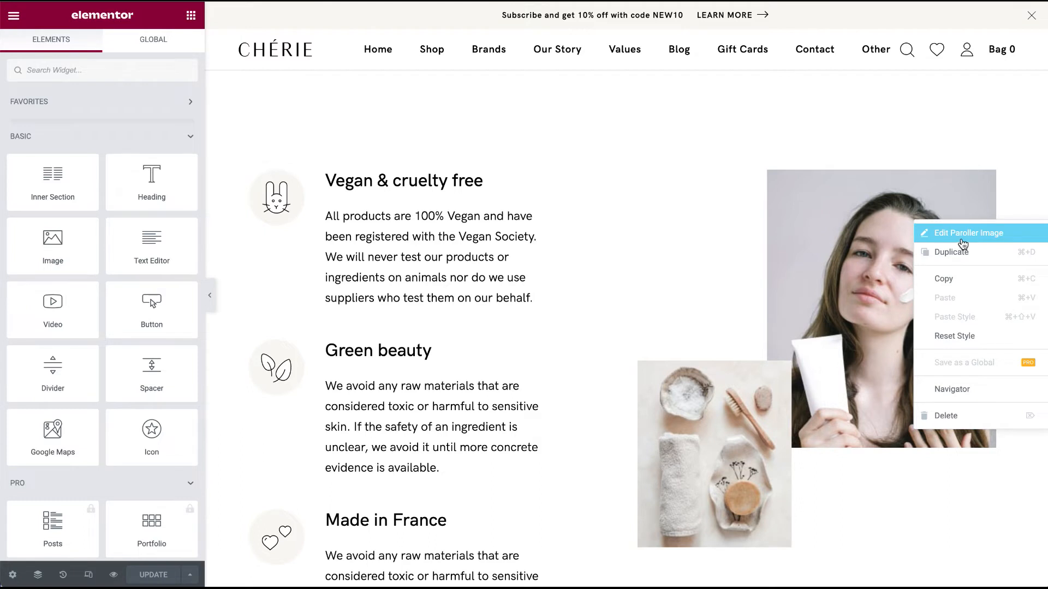
left_click(962, 240)
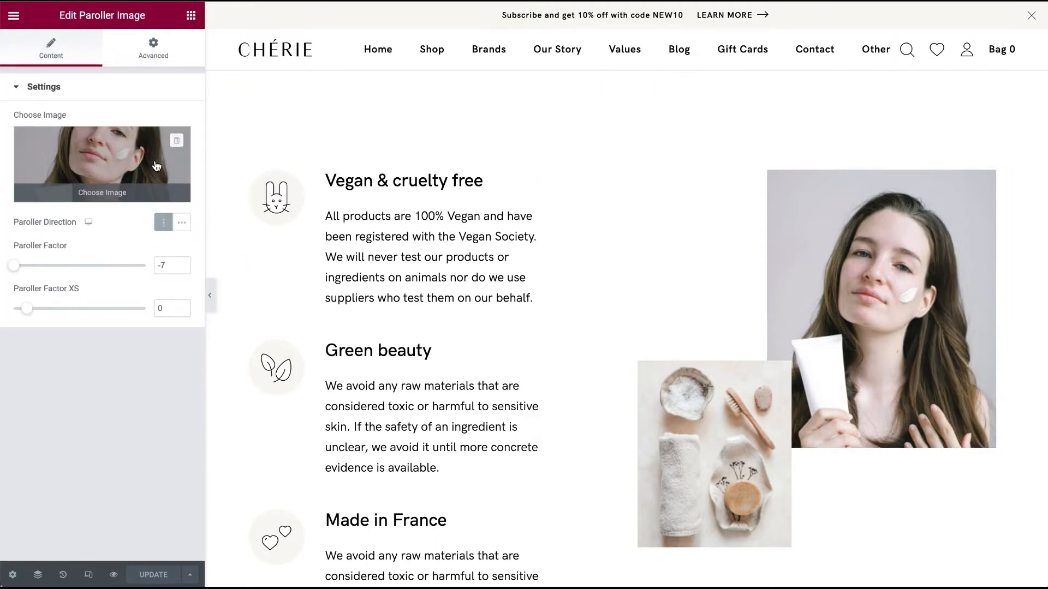
left_click(119, 169)
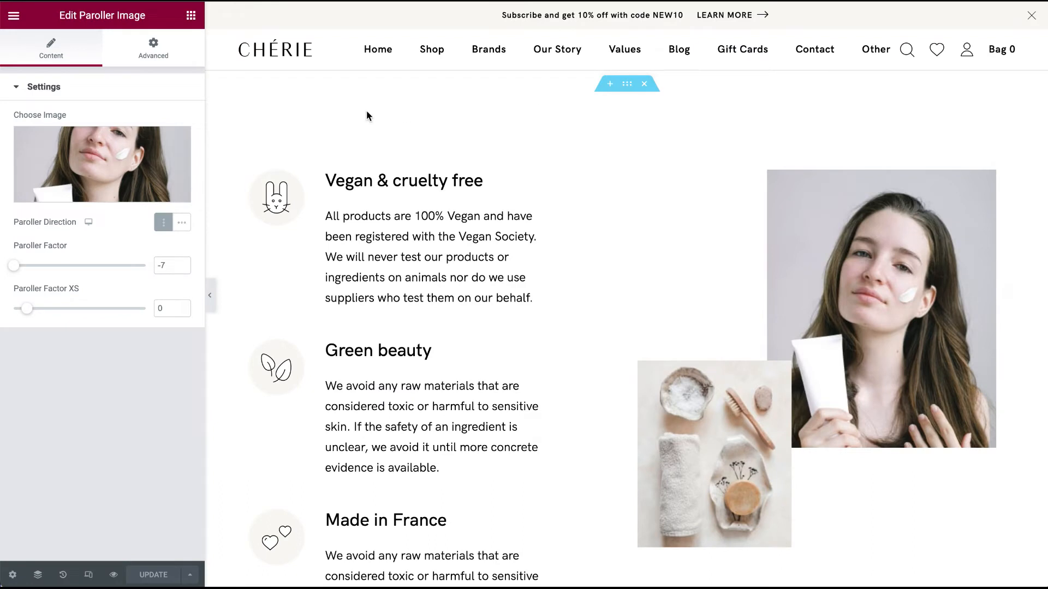
mouse_move(106, 159)
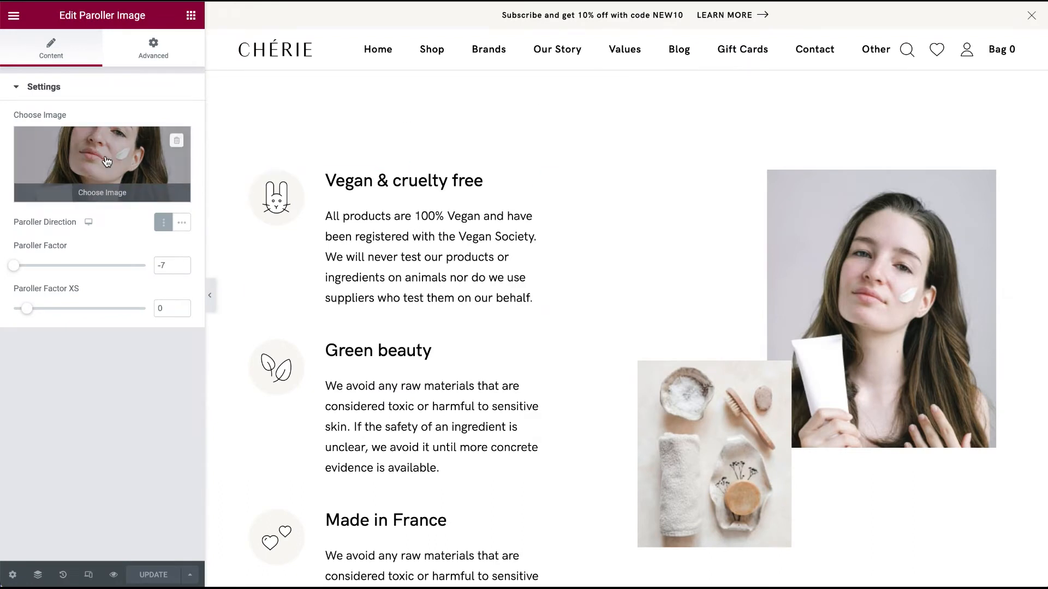
Try a Paroller Factor of 15 on the portrait image, set it back to -7, and update the page.
left_click(33, 267)
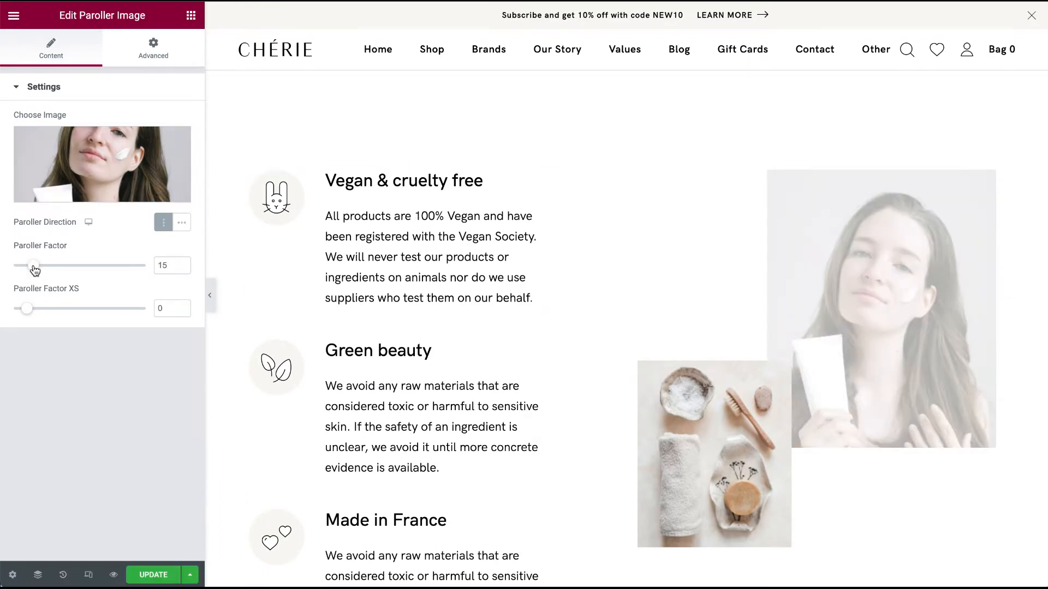
left_click_drag(166, 275, 105, 271)
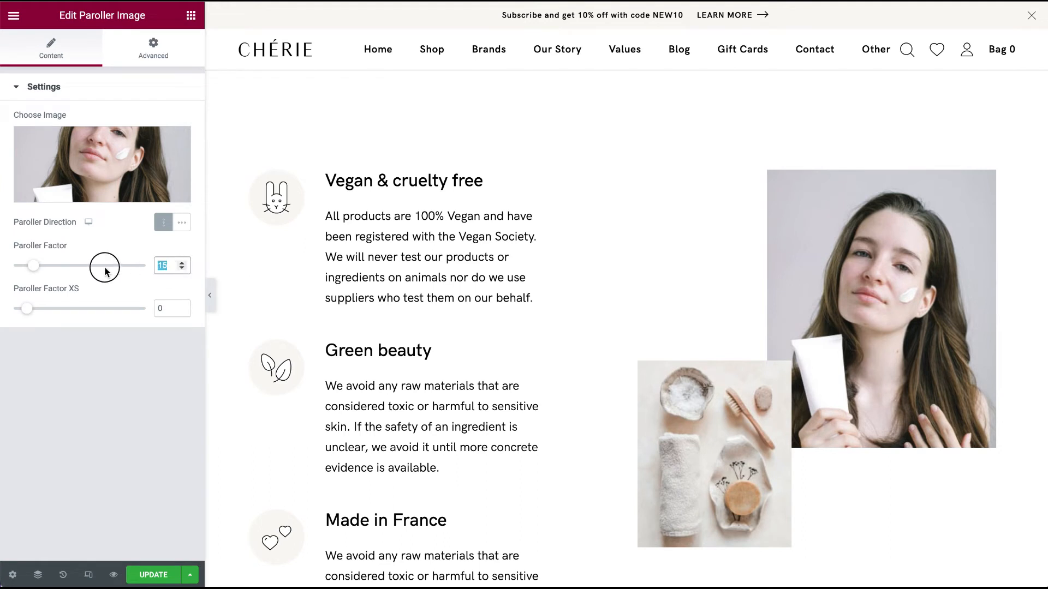
type("-7")
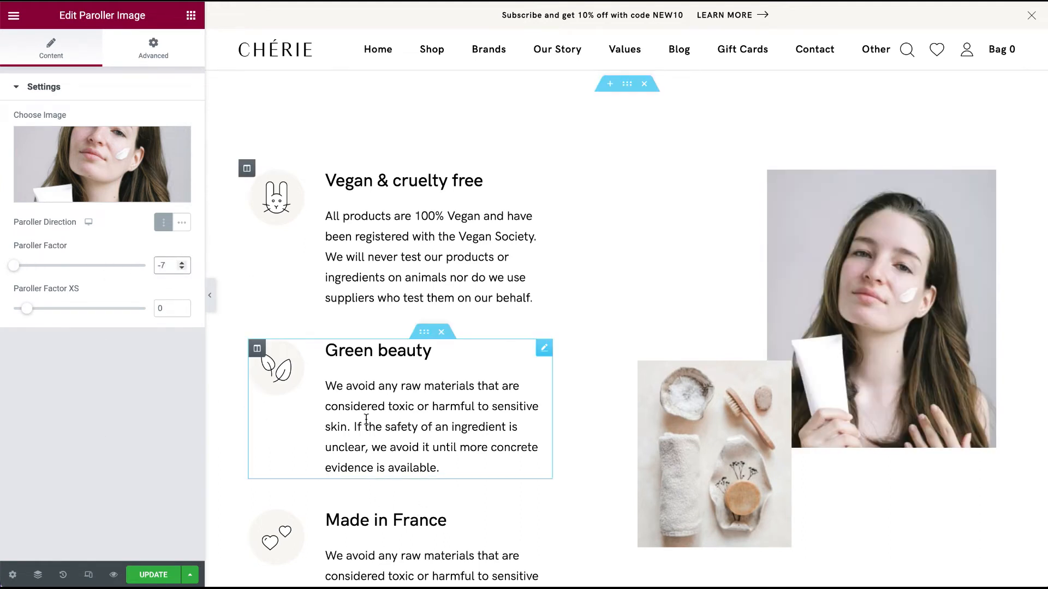
left_click(143, 578)
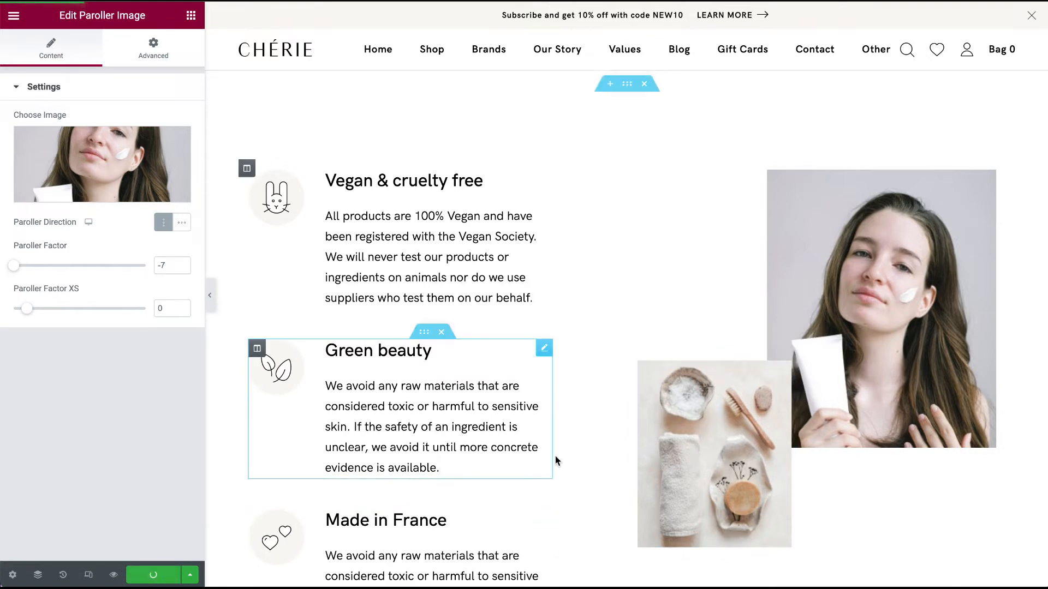
Open the founder photo beside the From founder text for editing.
scroll(555, 458, "down", 8)
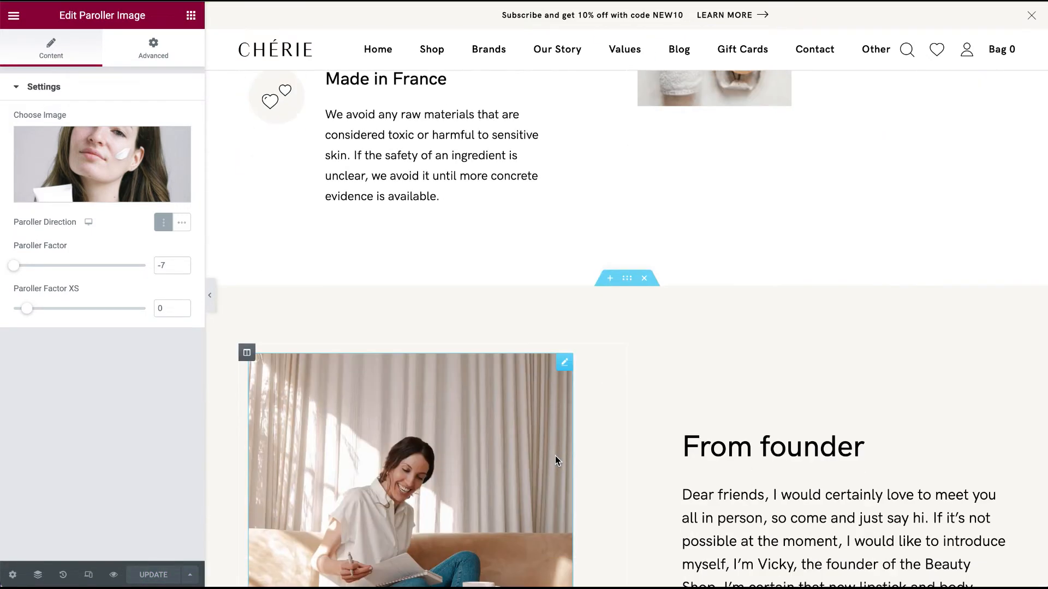
scroll(555, 456, "down", 4)
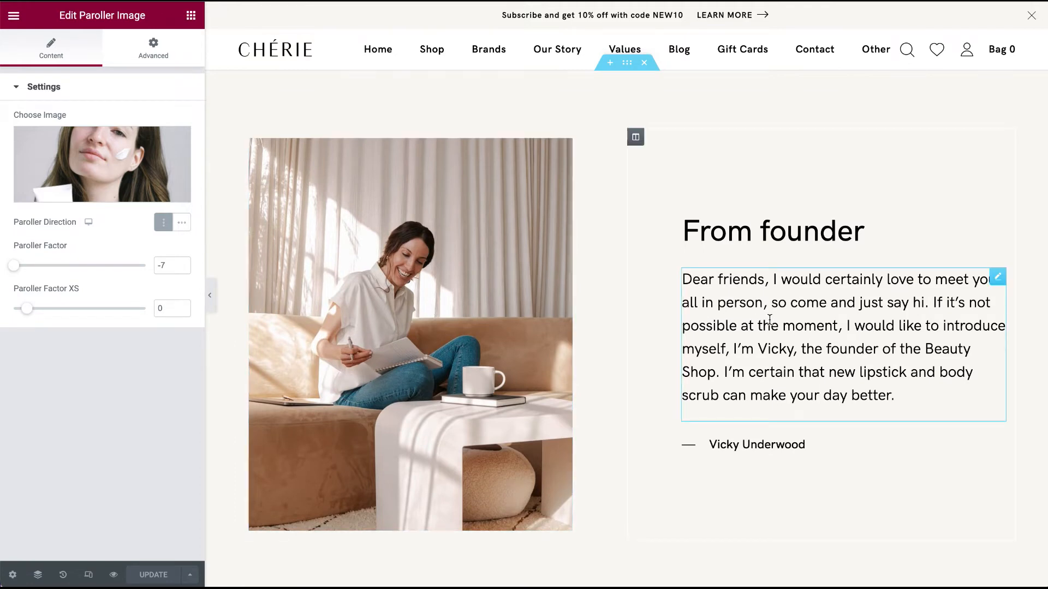
scroll(769, 320, "up", 1)
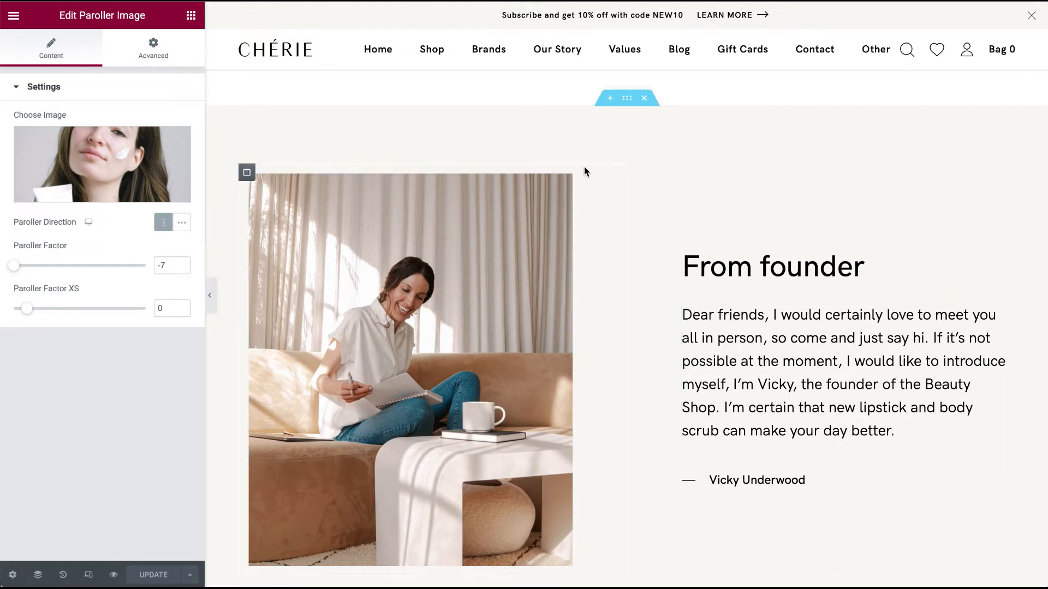
left_click(564, 187)
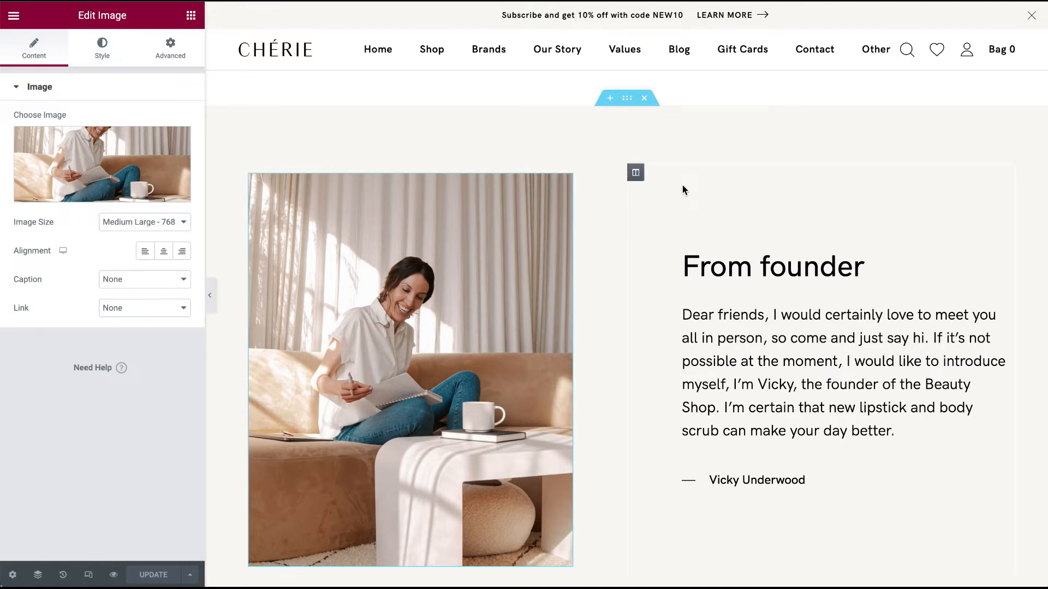
Open the From founder section's style settings and inspect its background color in the color picker.
scroll(682, 186, "up", 1)
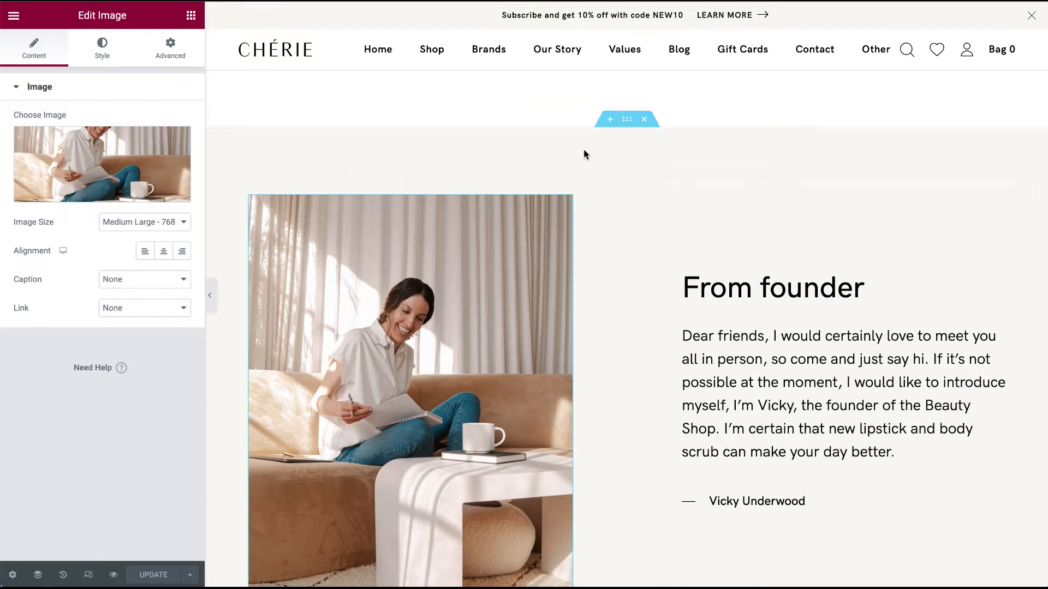
right_click(631, 119)
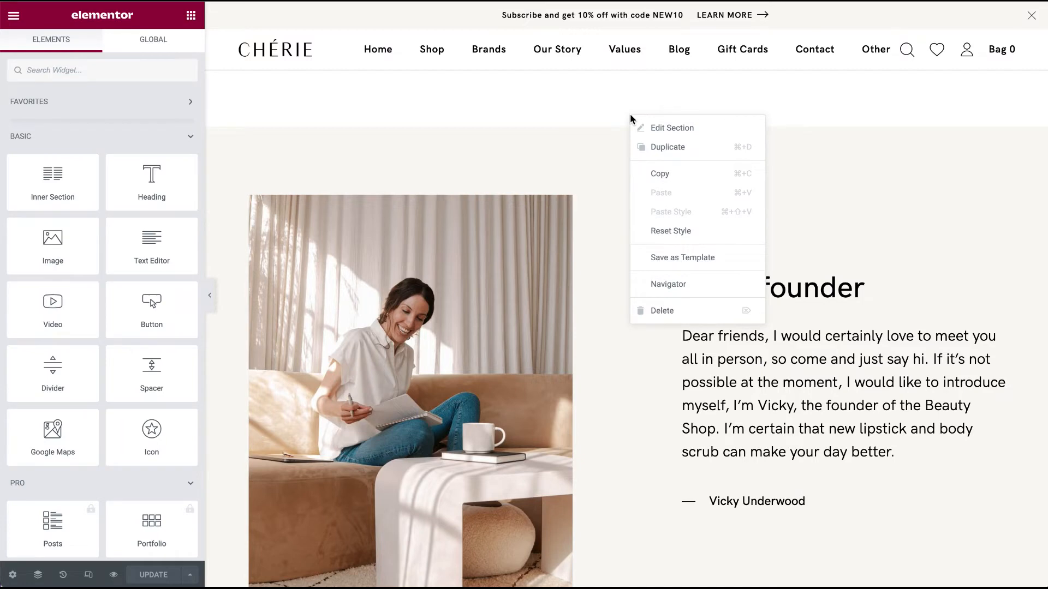
left_click(670, 130)
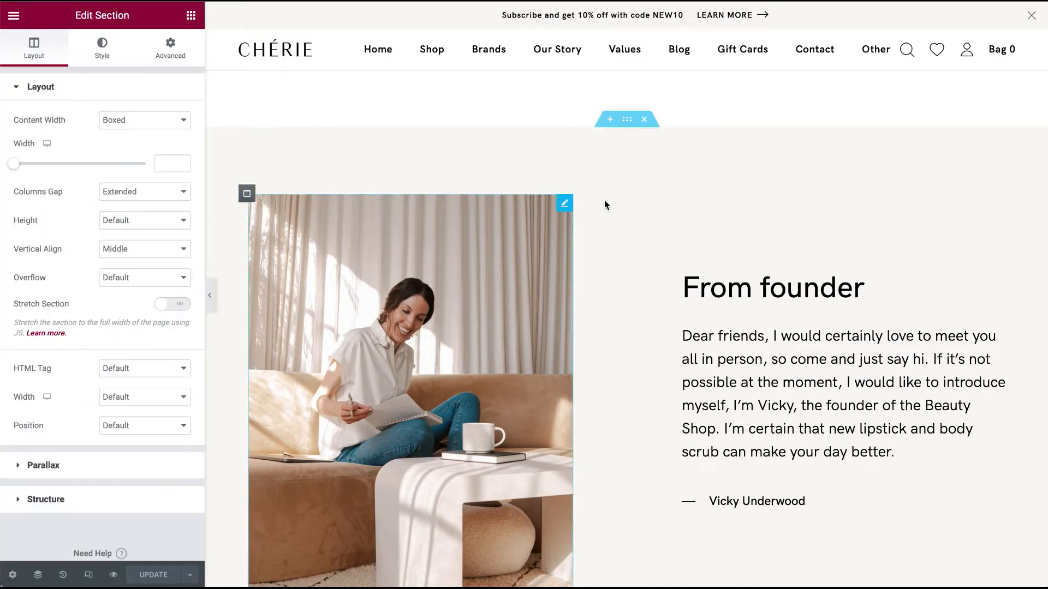
left_click(103, 46)
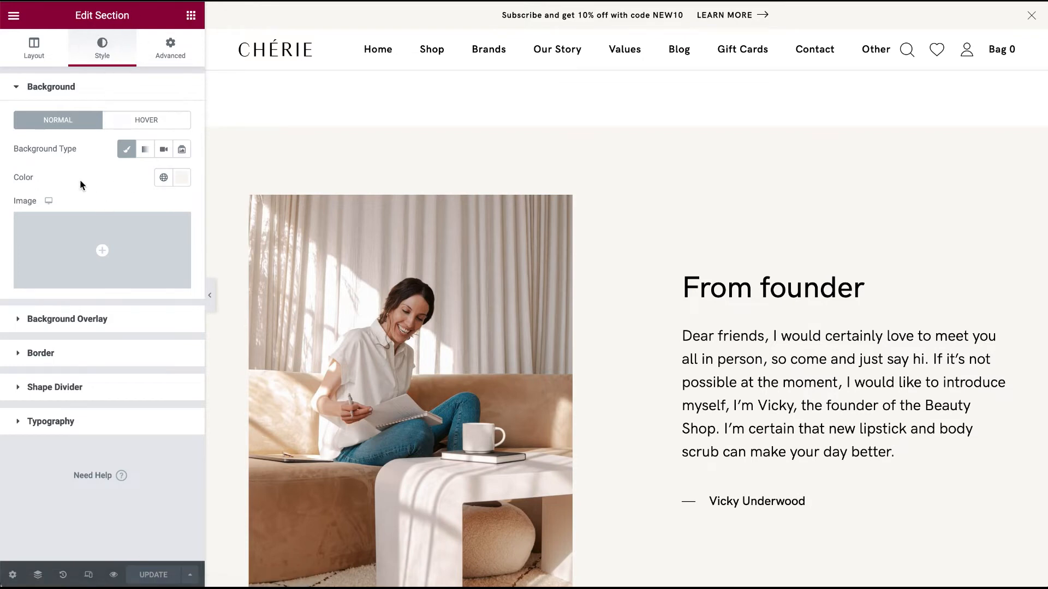
left_click(181, 179)
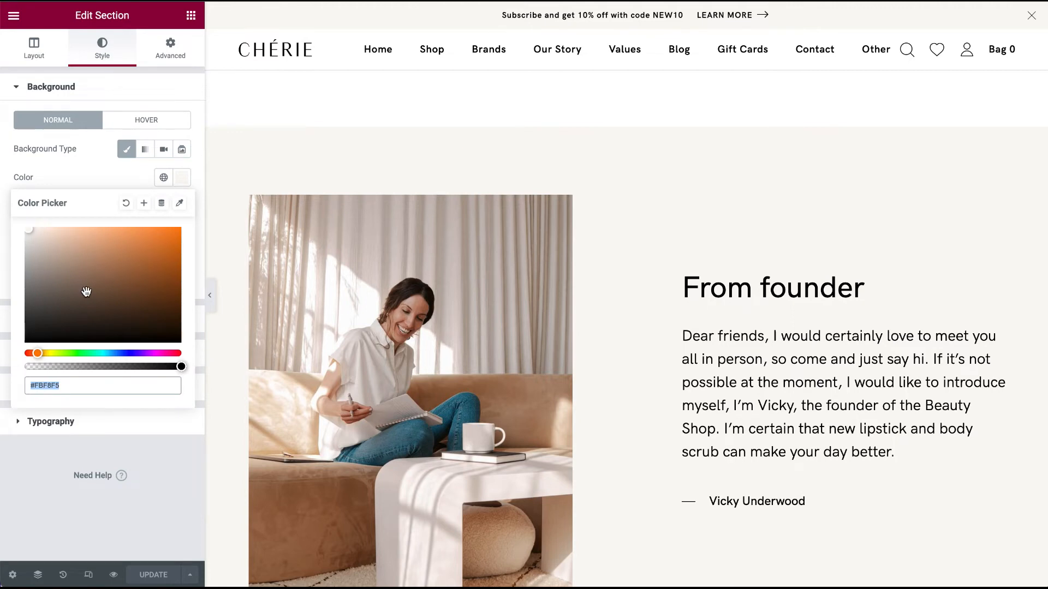
left_click(112, 162)
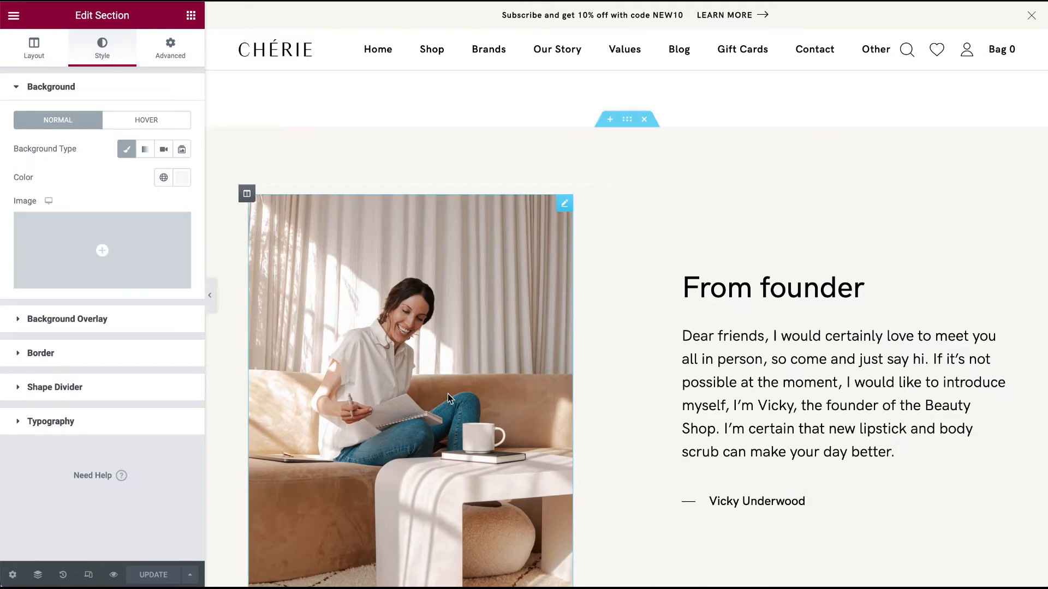
Open the italic quote text under the Our Mission heading for editing.
scroll(447, 394, "down", 10)
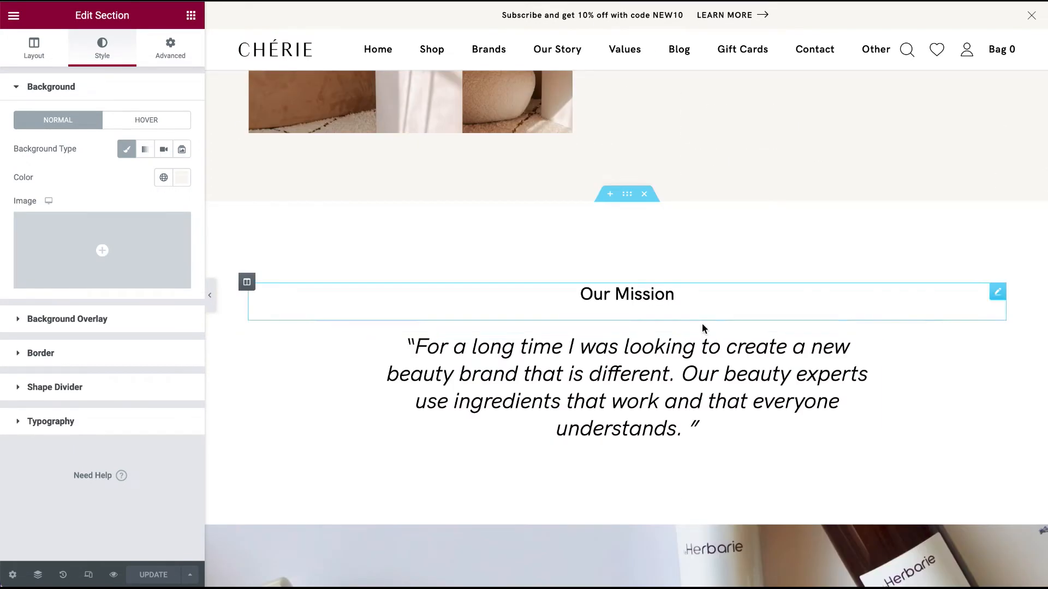
scroll(682, 333, "down", 1)
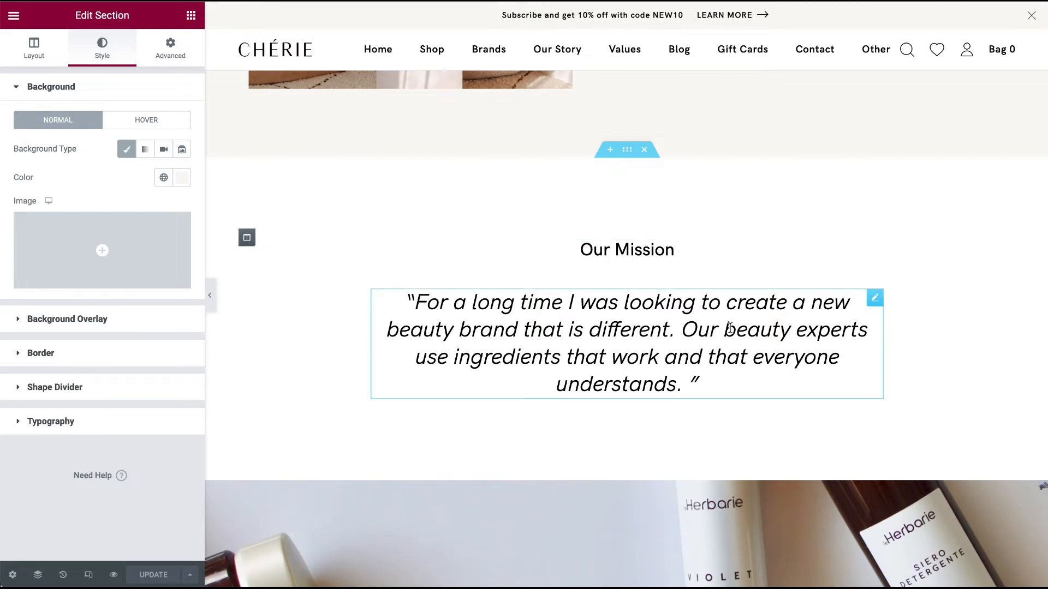
left_click(875, 298)
Open the Discover our products section's style settings and look at its background image selection.
scroll(752, 338, "down", 1)
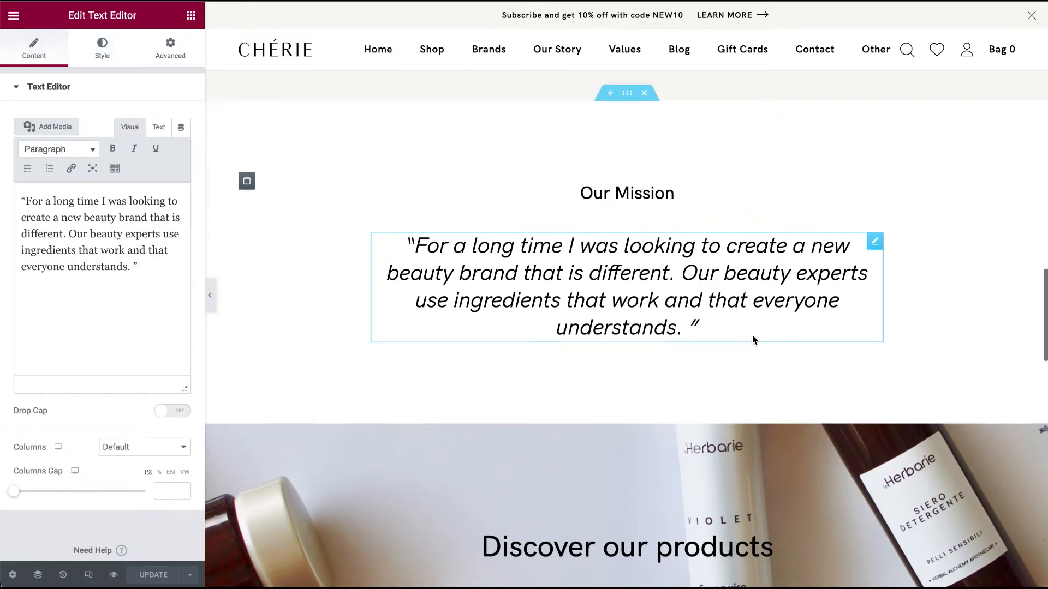
scroll(880, 210, "down", 2)
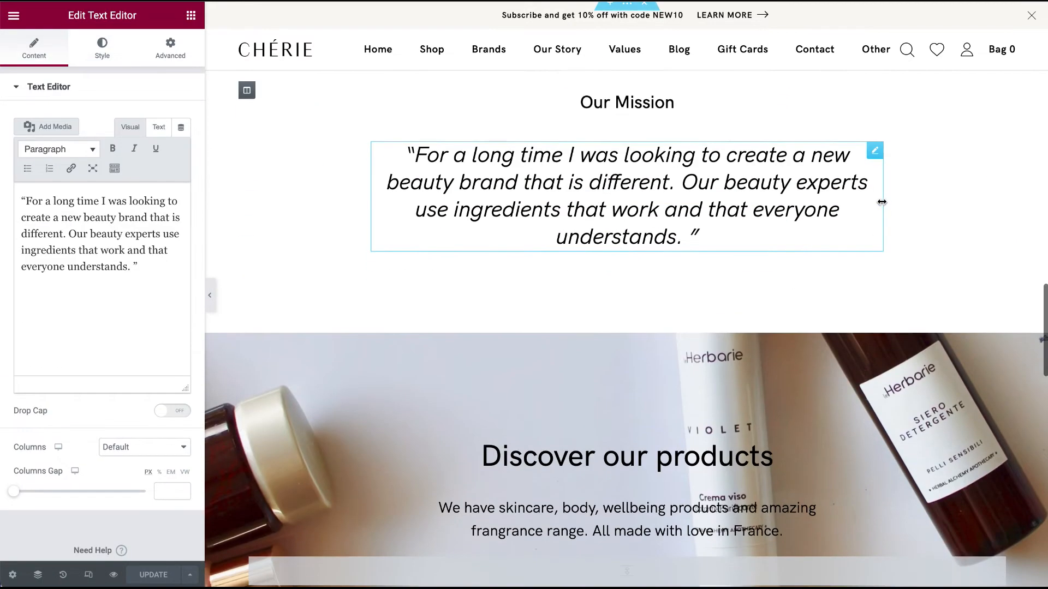
scroll(881, 201, "down", 5)
scroll(742, 149, "up", 1)
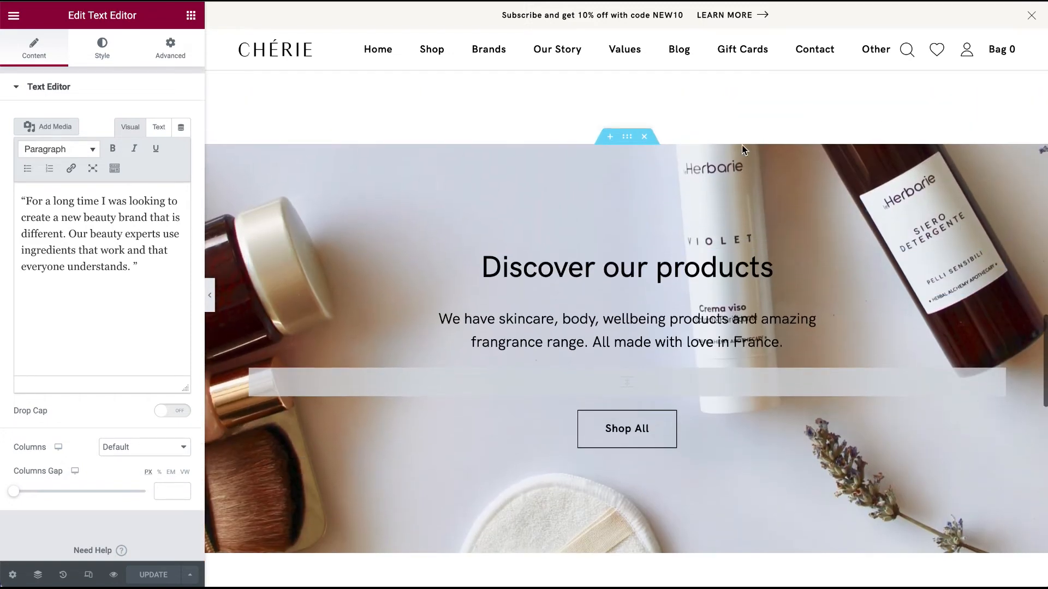
scroll(646, 248, "up", 1)
right_click(645, 248)
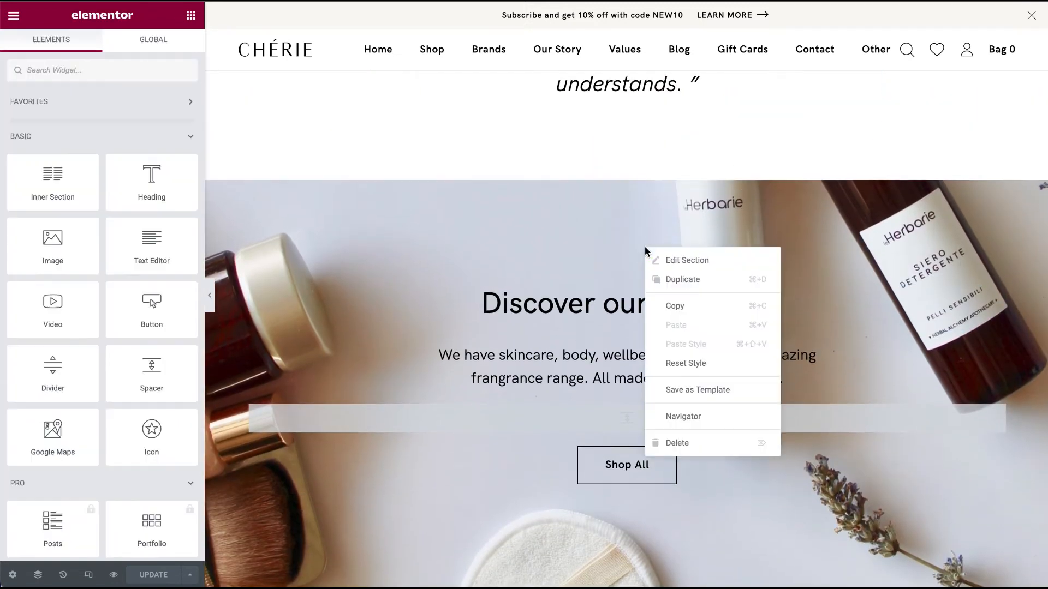
left_click(674, 261)
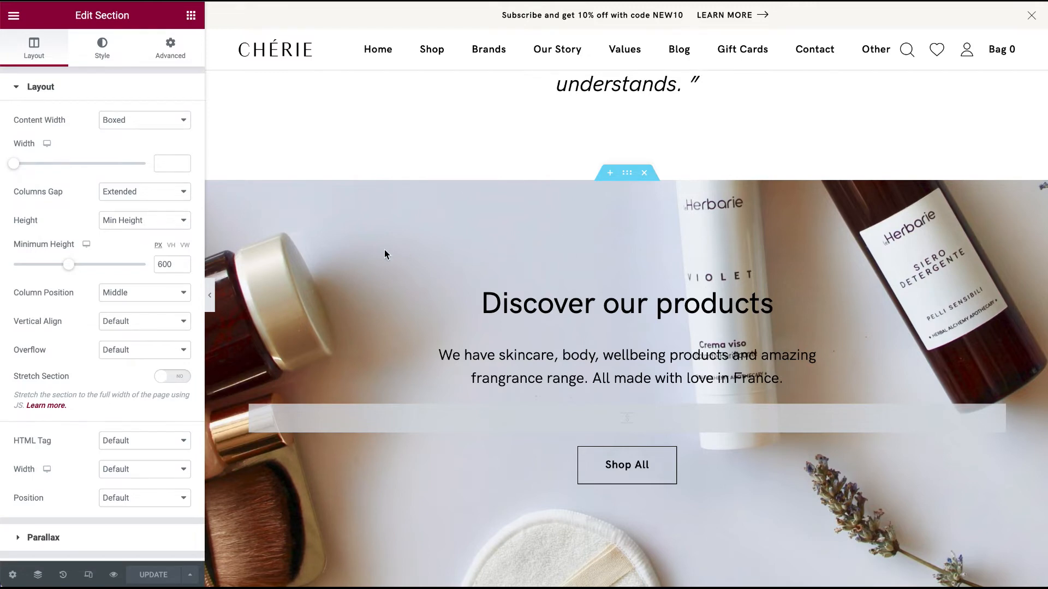
scroll(384, 252, "down", 1)
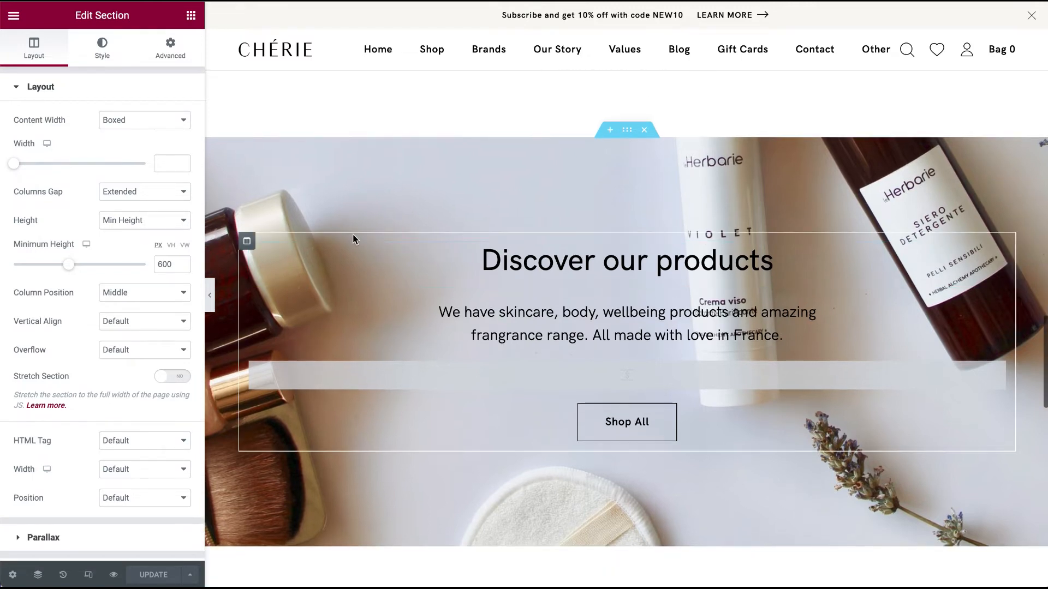
left_click(102, 57)
mouse_move(114, 256)
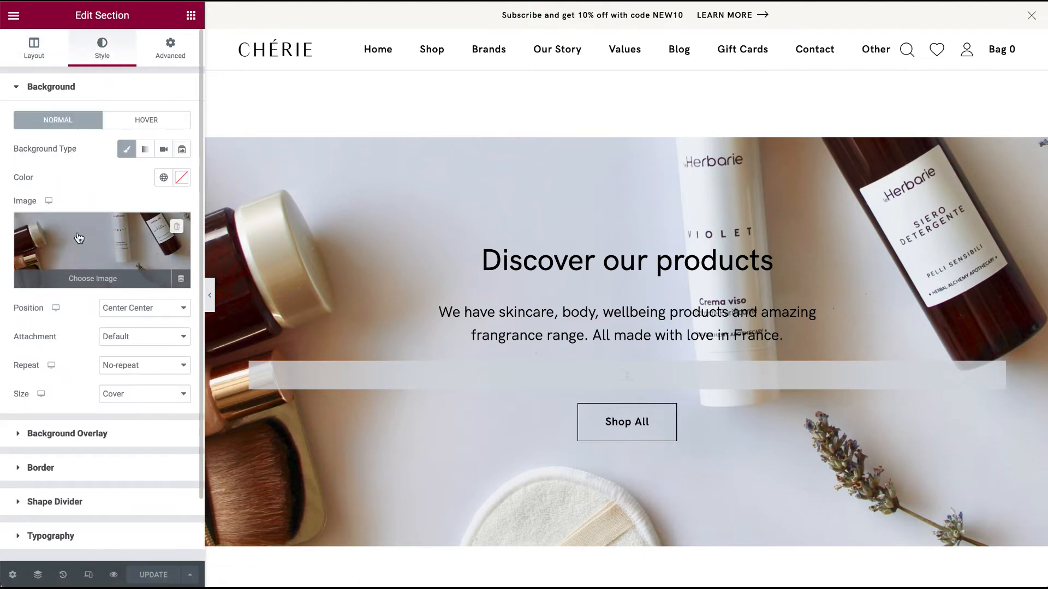
Open the Shop All button for editing, try the Dark Style, and set it back to Dark Border Style.
scroll(404, 408, "down", 1)
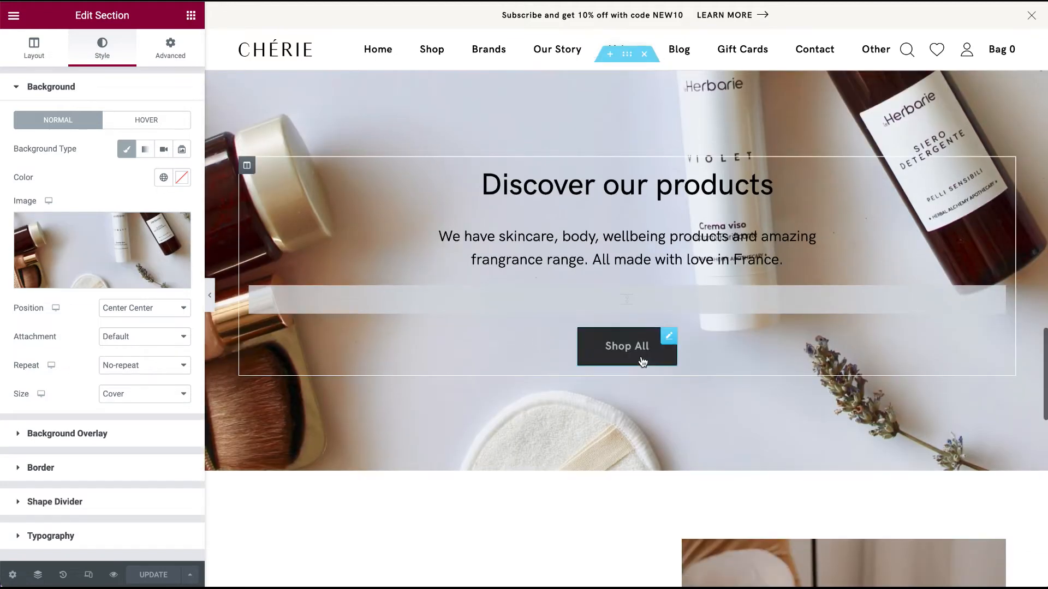
left_click(669, 338)
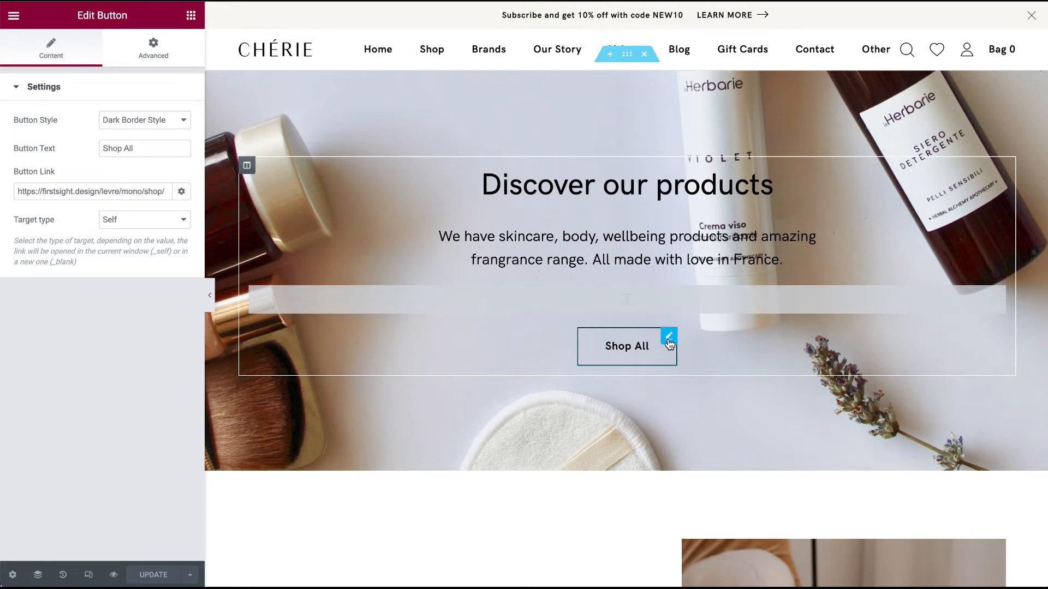
left_click(171, 124)
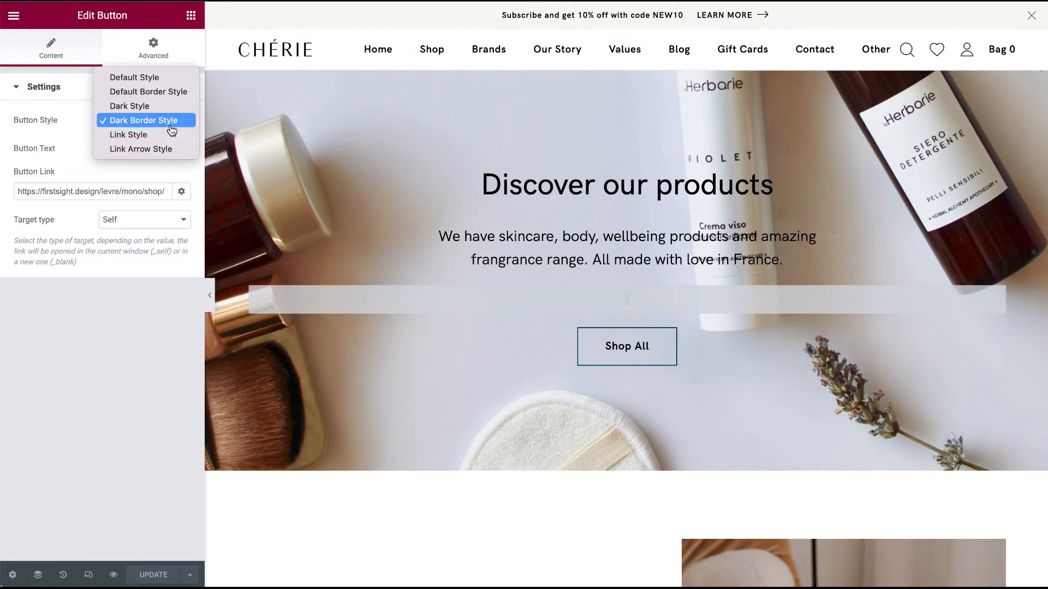
left_click(169, 107)
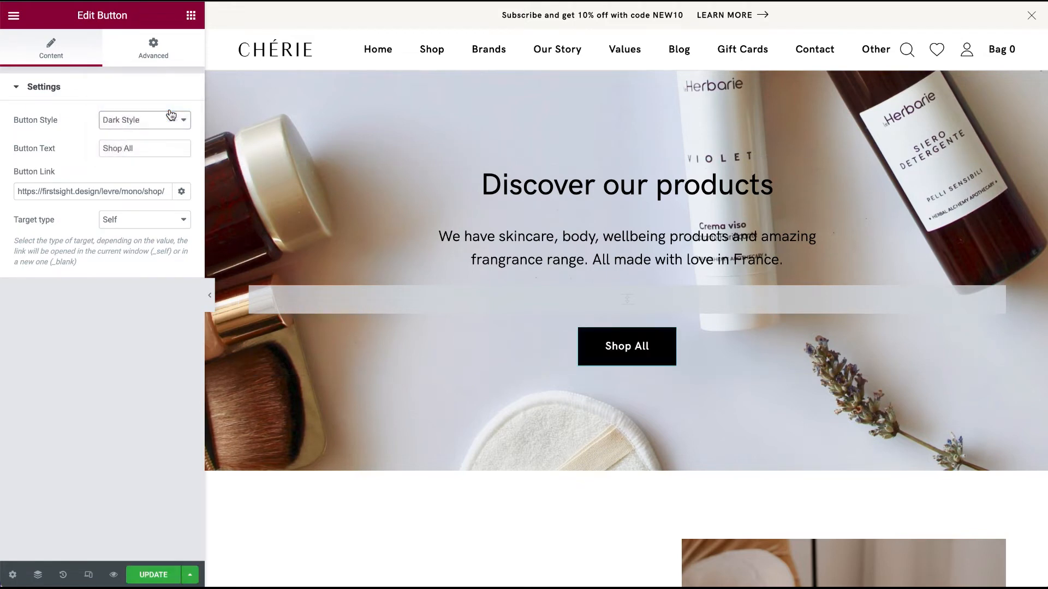
left_click(170, 116)
left_click(170, 136)
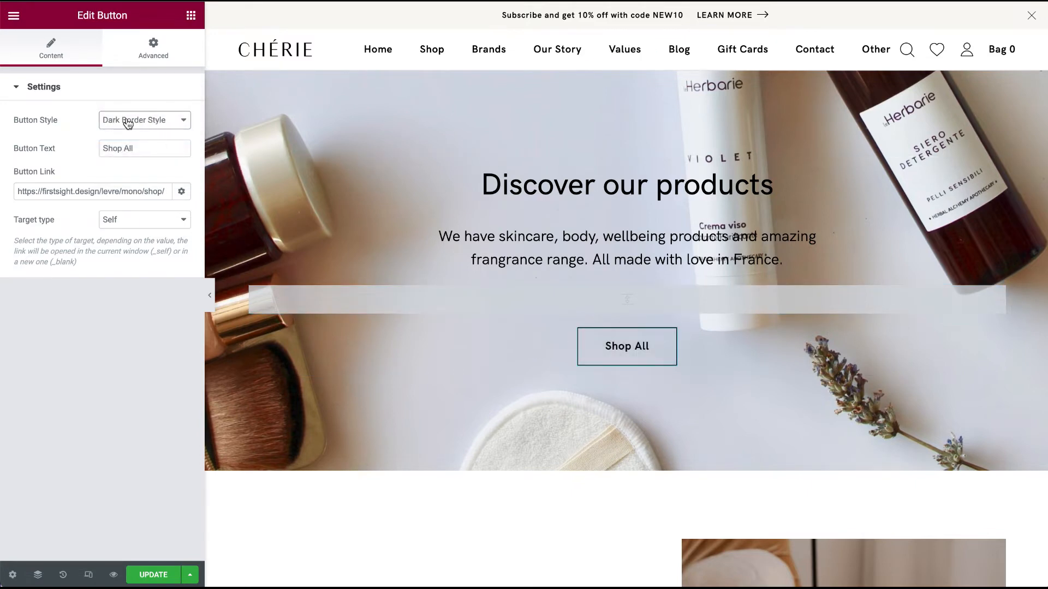
Try the text "CTA TEXT" on the Discover our products button and restore it to "Shop All".
triple_click(112, 145)
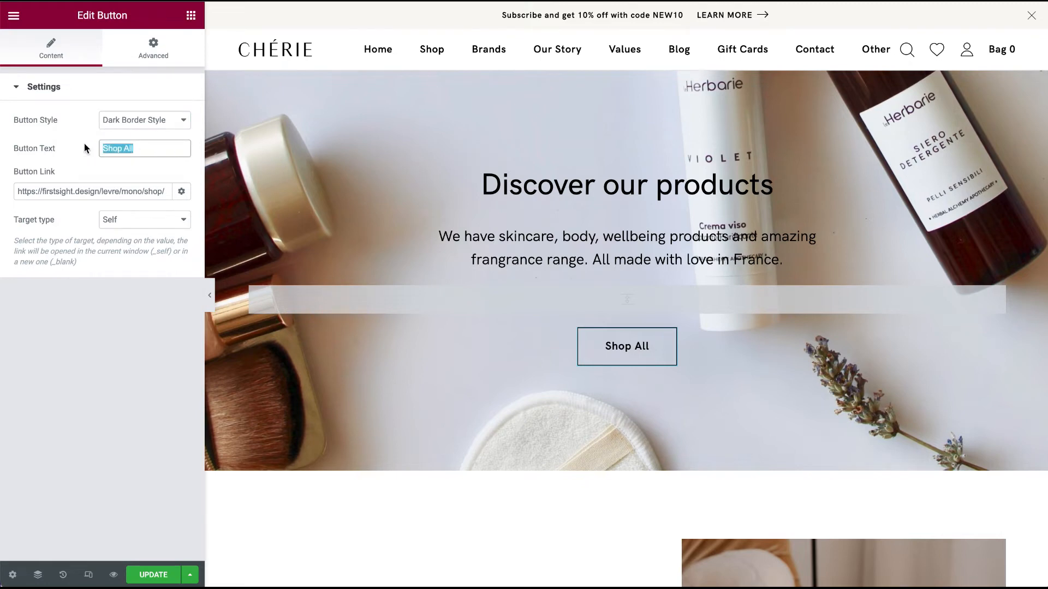
left_click(153, 149)
triple_click(153, 149)
type("CTA")
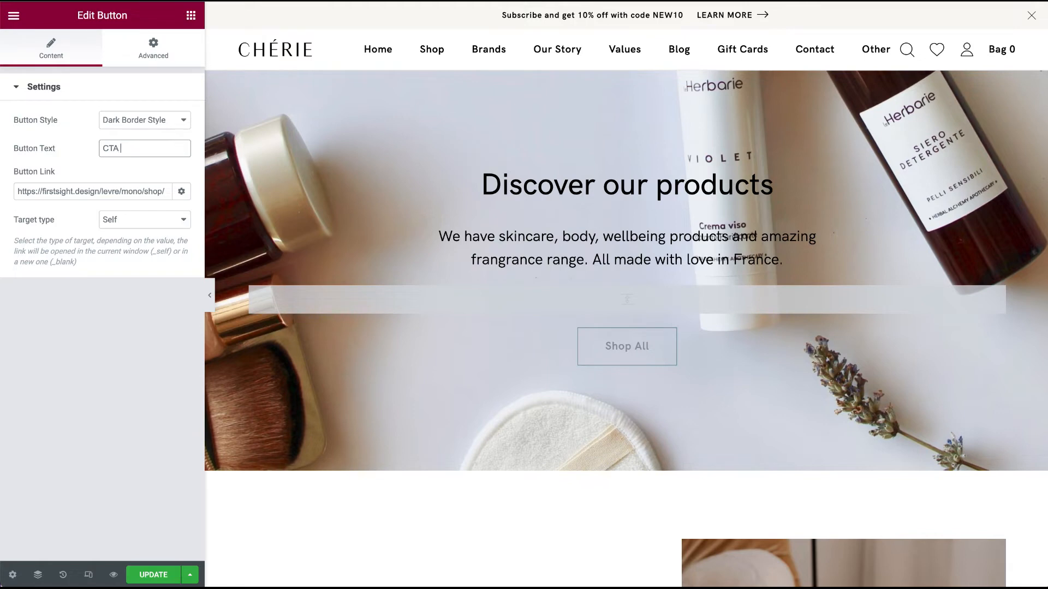
type(" TEXT")
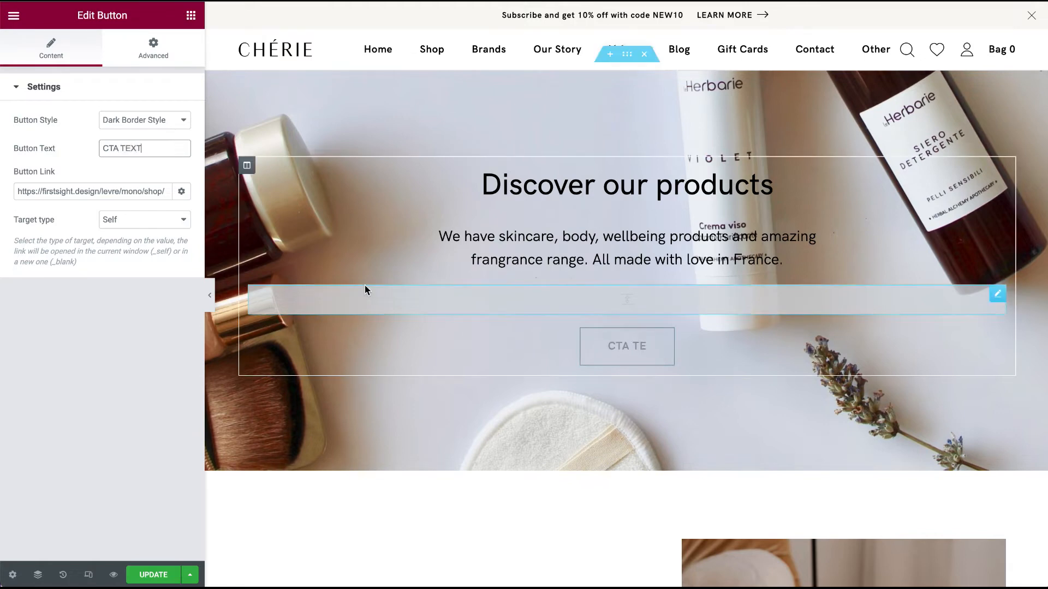
triple_click(155, 148)
type("Shop Al")
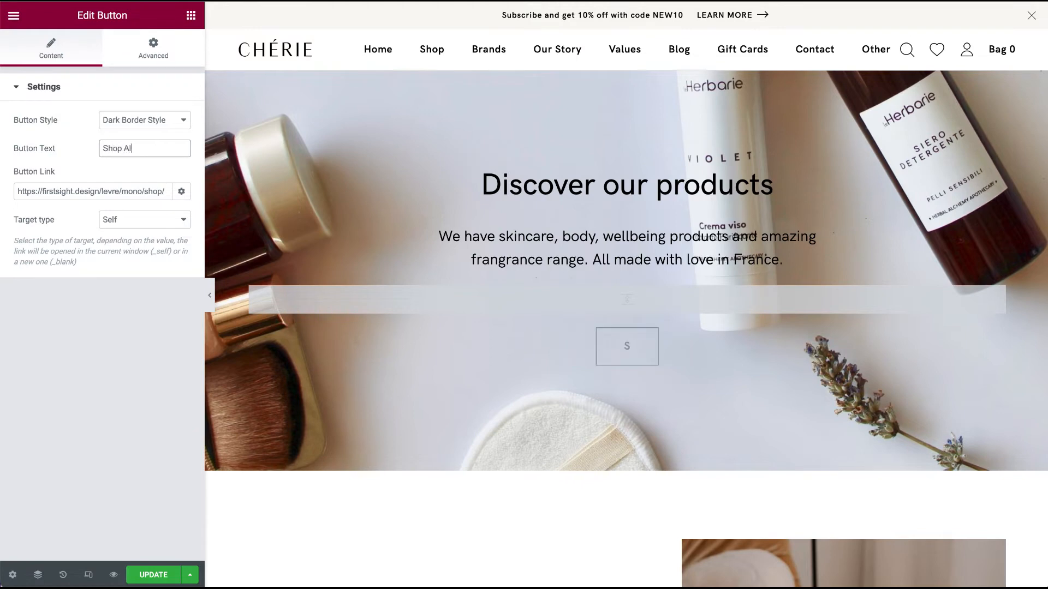
Inspect the Shop All button's link address and its additional link options.
left_click(72, 187)
left_click_drag(17, 191, 196, 197)
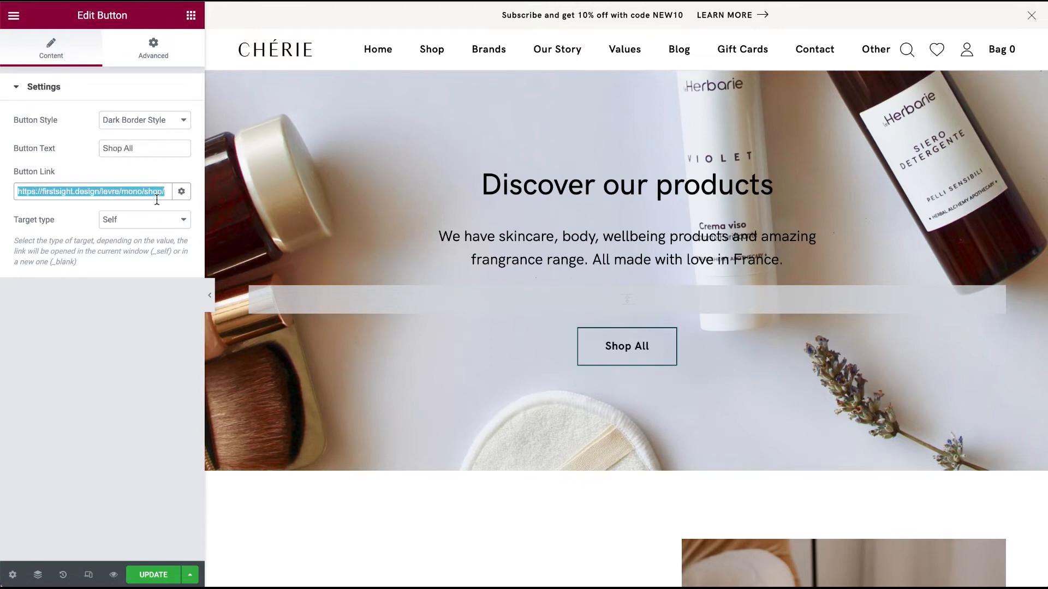
left_click(181, 191)
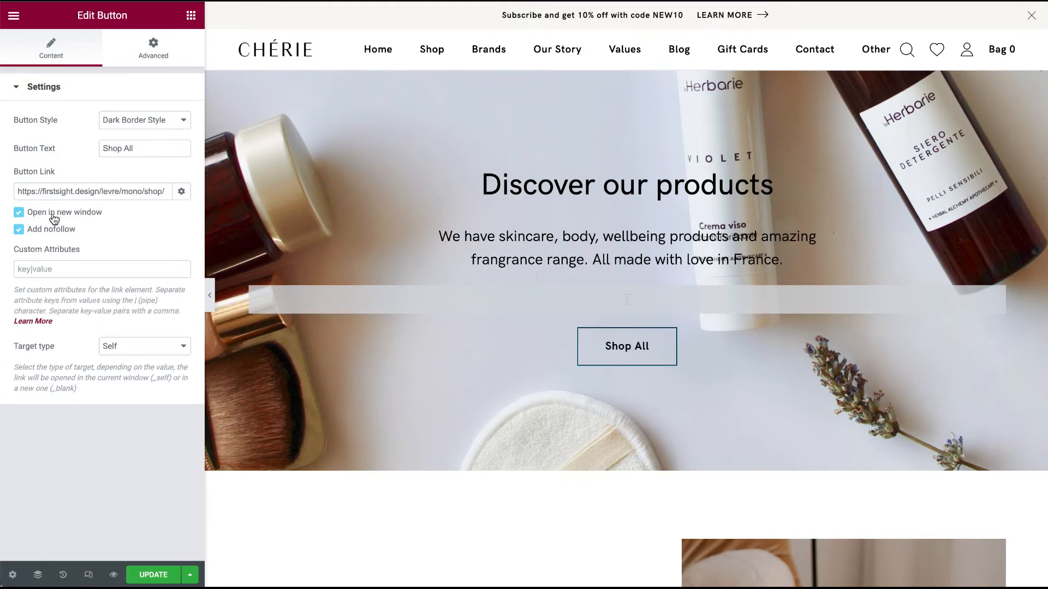
left_click(183, 192)
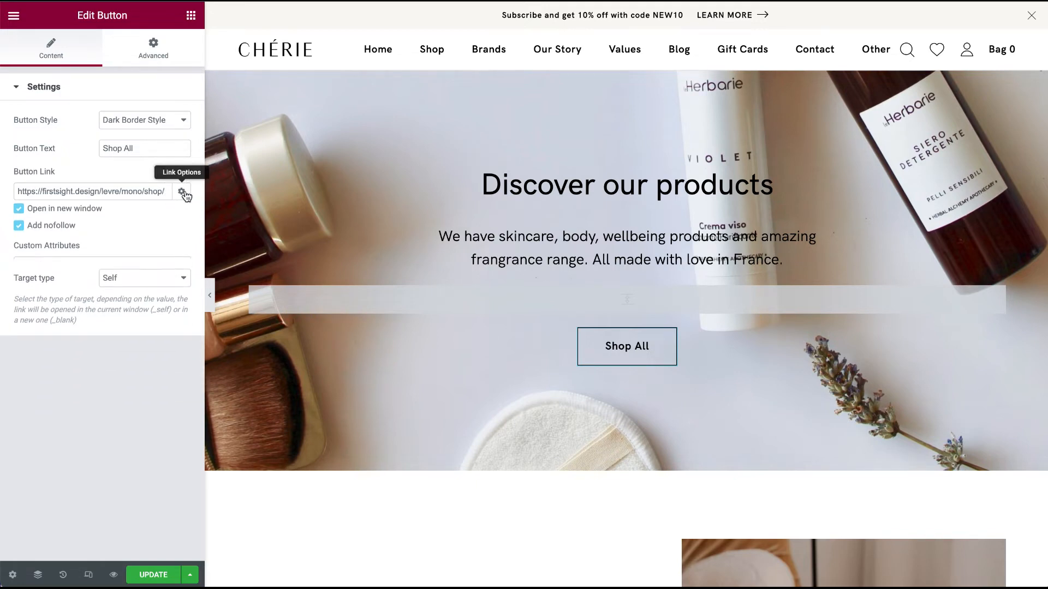
Look over the Join our team section and the footer, and update the page.
scroll(450, 360, "down", 6)
scroll(448, 369, "down", 1)
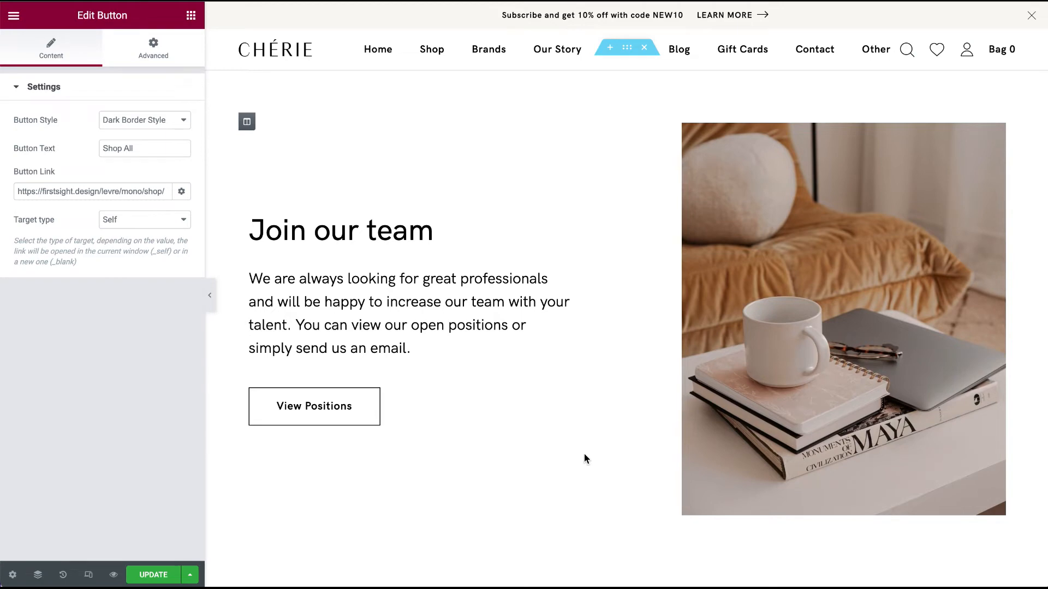
scroll(584, 454, "down", 4)
scroll(584, 455, "down", 6)
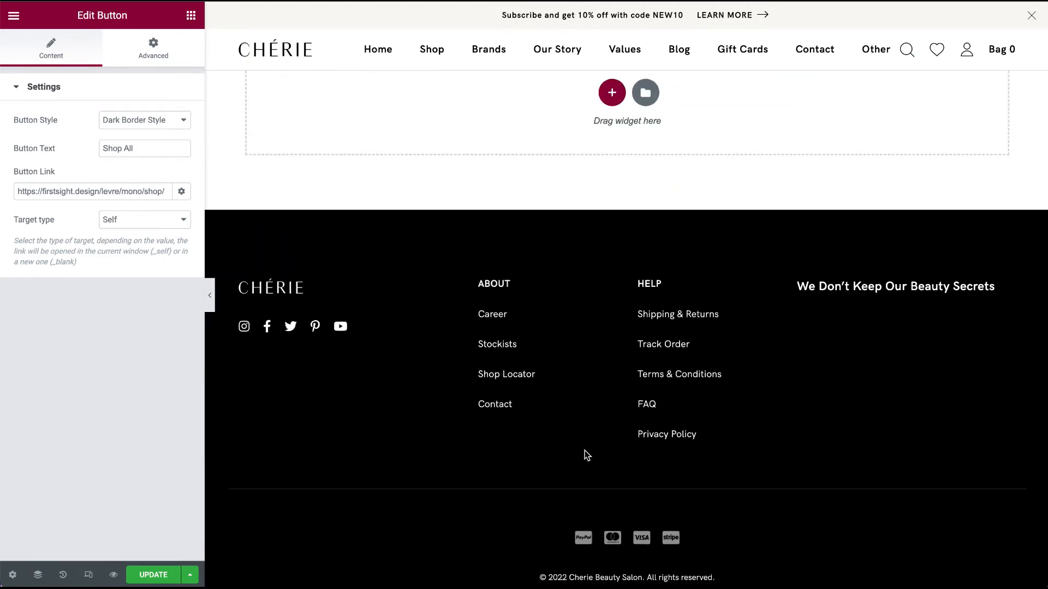
scroll(584, 455, "up", 14)
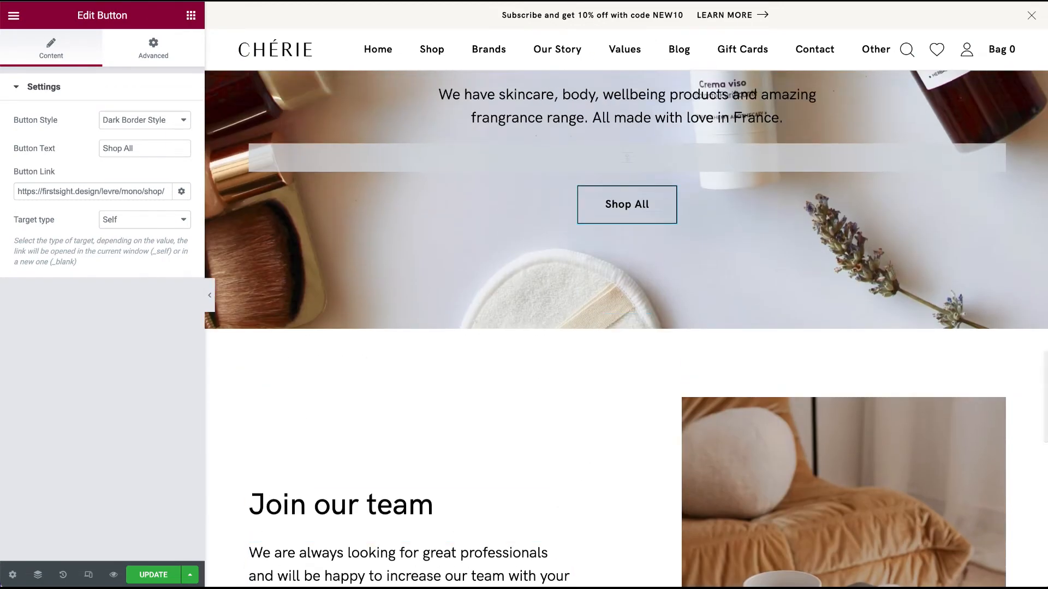
left_click(156, 575)
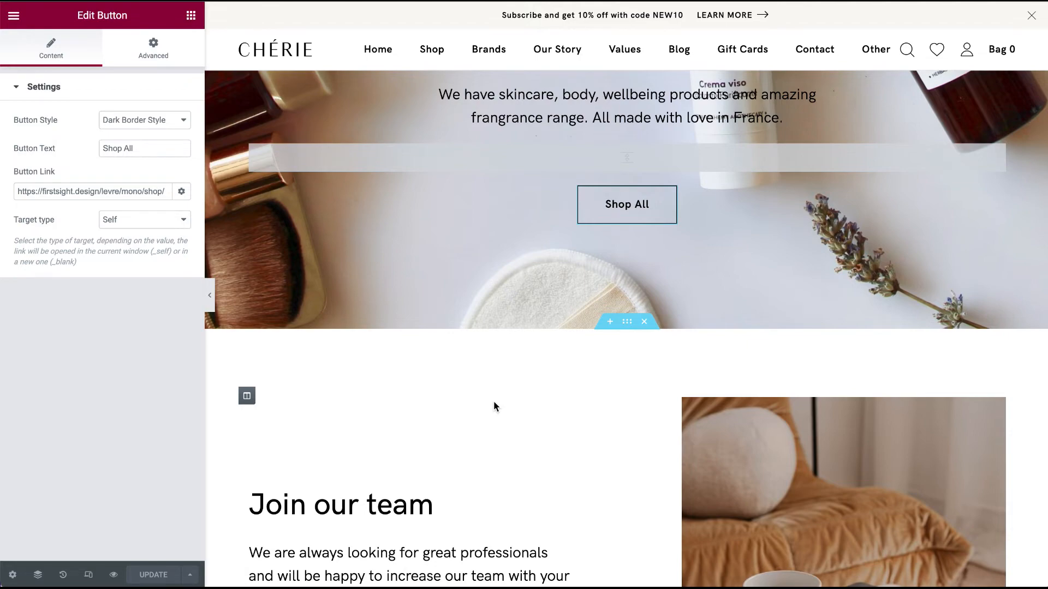
Switch to the live Our Story page and open the site's Values page from there.
scroll(493, 404, "up", 7)
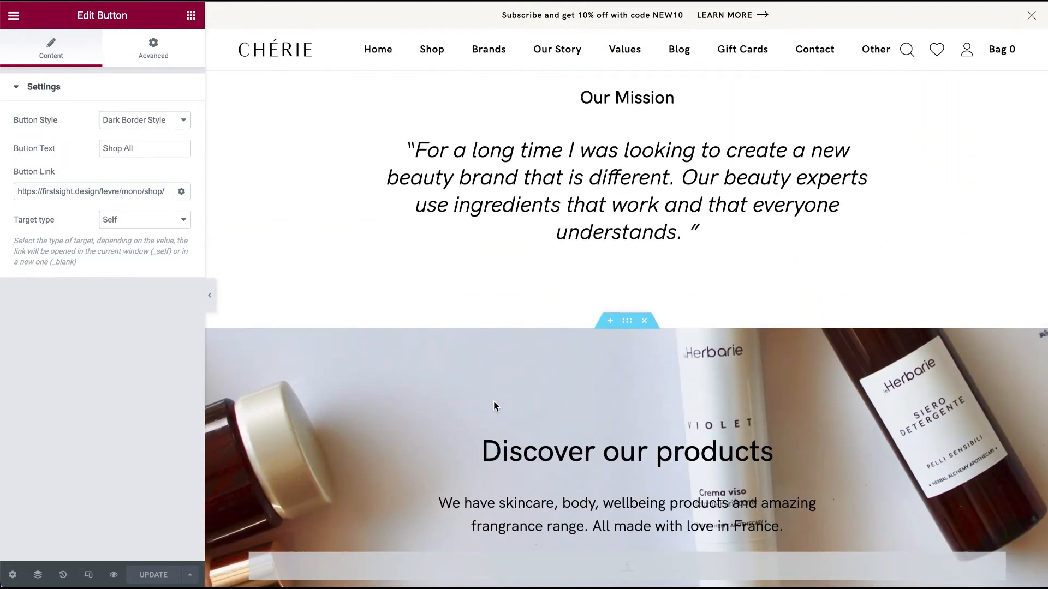
scroll(493, 401, "up", 12)
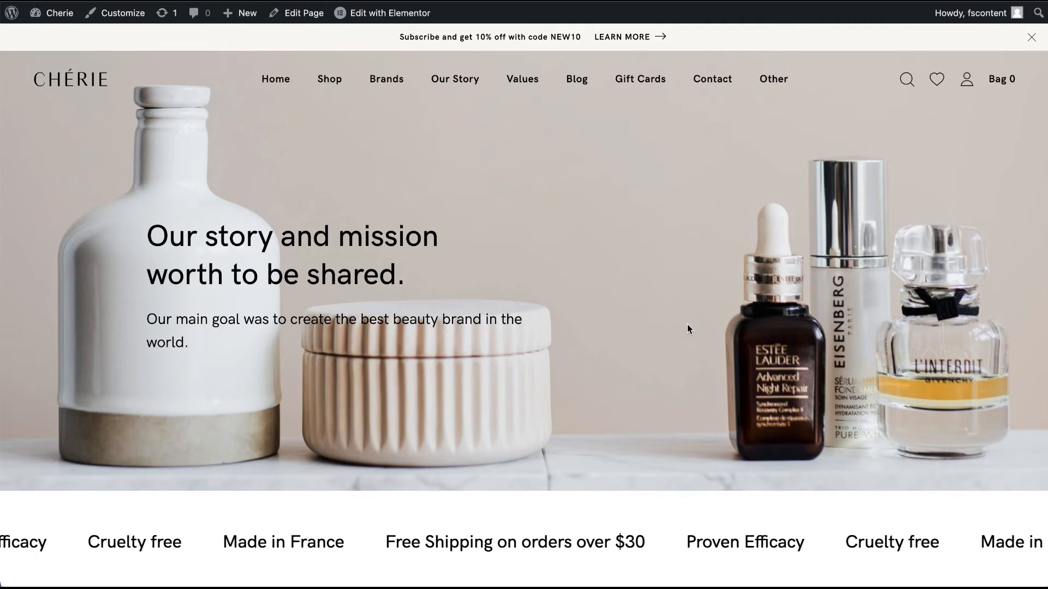
left_click(528, 81)
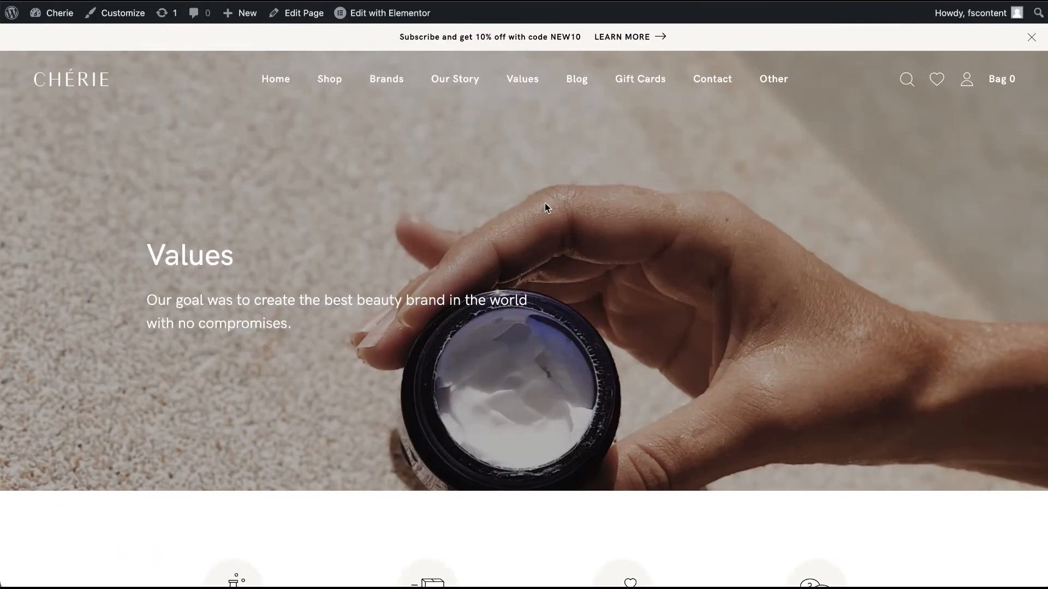
Examine the Values page's sections, including the icon boxes, Ingredients, From founder, Discover our products and What makes us different.
scroll(545, 199, "down", 5)
scroll(546, 199, "down", 8)
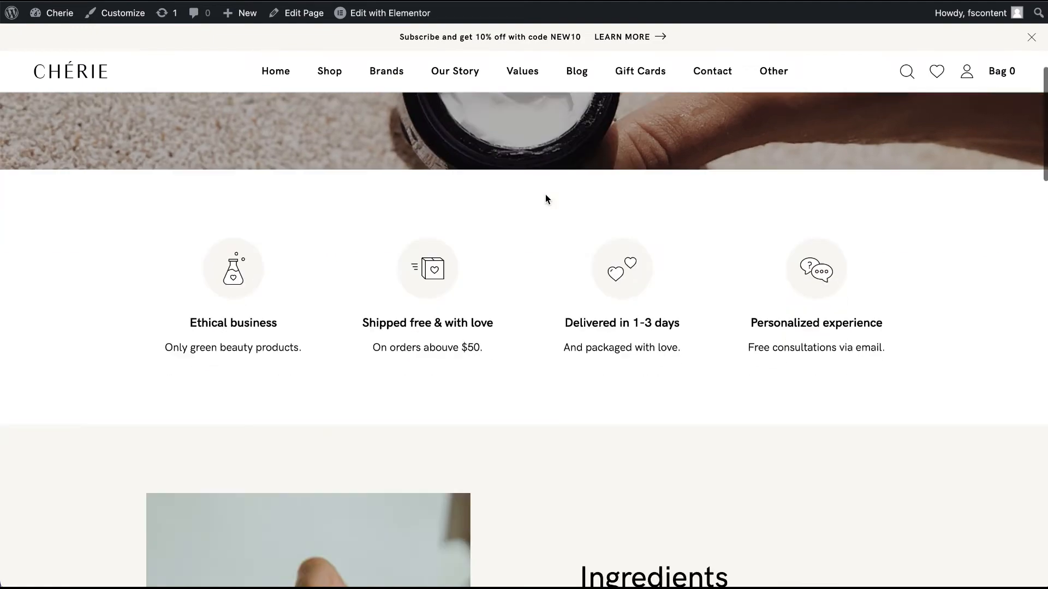
scroll(546, 198, "down", 10)
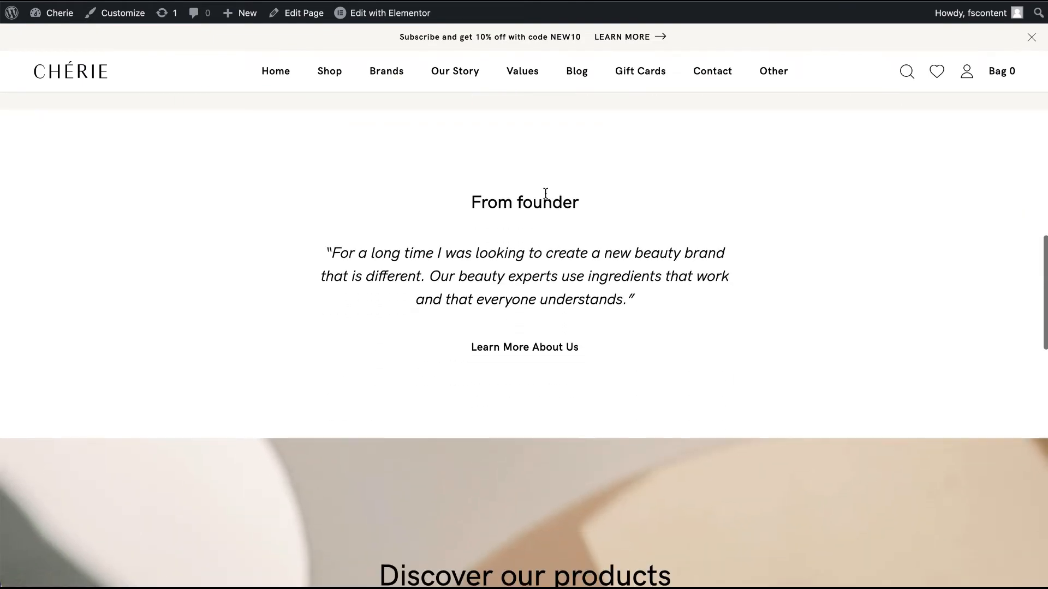
scroll(546, 194, "down", 3)
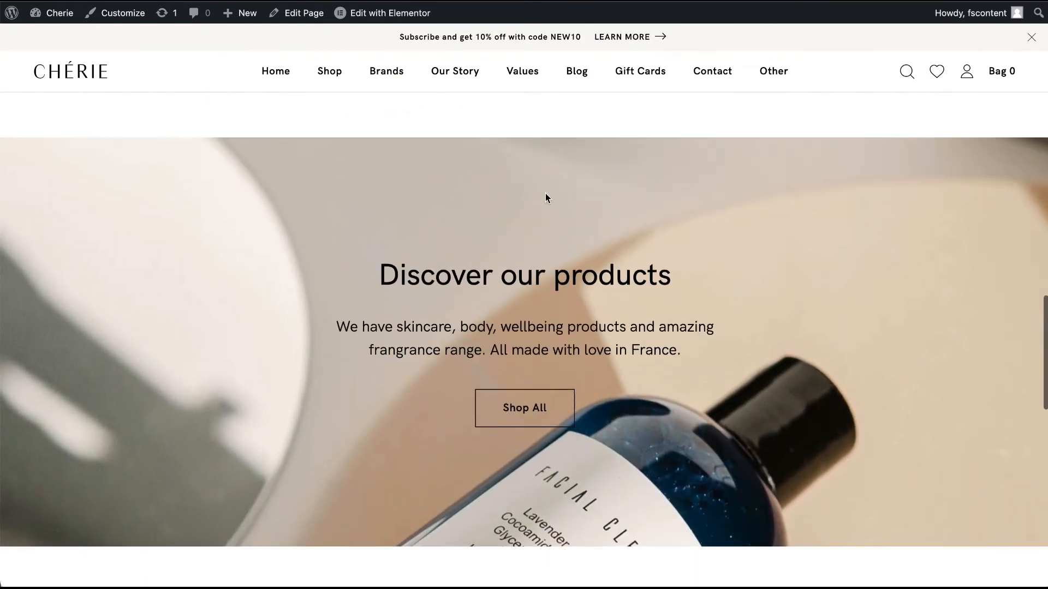
scroll(545, 193, "down", 3)
scroll(545, 193, "down", 8)
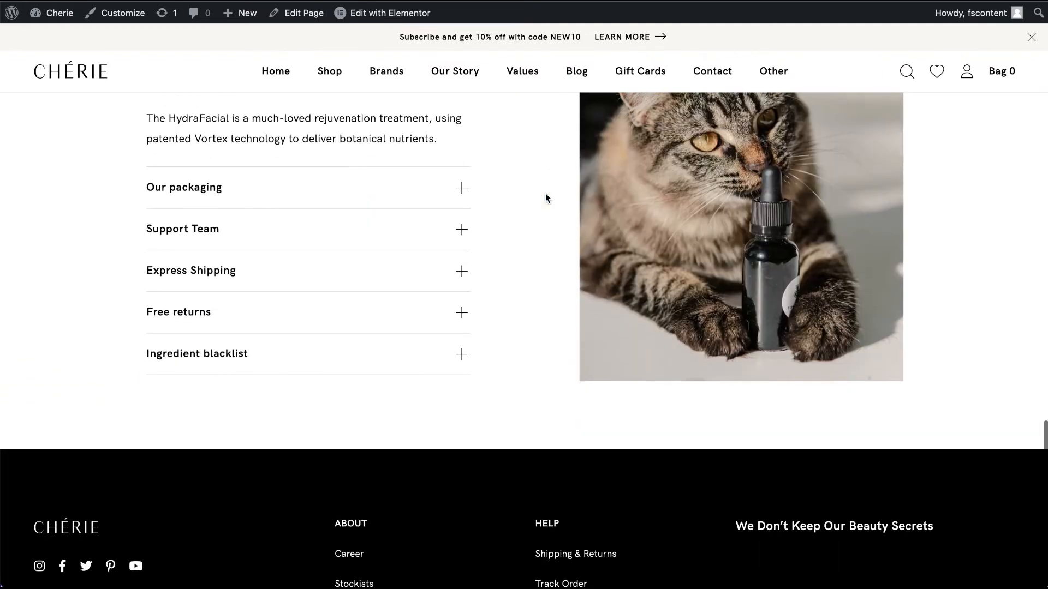
scroll(546, 193, "up", 3)
scroll(545, 199, "up", 1)
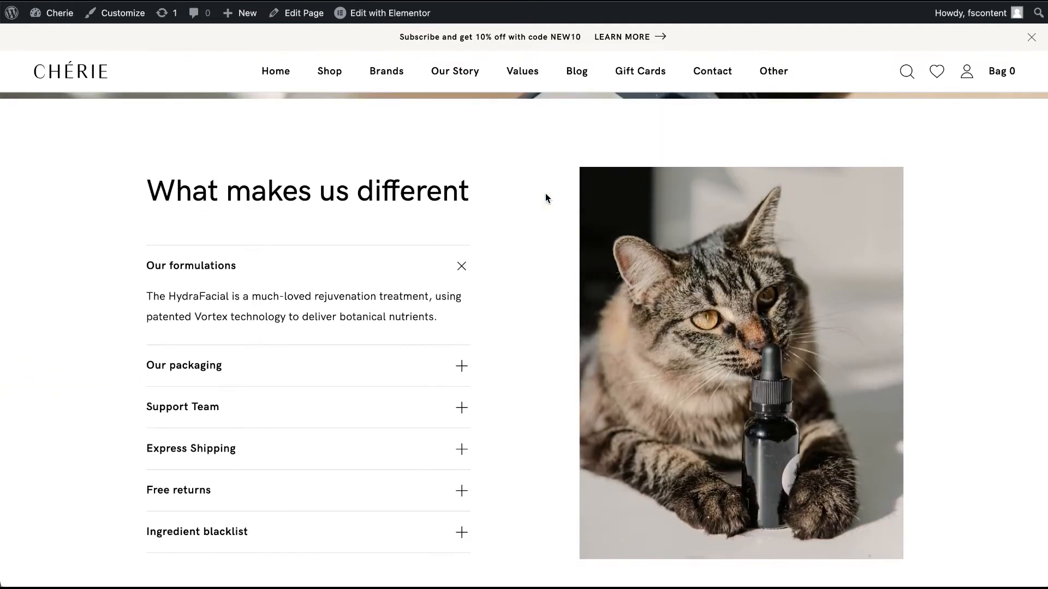
scroll(545, 198, "up", 10)
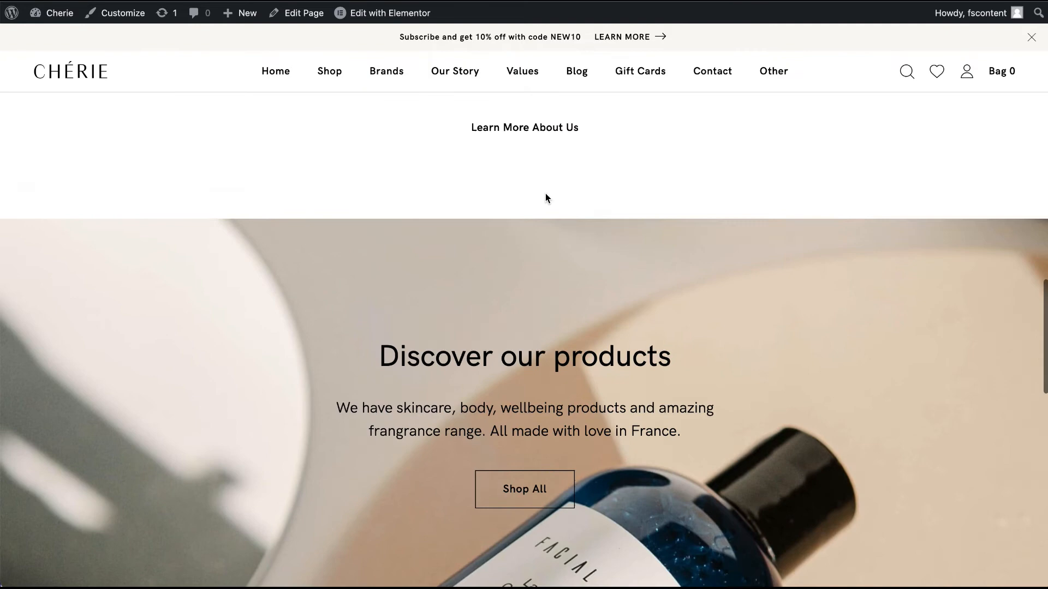
scroll(545, 194, "up", 6)
scroll(545, 193, "up", 2)
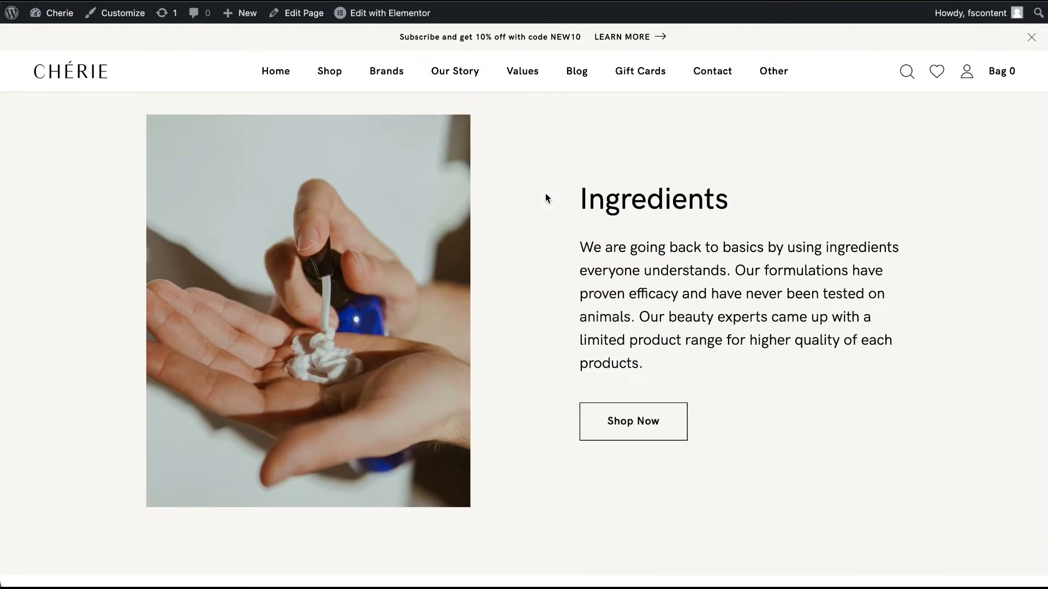
Return to the beginning of the Values page and open the site's Blog page.
scroll(545, 198, "up", 10)
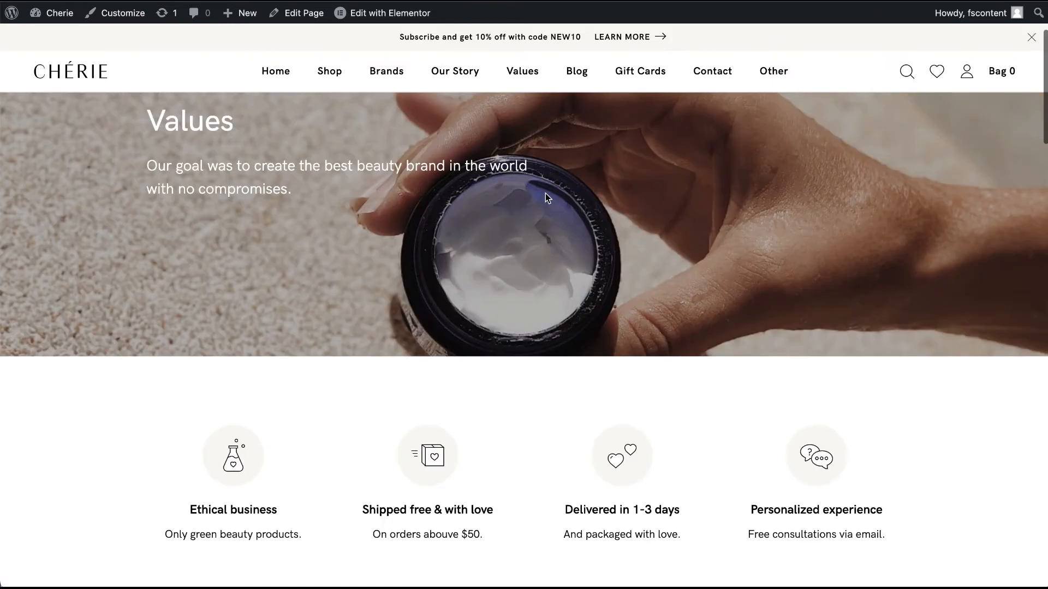
scroll(545, 193, "up", 2)
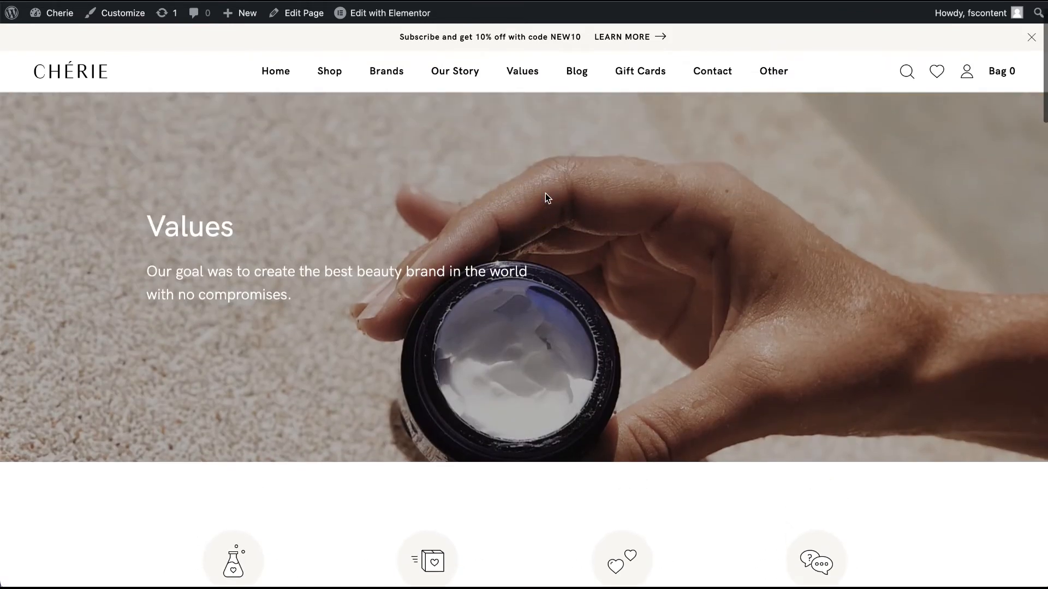
left_click(578, 73)
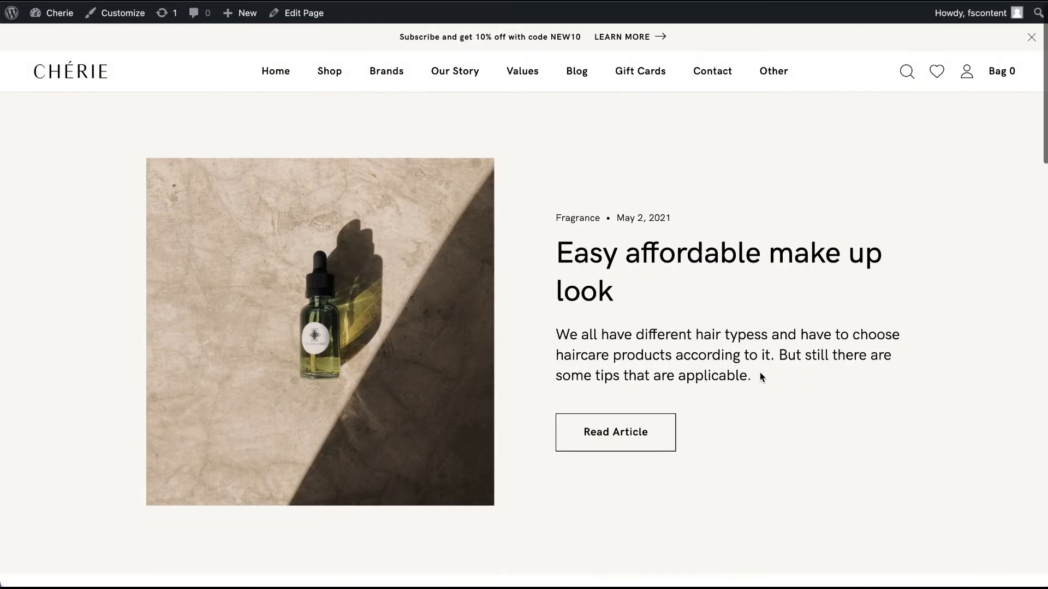
Examine the Blog page's featured article, category filters, article grid and pagination.
scroll(761, 377, "down", 15)
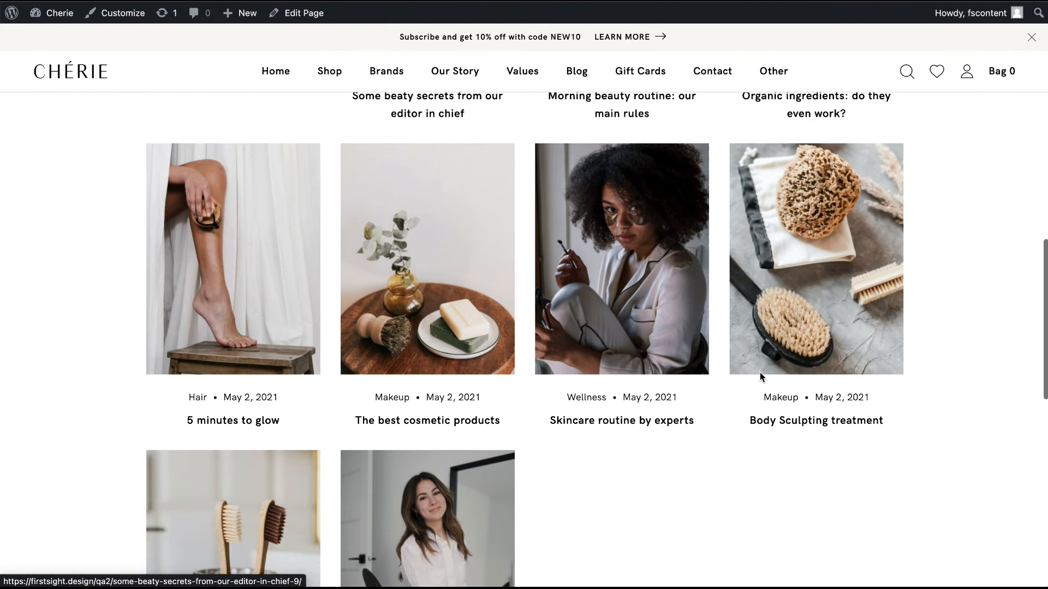
scroll(760, 376, "down", 2)
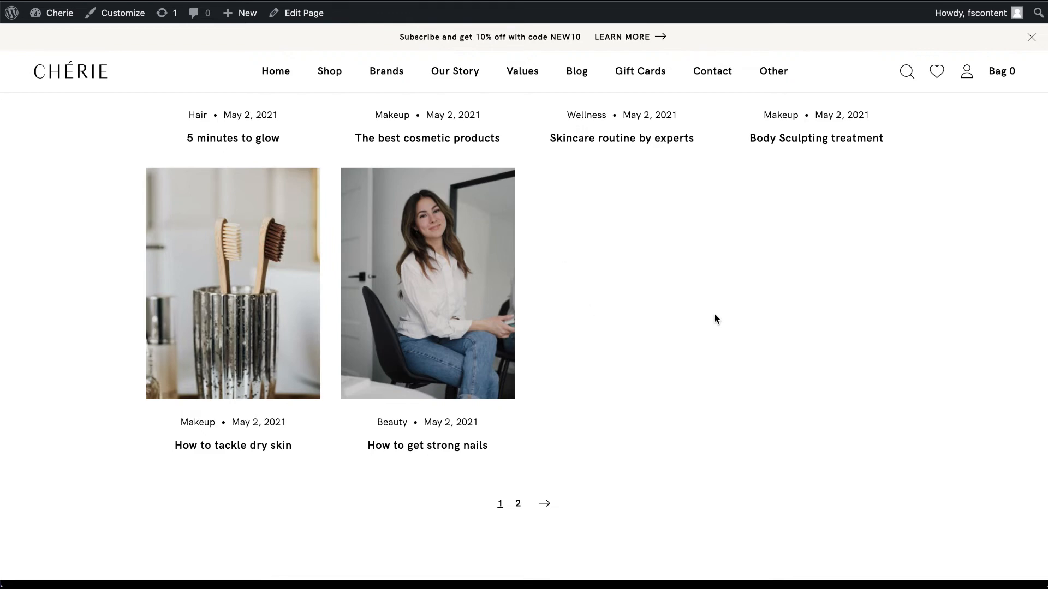
scroll(715, 315, "up", 3)
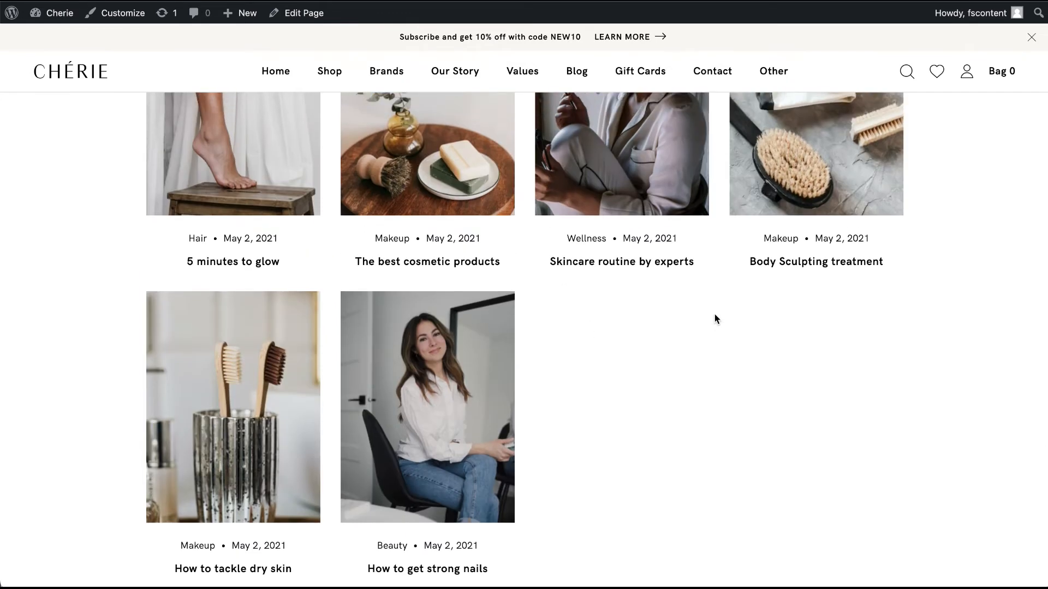
scroll(715, 319, "up", 10)
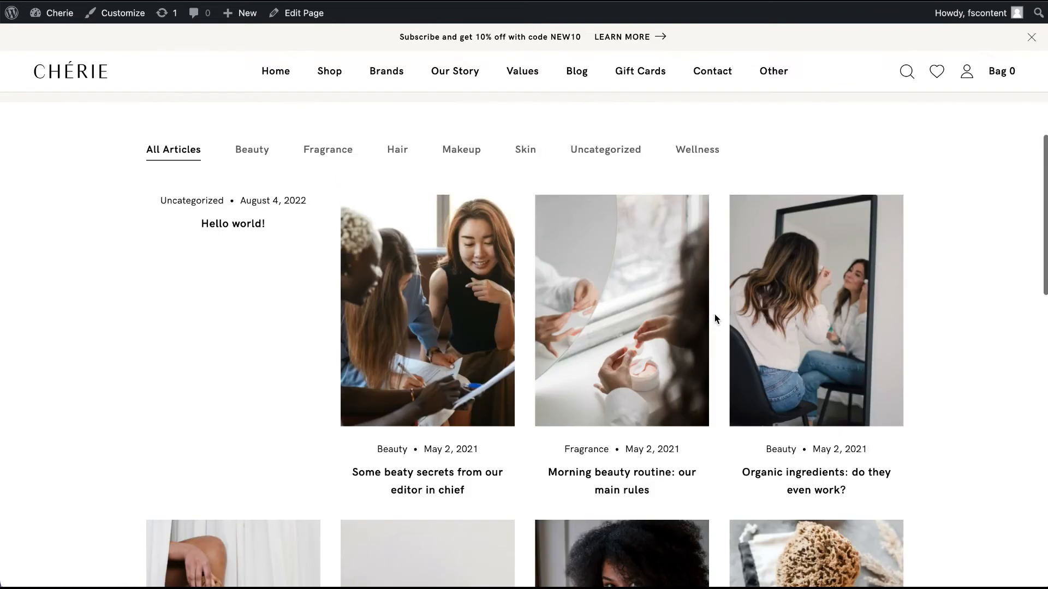
scroll(715, 318, "up", 5)
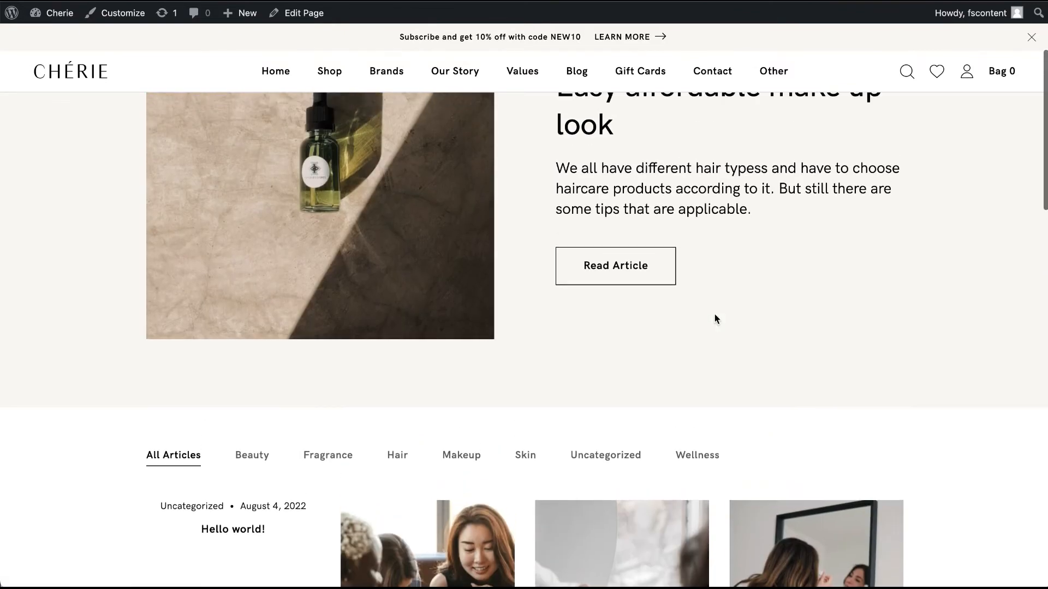
scroll(715, 319, "down", 10)
scroll(715, 318, "down", 1)
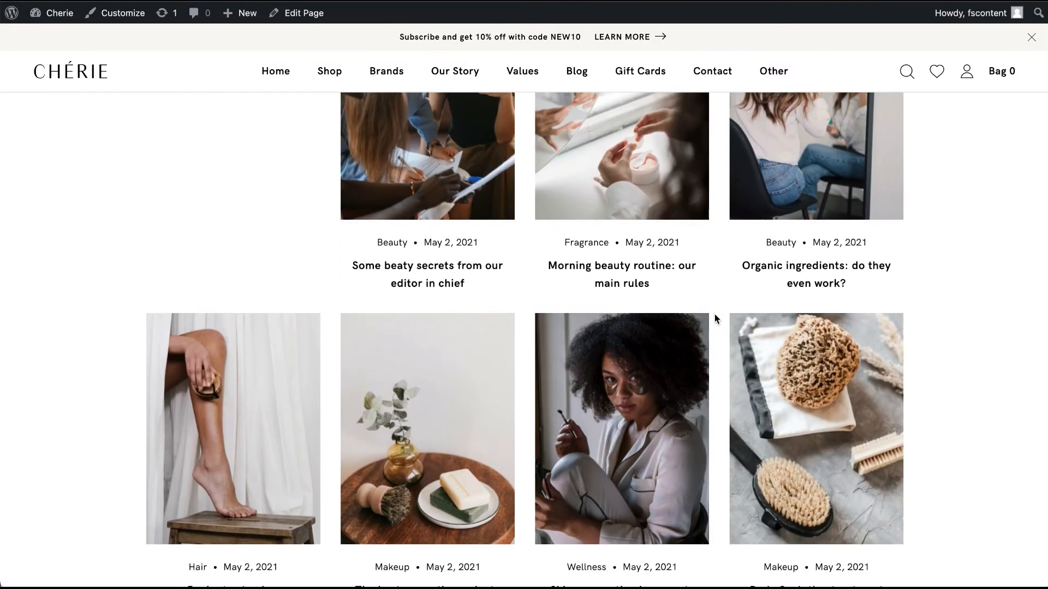
scroll(715, 316, "down", 6)
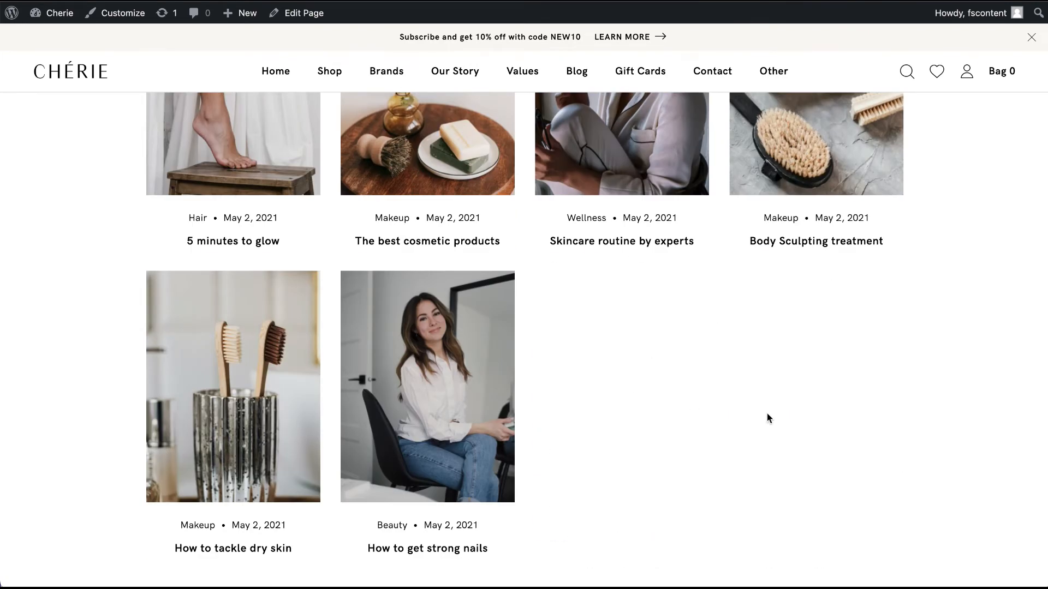
scroll(768, 414, "up", 12)
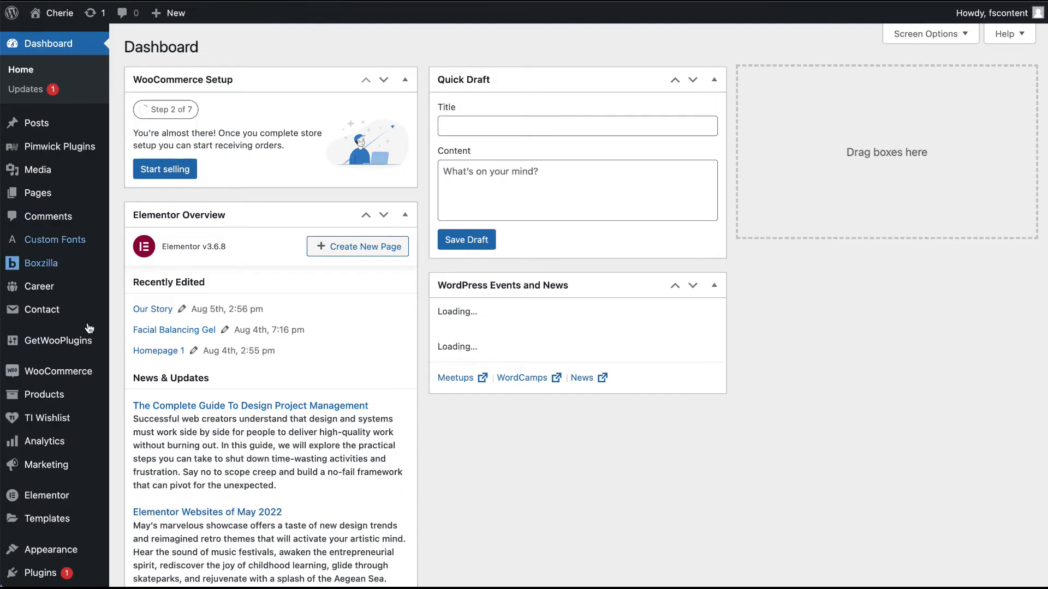
Switch to the WordPress dashboard, open the list of all posts and look through its entries.
mouse_move(66, 435)
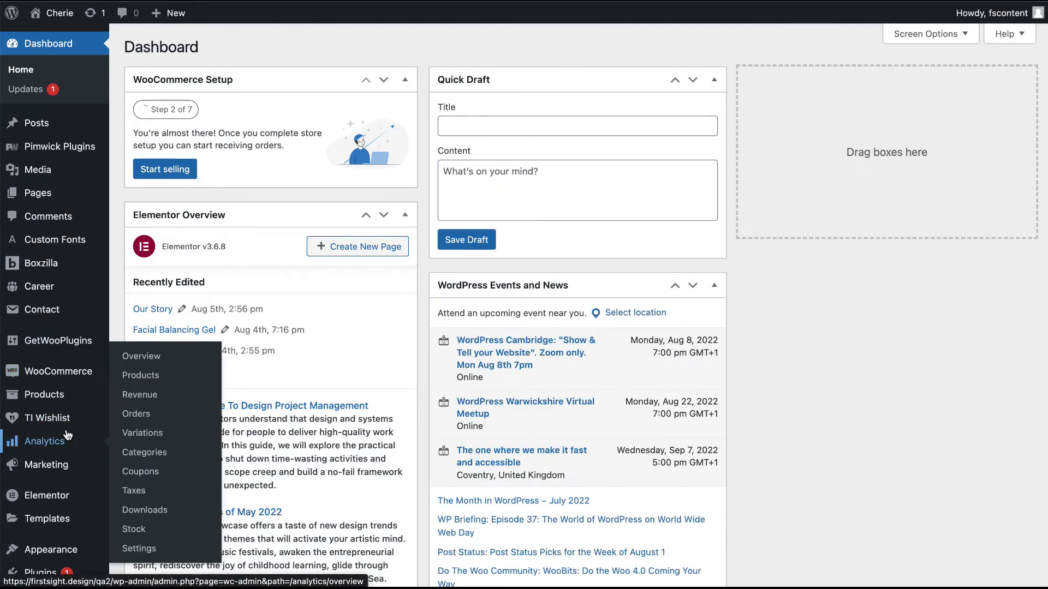
mouse_move(48, 305)
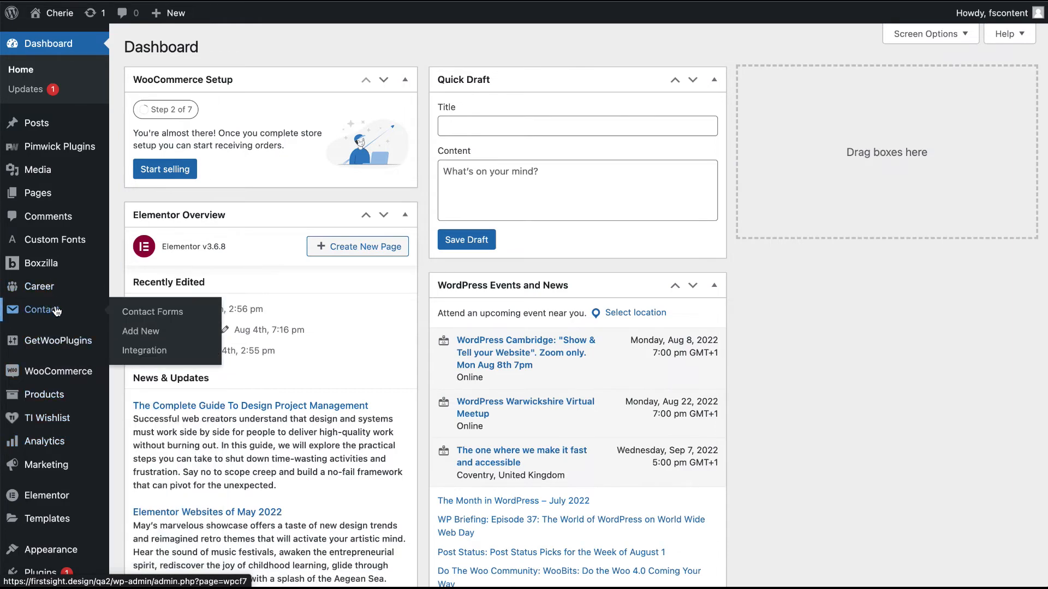
left_click(43, 124)
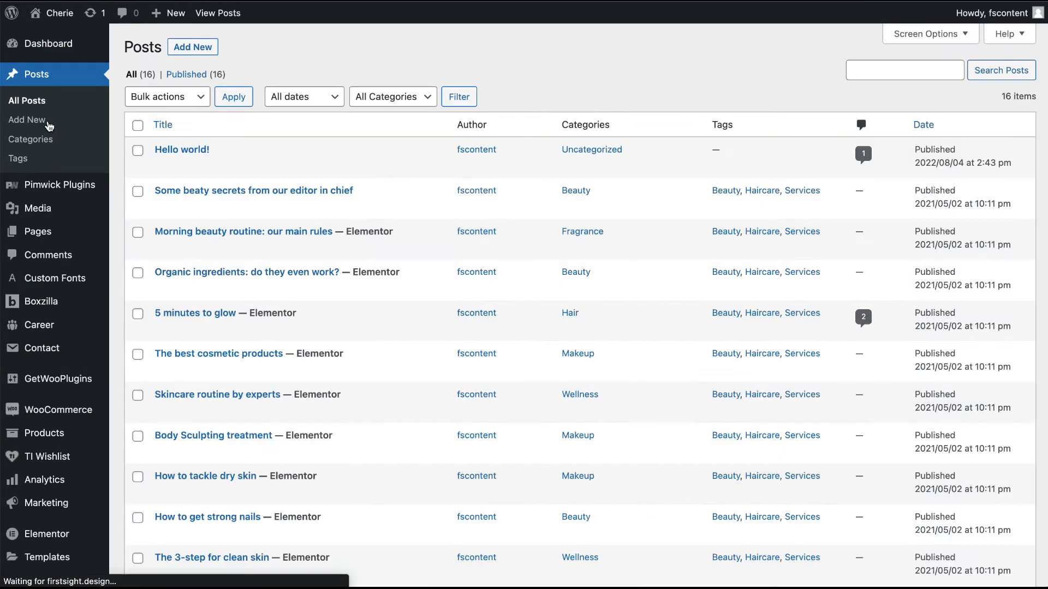
scroll(315, 275, "down", 2)
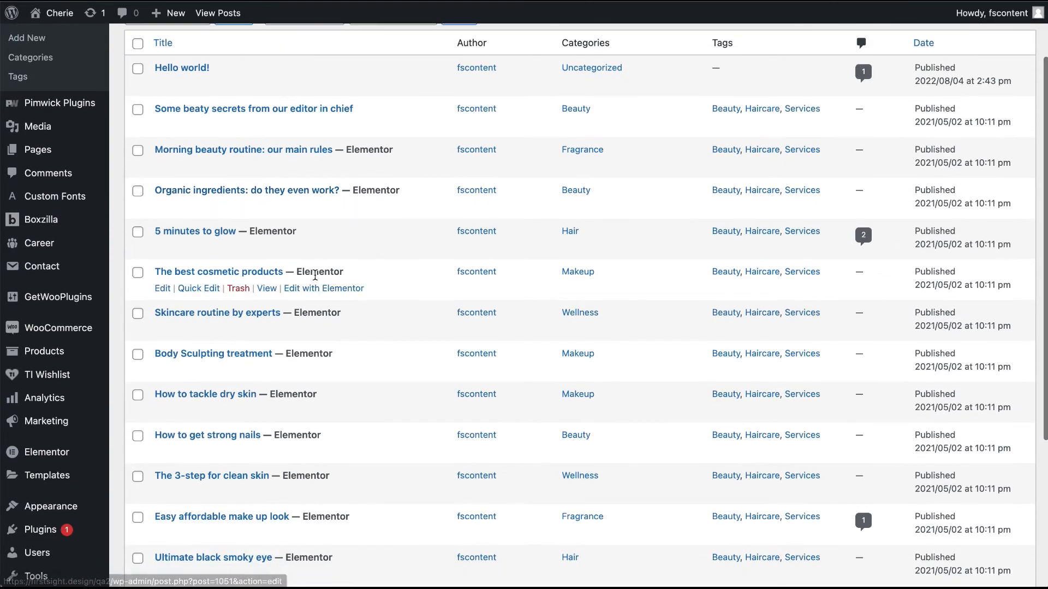
scroll(315, 275, "down", 4)
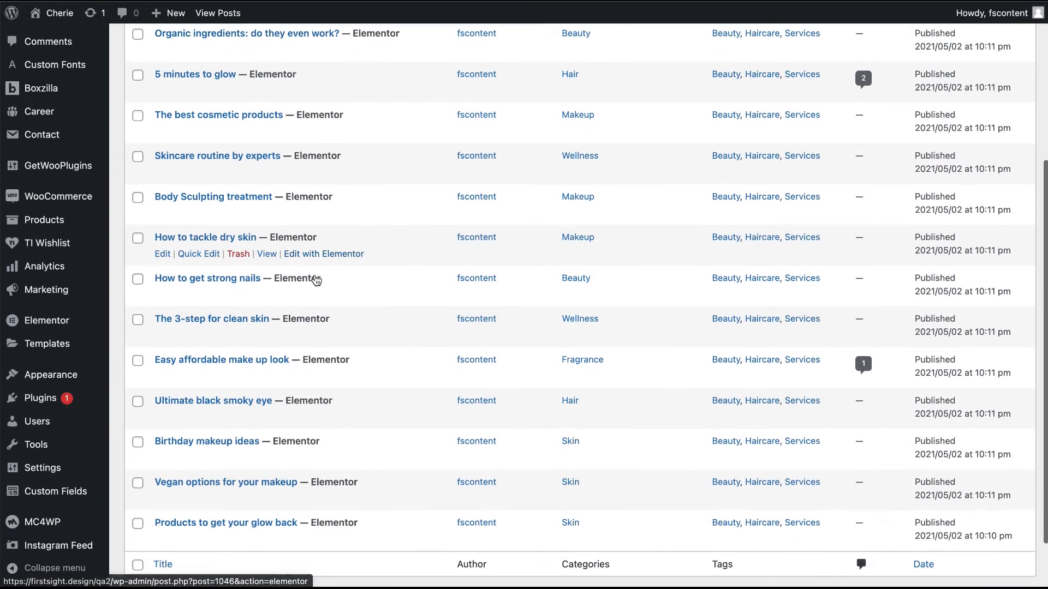
scroll(315, 275, "up", 6)
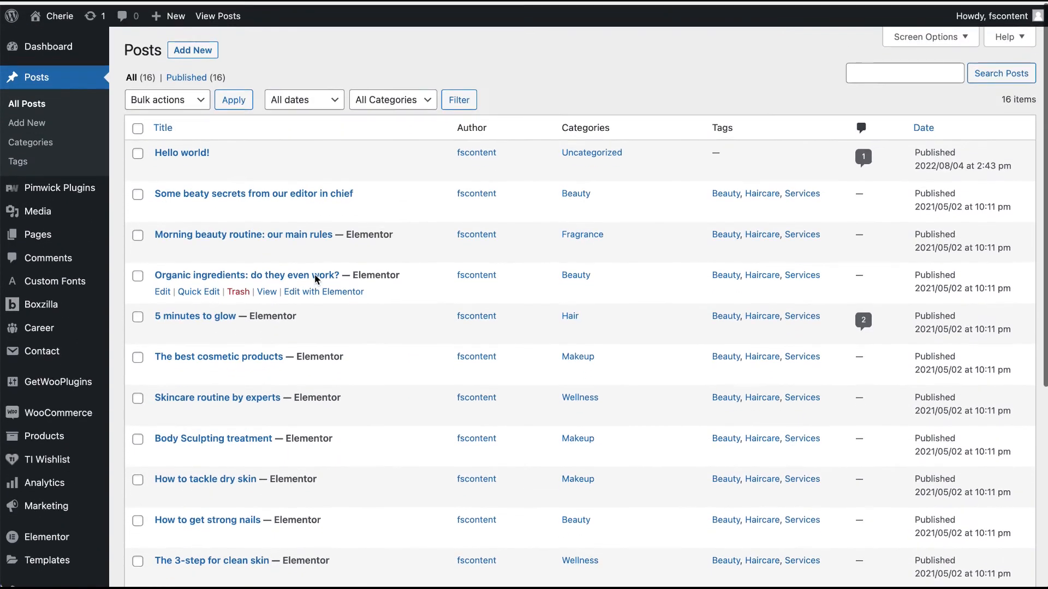
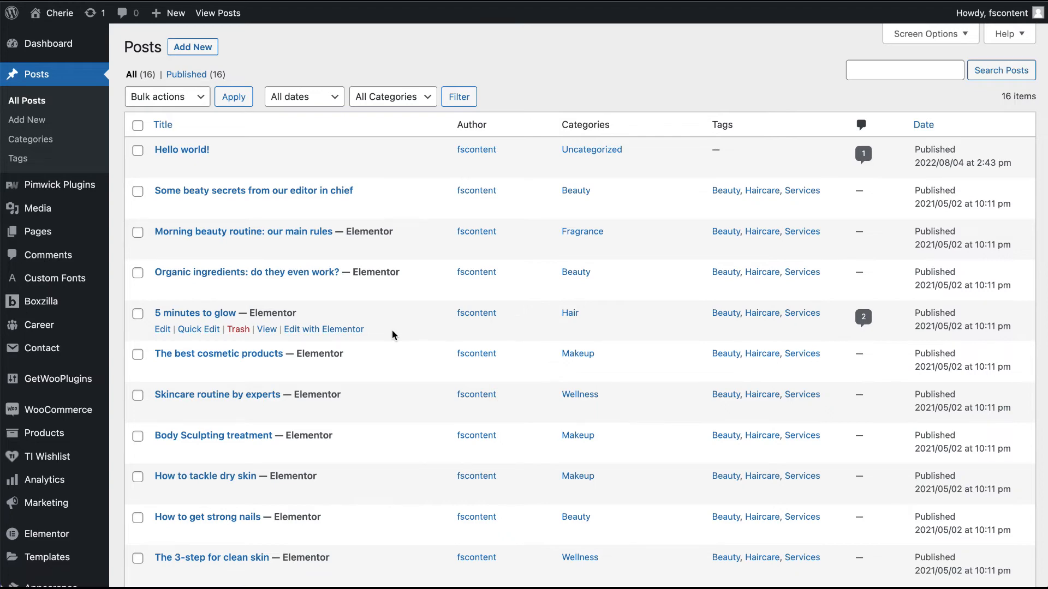
Open the "How to tackle dry skin" post in Elementor in a new tab and look over its header and text.
scroll(393, 336, "down", 5)
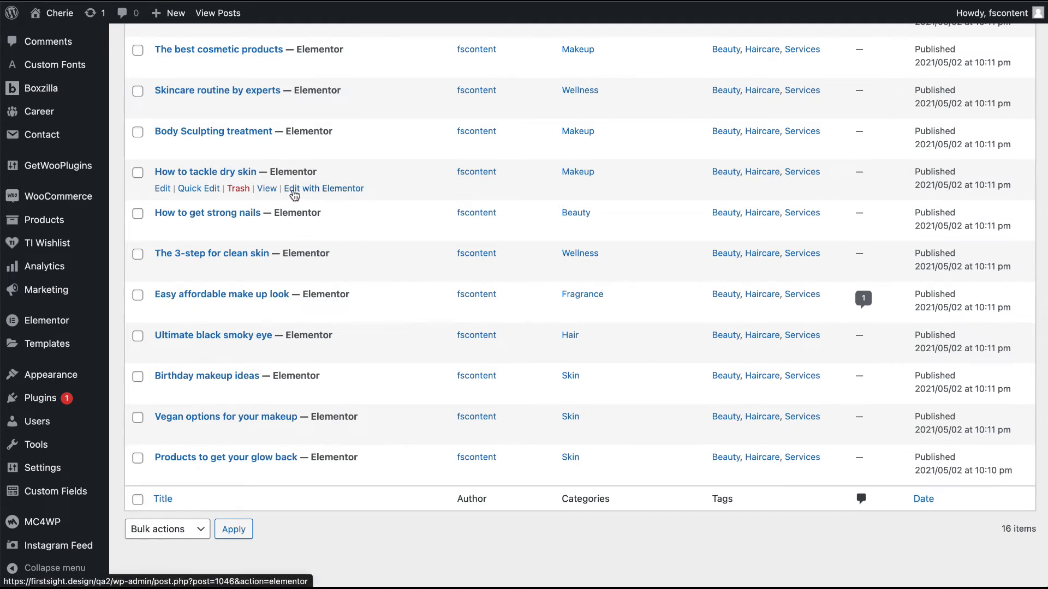
right_click(331, 192)
left_click(363, 200)
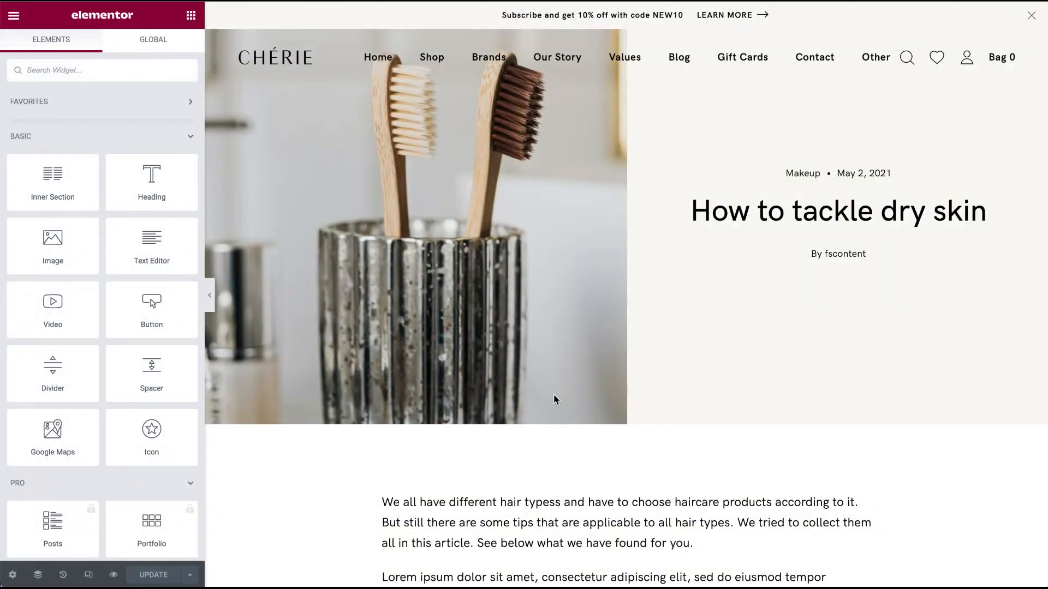
scroll(554, 398, "down", 2)
scroll(553, 397, "up", 2)
scroll(553, 397, "down", 5)
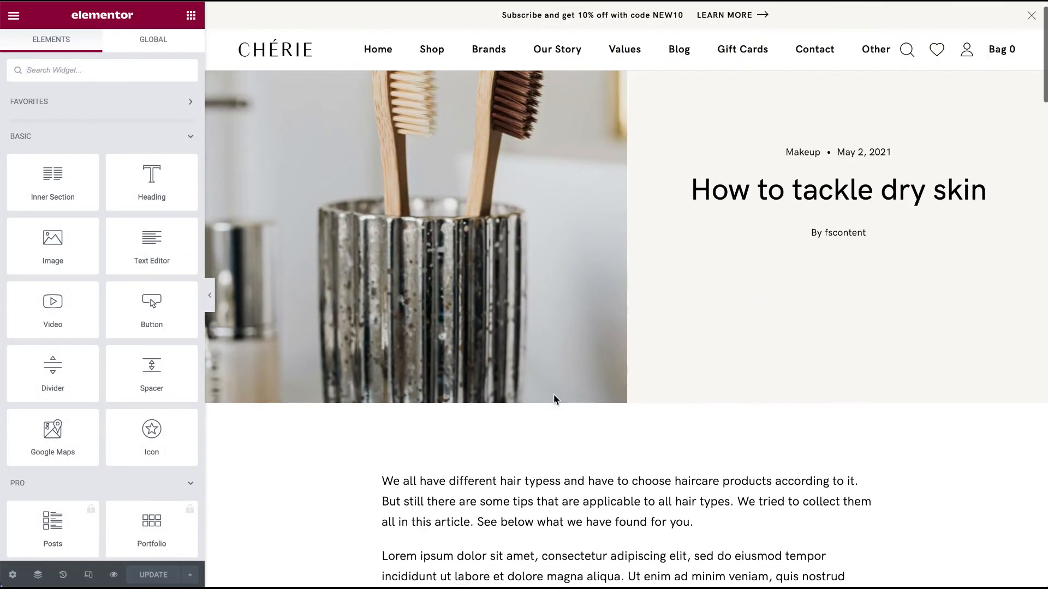
scroll(582, 193, "up", 5)
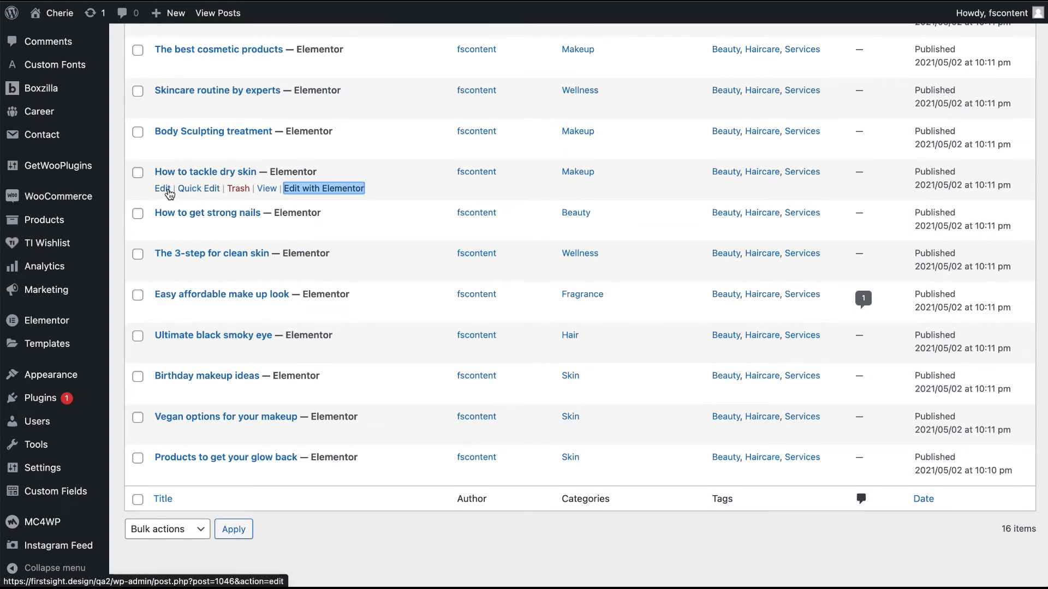
Open the "How to tackle dry skin" post in the WordPress editor in a new tab and find its featured image setting.
right_click(164, 191)
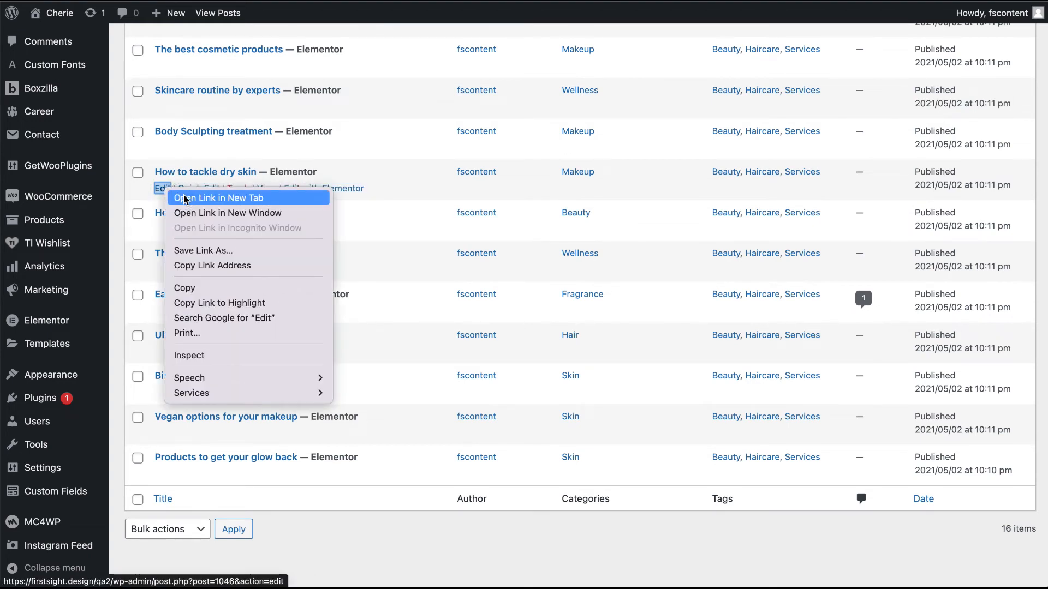
left_click(170, 197)
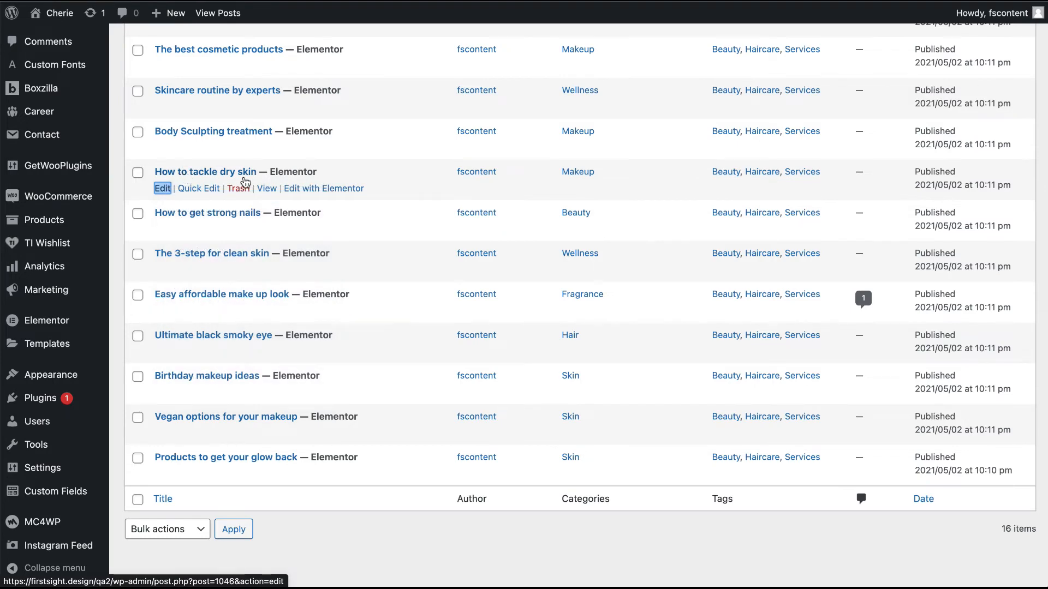
key("ctrl+Tab")
scroll(926, 449, "down", 1)
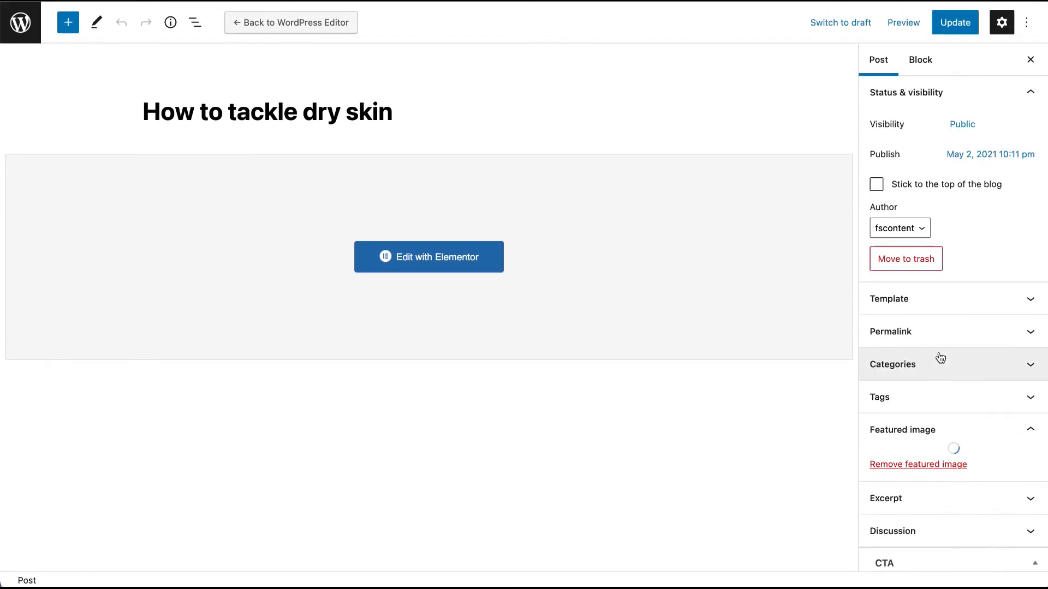
scroll(939, 356, "down", 4)
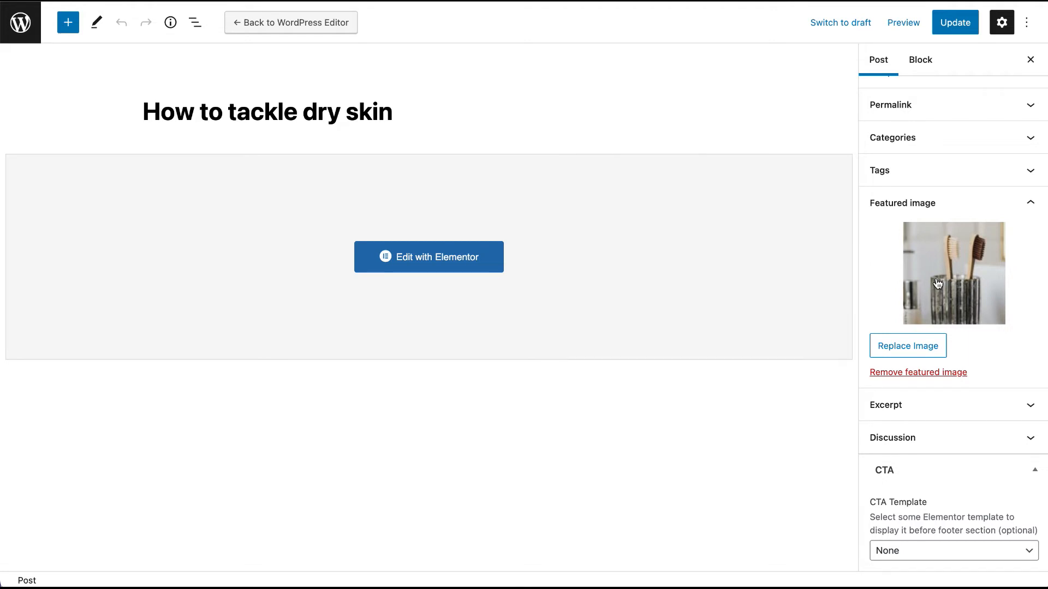
Check the featured image's file upload and media library options, and close the image chooser without replacing the image.
left_click(938, 295)
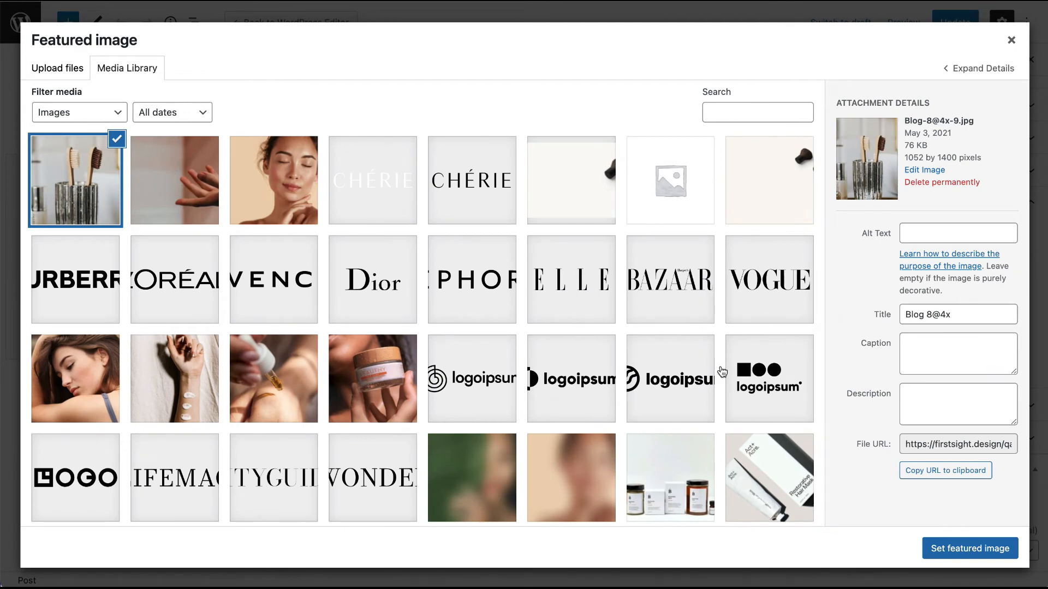
left_click(48, 73)
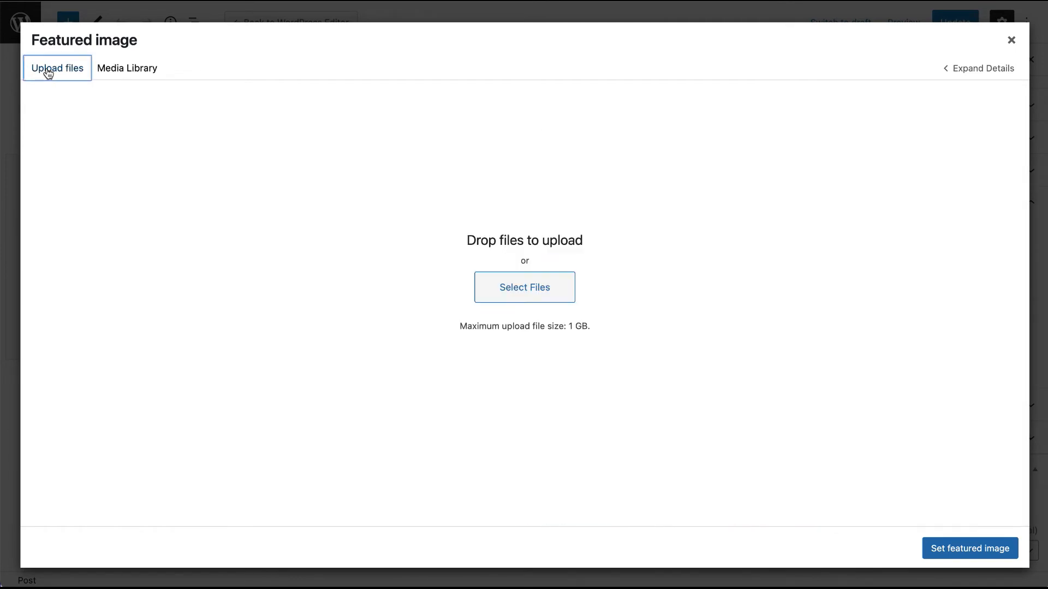
left_click(137, 71)
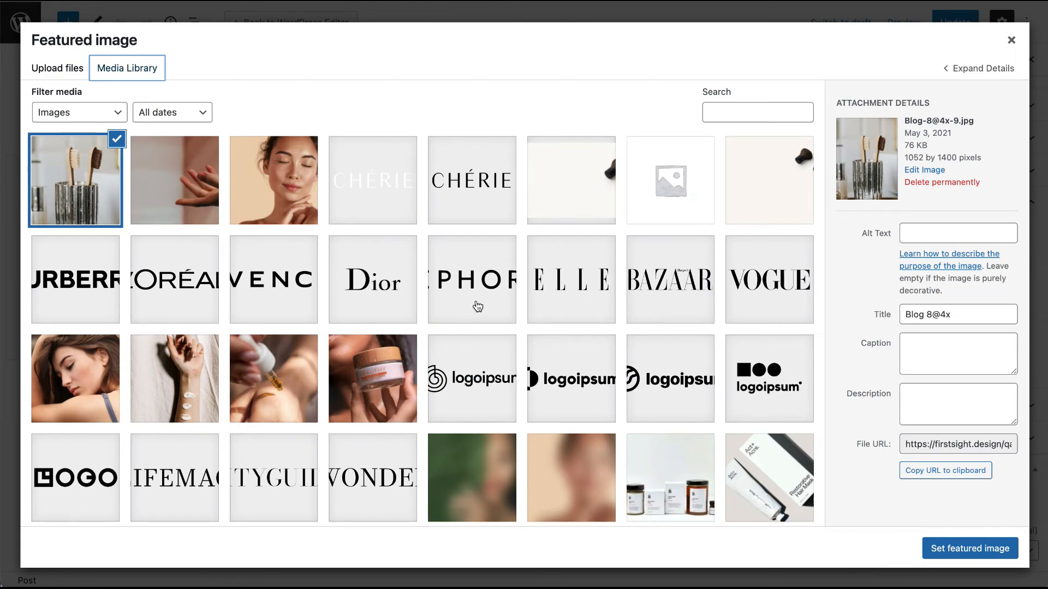
left_click(1013, 41)
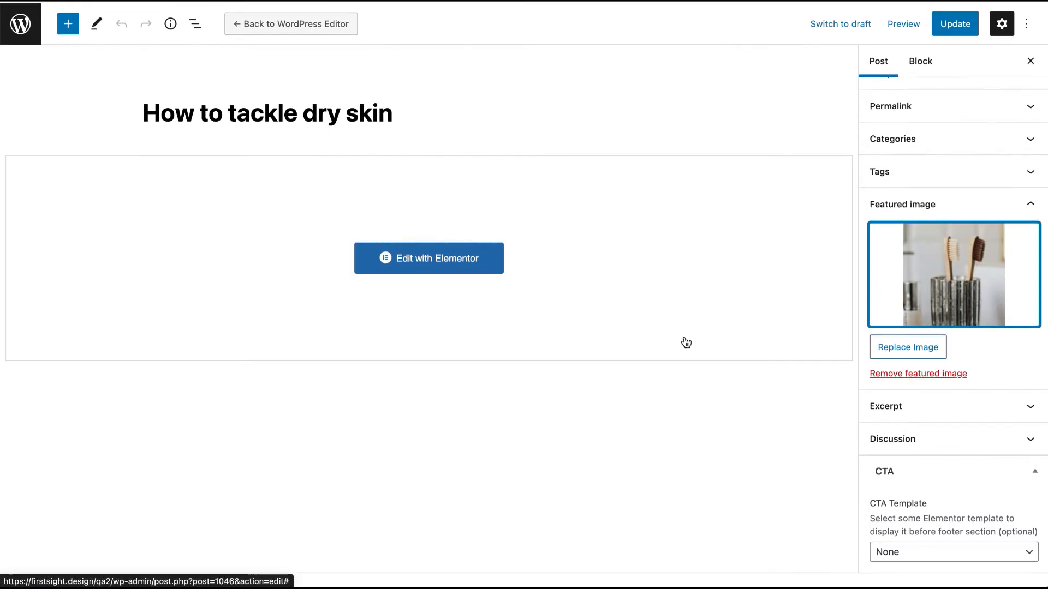
Select the post's title in the WordPress editor and highlight the matching title in the Elementor preview.
left_click(342, 112)
mouse_move(406, 112)
left_mouse_down()
mouse_move(130, 105)
mouse_move(394, 112)
left_mouse_up()
left_click(190, 113)
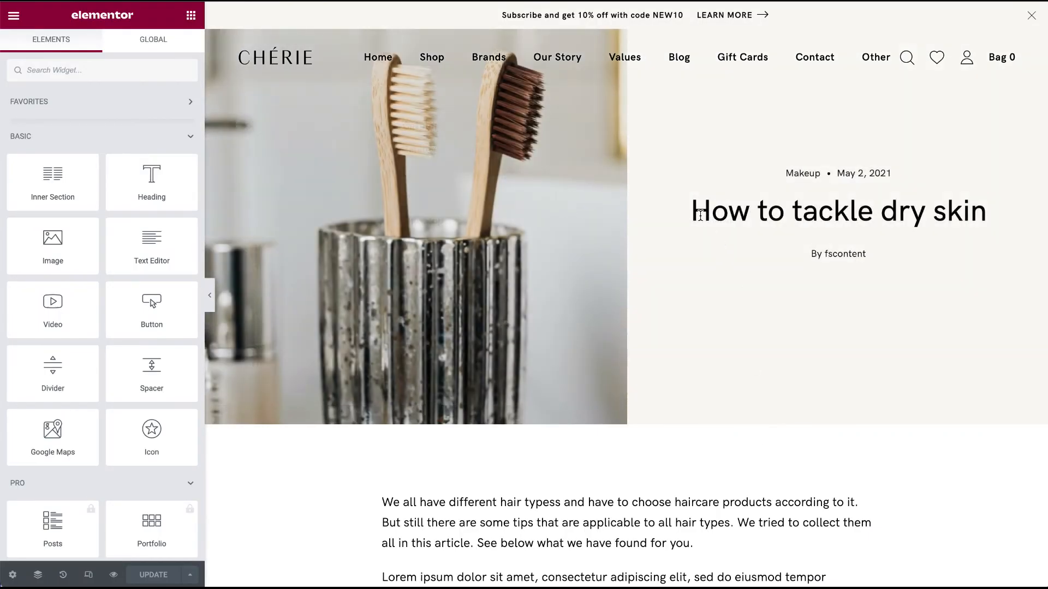
left_click_drag(701, 213, 991, 218)
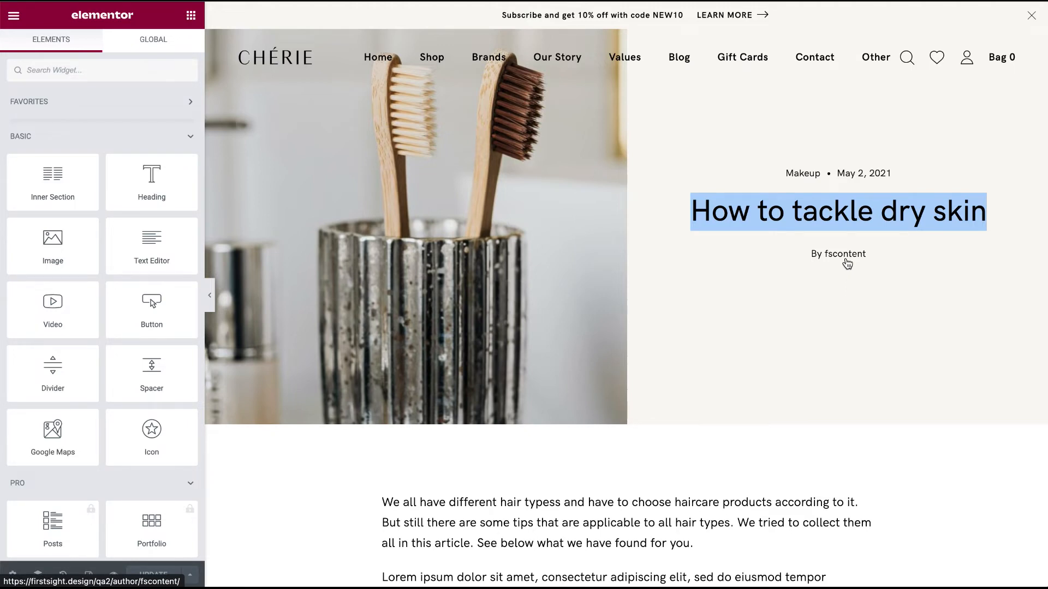
Highlight the post's date in the Elementor preview and check the publish date calendar in the WordPress editor, closing it without changes.
left_click_drag(836, 173, 918, 176)
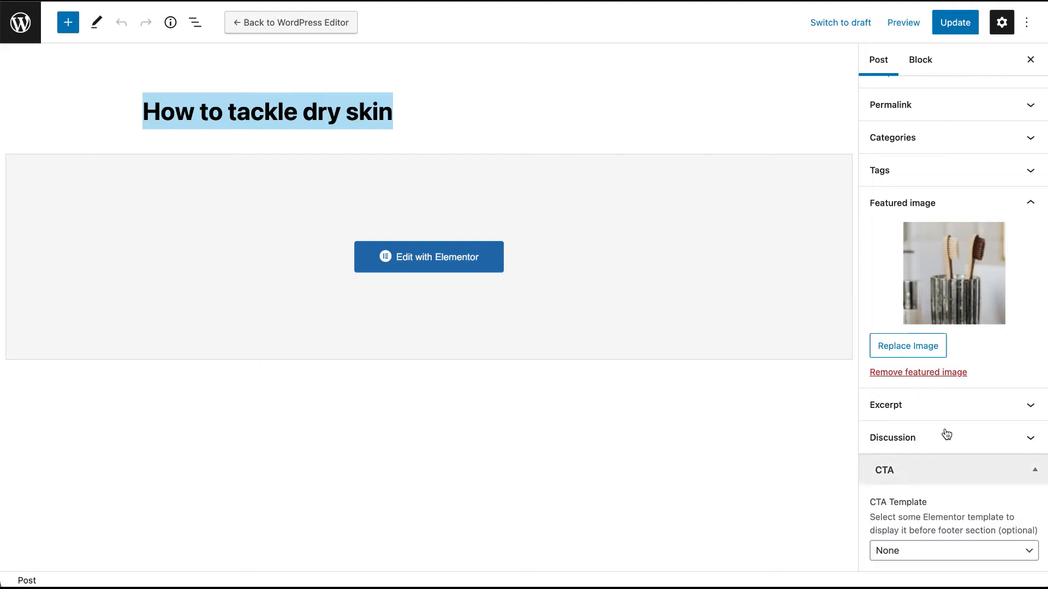
scroll(961, 355, "up", 5)
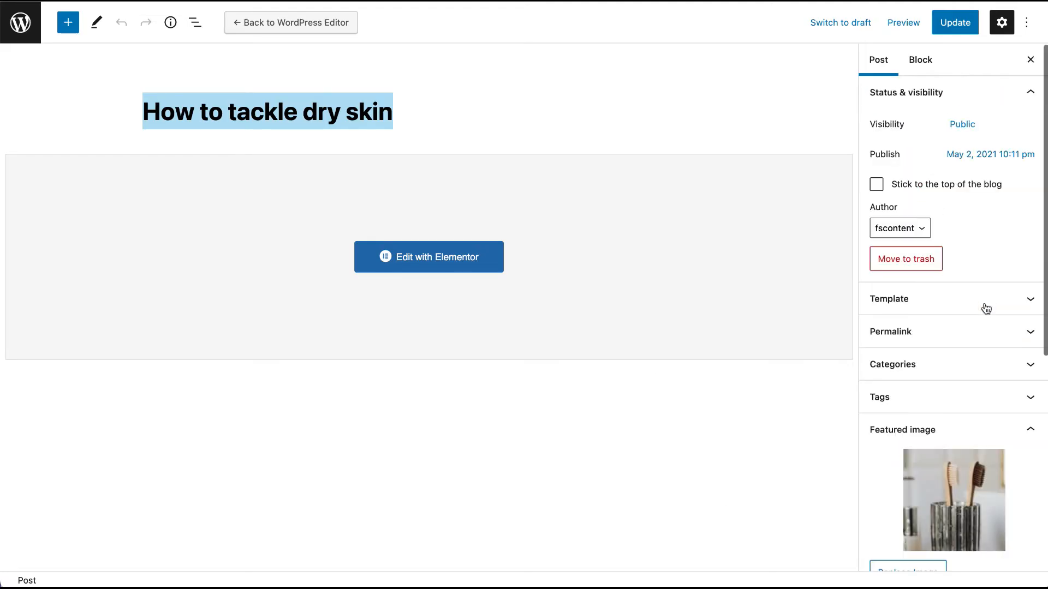
left_click(959, 159)
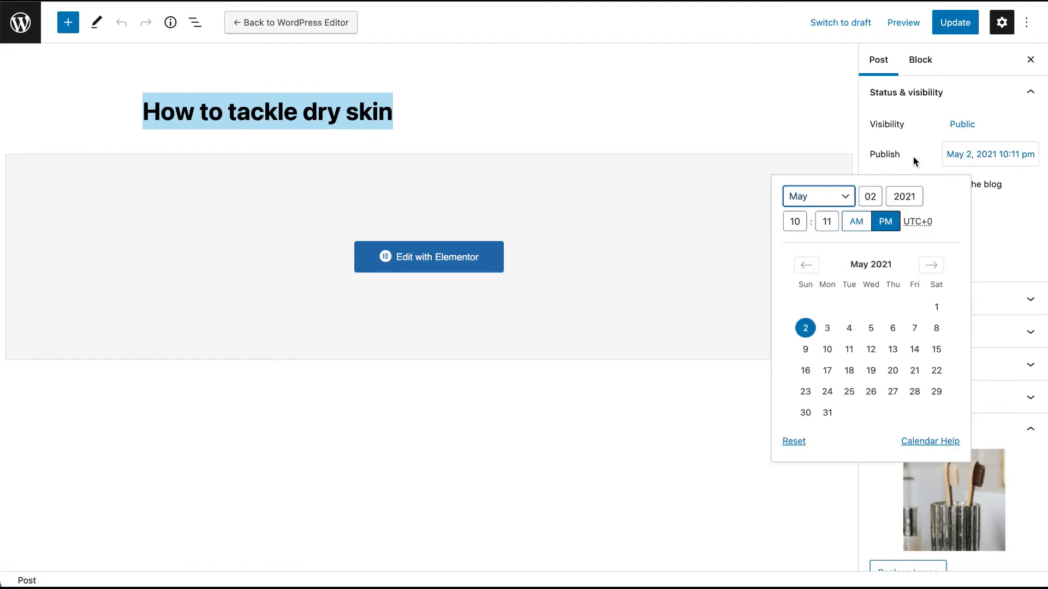
left_click(1004, 227)
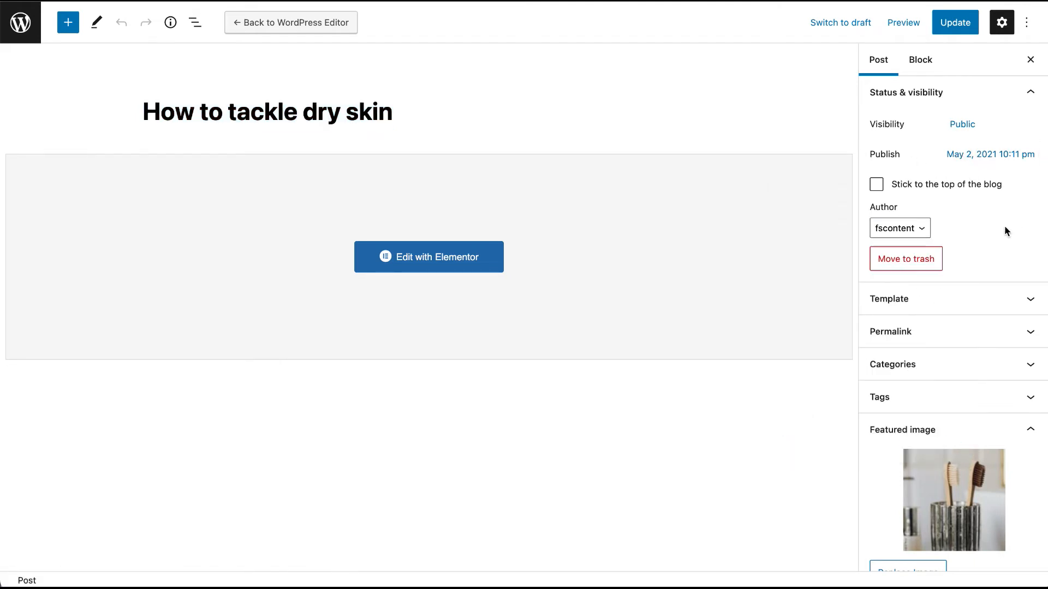
Expand the post's tags and categories settings in the WordPress editor, look over both, and update the post.
left_click(971, 398)
left_click(972, 366)
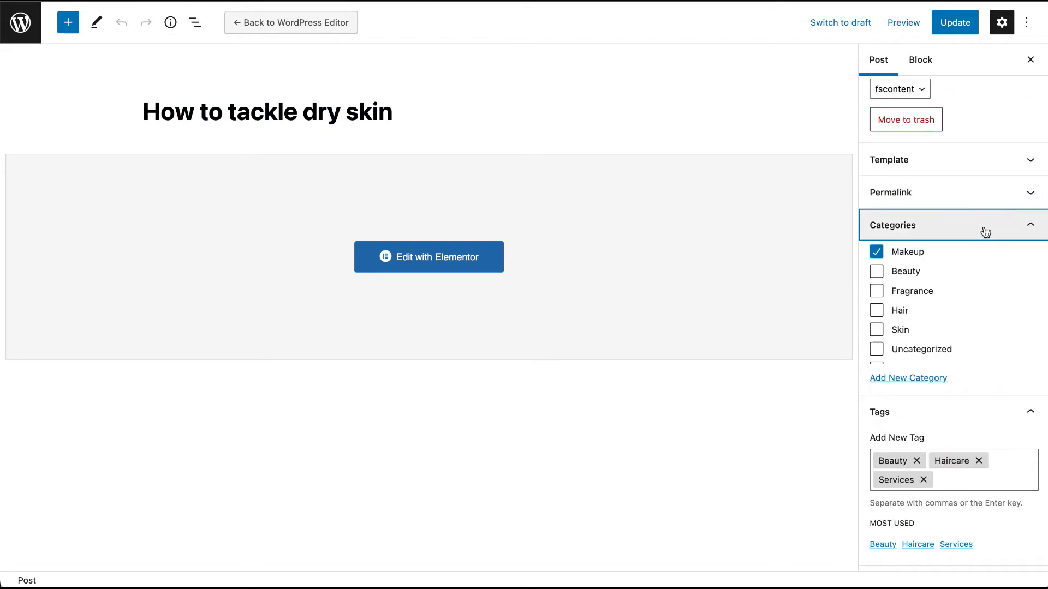
scroll(982, 267, "up", 2)
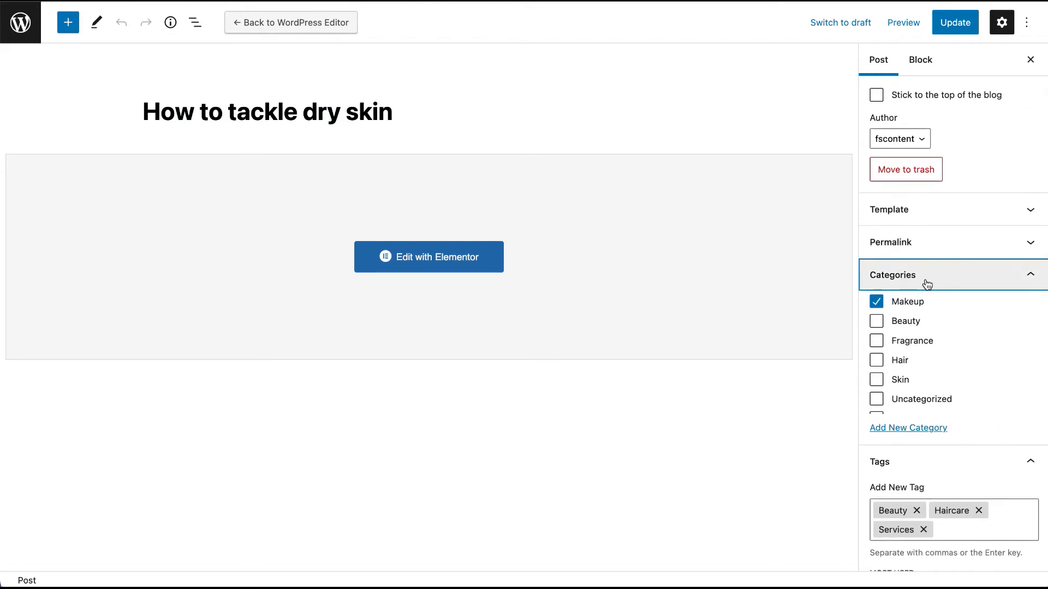
scroll(910, 393, "down", 1)
scroll(910, 393, "up", 1)
left_click(955, 23)
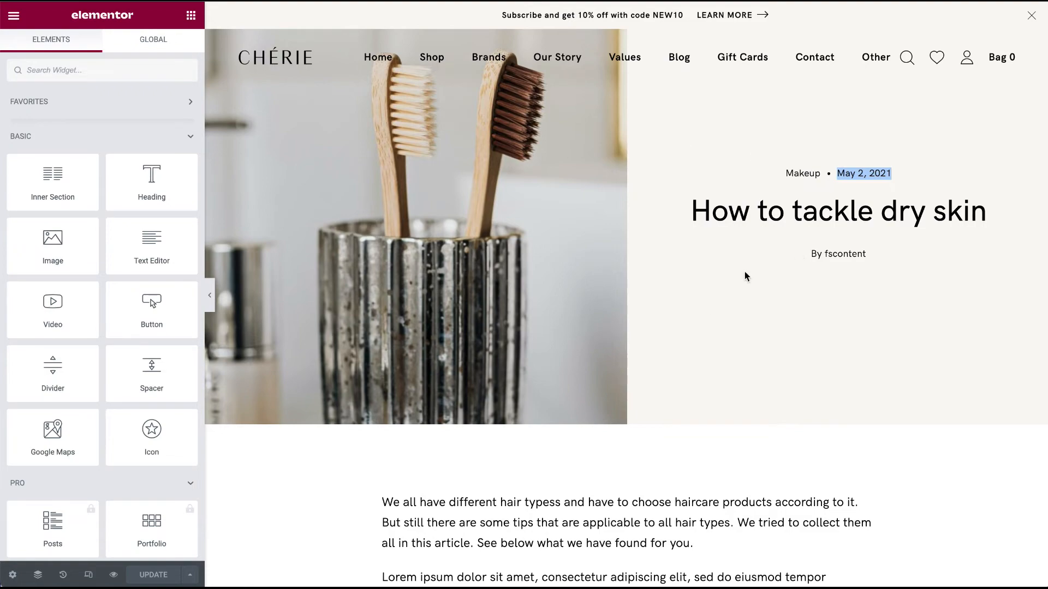
Open the post's introductory paragraph and the lorem ipsum paragraph below it for text editing in Elementor.
scroll(654, 196, "down", 7)
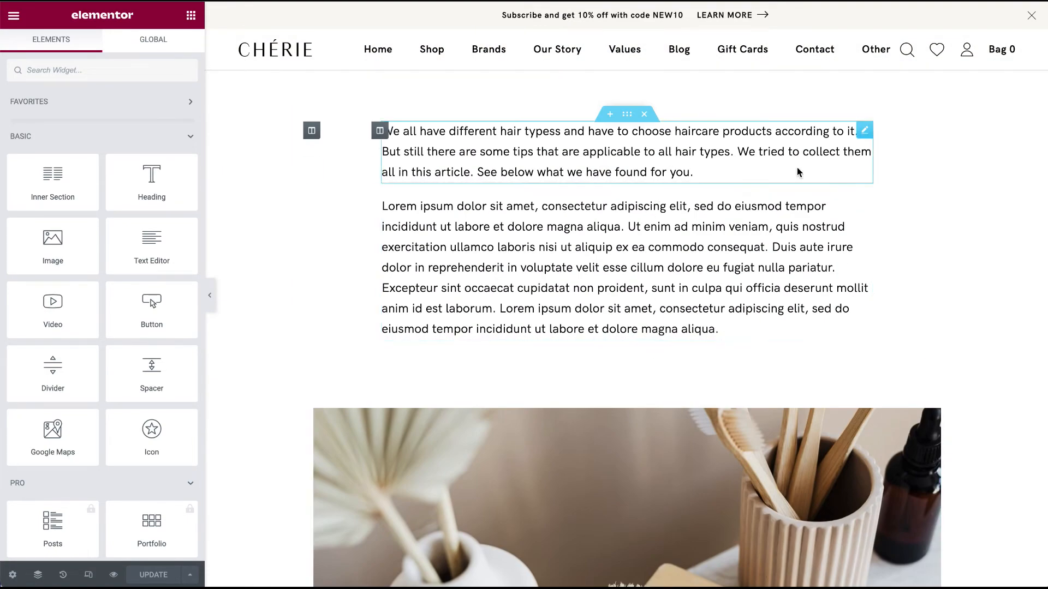
scroll(818, 200, "up", 3)
scroll(732, 389, "down", 2)
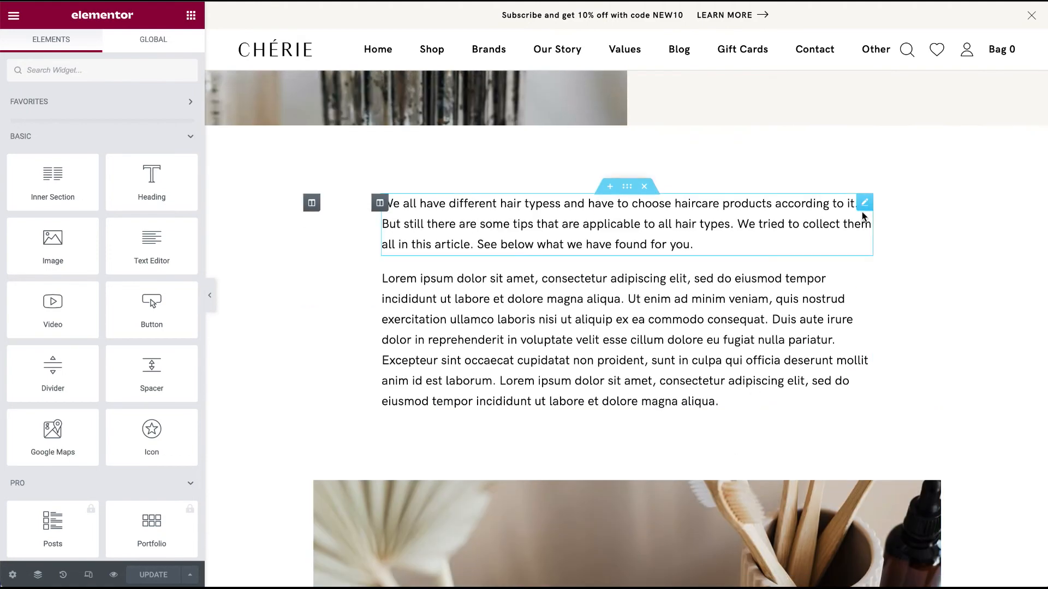
left_click(863, 214)
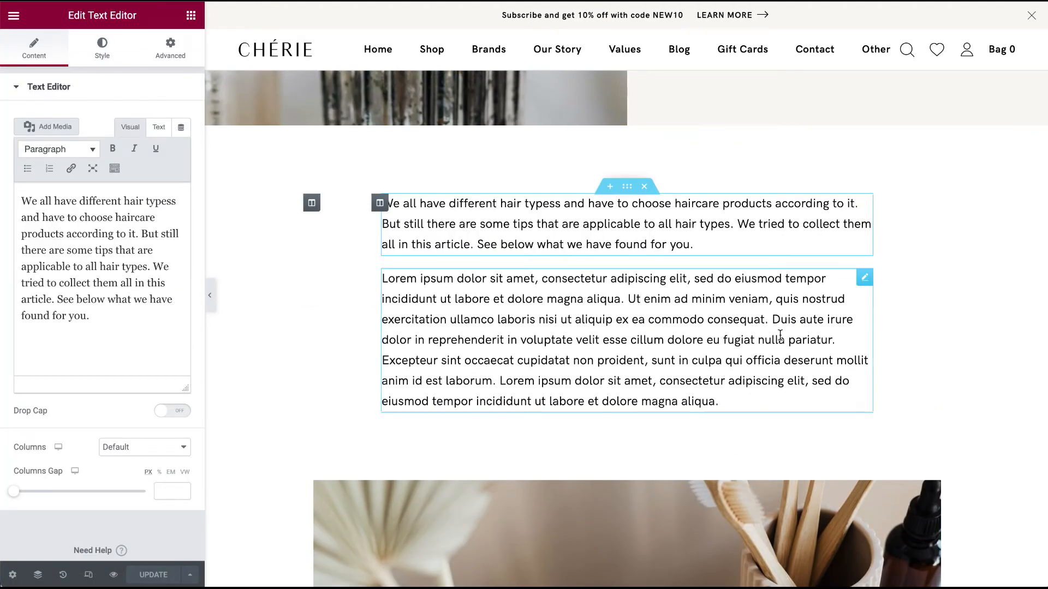
left_click(865, 278)
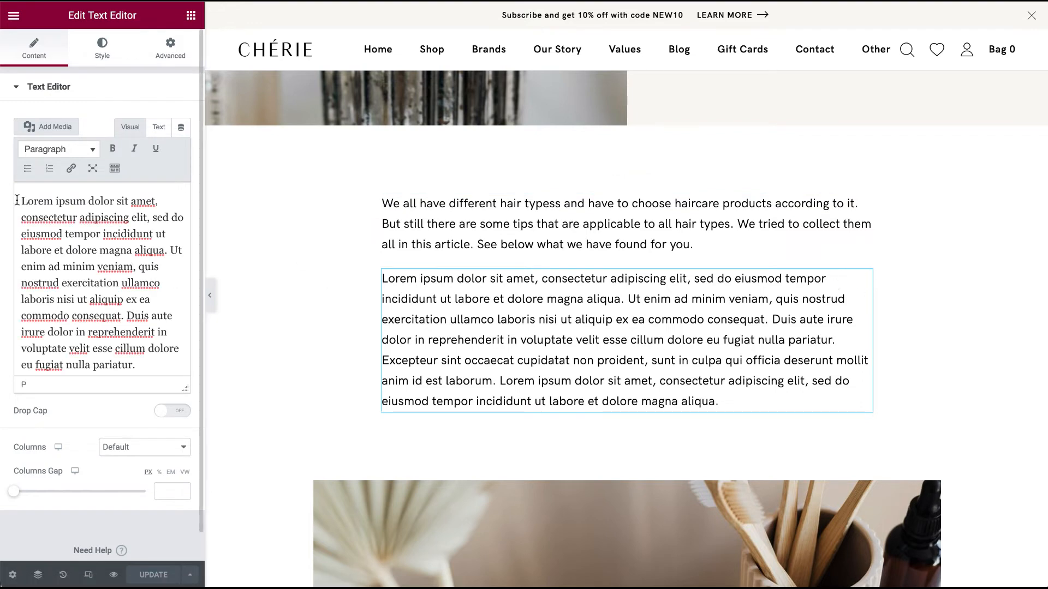
Open the image below the lorem ipsum paragraph for editing and check its image chooser, closing it without replacing the image.
scroll(379, 469, "down", 4)
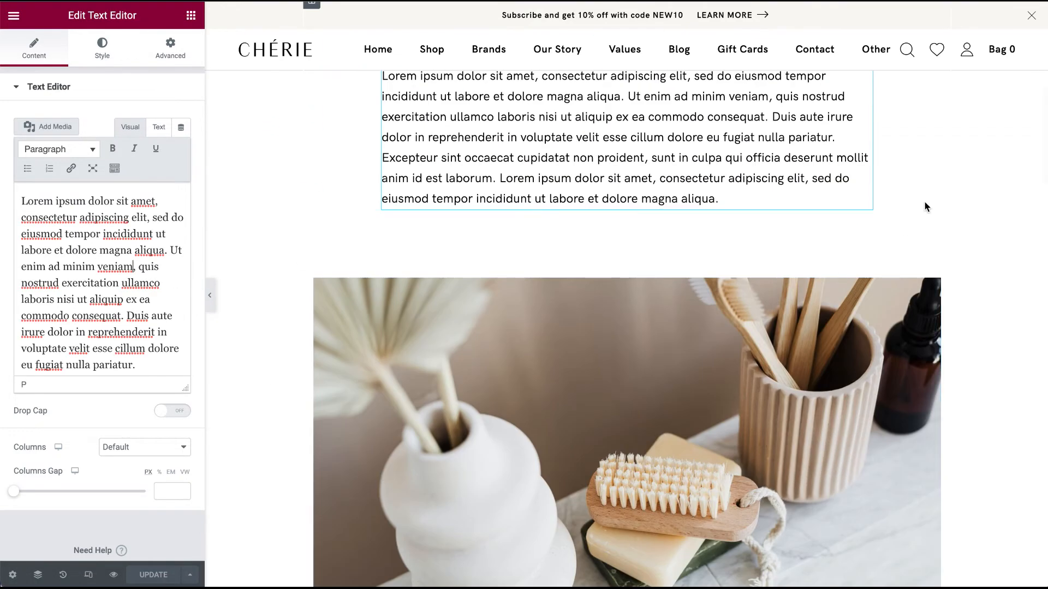
left_click(931, 221)
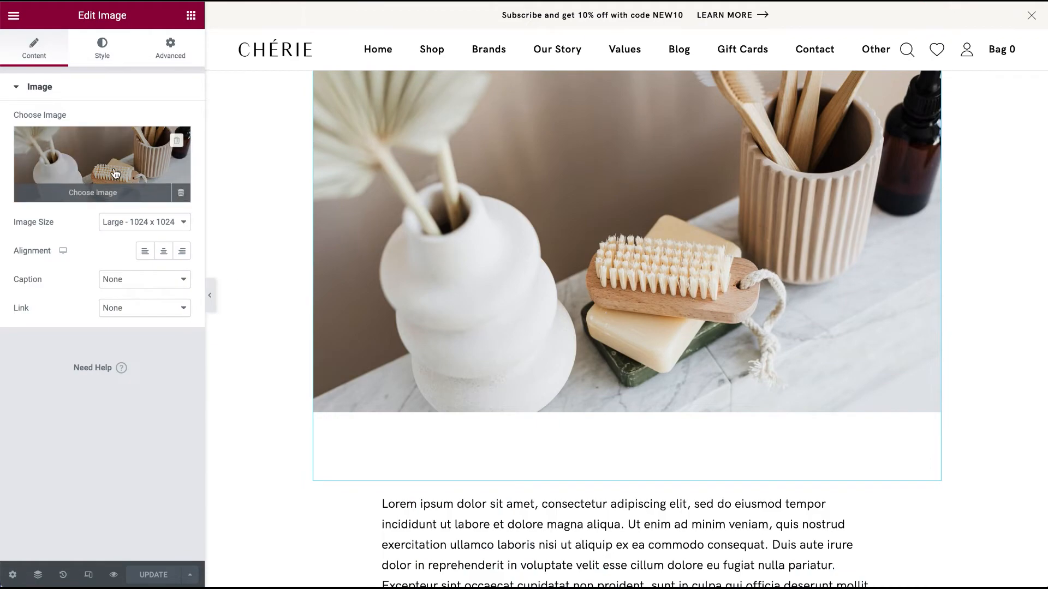
left_click(111, 169)
left_click(1012, 41)
Look over the rest of the post down to the comments, comparing its tags with the tags setting in the WordPress editor.
scroll(814, 274, "down", 16)
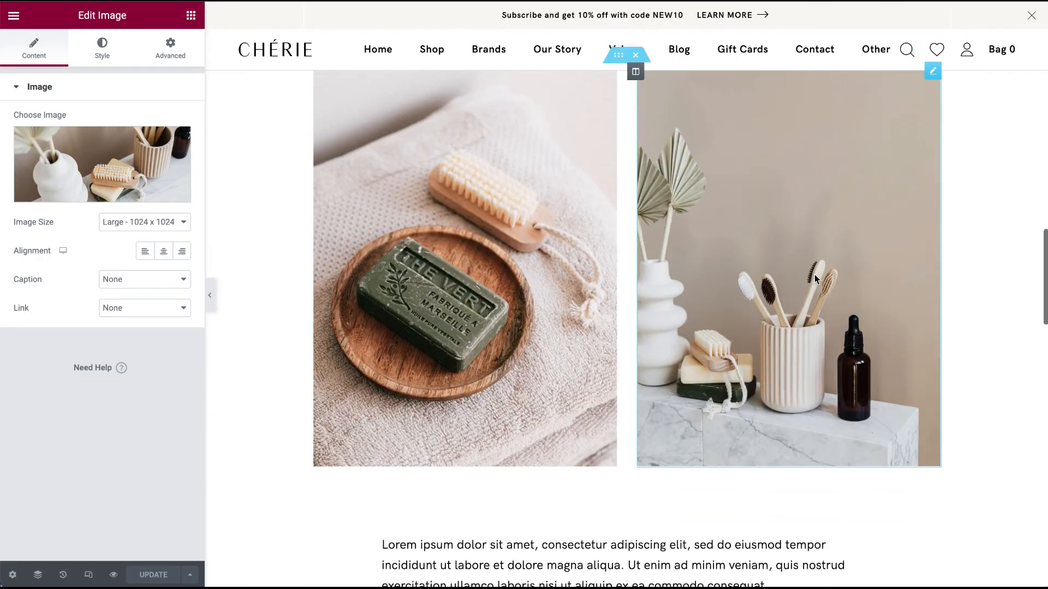
scroll(814, 278, "down", 6)
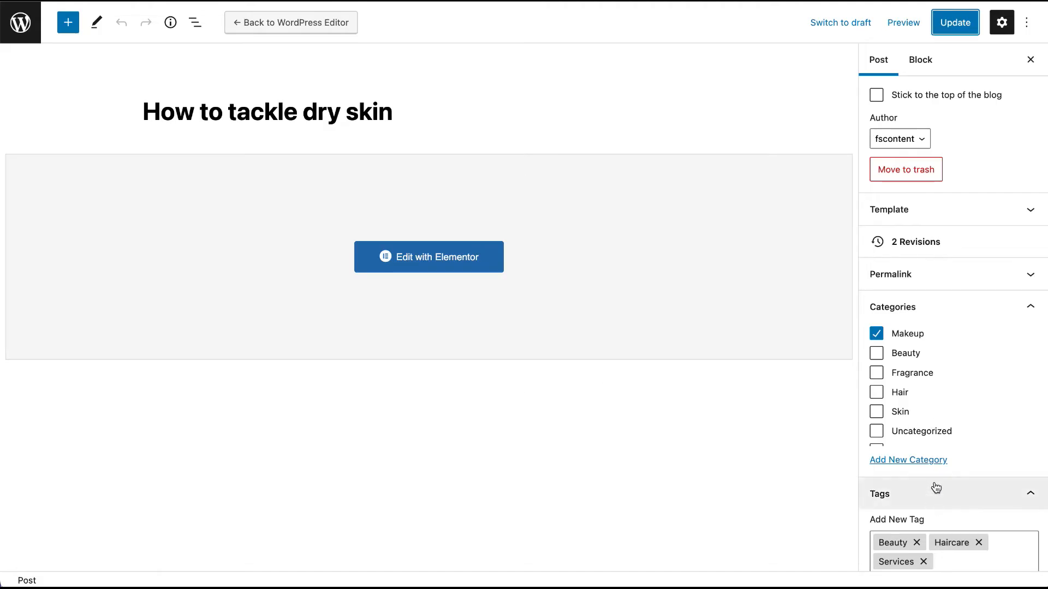
left_click(936, 489)
right_click(936, 488)
left_click(884, 493)
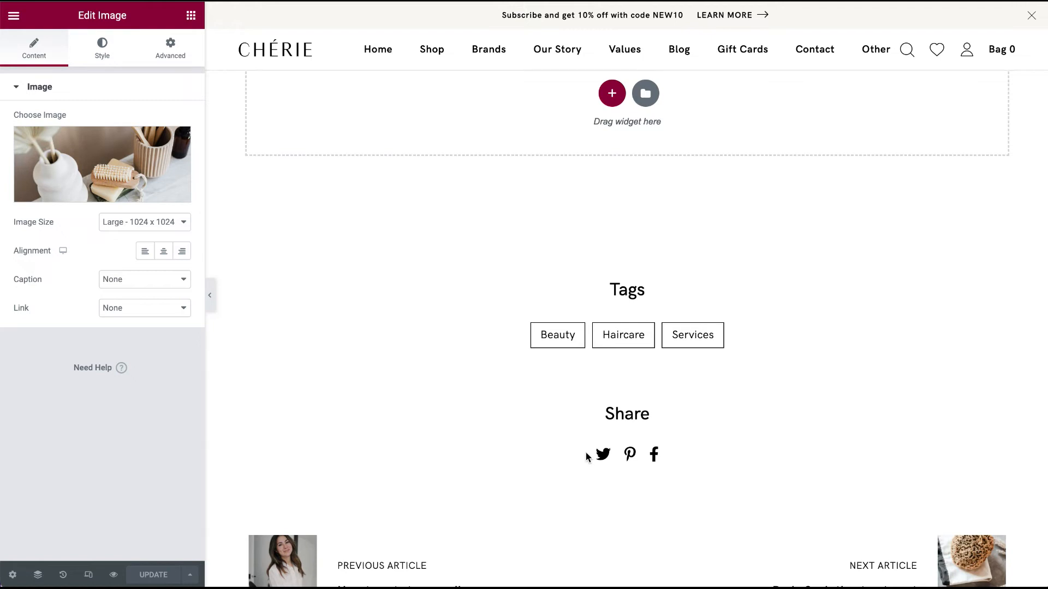
scroll(520, 456, "down", 10)
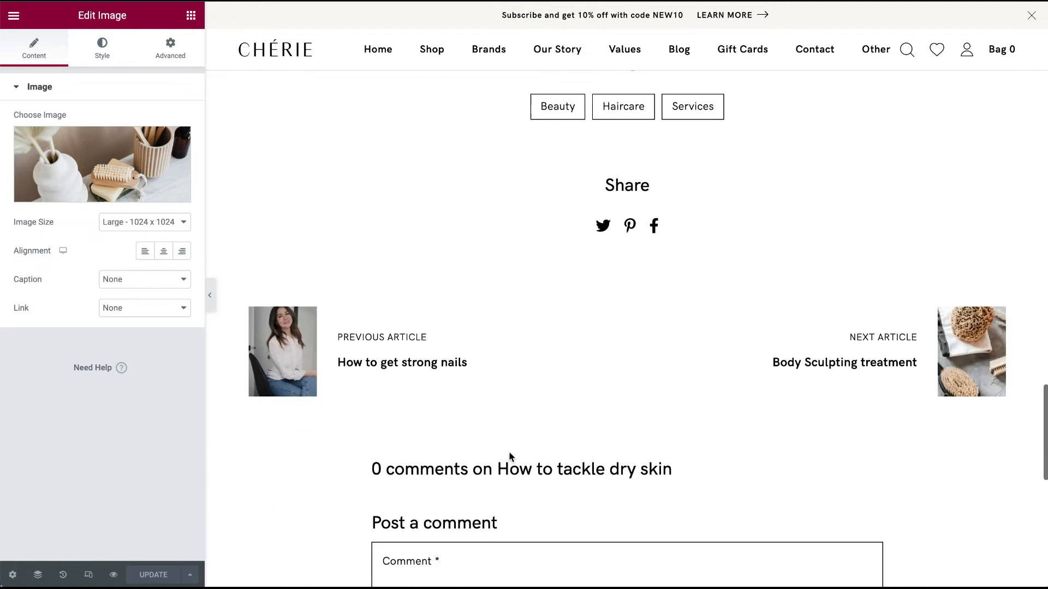
scroll(517, 440, "up", 15)
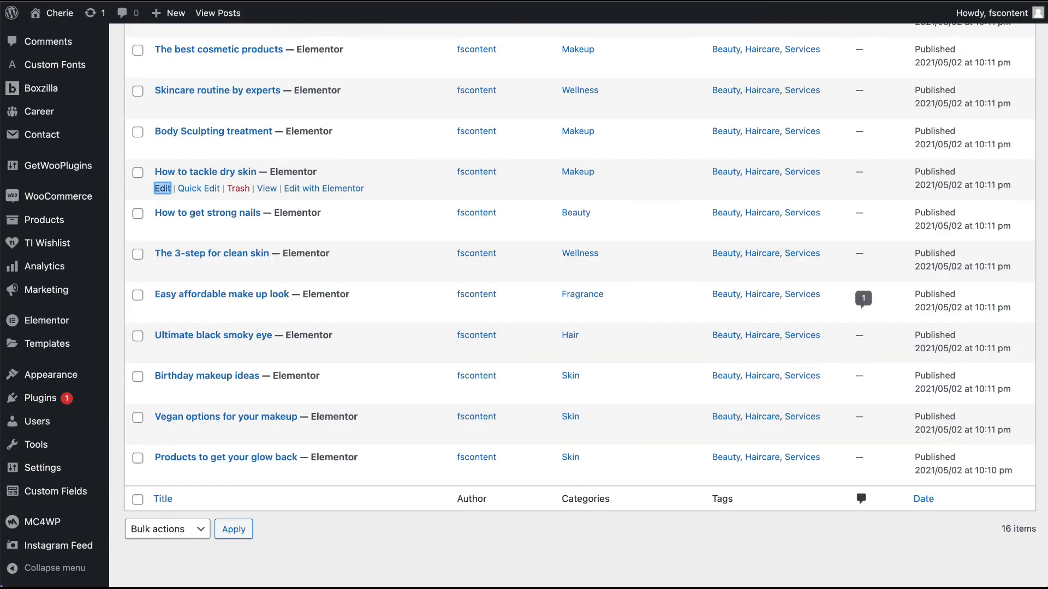
Visit the live site from the posts list, open the Blog page and look over its featured article and post grid.
left_click(49, 37)
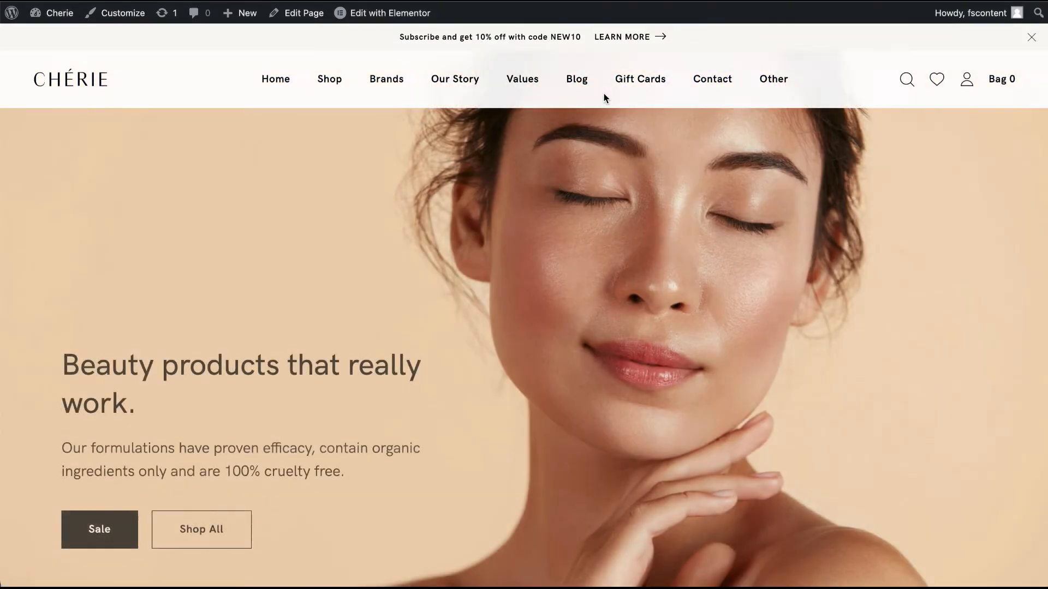
left_click(579, 81)
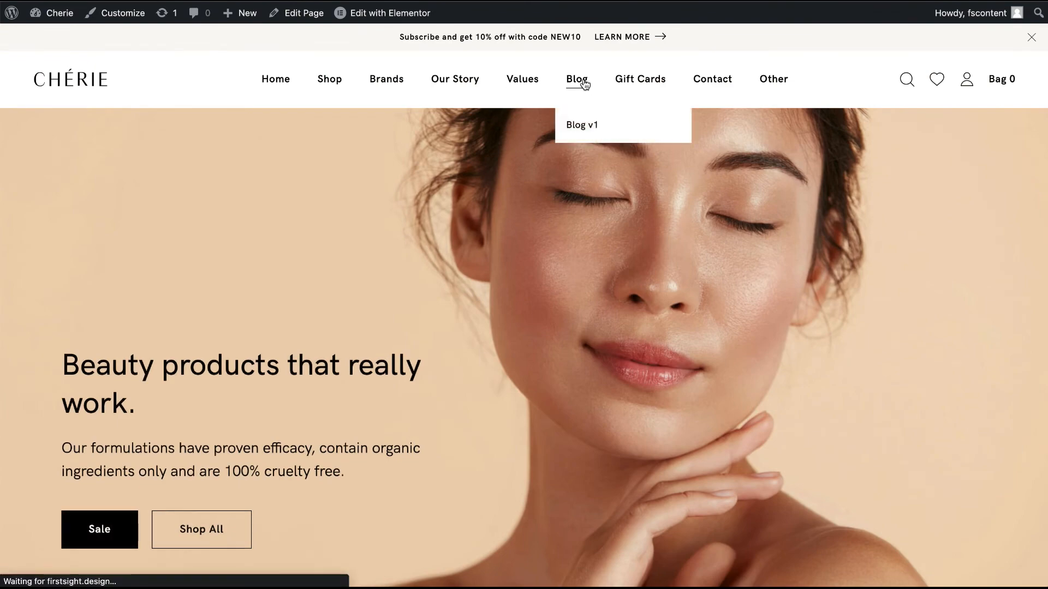
scroll(616, 320, "down", 10)
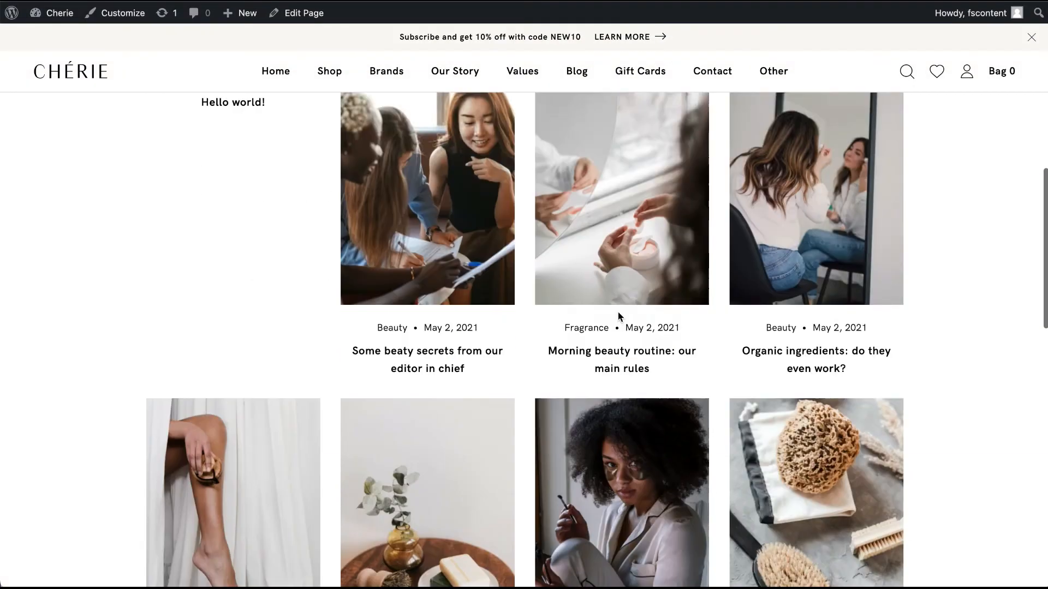
scroll(619, 310, "down", 5)
scroll(619, 309, "up", 20)
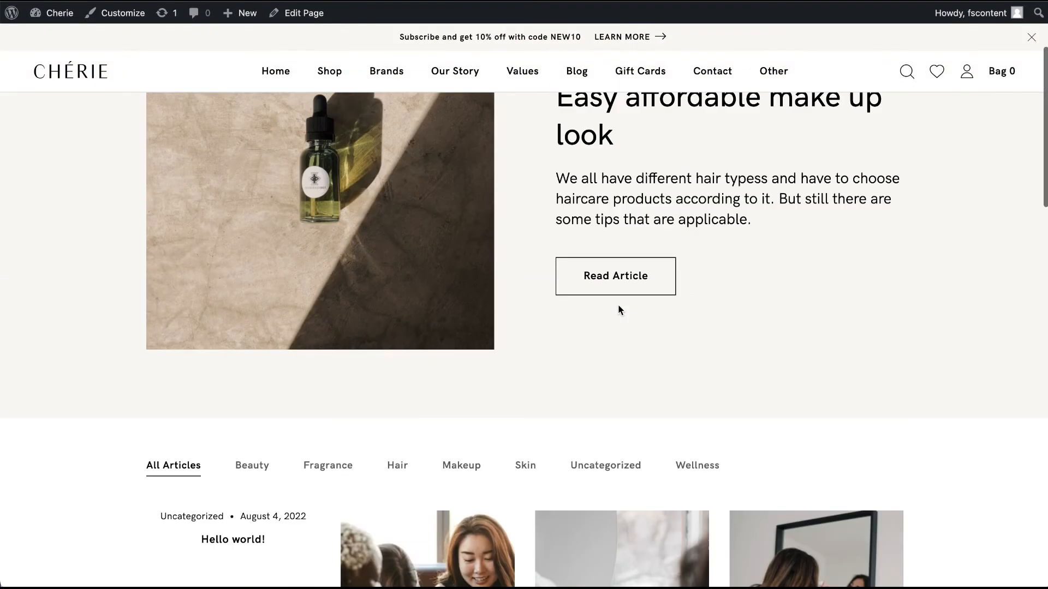
scroll(619, 308, "down", 3)
scroll(619, 310, "up", 2)
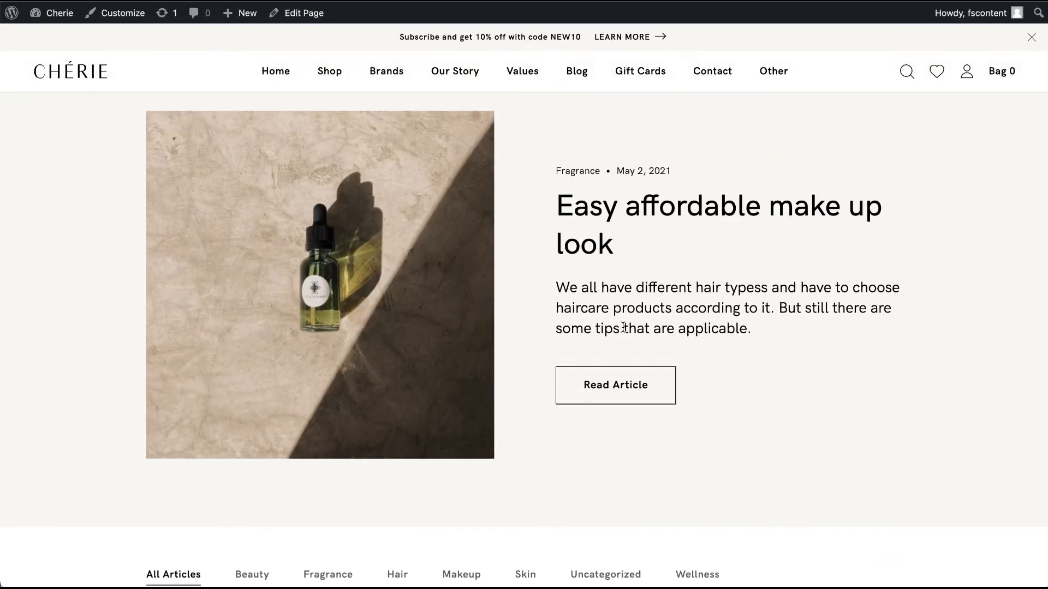
Open the Blog section of the theme options in the site customizer.
left_click(117, 13)
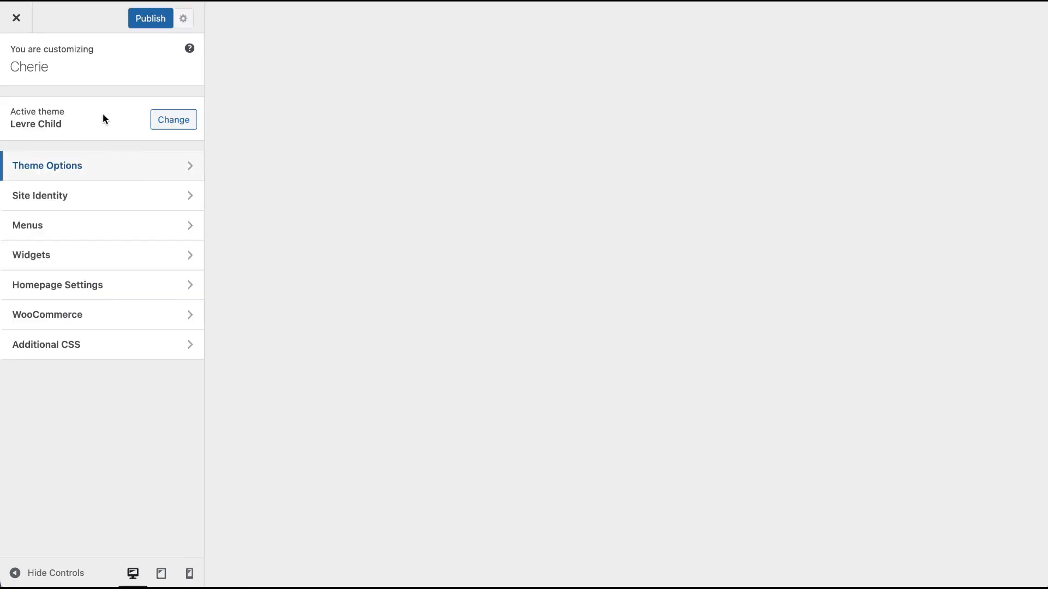
left_click(97, 167)
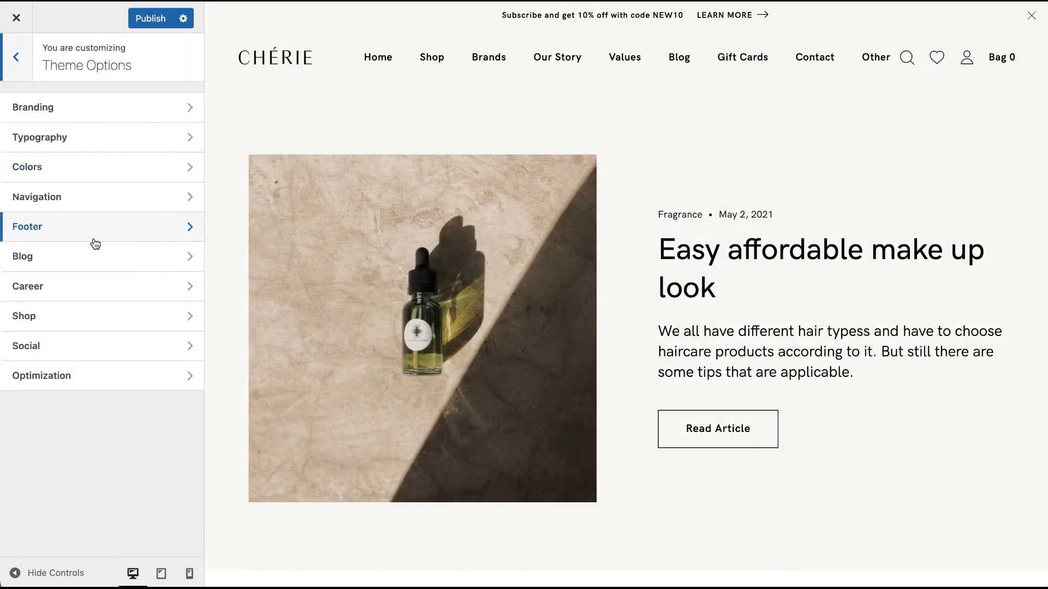
left_click(24, 65)
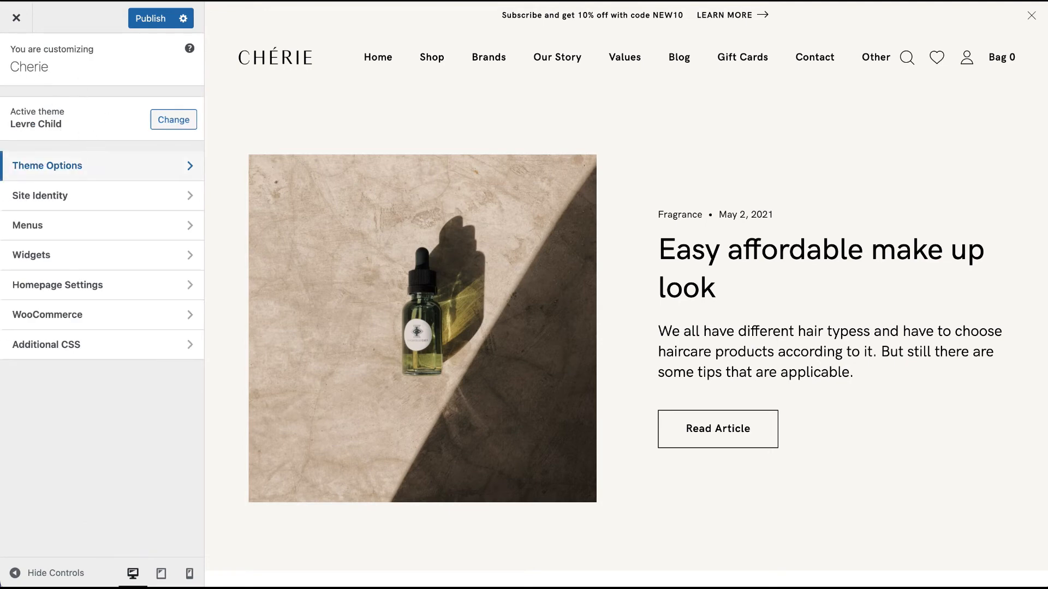
left_click(72, 171)
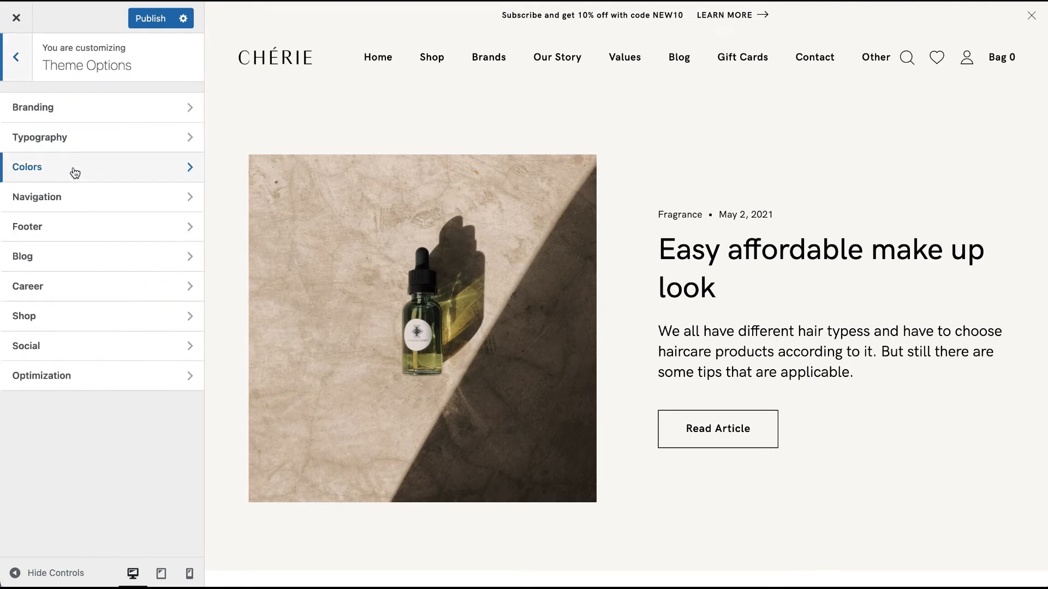
left_click(83, 266)
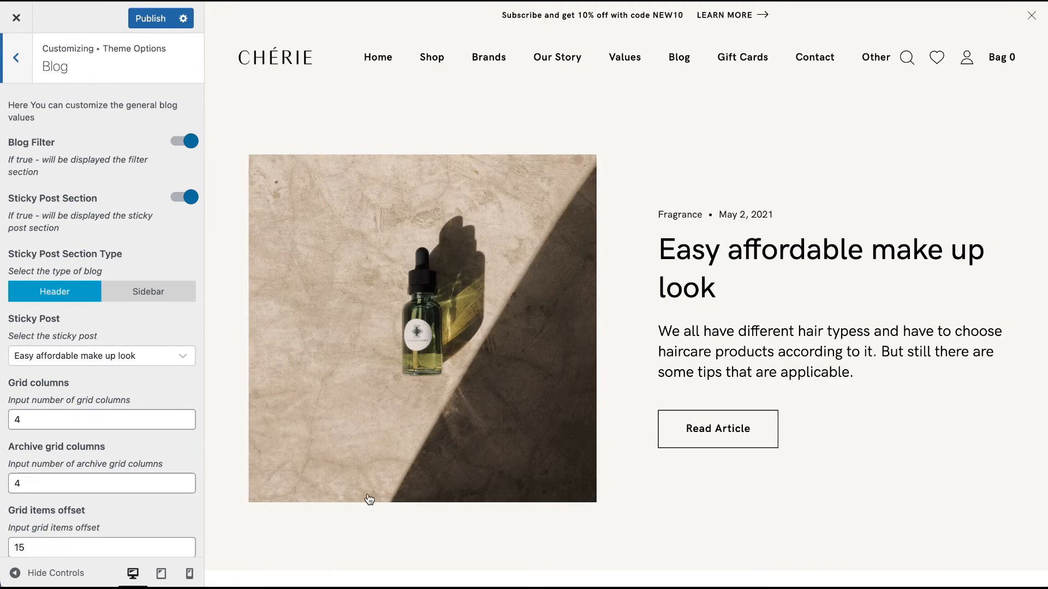
Review the blog's sticky post, grid, pagination, sharing and single post options, and publish the customizer settings.
scroll(368, 494, "down", 15)
scroll(369, 488, "up", 15)
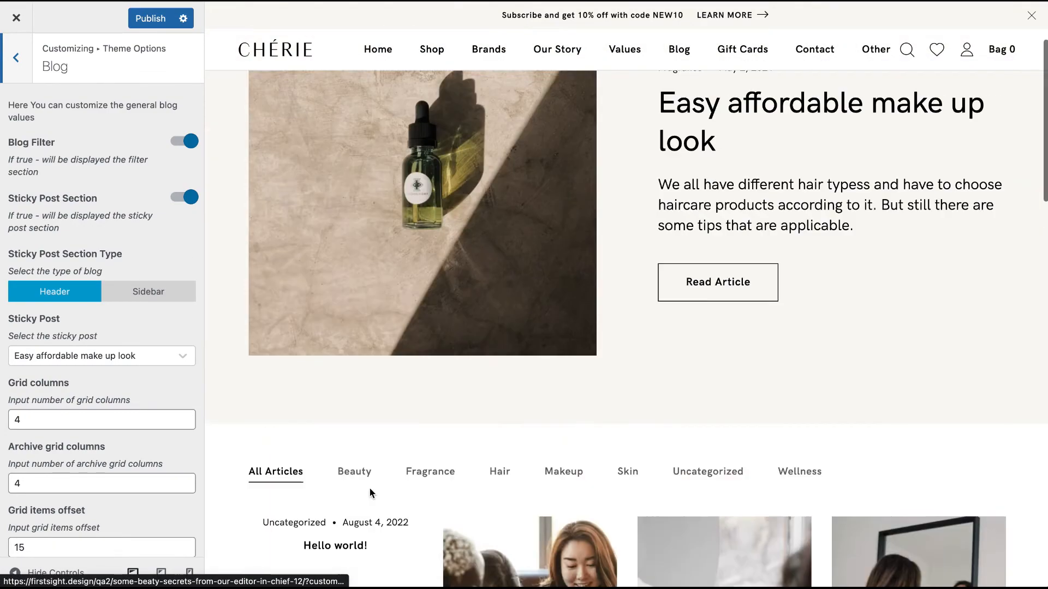
scroll(101, 411, "down", 10)
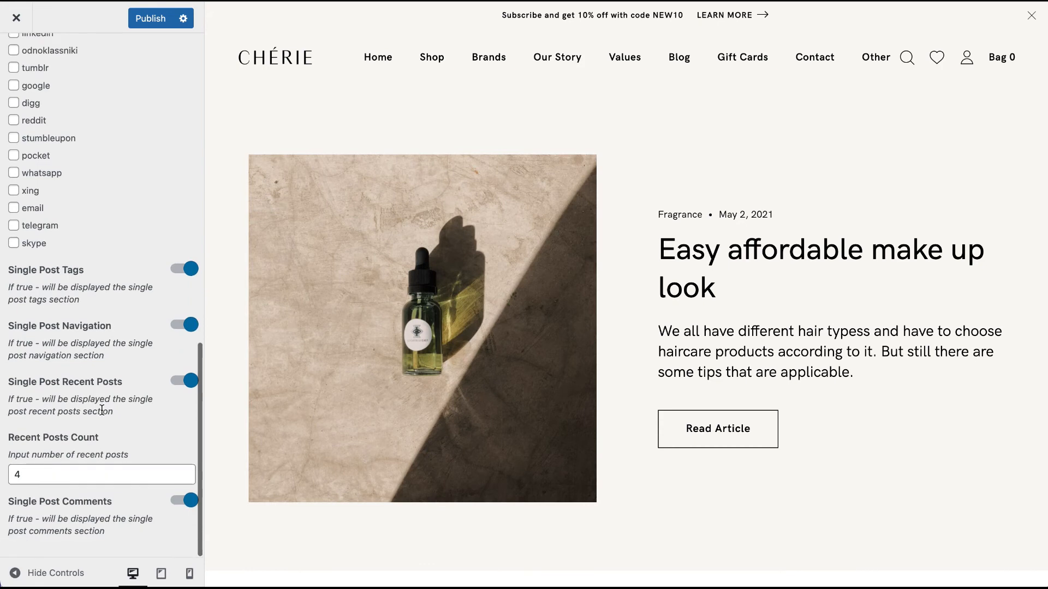
scroll(41, 359, "up", 6)
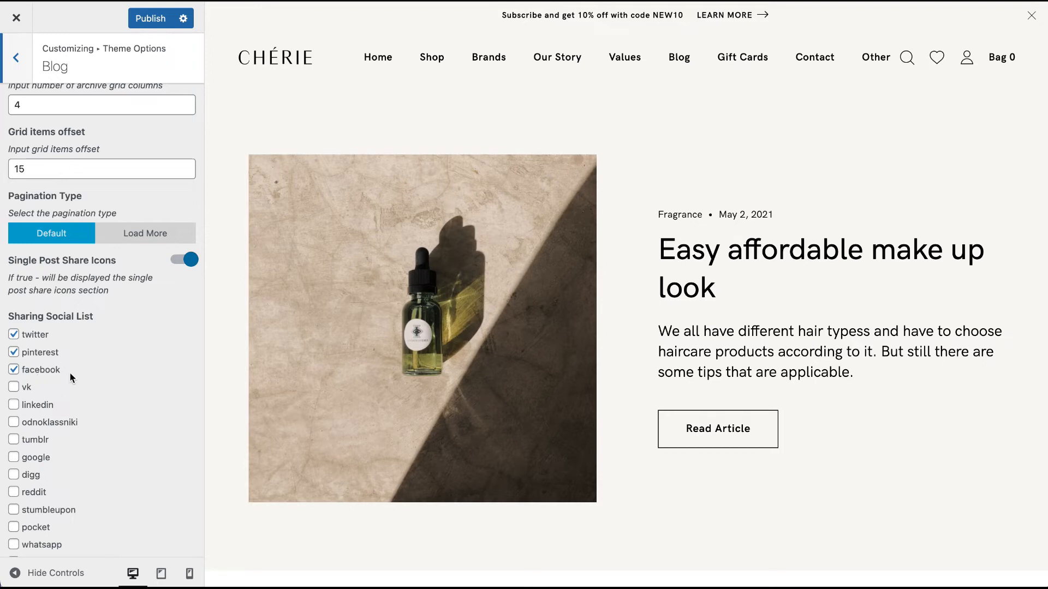
scroll(71, 362, "down", 5)
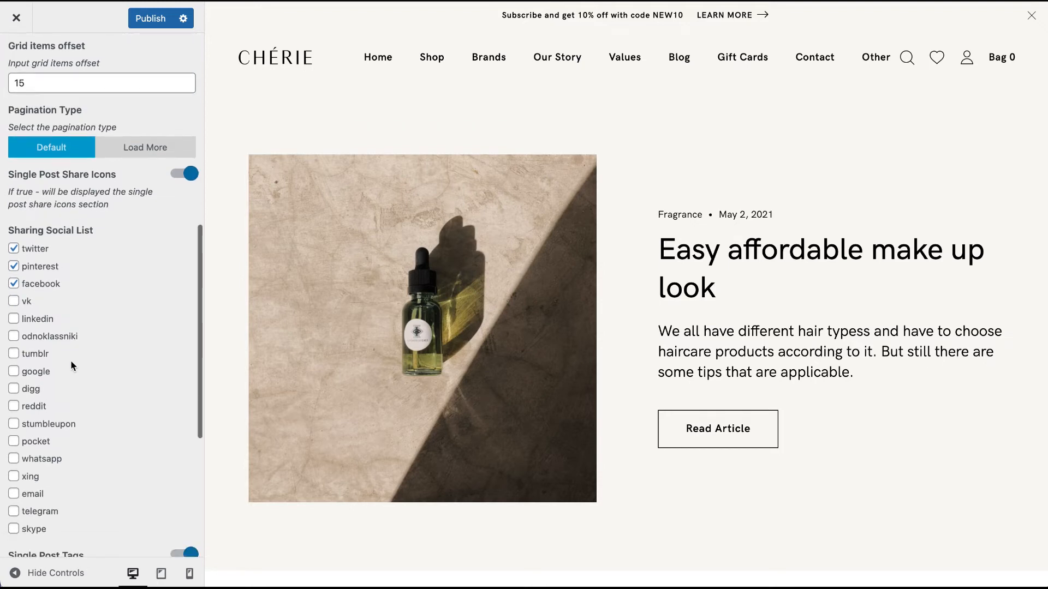
scroll(131, 224, "up", 15)
left_click(160, 20)
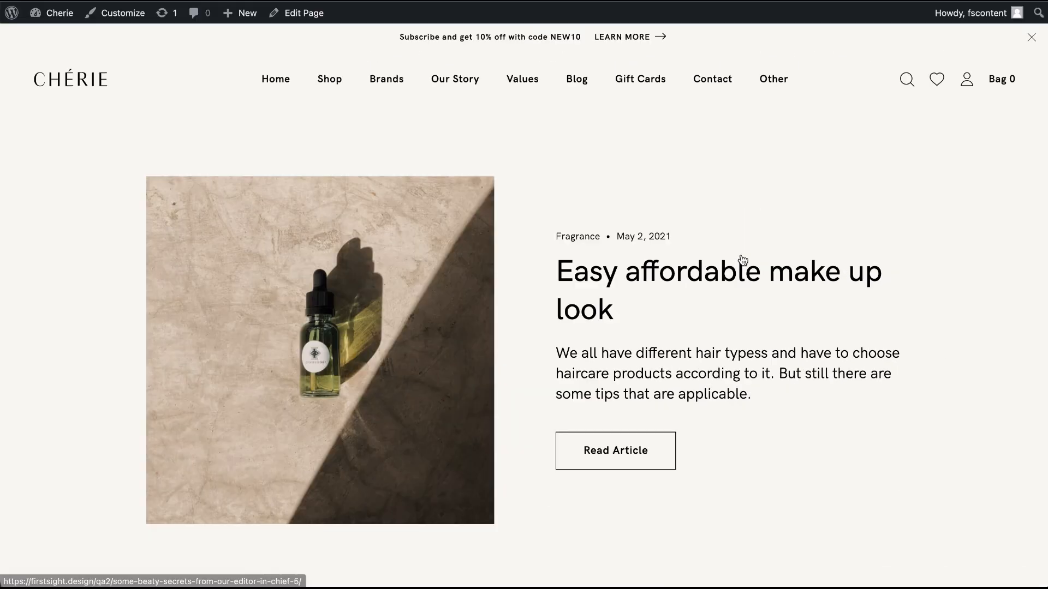
Open the Gift Cards page on the live site and look over its header and benefits sections.
left_click(646, 83)
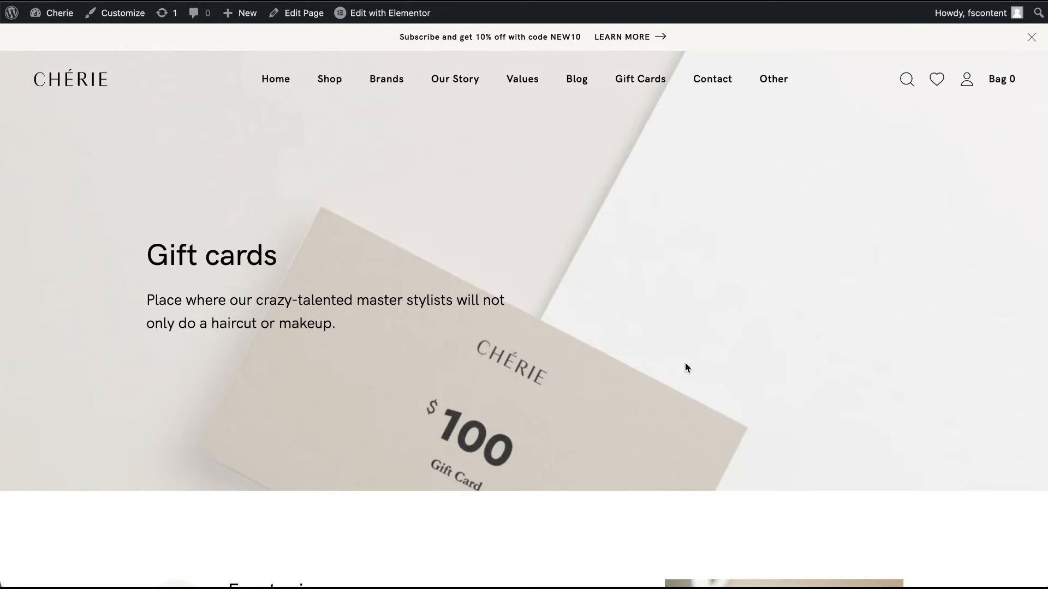
scroll(686, 364, "down", 1)
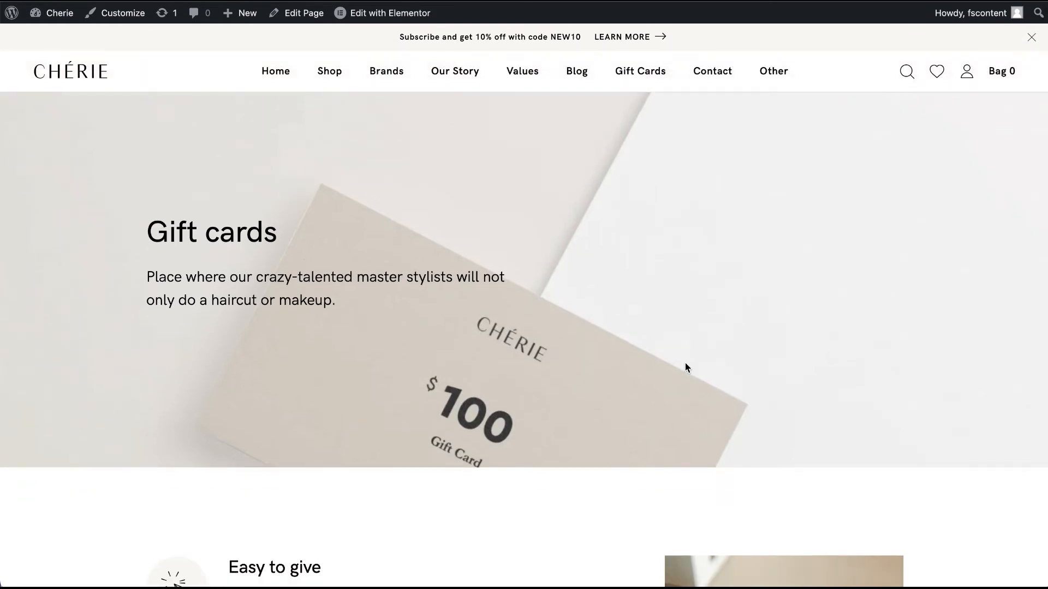
scroll(686, 362, "down", 5)
scroll(687, 361, "down", 2)
scroll(687, 361, "down", 4)
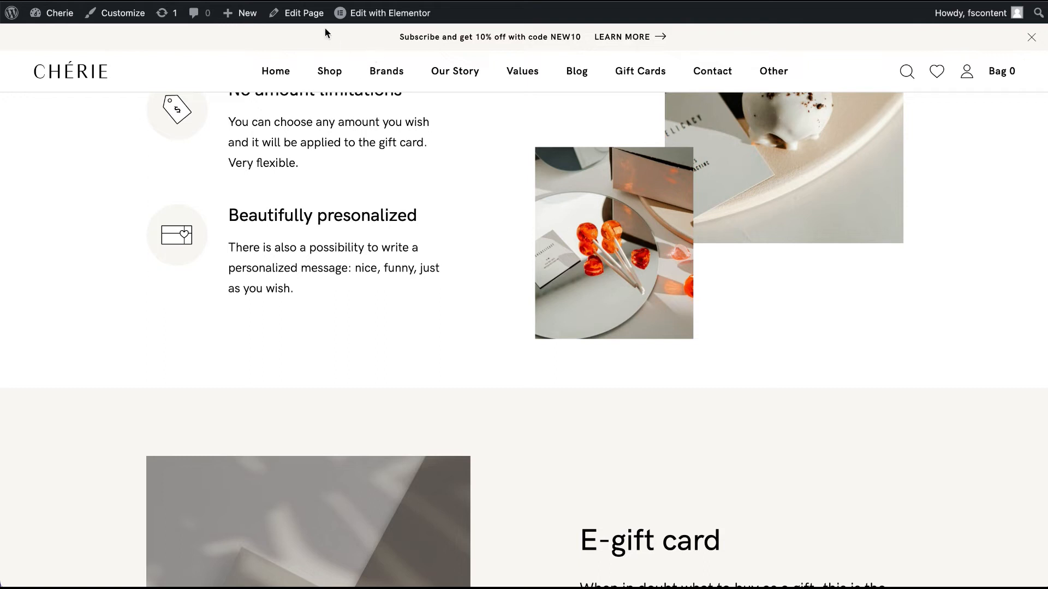
Open the Gift Cards page in Elementor and go through its sections down to the E-gift card block.
mouse_move(382, 19)
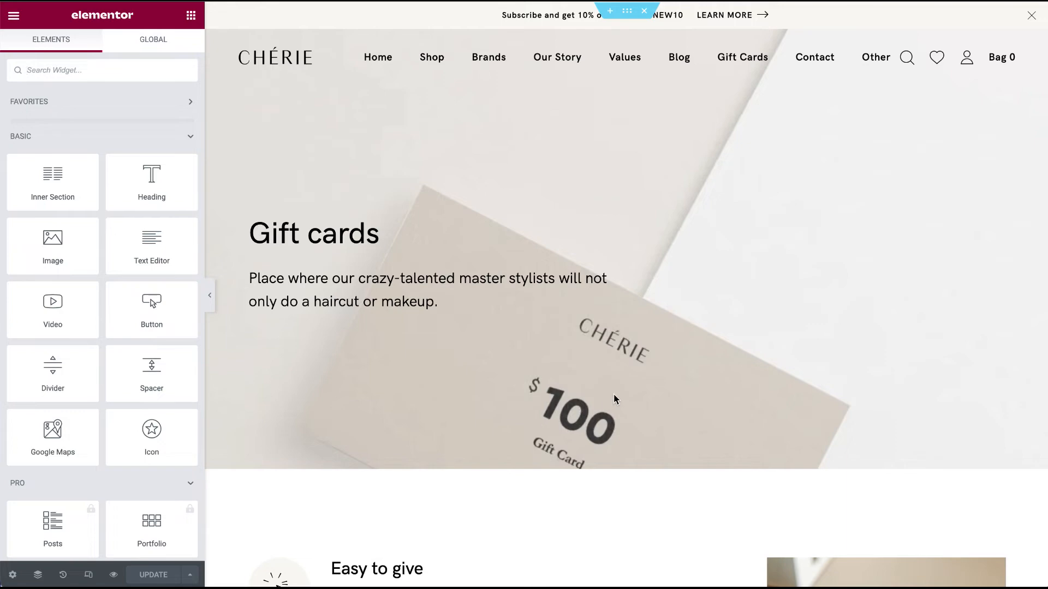
scroll(614, 395, "down", 6)
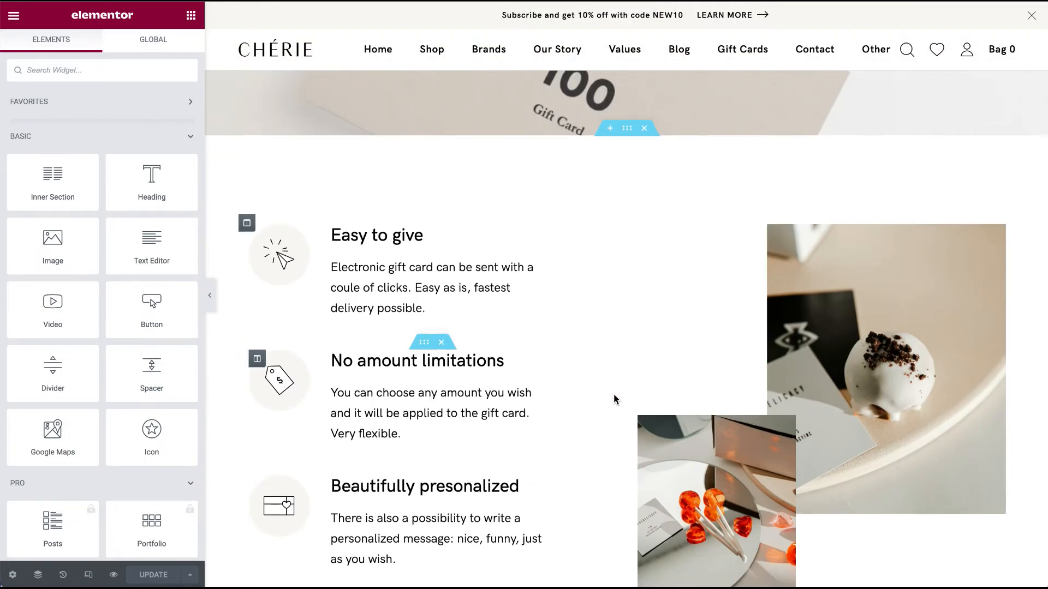
scroll(542, 435, "down", 1)
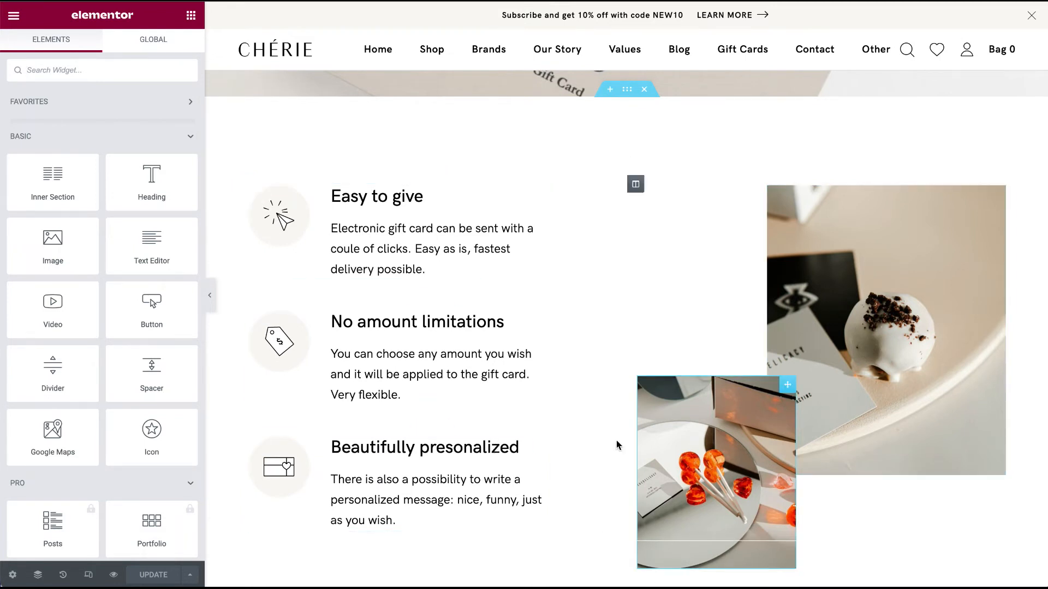
scroll(496, 399, "down", 1)
scroll(466, 403, "down", 1)
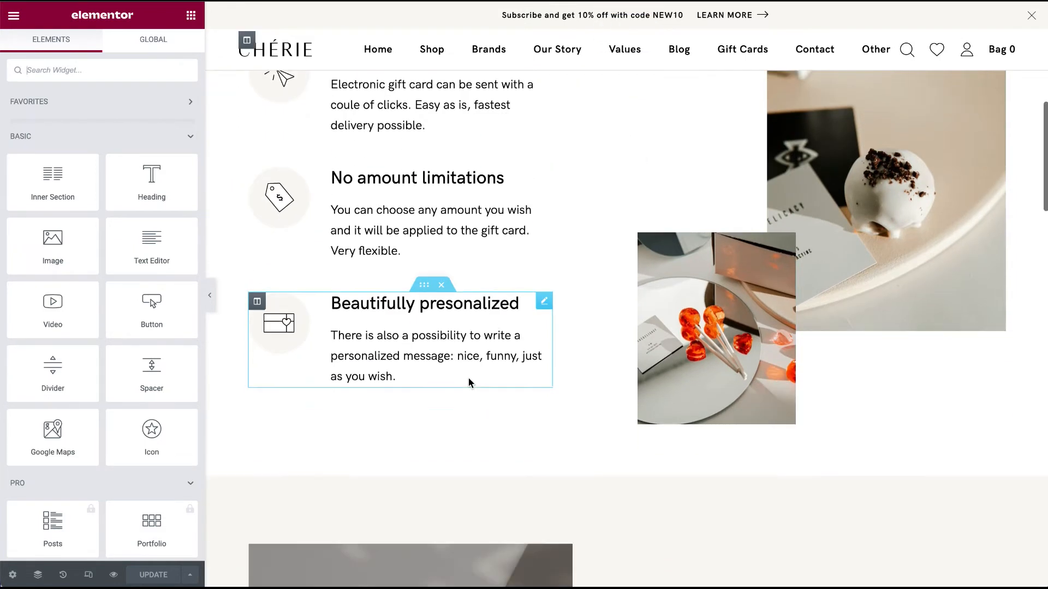
scroll(410, 443, "down", 5)
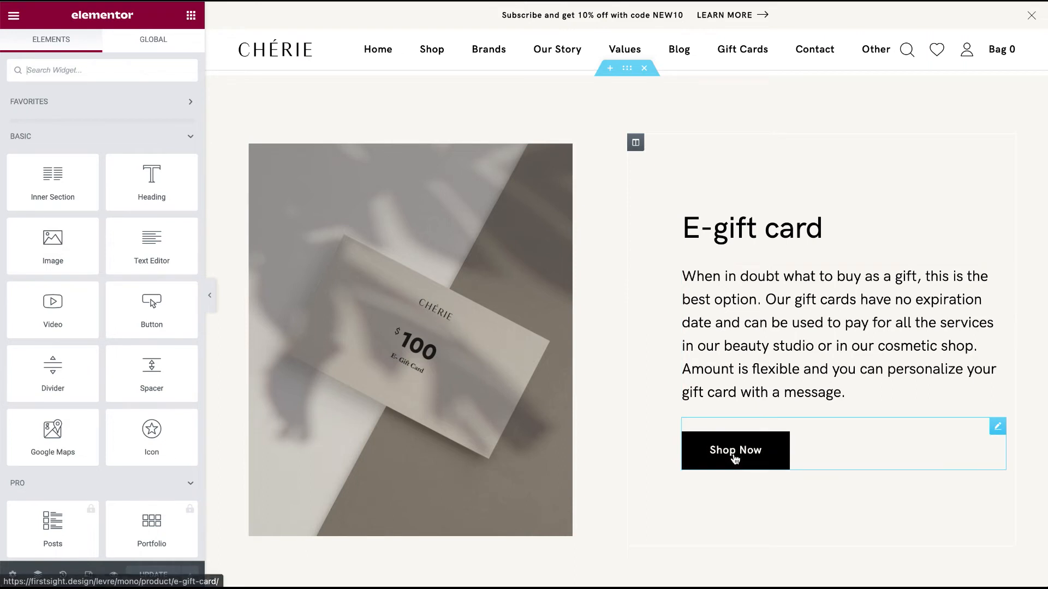
left_click(998, 425)
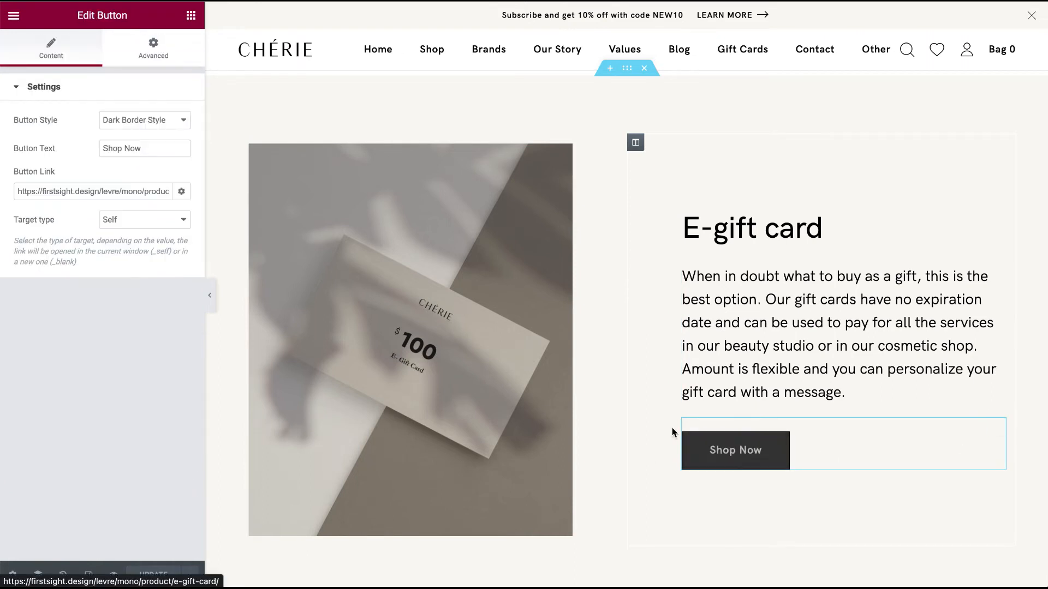
left_click(26, 193)
left_click_drag(25, 193, 210, 199)
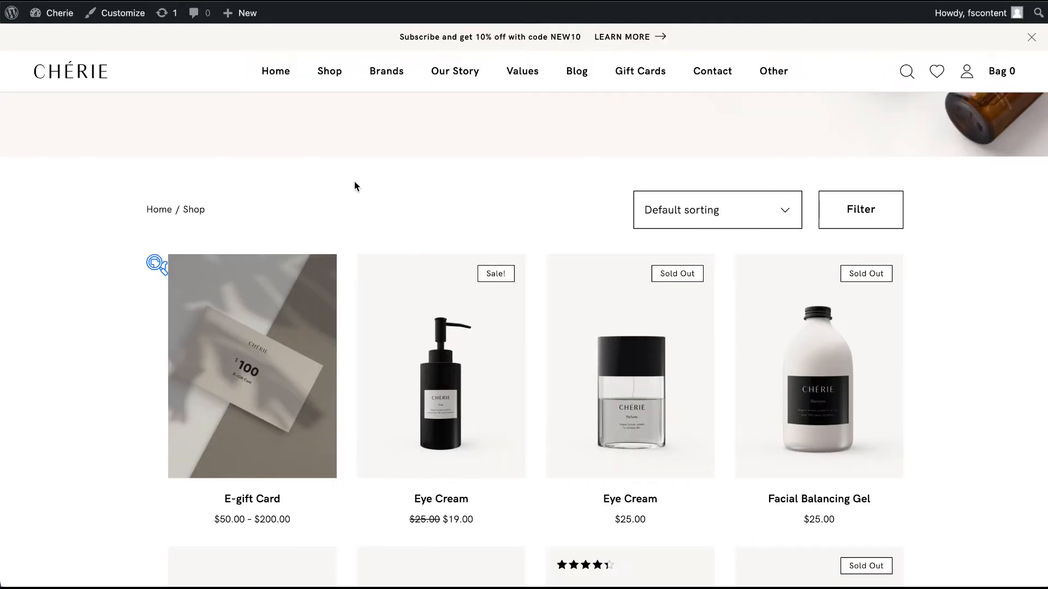
scroll(355, 181, "down", 1)
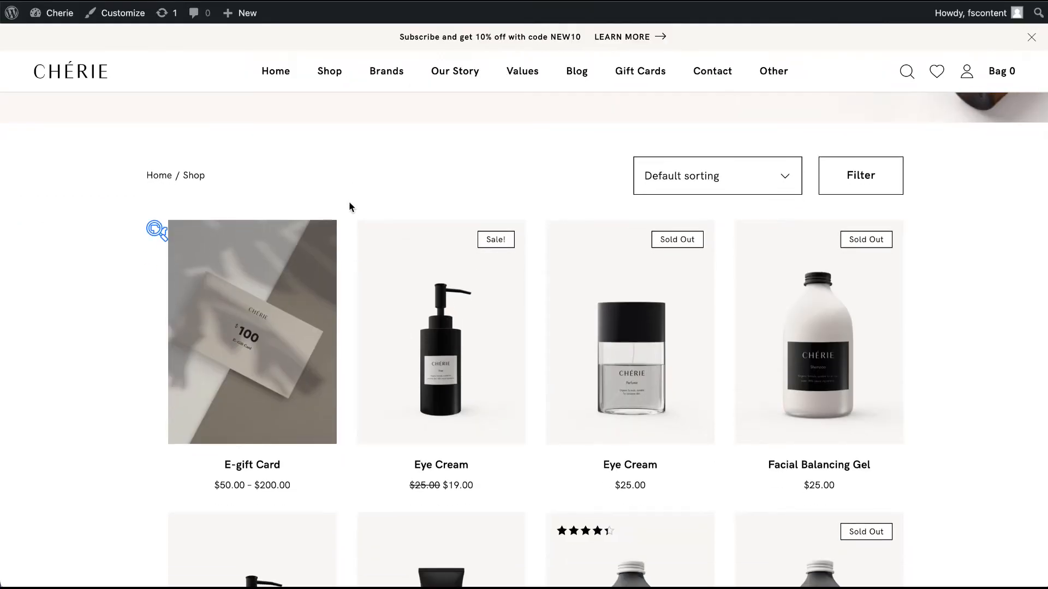
left_click(270, 315)
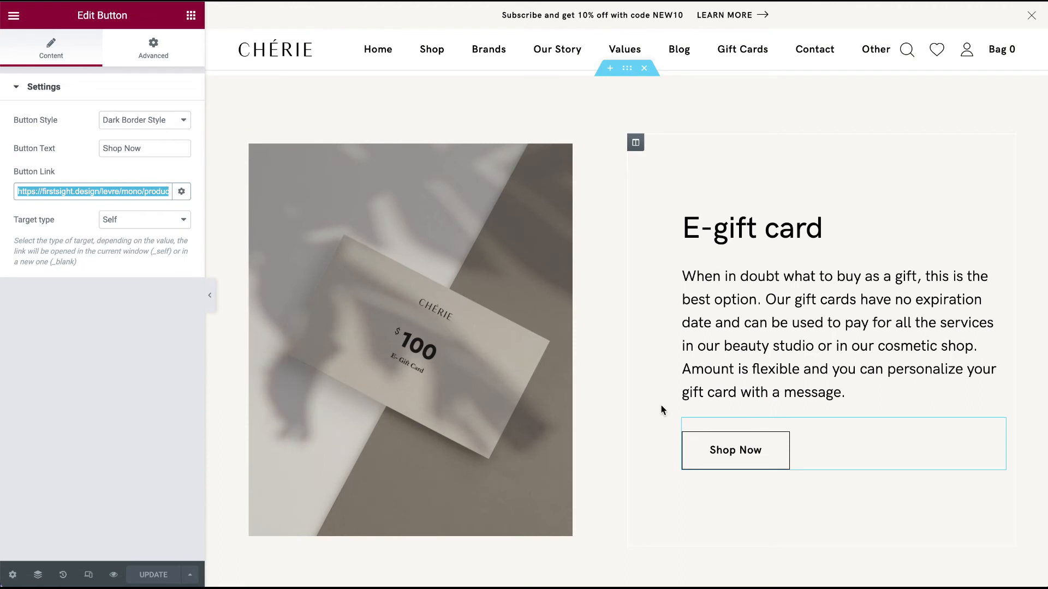
left_click(123, 192)
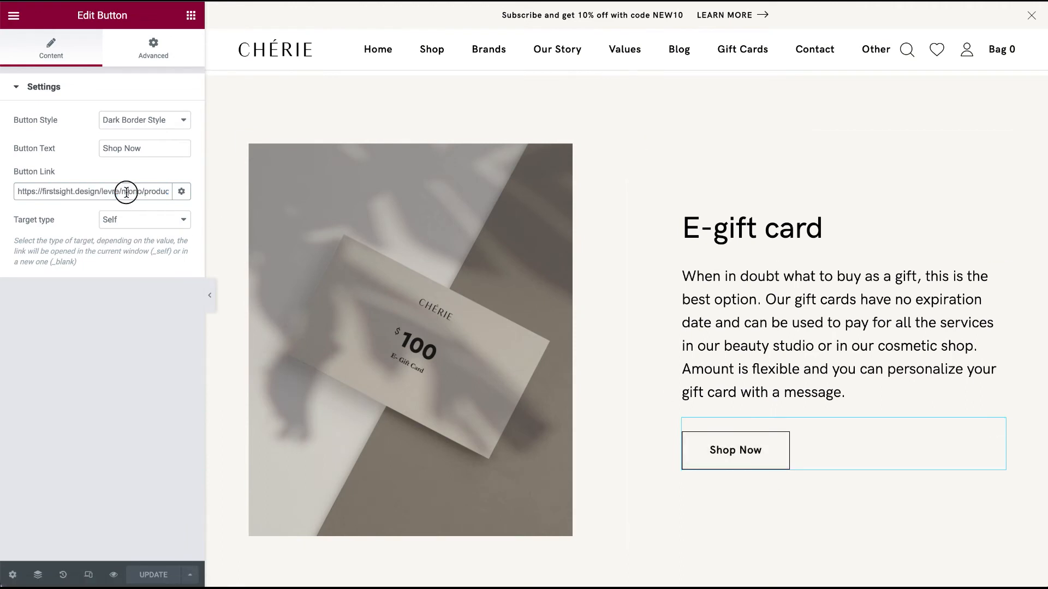
key("ctrl+a")
type("https://firstsight.design/qa2/product/e-gift-card/")
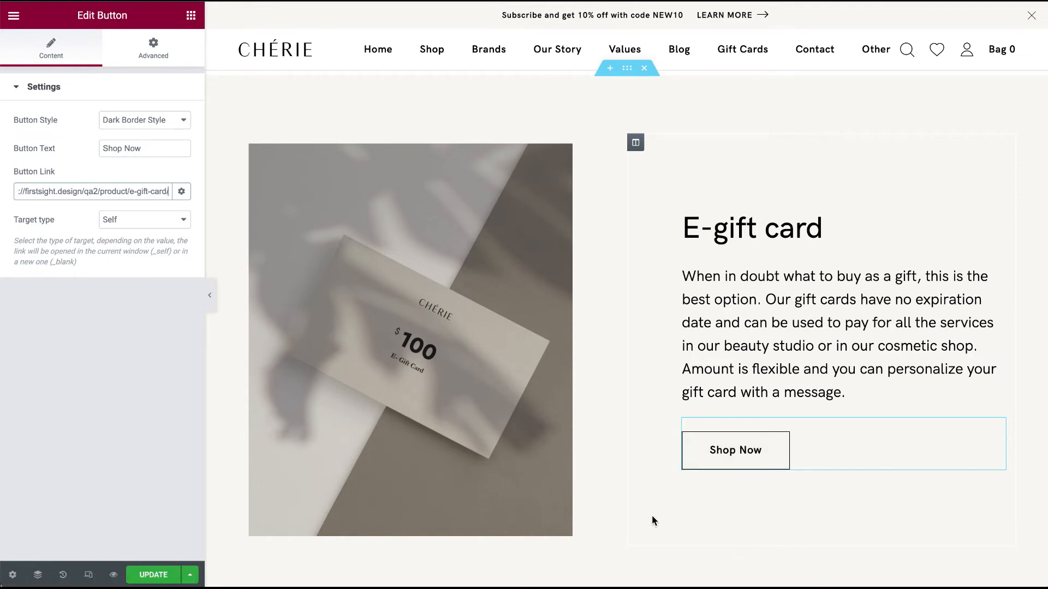
left_click(152, 575)
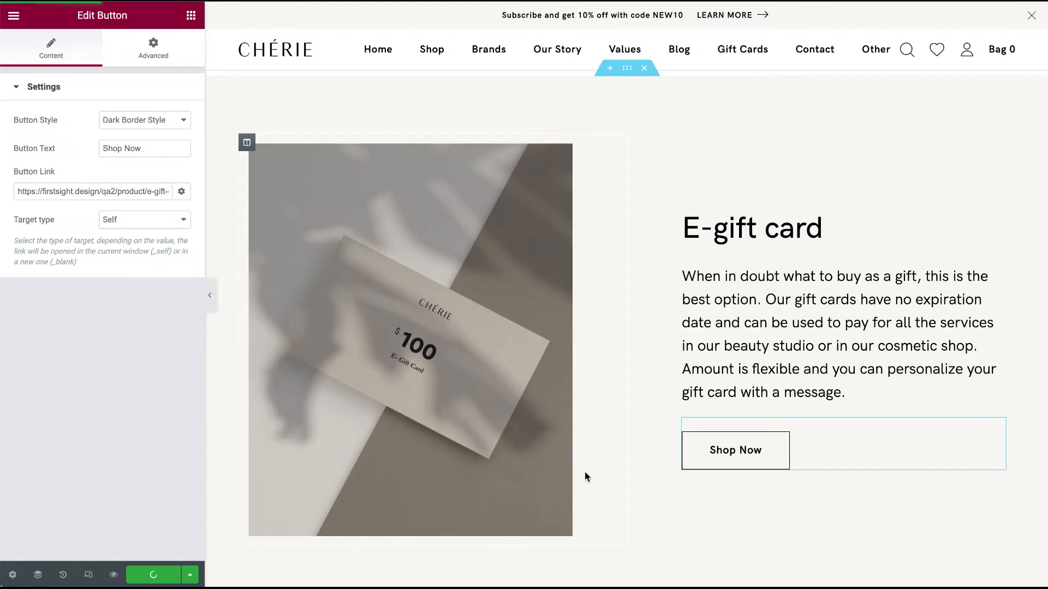
Look over the Physical gift card section and the Frequently asked questions section below it.
scroll(746, 456, "down", 4)
scroll(752, 437, "down", 3)
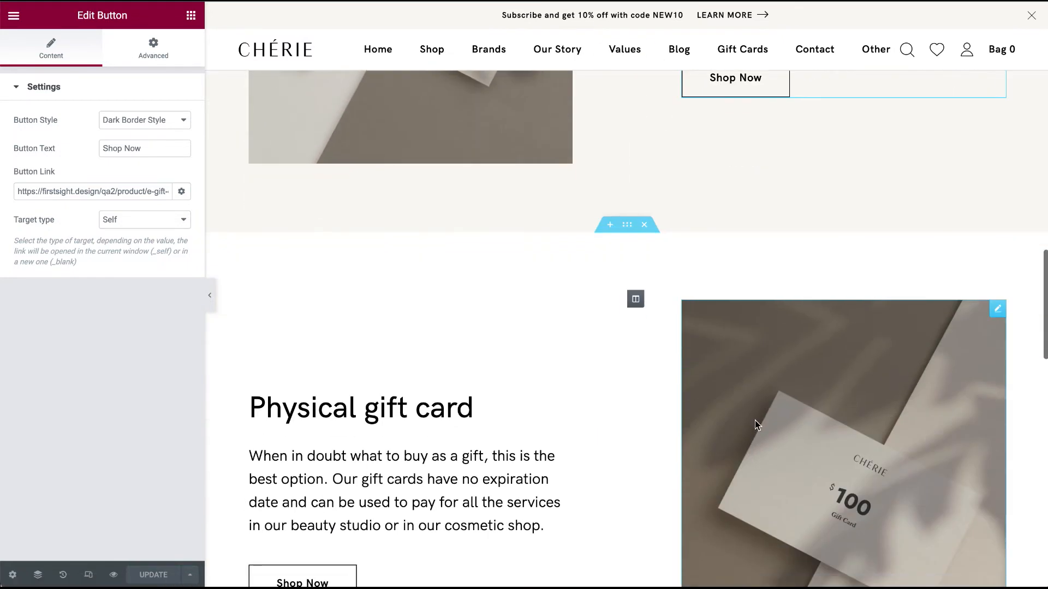
scroll(601, 466, "down", 5)
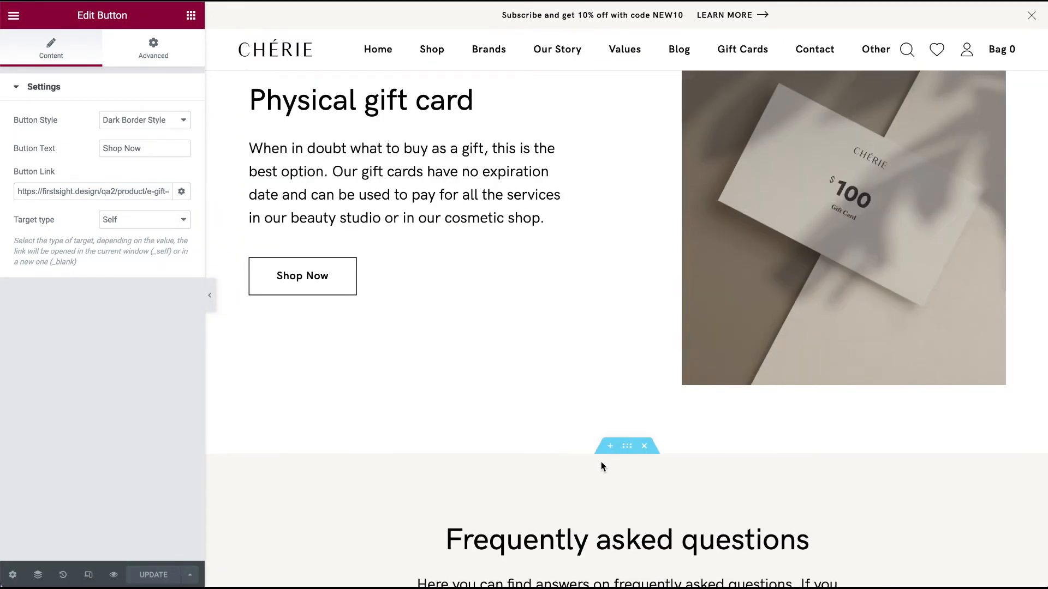
scroll(601, 466, "up", 2)
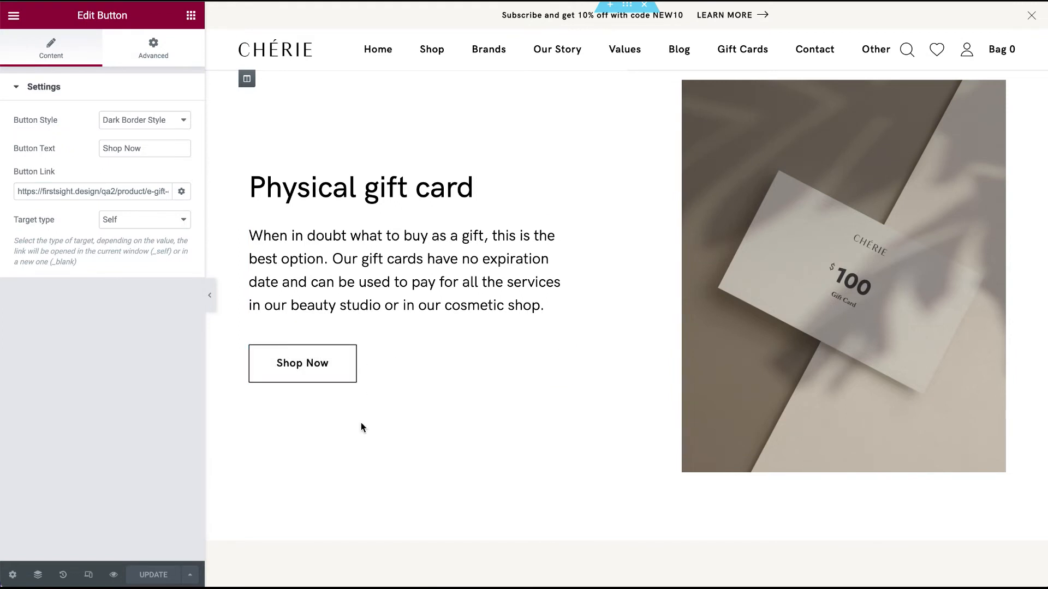
scroll(361, 423, "down", 1)
scroll(402, 435, "down", 5)
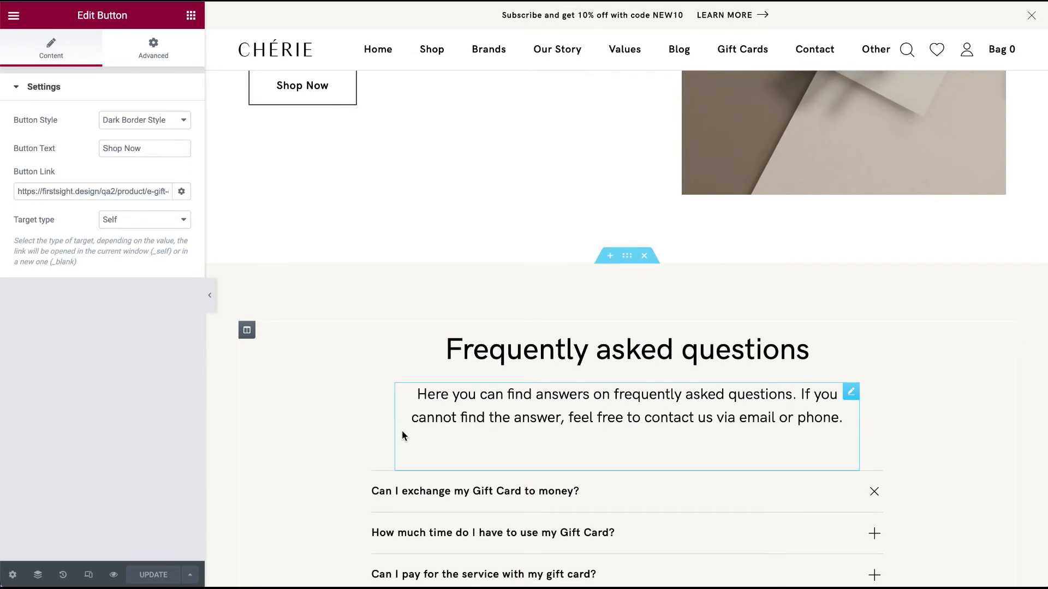
scroll(528, 453, "down", 5)
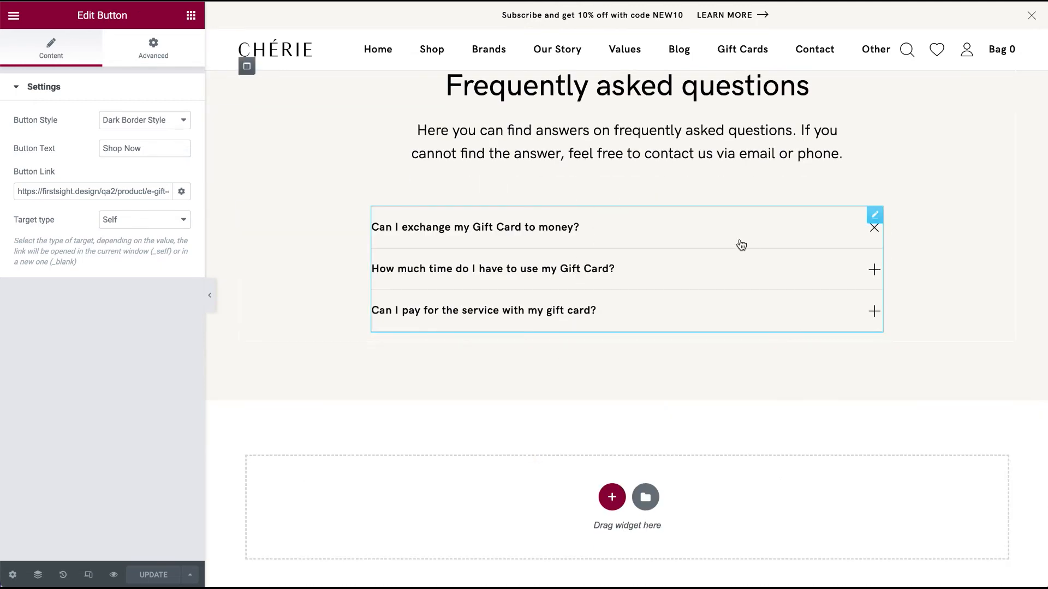
Open the FAQ accordion's settings and examine the title and content of its first item.
left_click(873, 216)
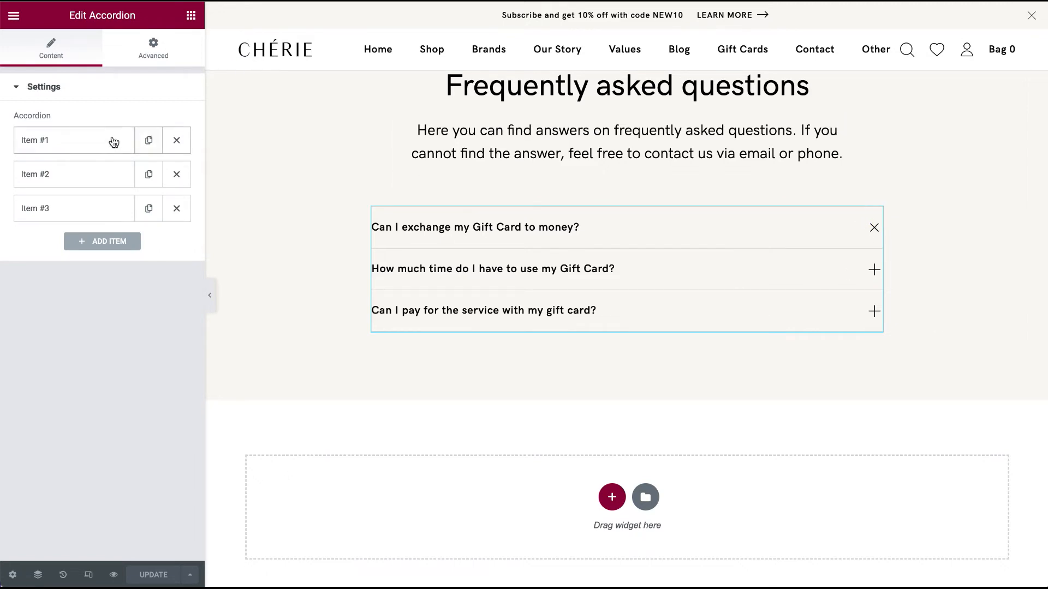
left_click(80, 149)
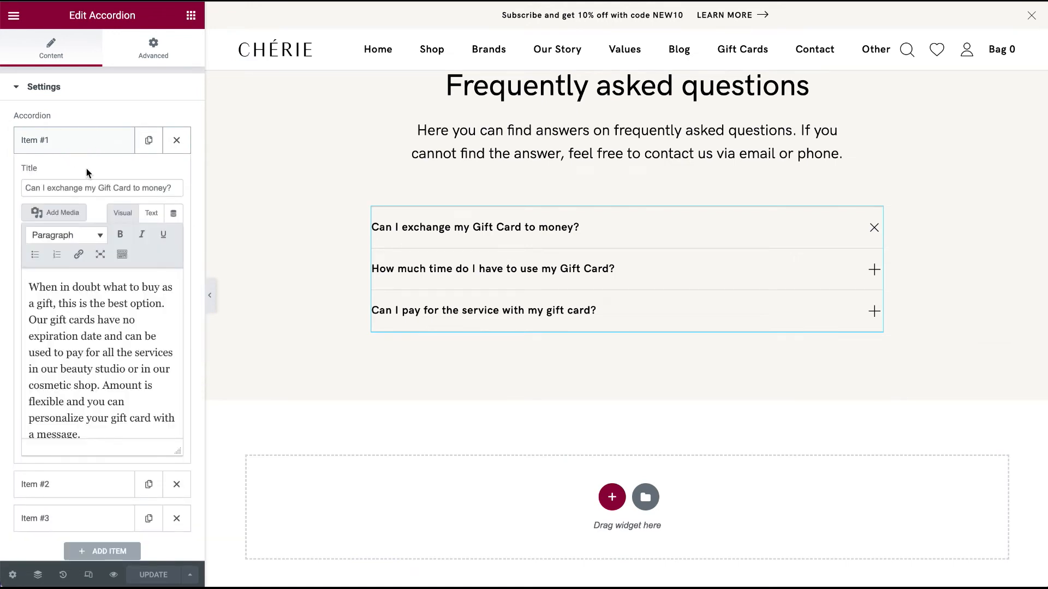
left_click_drag(175, 187, 24, 188)
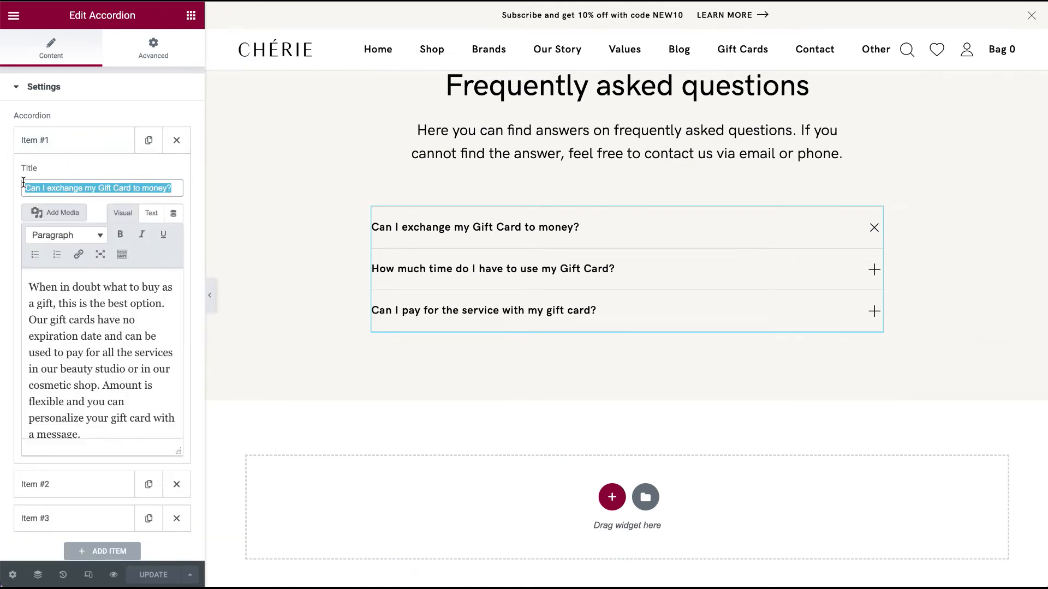
left_click_drag(38, 278, 150, 461)
left_click(111, 142)
Add a new accordion item above "Can I pay for the service with my gift card?" and delete the fourth item.
left_click(113, 244)
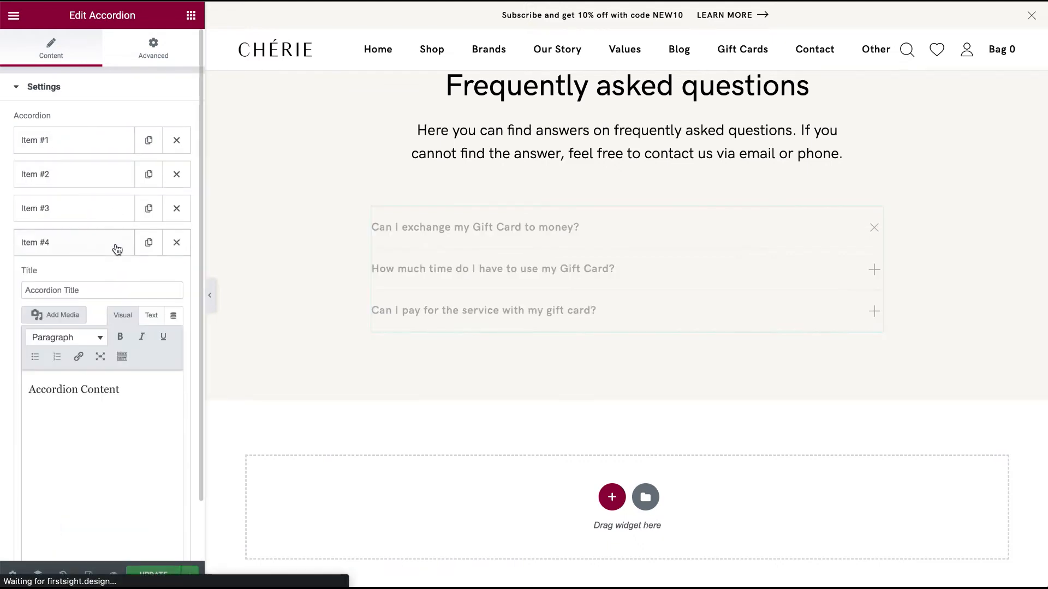
scroll(115, 245, "down", 2)
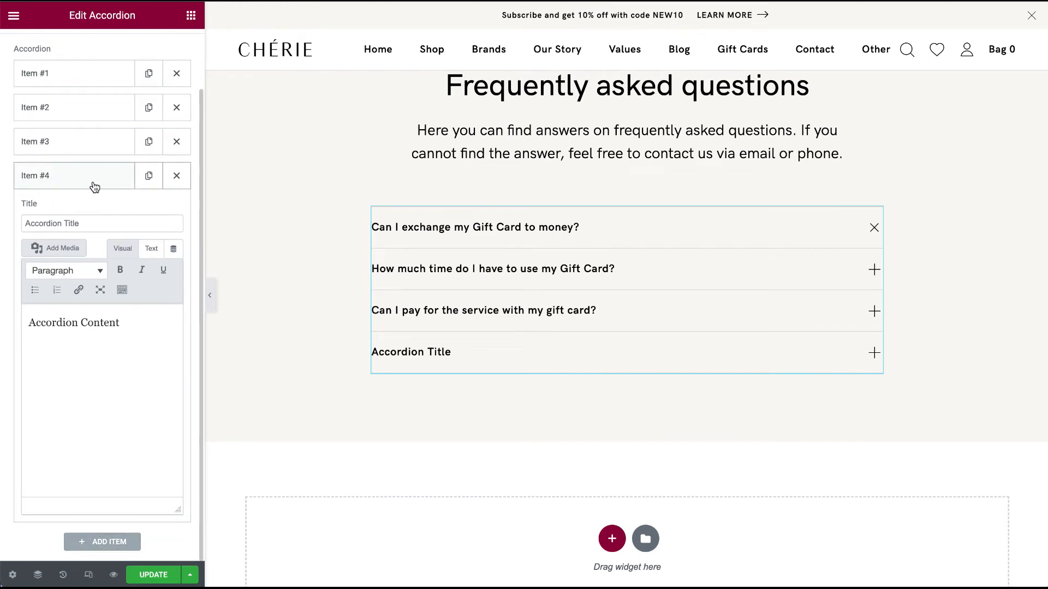
left_click_drag(109, 174, 110, 123)
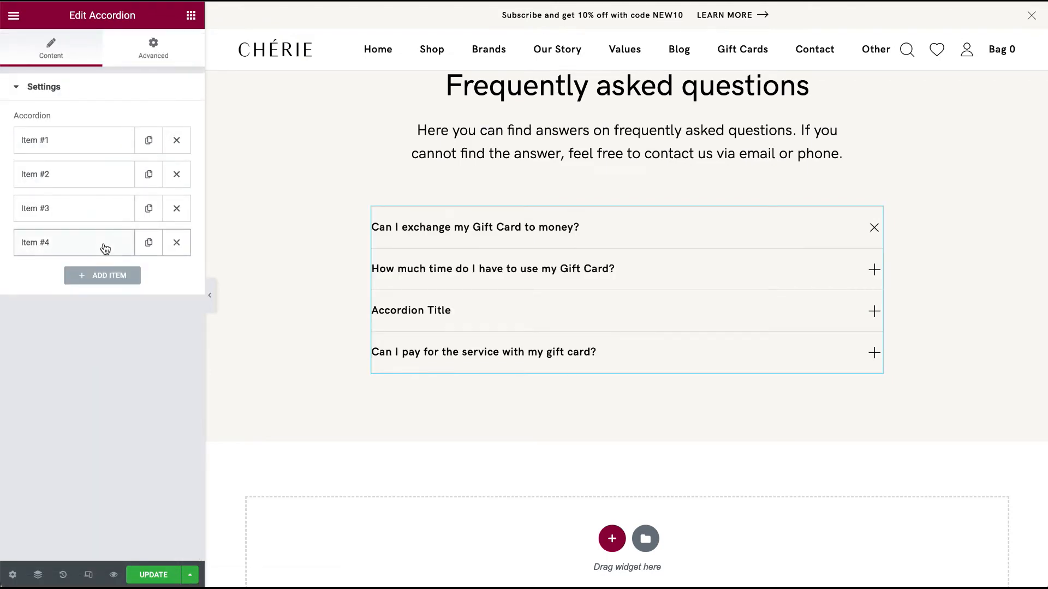
left_click(176, 243)
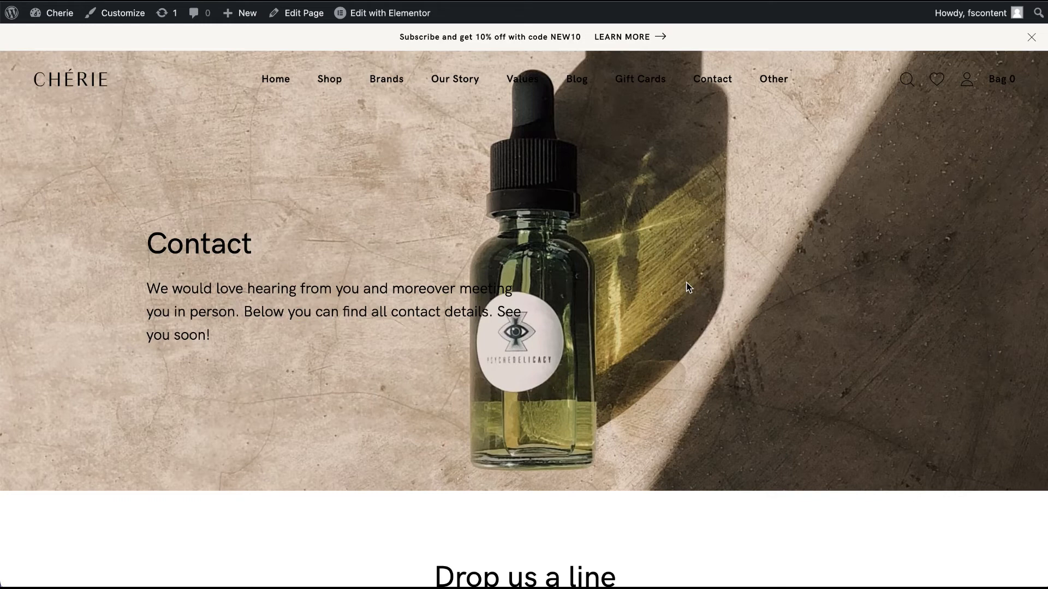
Look over the live Contact page, from the Drop us a line form to Get in touch and the store list.
scroll(688, 288, "down", 10)
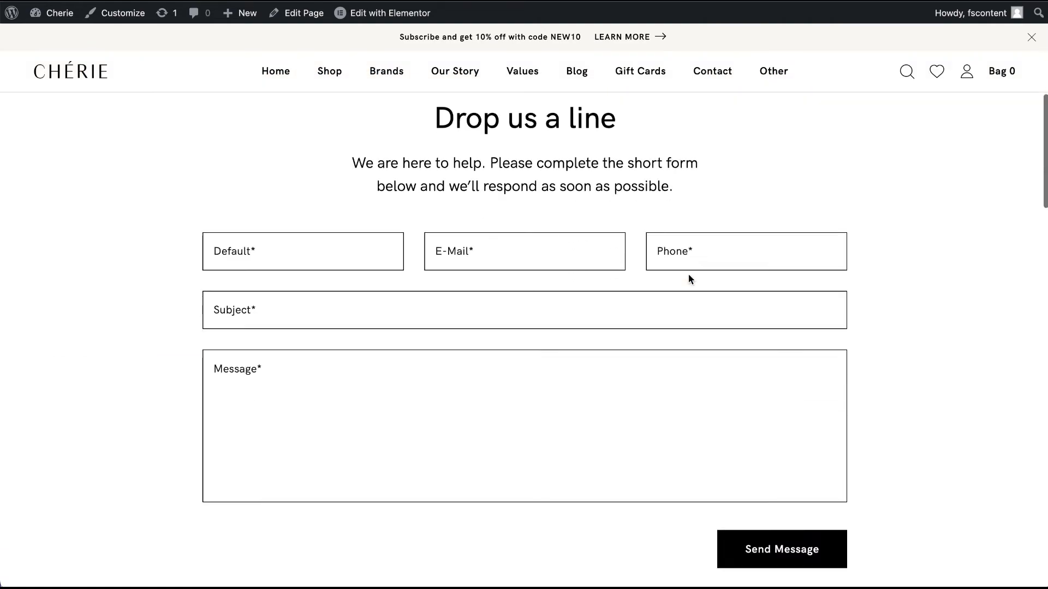
scroll(689, 268, "down", 15)
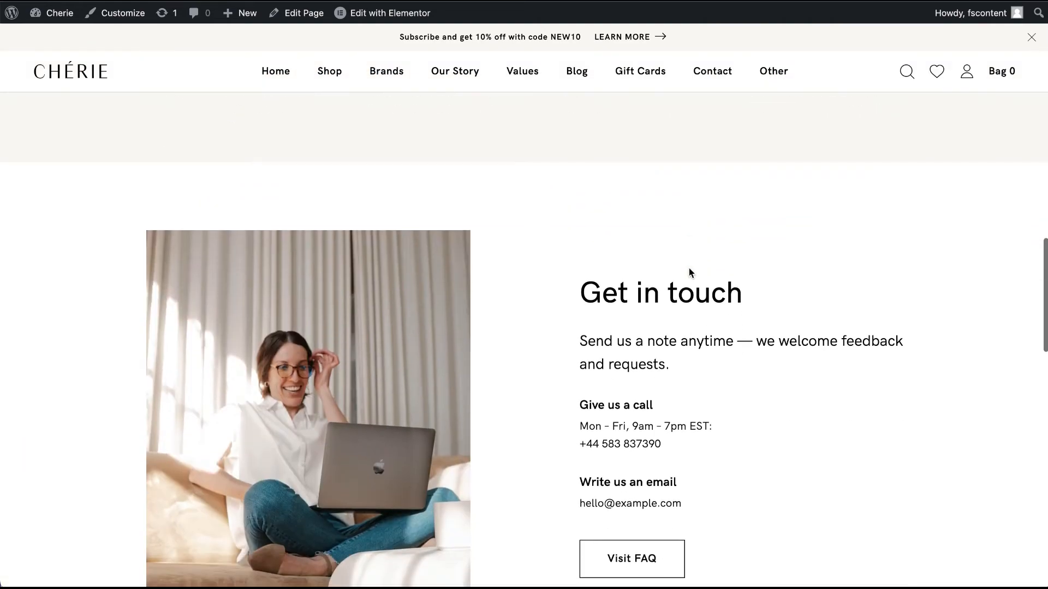
scroll(689, 267, "down", 10)
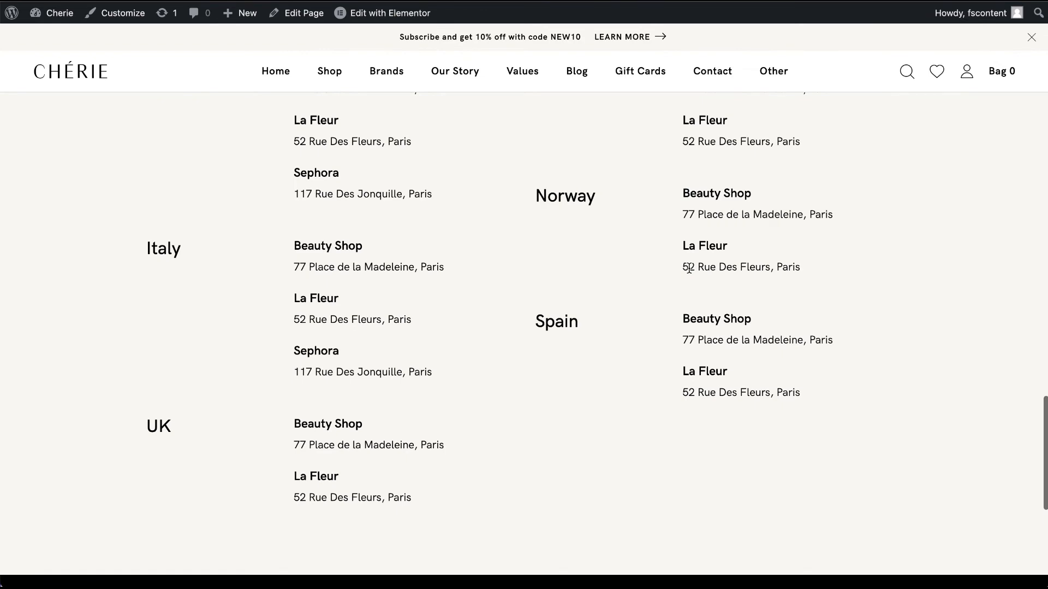
scroll(689, 268, "up", 10)
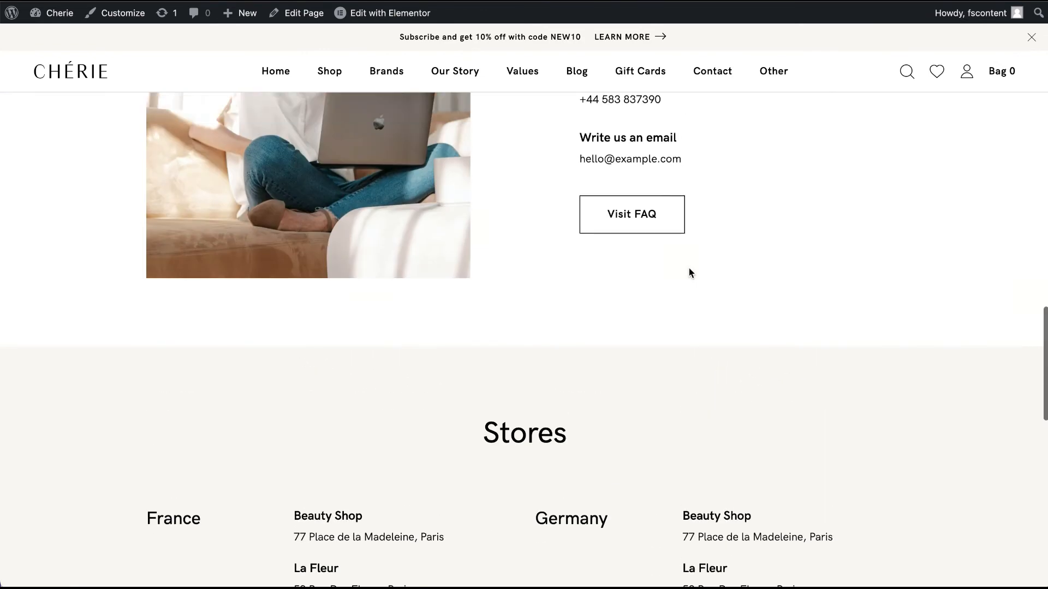
scroll(689, 267, "up", 15)
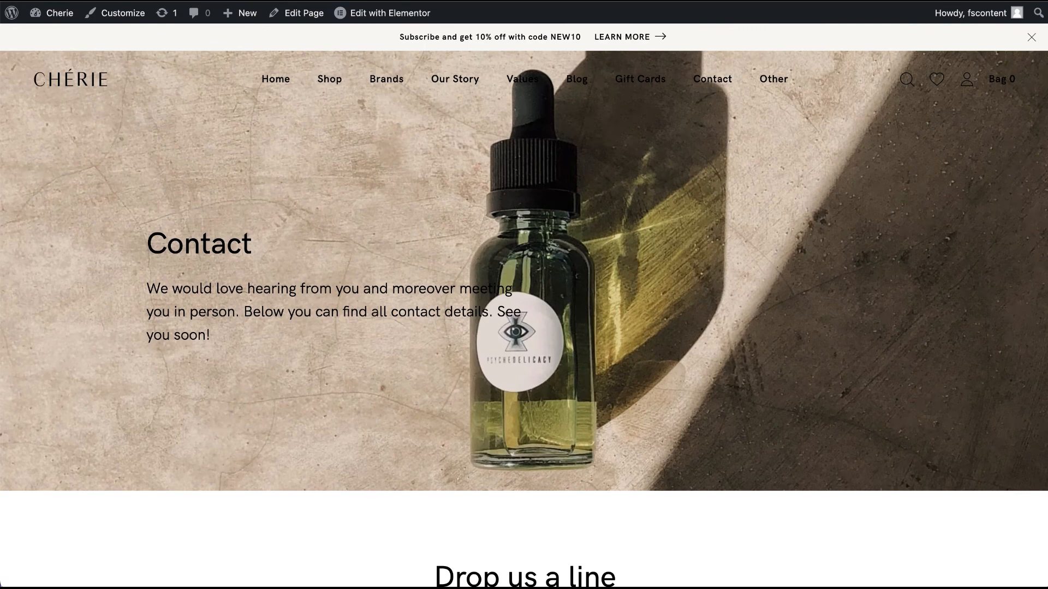
Open another Contact page version and look over its How can we help?, Contact us form and Stockists sections.
key("super+l")
key("Return")
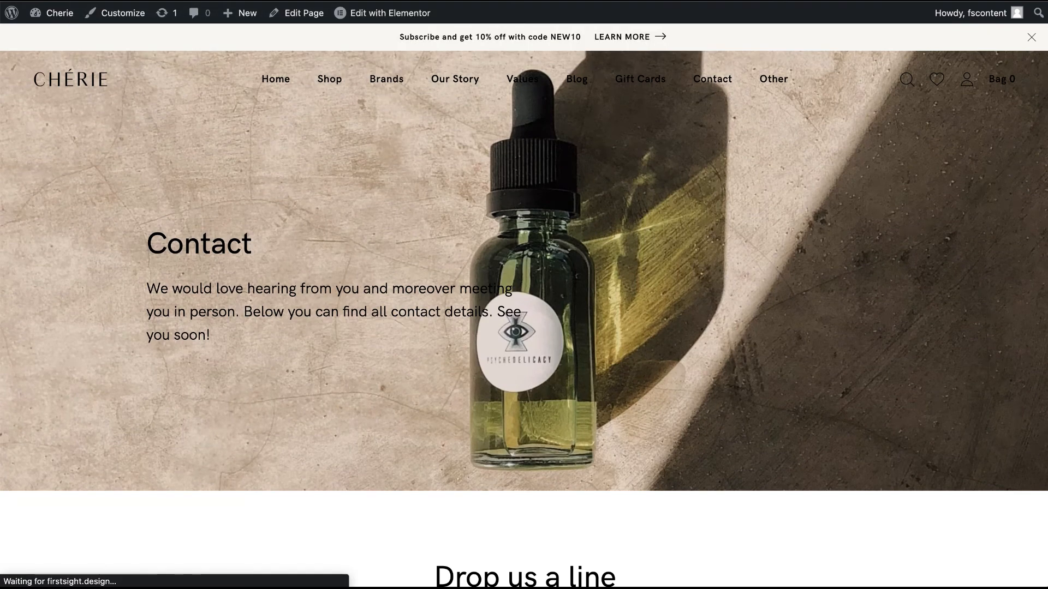
scroll(327, 194, "down", 8)
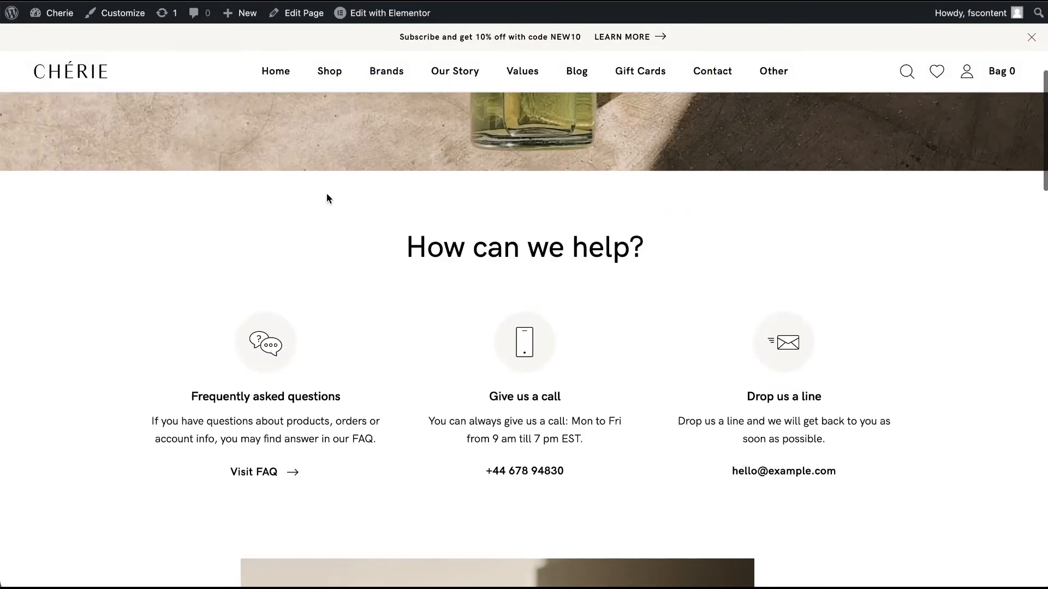
scroll(326, 194, "up", 2)
scroll(325, 194, "down", 10)
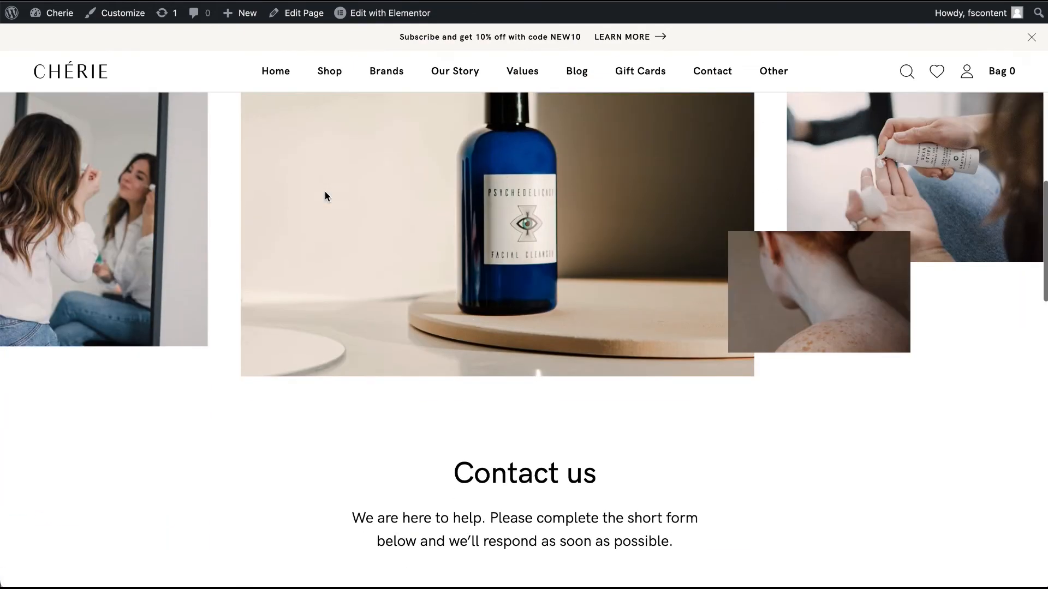
scroll(325, 193, "down", 9)
scroll(325, 192, "up", 6)
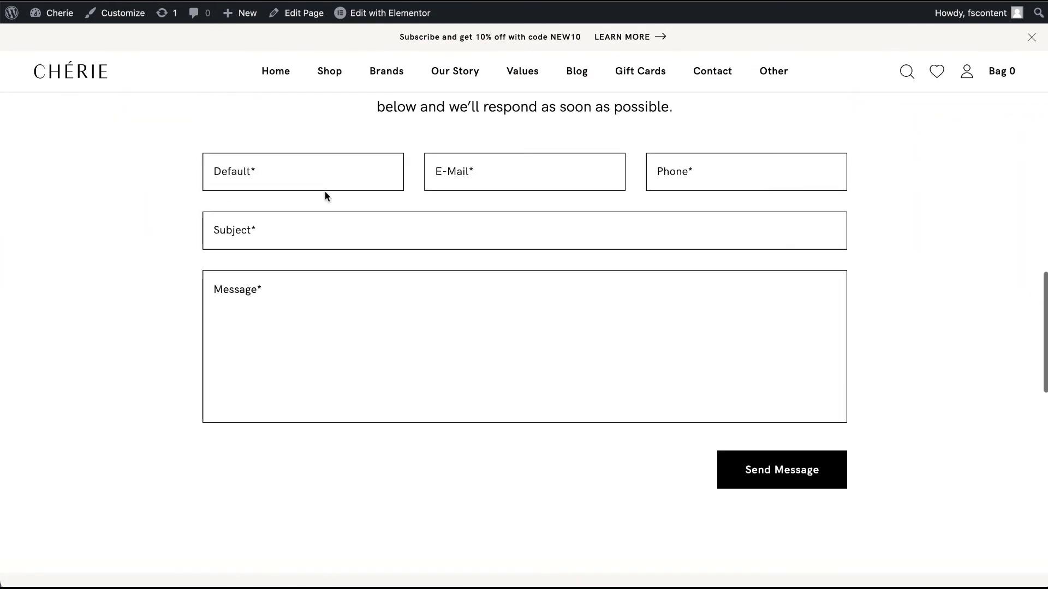
scroll(325, 192, "down", 7)
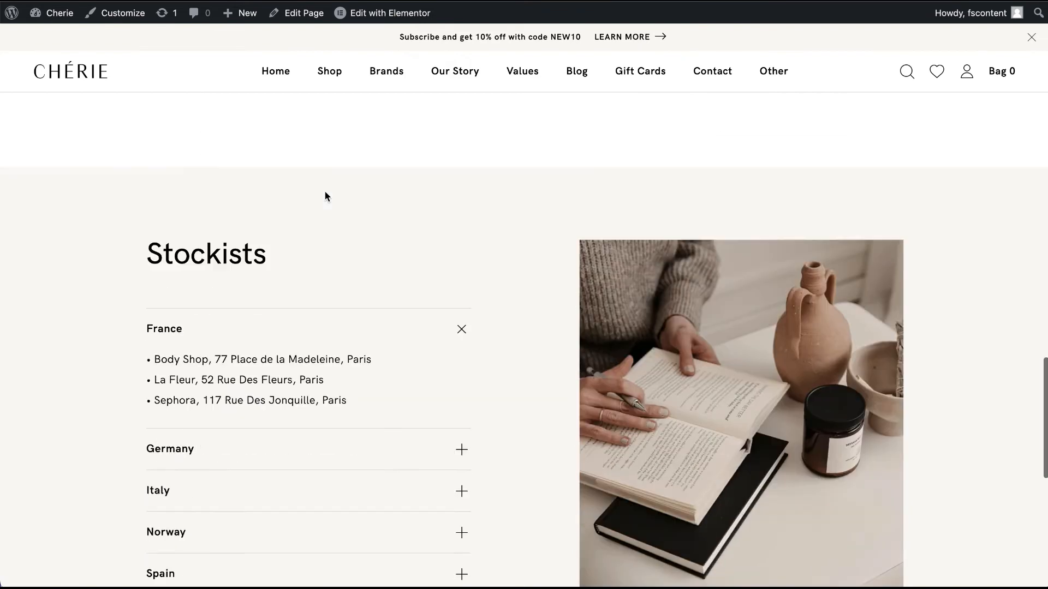
scroll(325, 193, "down", 1)
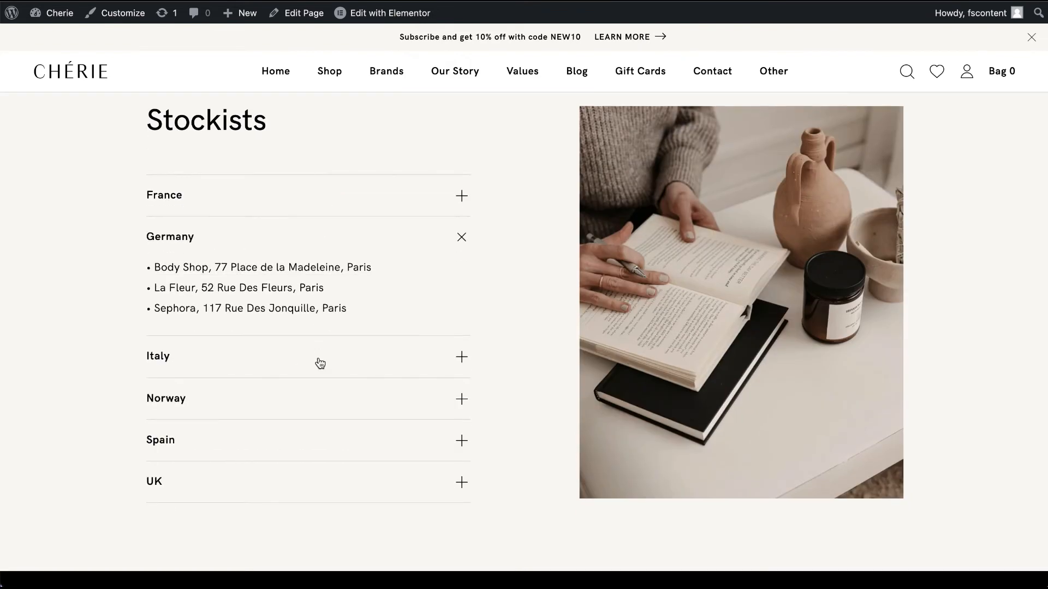
scroll(319, 361, "down", 5)
scroll(319, 360, "up", 12)
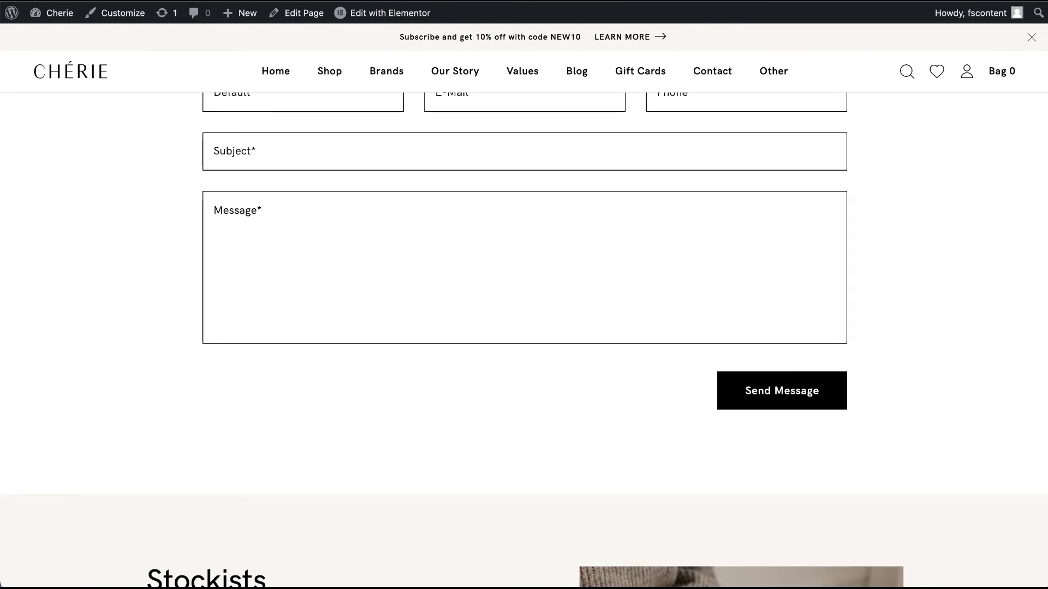
Open the Contact page version with Get in touch and look over its Come and visit map section and message form.
type("v")
key("Return")
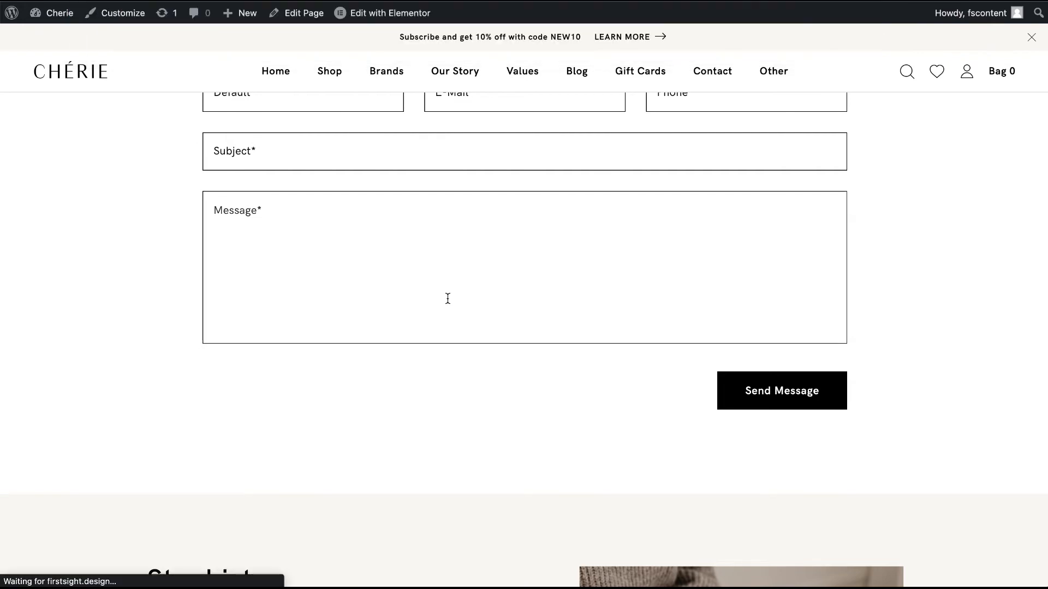
scroll(447, 302, "down", 8)
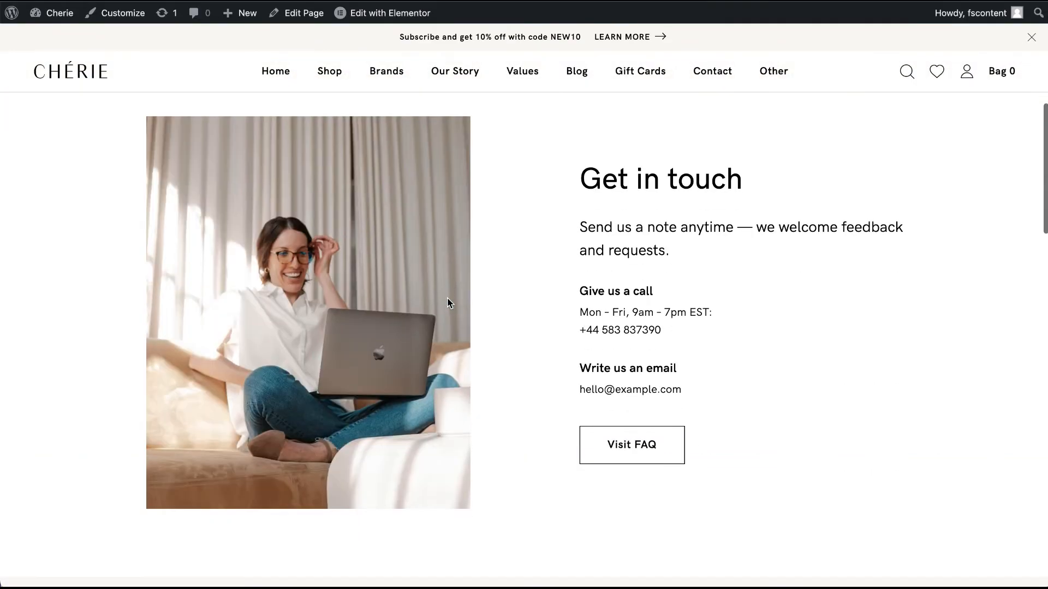
scroll(447, 302, "down", 8)
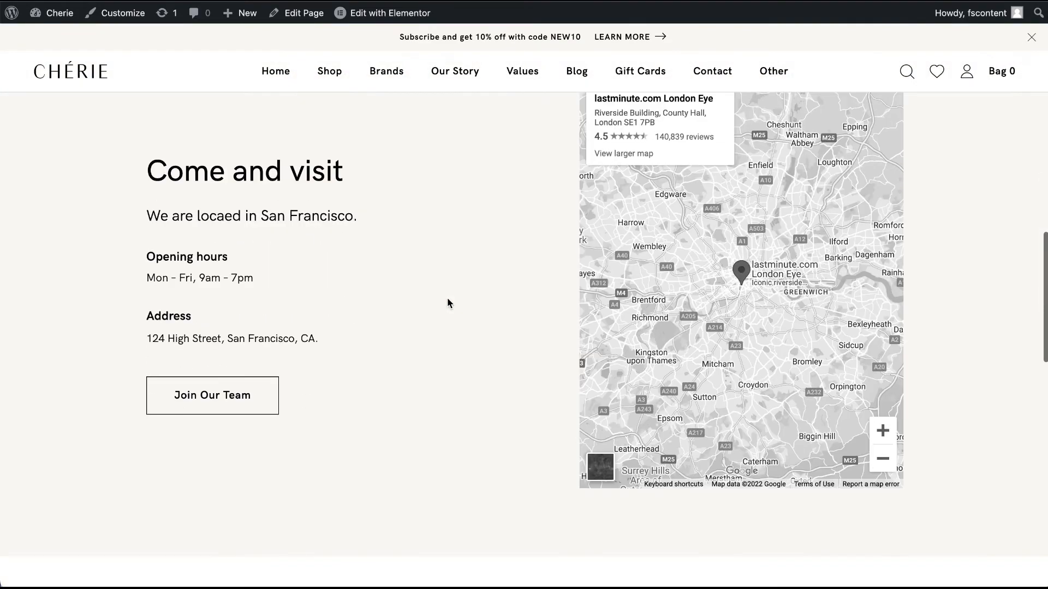
scroll(715, 362, "down", 10)
scroll(715, 362, "down", 3)
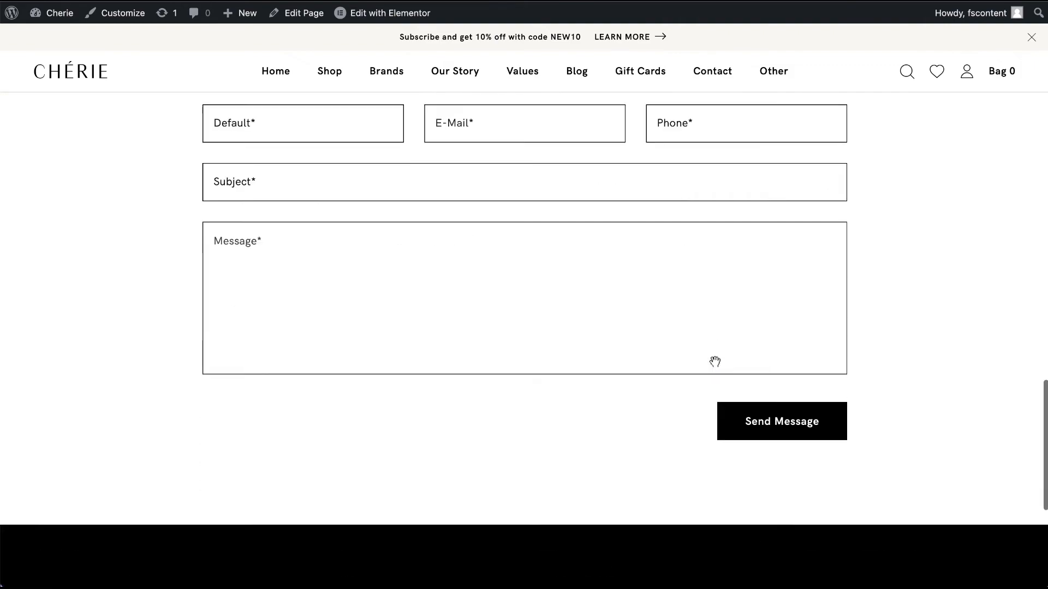
scroll(715, 362, "up", 12)
scroll(715, 362, "up", 2)
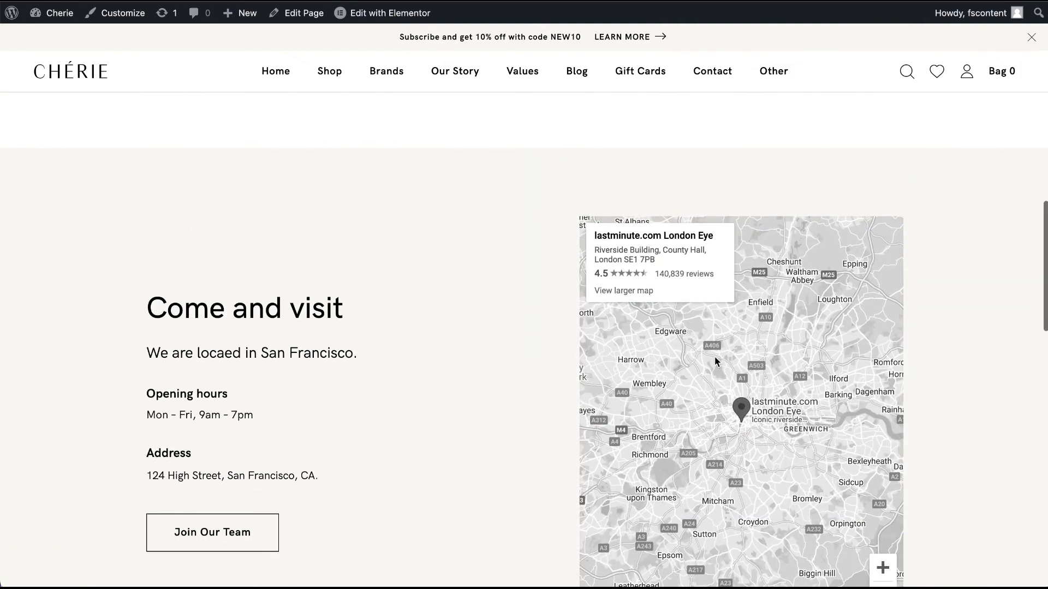
scroll(444, 365, "up", 10)
scroll(444, 364, "up", 5)
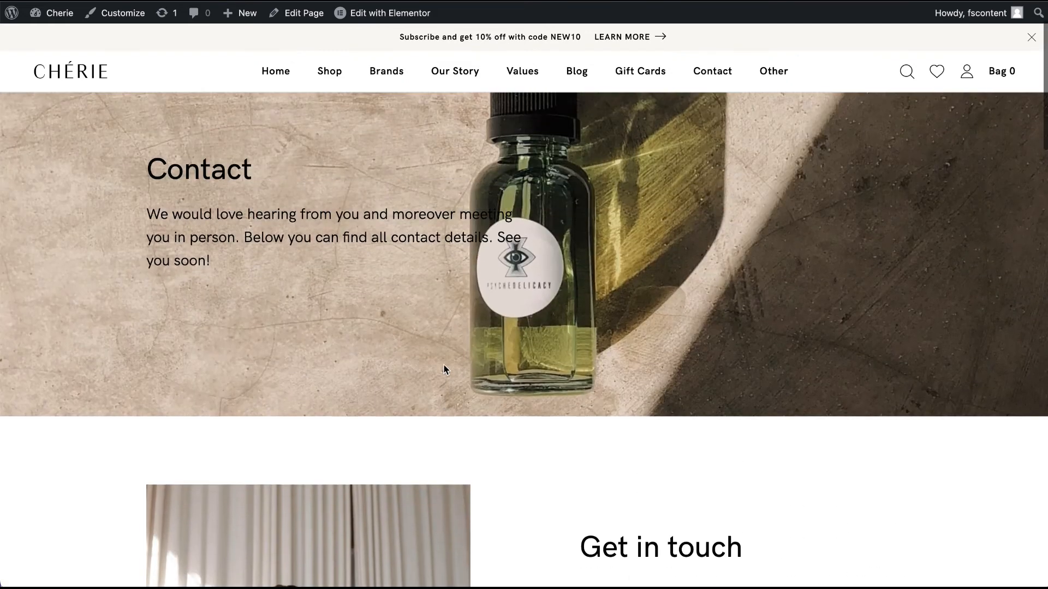
Open this Contact page in Elementor and look over the hero section's background settings and the sections down to Come and visit.
right_click(372, 15)
left_click(389, 20)
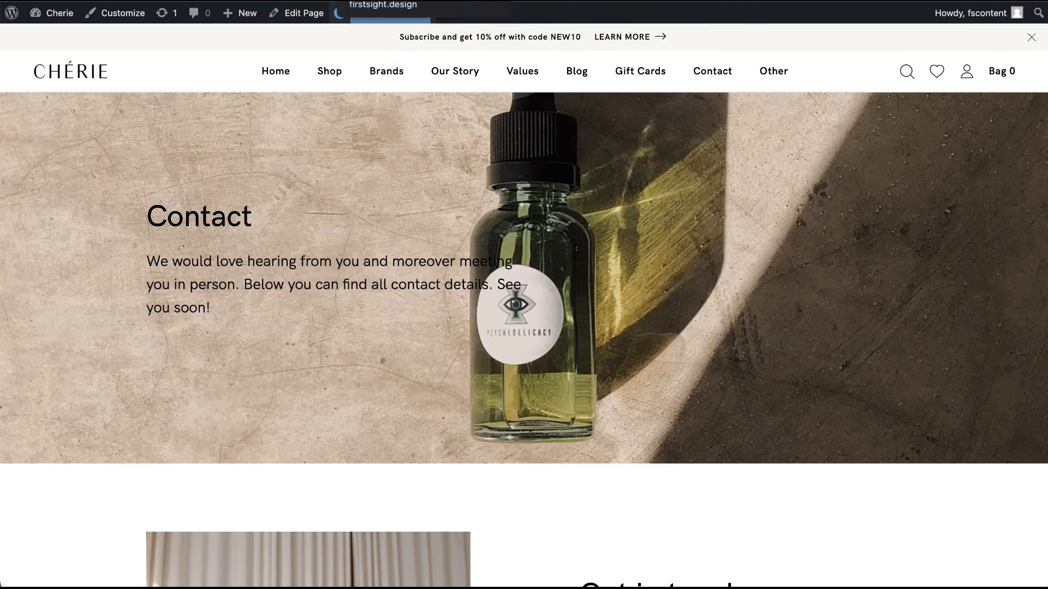
left_click(382, 0)
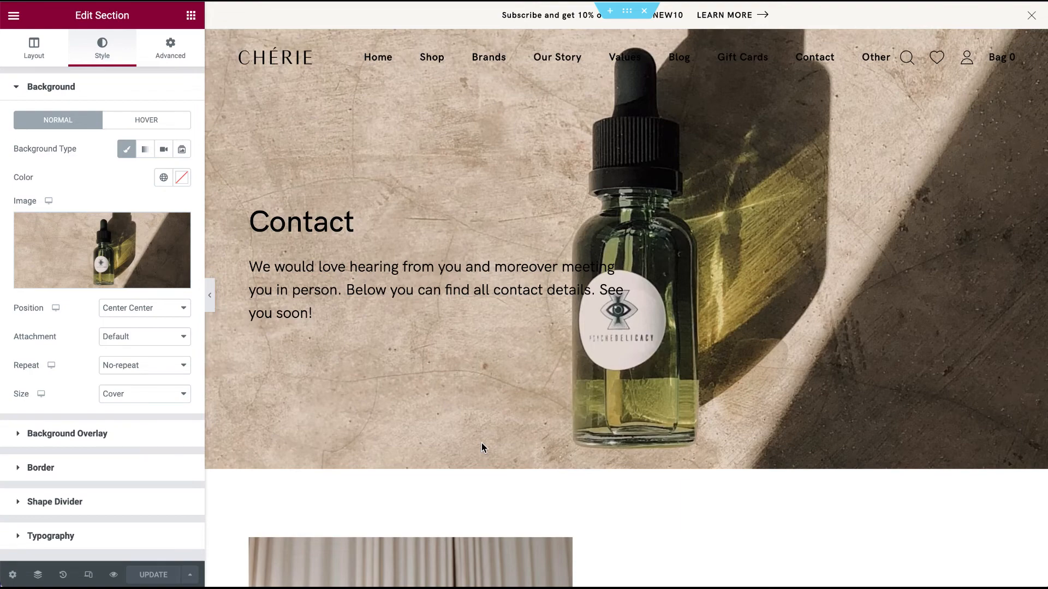
scroll(481, 443, "down", 3)
scroll(481, 443, "down", 2)
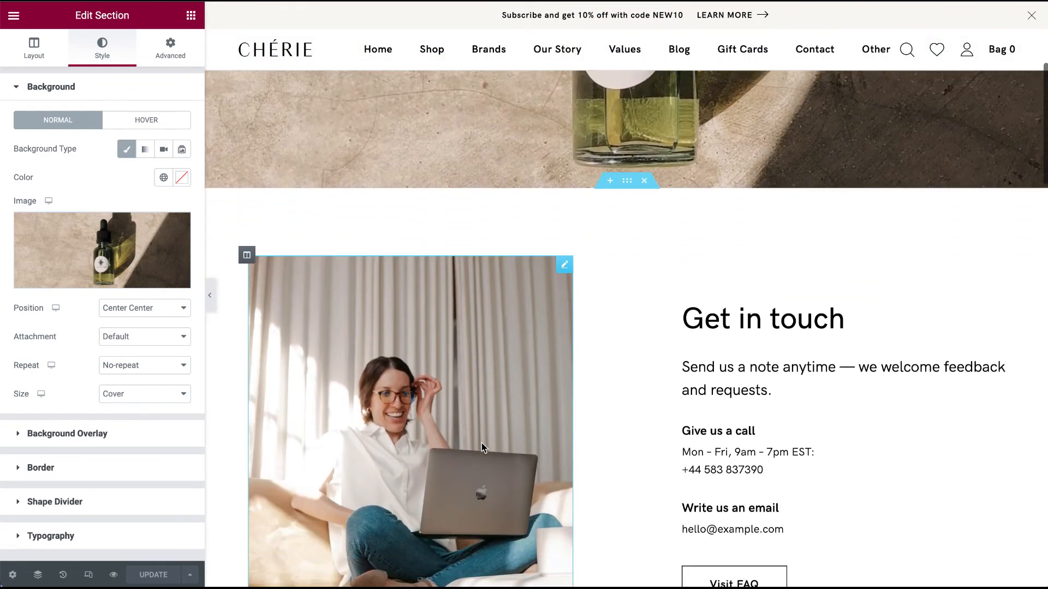
scroll(481, 443, "down", 1)
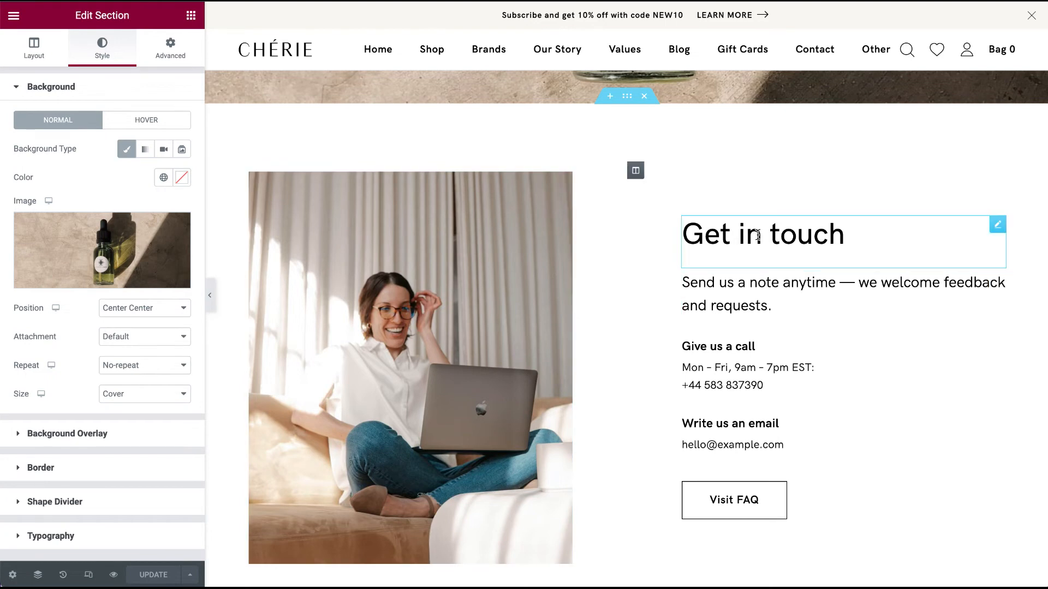
scroll(759, 237, "down", 1)
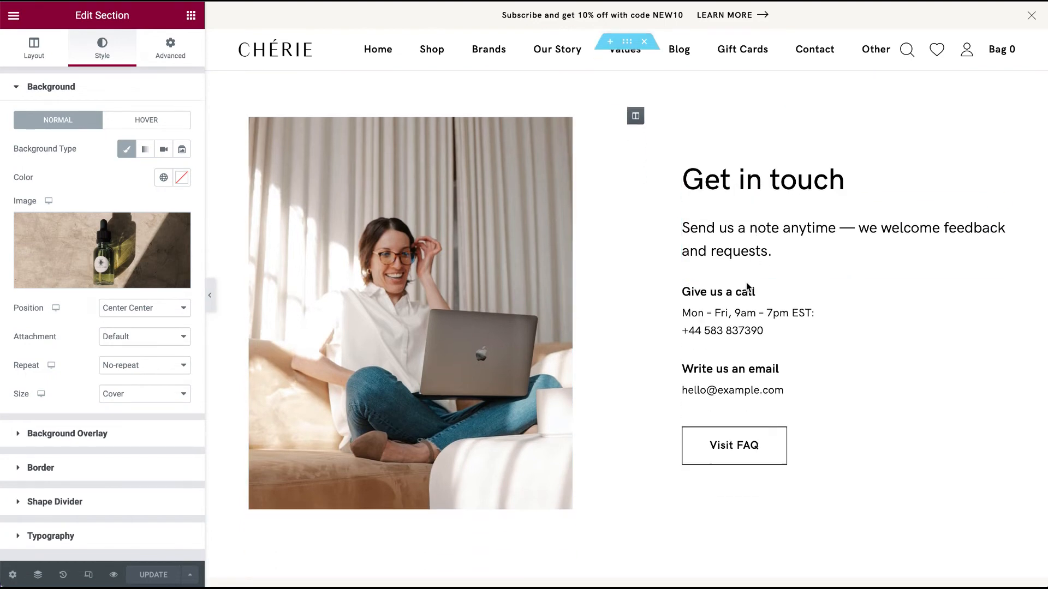
scroll(745, 326, "down", 5)
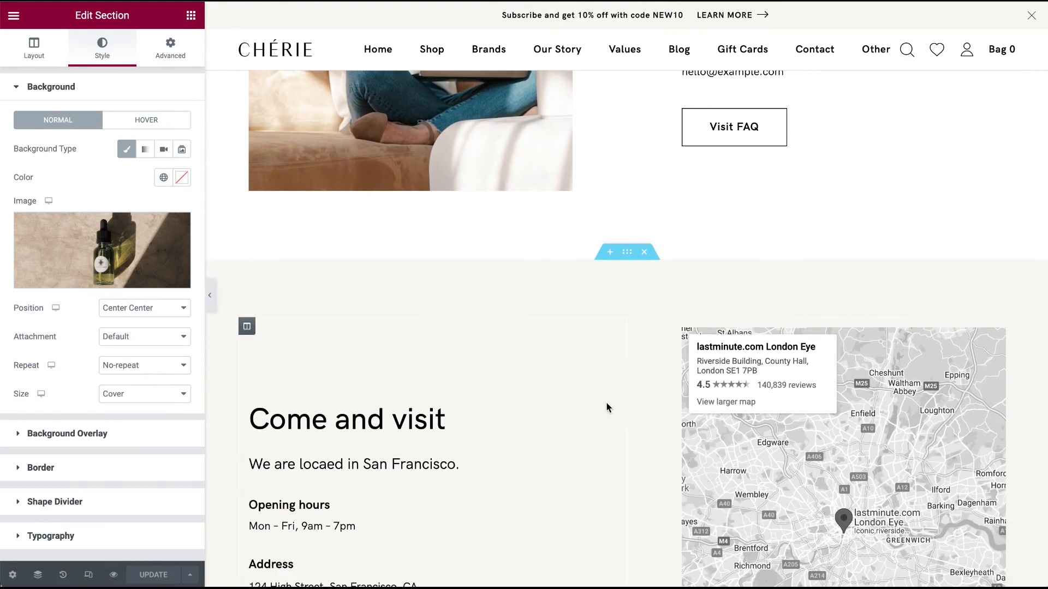
scroll(607, 403, "down", 3)
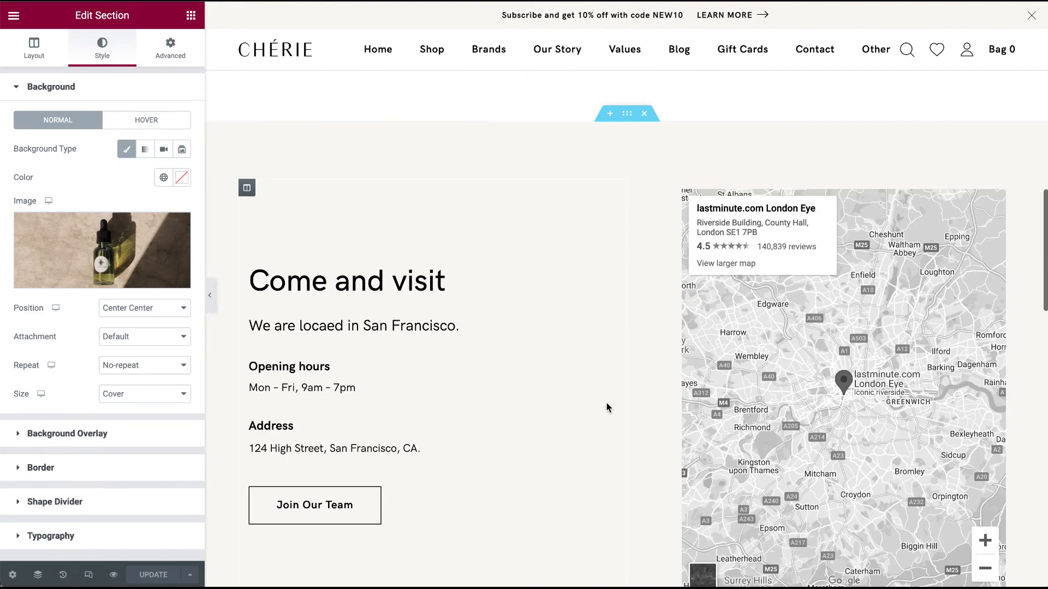
Set the Come and visit map's location to "Westminster, London, United Kingdom".
left_click(998, 129)
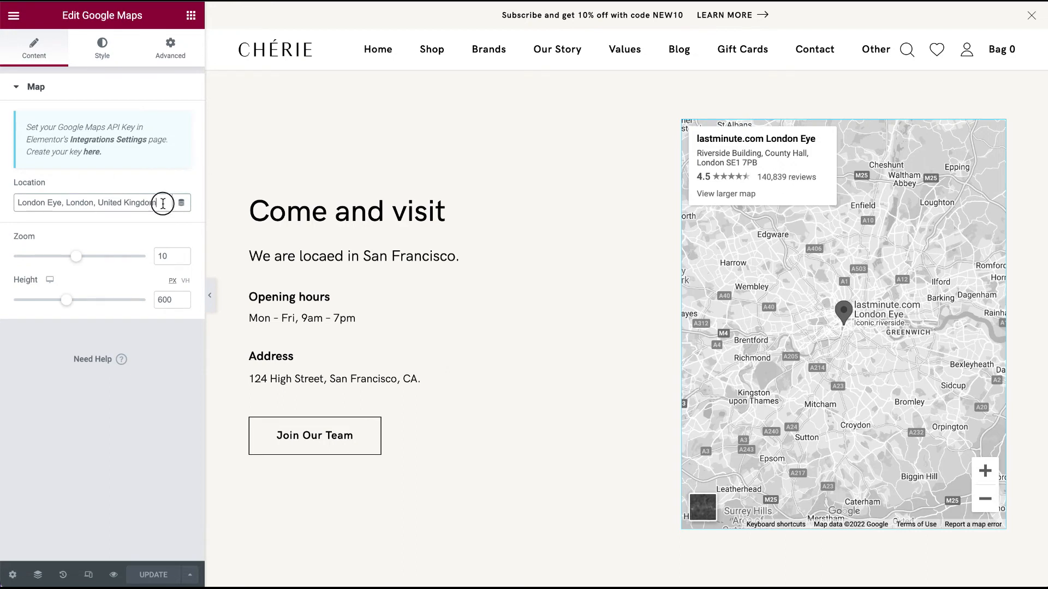
left_click(181, 202)
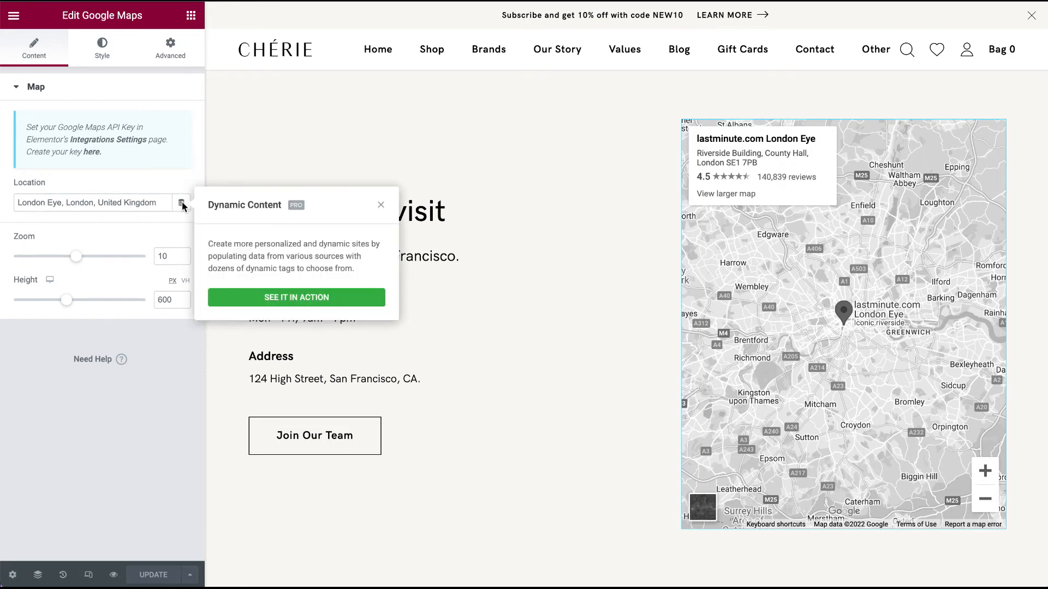
left_click(158, 203)
left_click_drag(66, 203, 3, 203)
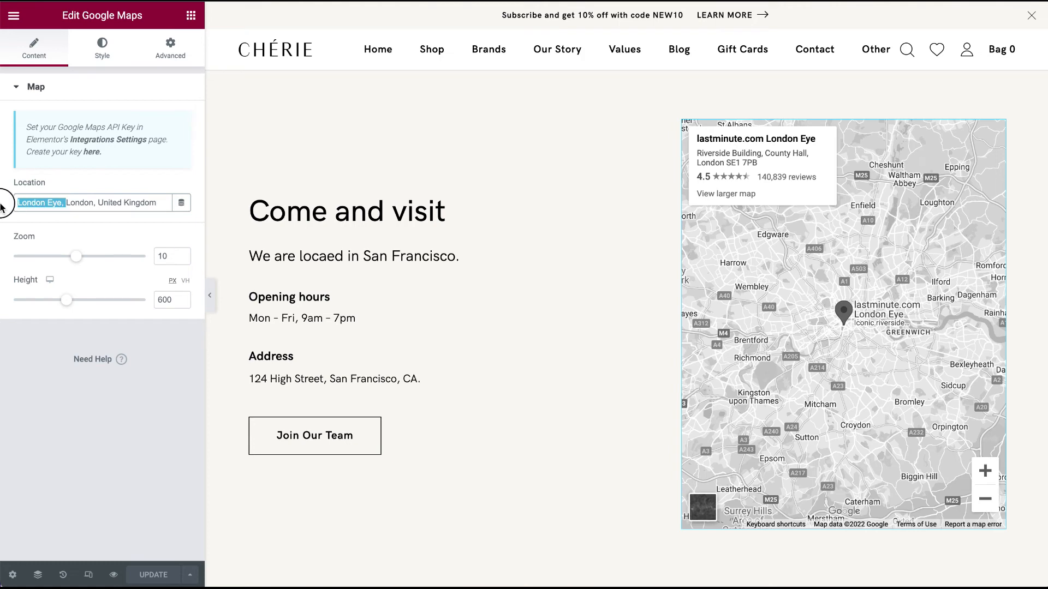
type("Westmi")
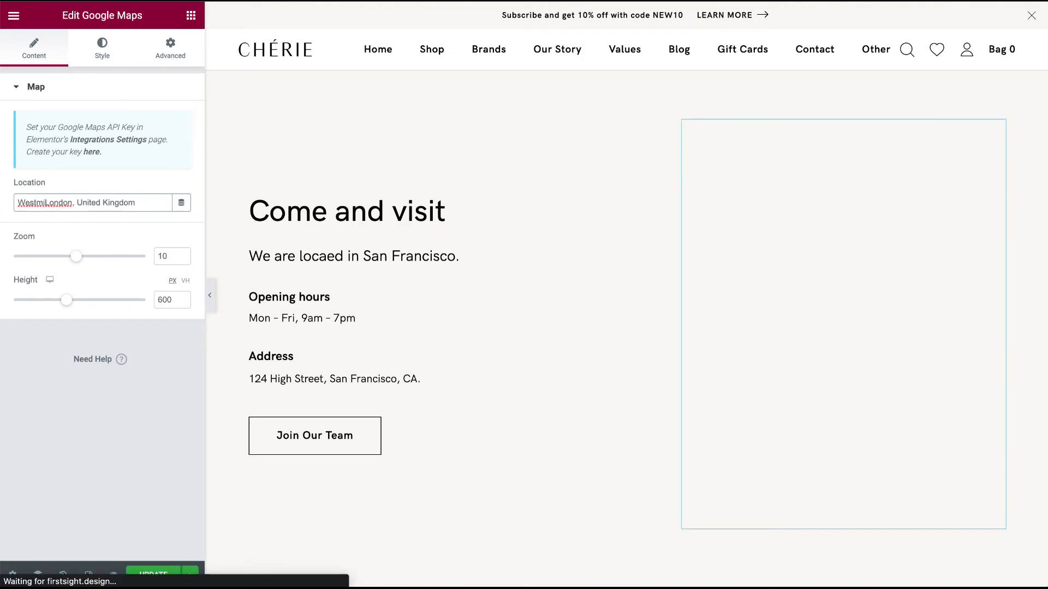
type("nster,")
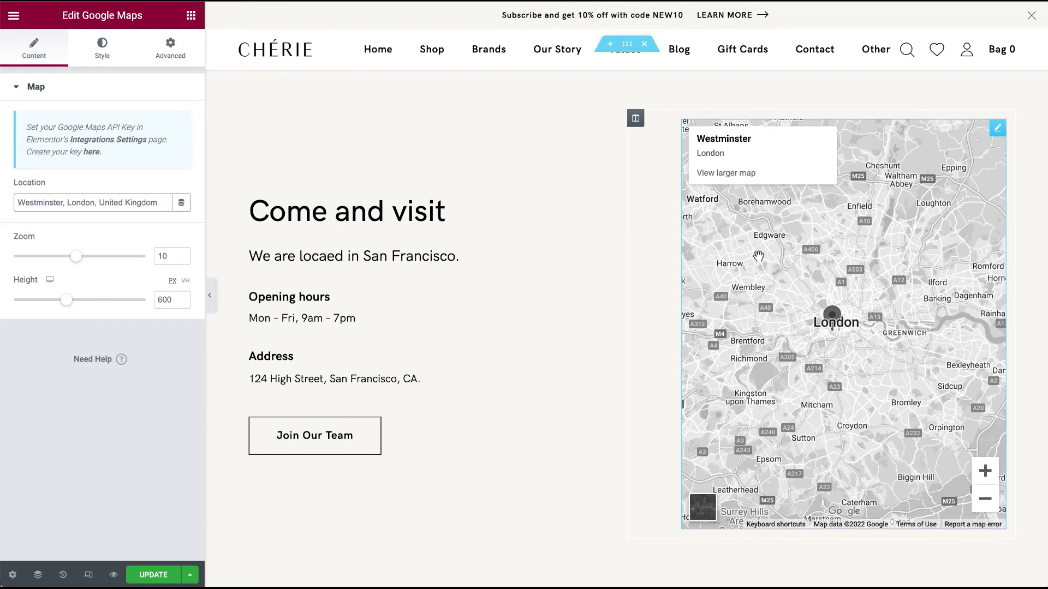
left_click(166, 203)
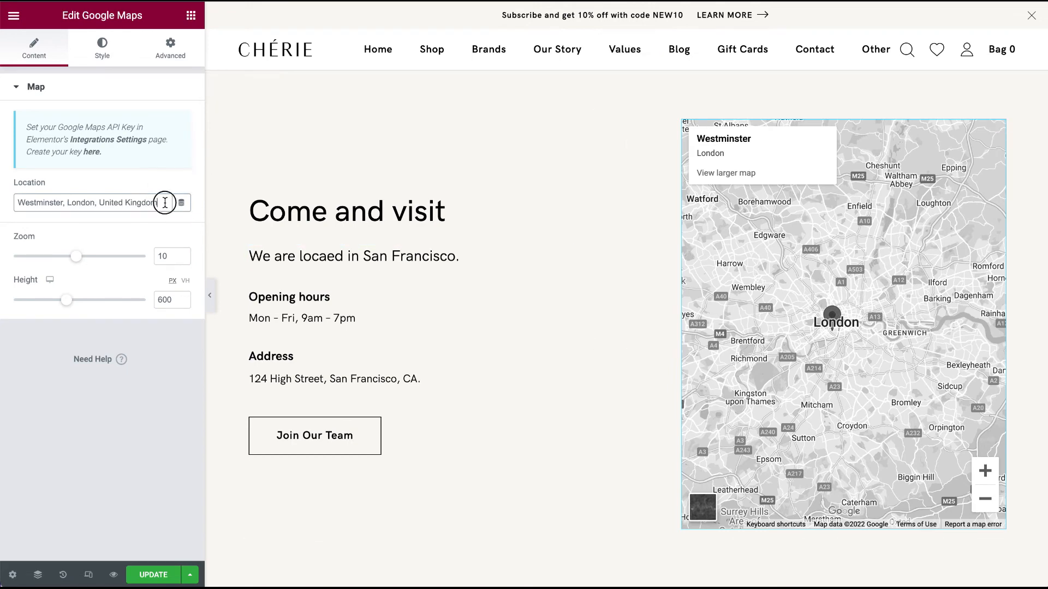
left_click_drag(166, 203, 1, 200)
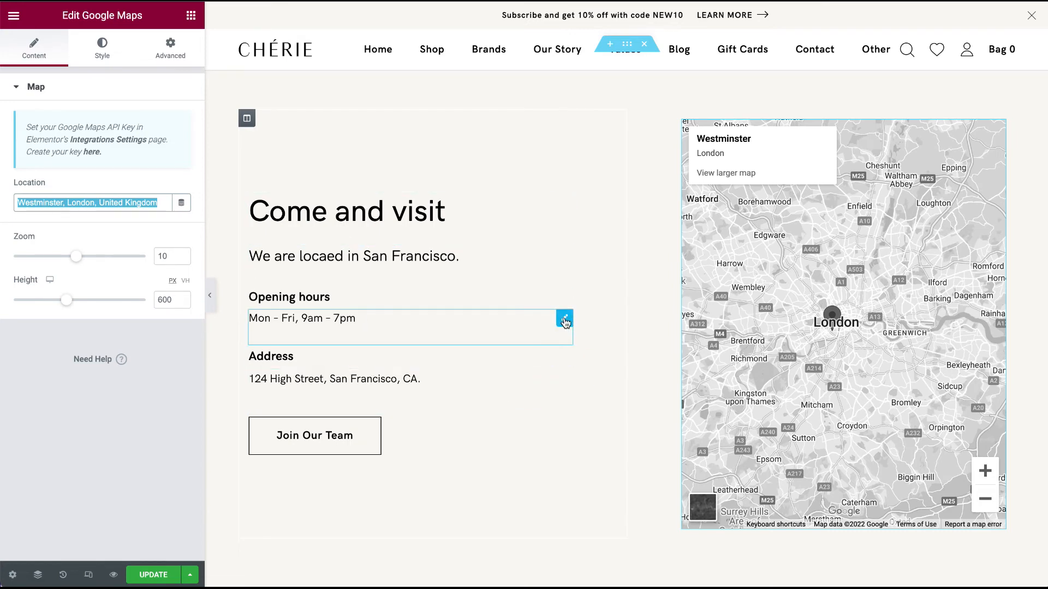
Open the opening hours text for editing and examine the settings of the Join Our Team button.
left_click(565, 318)
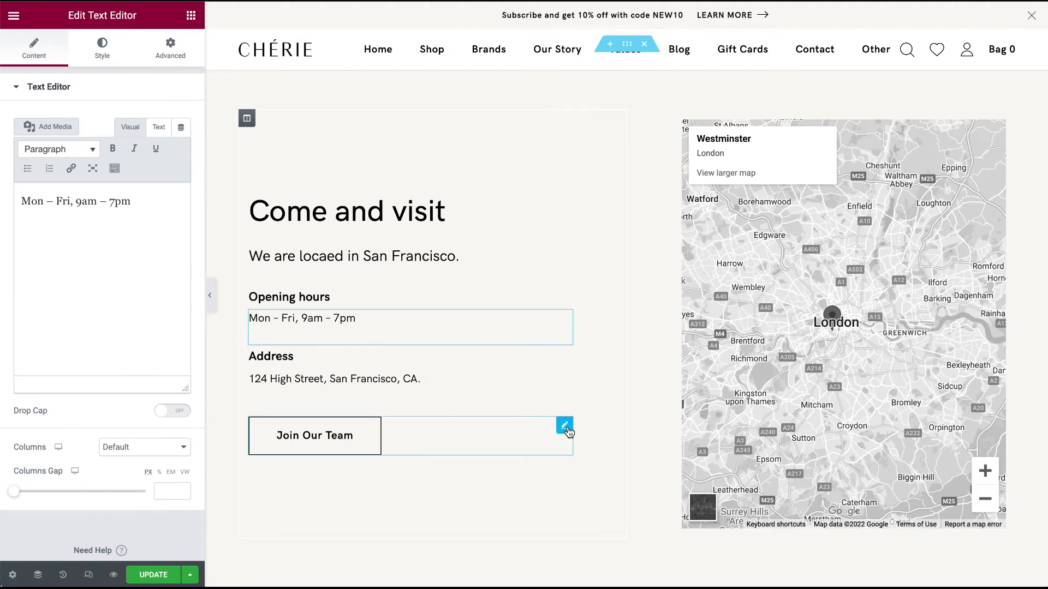
left_click(566, 428)
scroll(571, 496, "down", 1)
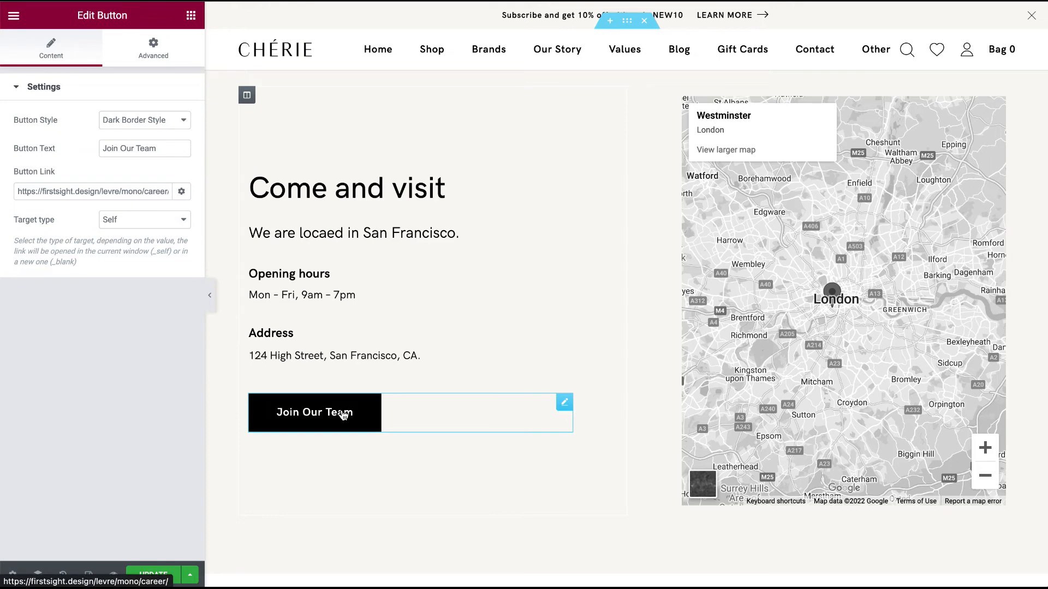
Open the Drop us a line form's settings and choose the second "Contact form 1" as its contact form.
scroll(363, 470, "down", 8)
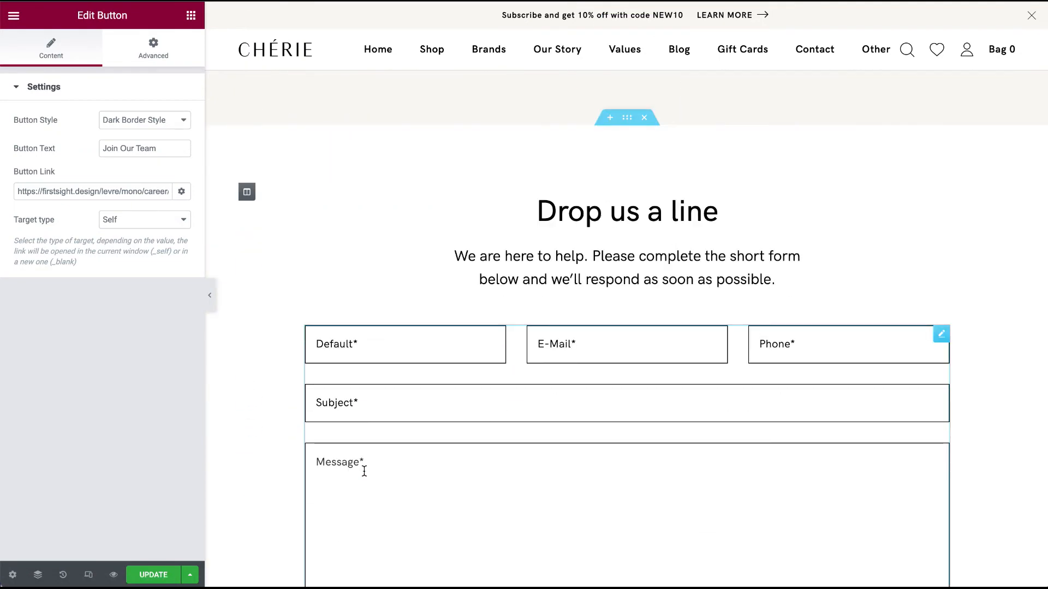
scroll(364, 471, "down", 2)
left_click(941, 209)
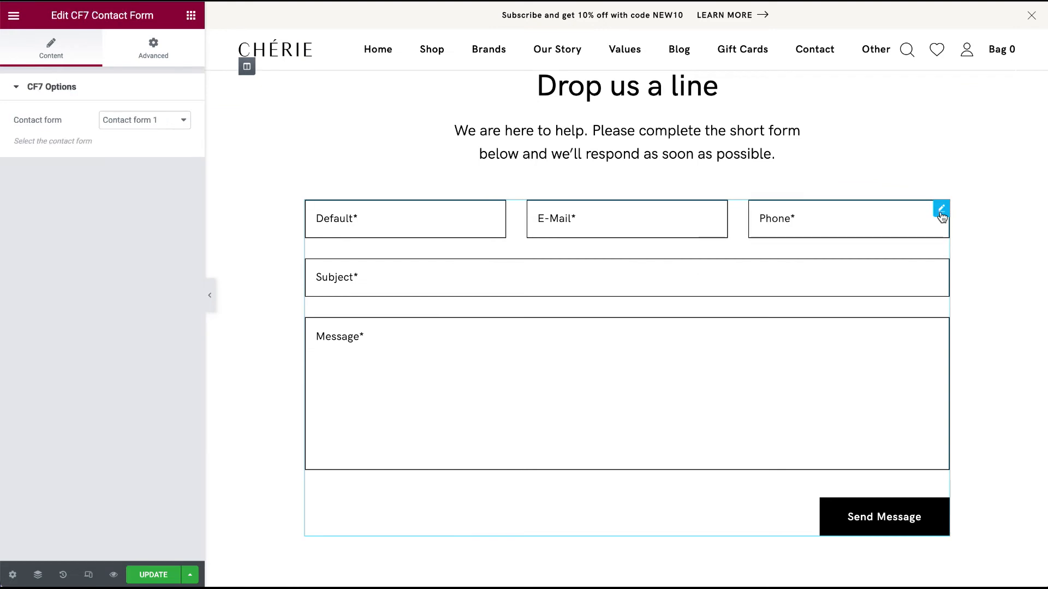
left_click(133, 124)
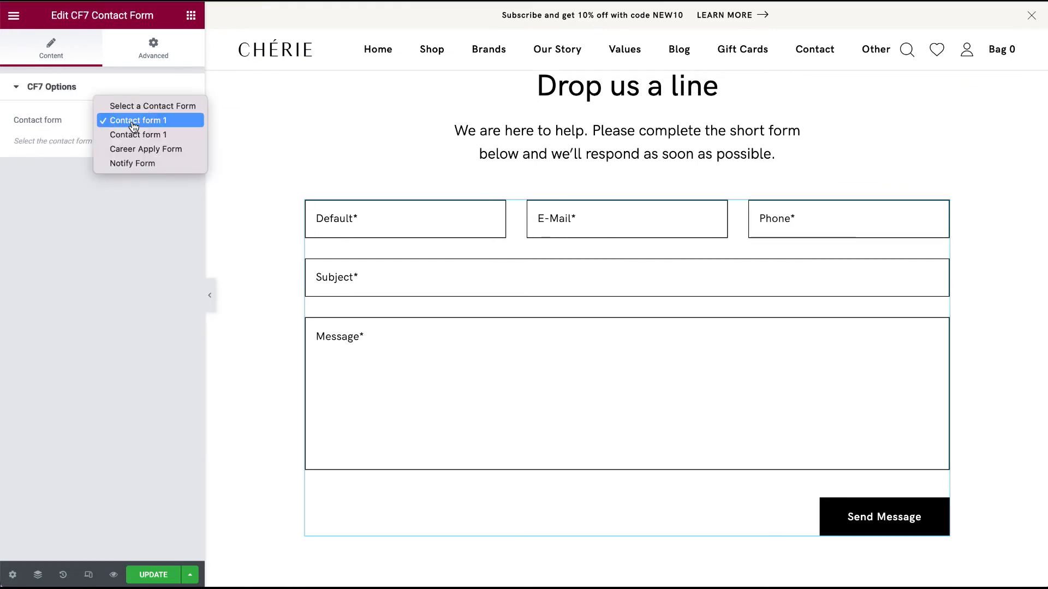
left_click(133, 278)
left_click(441, 265)
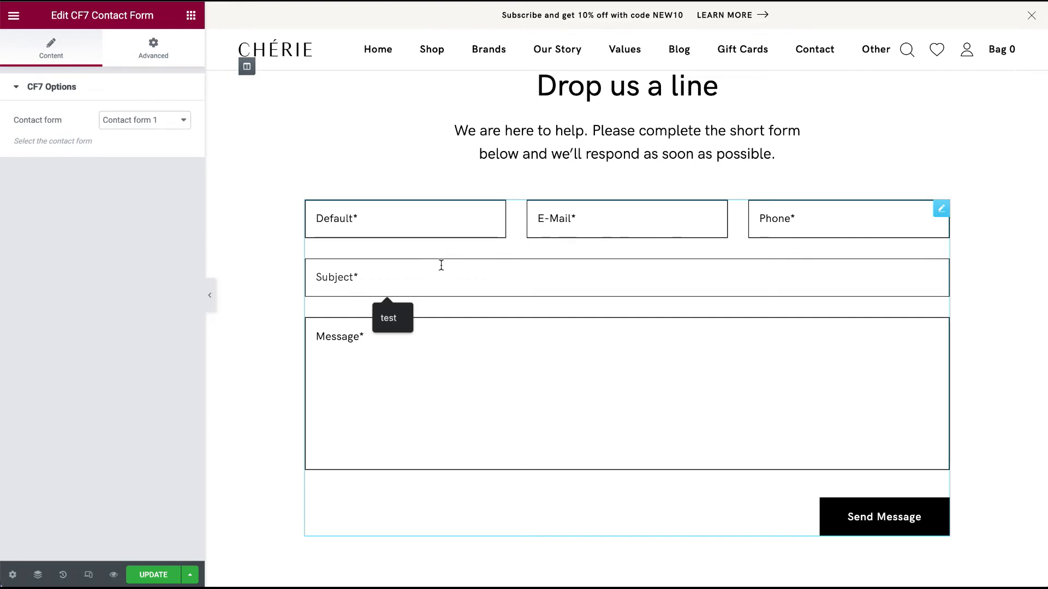
left_click(157, 127)
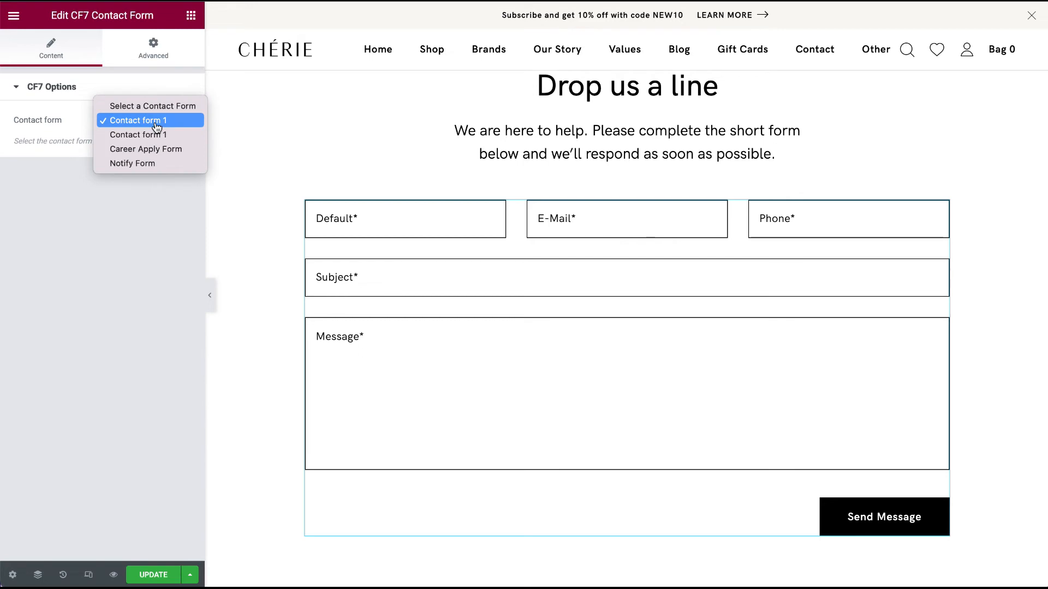
left_click(158, 134)
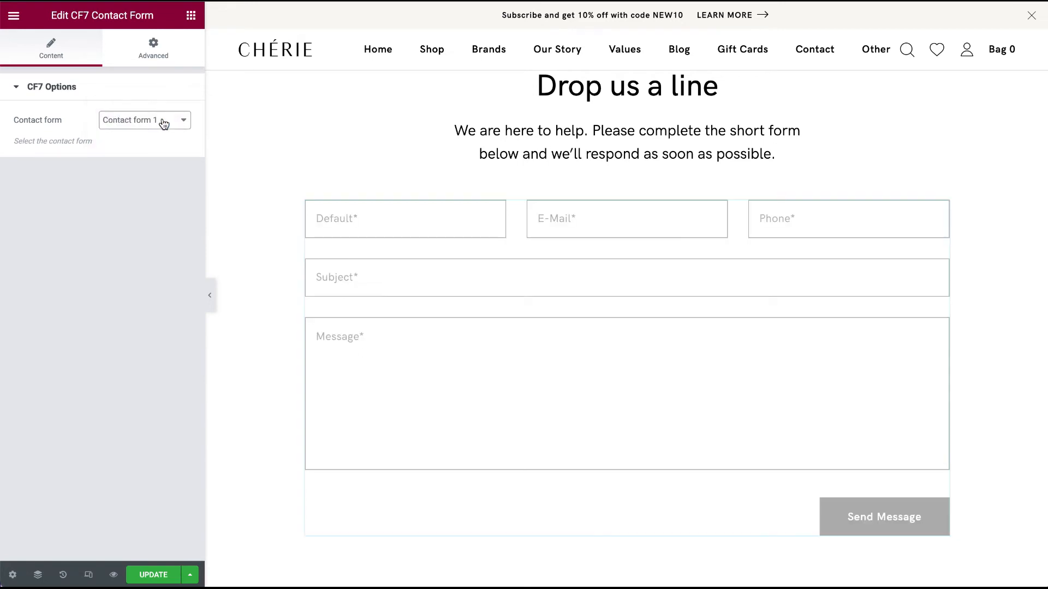
Try Notify Form as the Drop us a line contact form, and set it back to the first "Contact form 1".
left_click(163, 124)
left_click(164, 147)
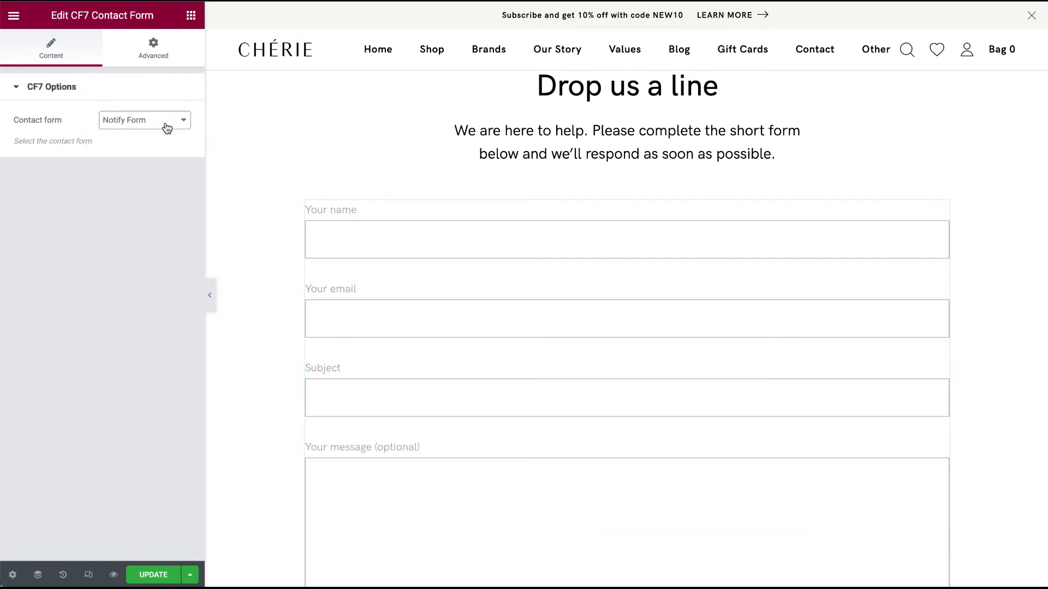
left_click(167, 128)
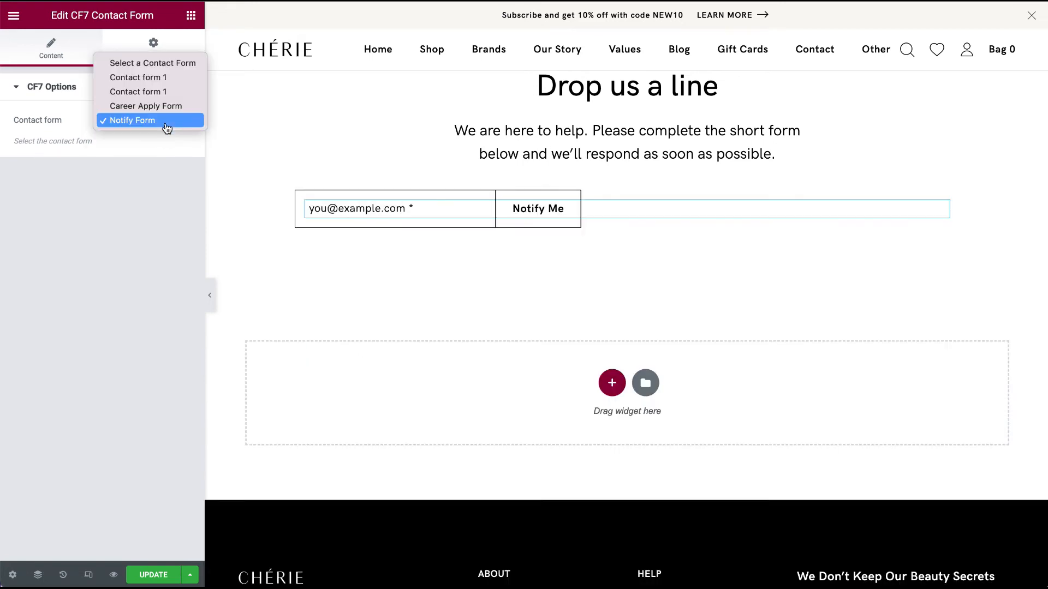
left_click(167, 77)
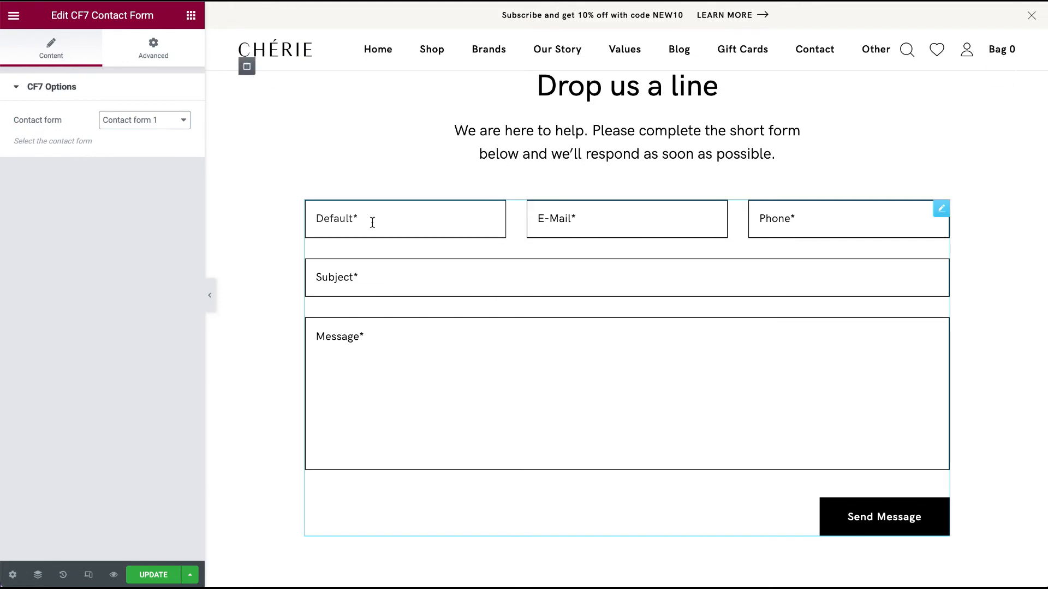
left_click(416, 275)
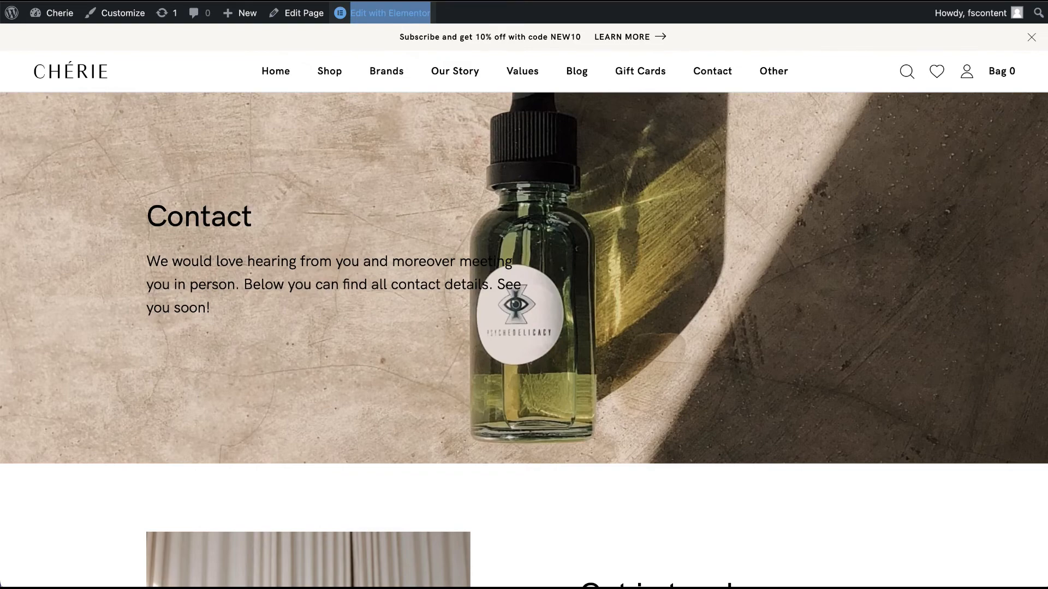
Open the "Contact form 1" with shortcode id 5 for editing from the site's dashboard and look over its form template.
left_click(56, 18)
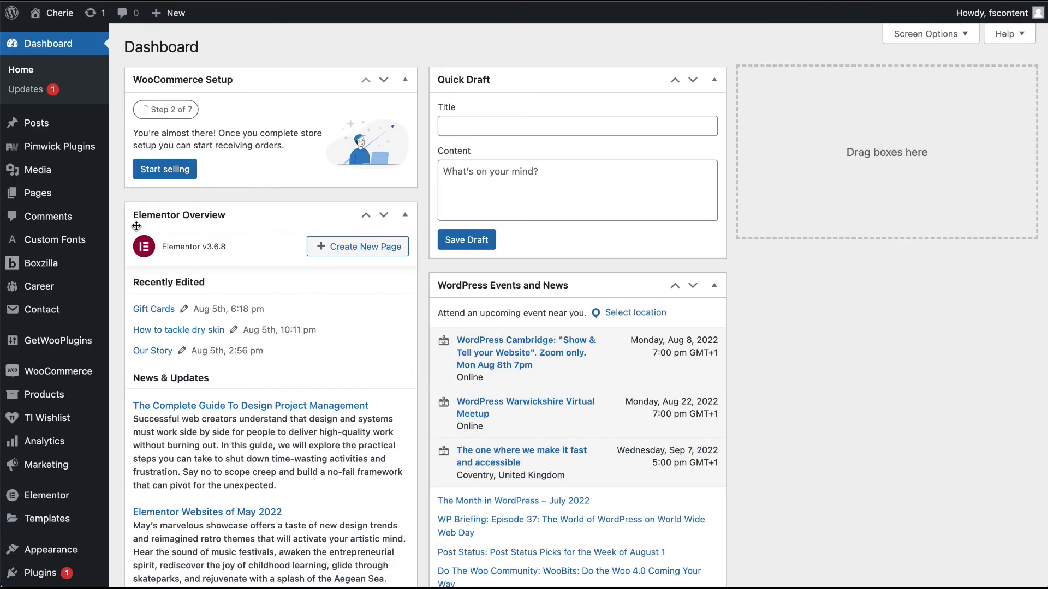
left_click(42, 309)
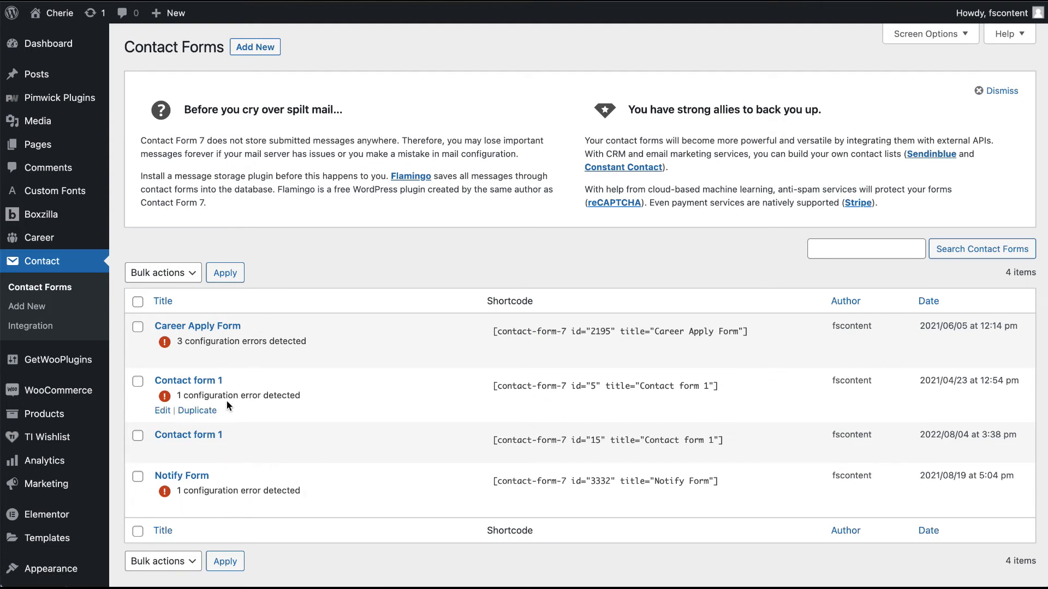
left_click(163, 412)
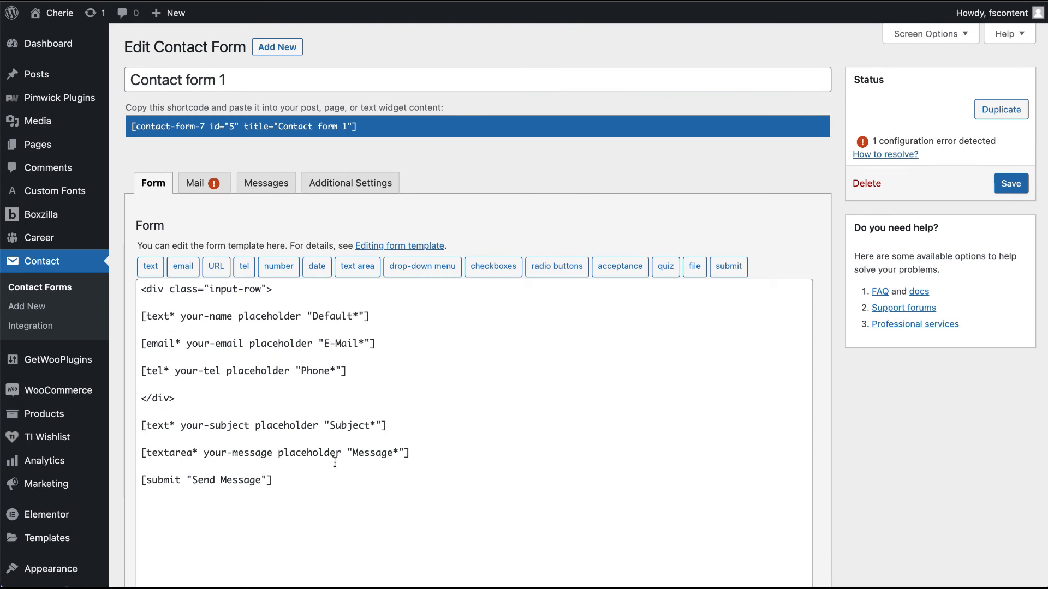
scroll(334, 480, "down", 2)
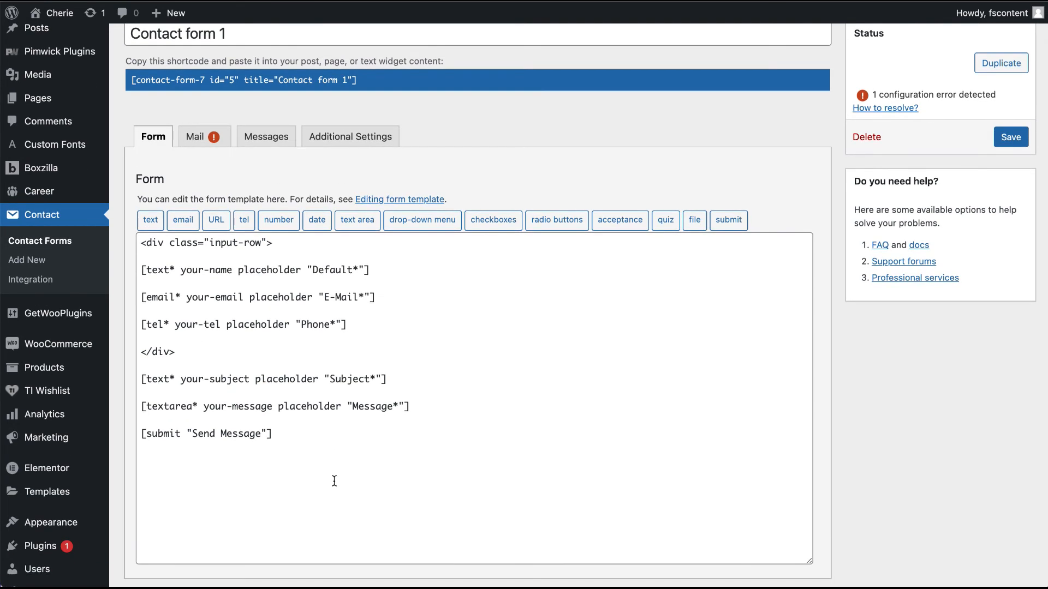
left_click_drag(280, 433, 116, 233)
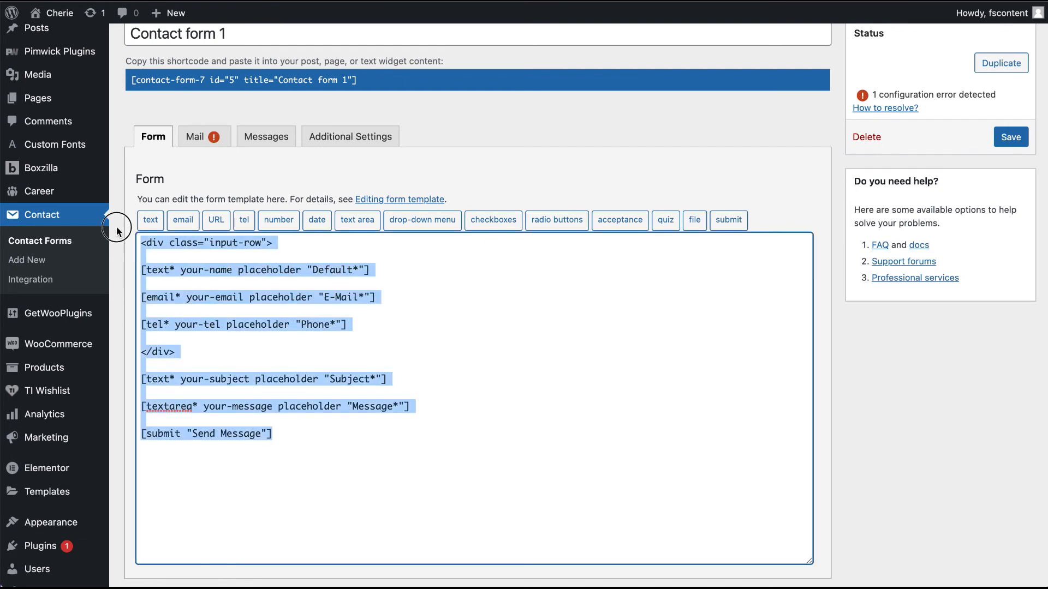
left_click(324, 446)
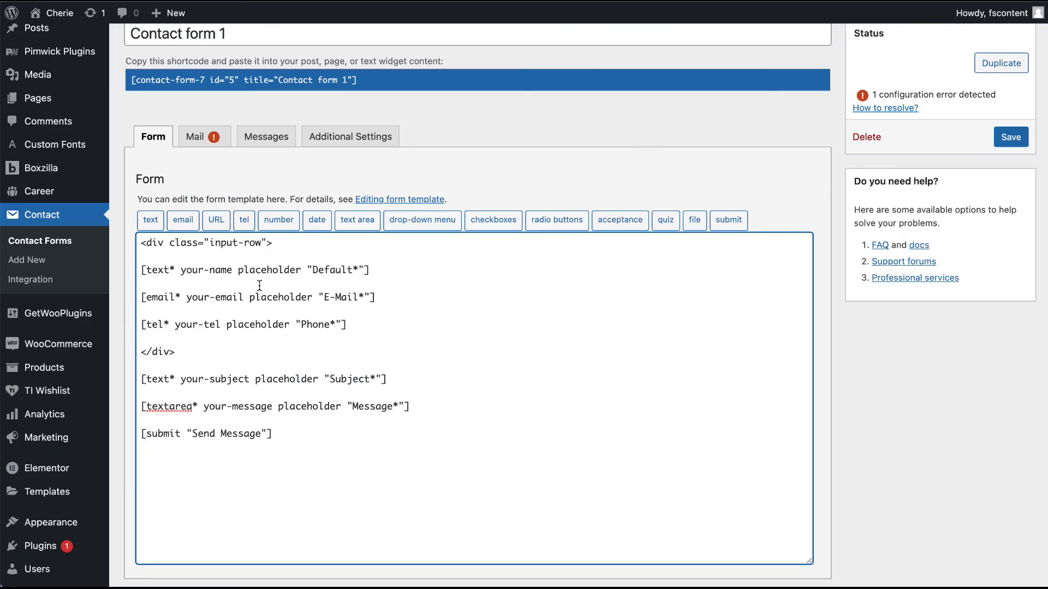
Set the name field's placeholder to "Name*" and the phone field's placeholder to "Phone", and save the contact form.
left_click_drag(313, 270, 359, 270)
type("Name")
left_click_drag(343, 270, 335, 269)
left_click(335, 325)
key("BackSpace")
left_click(1010, 137)
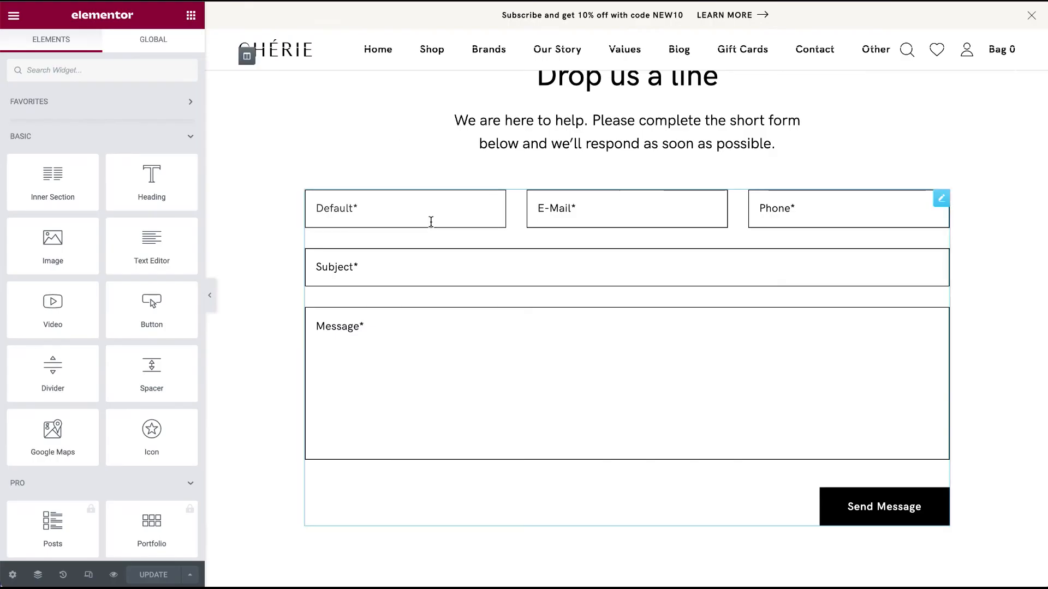
Reload the Contact page in Elementor and check the Drop us a line form's placeholders against the saved form template.
key("super+r")
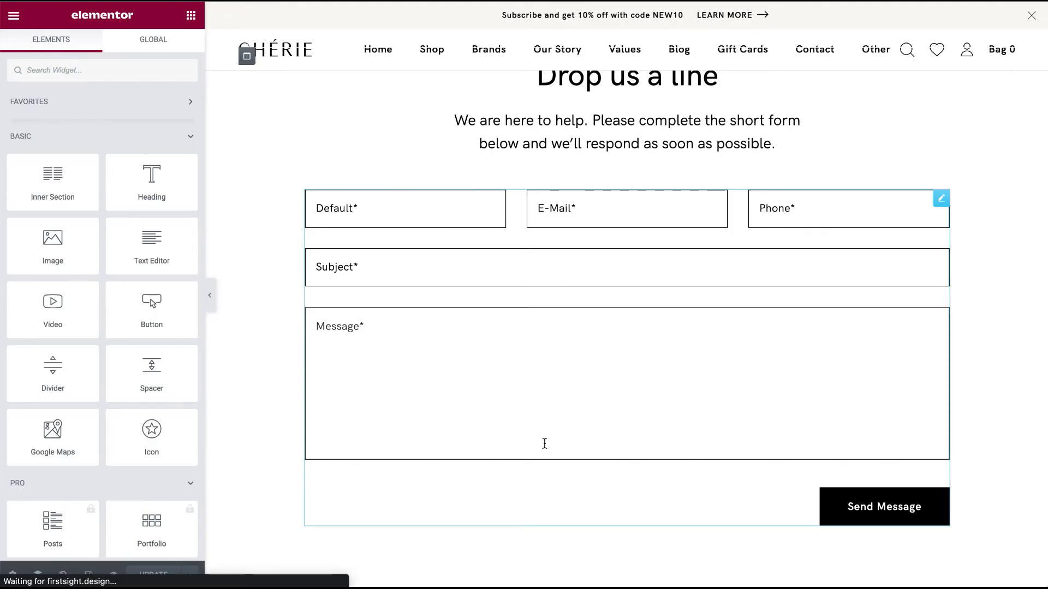
scroll(727, 438, "down", 1)
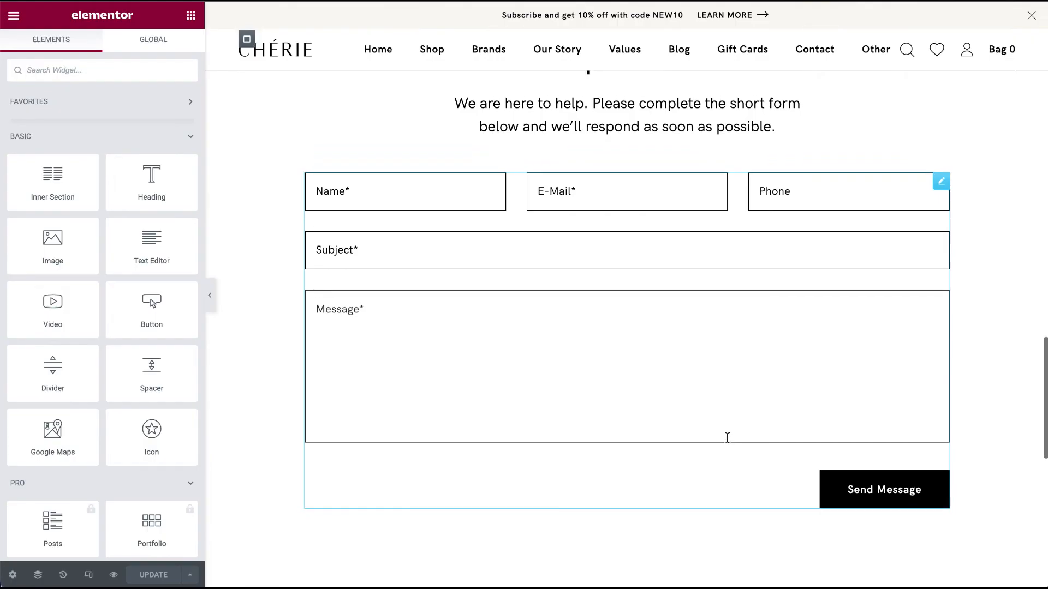
left_click(361, 191)
left_click(312, 140)
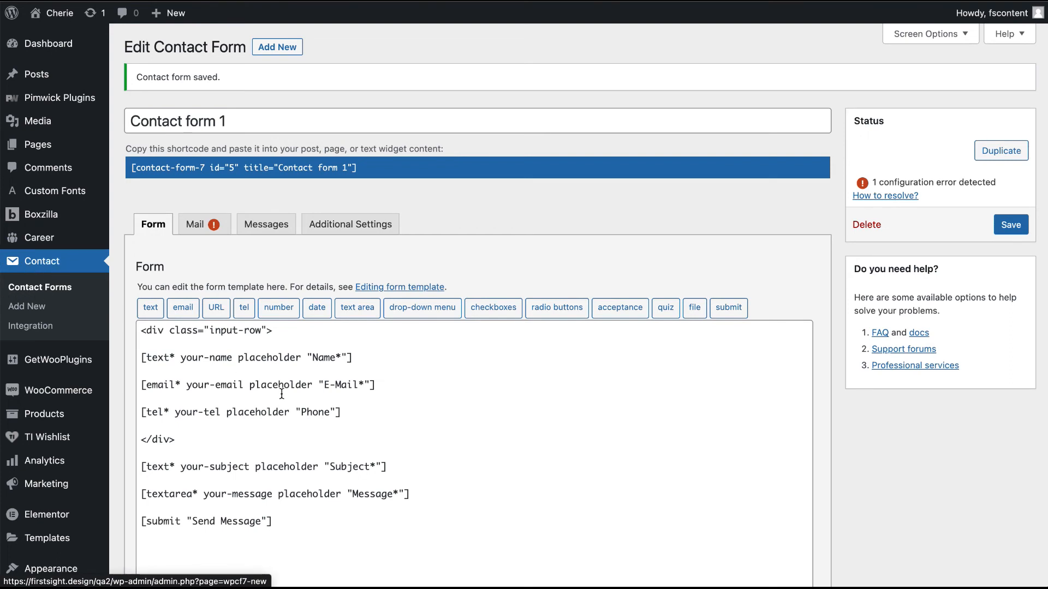
left_click(154, 226)
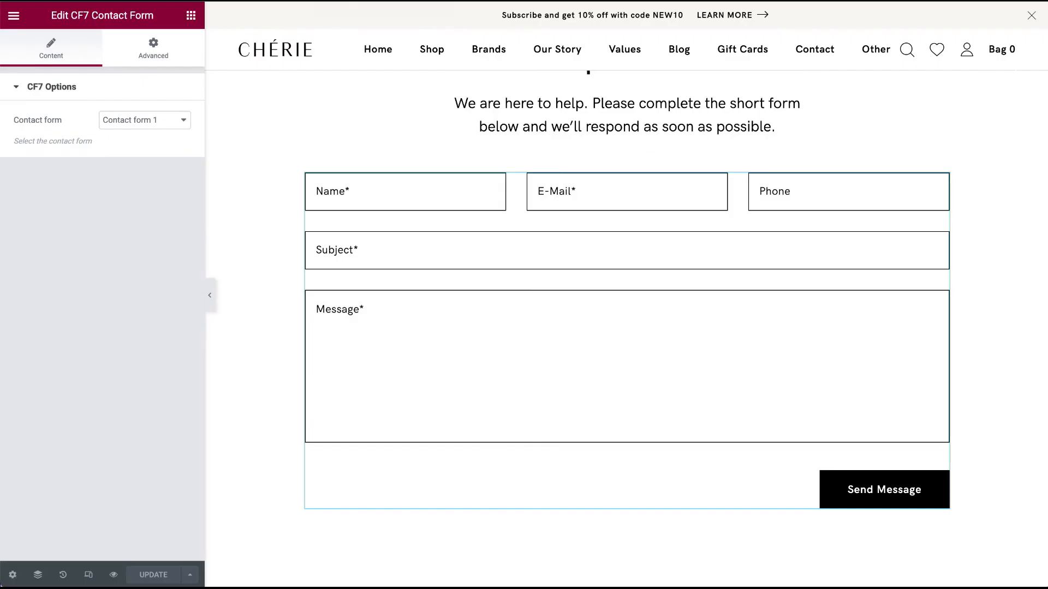
scroll(437, 202, "down", 7)
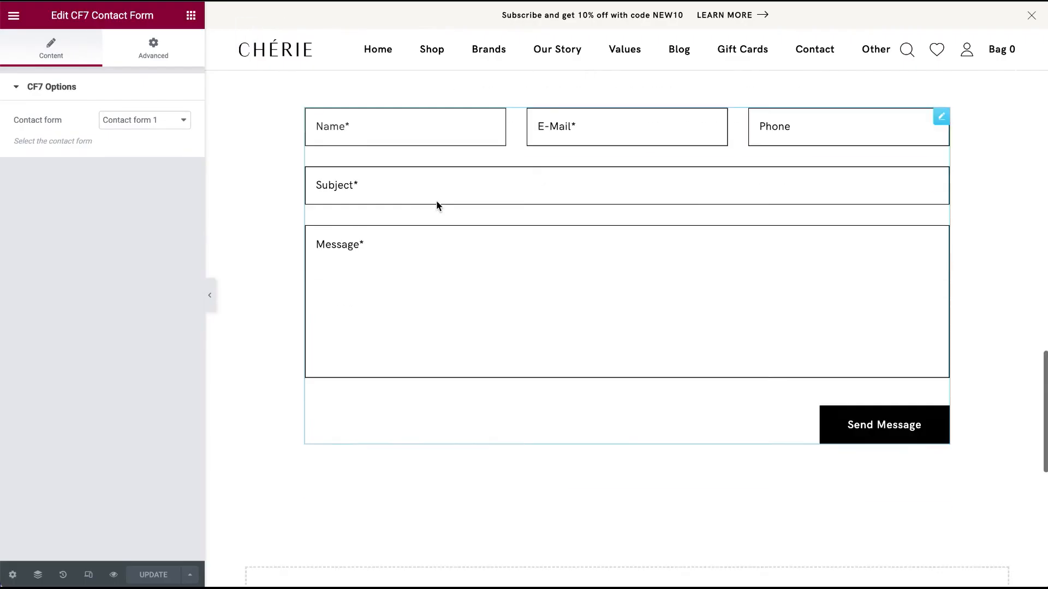
scroll(437, 202, "up", 8)
scroll(437, 202, "up", 15)
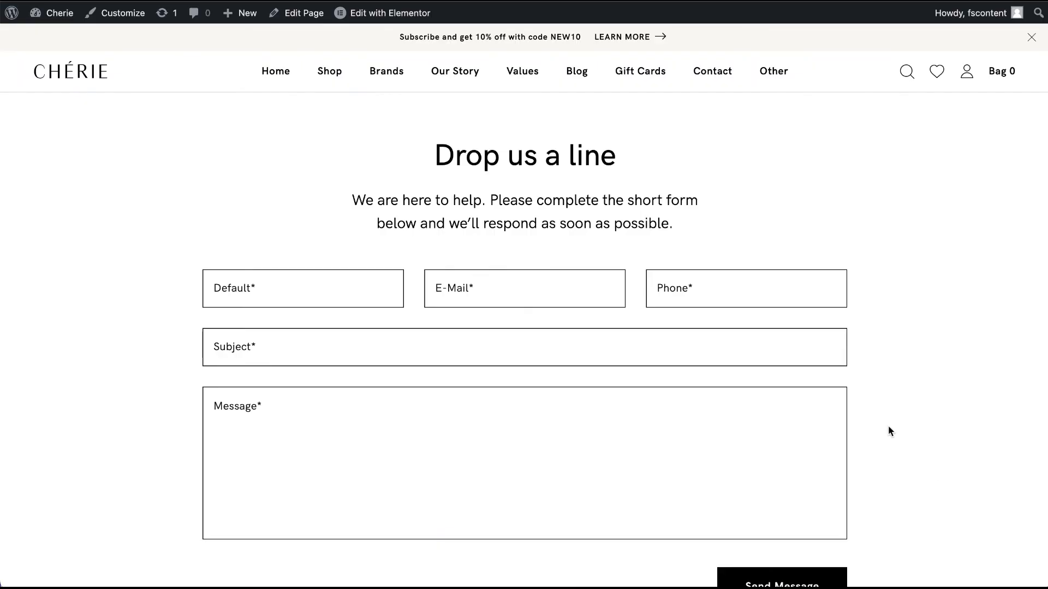
Open the site's Career page and look over its hero, Notes on culture, Position List and subscription sections.
mouse_move(778, 81)
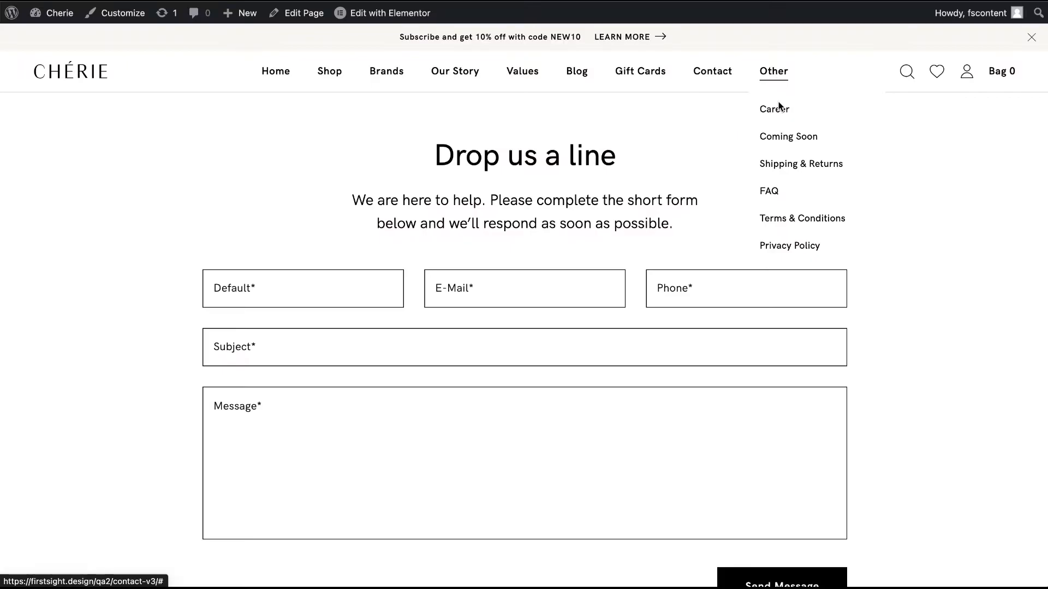
left_click(781, 113)
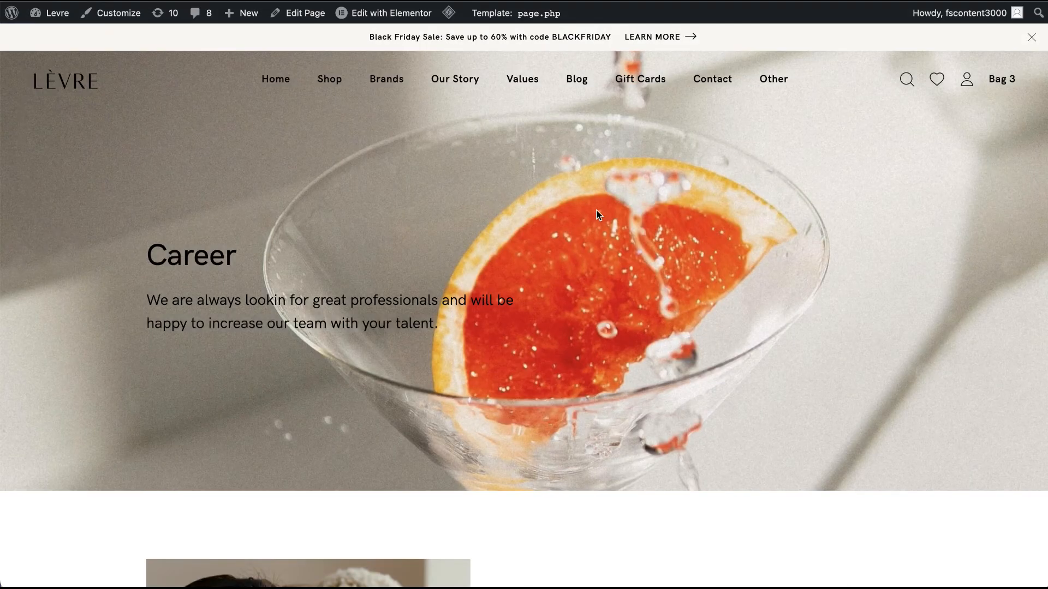
scroll(597, 214, "down", 3)
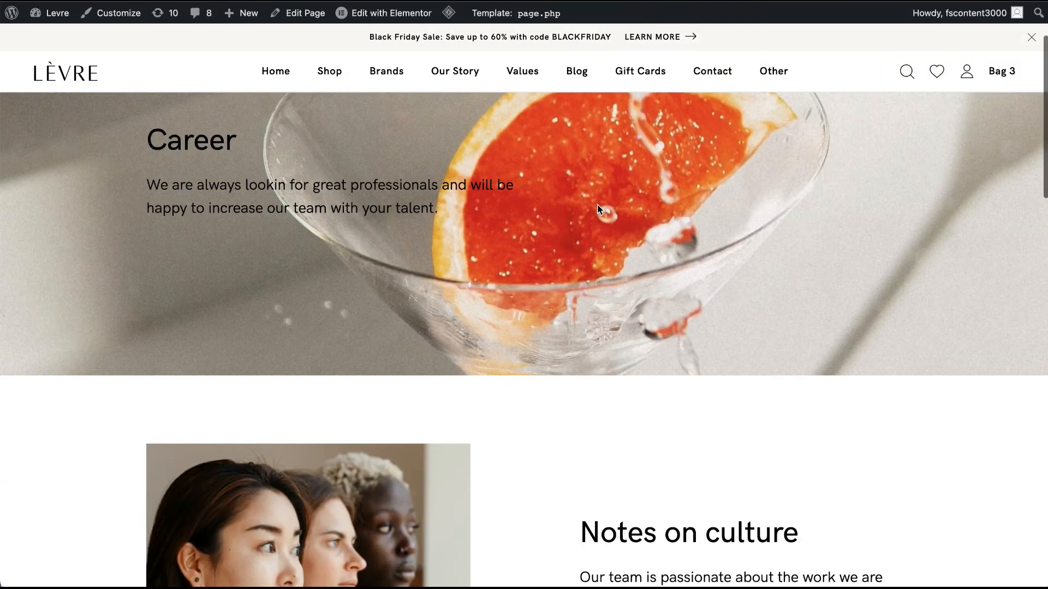
scroll(548, 361, "down", 10)
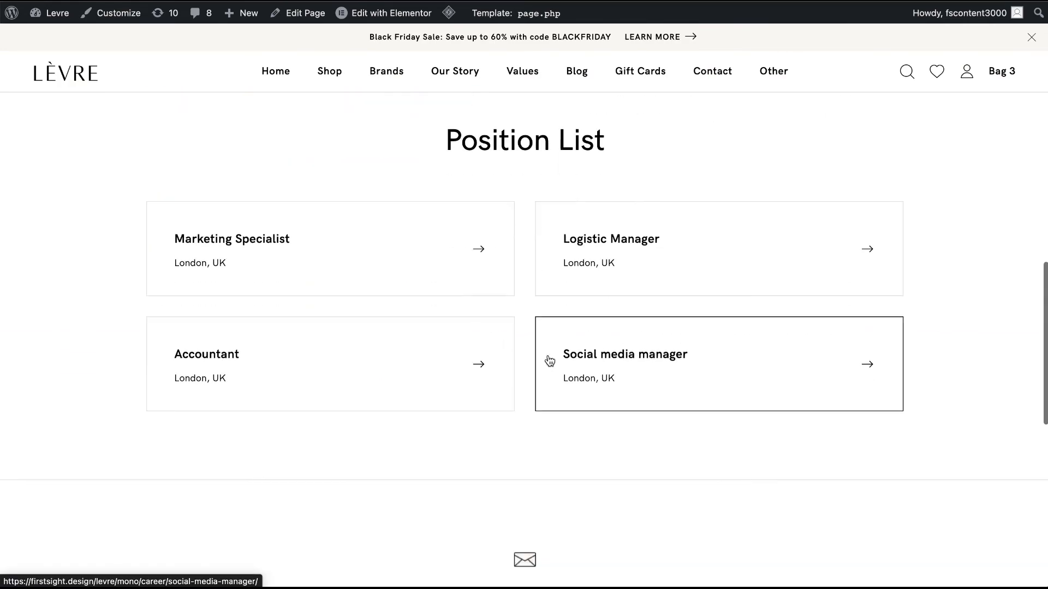
scroll(529, 445, "down", 7)
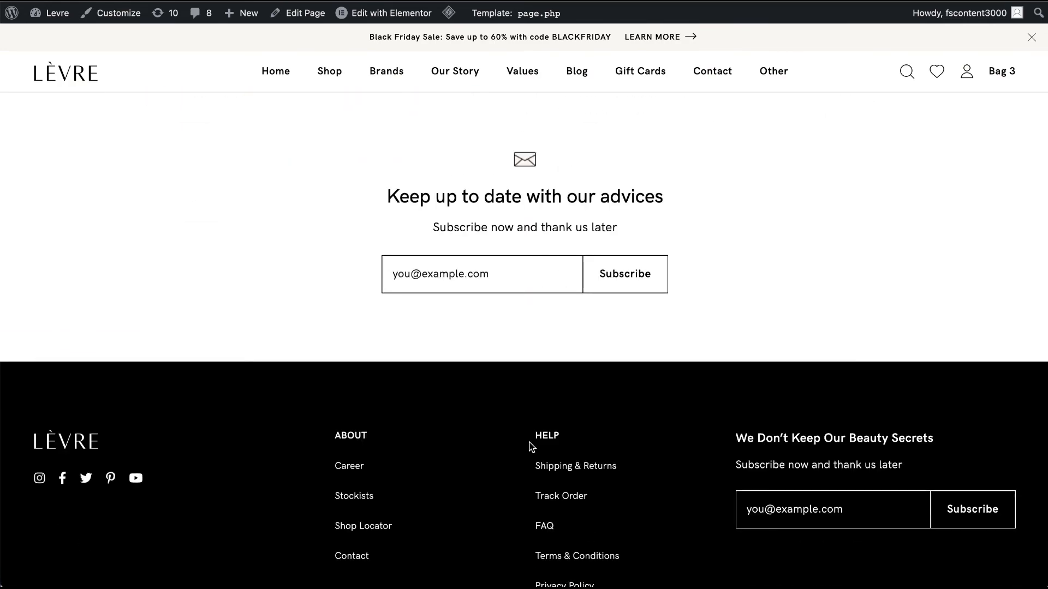
scroll(529, 445, "up", 20)
scroll(529, 442, "down", 10)
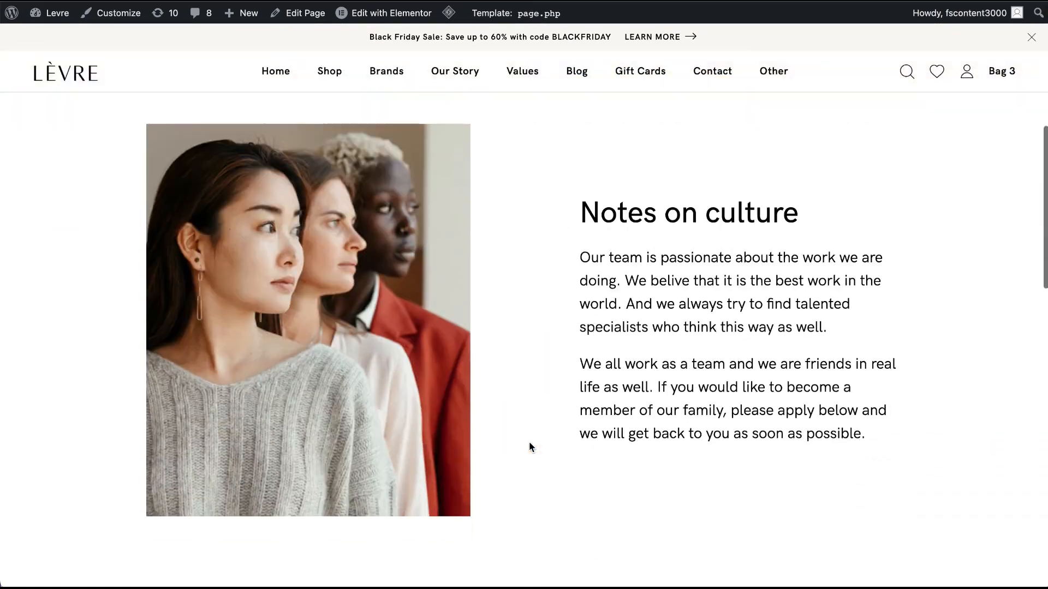
scroll(529, 441, "down", 2)
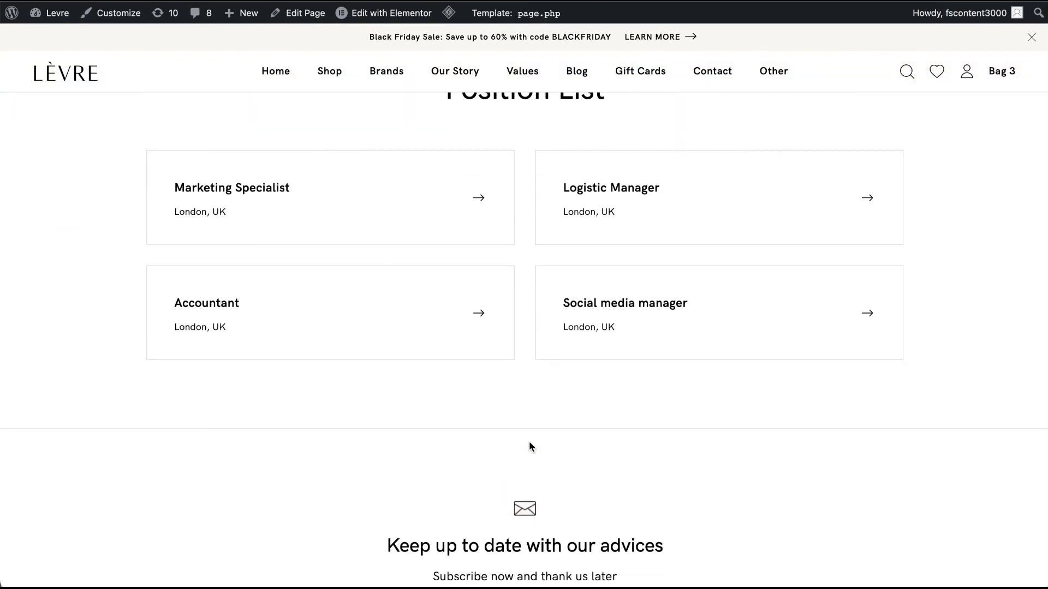
scroll(529, 441, "up", 15)
Open the Career page in Elementor and examine the settings of the hero background, the culture image and the Position List.
right_click(406, 18)
left_click(424, 27)
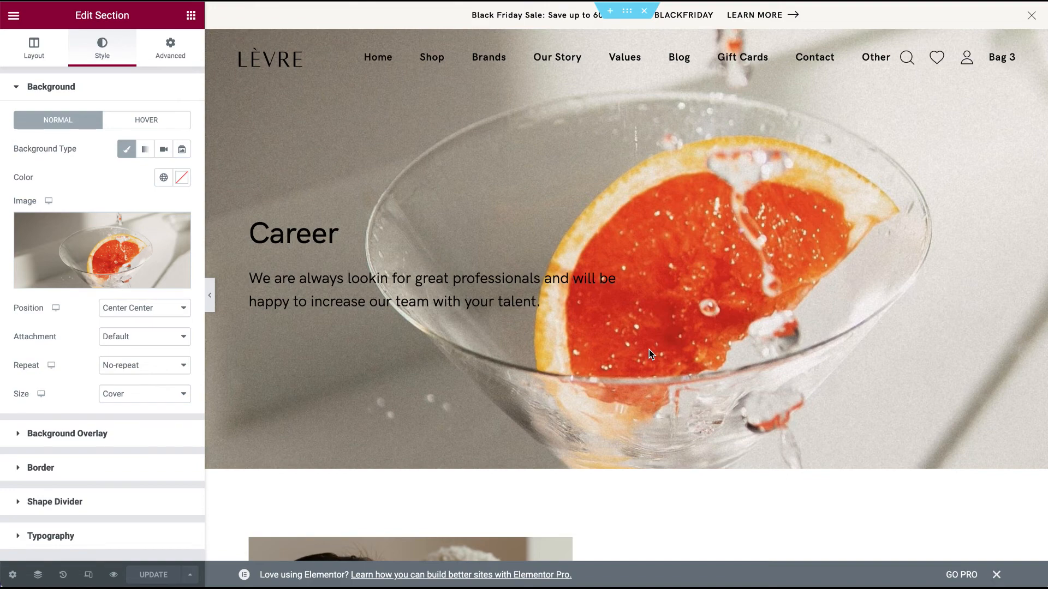
scroll(650, 349, "down", 8)
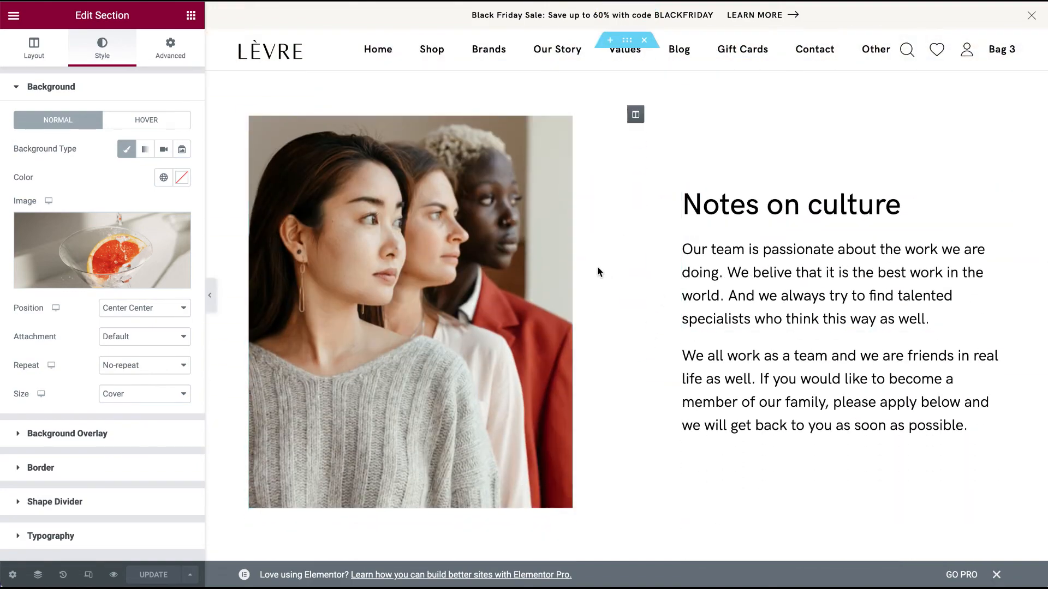
left_click(565, 126)
scroll(592, 433, "down", 7)
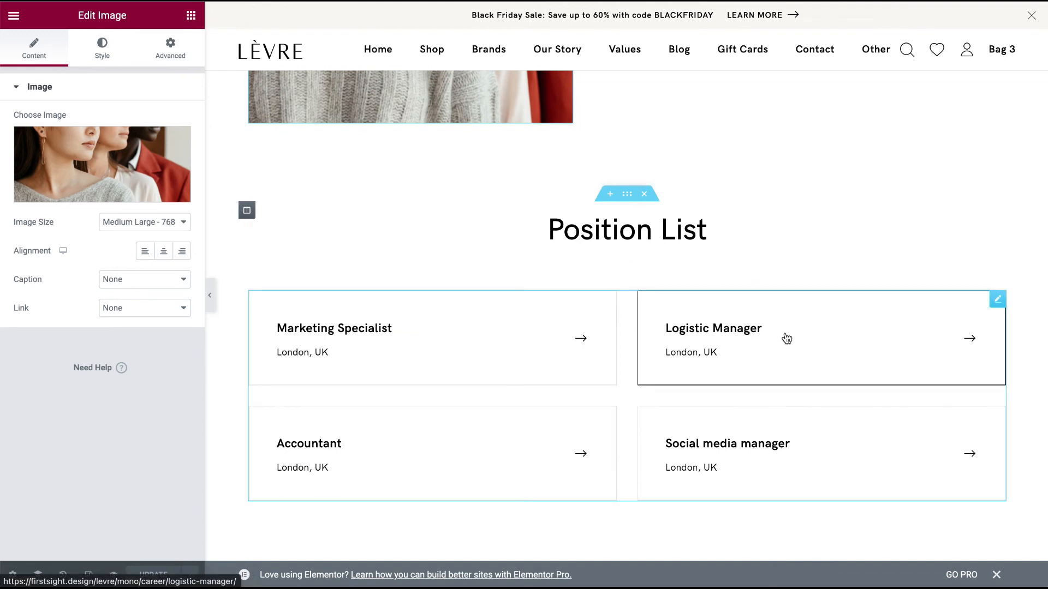
left_click(998, 299)
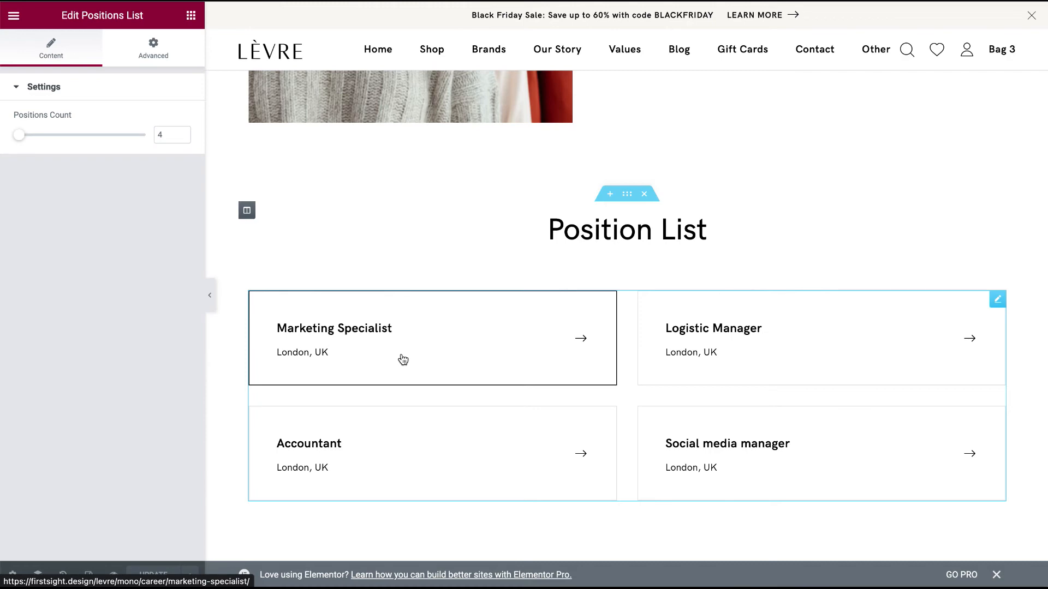
Open the Marketing Specialist career position for editing in a new tab from the dashboard and look over its description, options and featured image.
left_click(103, 1)
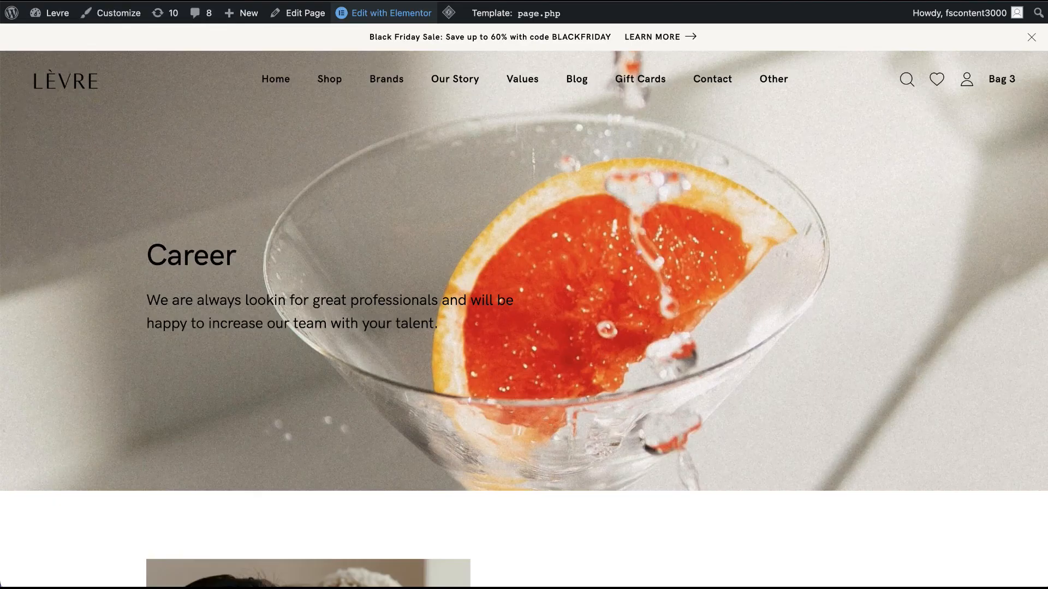
left_click(47, 12)
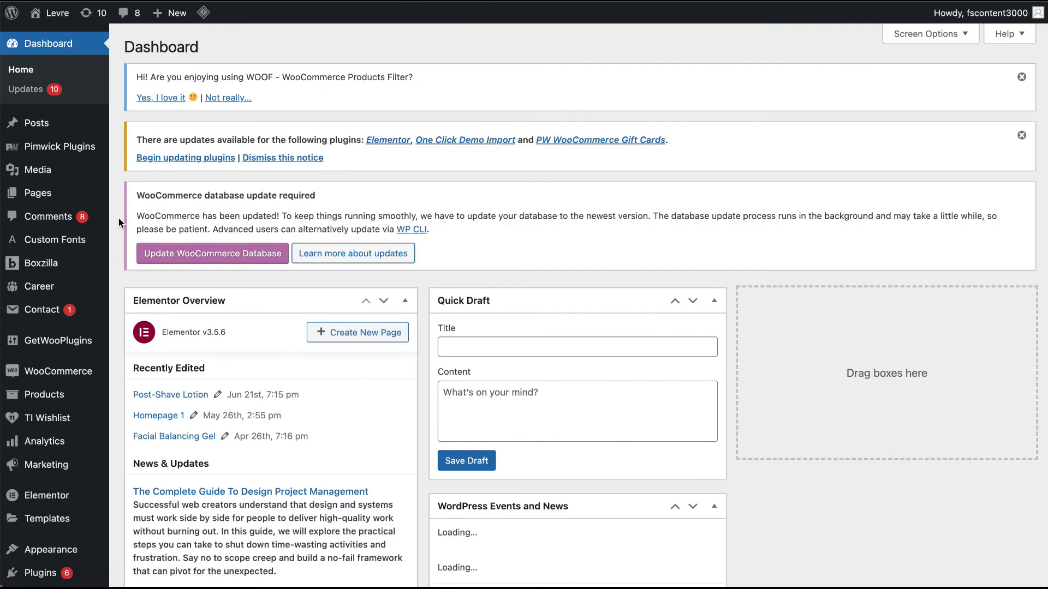
mouse_move(48, 292)
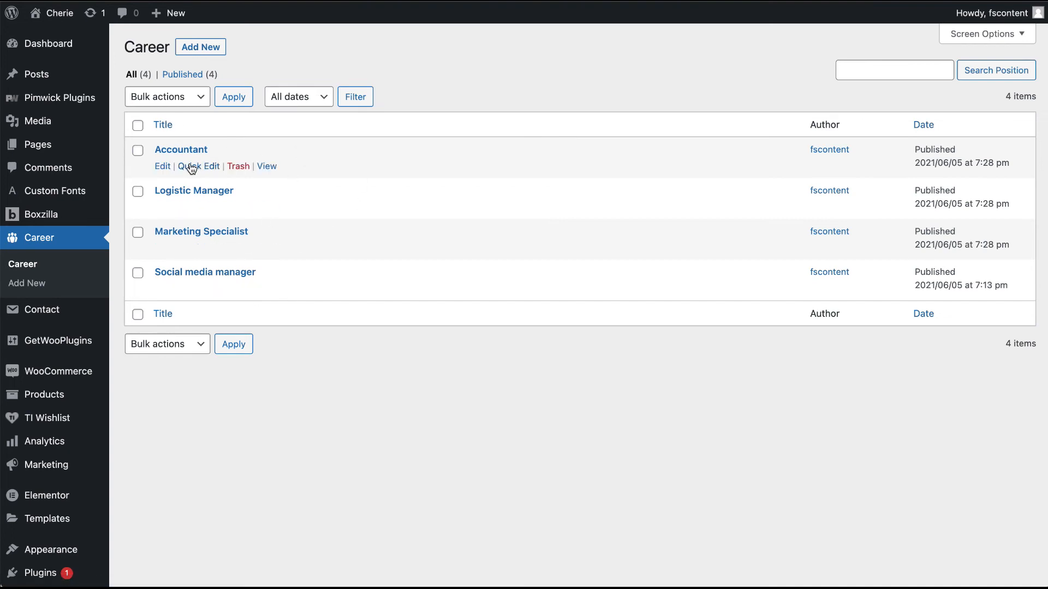
left_click(164, 249)
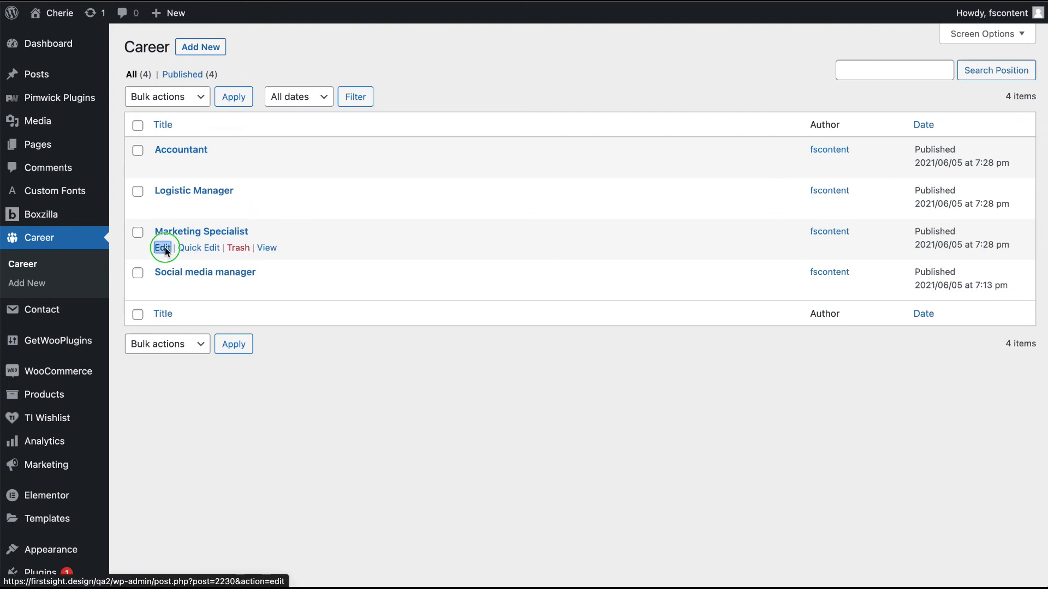
right_click(165, 249)
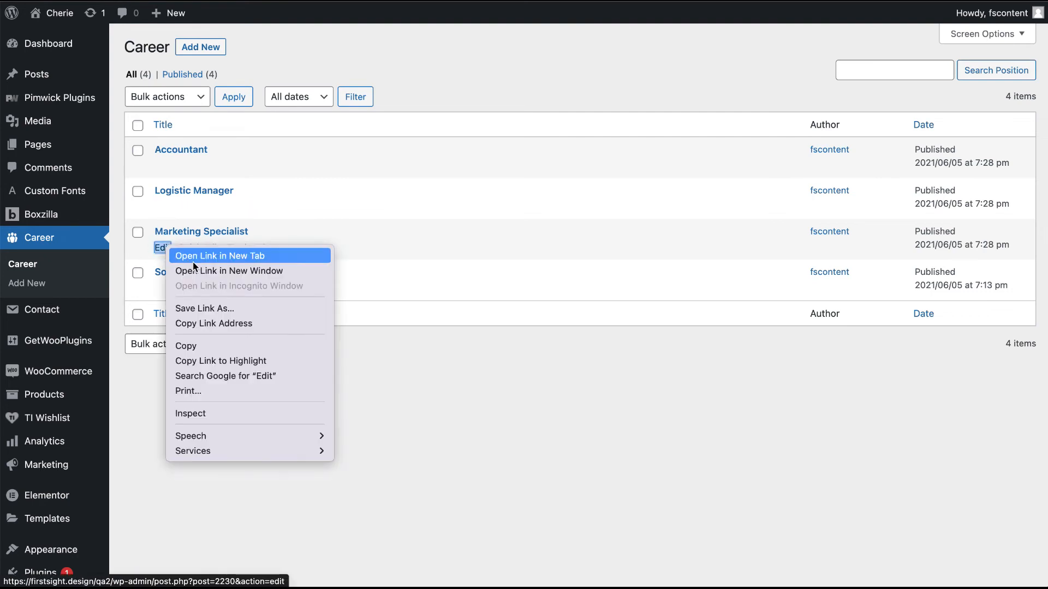
left_click(213, 259)
key("ctrl+Tab")
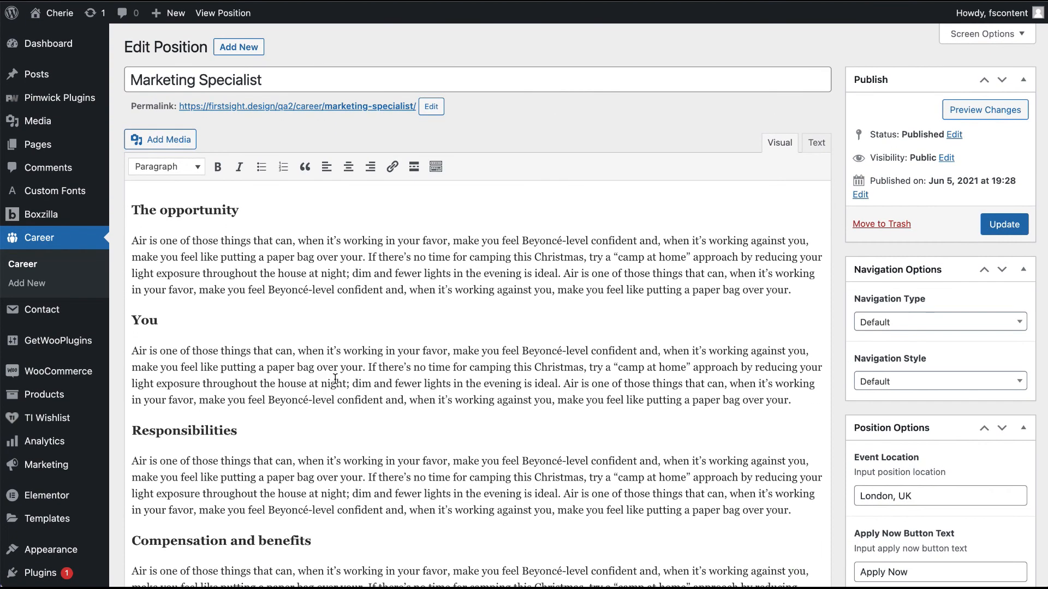
scroll(335, 378, "down", 10)
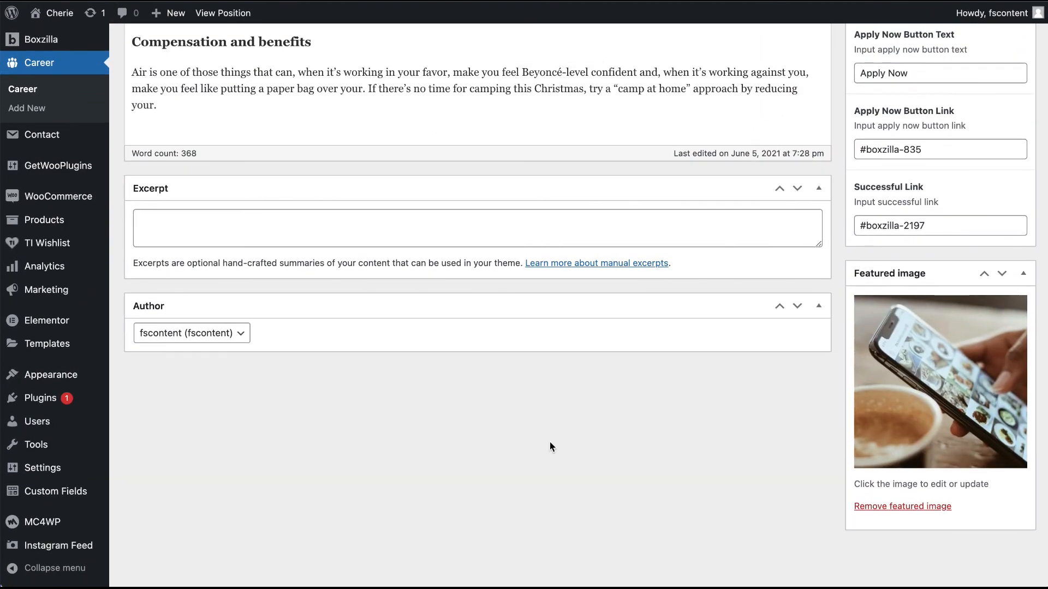
Review the Marketing Specialist position's description, from The opportunity to Compensation and benefits.
scroll(533, 438, "up", 10)
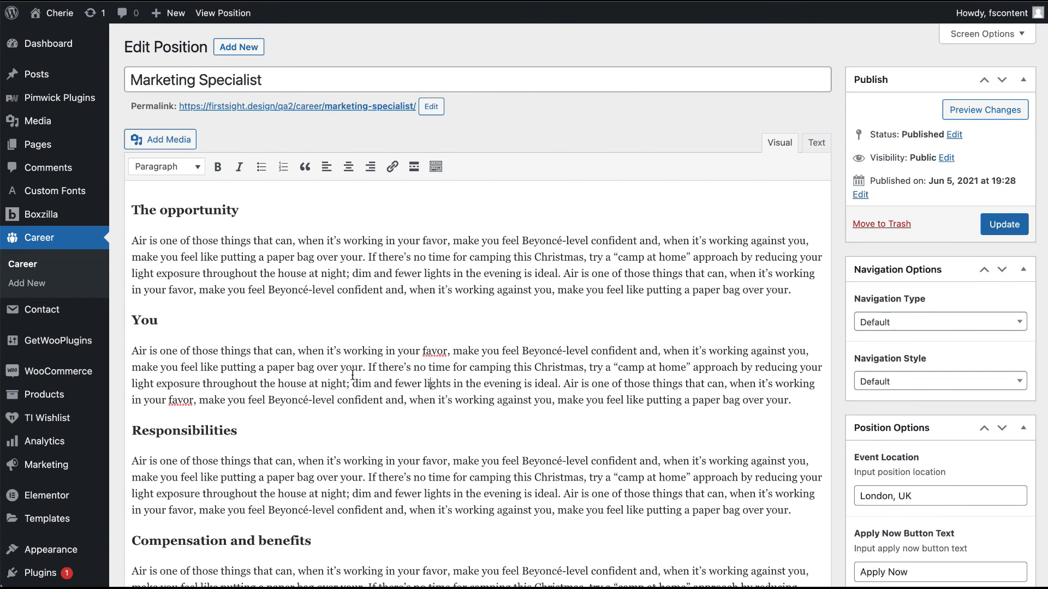
left_click(257, 258)
scroll(201, 358, "down", 1)
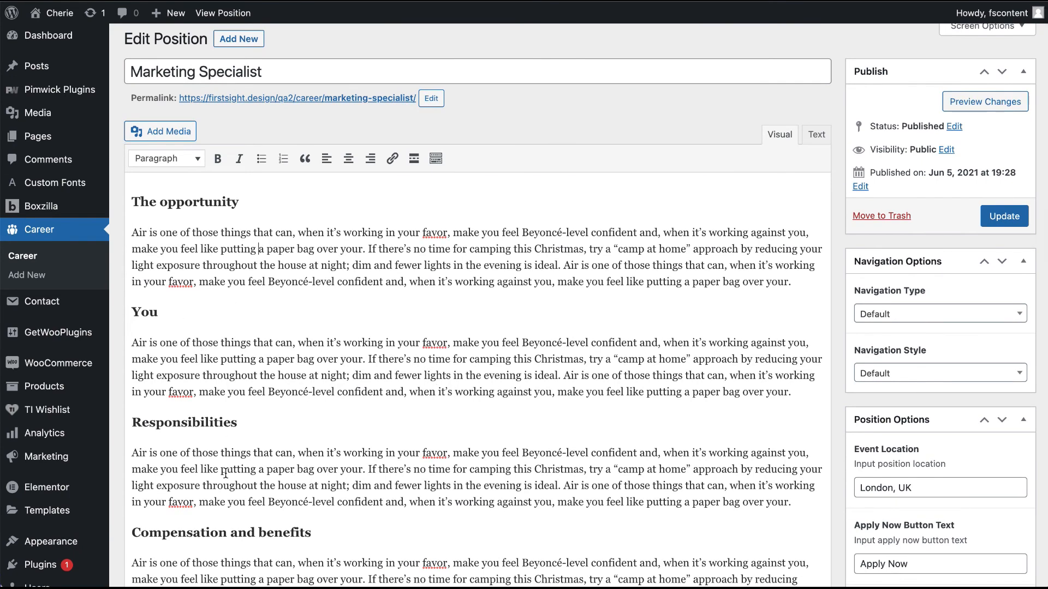
scroll(226, 474, "down", 8)
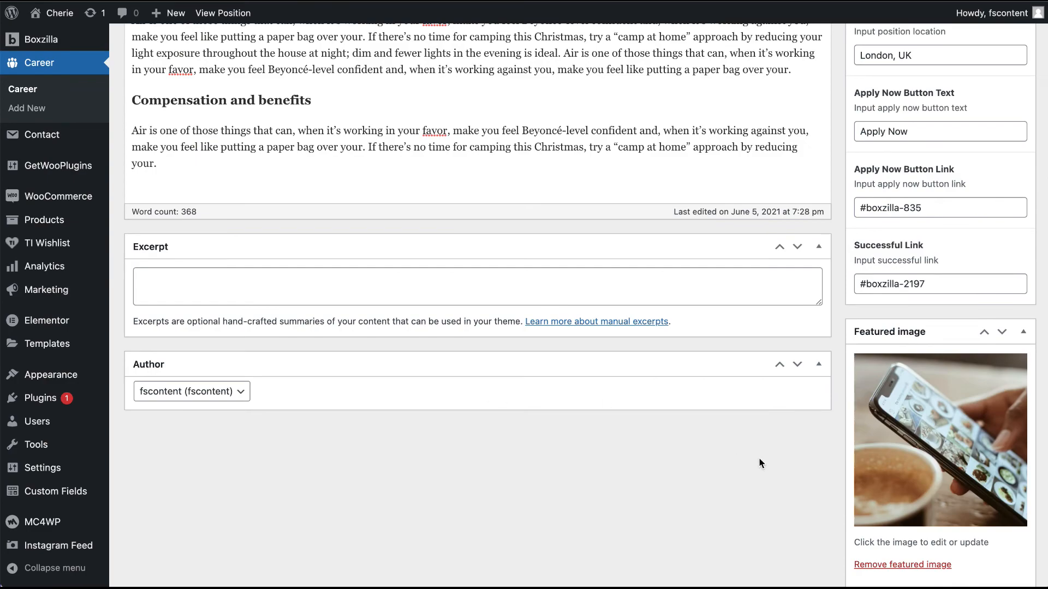
scroll(939, 355, "up", 8)
scroll(939, 356, "down", 1)
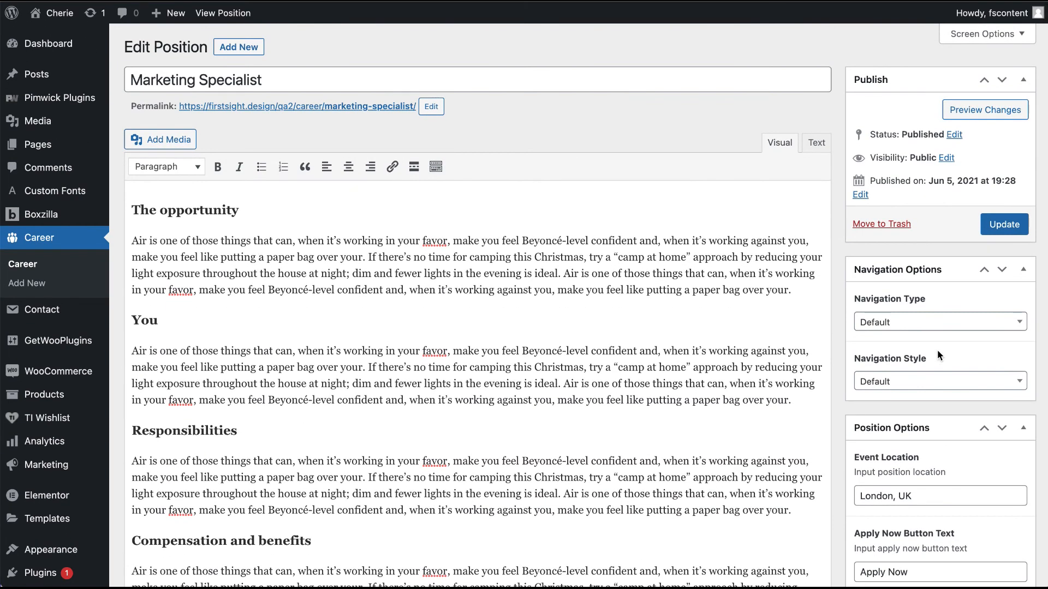
Examine the Event Location and Apply Now Button Text values in the position's options.
scroll(939, 356, "down", 2)
left_click(933, 387)
left_click_drag(861, 388, 947, 388)
scroll(947, 387, "down", 3)
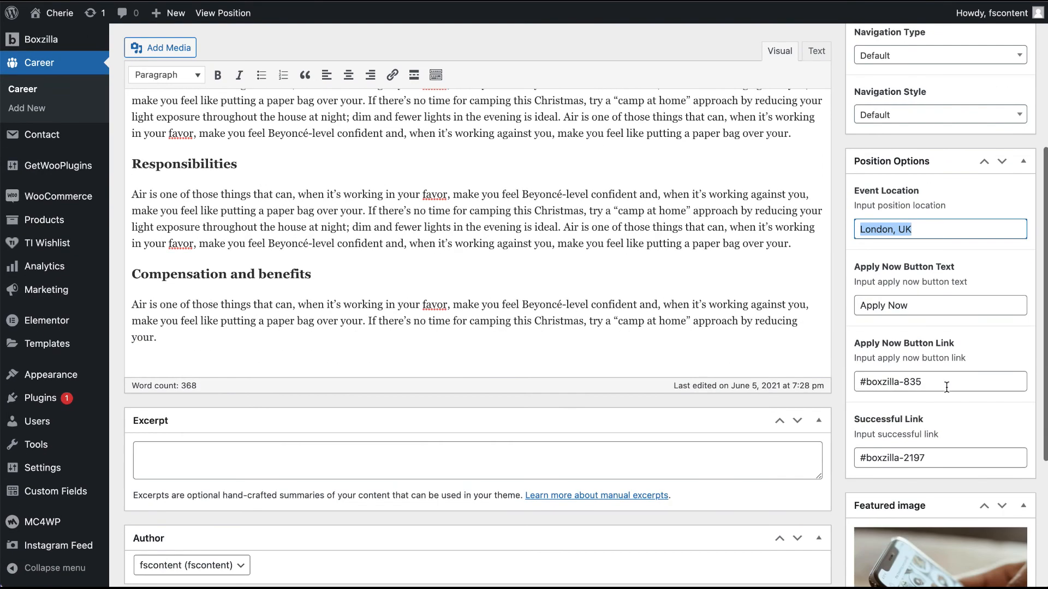
left_click(929, 304)
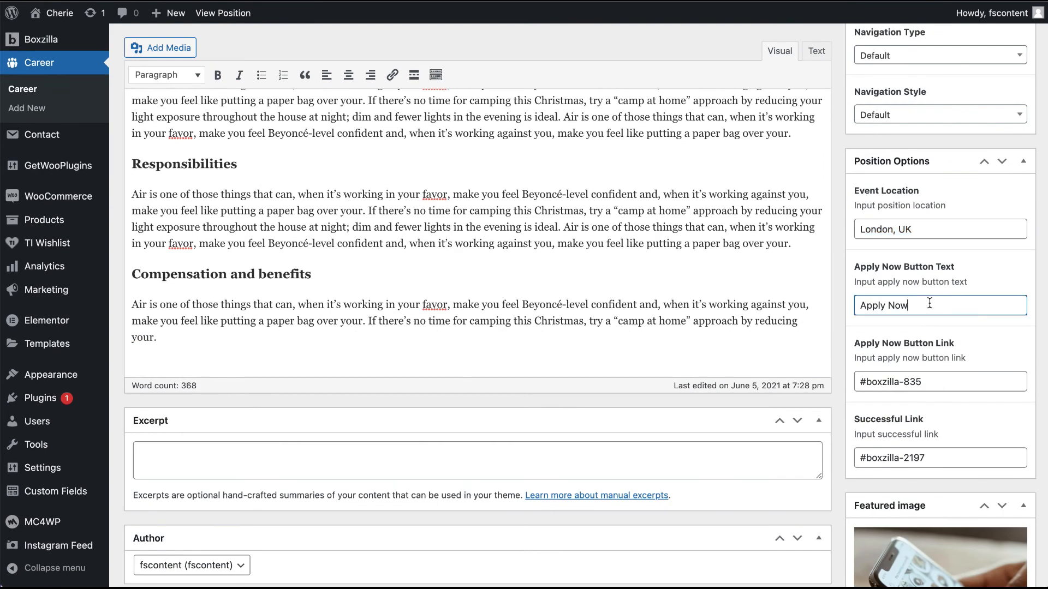
left_click_drag(922, 303, 851, 303)
scroll(945, 447, "down", 2)
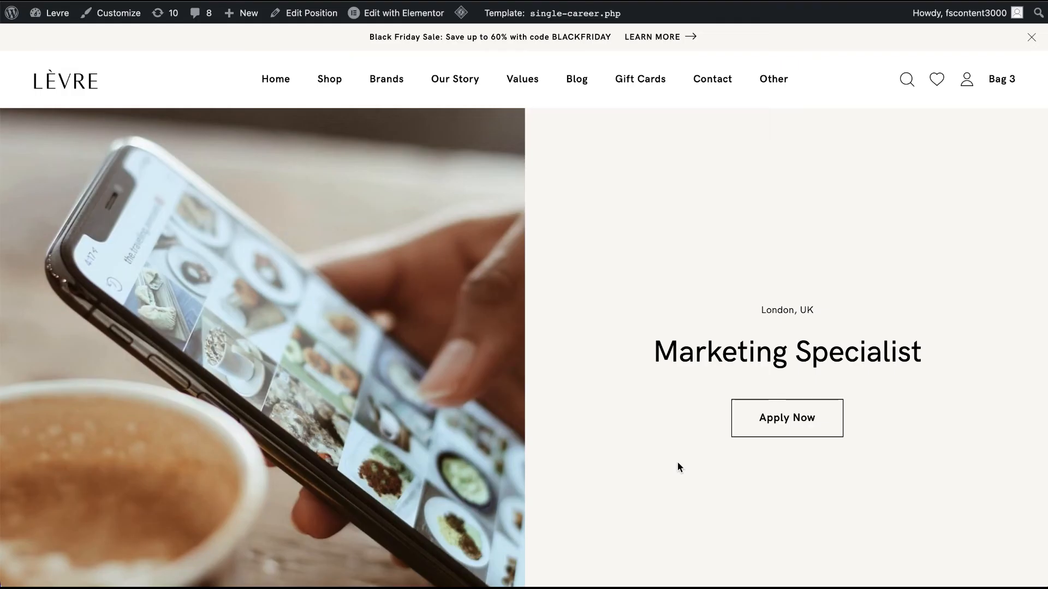
View the Apply now pop-up on the live Marketing Specialist page and check the position's Apply Now Button Link.
left_click(815, 433)
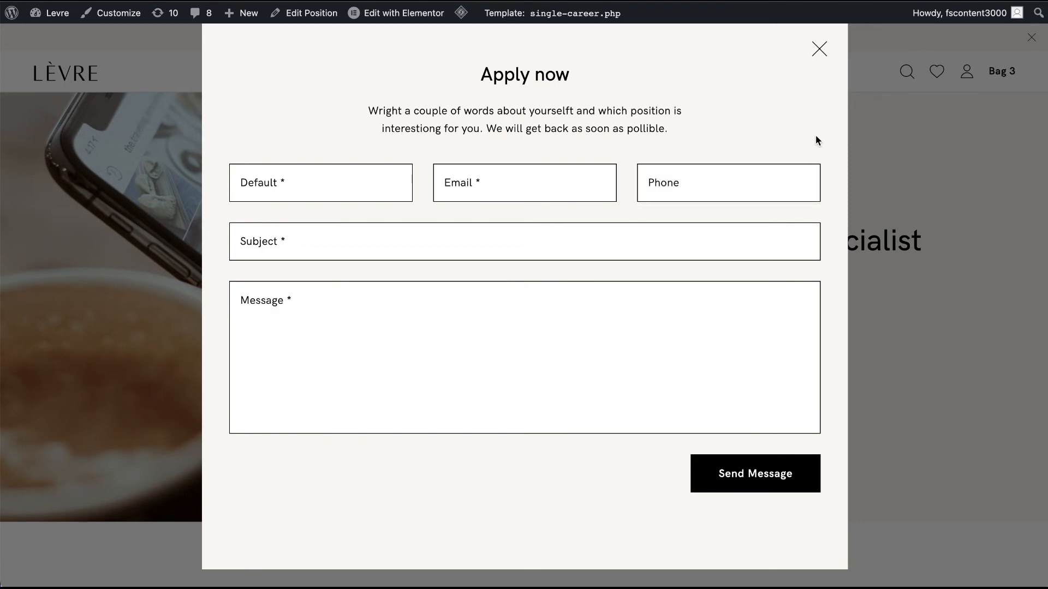
left_click(304, 12)
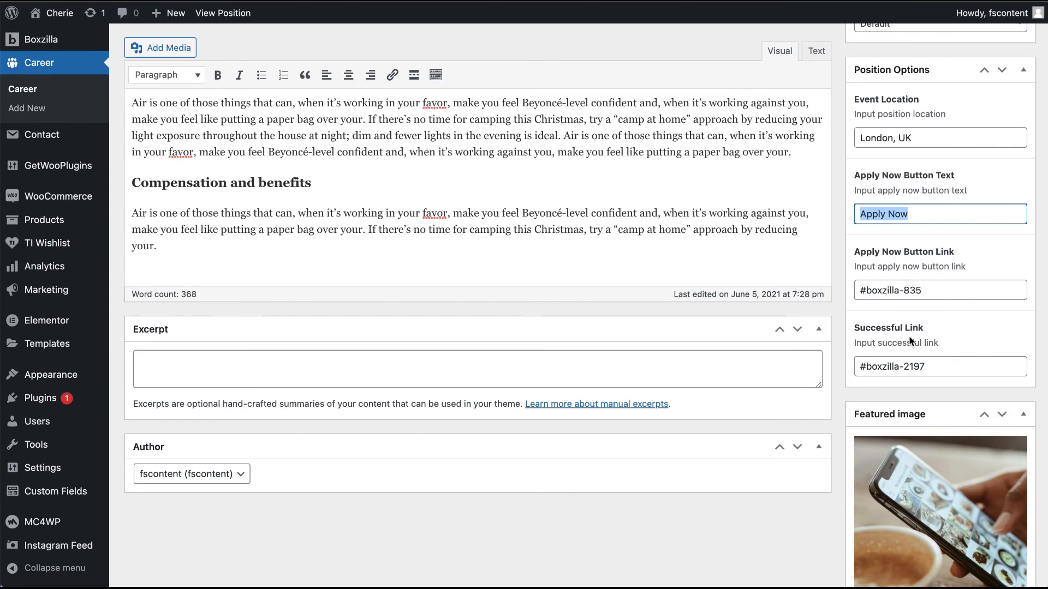
mouse_move(866, 293)
left_mouse_down()
mouse_move(895, 281)
mouse_move(948, 288)
mouse_move(858, 285)
left_mouse_up()
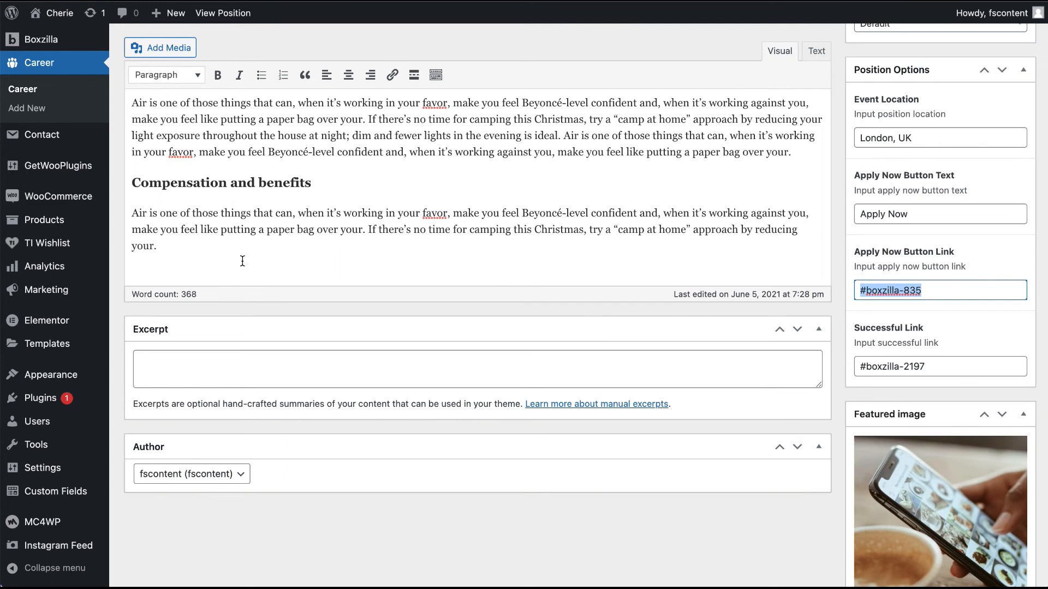
Open the Boxzilla box list and edit the Career Position Apply Box.
mouse_move(82, 289)
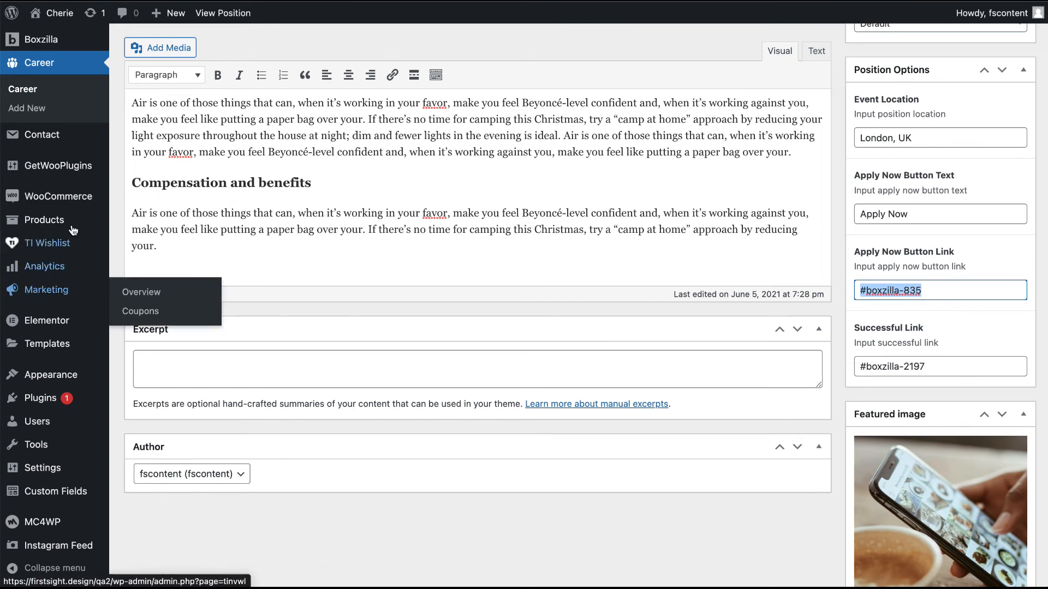
scroll(71, 150, "up", 3)
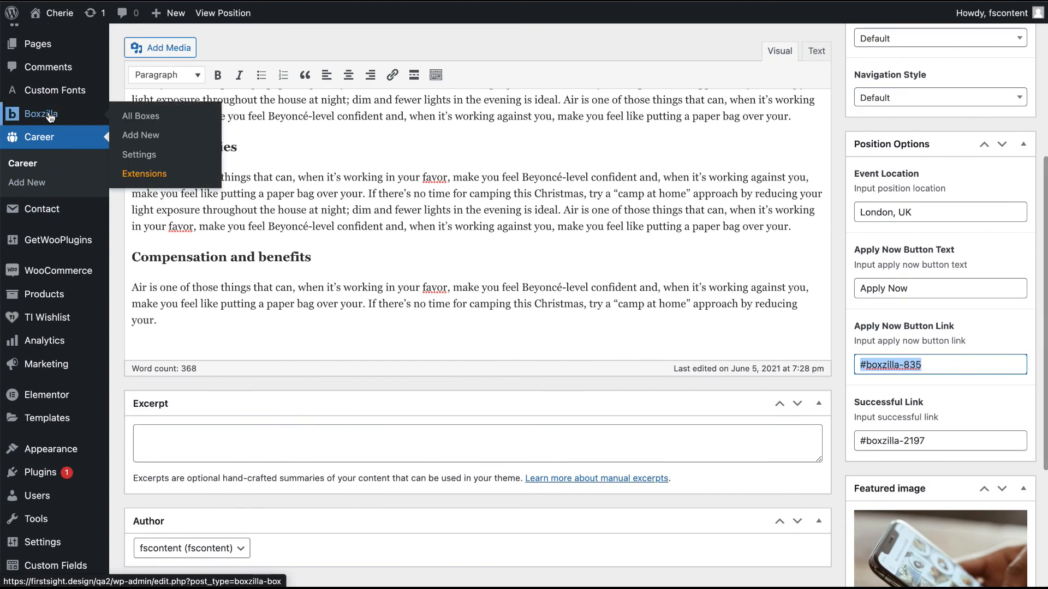
right_click(52, 112)
key("Escape")
left_click(55, 116)
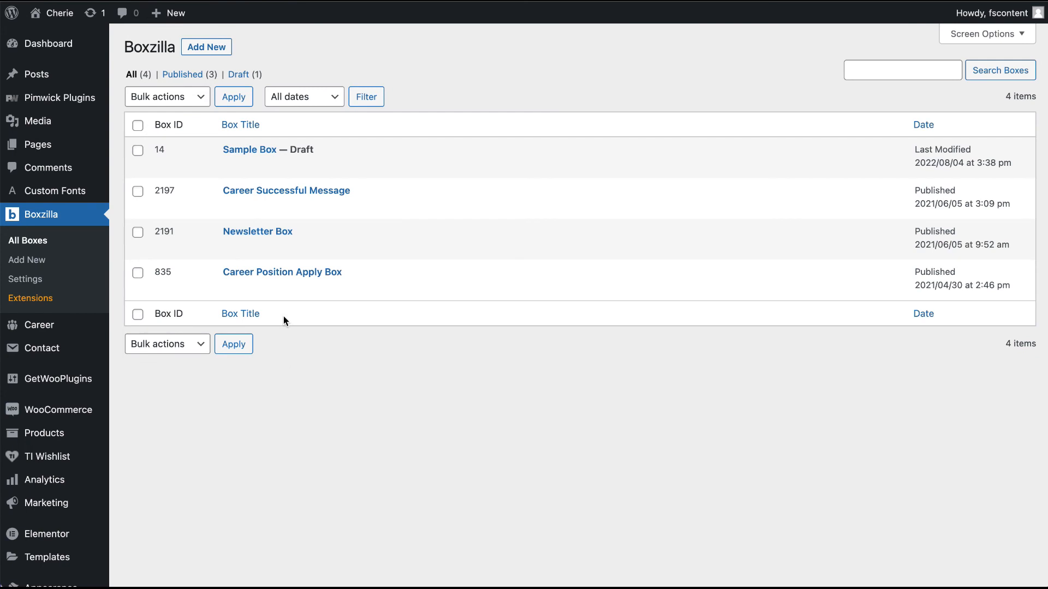
mouse_move(267, 288)
left_click(311, 278)
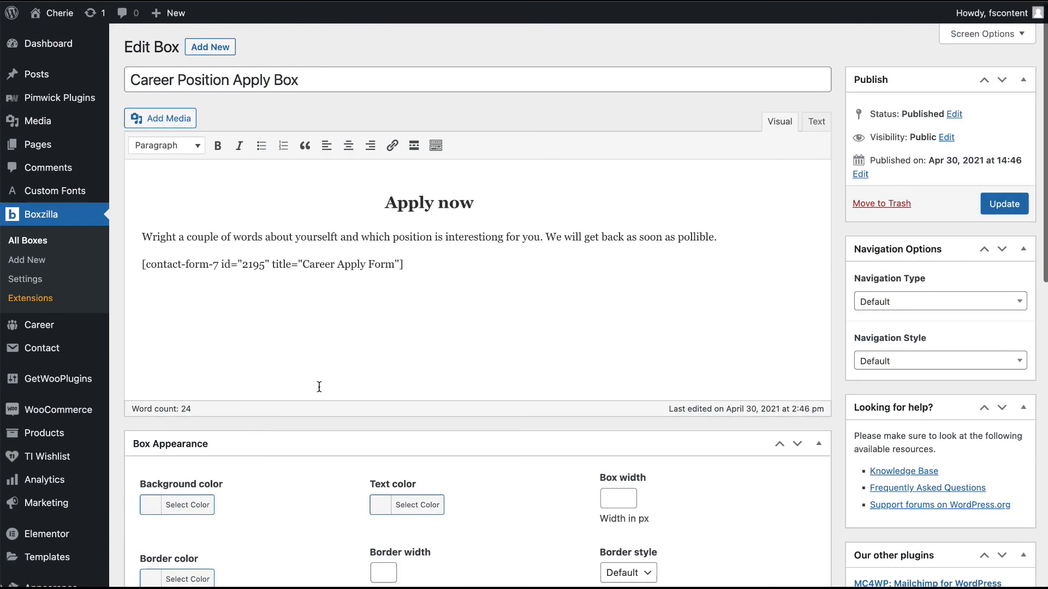
Compare the box's Apply now heading and introductory sentence with those in the live application pop-up.
left_click(482, 201)
left_click_drag(482, 200, 381, 200)
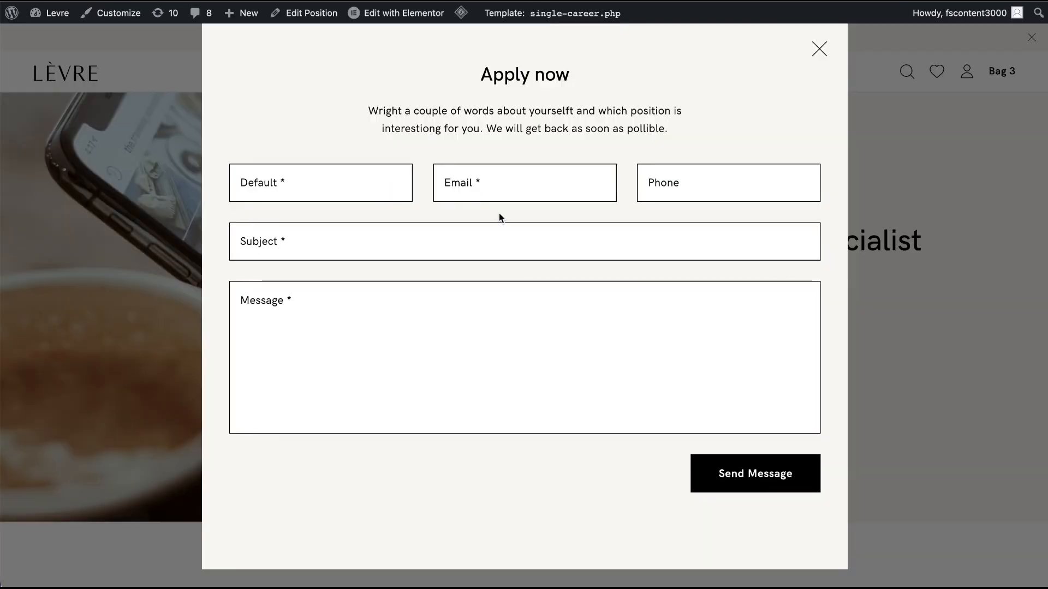
left_click_drag(481, 72, 620, 72)
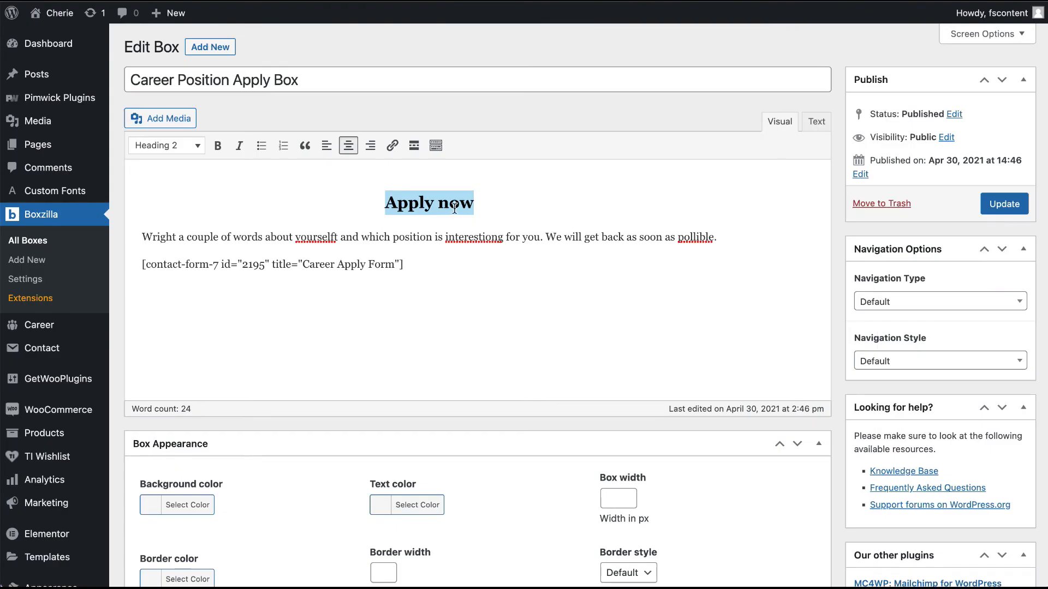
left_click(440, 210)
left_click_drag(468, 206, 370, 206)
left_click_drag(142, 235, 721, 236)
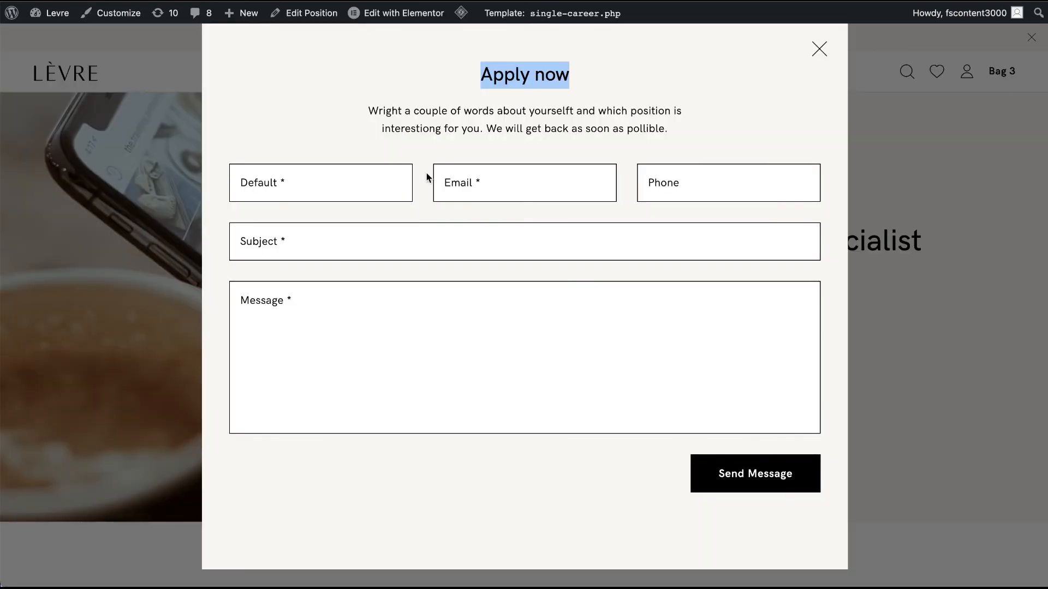
left_click_drag(370, 110, 660, 133)
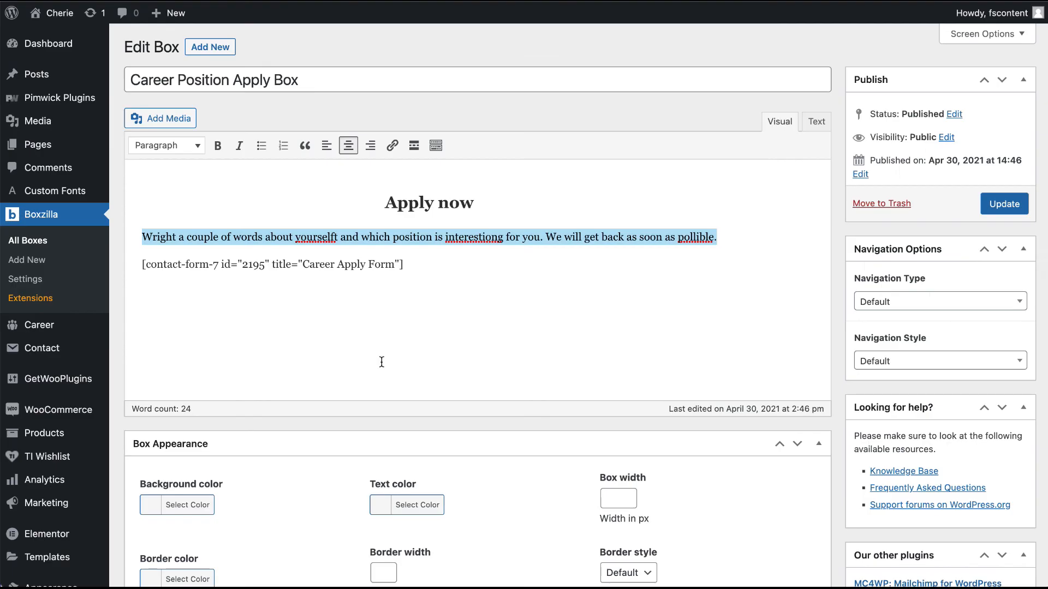
Examine the Career Apply Form shortcode in the box and locate where contact forms are managed.
left_click(415, 268)
scroll(424, 267, "down", 2)
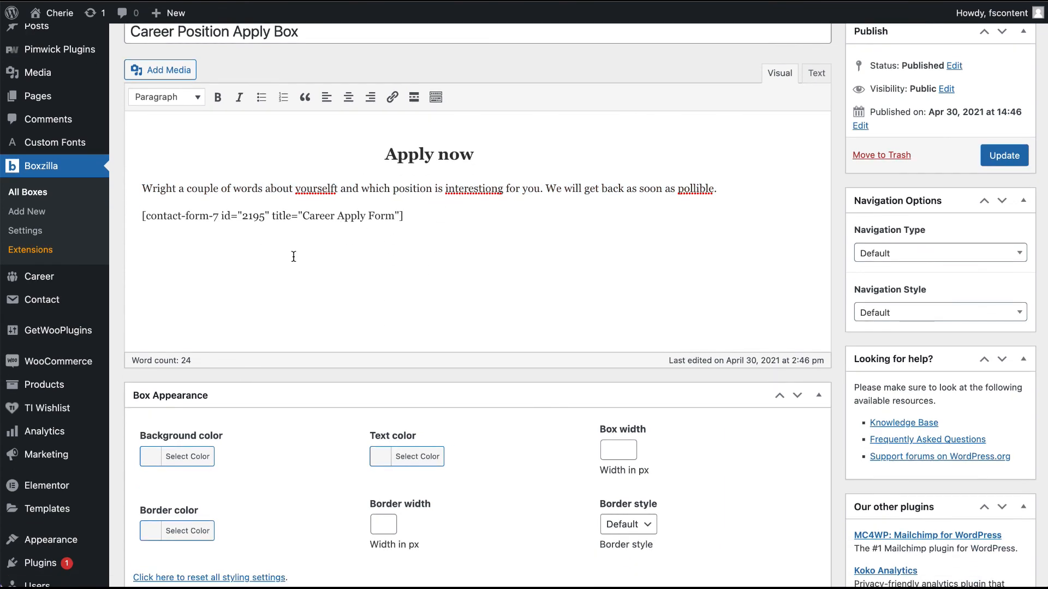
left_click_drag(404, 215, 145, 206)
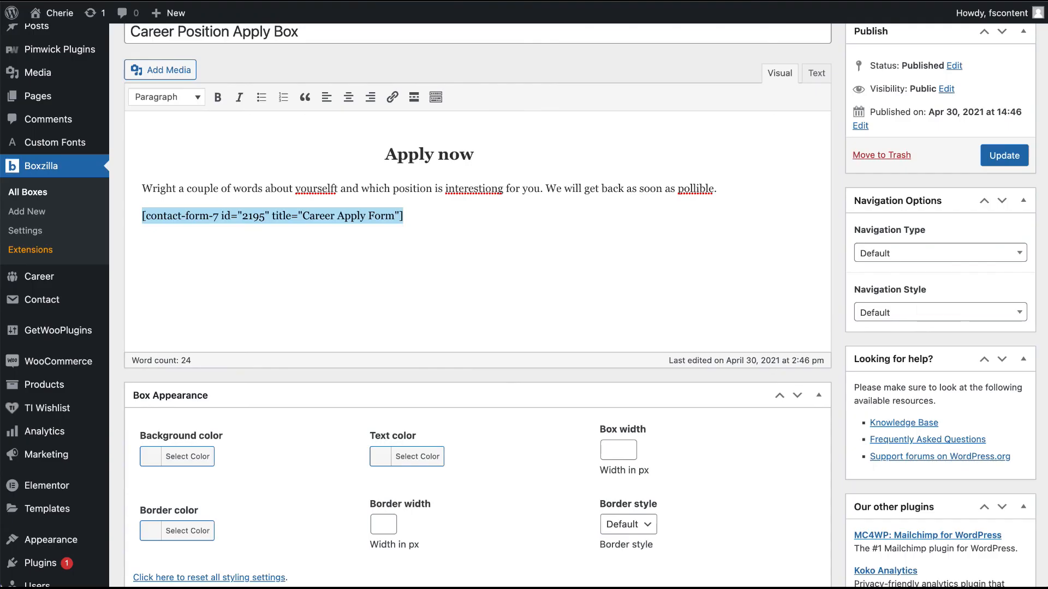
mouse_move(41, 303)
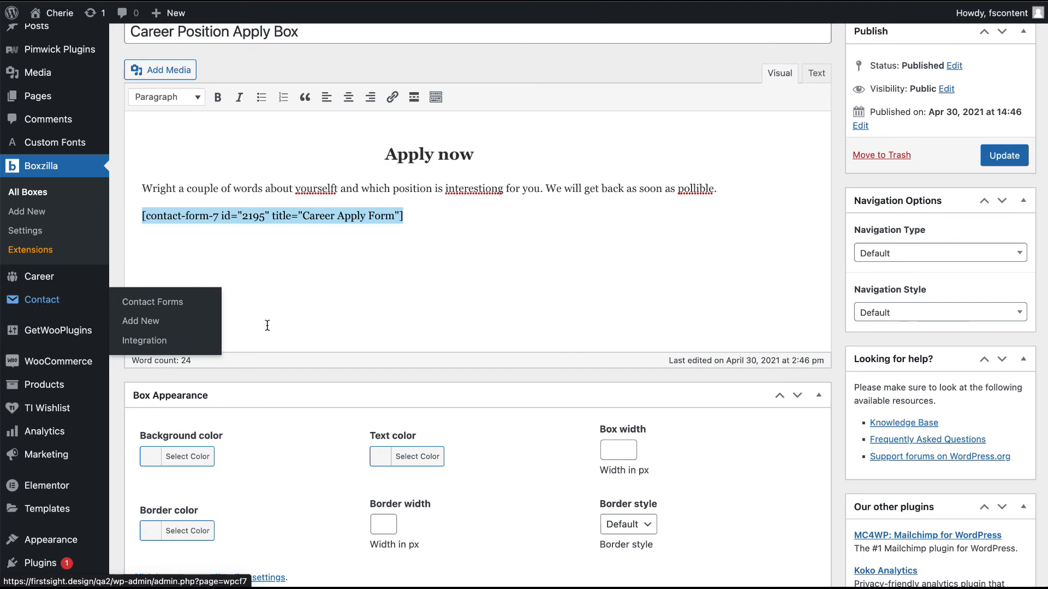
Look over the Box Appearance and Box Options settings and update the Career Position Apply Box.
scroll(461, 330, "down", 3)
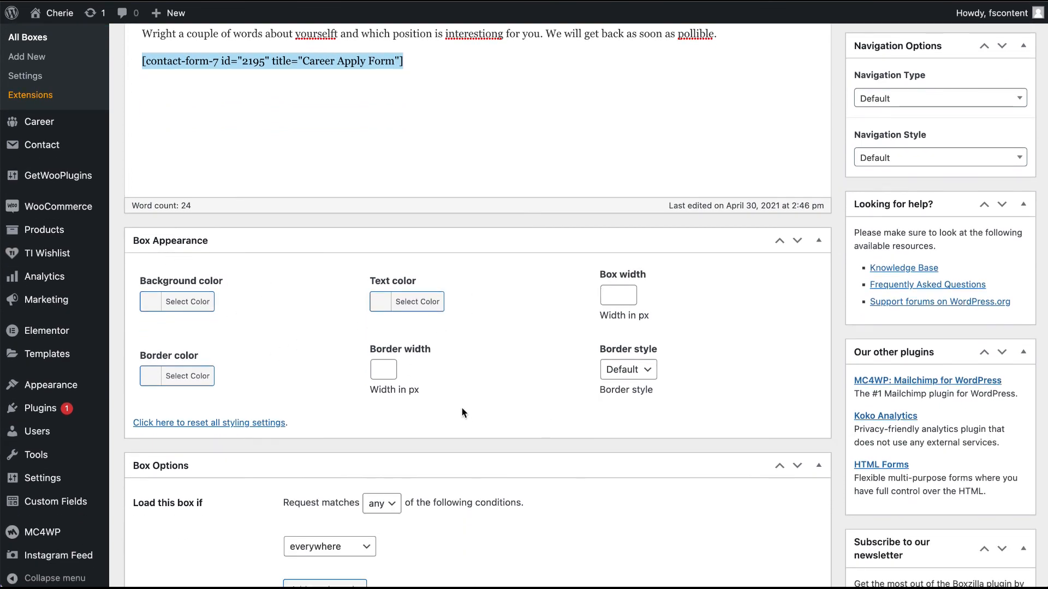
scroll(462, 408, "down", 2)
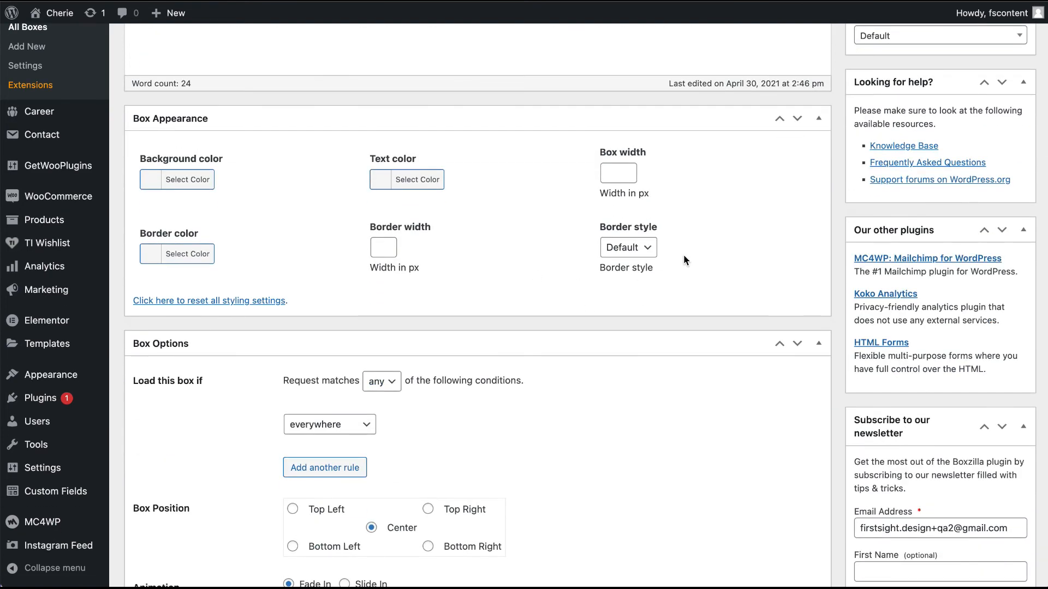
scroll(750, 277, "down", 4)
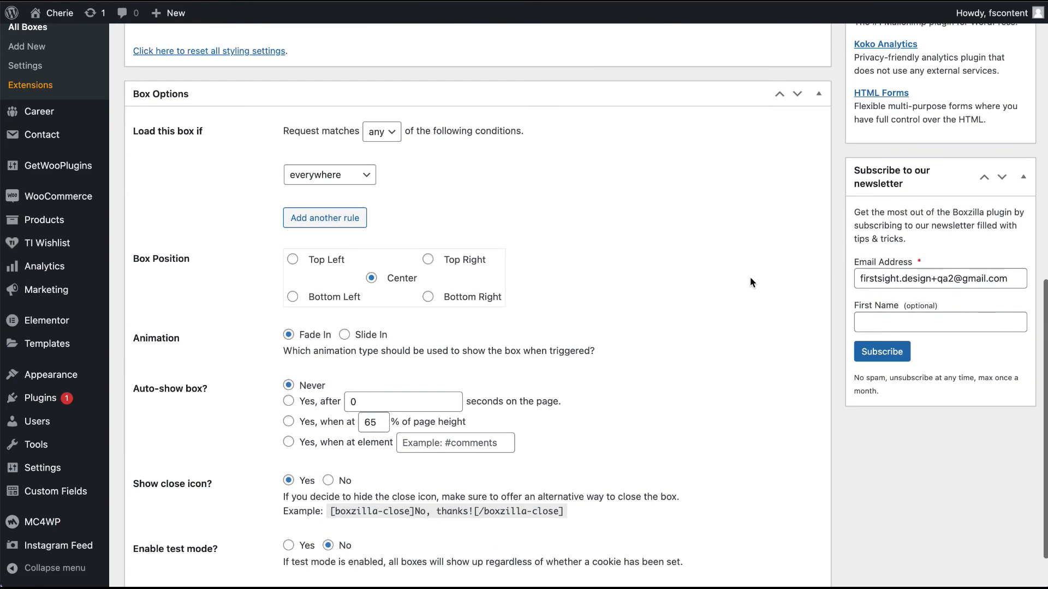
scroll(545, 472, "down", 2)
scroll(545, 472, "up", 3)
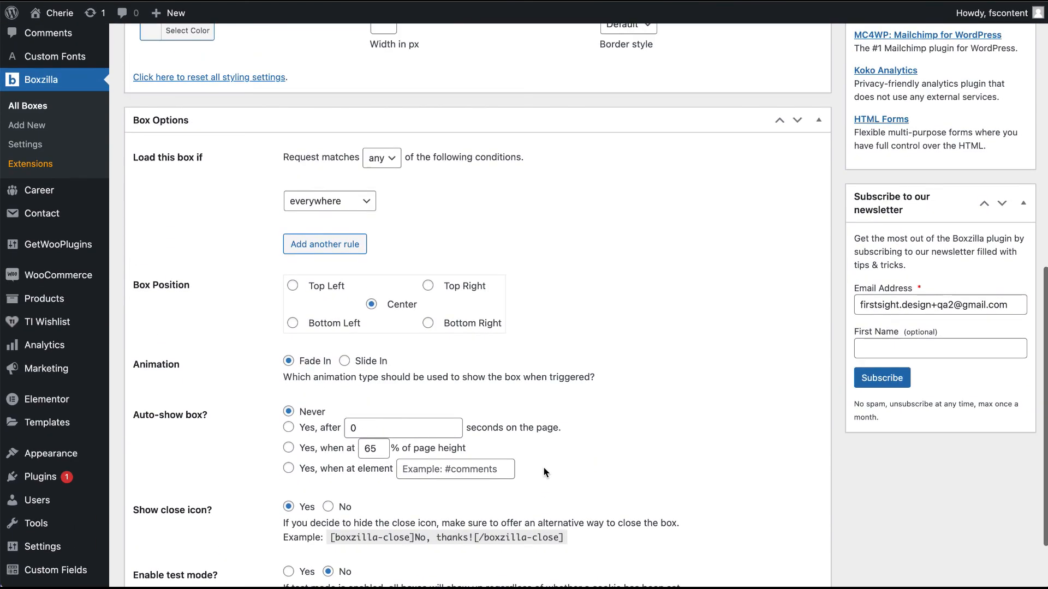
scroll(545, 473, "up", 2)
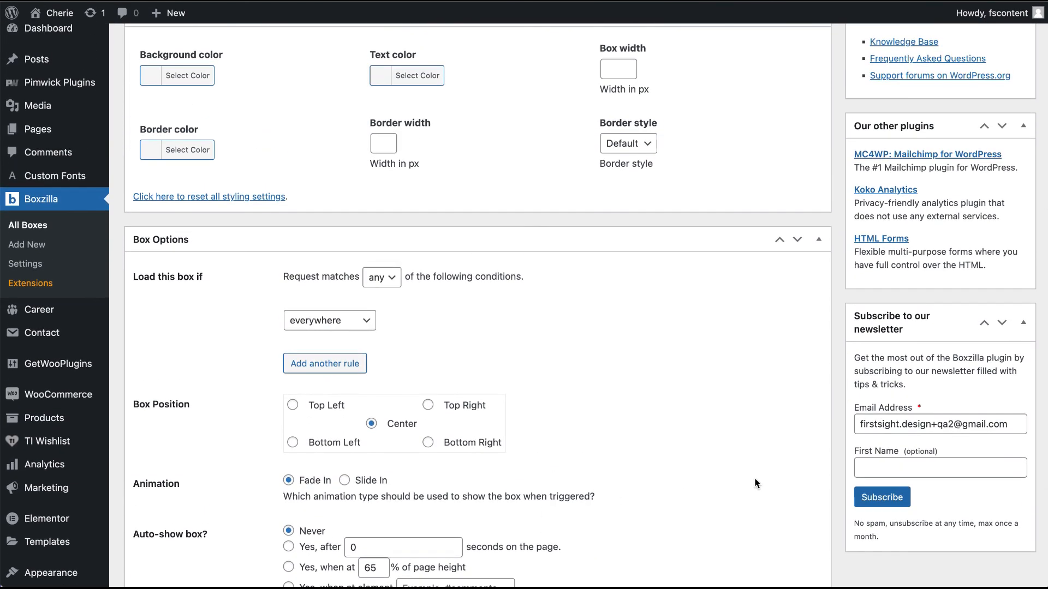
scroll(917, 369, "up", 7)
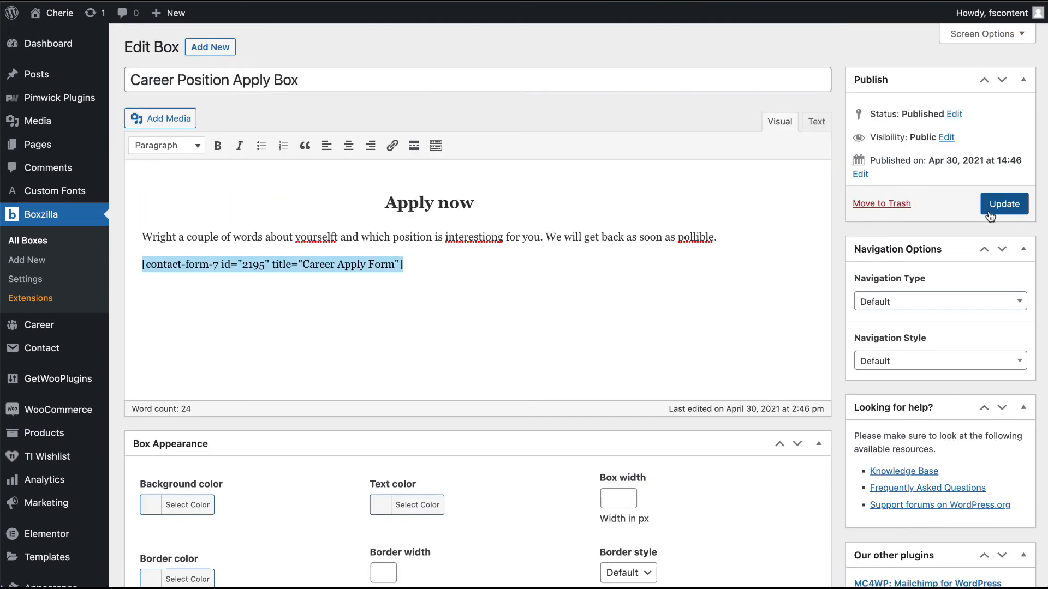
left_click(991, 216)
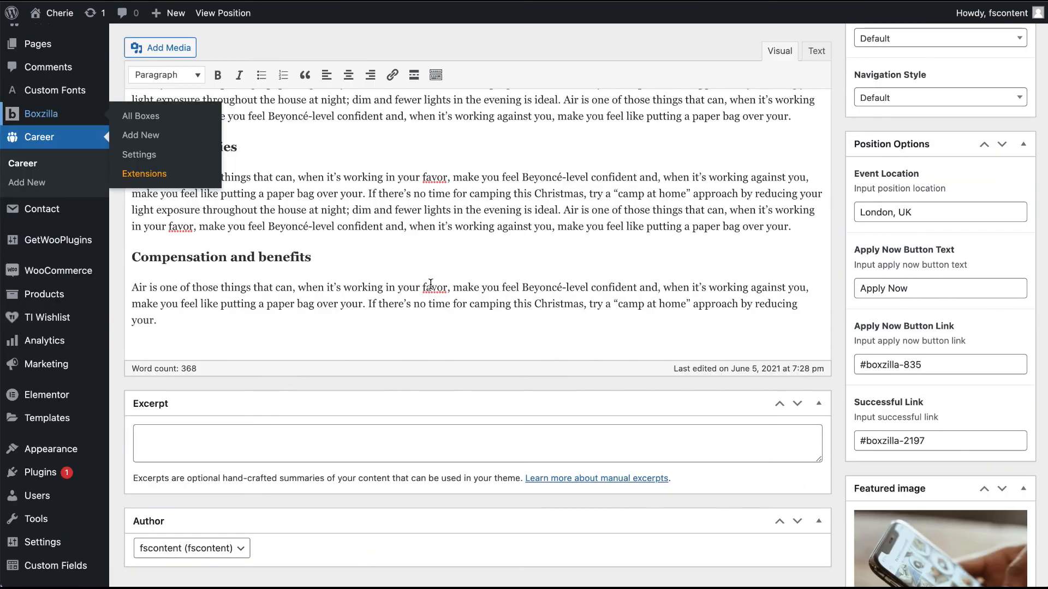
Recheck the Marketing Specialist position's Apply Now Button Link and close the Apply now pop-up on the live page.
scroll(430, 284, "up", 8)
scroll(431, 283, "down", 10)
triple_click(972, 248)
left_click(971, 247)
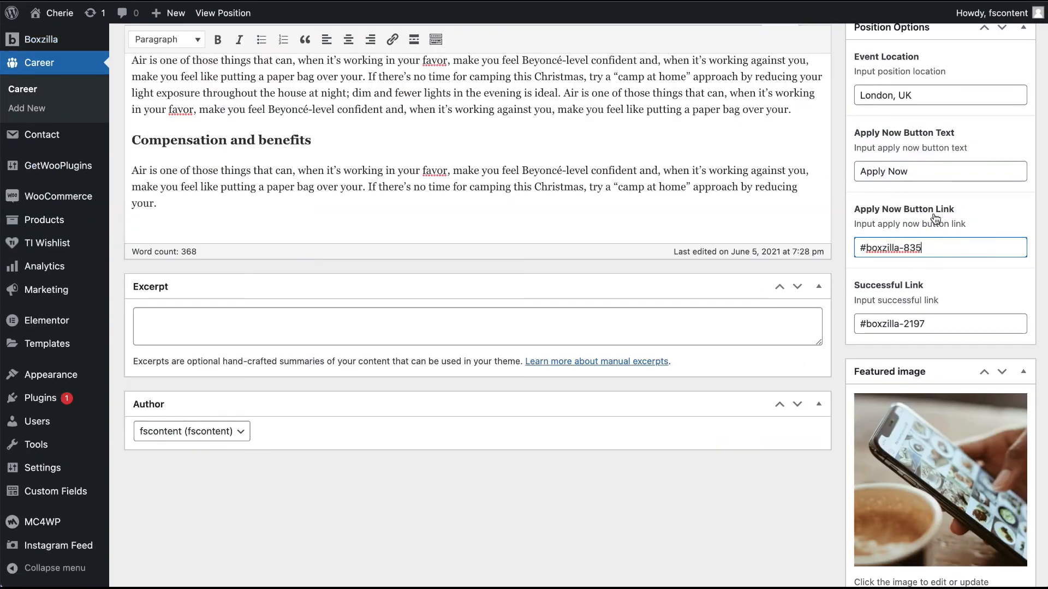
left_click_drag(929, 248, 859, 248)
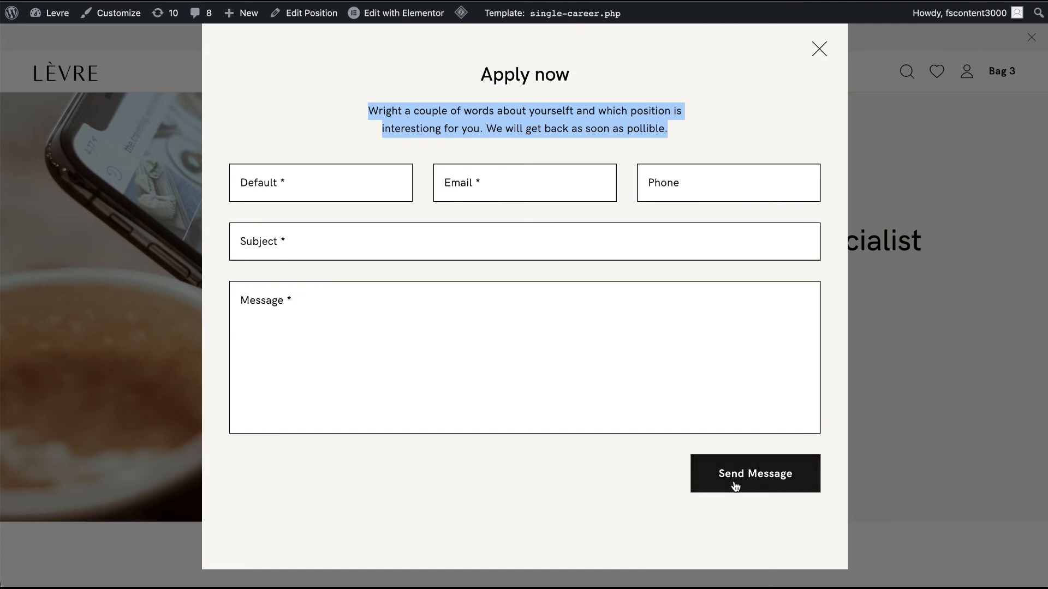
left_click(819, 49)
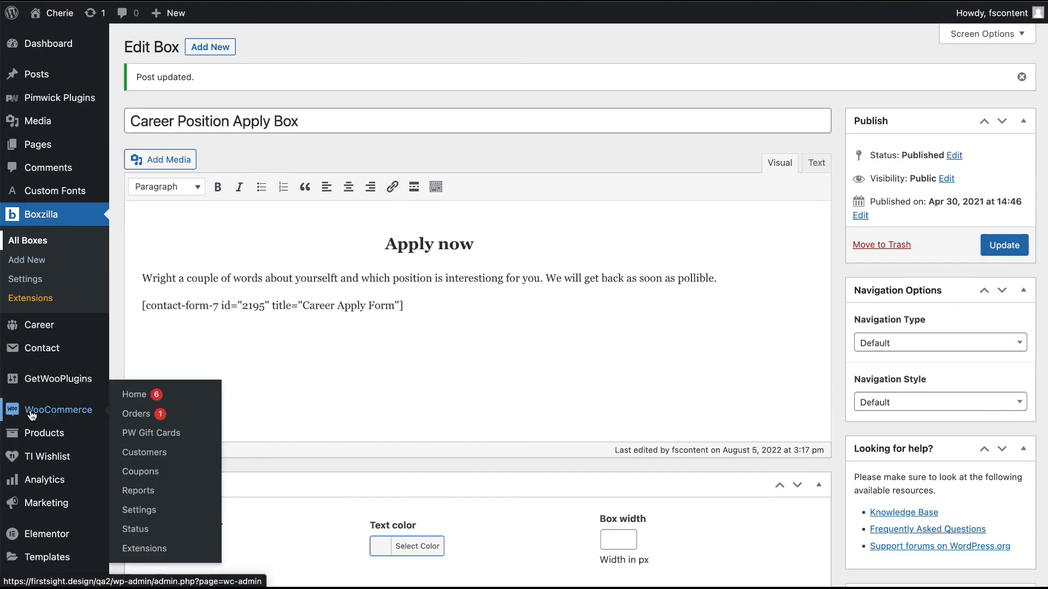
Return to the Position List on the site's Career page, dismiss the newsletter pop-up and open the page in Elementor.
left_click(39, 327)
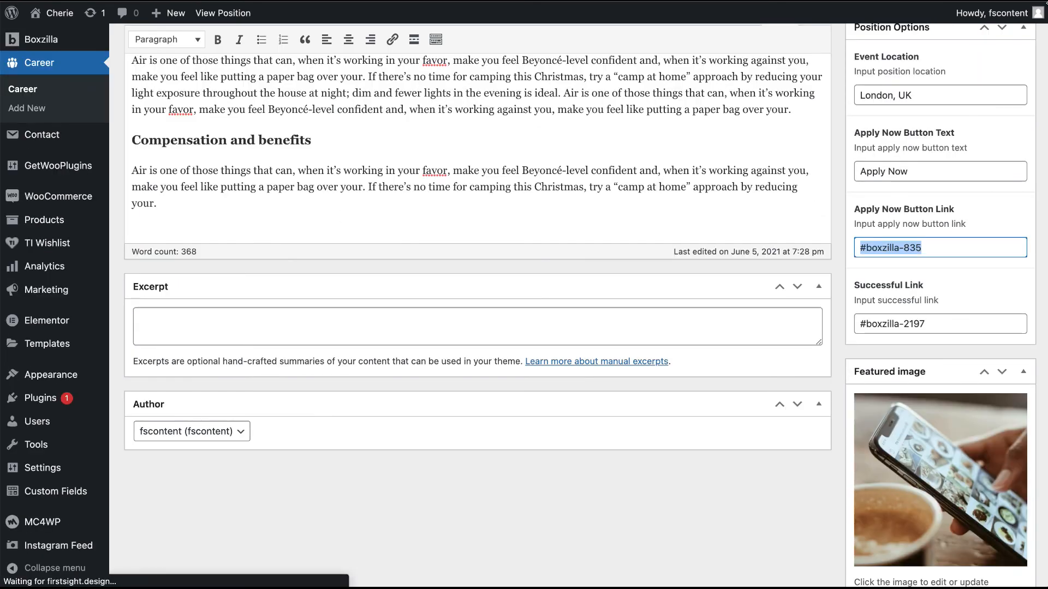
scroll(695, 355, "down", 8)
scroll(694, 355, "down", 5)
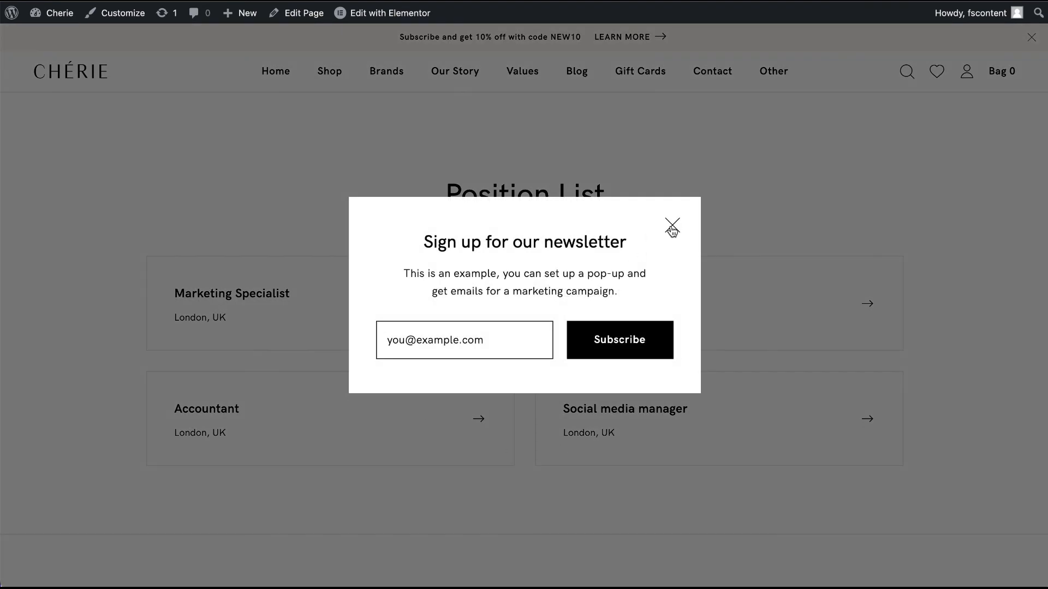
left_click(672, 227)
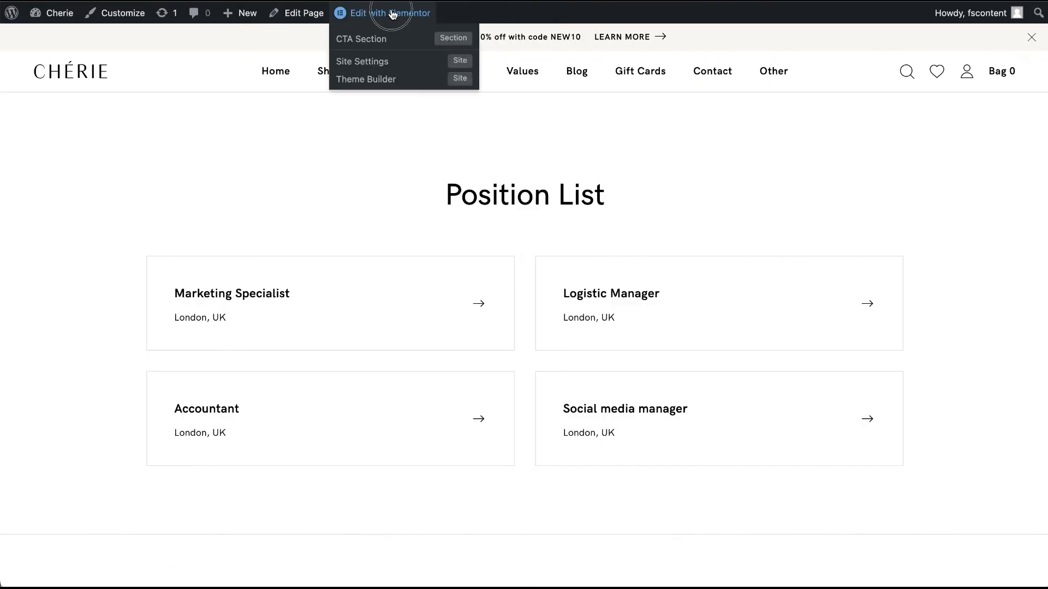
left_click(372, 13)
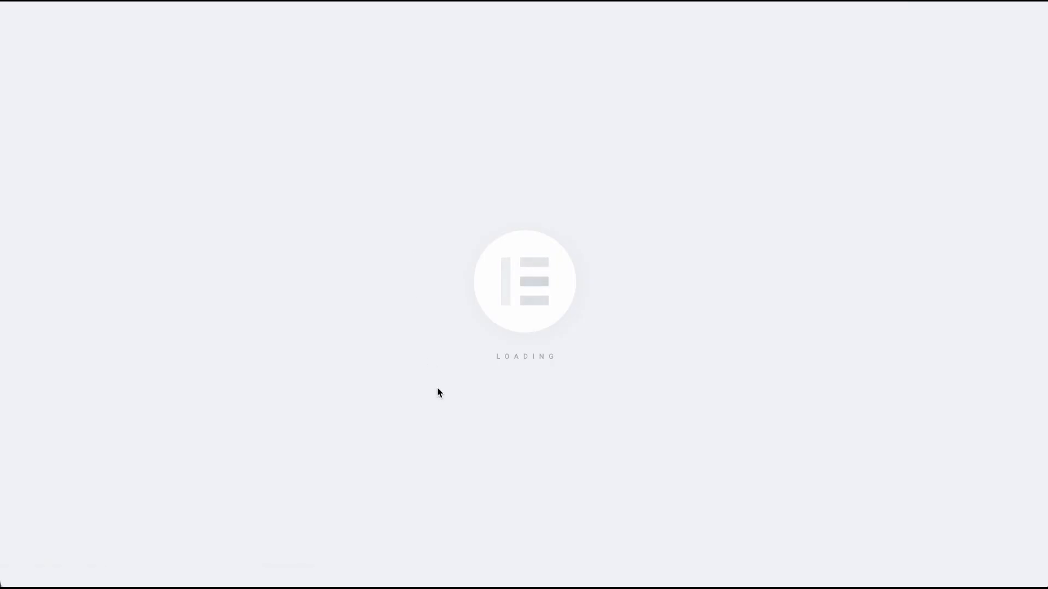
Open the settings of the Positions List widget on the Career page to view its Positions Count.
scroll(556, 417, "down", 15)
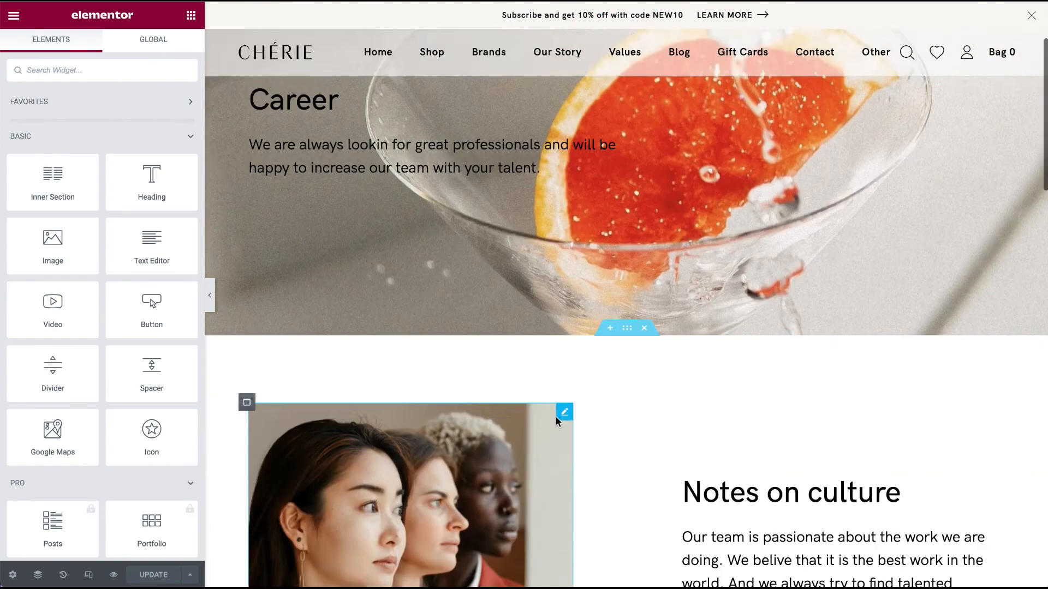
scroll(908, 156, "up", 1)
left_click(998, 218)
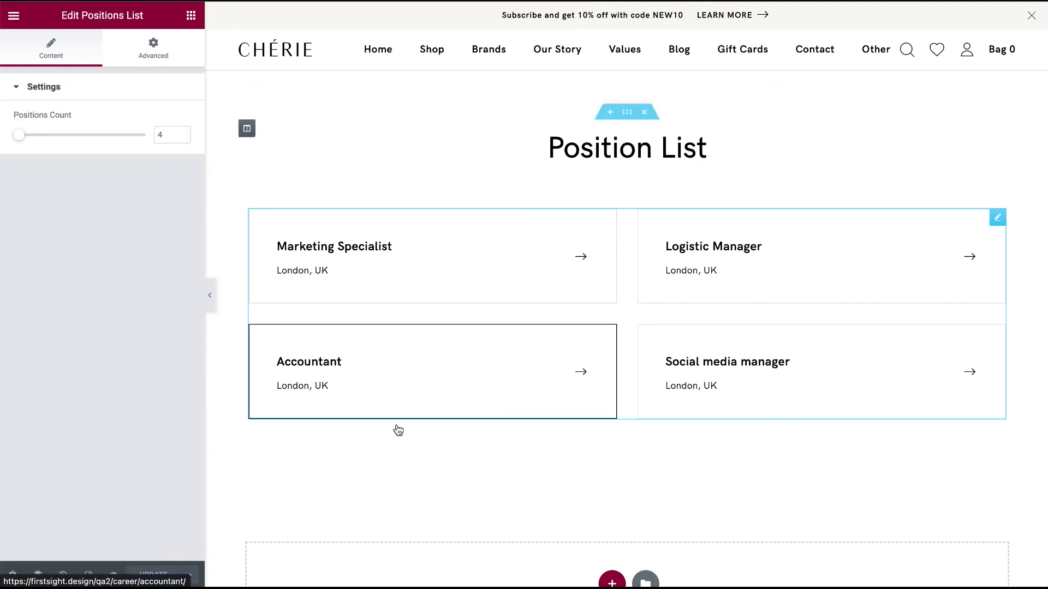
Find the newsletter section on the live Career page, open the page in the WordPress editor and check its CTA Template options.
scroll(398, 430, "down", 3)
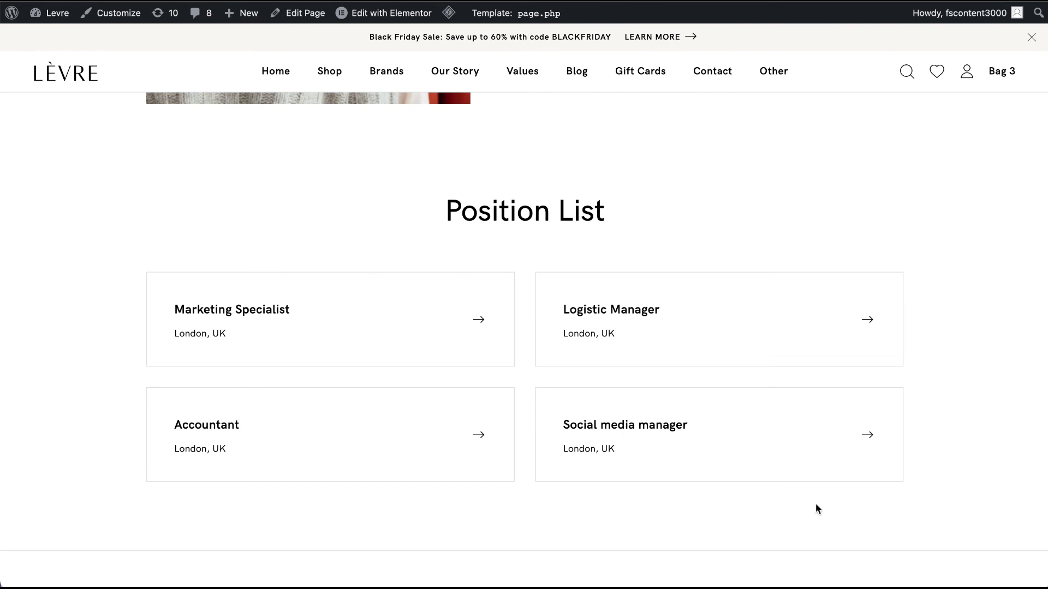
scroll(817, 508, "down", 6)
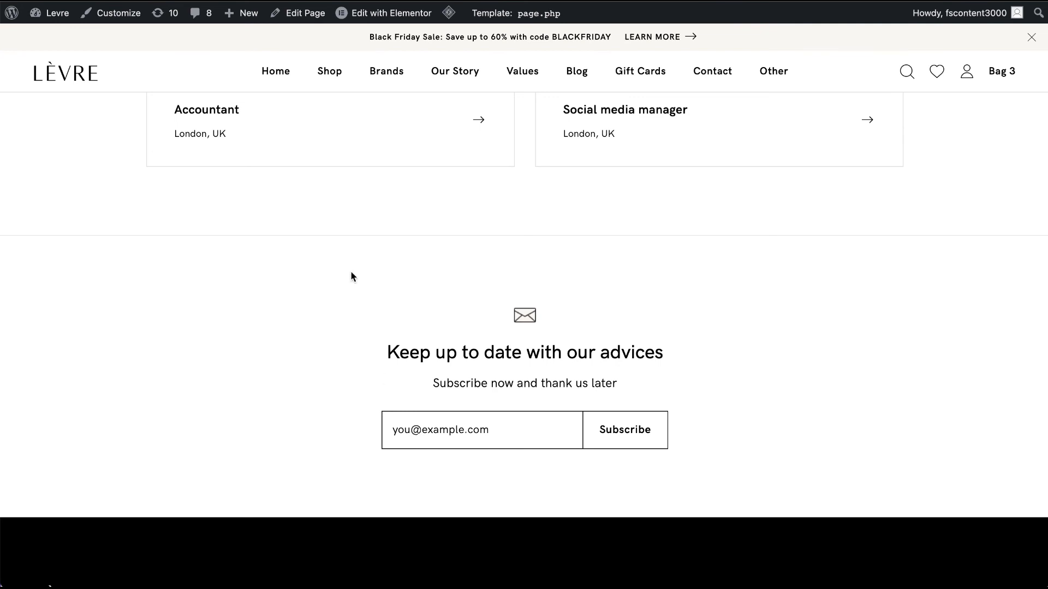
left_click(315, 21)
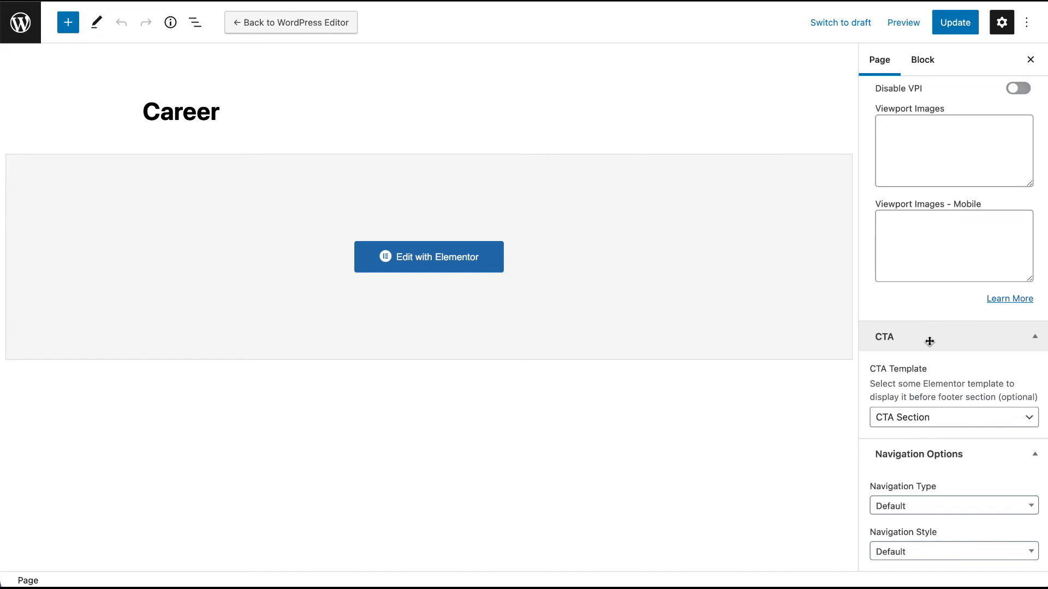
left_click(922, 425)
left_click(906, 425)
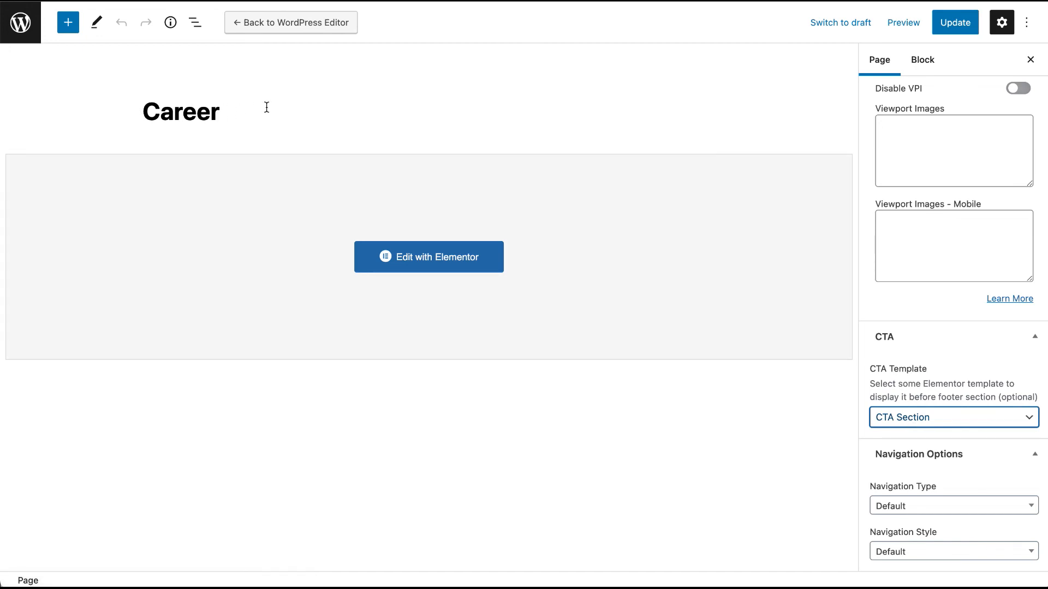
left_click(920, 424)
left_click(927, 418)
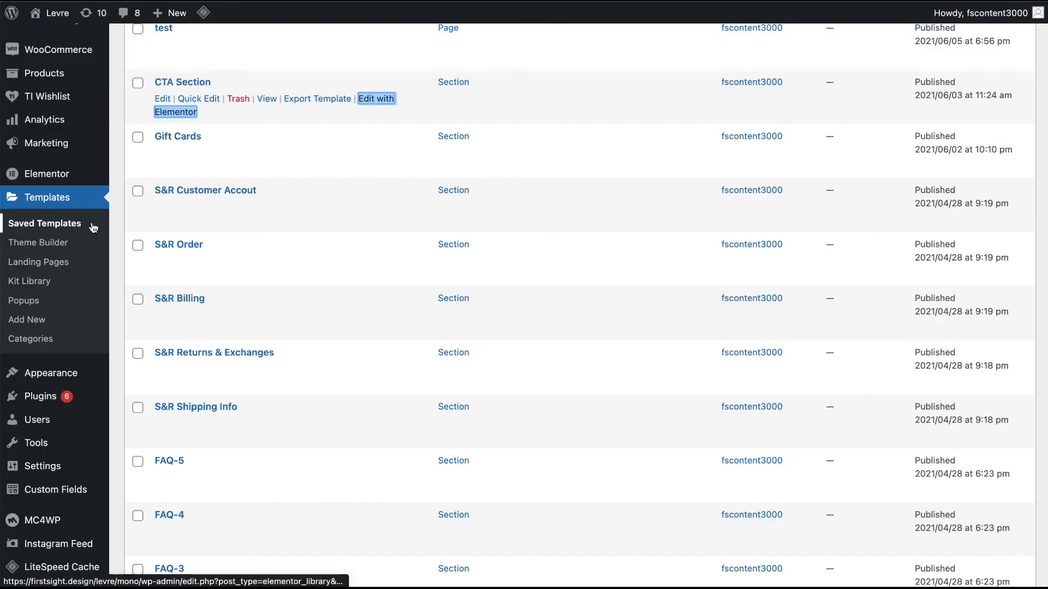
Find CTA Section among Elementor's saved templates and open it for editing in Elementor in a new browser tab.
mouse_move(51, 167)
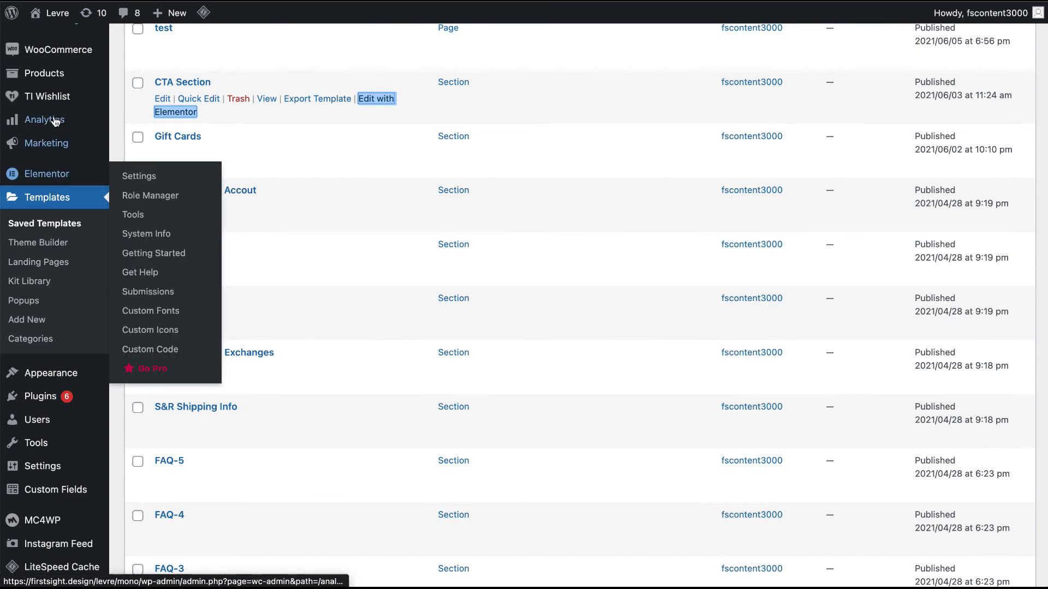
left_click(47, 202)
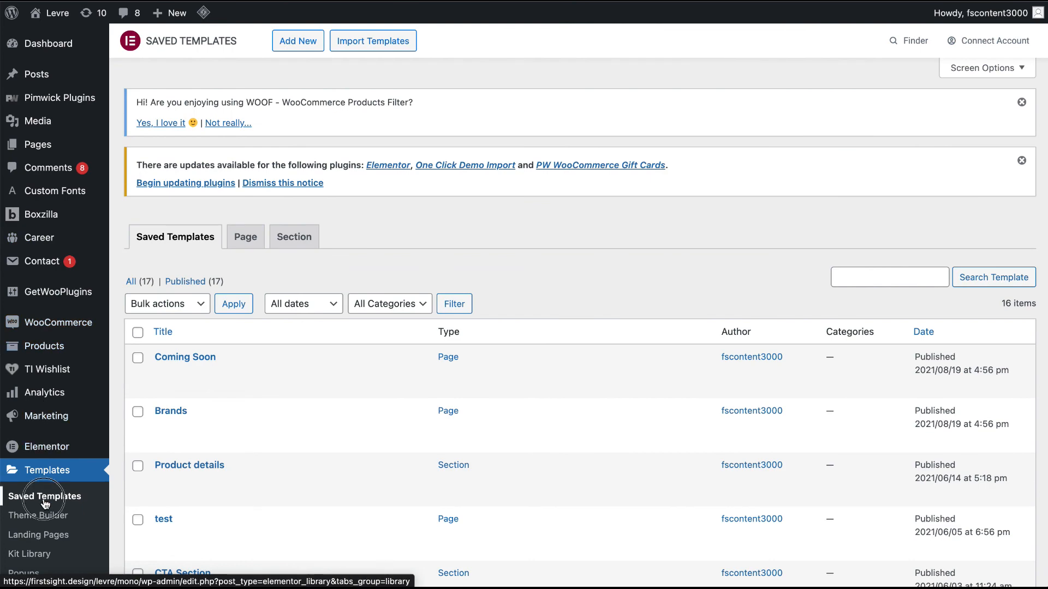
left_click(45, 503)
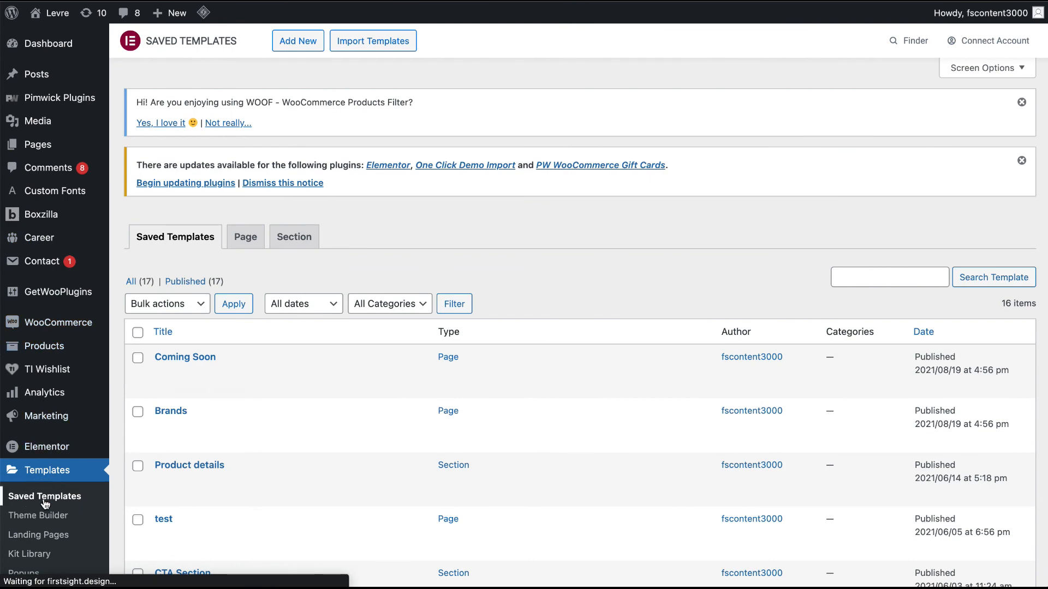
scroll(404, 464, "down", 5)
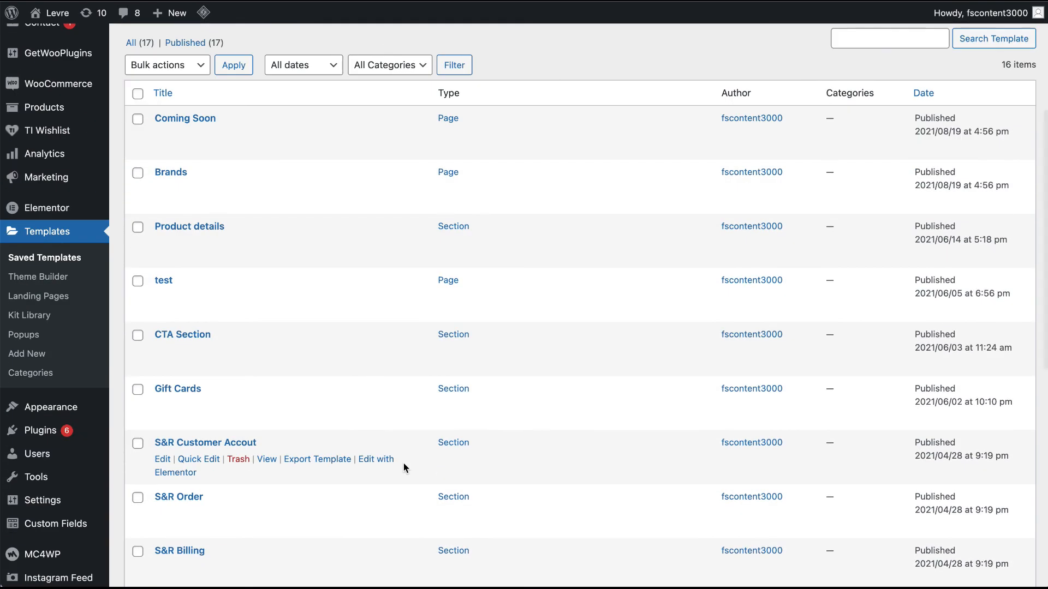
scroll(420, 198, "down", 2)
scroll(420, 188, "down", 6)
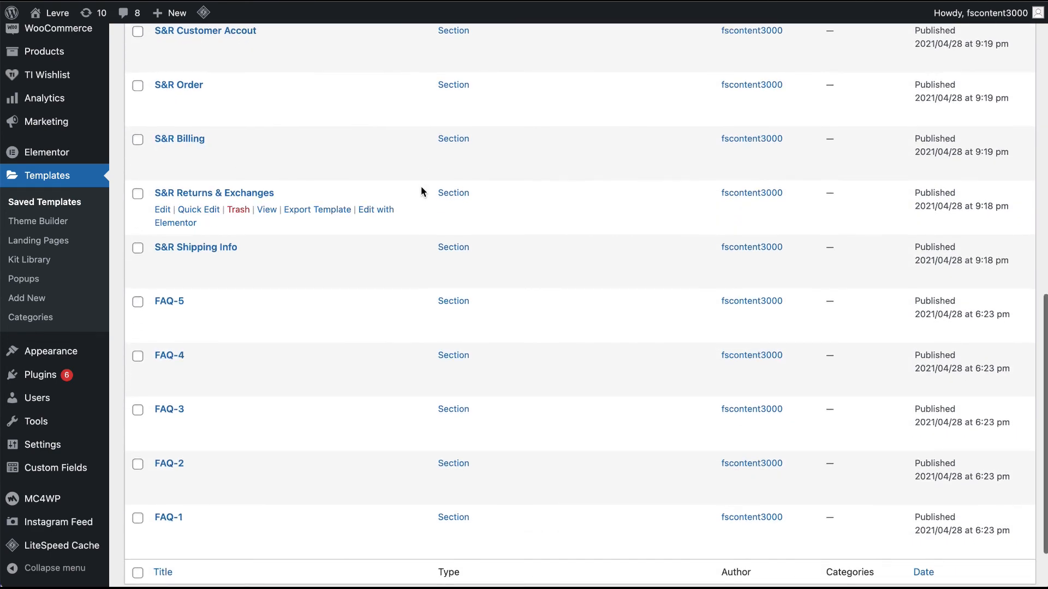
scroll(421, 188, "down", 2)
scroll(421, 188, "up", 8)
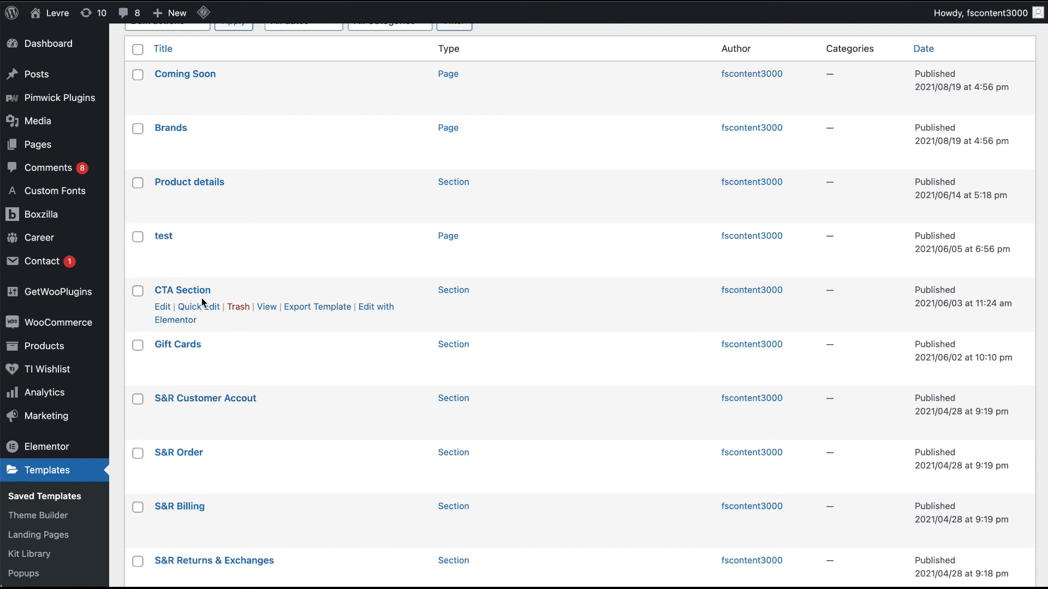
left_click(356, 323)
right_click(368, 307)
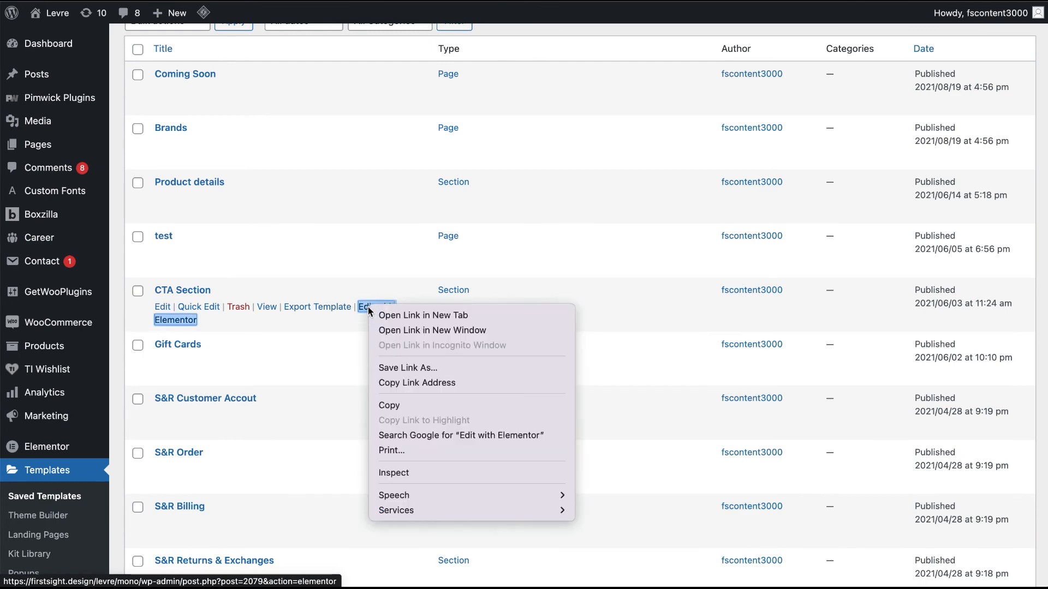
left_click(398, 319)
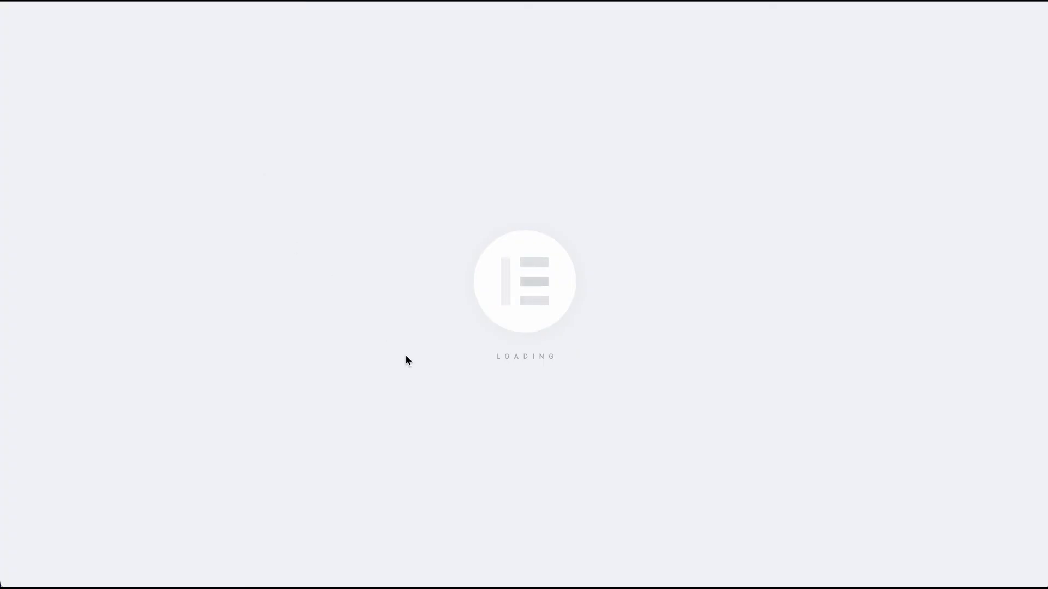
Inspect the settings of the CTA Section's envelope icon, heading and subscribe form, and recheck the saved templates list.
scroll(405, 361, "down", 5)
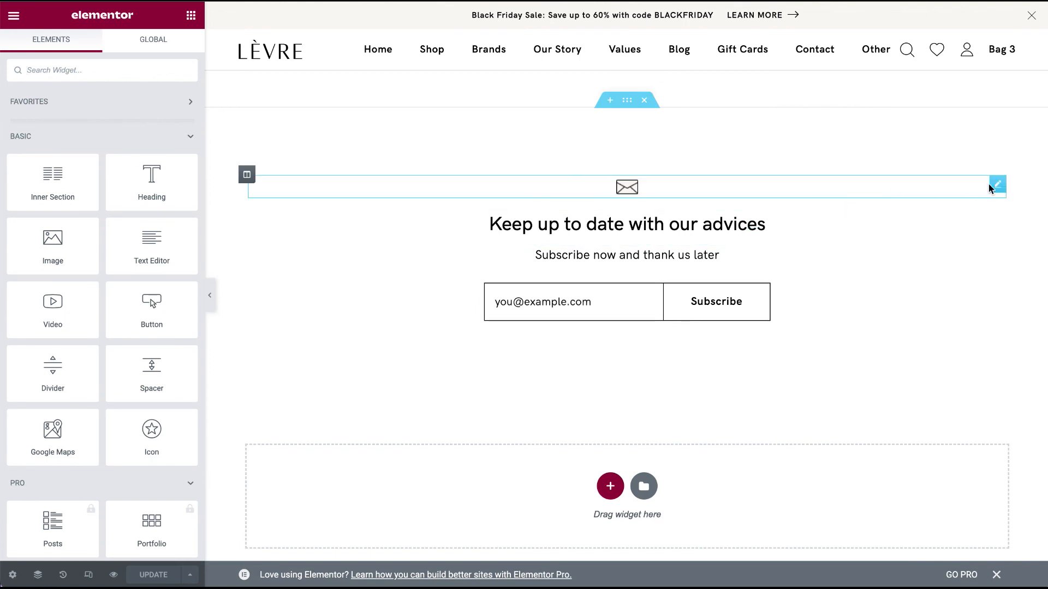
left_click(997, 186)
left_click(756, 219)
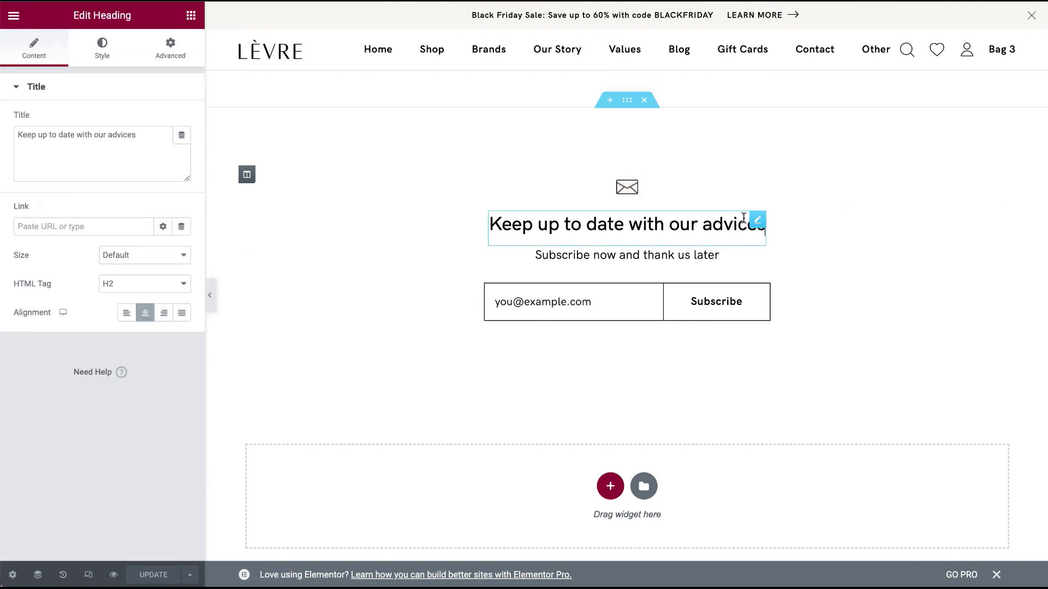
left_click(763, 291)
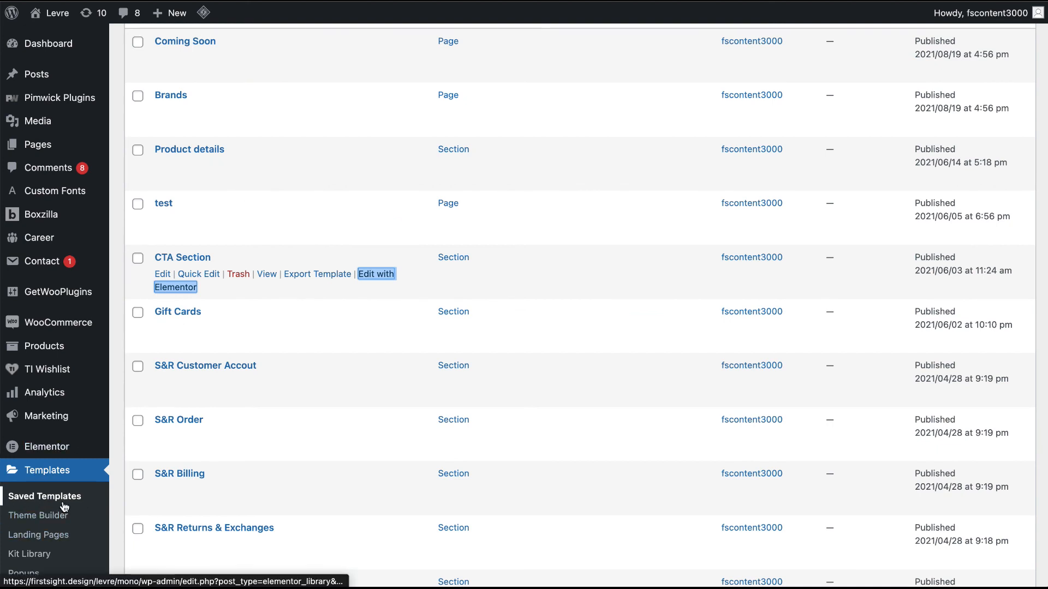
scroll(268, 491, "down", 3)
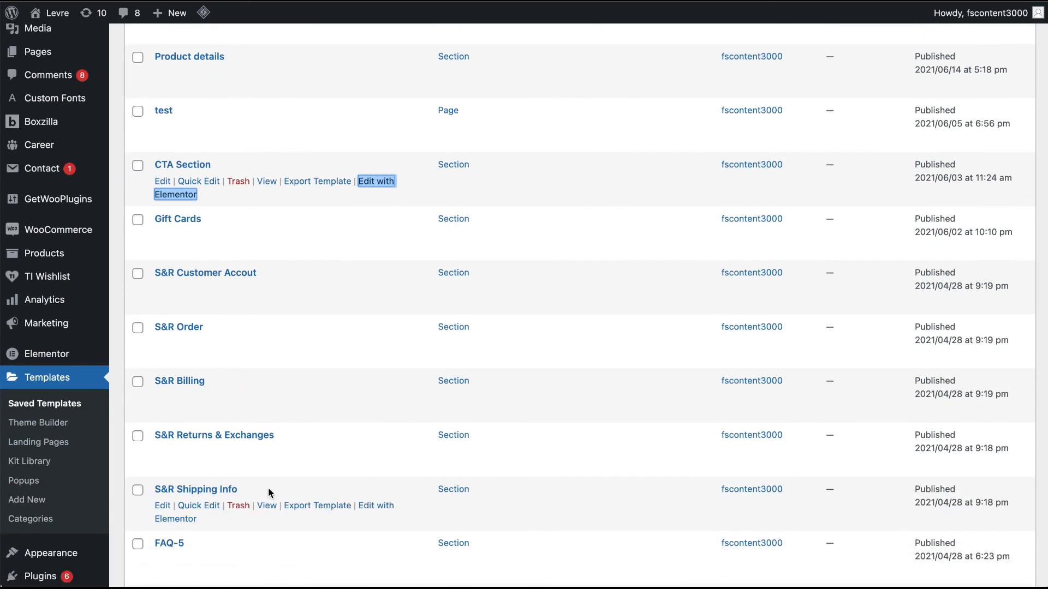
scroll(304, 271, "up", 1)
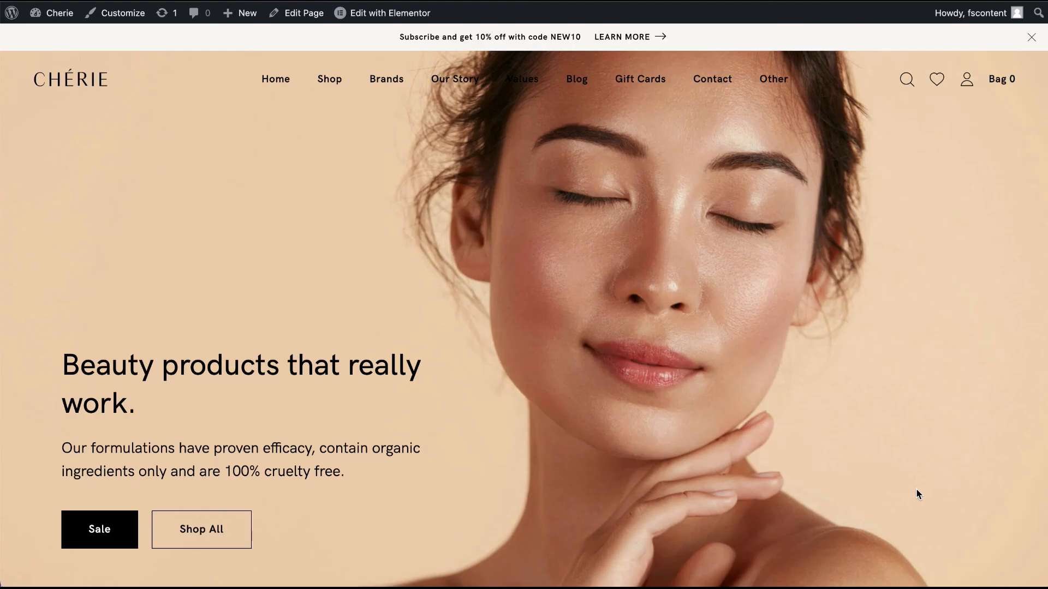
Look through the Chérie home page down to its Instagram section and examine the feed area.
scroll(917, 494, "down", 15)
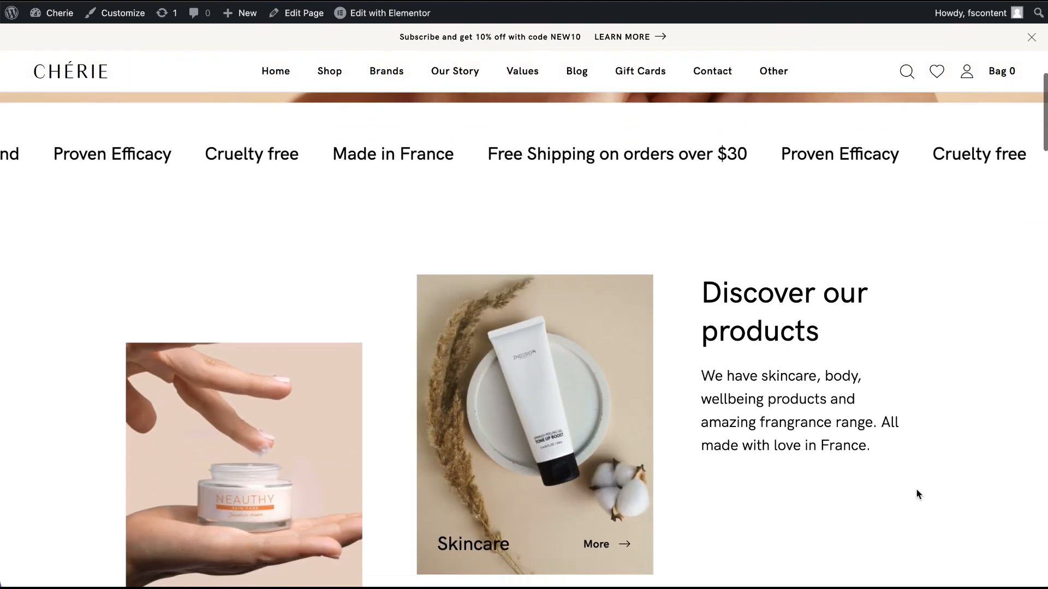
scroll(917, 494, "down", 20)
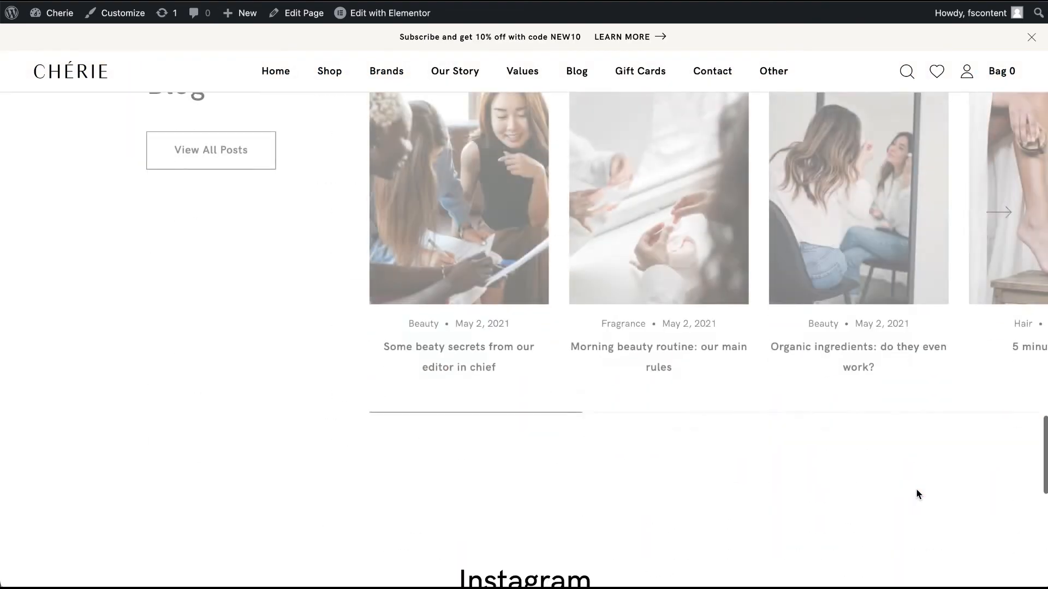
scroll(917, 494, "up", 4)
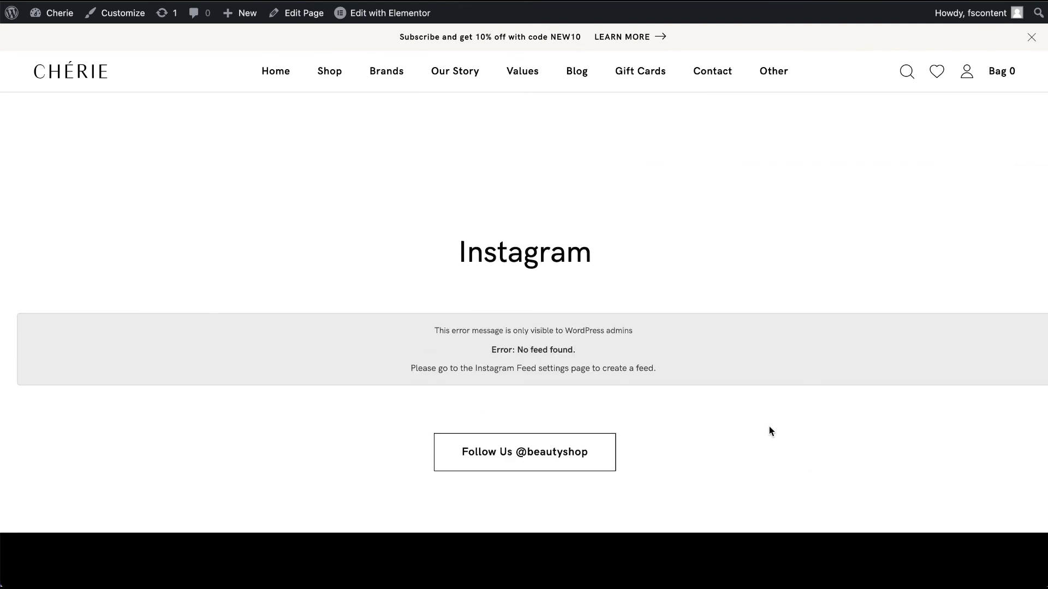
scroll(573, 445, "down", 3)
scroll(574, 443, "up", 3)
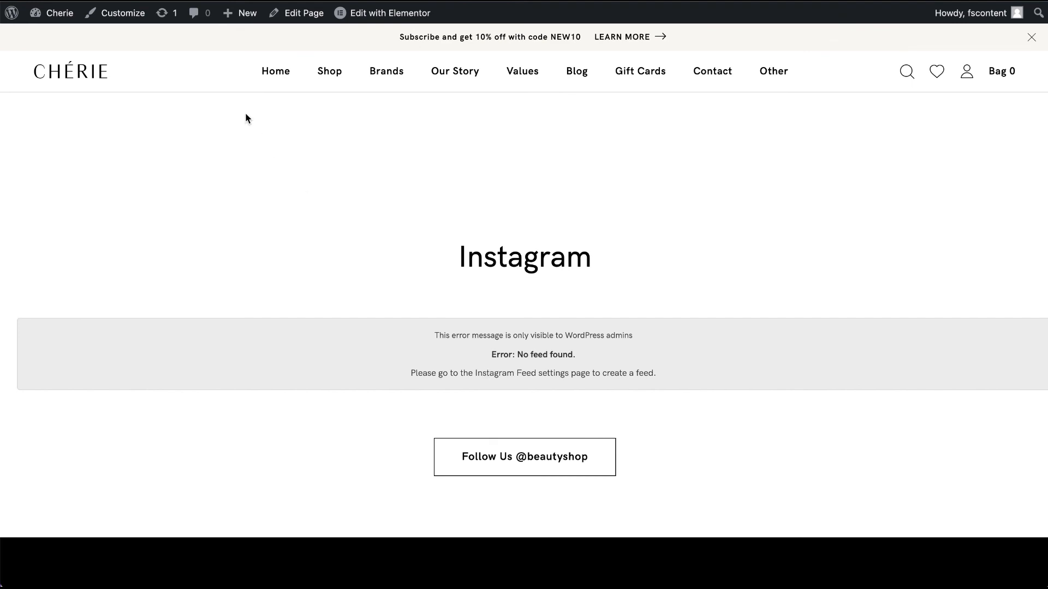
Go to the Chérie site's WordPress dashboard and open the Instagram Feed plugin's list of feeds.
left_click(59, 15)
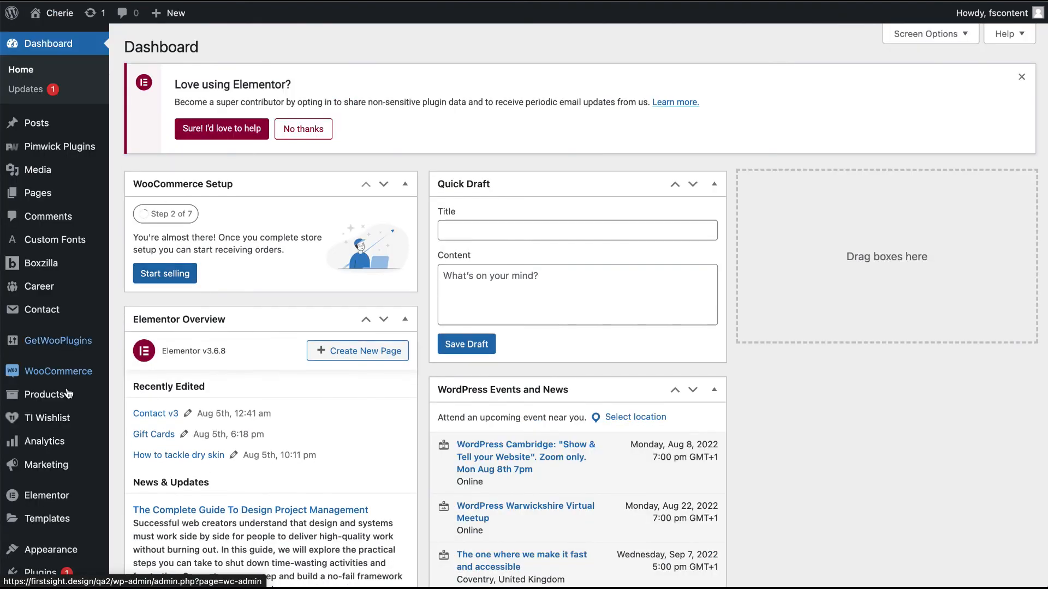
mouse_move(45, 419)
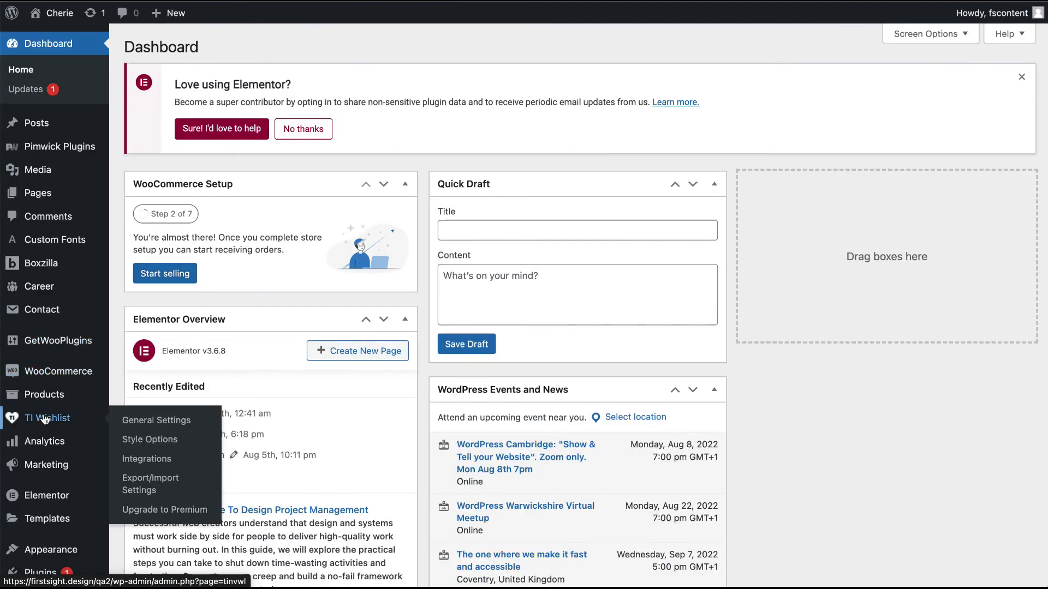
scroll(45, 419, "down", 5)
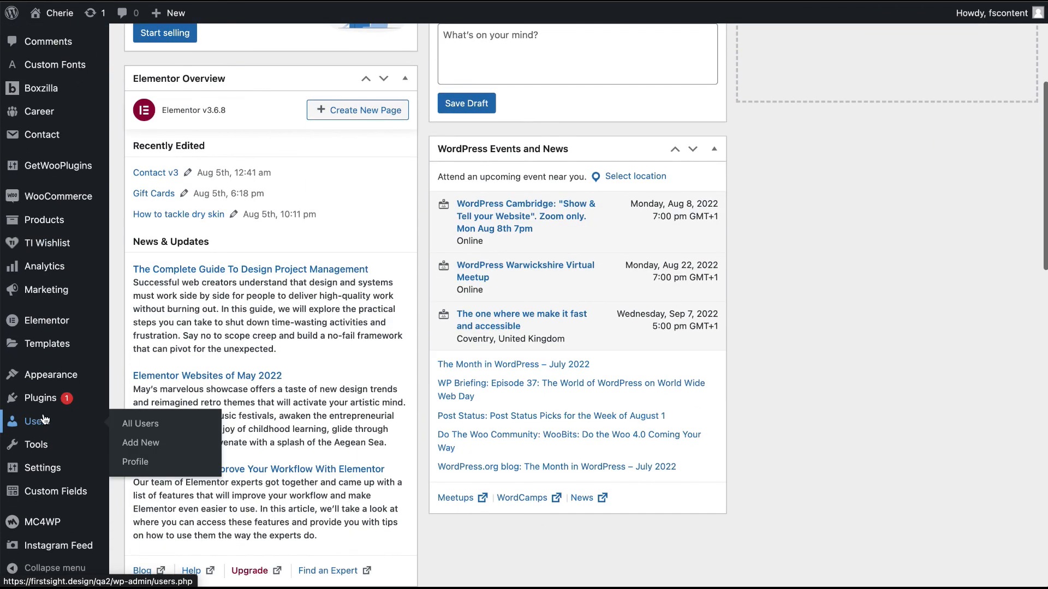
mouse_move(80, 550)
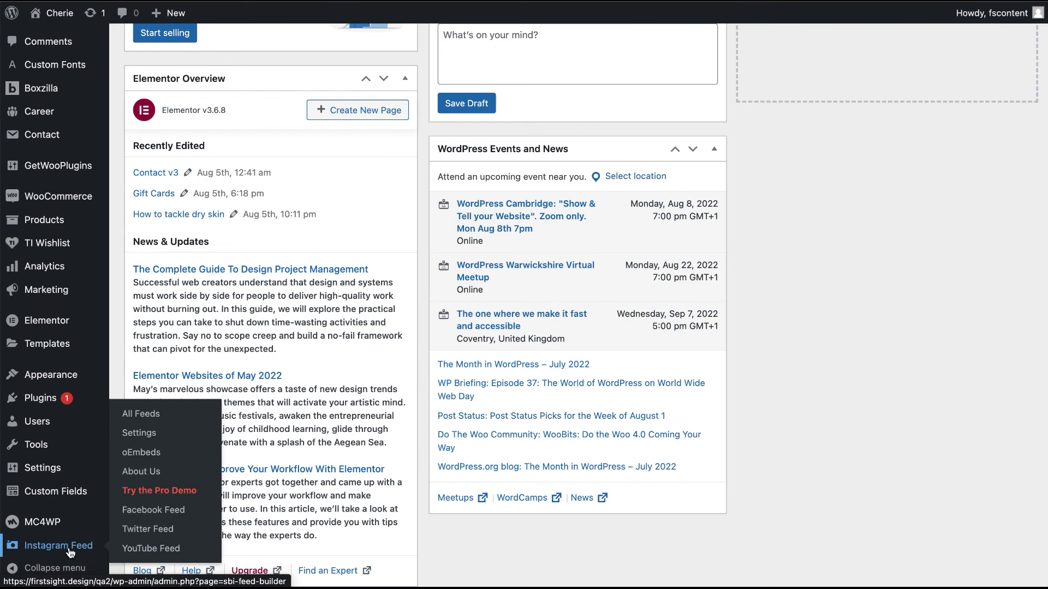
left_click(70, 546)
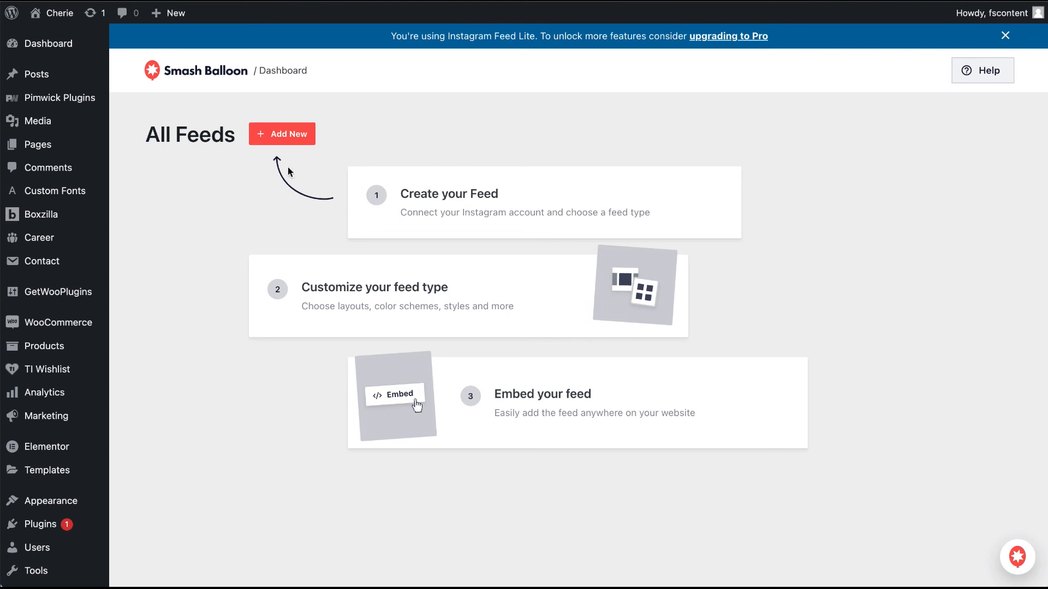
Start a new Instagram feed with the User Timeline type and proceed to choosing its sources.
left_click(282, 134)
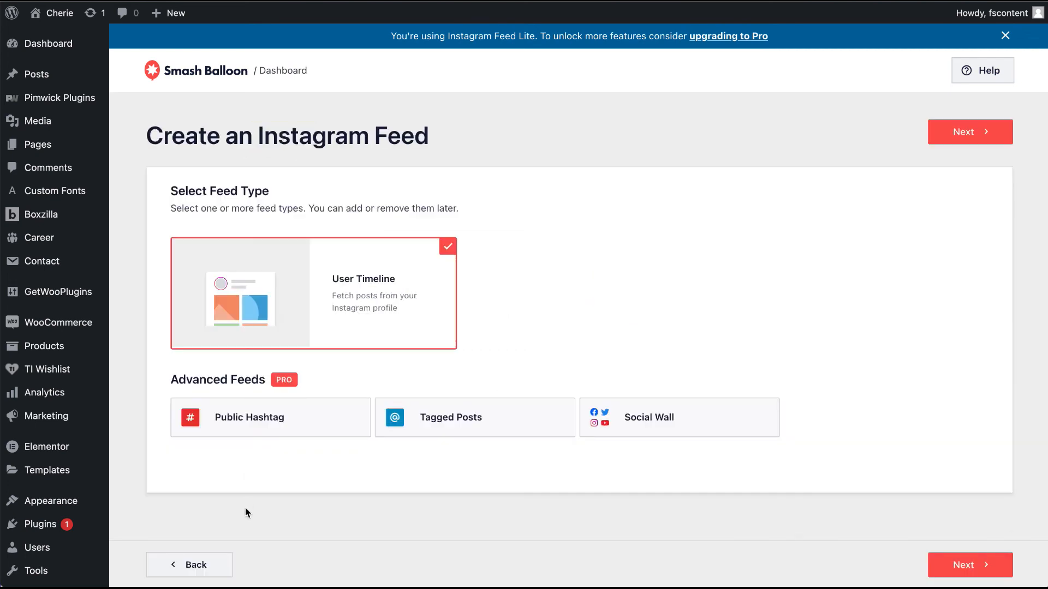
left_click(198, 571)
left_click(294, 136)
left_click(959, 139)
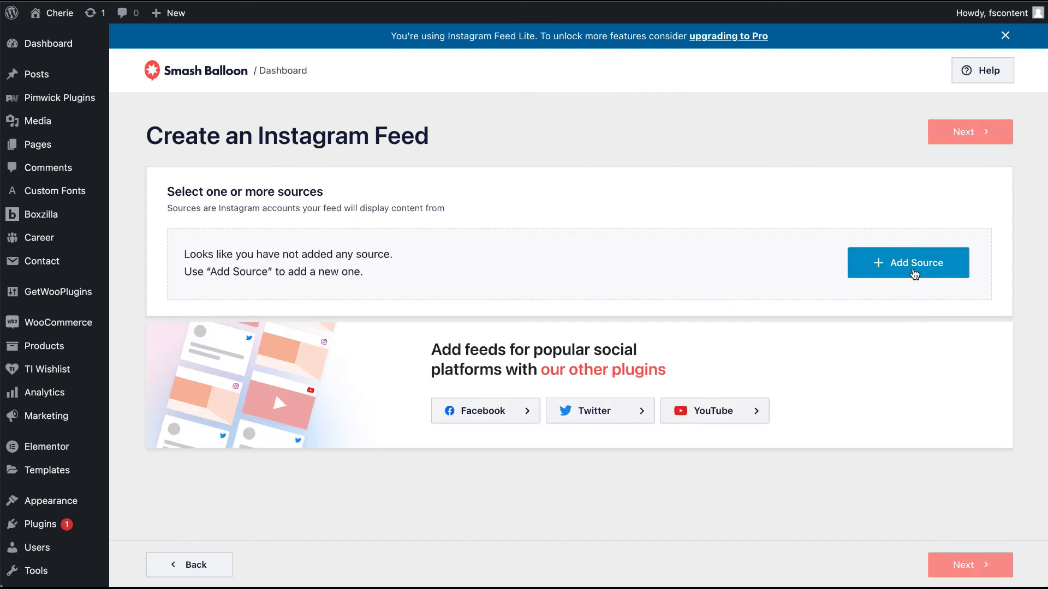
Connect a personal Instagram account through Smash Balloon, allow access, and select levre.wp.theme as the feed's source.
left_click(907, 269)
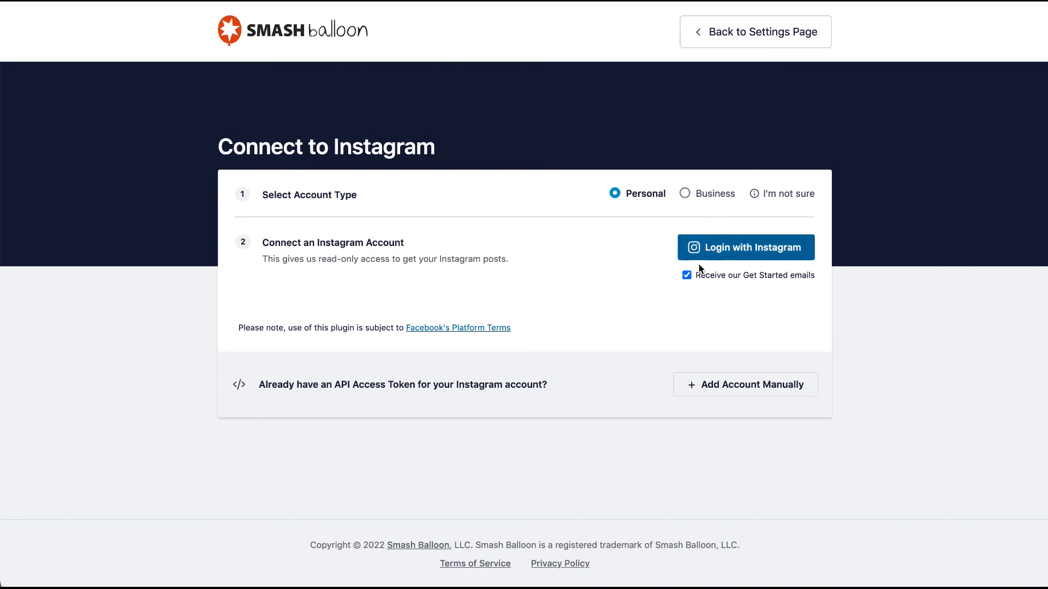
left_click(783, 254)
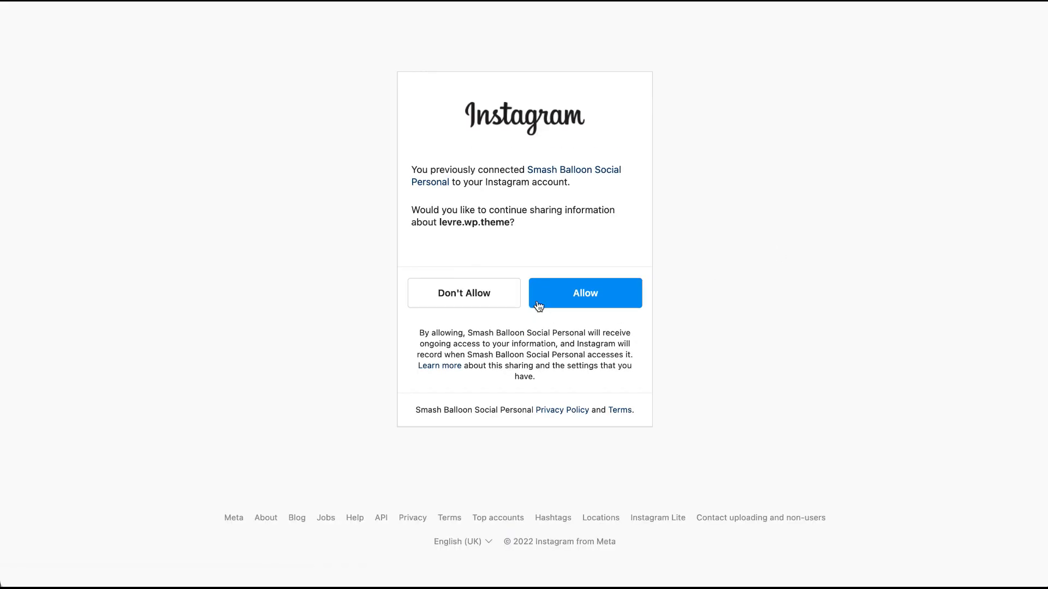
left_click(571, 301)
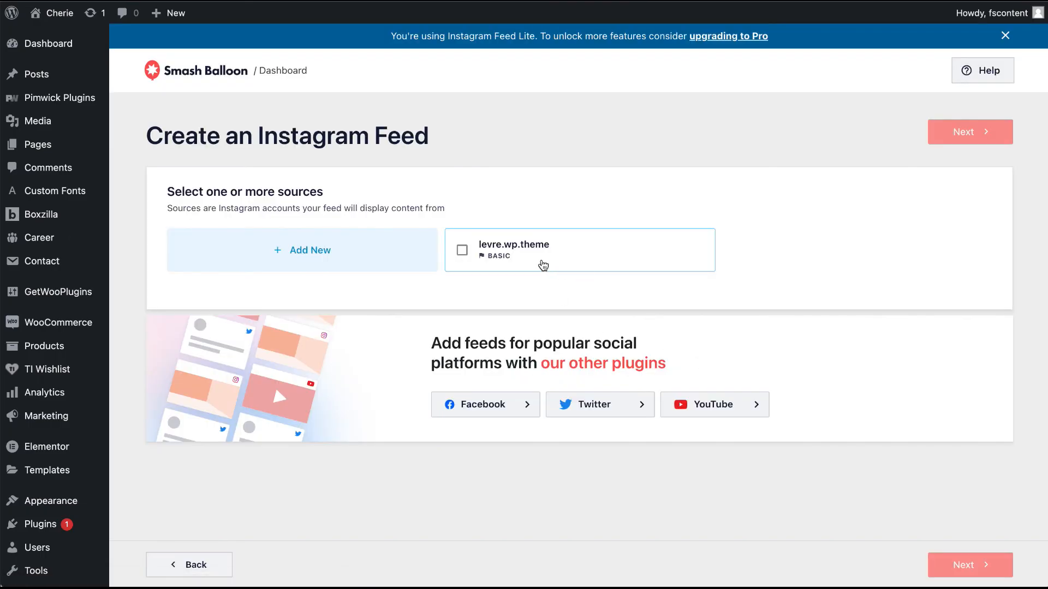
left_click(546, 265)
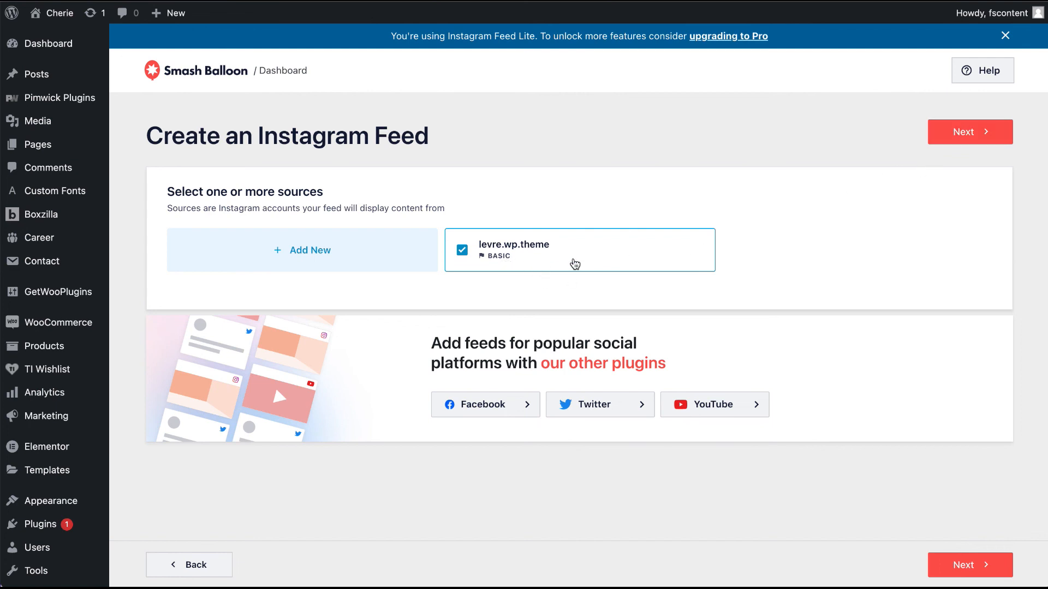
Create the feed from the levre.wp.theme source, dismiss the embedding tip and look over the Feed Layout settings.
left_click(959, 134)
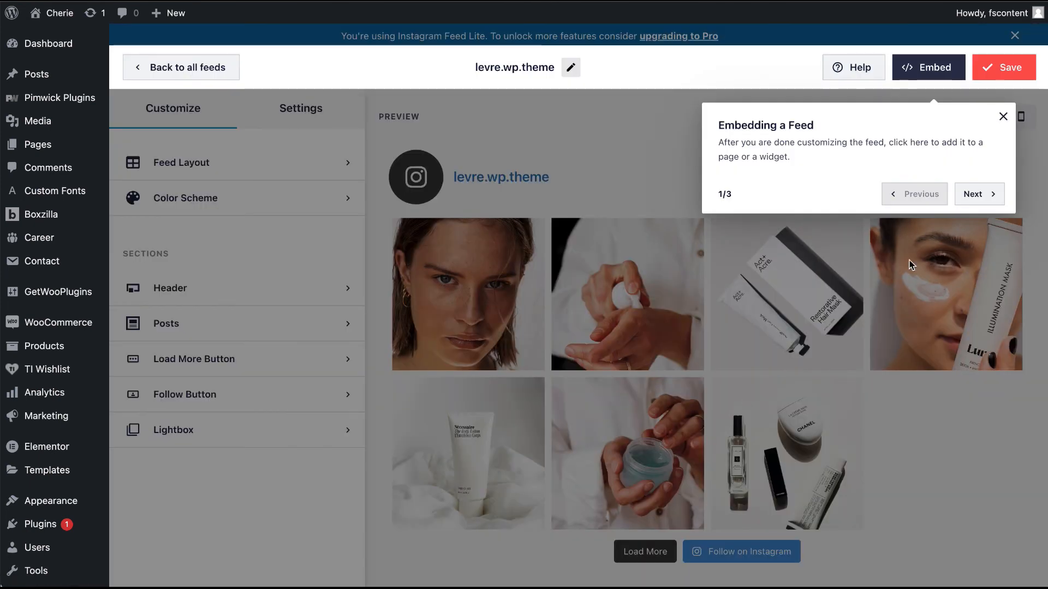
left_click(1003, 115)
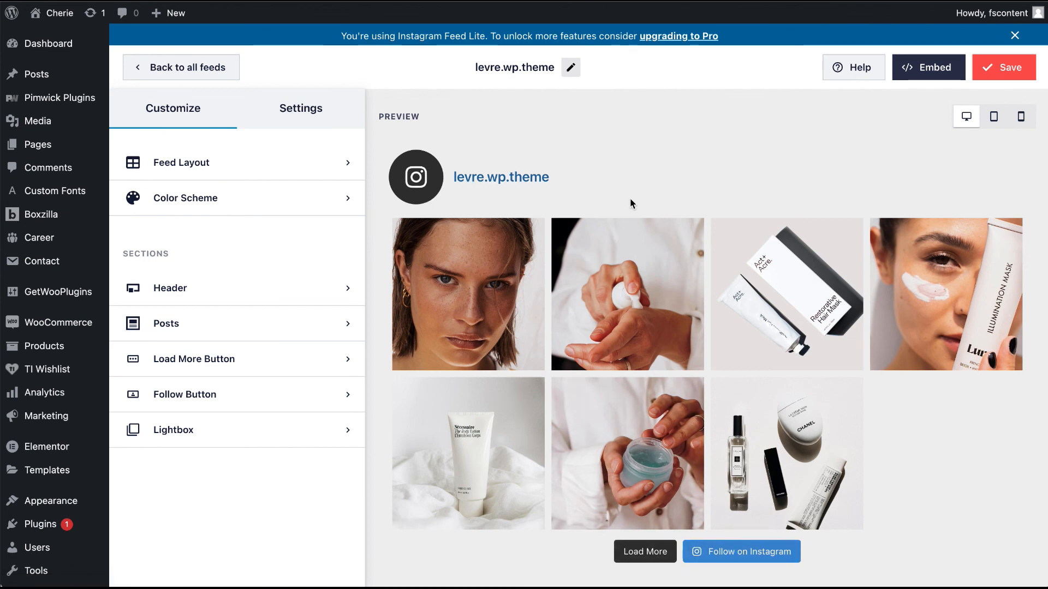
left_click(254, 168)
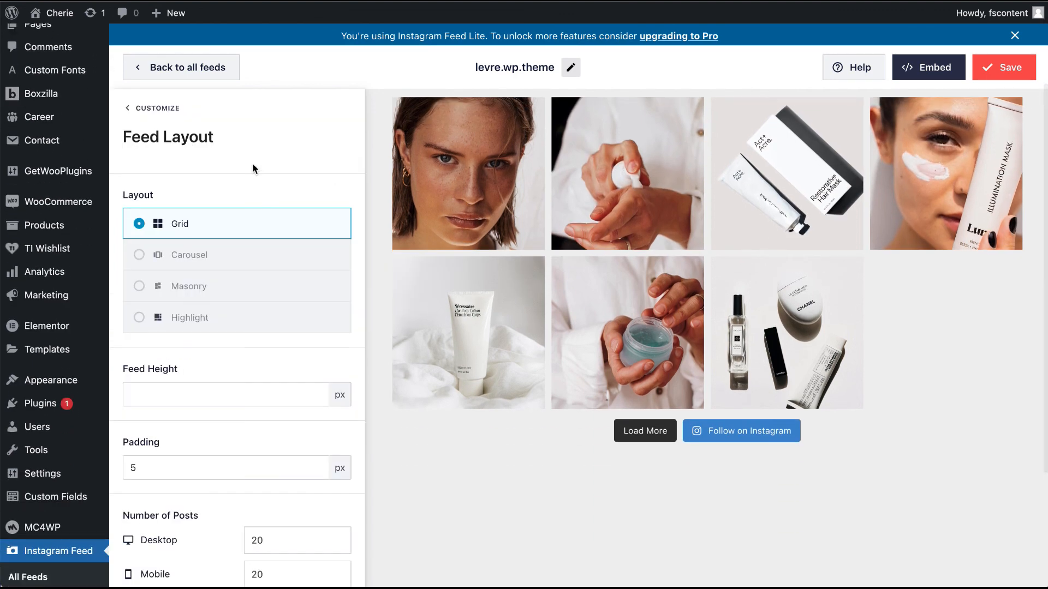
left_click(167, 112)
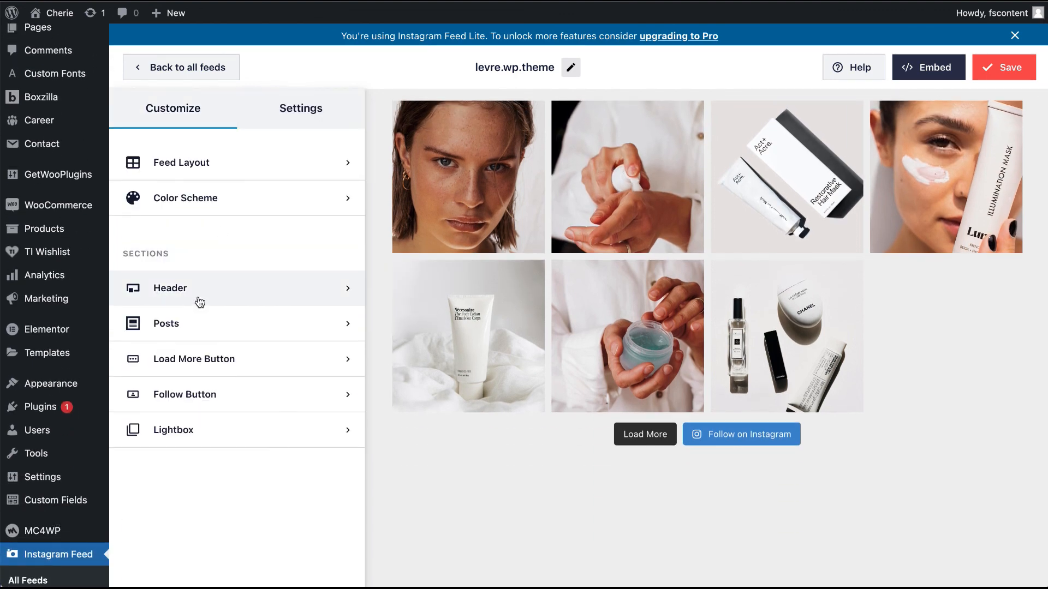
Disable the header of the levre.wp.theme feed.
left_click(199, 300)
left_click(146, 173)
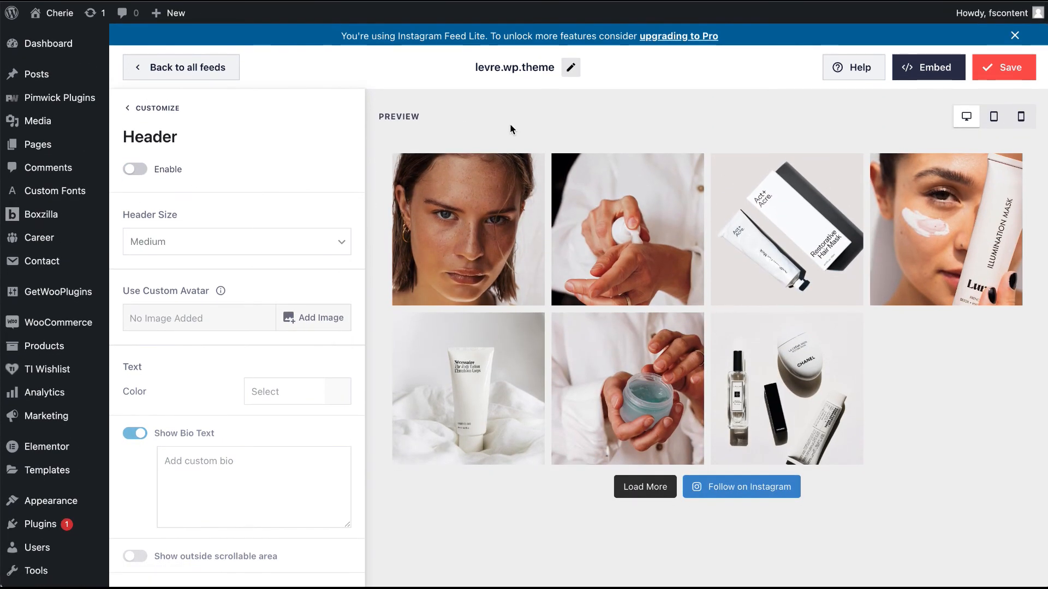
left_click(153, 108)
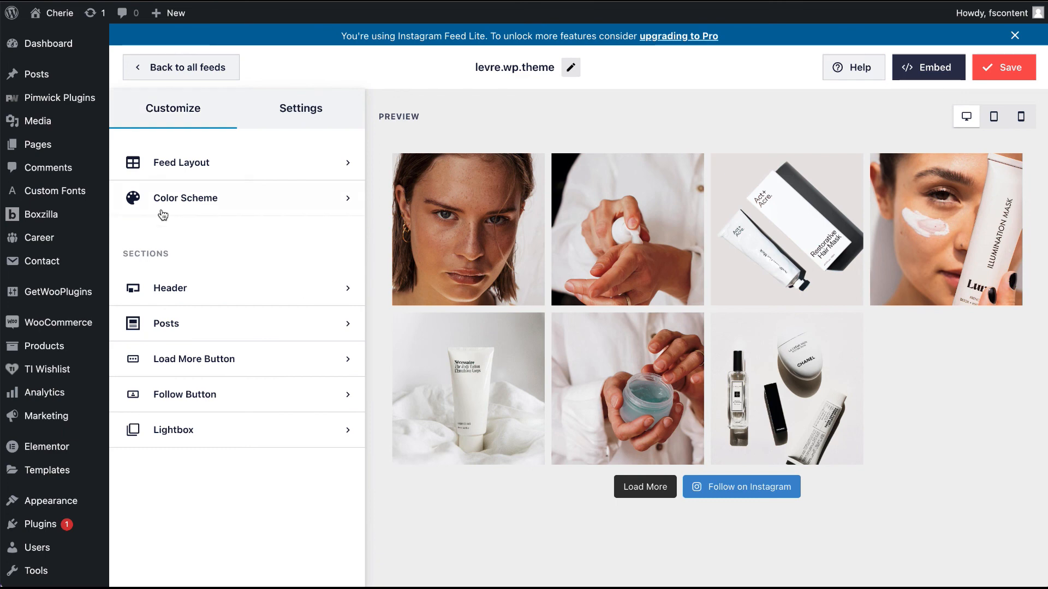
Check the feed's Posts settings and turn off the Load More button.
left_click(178, 324)
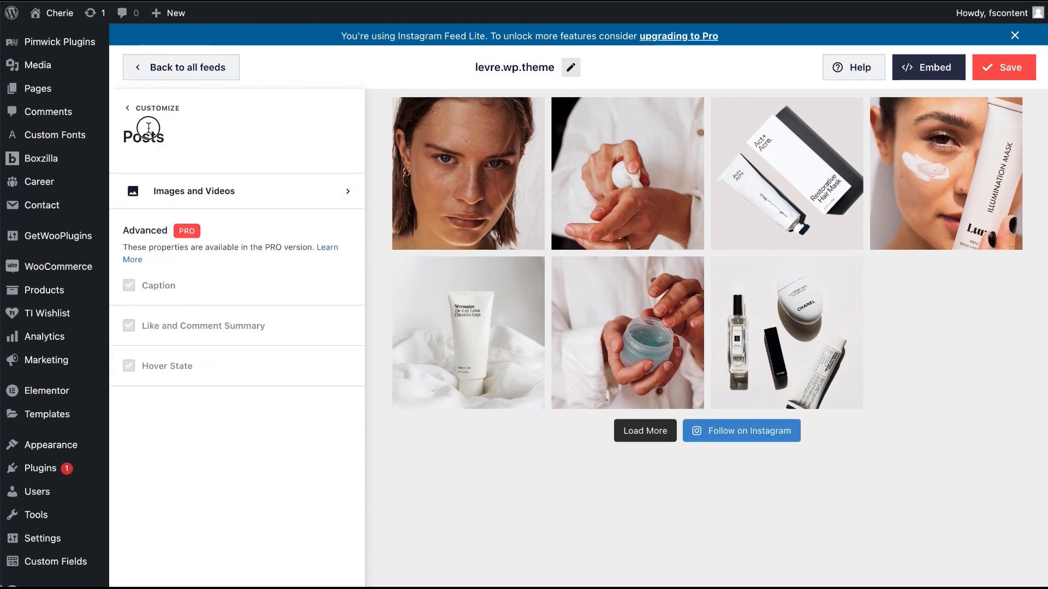
left_click(152, 110)
left_click(183, 359)
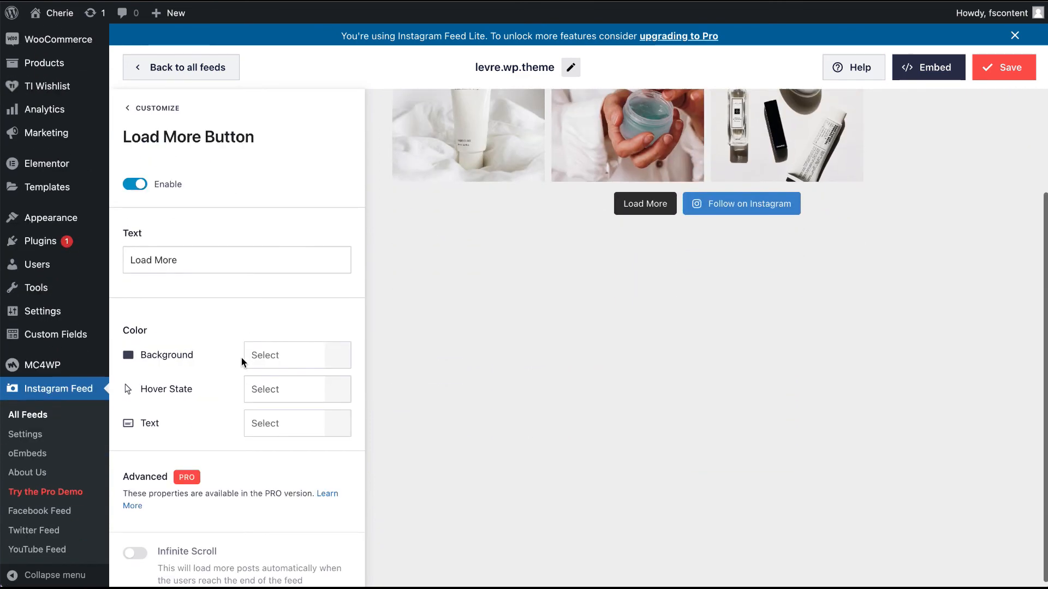
left_click(134, 184)
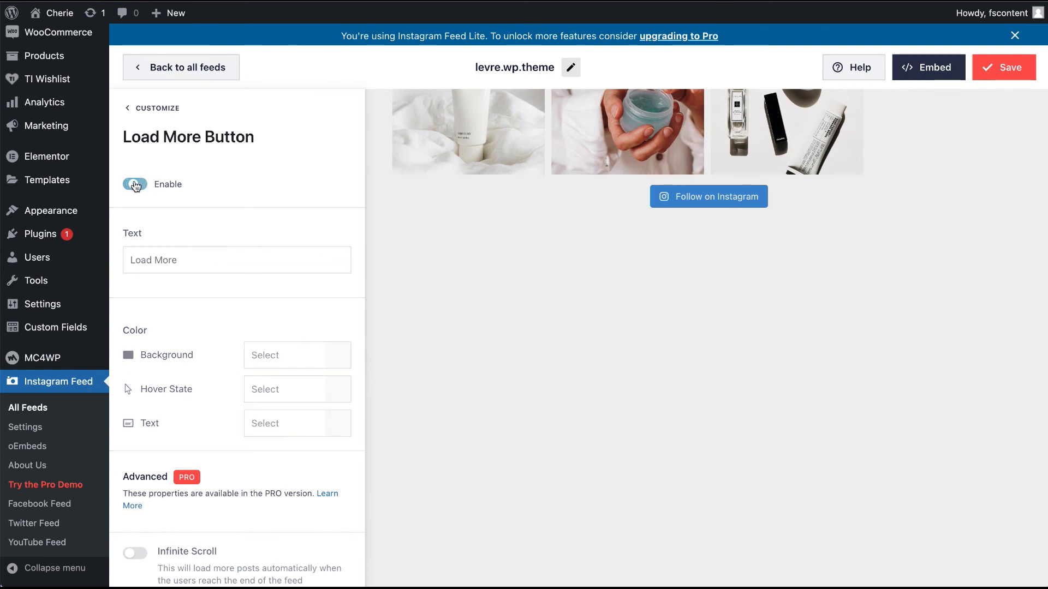
left_click(170, 108)
Turn off the feed's Follow button and save the feed.
left_click(211, 396)
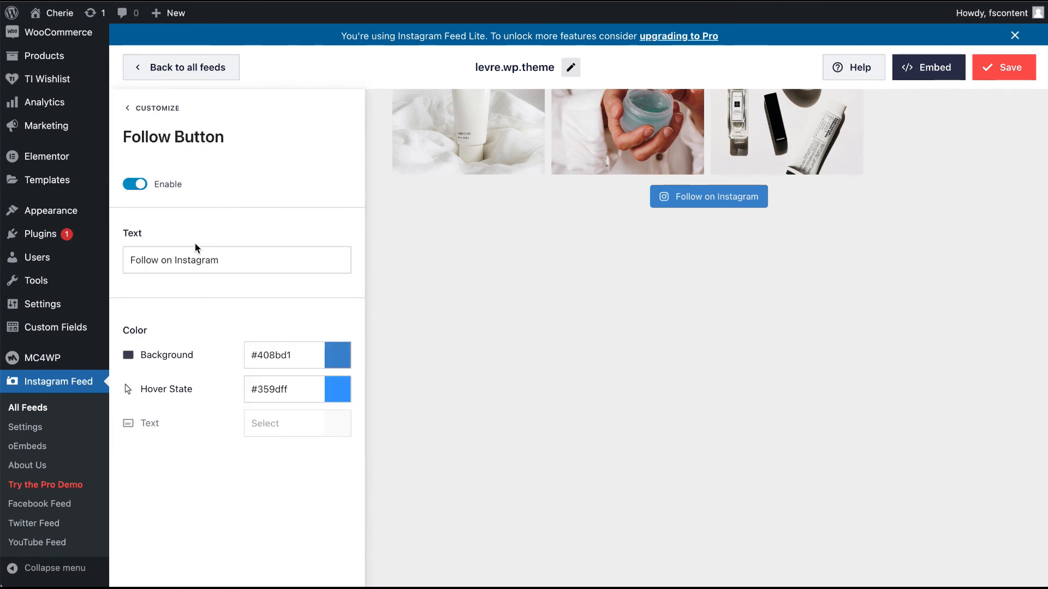
left_click(133, 186)
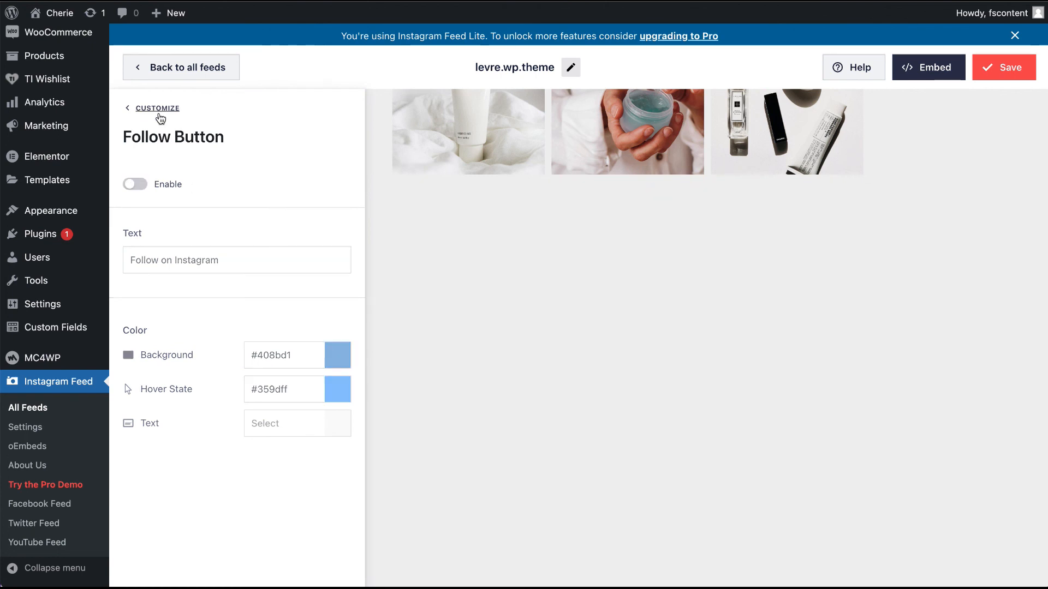
left_click(159, 114)
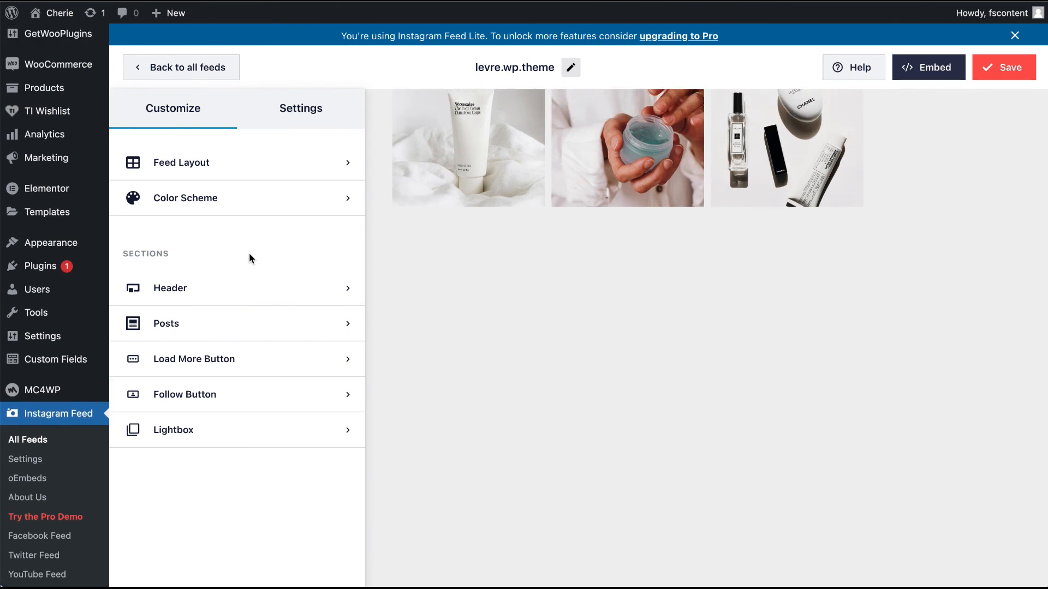
scroll(249, 254, "up", 5)
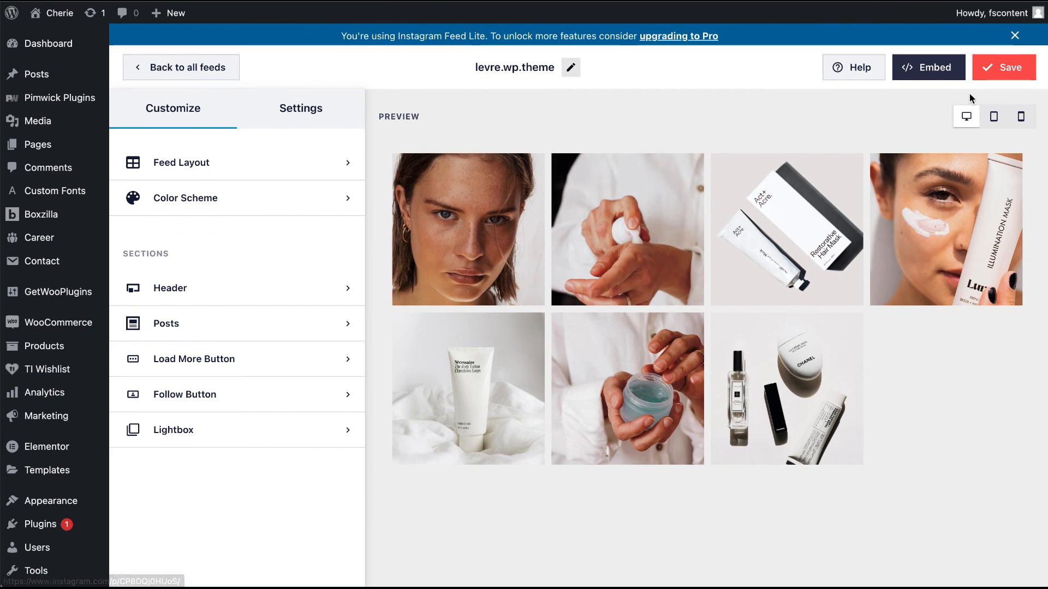
left_click(1011, 68)
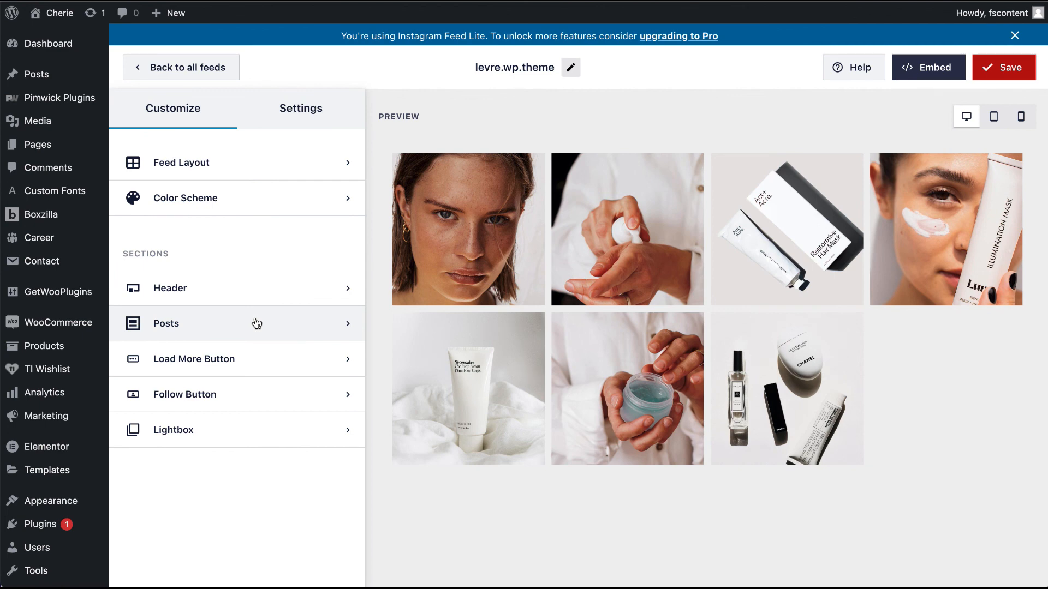
Set the feed's number of posts to 8 on desktop and 4 on mobile, and save the feed.
left_click(220, 163)
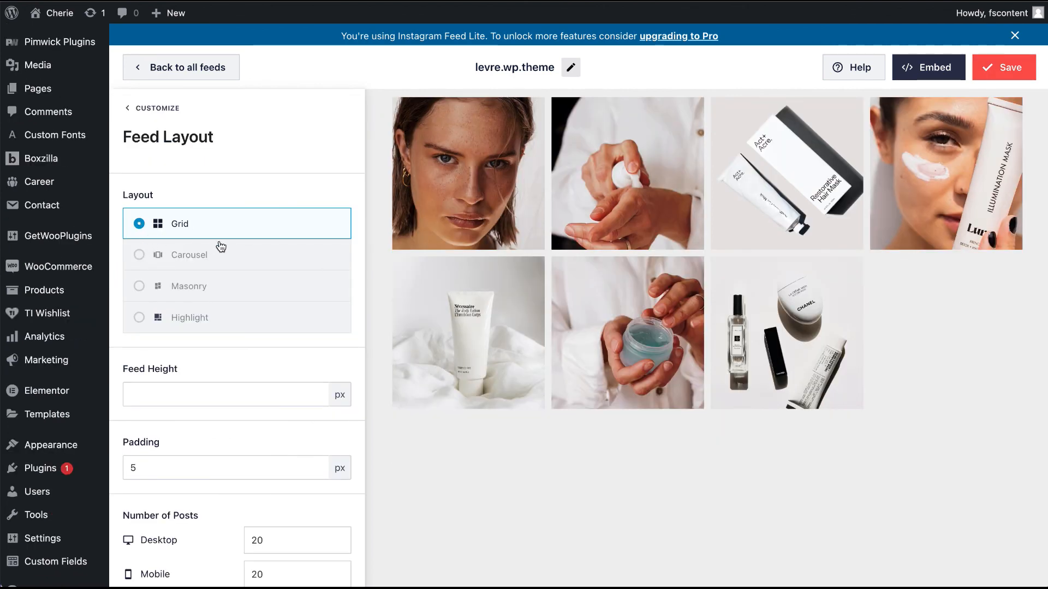
scroll(240, 243, "down", 4)
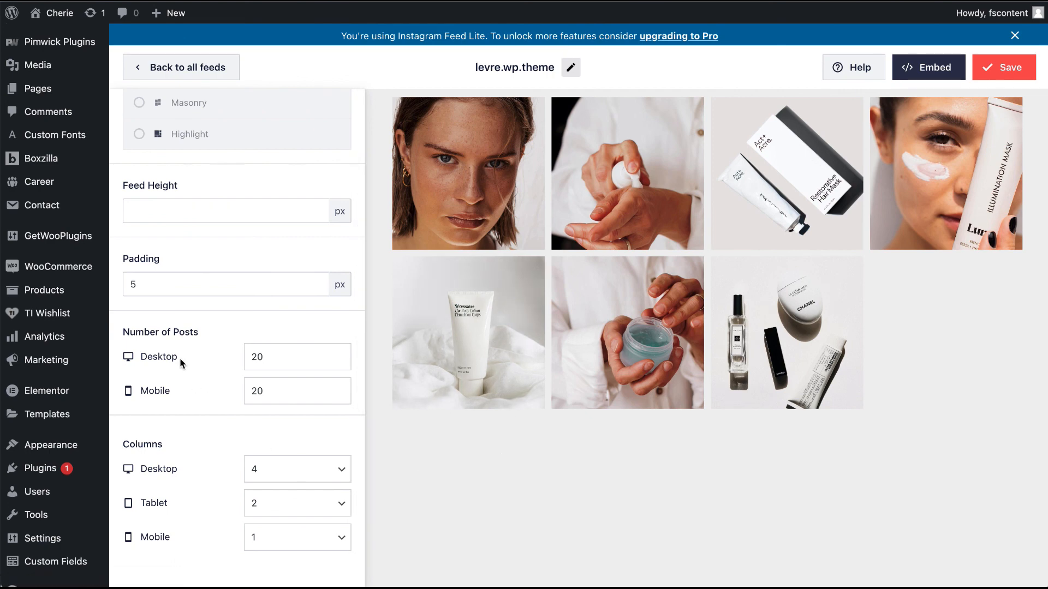
left_click(284, 361)
left_click_drag(306, 361, 212, 358)
type("8")
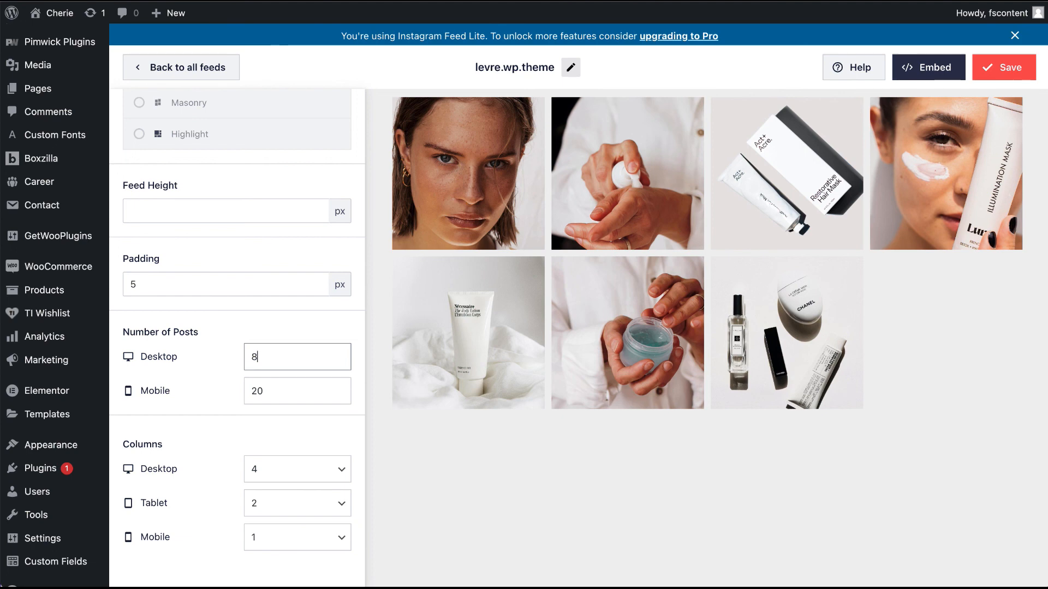
left_click_drag(292, 389, 215, 392)
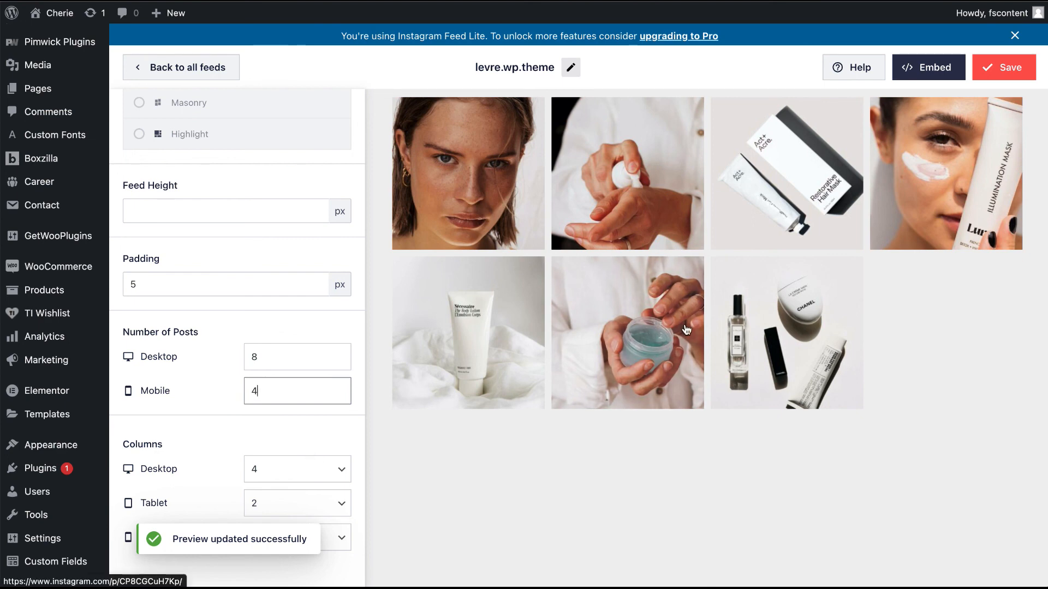
left_click(1012, 68)
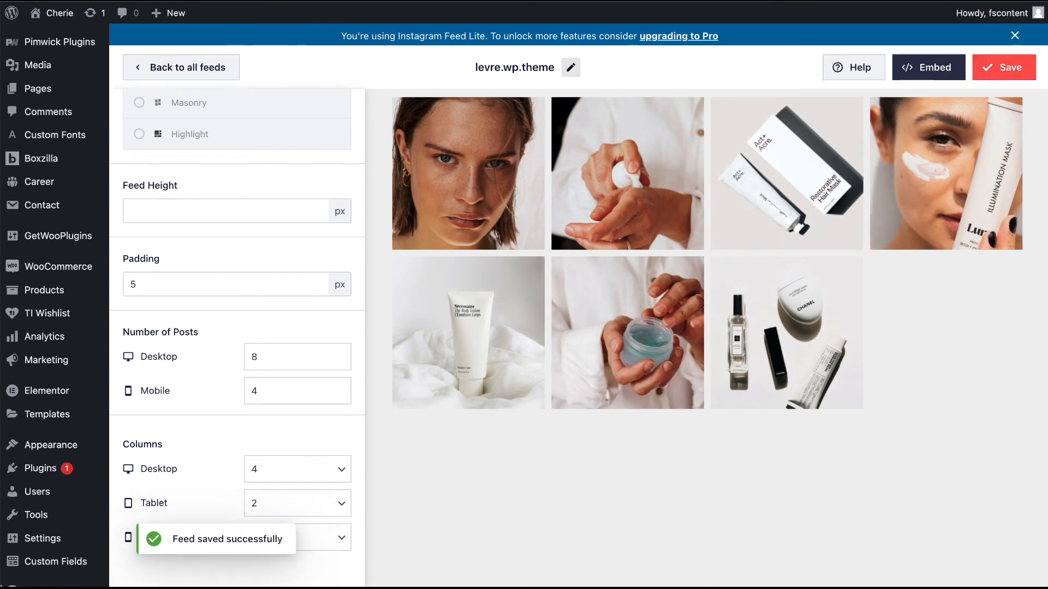
Open the site's home page at firstsight.design/qa2/ and examine the image grid in its Instagram section.
key("BackSpace")
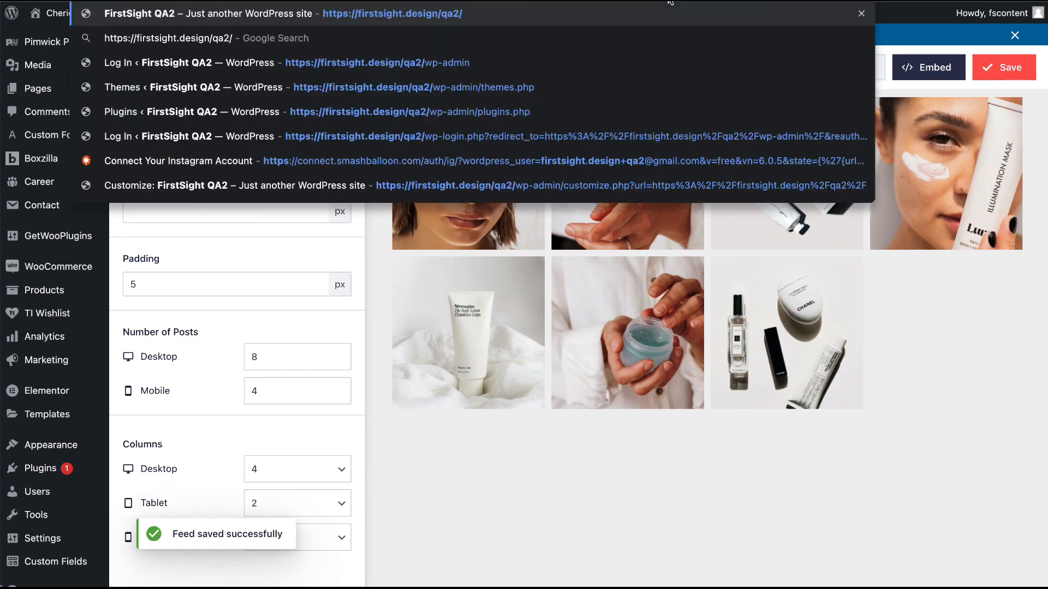
key("Return")
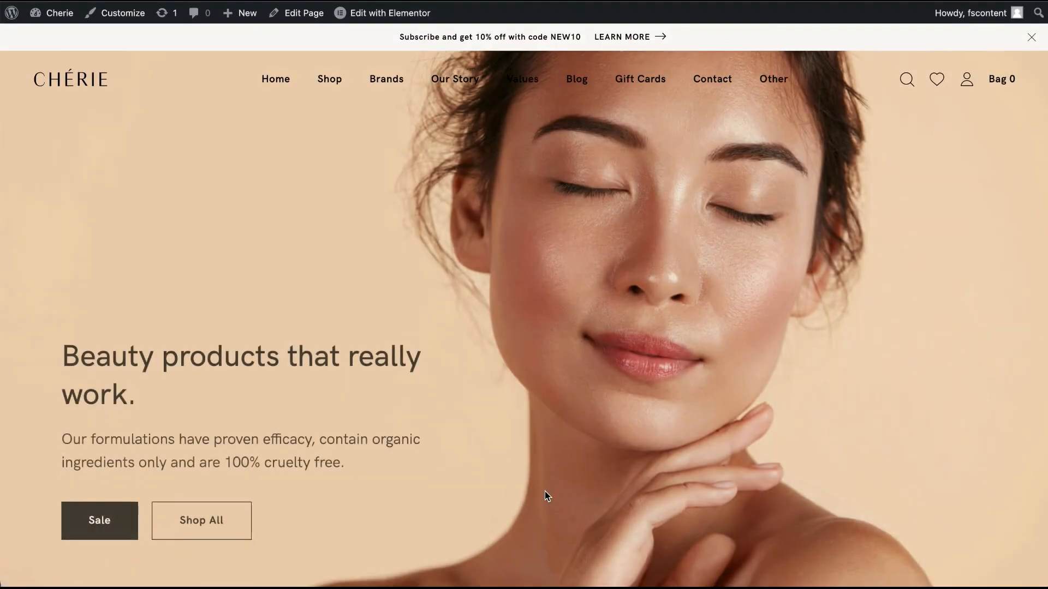
scroll(545, 491, "down", 20)
scroll(546, 496, "down", 15)
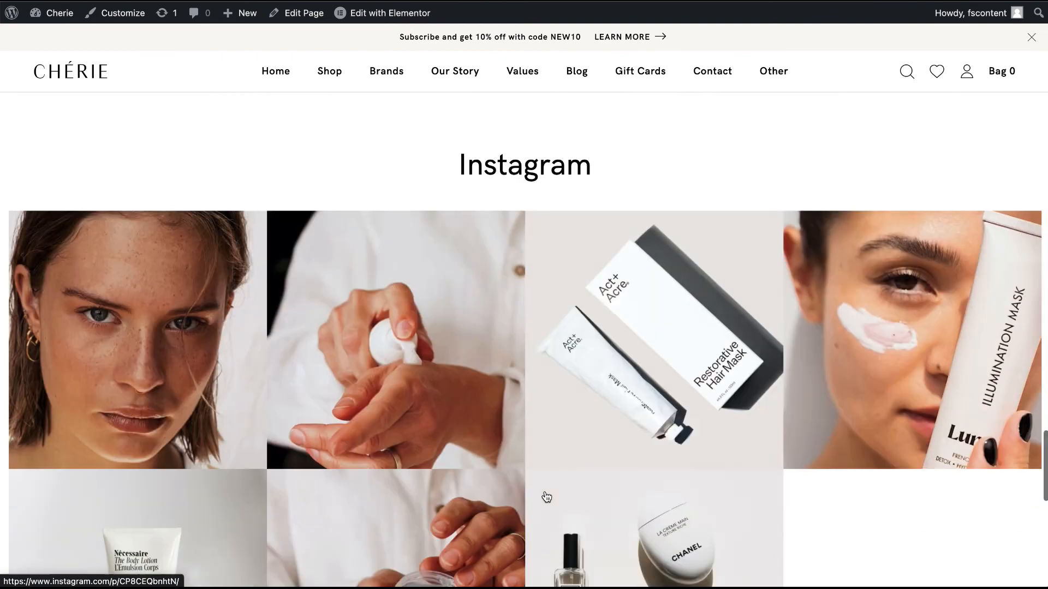
scroll(546, 496, "up", 8)
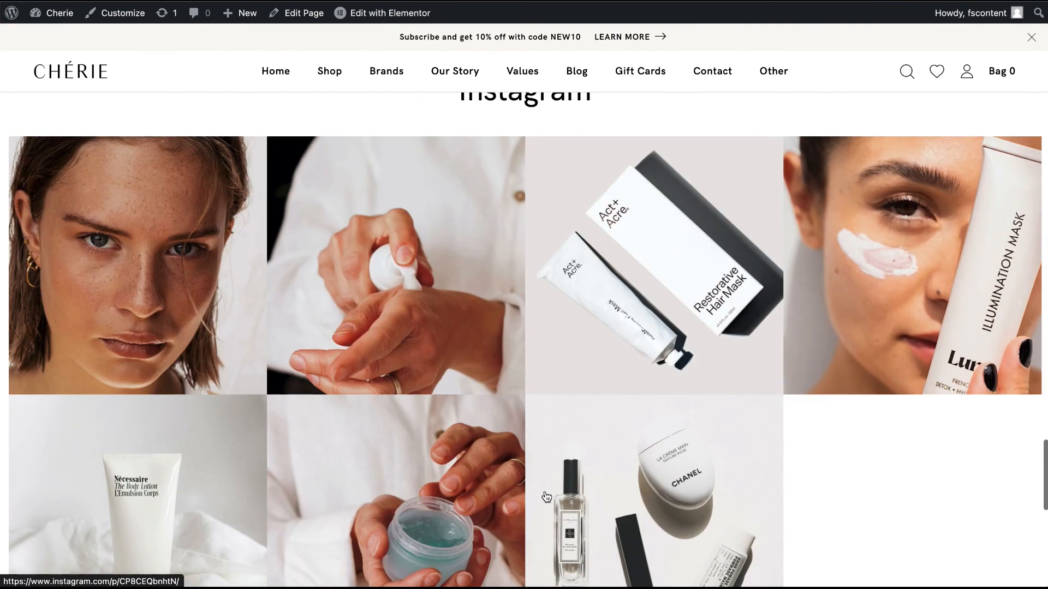
scroll(546, 496, "down", 10)
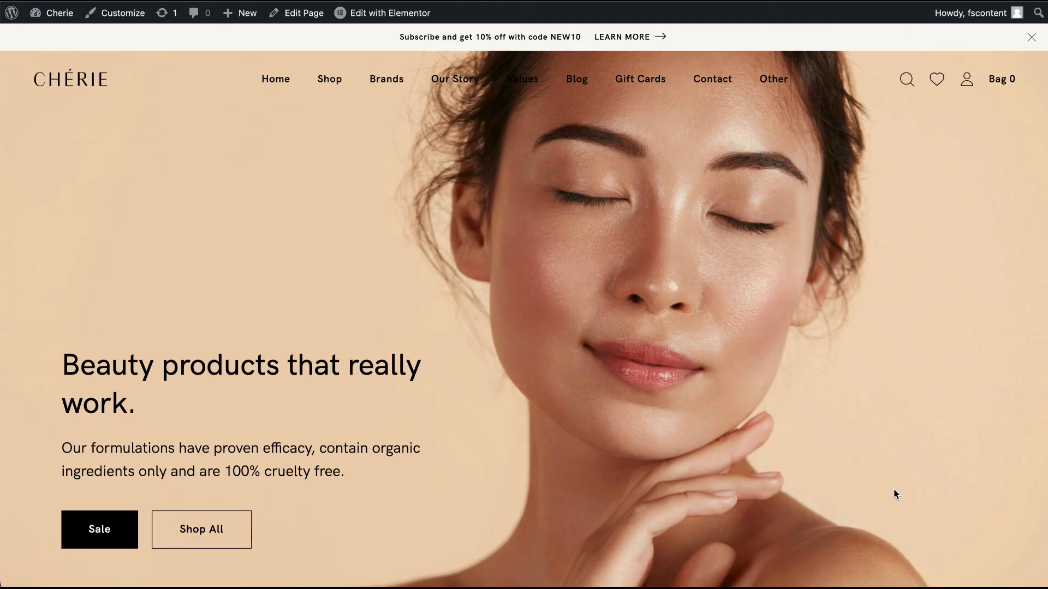
Check the "We Don't Keep Our Beauty Secrets" area in the home page footer and open the MC4WP Mailchimp settings in the dashboard.
scroll(894, 490, "down", 20)
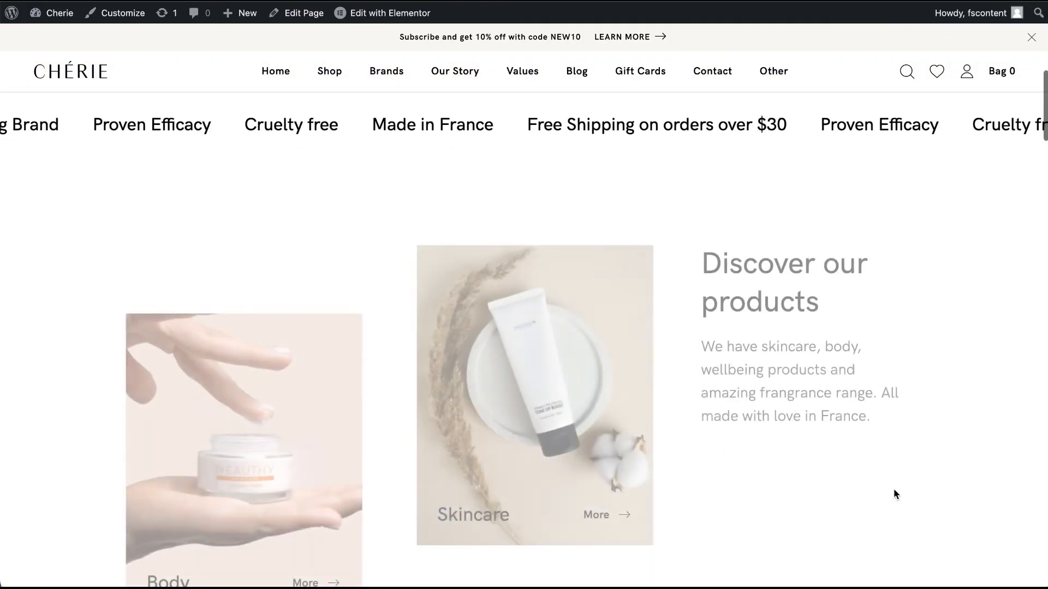
scroll(898, 484, "down", 15)
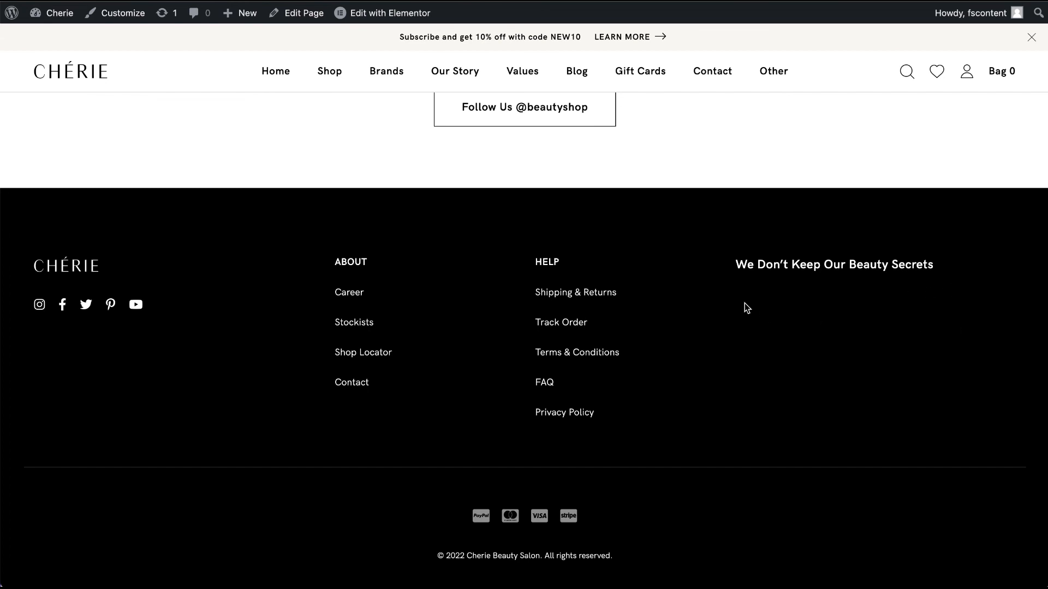
left_click(52, 20)
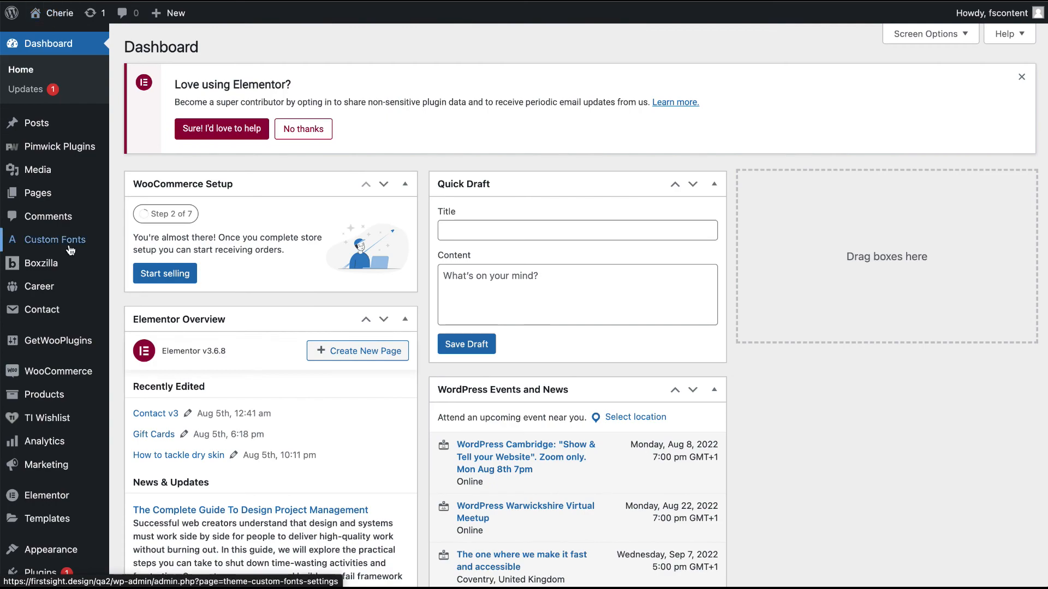
scroll(75, 220, "down", 10)
mouse_move(76, 220)
scroll(76, 220, "down", 3)
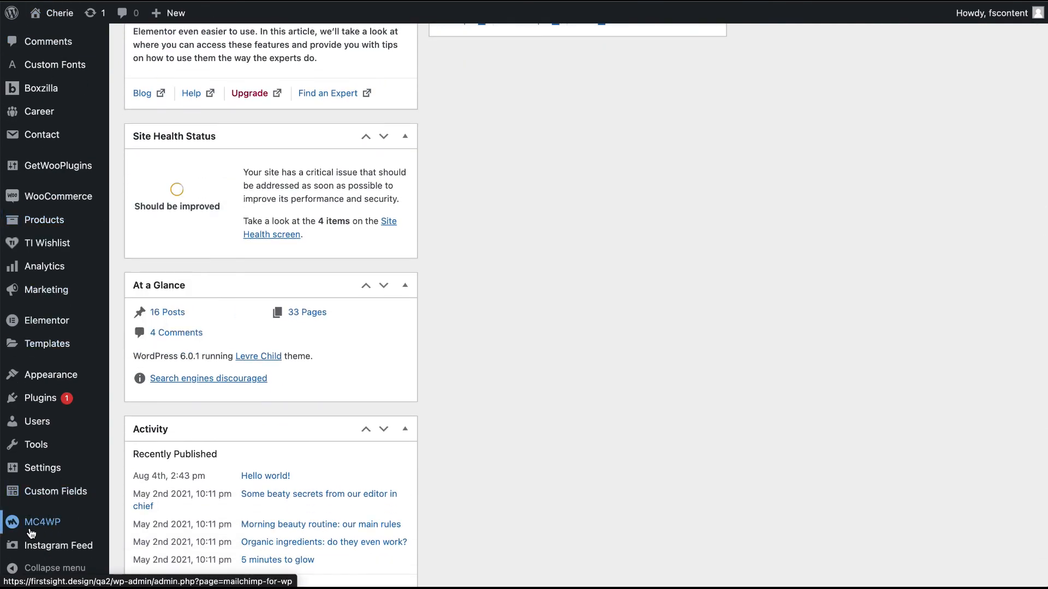
mouse_move(32, 533)
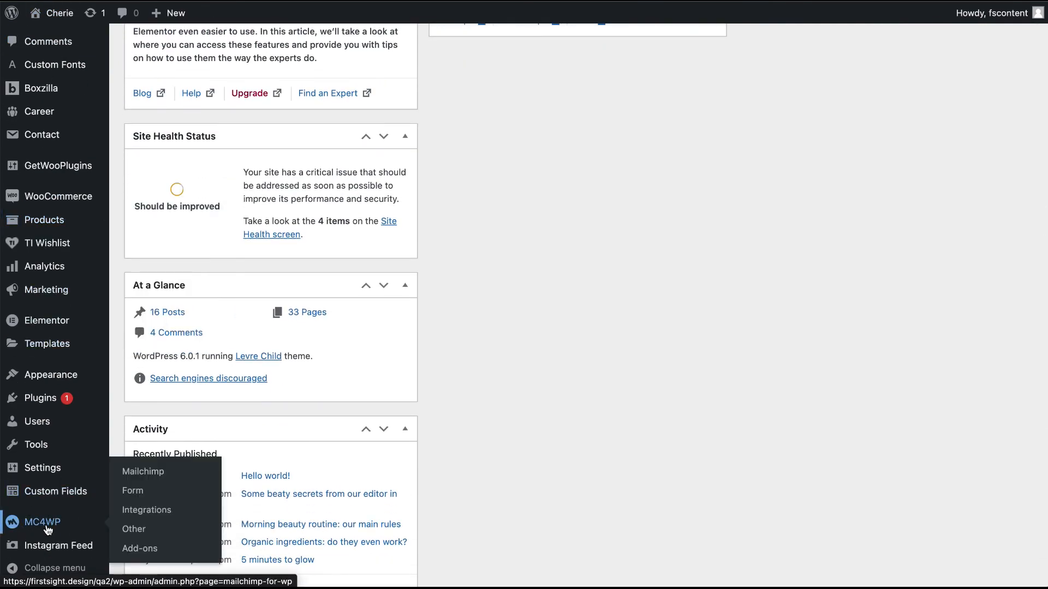
left_click(47, 528)
scroll(48, 529, "down", 5)
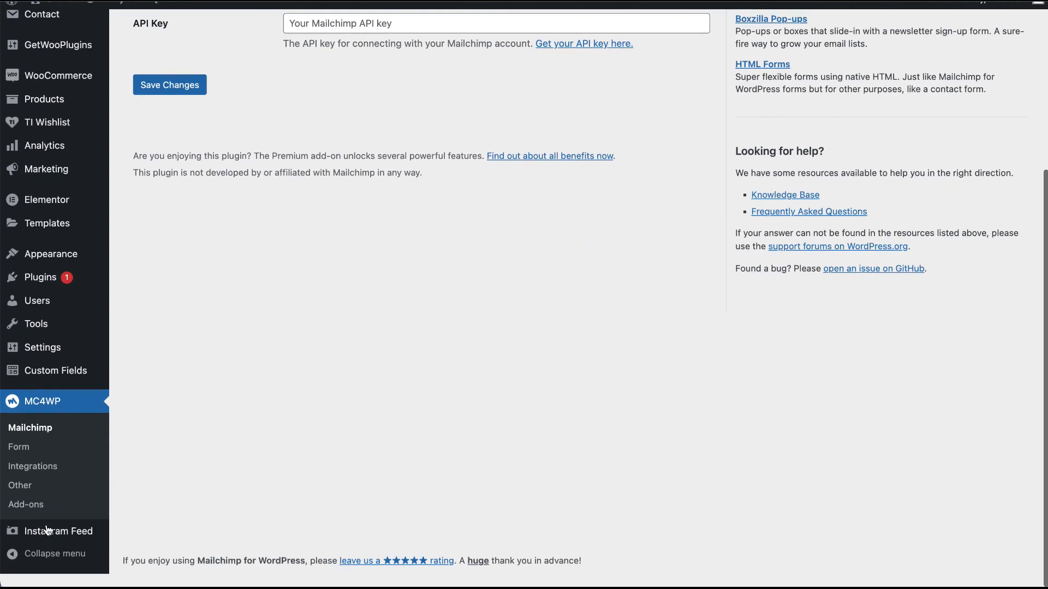
scroll(49, 528, "up", 5)
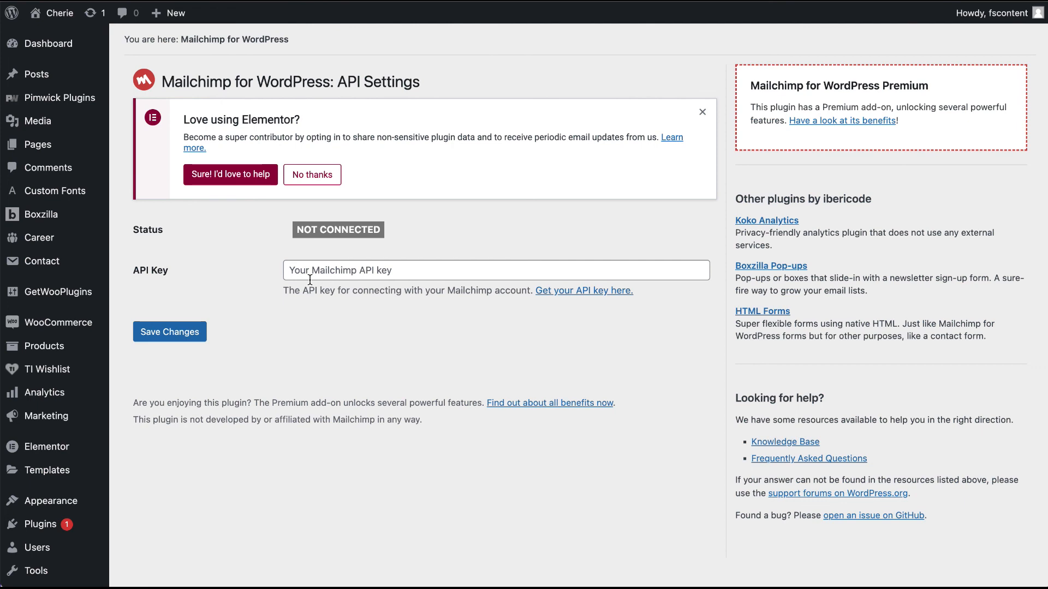
Examine the API key field and the connection status in the Mailchimp for WordPress API settings.
left_click(345, 271)
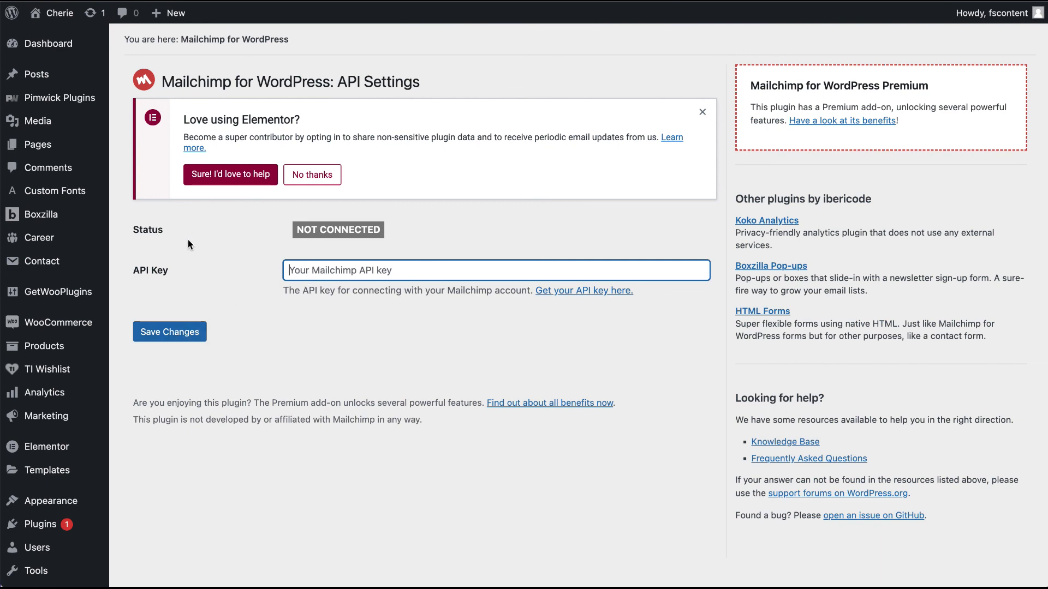
left_click_drag(290, 228, 382, 228)
left_click(397, 233)
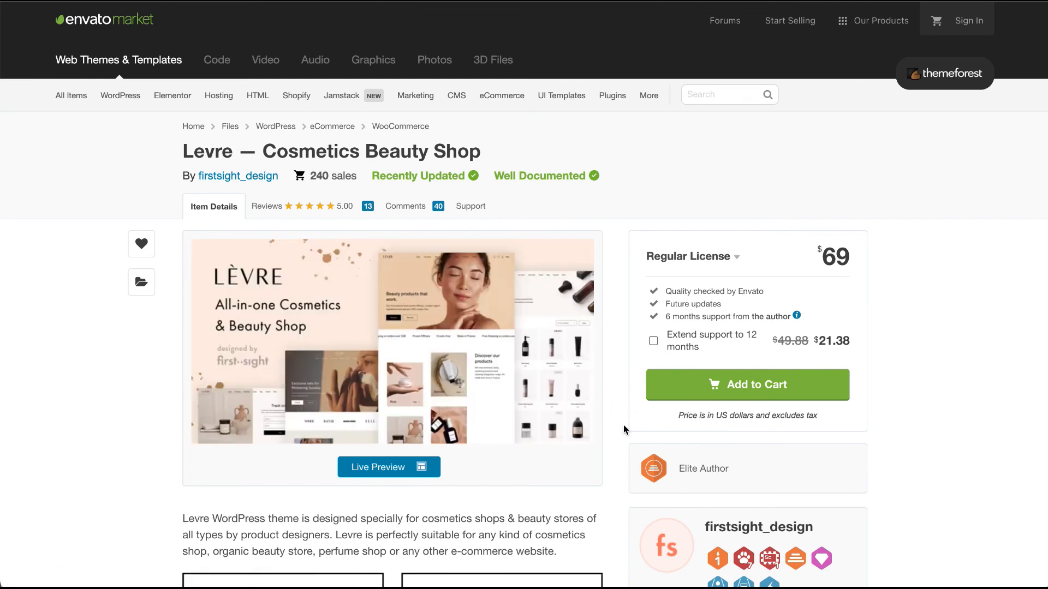
Look over the Levre theme's ThemeForest page down to its Get Support and Documentation links.
scroll(623, 425, "down", 2)
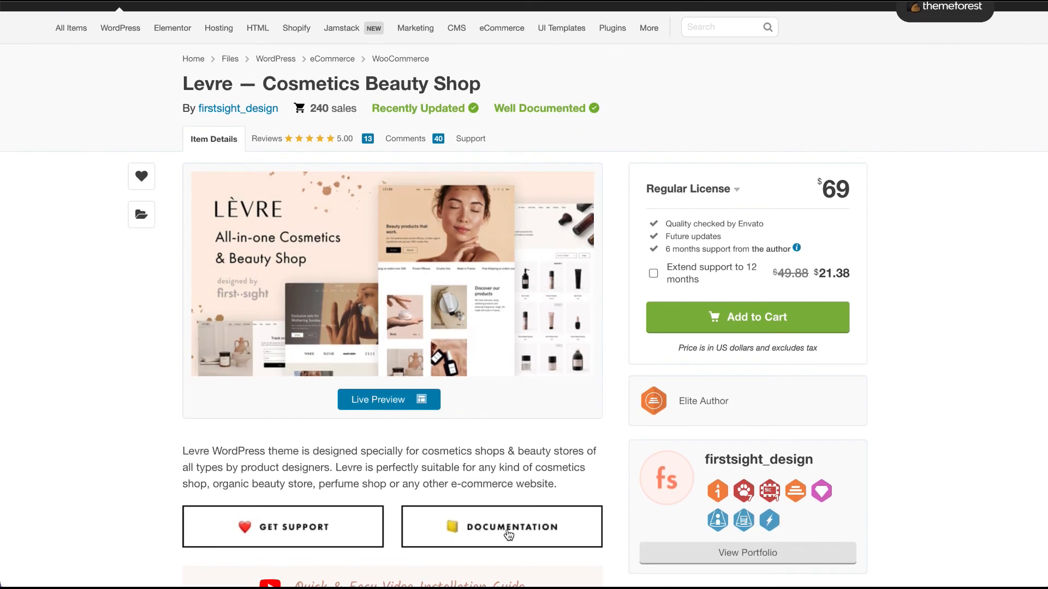
scroll(508, 536, "down", 1)
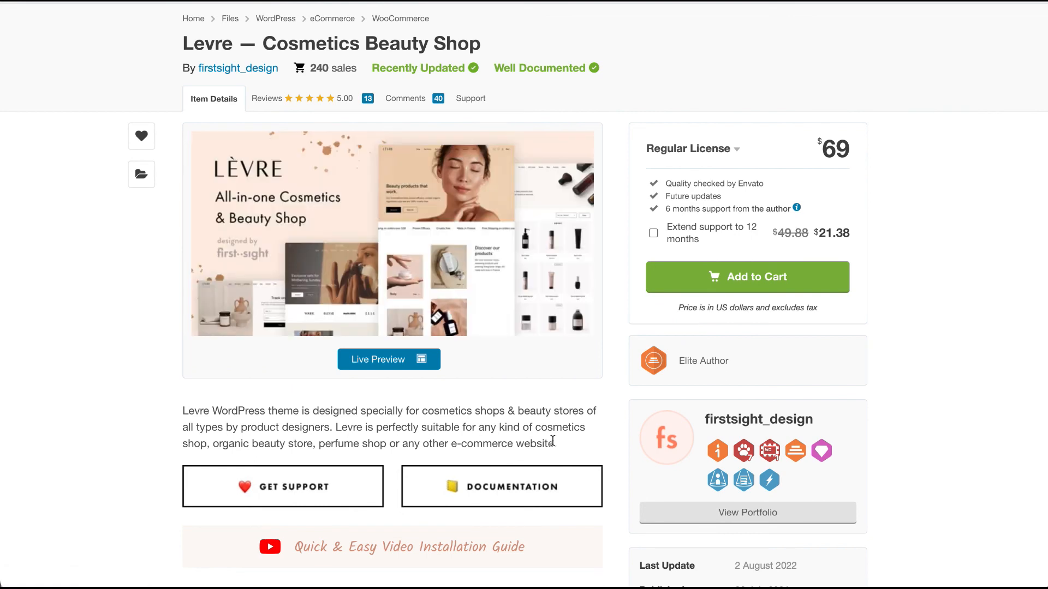
Open the Levre theme's documentation in a new tab and look through its Support and Theme Installation sections.
scroll(551, 440, "down", 1)
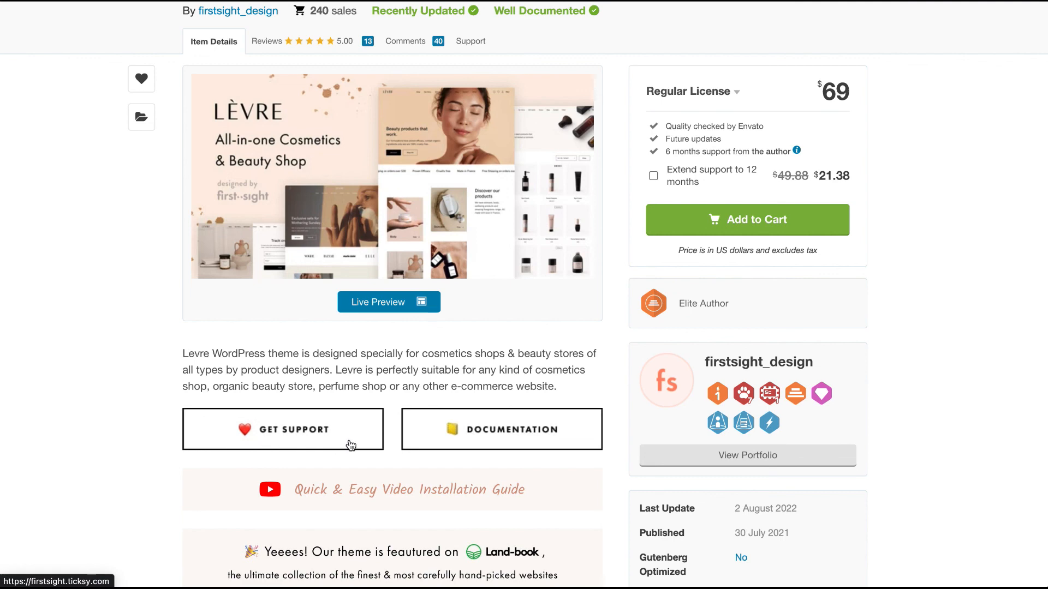
right_click(527, 430)
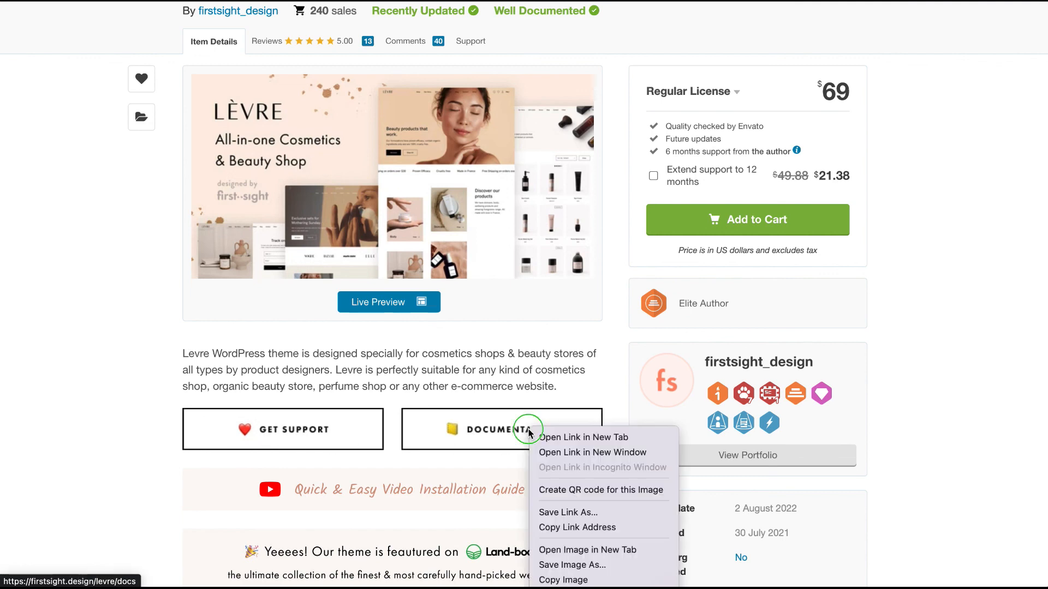
left_click(570, 438)
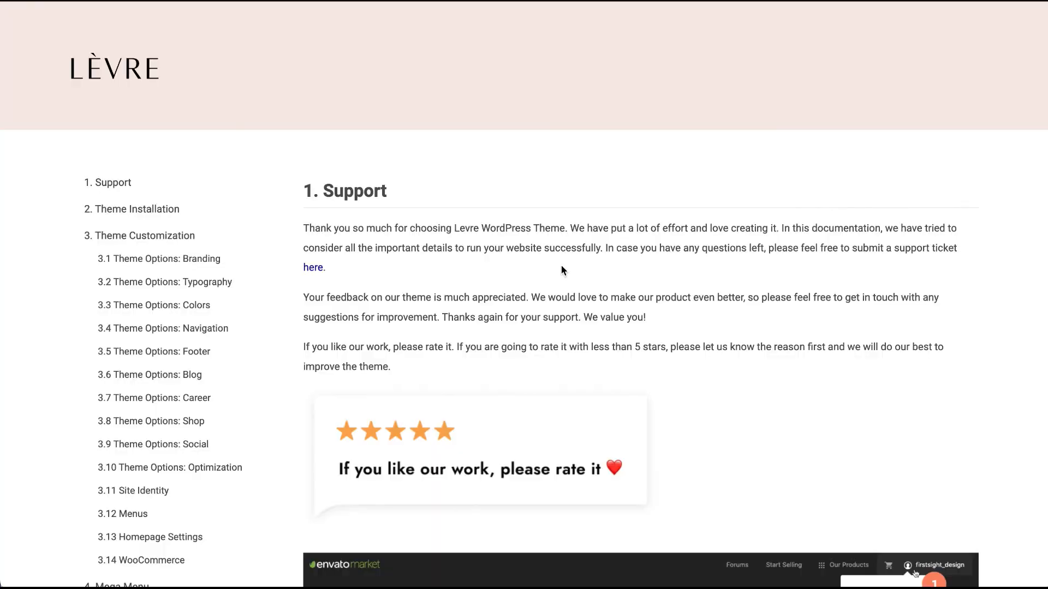
scroll(561, 265, "down", 8)
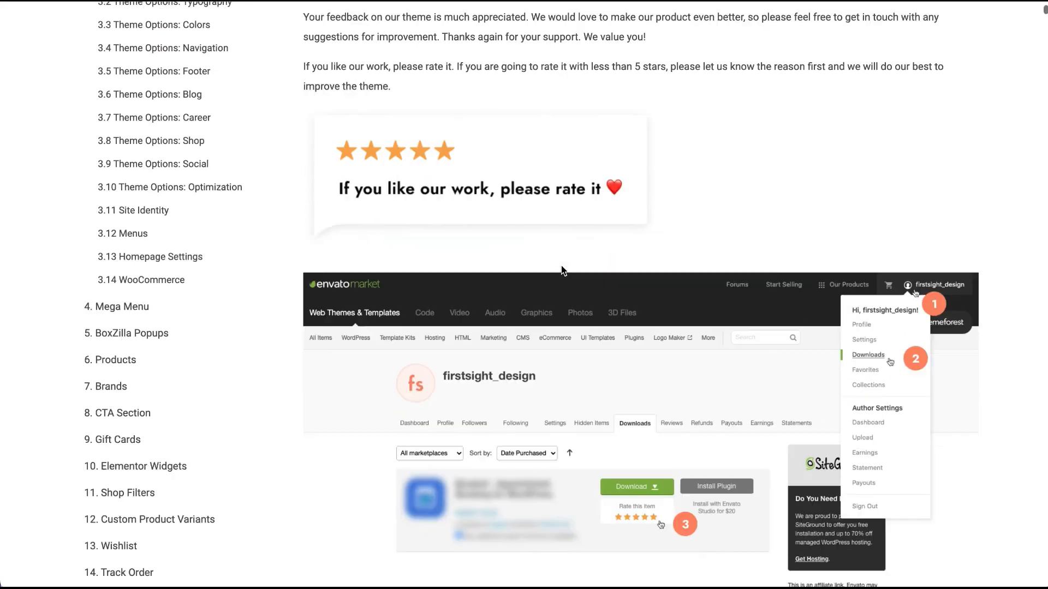
scroll(562, 269, "down", 6)
scroll(562, 267, "down", 4)
scroll(561, 263, "down", 12)
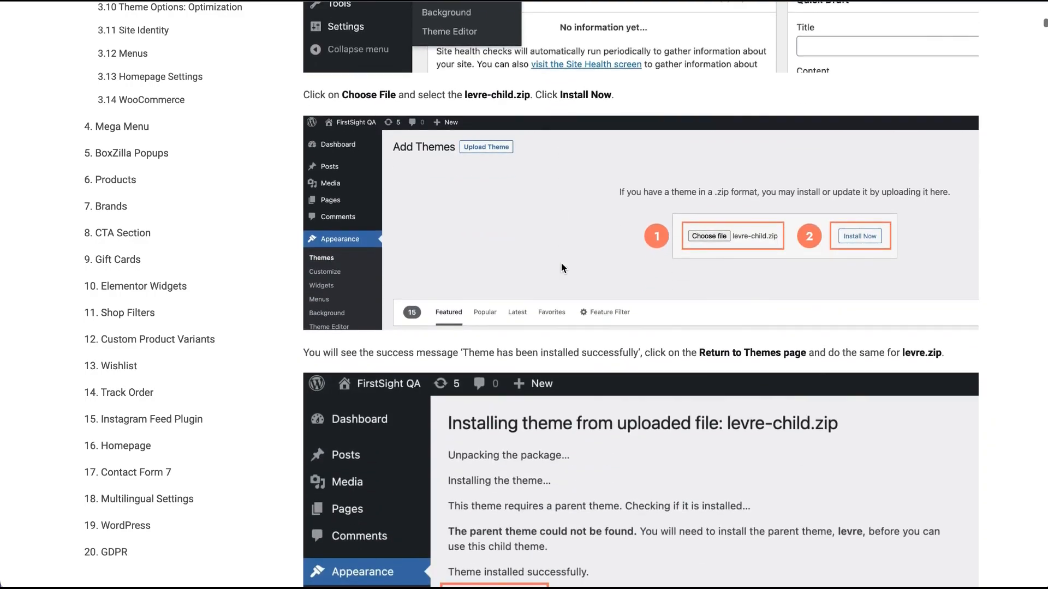
scroll(561, 264, "down", 14)
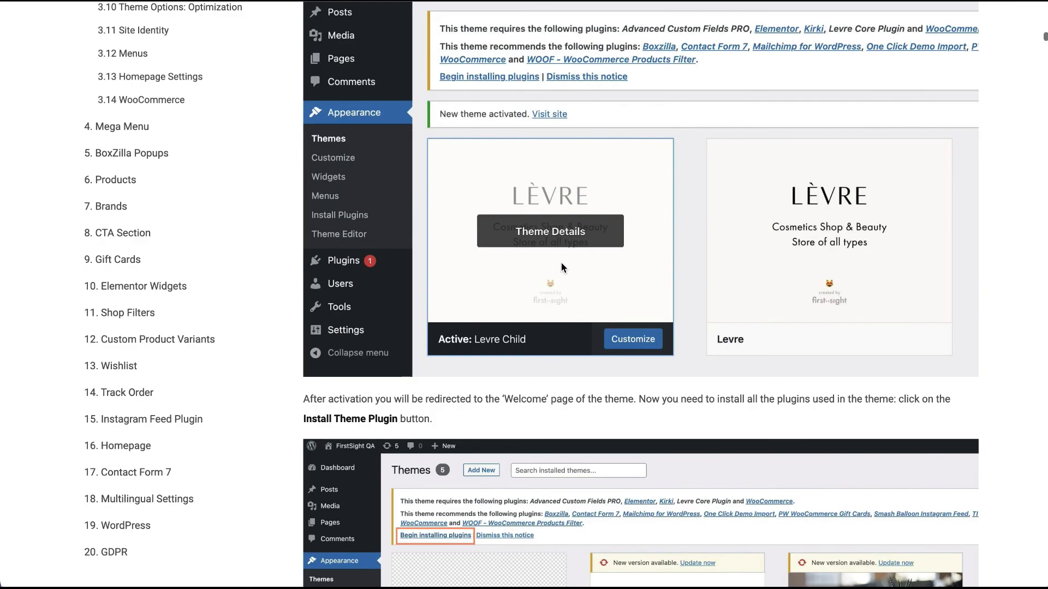
scroll(562, 265, "up", 20)
scroll(561, 263, "up", 15)
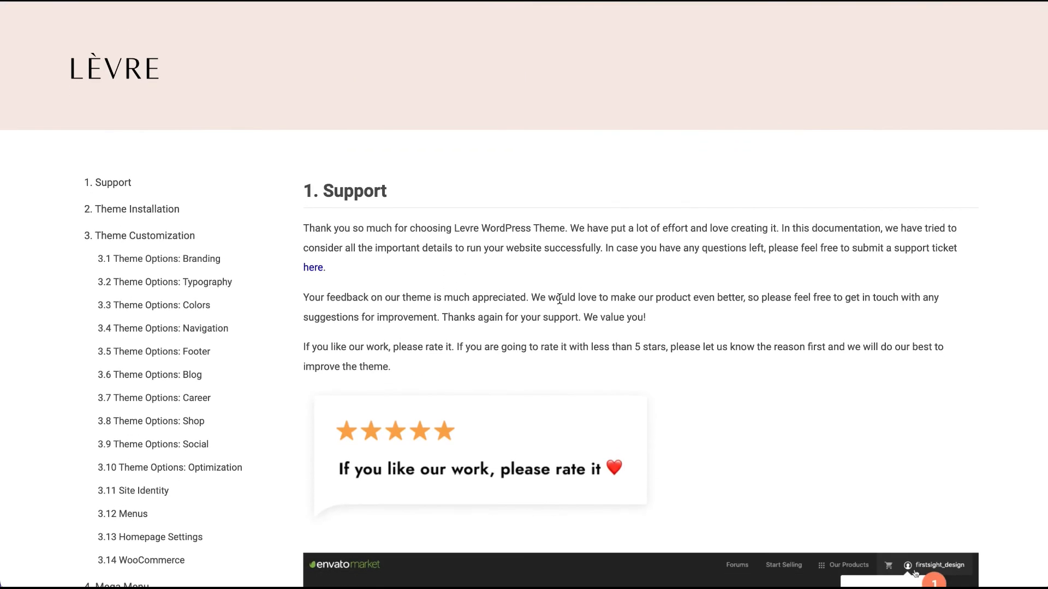
Search the documentation page for "color" and go to section 3.3 Theme Options: Colors.
key("ctrl+f")
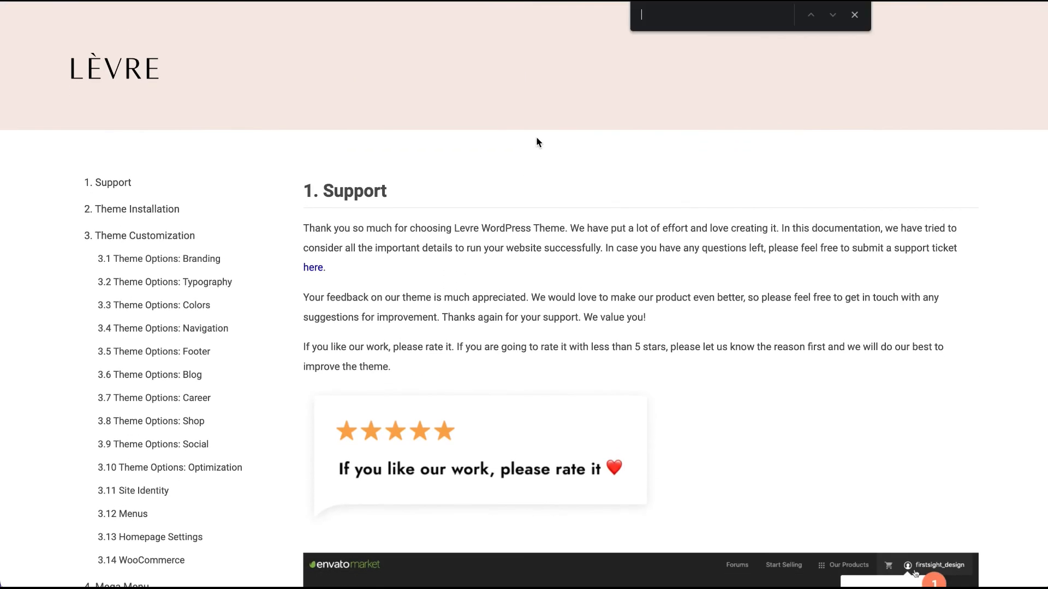
type("color")
left_click(140, 305)
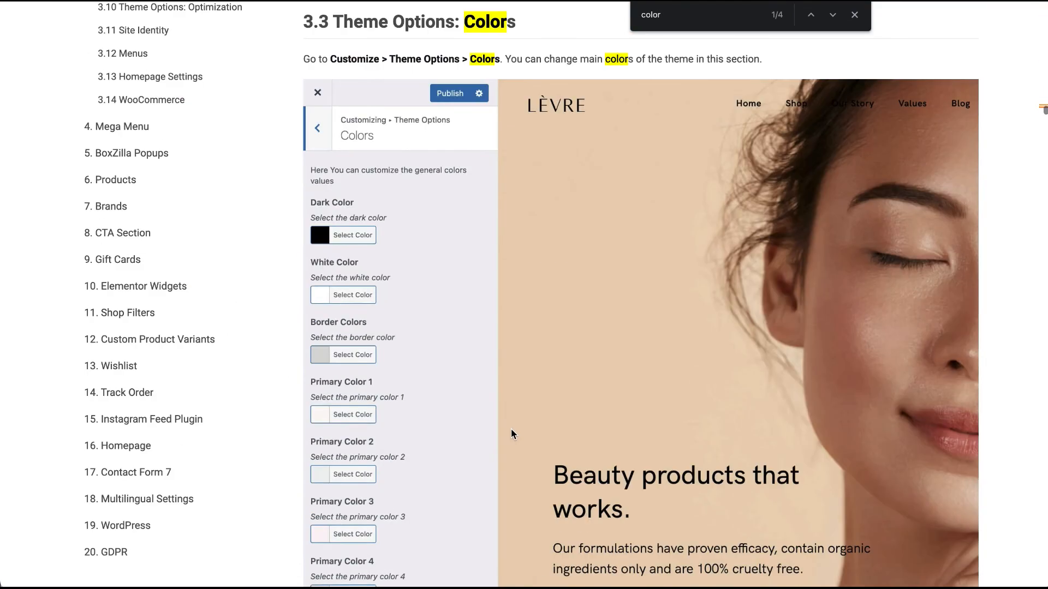
left_click(855, 14)
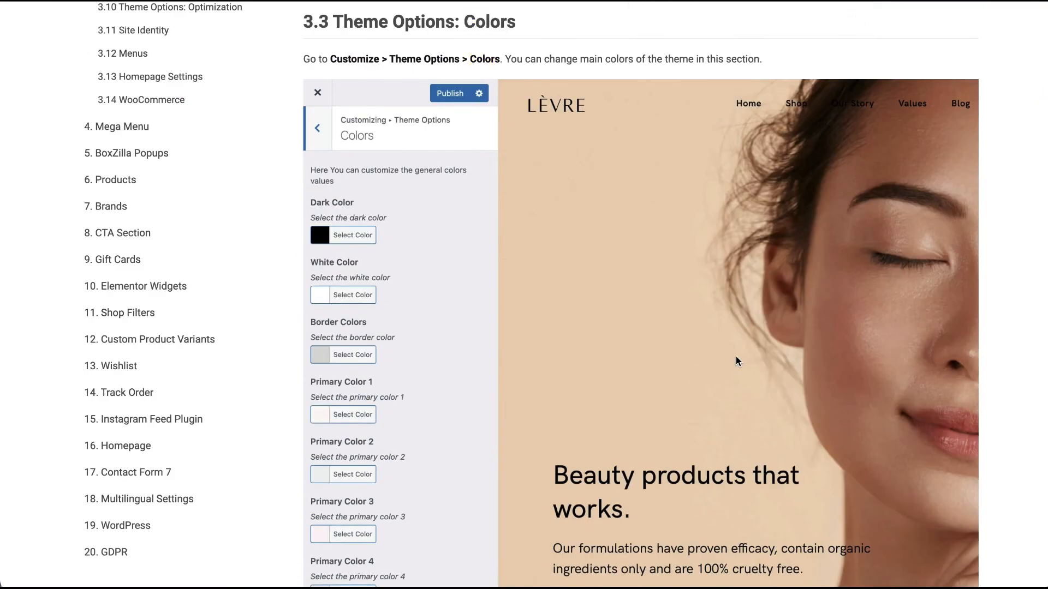
Look through the documentation's Theme Options sections from Colors down to 3.6 Blog.
scroll(736, 361, "down", 15)
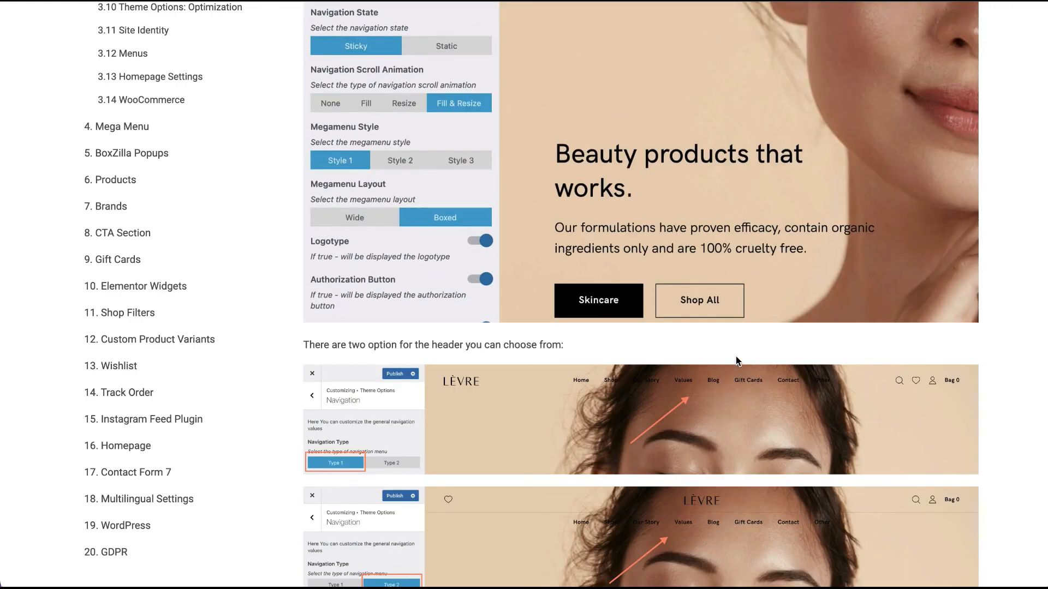
scroll(748, 327, "down", 8)
scroll(748, 328, "down", 5)
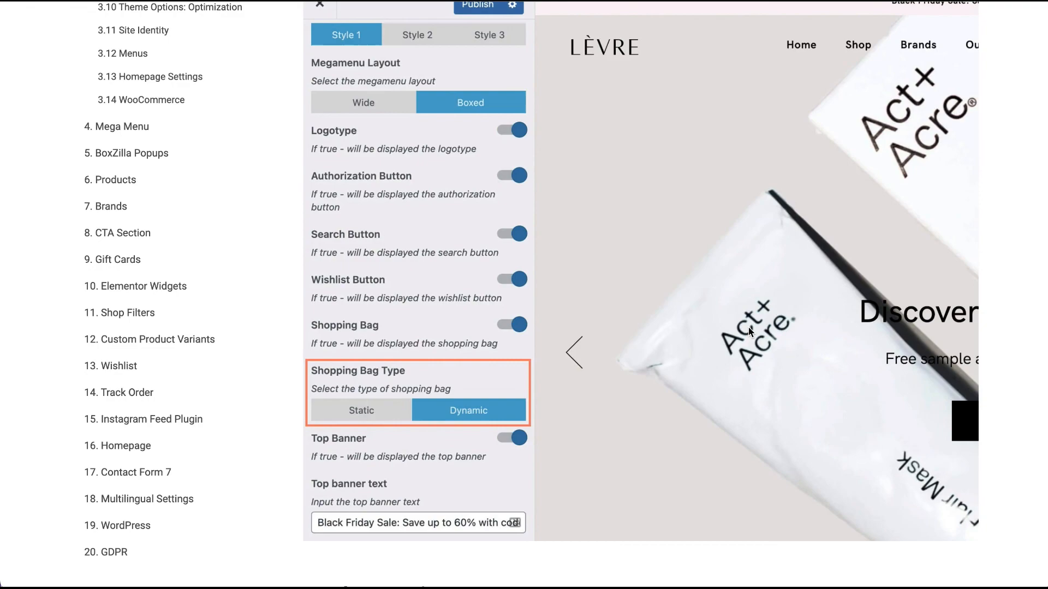
scroll(748, 327, "down", 15)
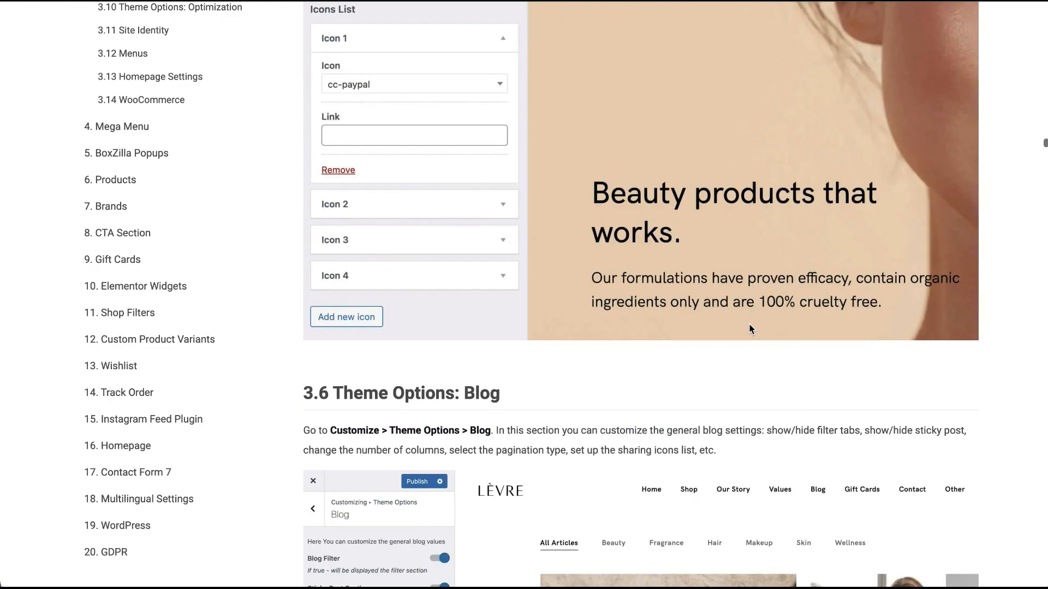